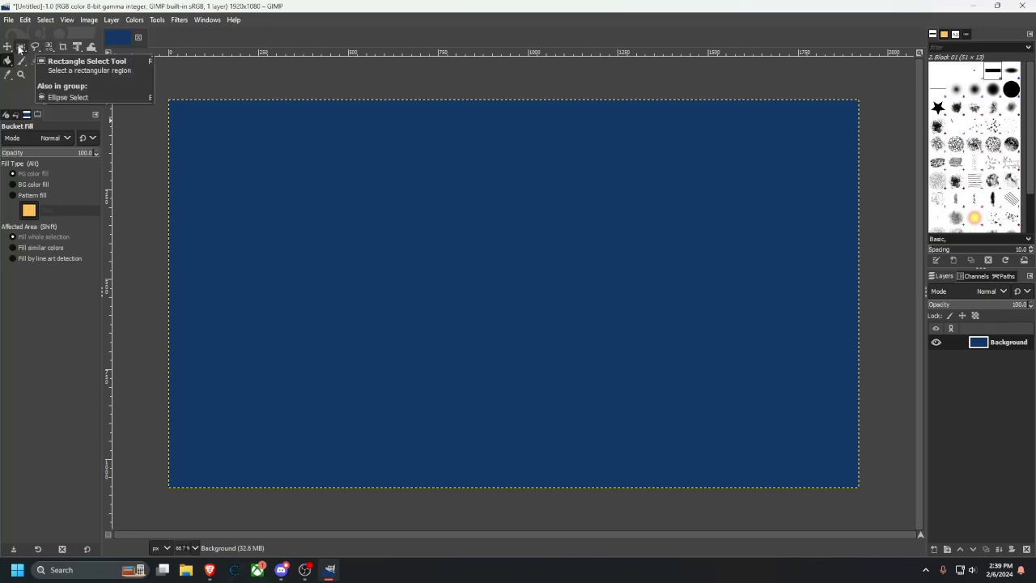
# Make a circular selection about 519 by 528 px in the centre of the canvas with Ellipse Select.
pyautogui.click(20, 48)
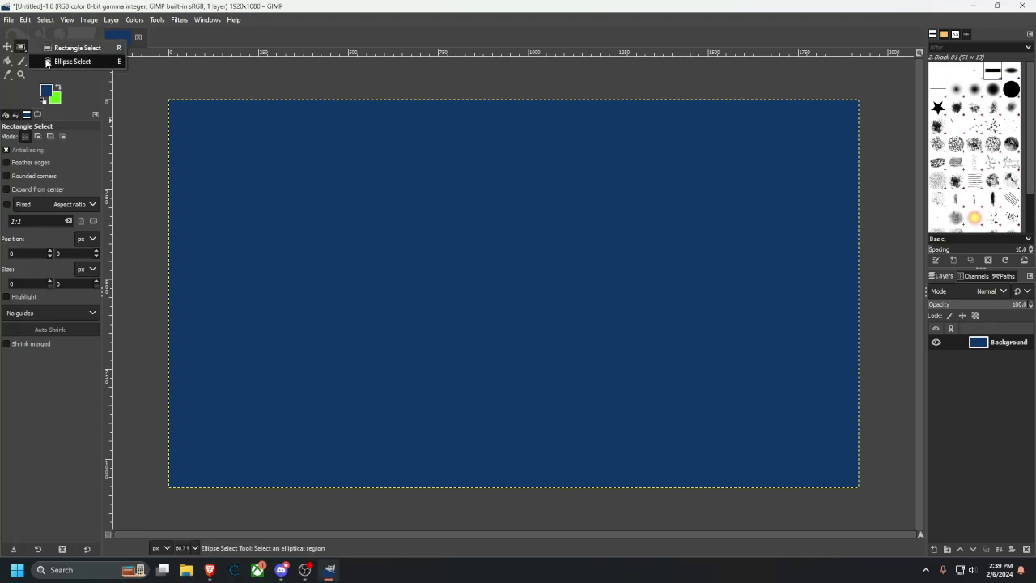
pyautogui.click(39, 59)
pyautogui.moveTo(520, 213); pyautogui.dragTo(511, 274)
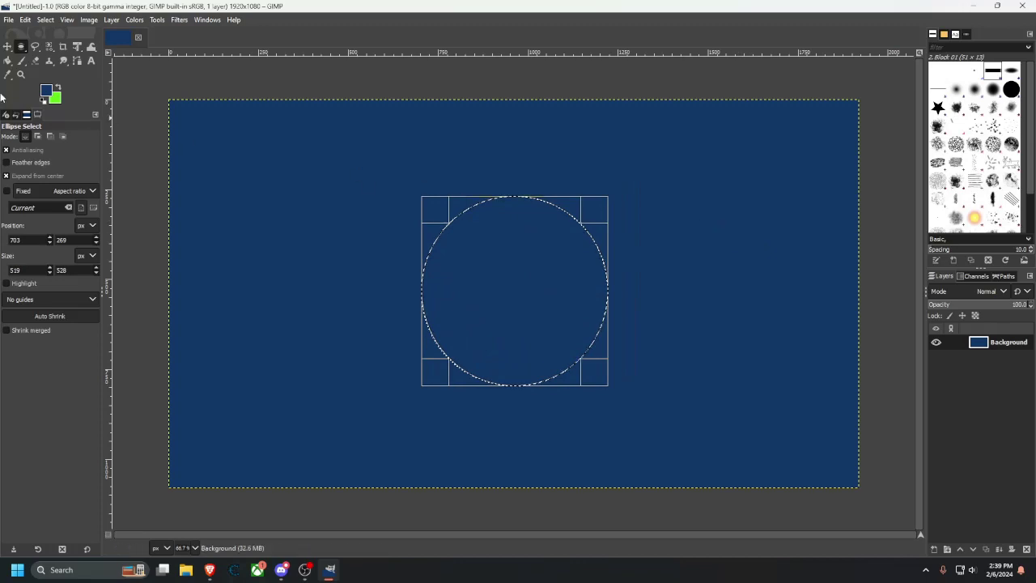
# Set the foreground colour to light tan e1ce98 and paint the whole circular selection with the Paintbrush.
pyautogui.click(44, 93)
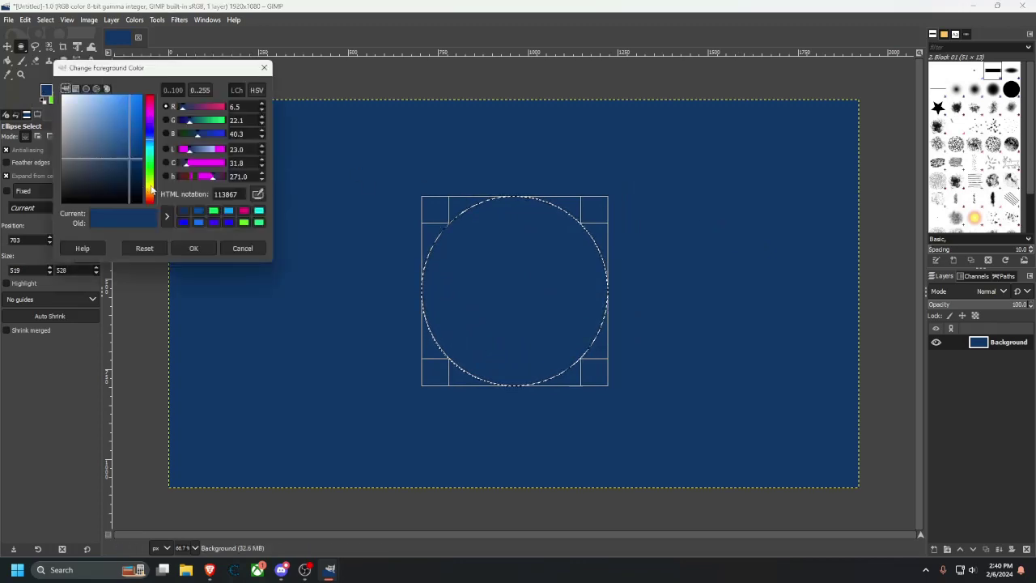
pyautogui.click(151, 191)
pyautogui.moveTo(128, 157); pyautogui.dragTo(88, 107)
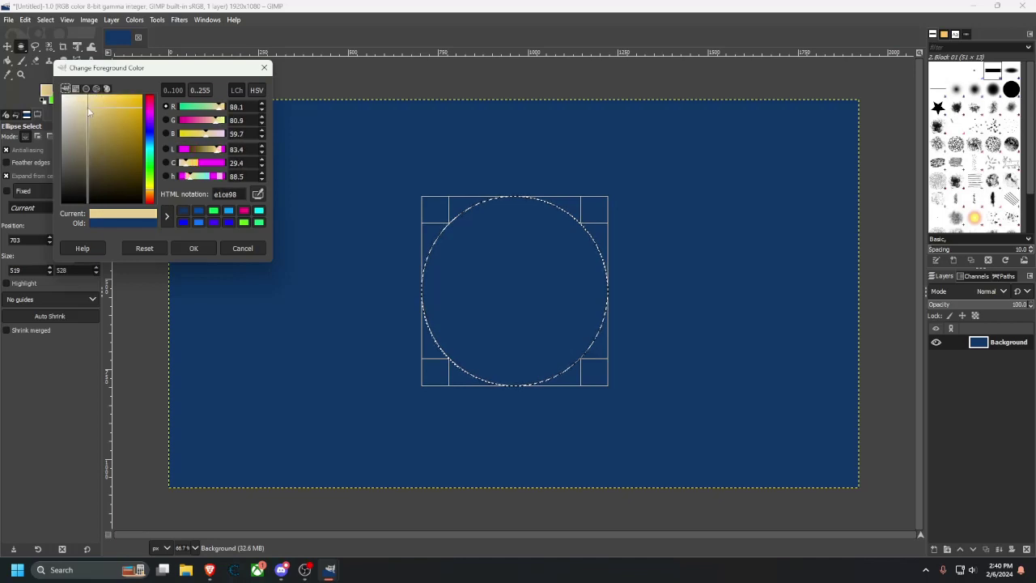
pyautogui.click(192, 249)
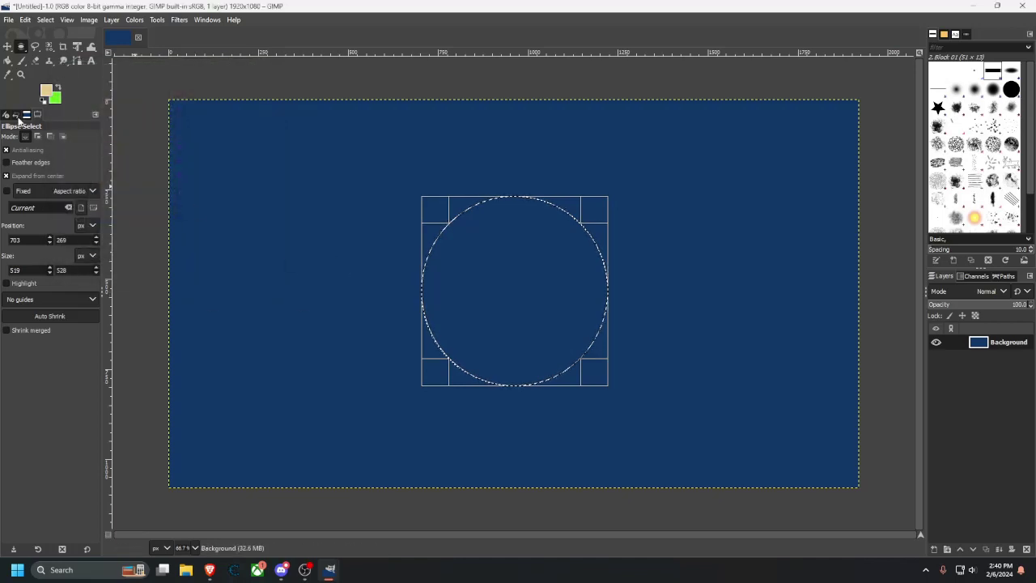
pyautogui.click(22, 61)
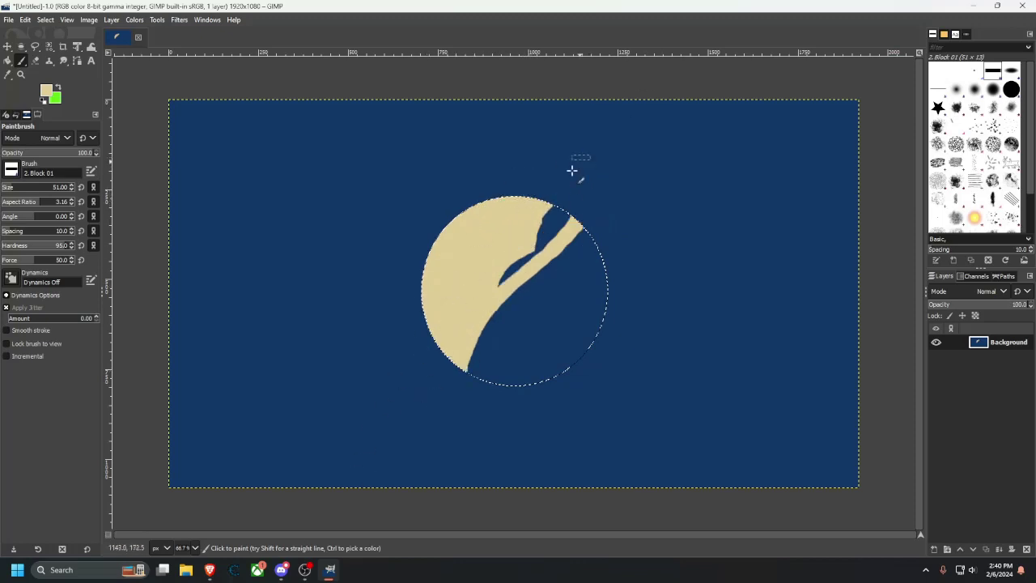
pyautogui.moveTo(492, 315)
pyautogui.mouseDown()
pyautogui.moveTo(599, 205)
pyautogui.moveTo(667, 206)
pyautogui.moveTo(480, 358)
pyautogui.moveTo(489, 333)
pyautogui.moveTo(479, 357)
pyautogui.moveTo(530, 319)
pyautogui.moveTo(524, 382)
pyautogui.moveTo(531, 326)
pyautogui.moveTo(492, 360)
pyautogui.moveTo(582, 331)
pyautogui.moveTo(548, 347)
pyautogui.moveTo(552, 306)
pyautogui.mouseUp()
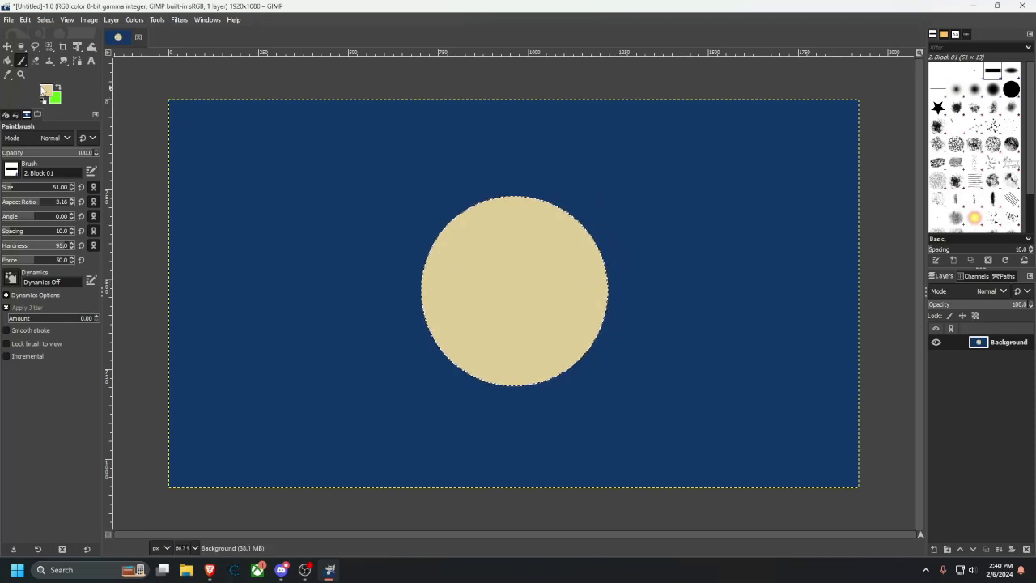
# Set the foreground colour to darker gold b89b45 and paint four diagonal stripes across the planet.
pyautogui.click(44, 92)
pyautogui.click(112, 124)
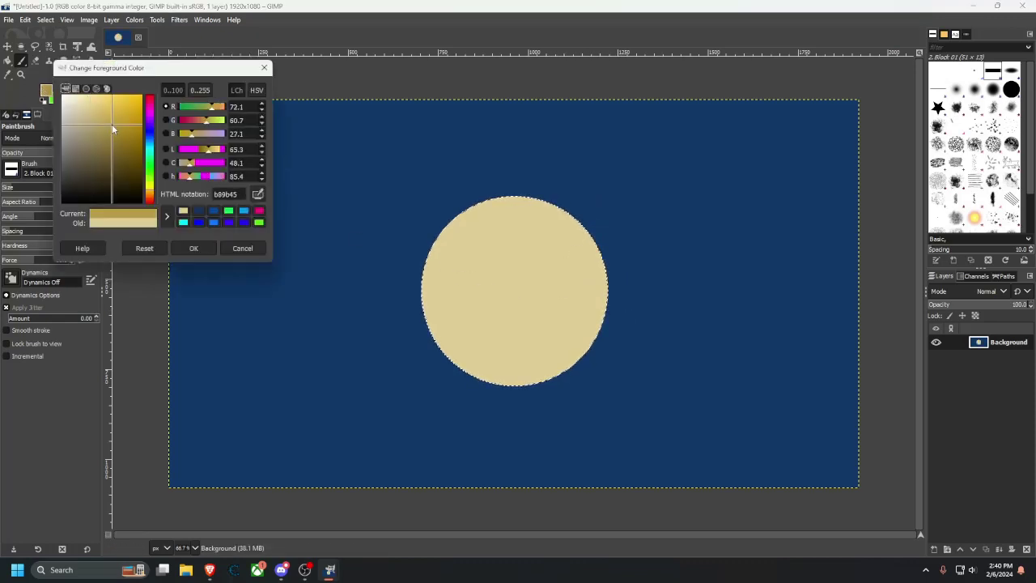
pyautogui.click(194, 248)
pyautogui.moveTo(537, 188); pyautogui.dragTo(299, 499)
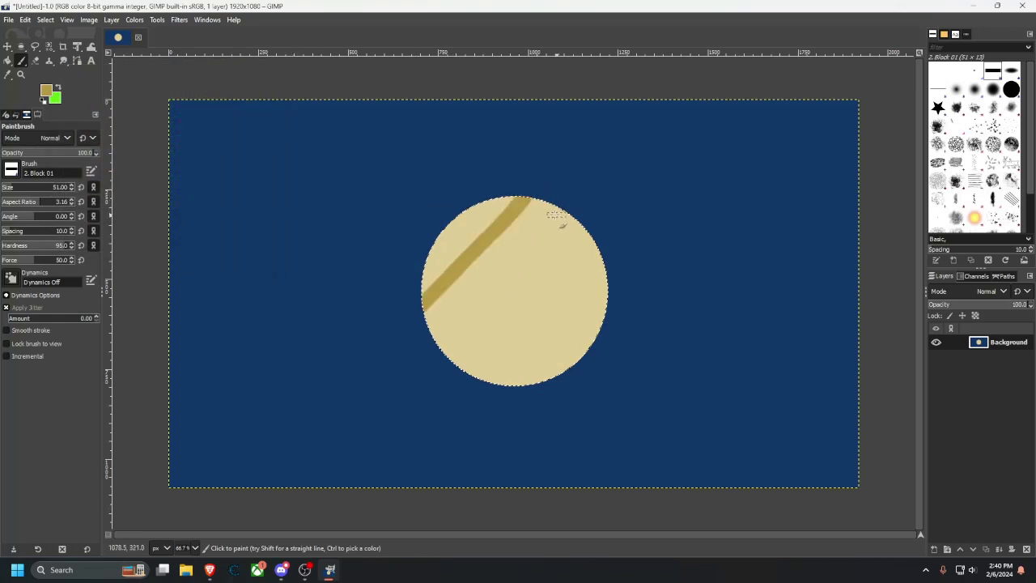
pyautogui.moveTo(556, 214); pyautogui.dragTo(441, 373)
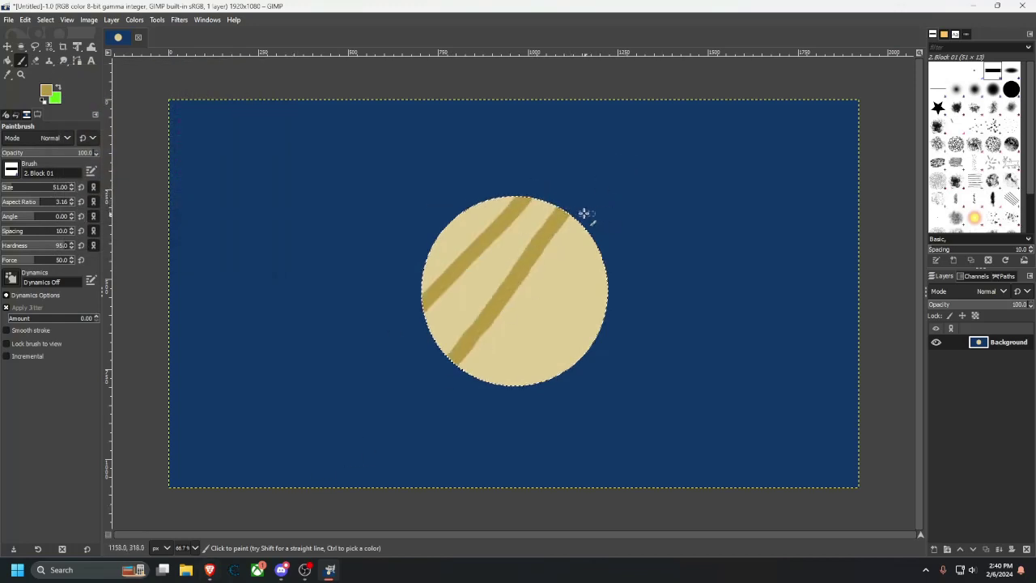
pyautogui.moveTo(589, 226); pyautogui.dragTo(491, 379)
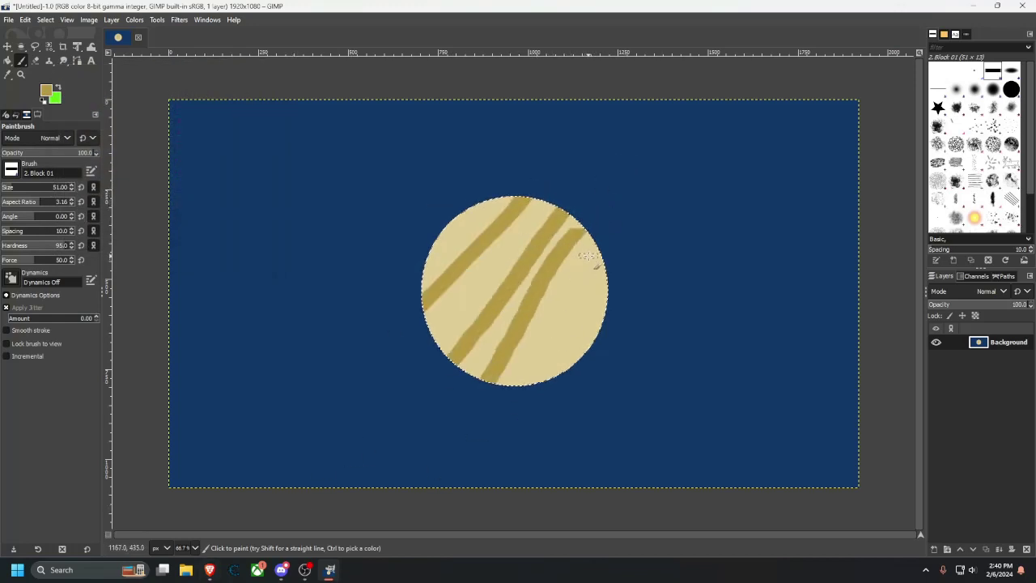
pyautogui.moveTo(587, 256); pyautogui.dragTo(540, 382)
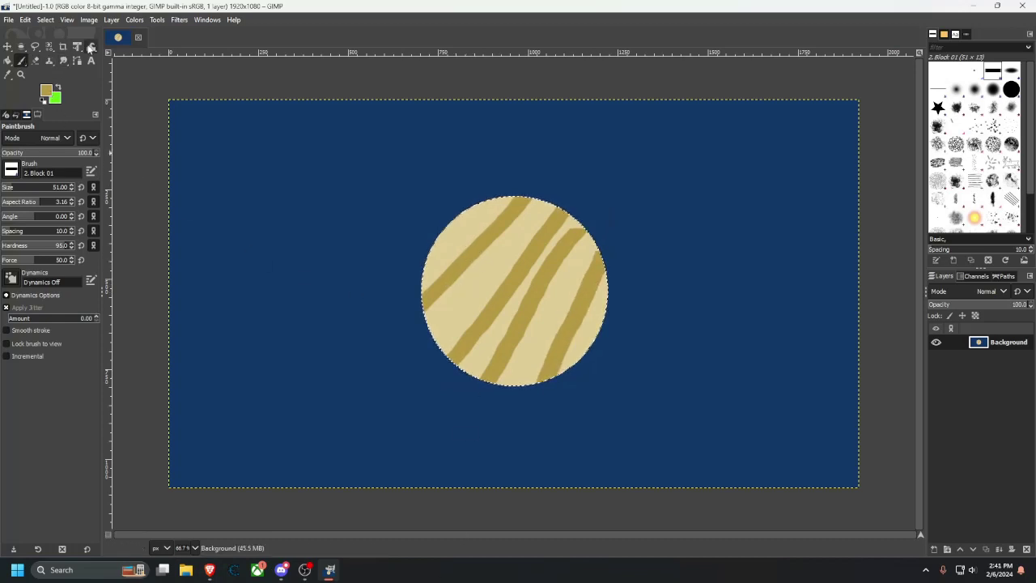
# Switch to the Smudge tool with the 2. Hardness 100 brush.
pyautogui.click(65, 62)
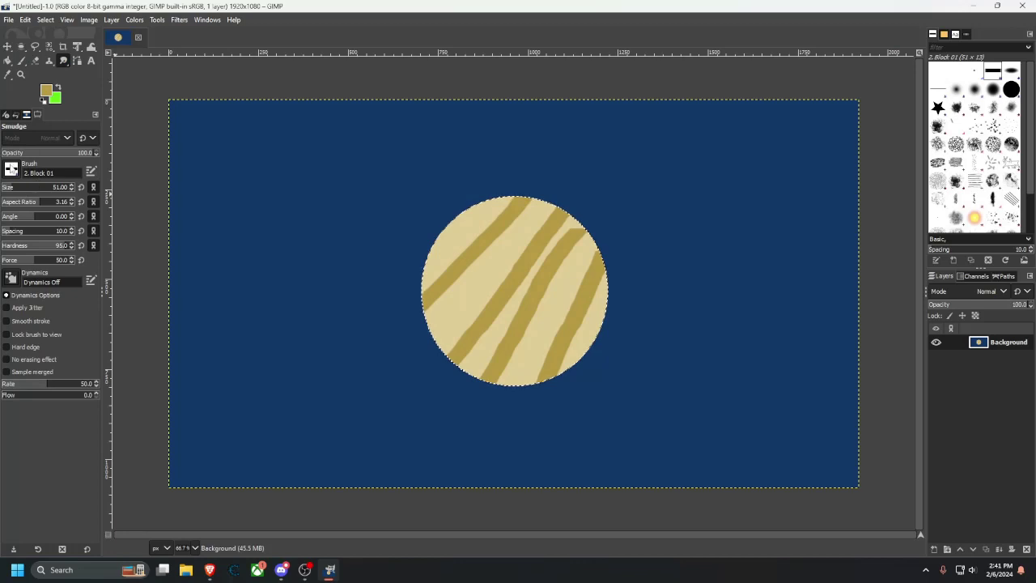
pyautogui.click(11, 170)
pyautogui.click(52, 201)
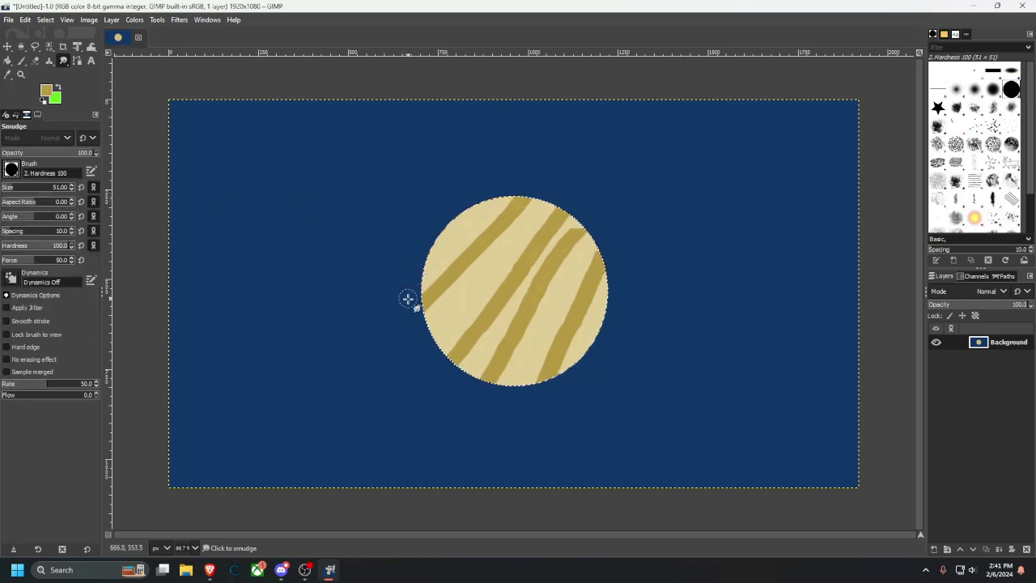
pyautogui.moveTo(408, 299)
pyautogui.mouseDown()
pyautogui.moveTo(513, 189)
pyautogui.moveTo(363, 380)
pyautogui.mouseUp()
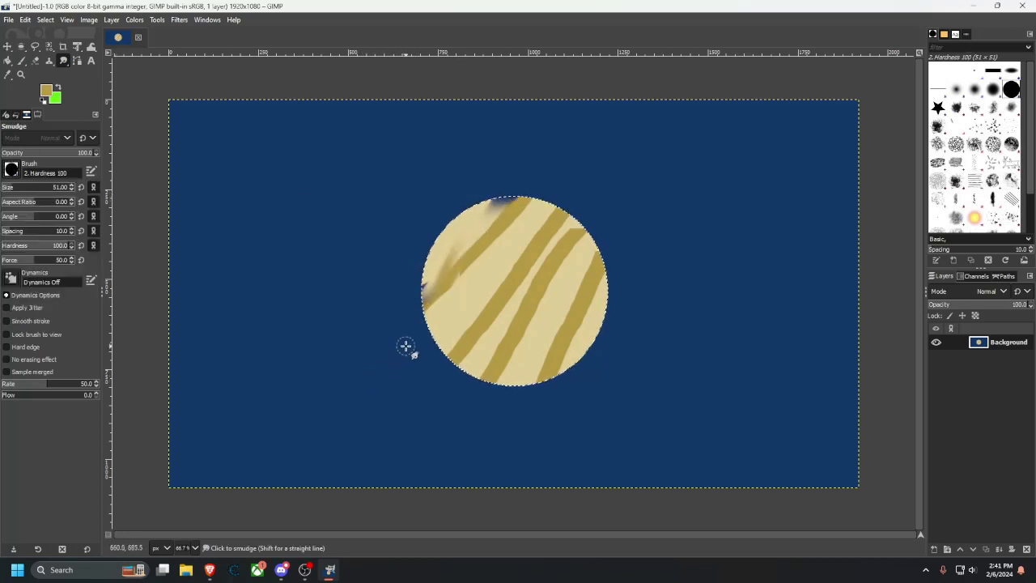
pyautogui.hotkey('ctrl', 'z')
pyautogui.moveTo(431, 294)
pyautogui.mouseDown()
pyautogui.moveTo(504, 227)
pyautogui.moveTo(425, 295)
pyautogui.moveTo(518, 175)
pyautogui.mouseUp()
pyautogui.hotkey('ctrl', 'z')
# Apply jitter of 0.26 to the Smudge tool and smear all four gold stripes into the lighter planet surface.
pyautogui.scroll(3, 539, 215)
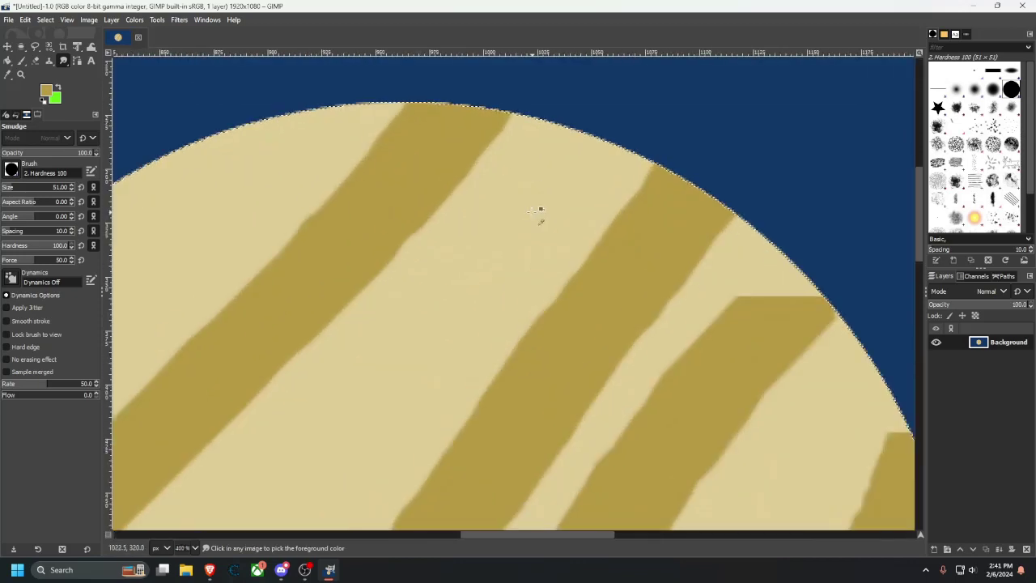
pyautogui.scroll(-1, 519, 223)
pyautogui.scroll(1, 516, 222)
pyautogui.scroll(-1, 432, 254)
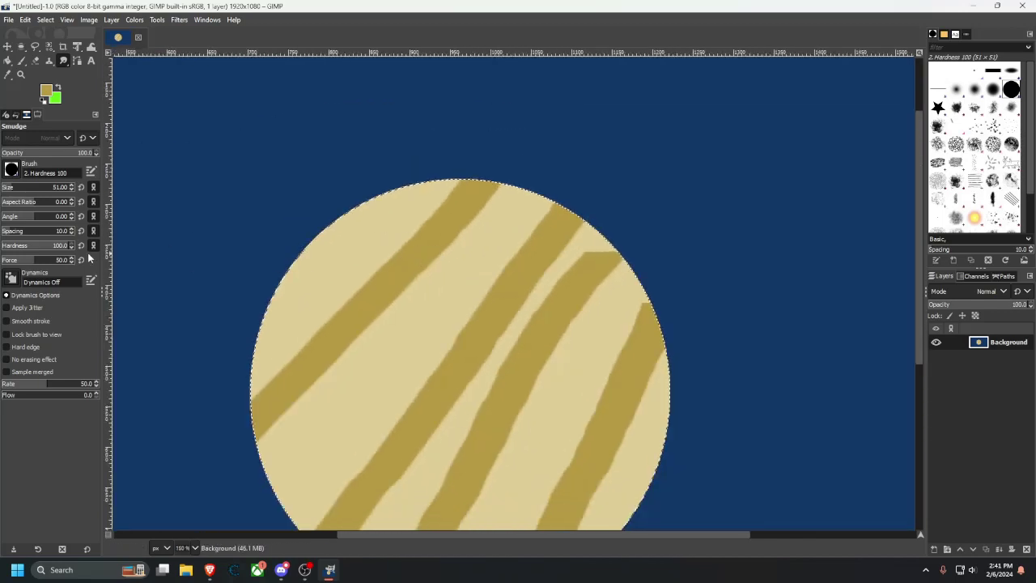
pyautogui.scroll(-2, 257, 298)
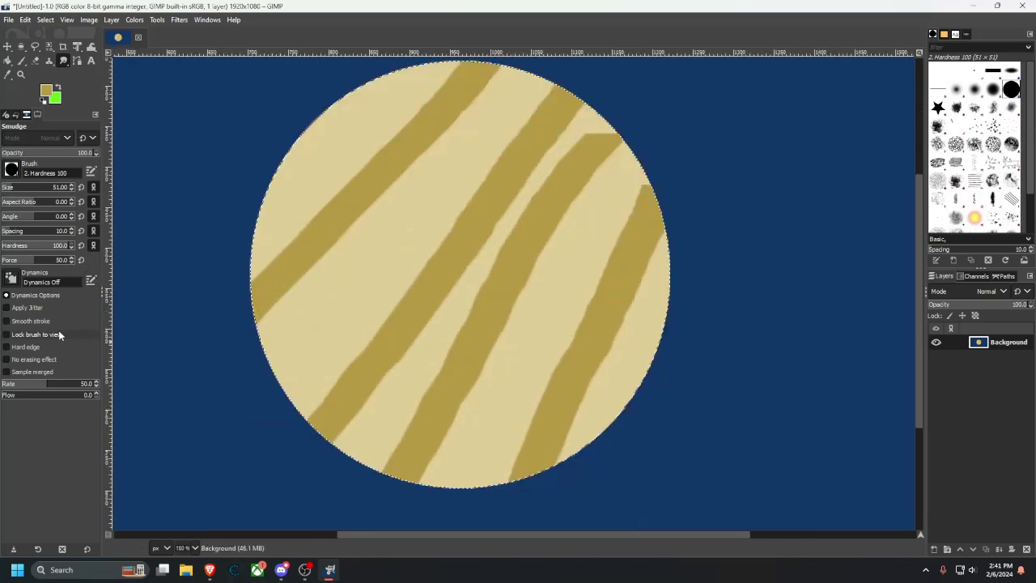
pyautogui.click(7, 308)
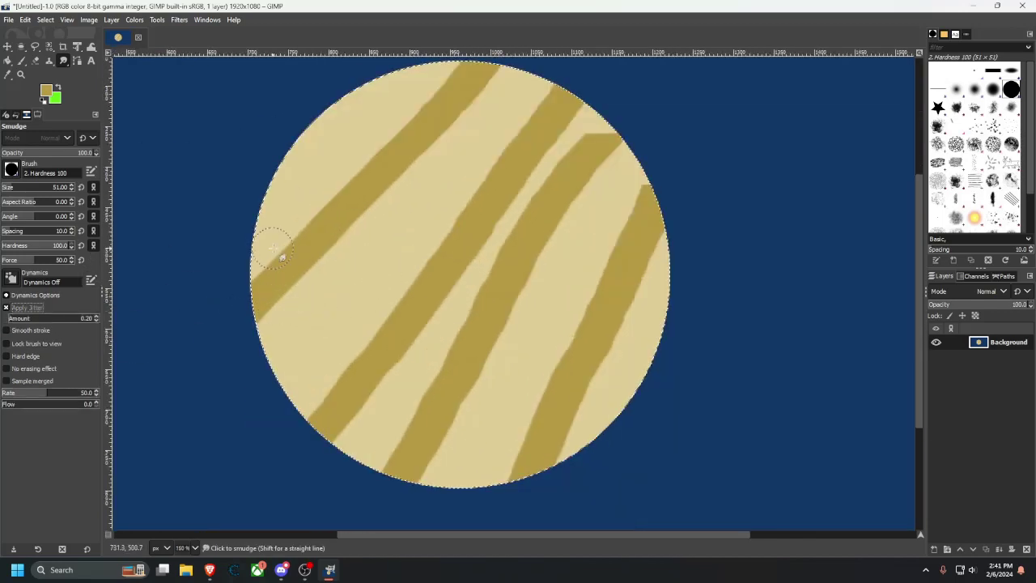
pyautogui.click(96, 315)
pyautogui.moveTo(278, 286)
pyautogui.mouseDown()
pyautogui.moveTo(356, 209)
pyautogui.moveTo(291, 256)
pyautogui.moveTo(470, 86)
pyautogui.moveTo(370, 167)
pyautogui.moveTo(446, 143)
pyautogui.mouseUp()
pyautogui.moveTo(540, 125)
pyautogui.mouseDown()
pyautogui.moveTo(411, 334)
pyautogui.moveTo(530, 154)
pyautogui.moveTo(314, 397)
pyautogui.moveTo(542, 131)
pyautogui.moveTo(418, 349)
pyautogui.moveTo(429, 354)
pyautogui.moveTo(506, 247)
pyautogui.moveTo(377, 426)
pyautogui.moveTo(400, 420)
pyautogui.moveTo(519, 269)
pyautogui.moveTo(415, 456)
pyautogui.moveTo(578, 181)
pyautogui.moveTo(488, 294)
pyautogui.moveTo(590, 141)
pyautogui.moveTo(595, 283)
pyautogui.moveTo(623, 237)
pyautogui.moveTo(515, 458)
pyautogui.moveTo(590, 397)
pyautogui.moveTo(648, 224)
pyautogui.moveTo(527, 448)
pyautogui.moveTo(580, 282)
pyautogui.moveTo(590, 166)
pyautogui.moveTo(506, 230)
pyautogui.mouseUp()
pyautogui.moveTo(565, 137)
pyautogui.mouseDown()
pyautogui.moveTo(387, 370)
pyautogui.moveTo(519, 131)
pyautogui.moveTo(376, 372)
pyautogui.moveTo(500, 145)
pyautogui.moveTo(322, 381)
pyautogui.moveTo(462, 140)
pyautogui.moveTo(285, 313)
pyautogui.moveTo(464, 139)
pyautogui.moveTo(373, 223)
pyautogui.moveTo(460, 89)
pyautogui.moveTo(257, 304)
pyautogui.moveTo(350, 273)
pyautogui.moveTo(348, 258)
pyautogui.moveTo(261, 347)
pyautogui.moveTo(385, 326)
pyautogui.moveTo(344, 290)
pyautogui.moveTo(299, 304)
pyautogui.moveTo(164, 423)
pyautogui.mouseUp()
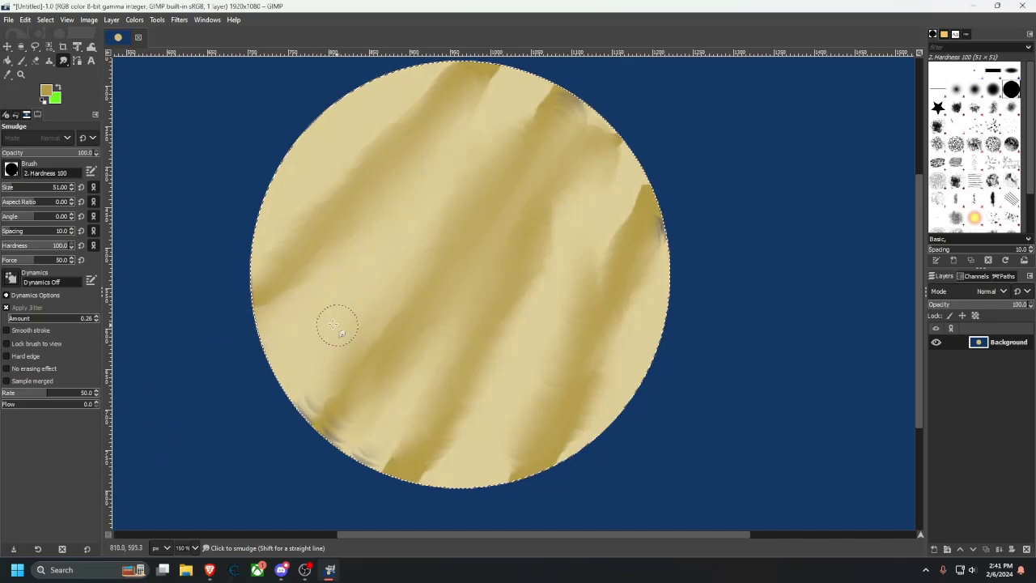
# Airbrush a round gold storm spot on the lower-left part of the planet.
pyautogui.scroll(-2, 465, 331)
pyautogui.scroll(1, 481, 340)
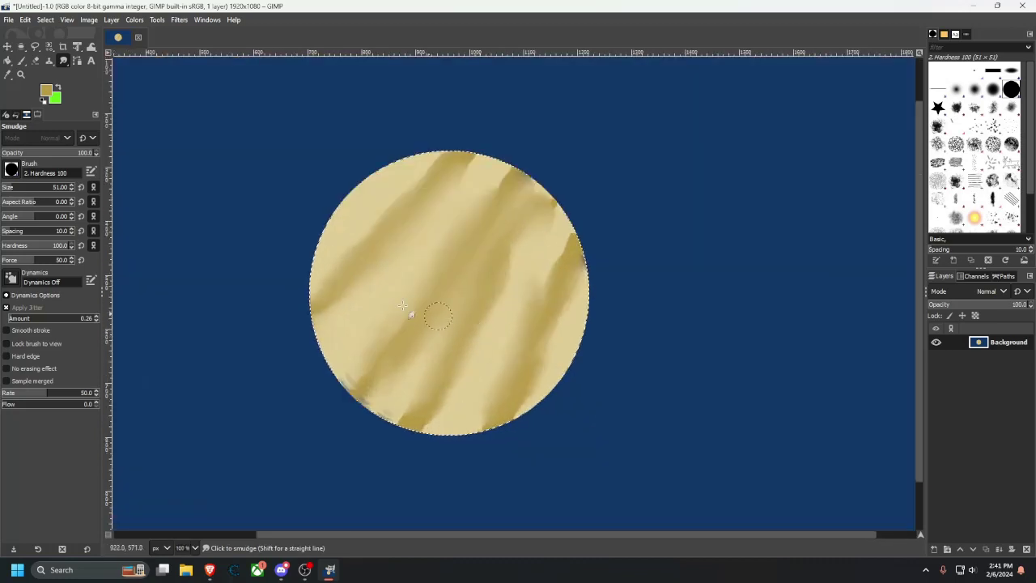
pyautogui.click(21, 61)
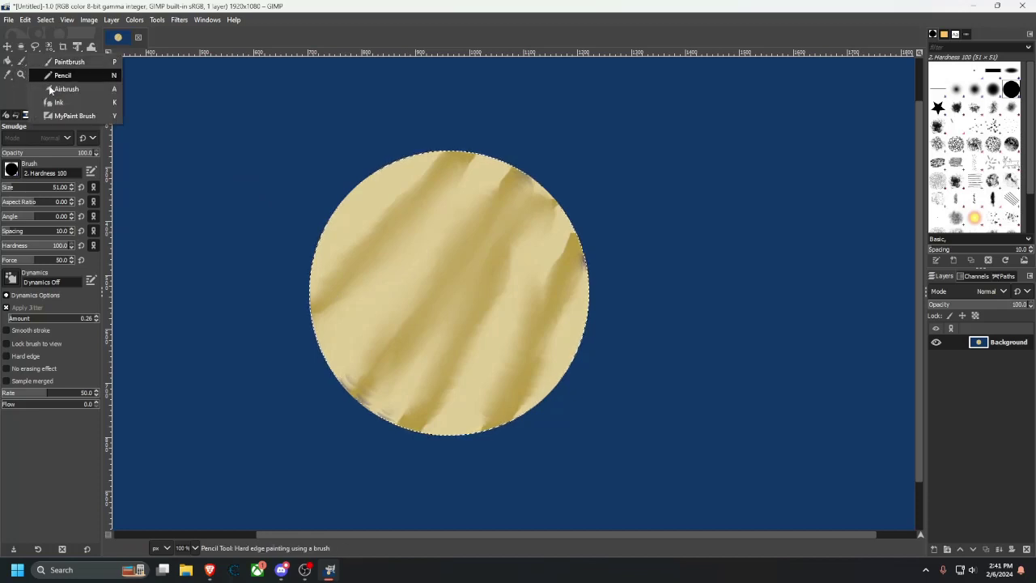
pyautogui.click(67, 89)
pyautogui.click(390, 327)
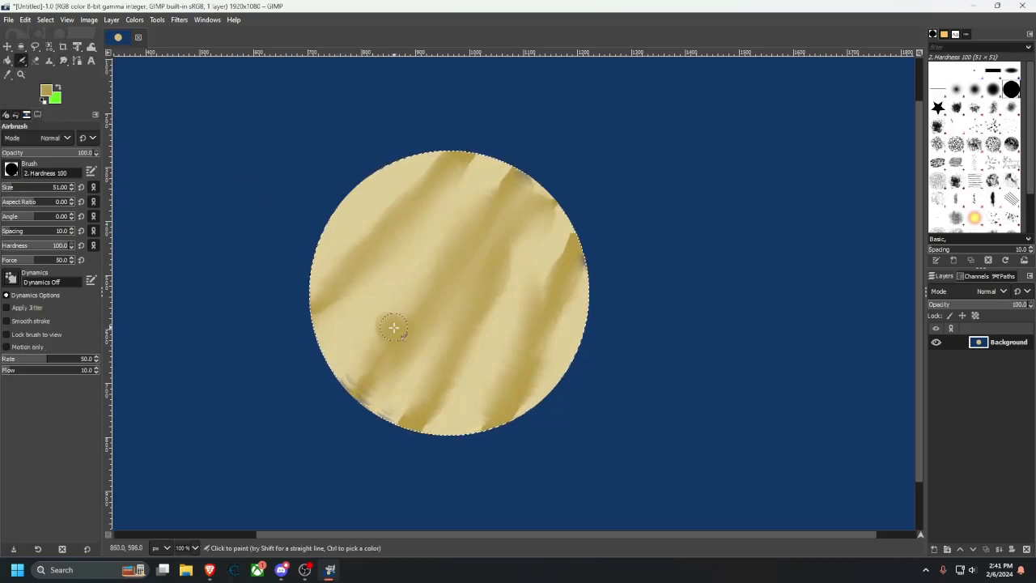
pyautogui.moveTo(392, 331)
pyautogui.mouseDown()
pyautogui.moveTo(416, 318)
pyautogui.moveTo(390, 313)
pyautogui.moveTo(396, 336)
pyautogui.moveTo(426, 305)
pyautogui.moveTo(405, 327)
pyautogui.mouseUp()
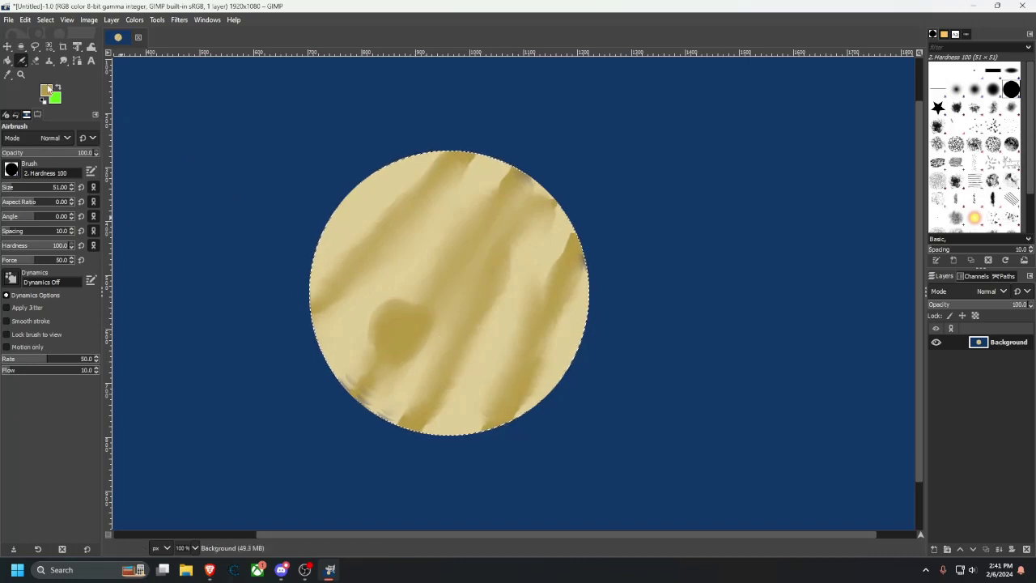
# Set the foreground colour to red b84845 and airbrush over the storm spot.
pyautogui.click(47, 93)
pyautogui.click(191, 121)
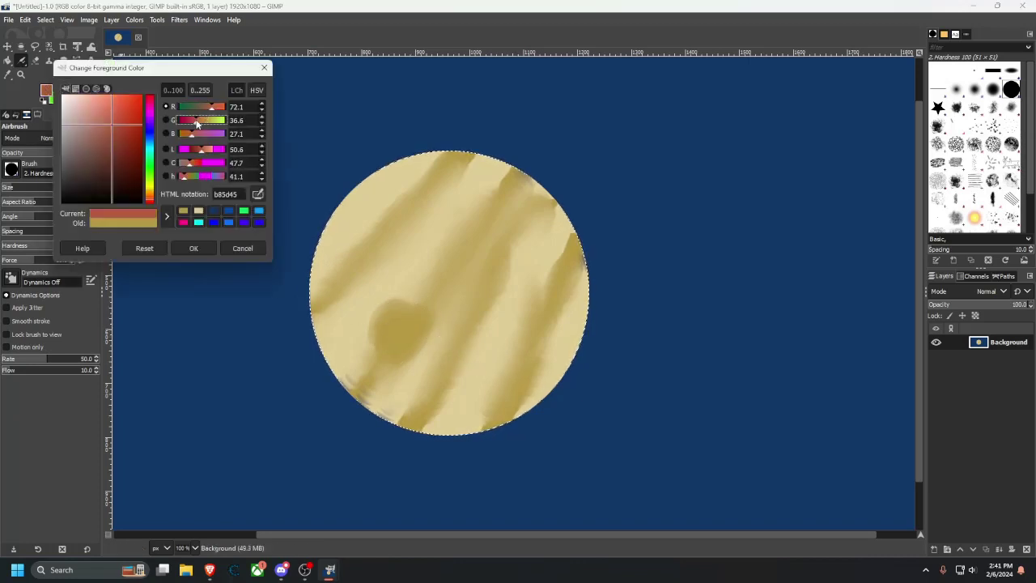
pyautogui.click(194, 248)
pyautogui.moveTo(387, 338)
pyautogui.mouseDown()
pyautogui.moveTo(412, 300)
pyautogui.moveTo(384, 337)
pyautogui.moveTo(414, 329)
pyautogui.moveTo(425, 306)
pyautogui.moveTo(386, 356)
pyautogui.moveTo(436, 276)
pyautogui.moveTo(364, 370)
pyautogui.moveTo(479, 213)
pyautogui.moveTo(386, 366)
pyautogui.moveTo(369, 371)
pyautogui.moveTo(471, 256)
pyautogui.moveTo(517, 167)
pyautogui.moveTo(364, 364)
pyautogui.mouseUp()
# Smudge the red spot diagonally along the stripes and blend the middle stripe up to the planet's upper edge.
pyautogui.click(63, 62)
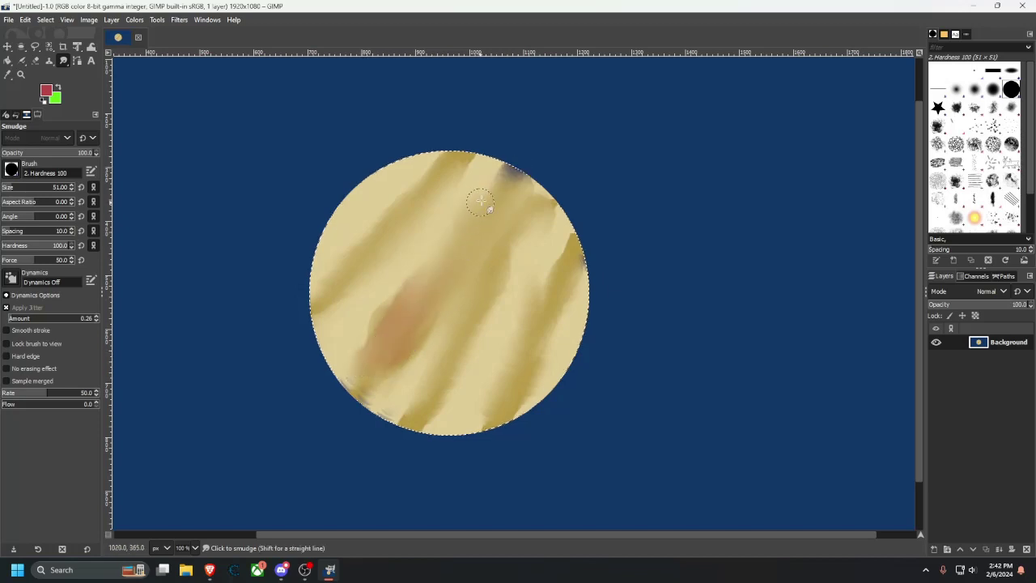
pyautogui.moveTo(481, 201)
pyautogui.mouseDown()
pyautogui.moveTo(523, 161)
pyautogui.moveTo(459, 269)
pyautogui.mouseUp()
pyautogui.scroll(-1, 557, 306)
pyautogui.scroll(2, 556, 305)
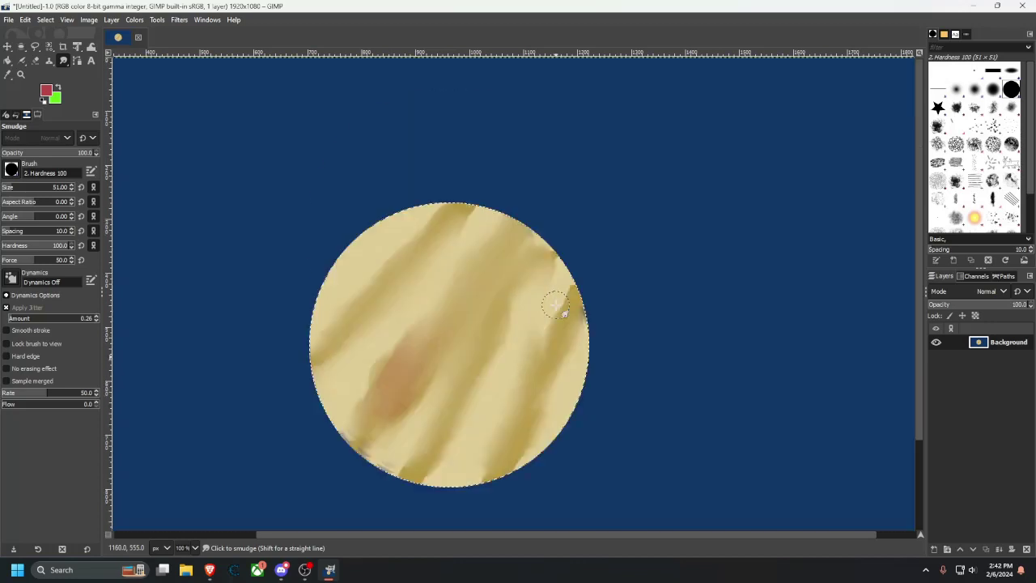
pyautogui.scroll(-1, 555, 301)
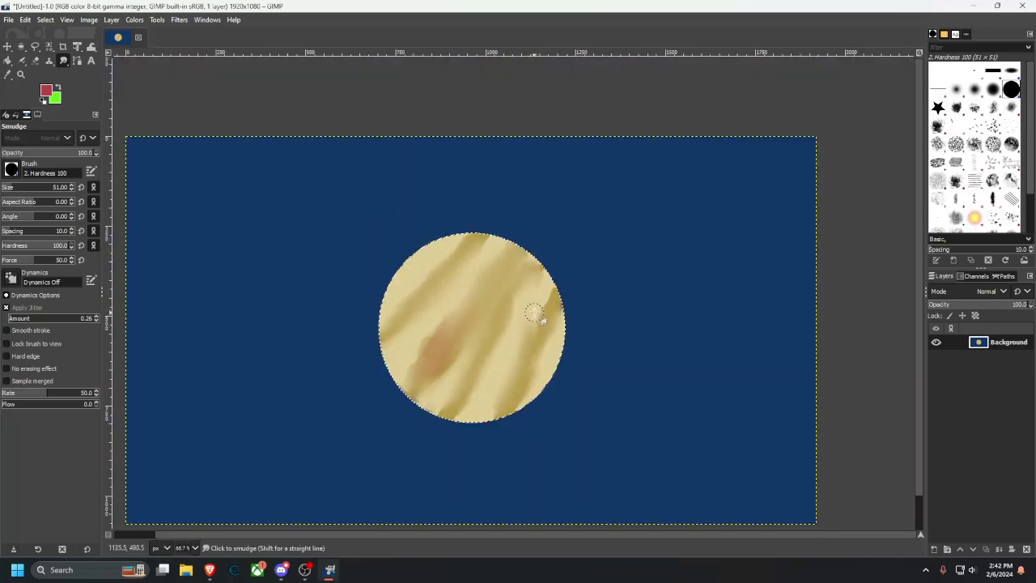
pyautogui.scroll(1, 476, 312)
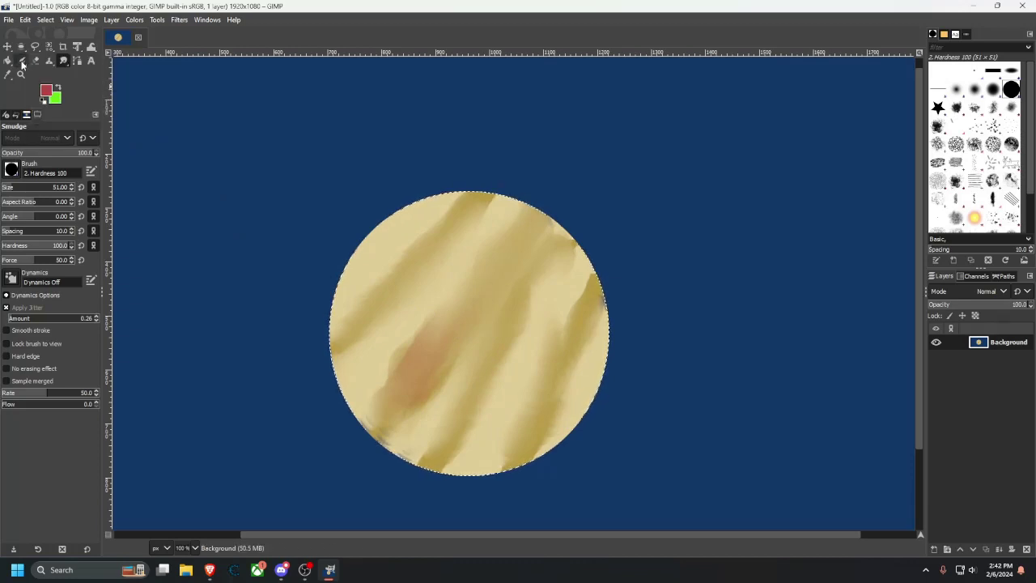
# Sample the dark blue background 113867 as the foreground colour with the Color Picker.
pyautogui.click(47, 94)
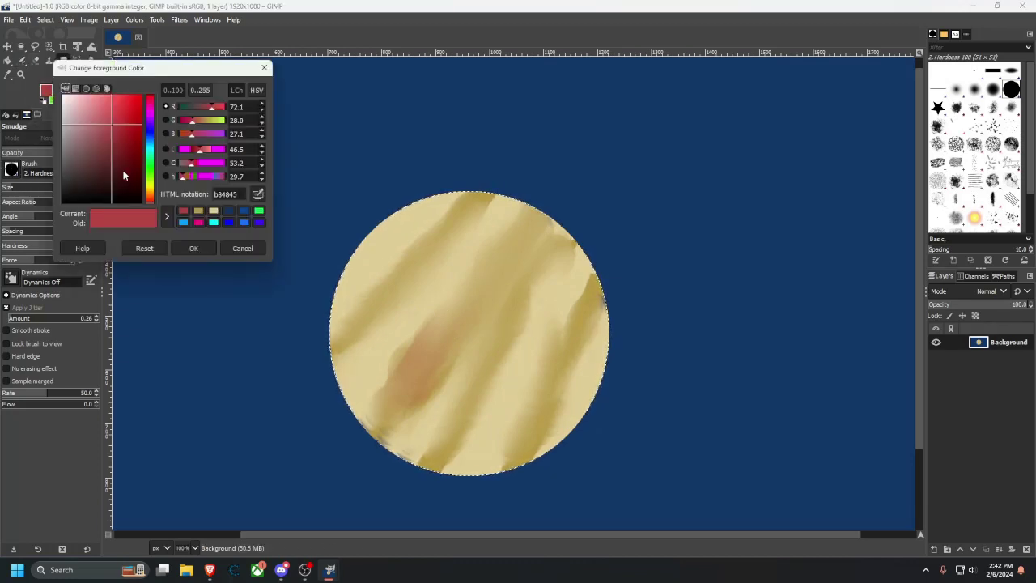
pyautogui.moveTo(124, 175); pyautogui.dragTo(129, 182)
pyautogui.click(13, 64)
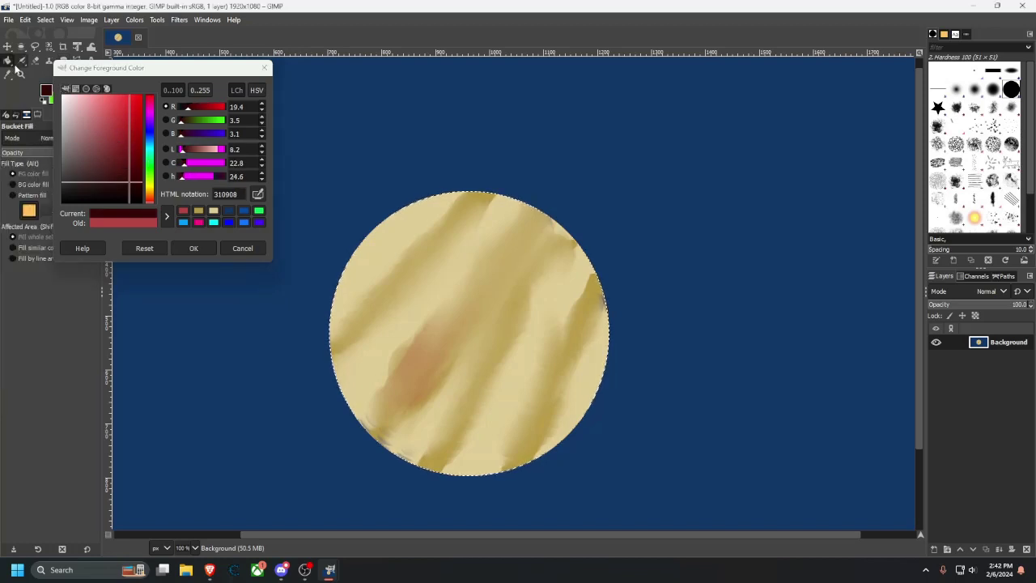
pyautogui.click(9, 73)
pyautogui.click(405, 176)
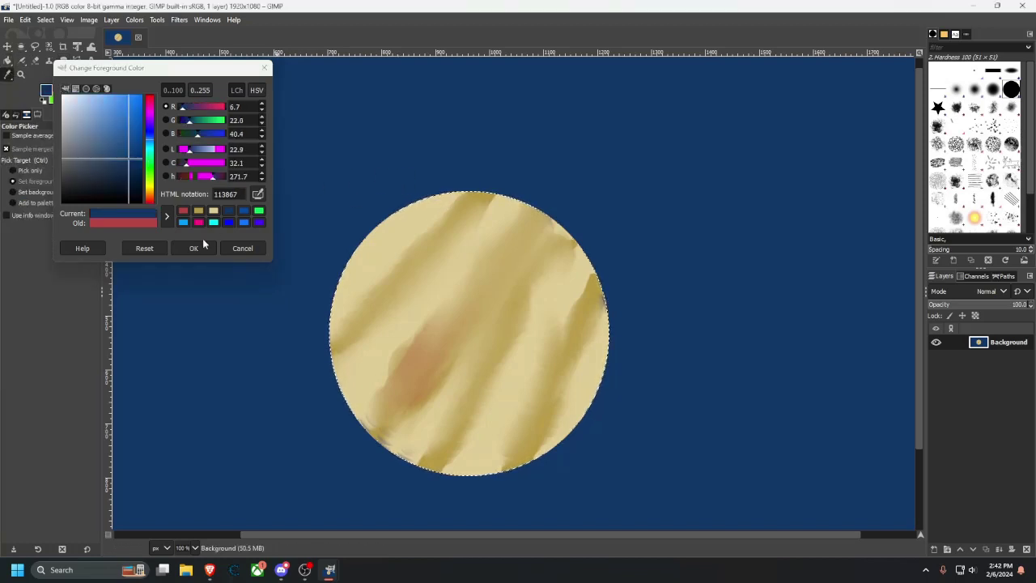
pyautogui.click(202, 241)
# Airbrush a translucent blue shadow along the planet's lower-right edge at 28.2 opacity.
pyautogui.click(22, 61)
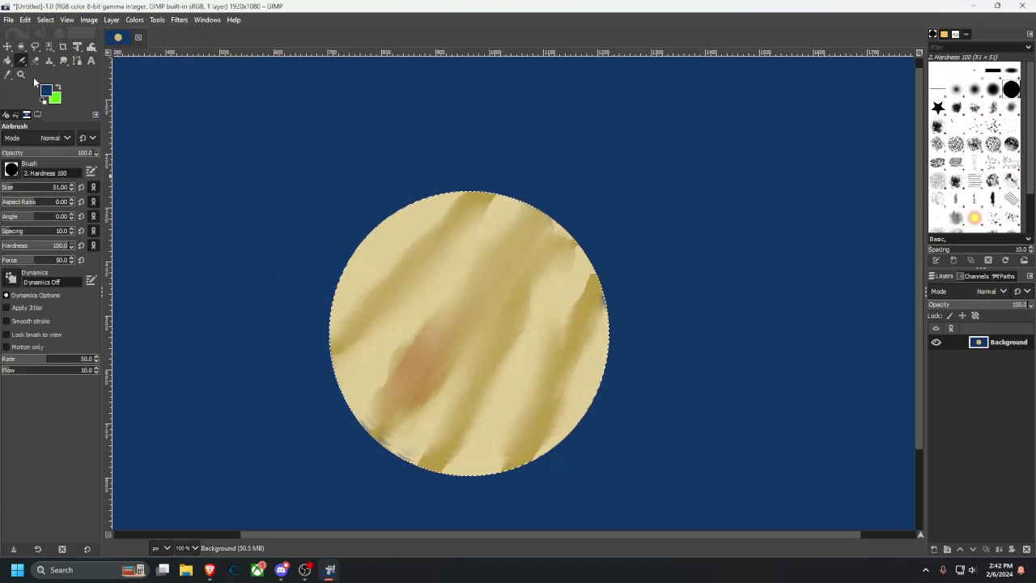
pyautogui.click(26, 154)
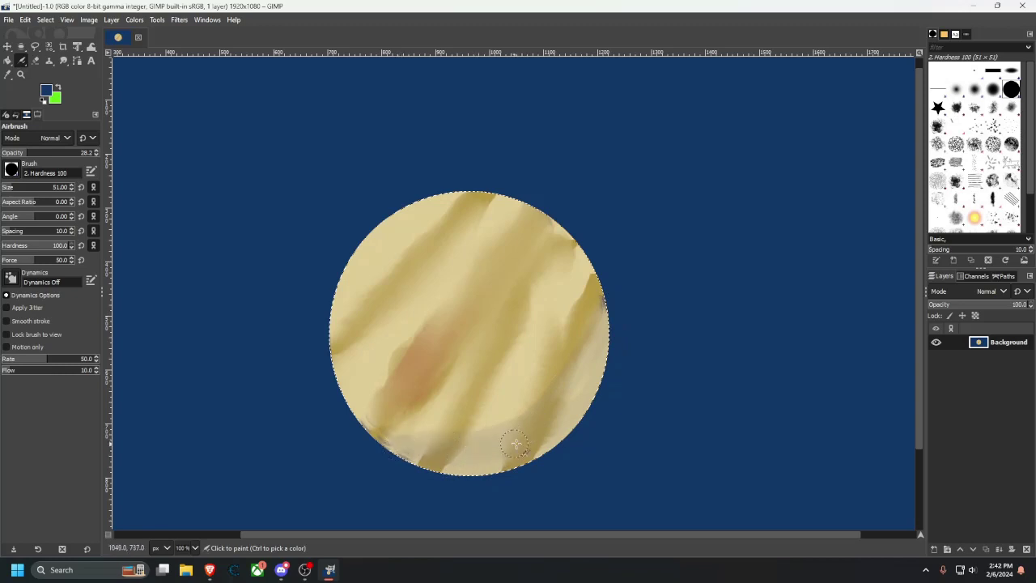
pyautogui.moveTo(604, 332)
pyautogui.mouseDown()
pyautogui.moveTo(574, 348)
pyautogui.moveTo(528, 409)
pyautogui.moveTo(447, 442)
pyautogui.mouseUp()
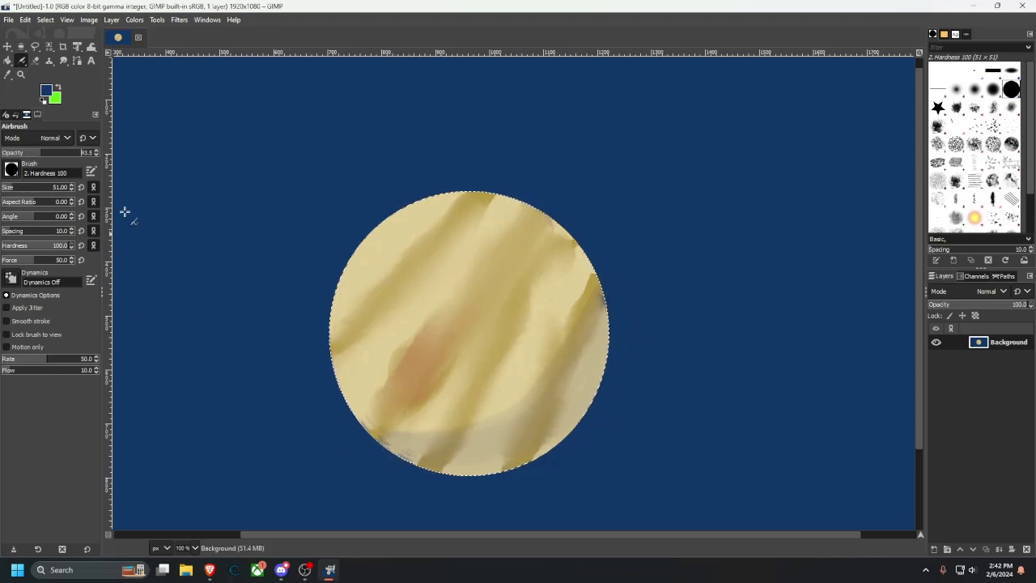
# Raise the airbrush opacity to 100 and deepen the dark blue shadow along the planet's lower-right edge.
pyautogui.moveTo(378, 442)
pyautogui.mouseDown()
pyautogui.moveTo(403, 456)
pyautogui.moveTo(500, 460)
pyautogui.moveTo(544, 435)
pyautogui.moveTo(597, 350)
pyautogui.moveTo(590, 281)
pyautogui.moveTo(565, 360)
pyautogui.moveTo(493, 440)
pyautogui.moveTo(396, 460)
pyautogui.moveTo(391, 450)
pyautogui.moveTo(502, 426)
pyautogui.moveTo(573, 344)
pyautogui.moveTo(591, 291)
pyautogui.moveTo(588, 342)
pyautogui.moveTo(548, 426)
pyautogui.moveTo(464, 459)
pyautogui.moveTo(385, 449)
pyautogui.moveTo(435, 455)
pyautogui.moveTo(592, 302)
pyautogui.moveTo(589, 274)
pyautogui.moveTo(597, 339)
pyautogui.moveTo(583, 379)
pyautogui.moveTo(612, 413)
pyautogui.mouseUp()
pyautogui.hotkey('ctrl', 'z')
pyautogui.moveTo(27, 157); pyautogui.dragTo(99, 155)
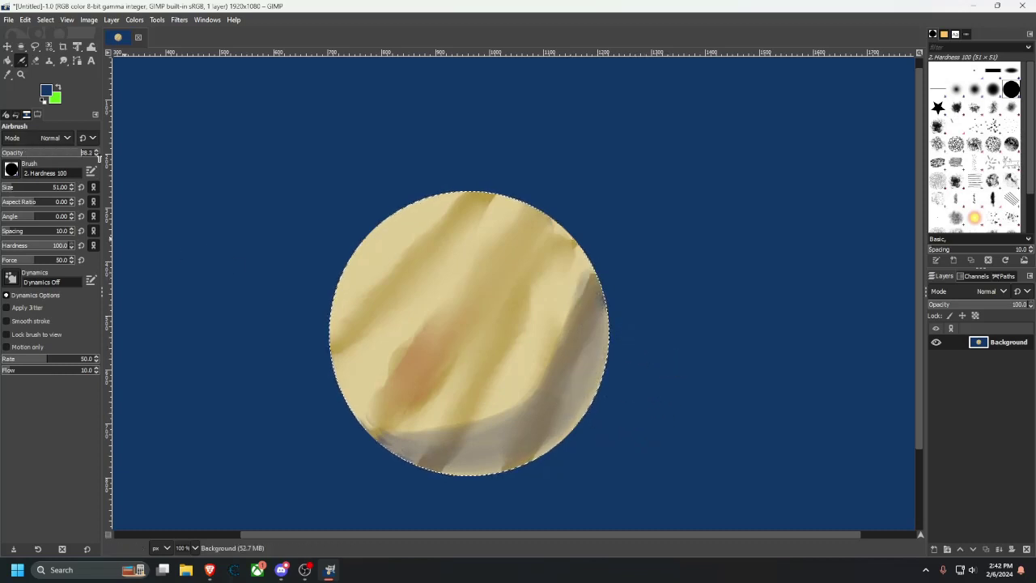
pyautogui.moveTo(620, 303)
pyautogui.mouseDown()
pyautogui.moveTo(590, 294)
pyautogui.moveTo(538, 433)
pyautogui.moveTo(600, 332)
pyautogui.moveTo(585, 425)
pyautogui.moveTo(525, 440)
pyautogui.moveTo(588, 337)
pyautogui.moveTo(474, 469)
pyautogui.moveTo(366, 423)
pyautogui.moveTo(456, 454)
pyautogui.moveTo(607, 369)
pyautogui.moveTo(583, 303)
pyautogui.moveTo(453, 443)
pyautogui.moveTo(381, 433)
pyautogui.moveTo(569, 347)
pyautogui.moveTo(397, 462)
pyautogui.moveTo(407, 468)
pyautogui.moveTo(486, 382)
pyautogui.moveTo(458, 437)
pyautogui.moveTo(494, 412)
pyautogui.moveTo(574, 302)
pyautogui.mouseUp()
# Smudge the blue shadow into the stripes and clean up the blue smears at the planet's lower-left and upper-right edges.
pyautogui.click(63, 61)
pyautogui.moveTo(537, 373)
pyautogui.mouseDown()
pyautogui.moveTo(527, 442)
pyautogui.moveTo(588, 294)
pyautogui.moveTo(583, 343)
pyautogui.moveTo(591, 279)
pyautogui.moveTo(464, 478)
pyautogui.moveTo(419, 440)
pyautogui.moveTo(356, 432)
pyautogui.moveTo(366, 404)
pyautogui.moveTo(552, 230)
pyautogui.moveTo(340, 442)
pyautogui.moveTo(489, 317)
pyautogui.mouseUp()
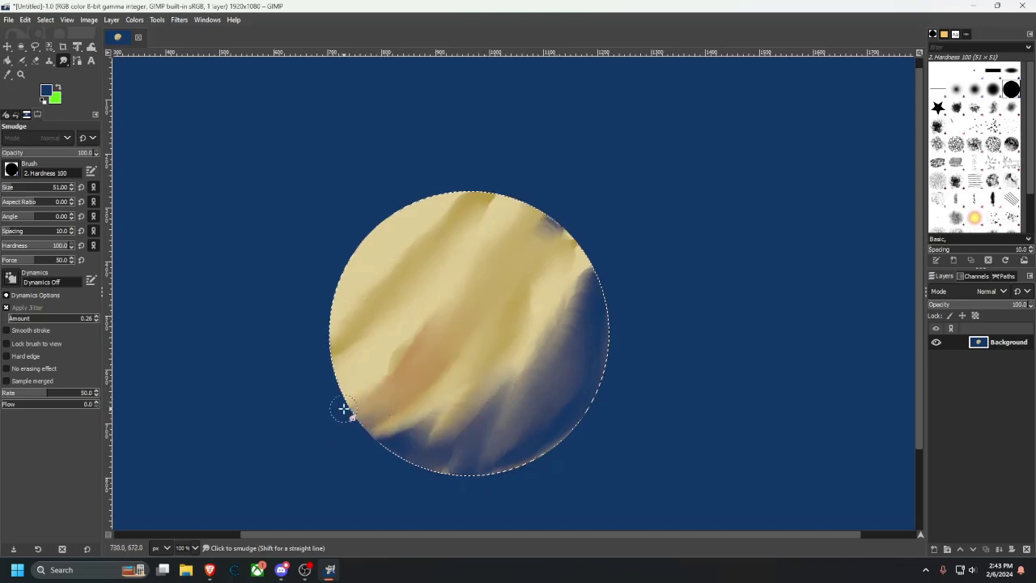
pyautogui.moveTo(387, 398)
pyautogui.mouseDown()
pyautogui.moveTo(333, 440)
pyautogui.moveTo(431, 389)
pyautogui.moveTo(351, 458)
pyautogui.moveTo(458, 387)
pyautogui.moveTo(348, 448)
pyautogui.moveTo(390, 407)
pyautogui.mouseUp()
pyautogui.moveTo(533, 270)
pyautogui.mouseDown()
pyautogui.moveTo(596, 207)
pyautogui.moveTo(511, 252)
pyautogui.moveTo(551, 234)
pyautogui.mouseUp()
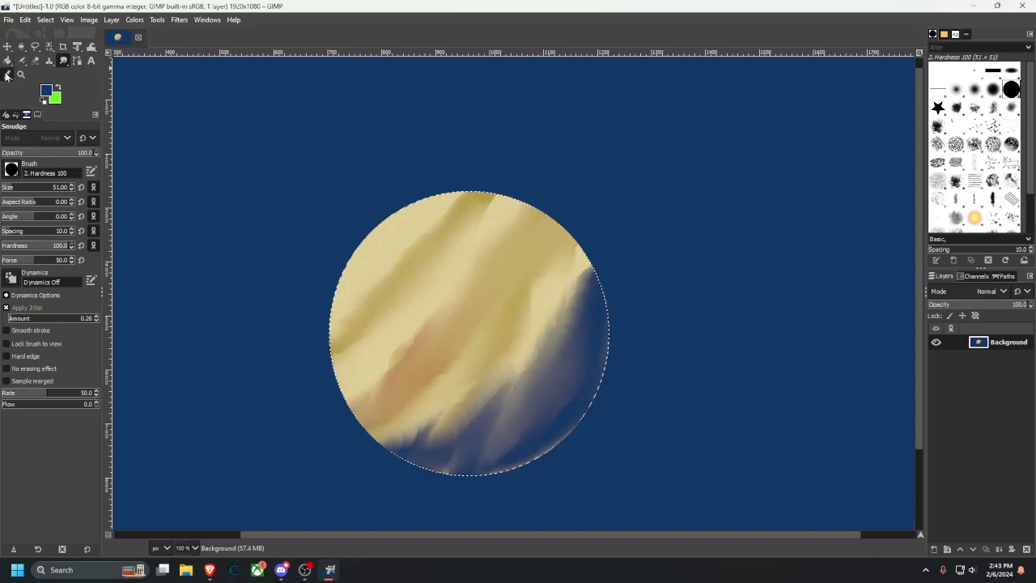
# Sample the planet's light yellow with the Color Picker and lighten the foreground colour to a pale cream, about f5eedb.
pyautogui.press('o')
pyautogui.click(403, 223)
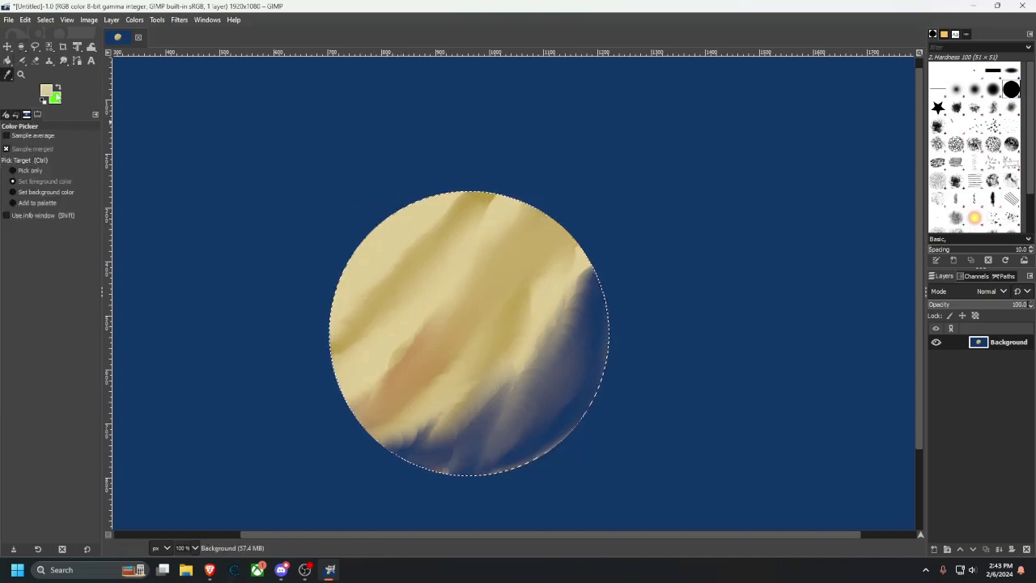
pyautogui.click(54, 93)
pyautogui.moveTo(92, 110); pyautogui.dragTo(71, 103)
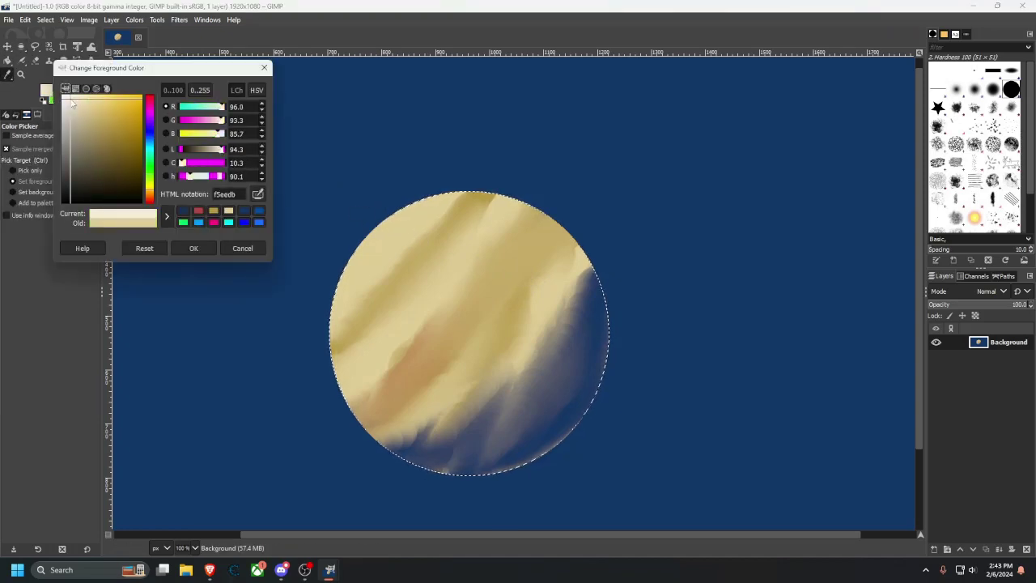
pyautogui.click(193, 248)
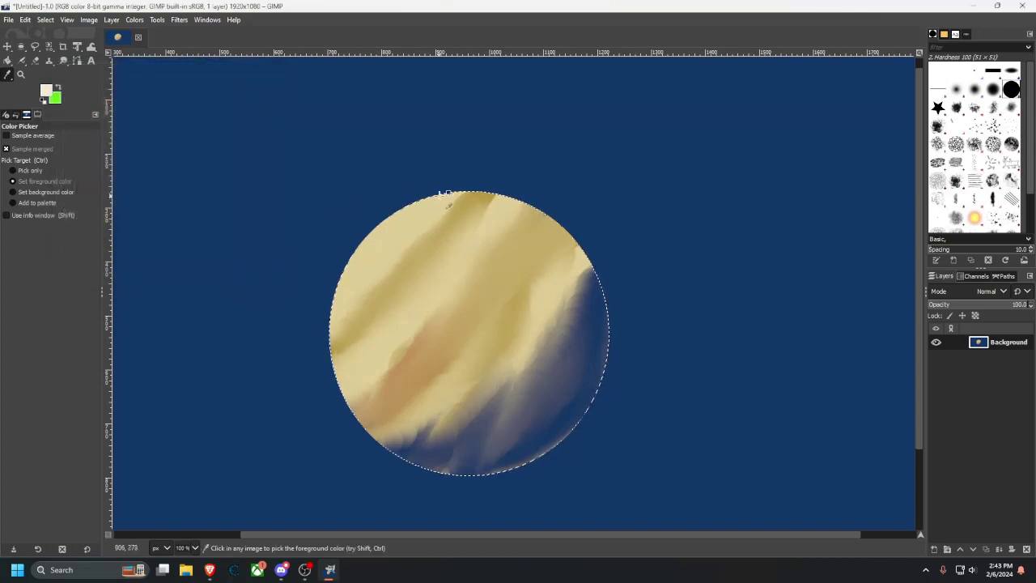
# Airbrush a cream highlight along the planet's upper-left edge, building it up over the curve to the top.
pyautogui.click(21, 60)
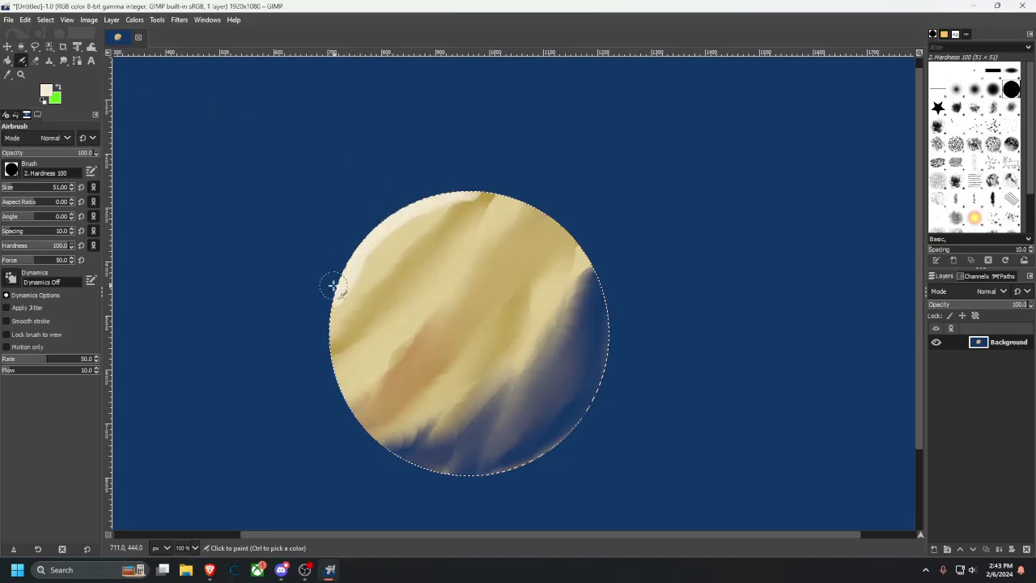
pyautogui.moveTo(328, 298)
pyautogui.mouseDown()
pyautogui.moveTo(410, 219)
pyautogui.moveTo(470, 197)
pyautogui.mouseUp()
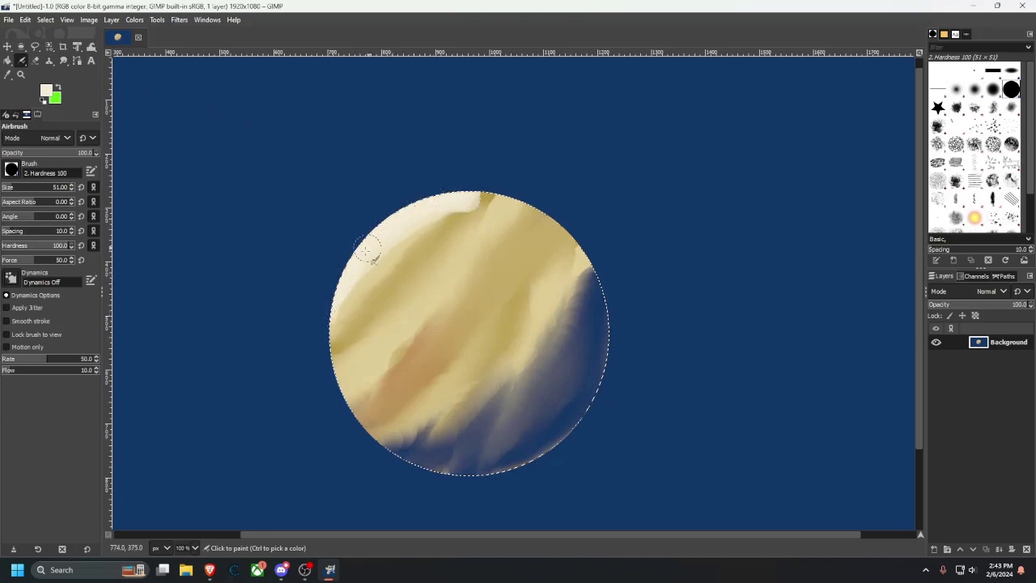
pyautogui.moveTo(332, 301); pyautogui.dragTo(449, 206)
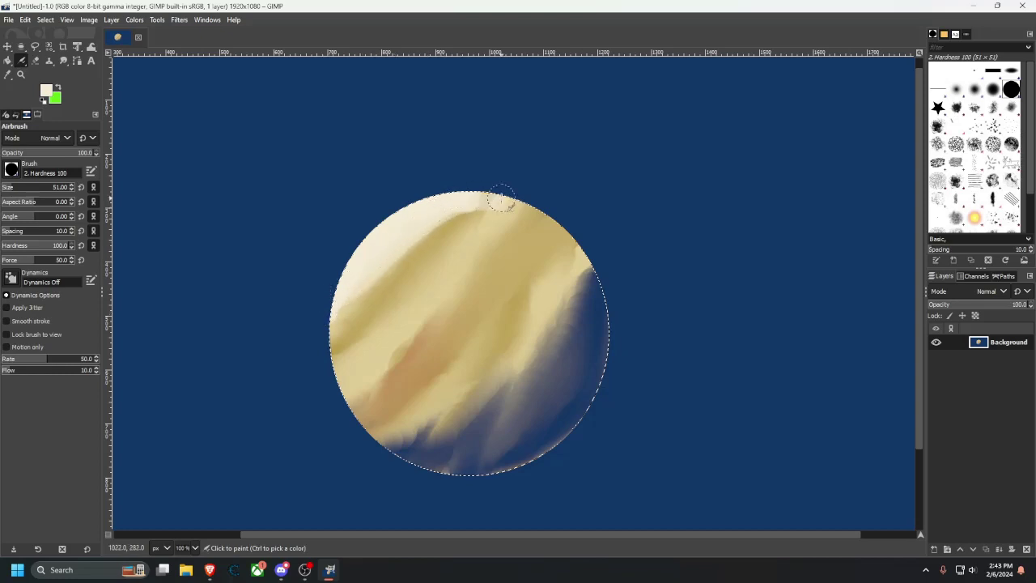
# Clear the elliptical selection around the planet.
pyautogui.scroll(-1, 570, 272)
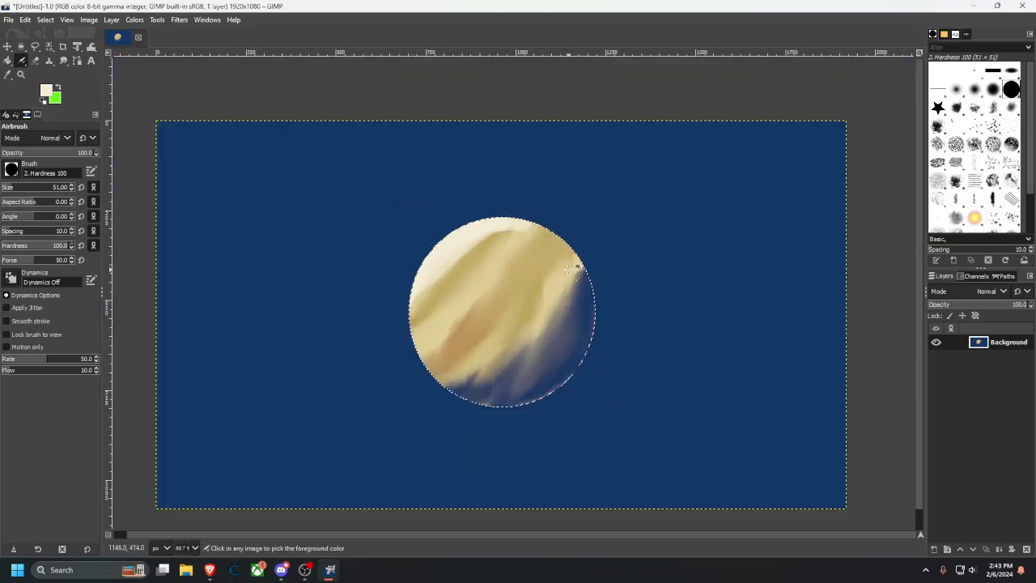
pyautogui.moveTo(636, 350); pyautogui.dragTo(667, 317)
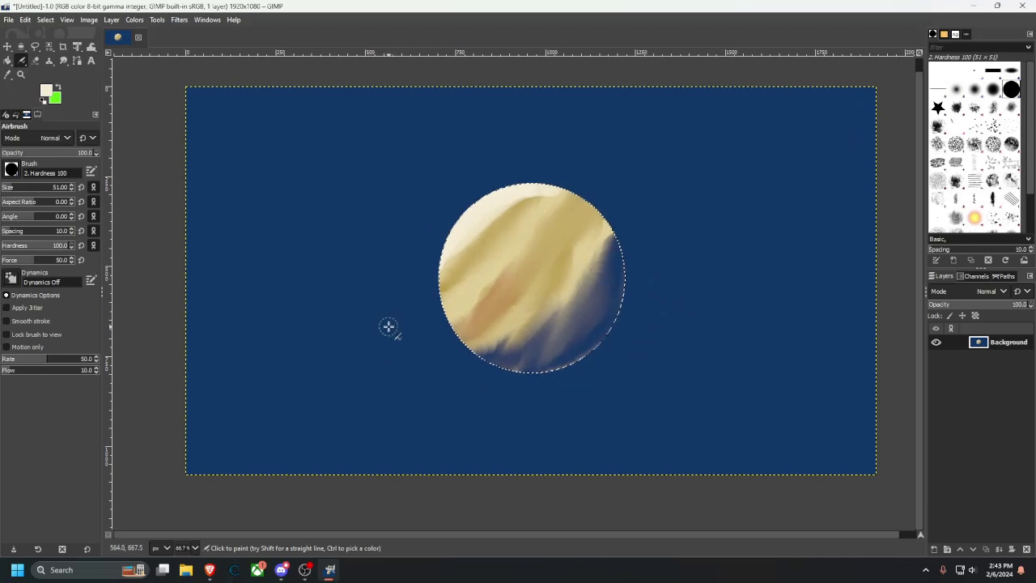
pyautogui.click(8, 47)
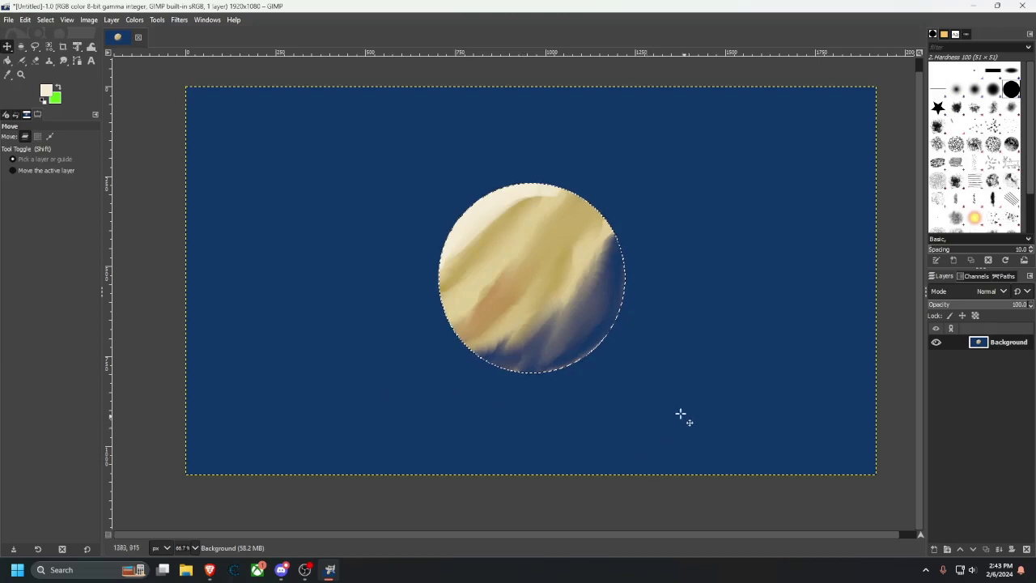
pyautogui.click(22, 47)
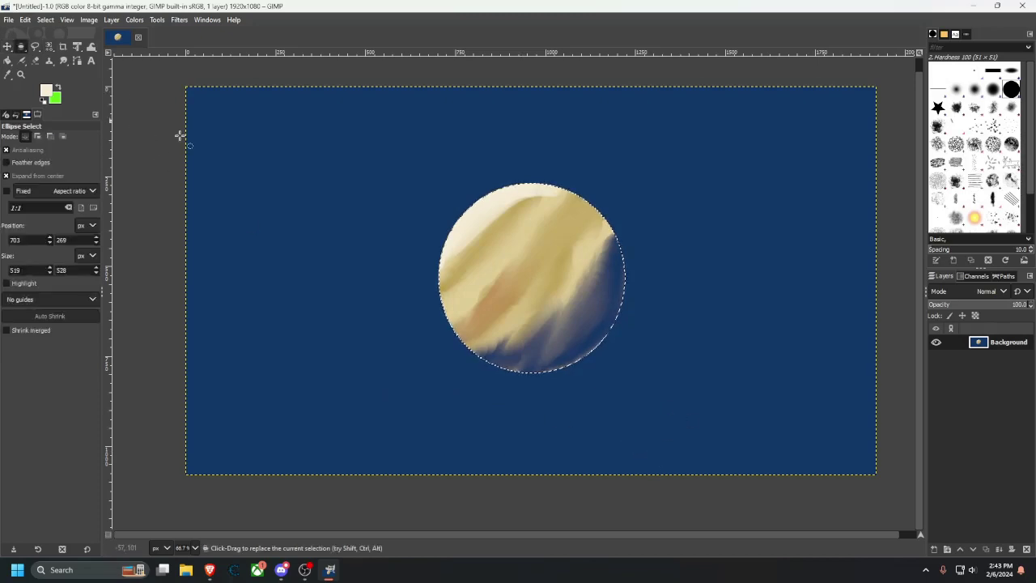
pyautogui.click(260, 212)
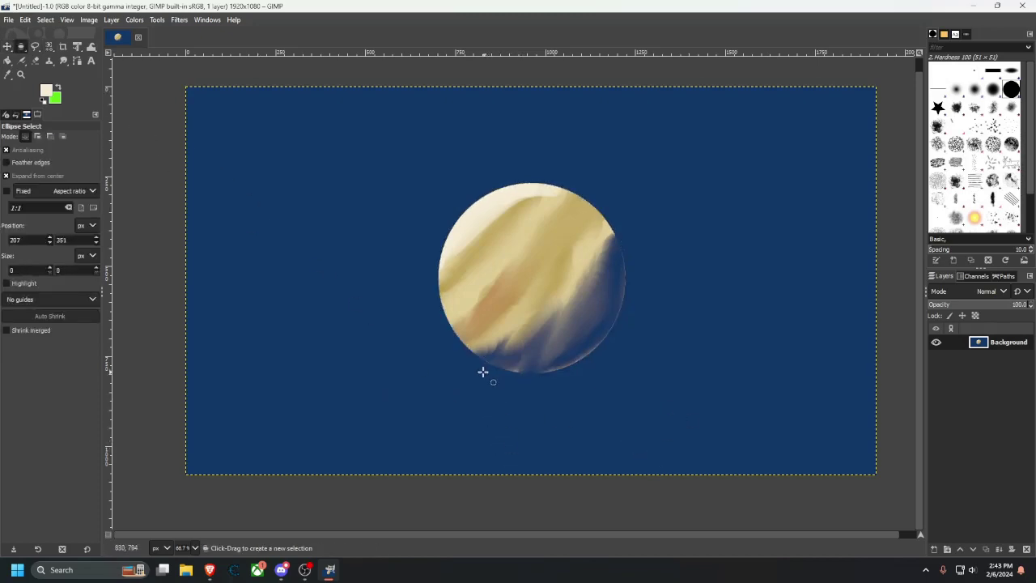
# Try to airbrush over the pale rim on the planet's bottom edge with a shadow colour sampled inside the planet.
pyautogui.keyDown('ctrl'); pyautogui.scroll(2, 434, 373); pyautogui.keyUp('ctrl')
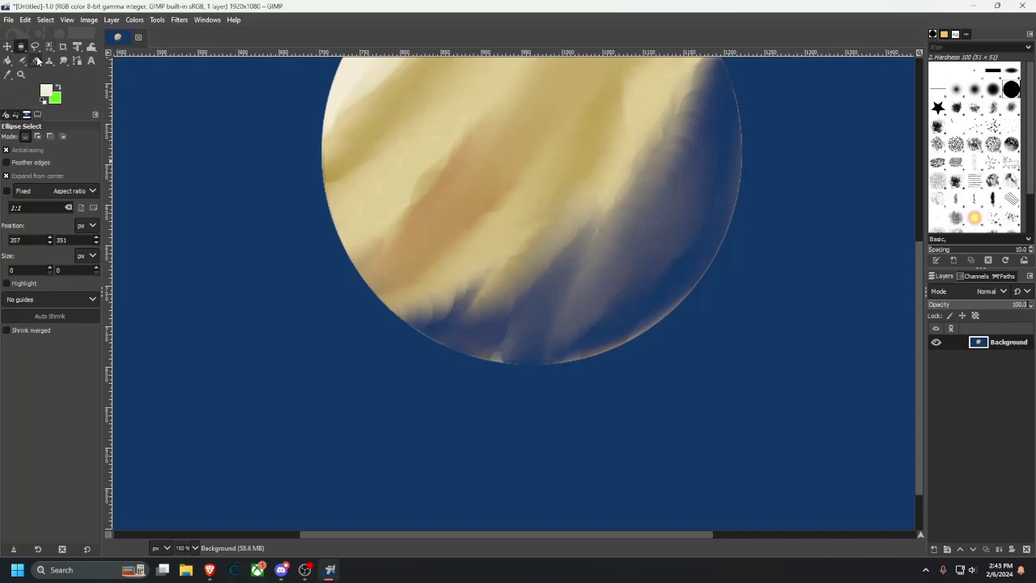
pyautogui.click(63, 60)
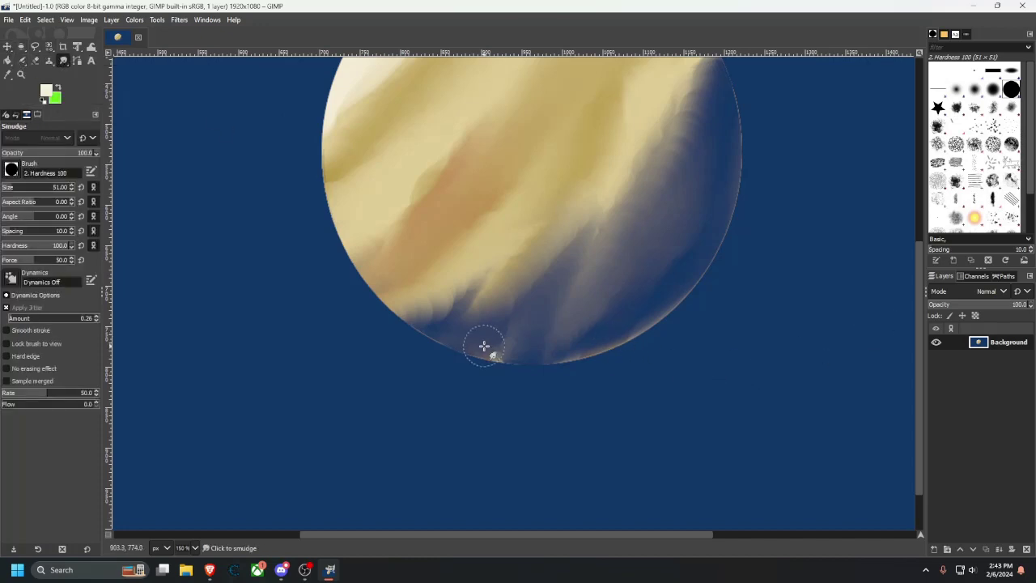
pyautogui.scroll(3, 504, 371)
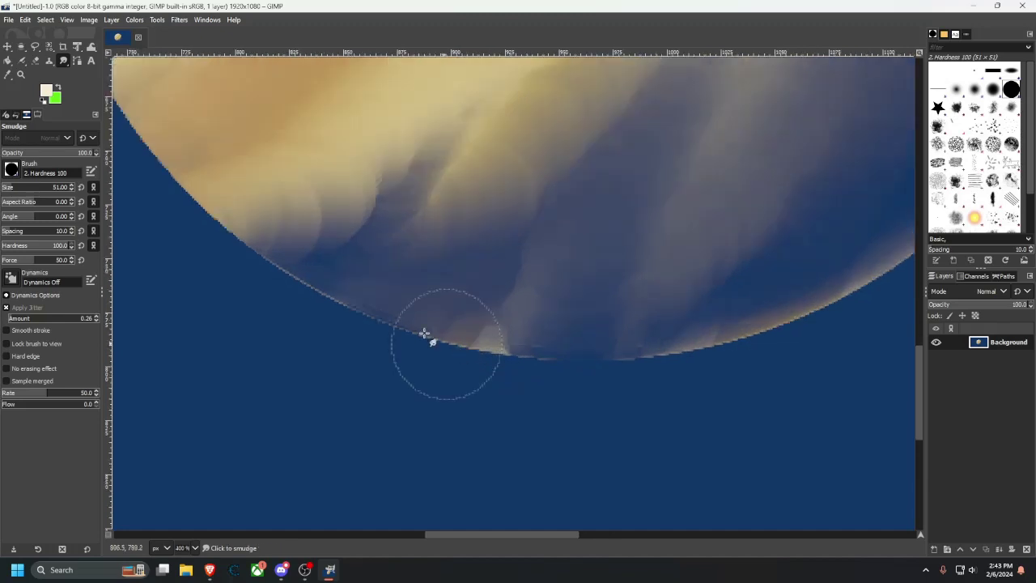
pyautogui.click(22, 62)
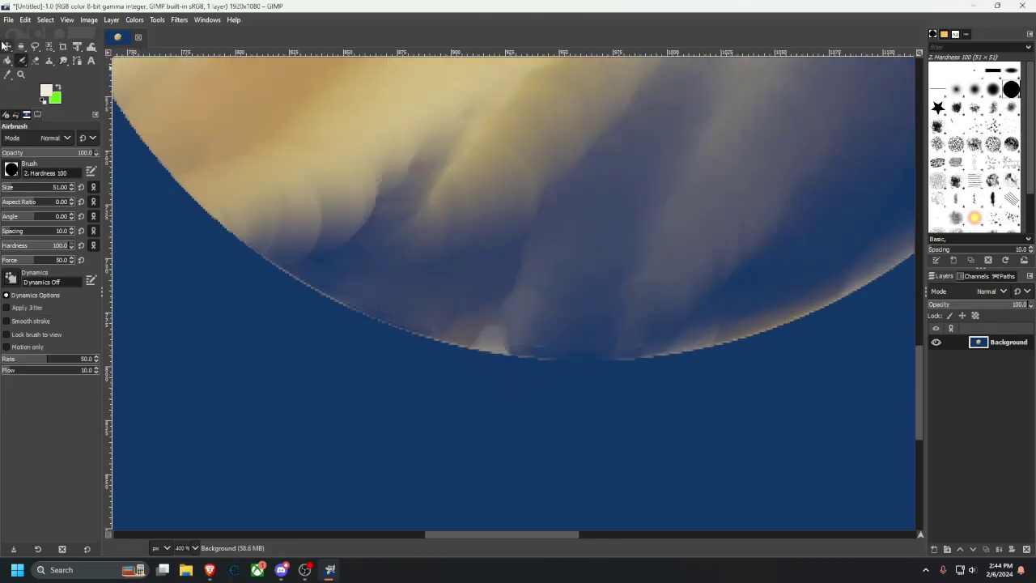
pyautogui.click(8, 74)
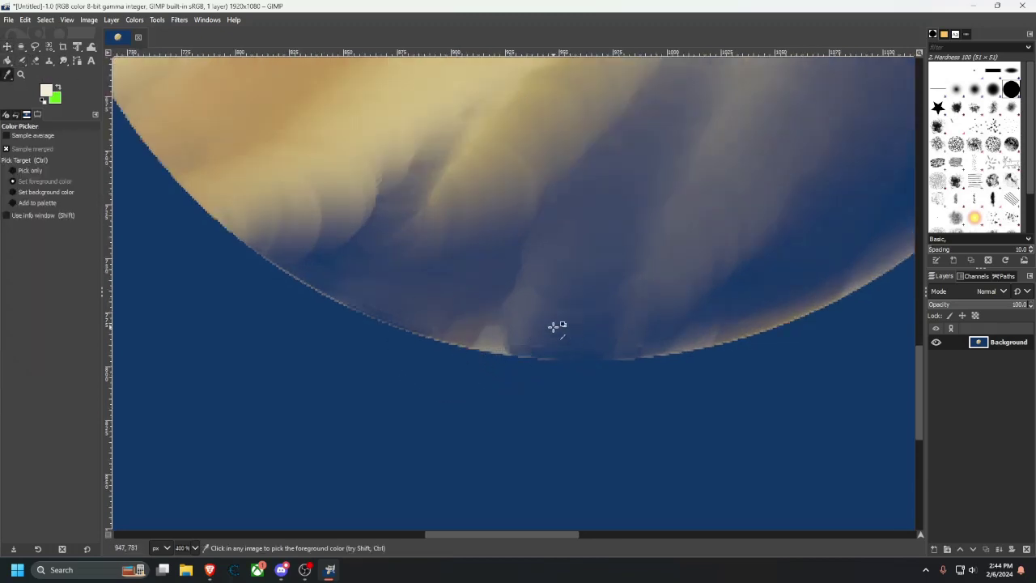
pyautogui.click(23, 61)
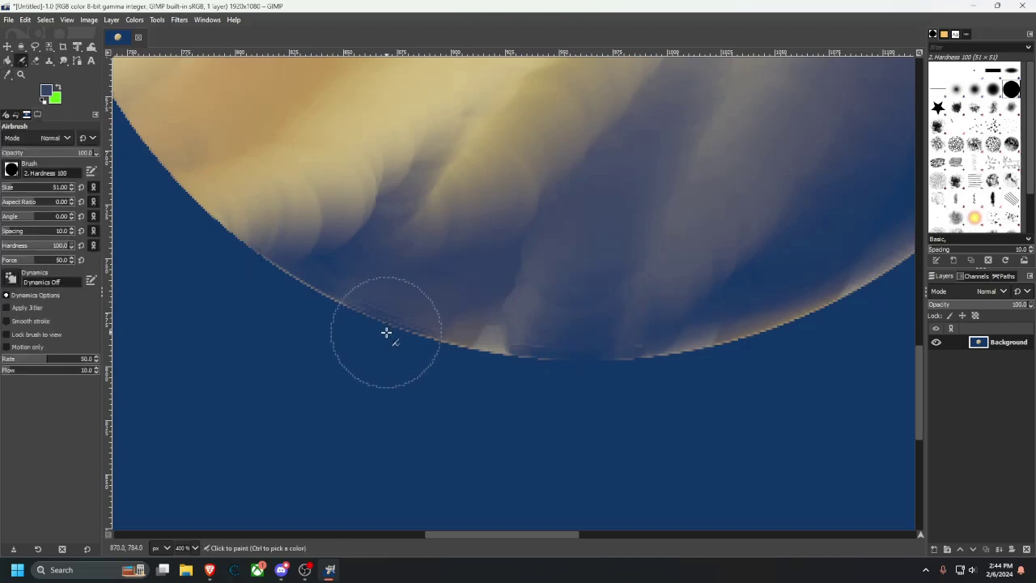
pyautogui.moveTo(303, 270); pyautogui.dragTo(486, 332)
pyautogui.hotkey('ctrl', 'z')
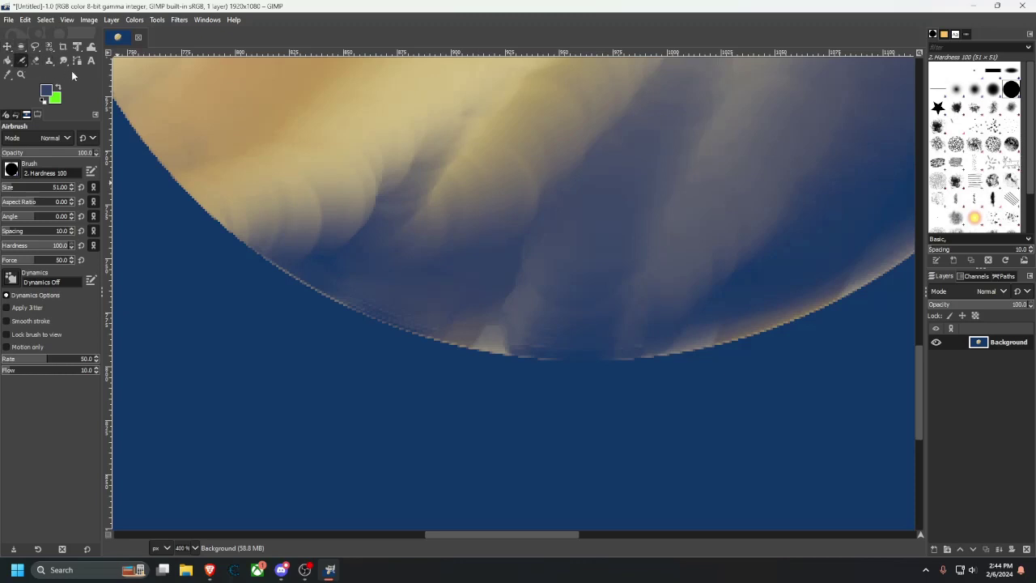
# Sample the dark blue background colour and airbrush over the pale rim along the planet's bottom and right edges.
pyautogui.click(8, 74)
pyautogui.click(292, 381)
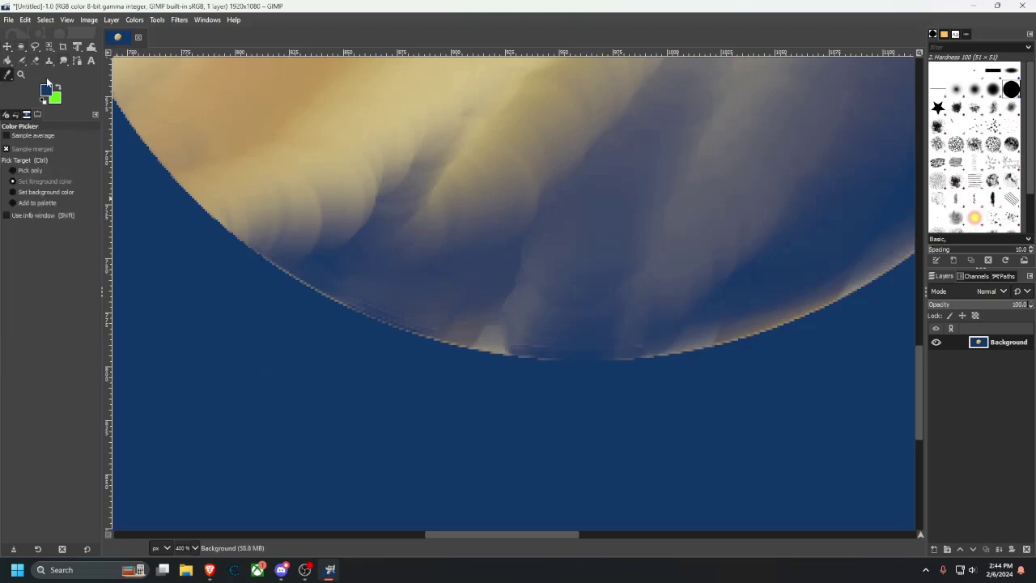
pyautogui.click(22, 61)
pyautogui.moveTo(310, 250)
pyautogui.mouseDown()
pyautogui.moveTo(332, 273)
pyautogui.moveTo(459, 328)
pyautogui.moveTo(532, 333)
pyautogui.moveTo(322, 273)
pyautogui.moveTo(322, 286)
pyautogui.moveTo(456, 347)
pyautogui.moveTo(603, 356)
pyautogui.moveTo(755, 347)
pyautogui.moveTo(520, 362)
pyautogui.moveTo(808, 301)
pyautogui.moveTo(680, 356)
pyautogui.moveTo(407, 427)
pyautogui.mouseUp()
pyautogui.scroll(-3, 728, 342)
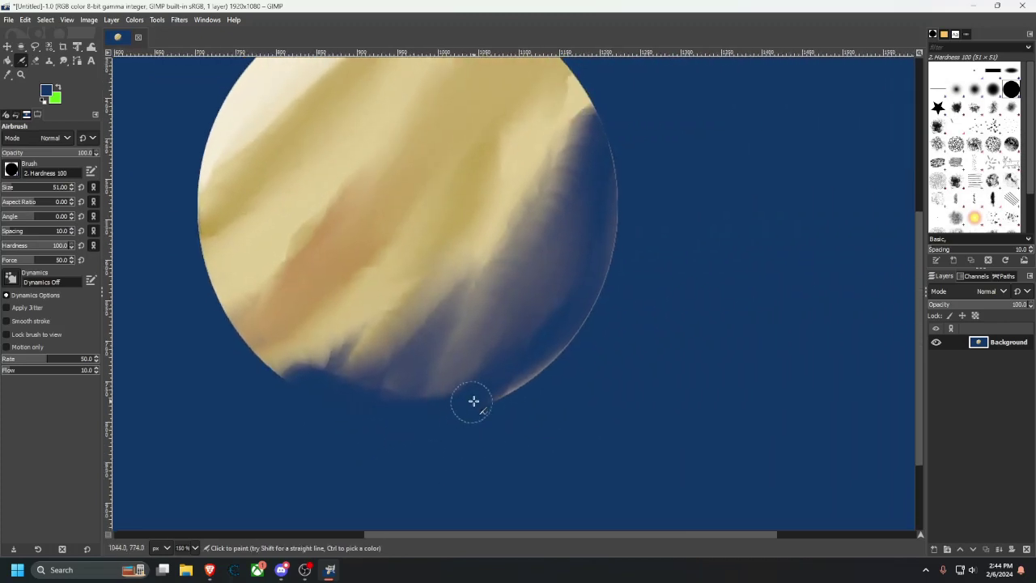
pyautogui.moveTo(519, 384)
pyautogui.mouseDown()
pyautogui.moveTo(577, 340)
pyautogui.moveTo(451, 406)
pyautogui.moveTo(533, 373)
pyautogui.moveTo(602, 302)
pyautogui.moveTo(621, 246)
pyautogui.moveTo(587, 311)
pyautogui.moveTo(493, 389)
pyautogui.moveTo(563, 336)
pyautogui.moveTo(629, 226)
pyautogui.moveTo(618, 158)
pyautogui.moveTo(597, 275)
pyautogui.moveTo(560, 327)
pyautogui.moveTo(601, 234)
pyautogui.moveTo(608, 159)
pyautogui.moveTo(596, 105)
pyautogui.mouseUp()
pyautogui.scroll(-2, 701, 246)
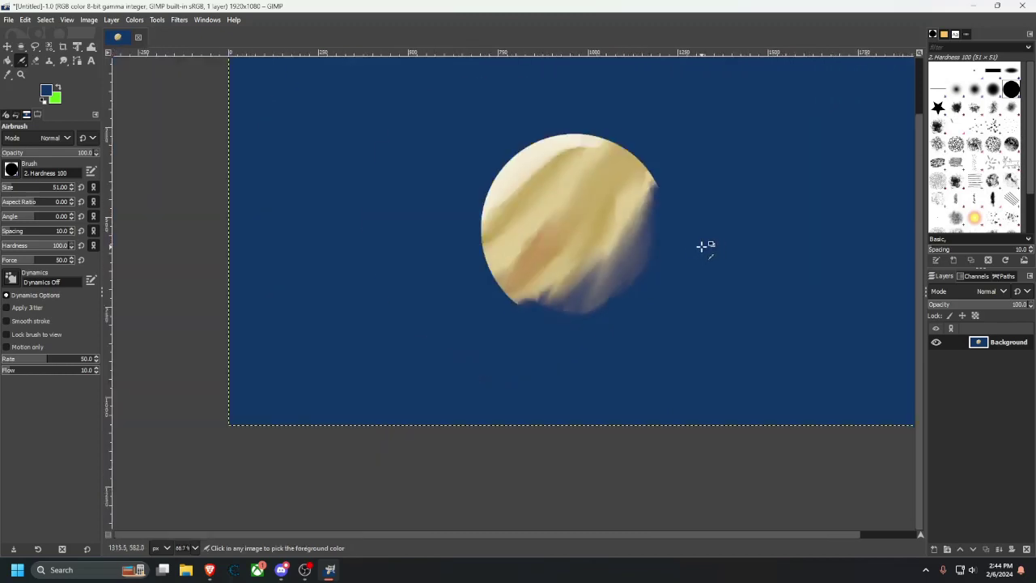
# Smudge the planet's yellow lower-left edge outward along its curve to restore the rounded outline.
pyautogui.scroll(2, 652, 254)
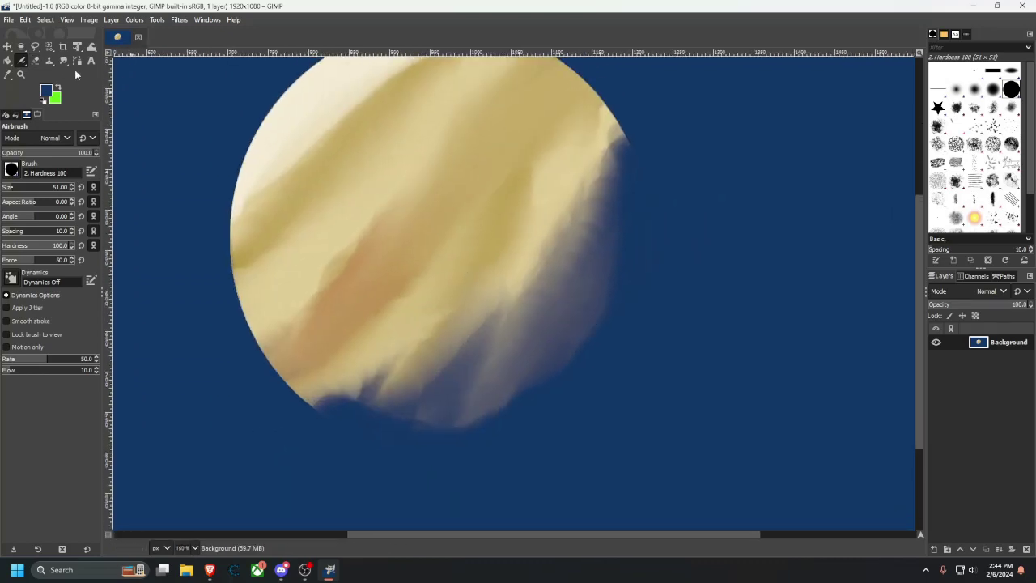
pyautogui.click(64, 61)
pyautogui.moveTo(297, 363)
pyautogui.mouseDown()
pyautogui.moveTo(314, 393)
pyautogui.moveTo(364, 418)
pyautogui.moveTo(496, 437)
pyautogui.mouseUp()
pyautogui.moveTo(301, 385)
pyautogui.mouseDown()
pyautogui.moveTo(351, 416)
pyautogui.moveTo(462, 428)
pyautogui.moveTo(373, 421)
pyautogui.moveTo(440, 437)
pyautogui.moveTo(499, 496)
pyautogui.moveTo(364, 405)
pyautogui.moveTo(319, 401)
pyautogui.moveTo(359, 423)
pyautogui.moveTo(439, 434)
pyautogui.mouseUp()
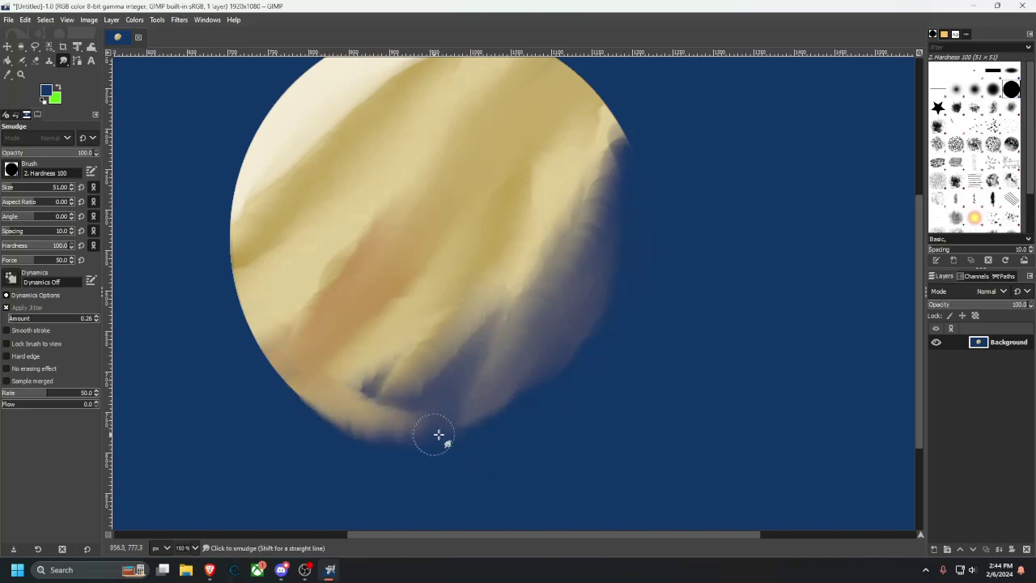
# Undo the last two smudge strokes on the planet's edges and set the smudge jitter amount to 0.00.
pyautogui.moveTo(600, 125)
pyautogui.mouseDown()
pyautogui.moveTo(636, 185)
pyautogui.moveTo(642, 240)
pyautogui.mouseUp()
pyautogui.hotkey('ctrl', 'z')
pyautogui.hotkey('ctrl', 'z')
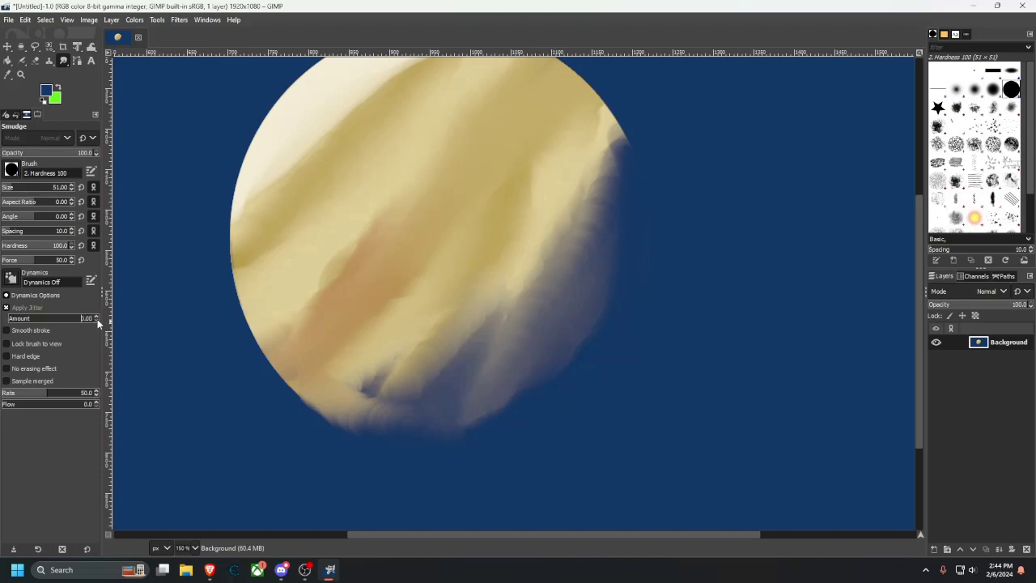
# Smudge the planet's lower-left edge into a smooth curve, pulling the yellow toward the bottom of the planet.
pyautogui.moveTo(325, 397); pyautogui.dragTo(431, 442)
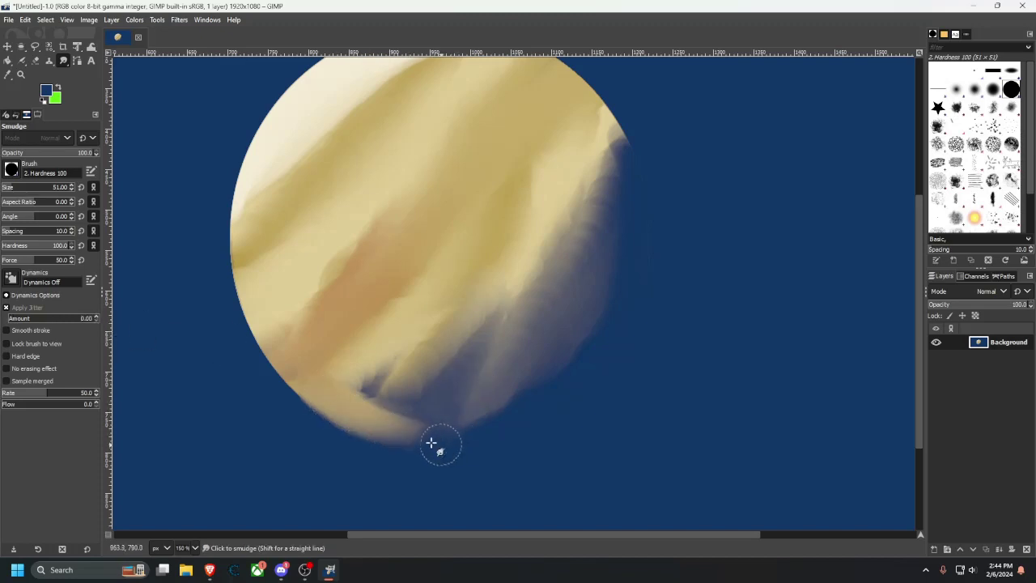
pyautogui.moveTo(332, 402)
pyautogui.mouseDown()
pyautogui.moveTo(430, 442)
pyautogui.moveTo(423, 410)
pyautogui.mouseUp()
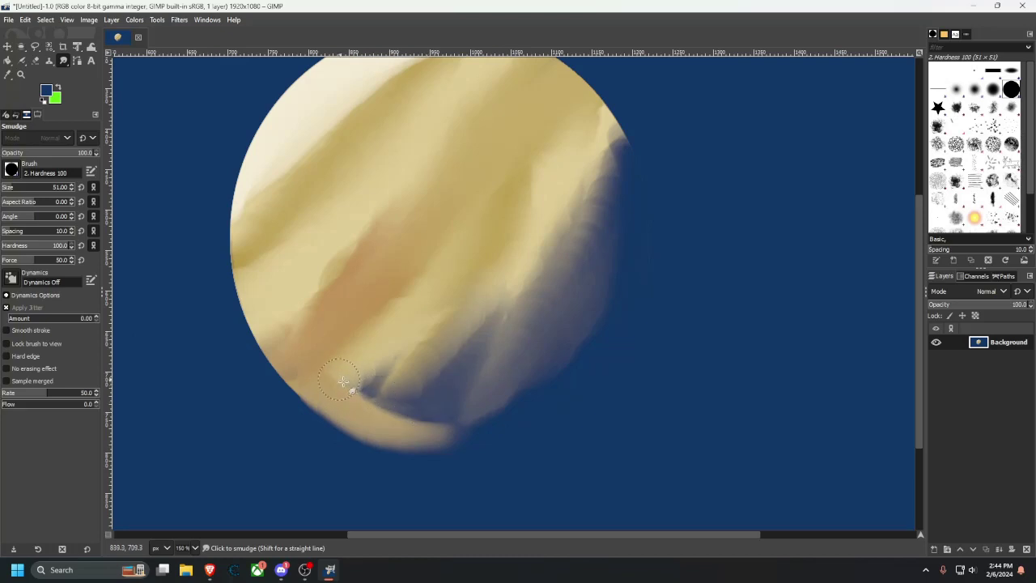
pyautogui.moveTo(344, 382); pyautogui.dragTo(473, 438)
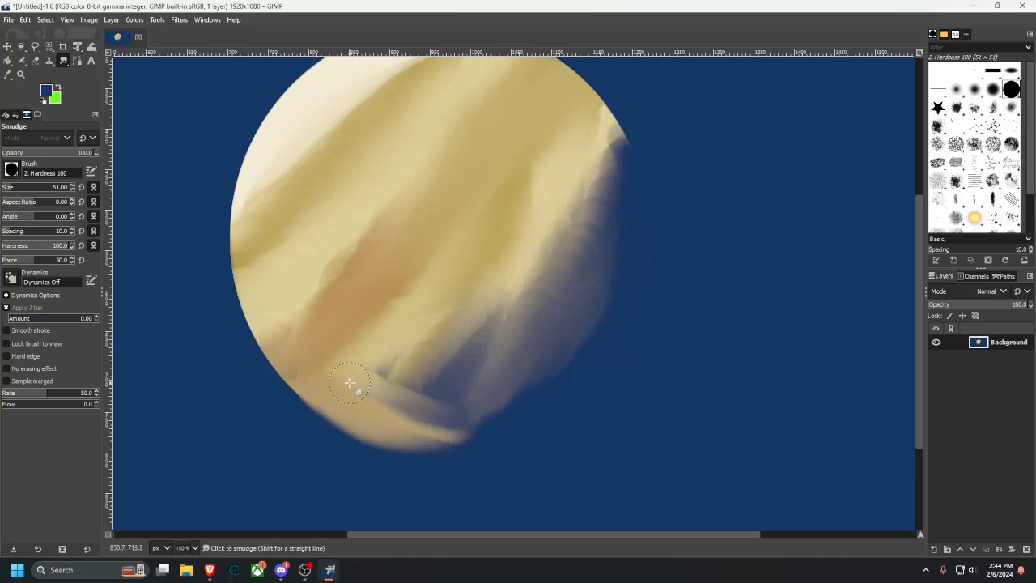
pyautogui.hotkey('ctrl', 'z')
pyautogui.moveTo(333, 366)
pyautogui.mouseDown()
pyautogui.moveTo(374, 395)
pyautogui.moveTo(465, 434)
pyautogui.mouseUp()
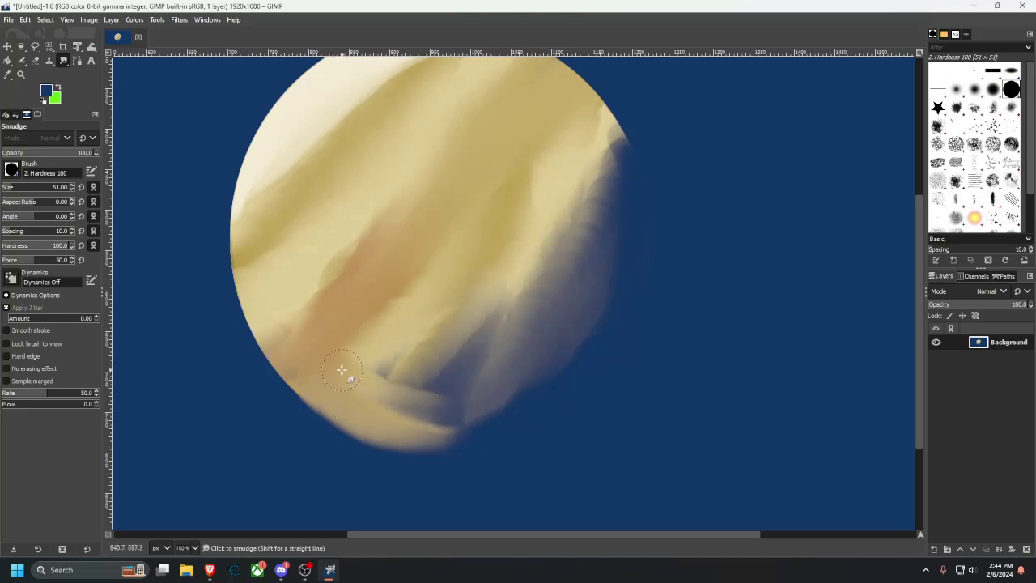
# Smudge the light yellow over the blue shadow in the planet's lower middle, pulling it toward the lower-right edge.
pyautogui.moveTo(365, 390); pyautogui.dragTo(448, 412)
pyautogui.moveTo(351, 359)
pyautogui.mouseDown()
pyautogui.moveTo(404, 386)
pyautogui.moveTo(502, 409)
pyautogui.mouseUp()
pyautogui.moveTo(416, 377); pyautogui.dragTo(483, 377)
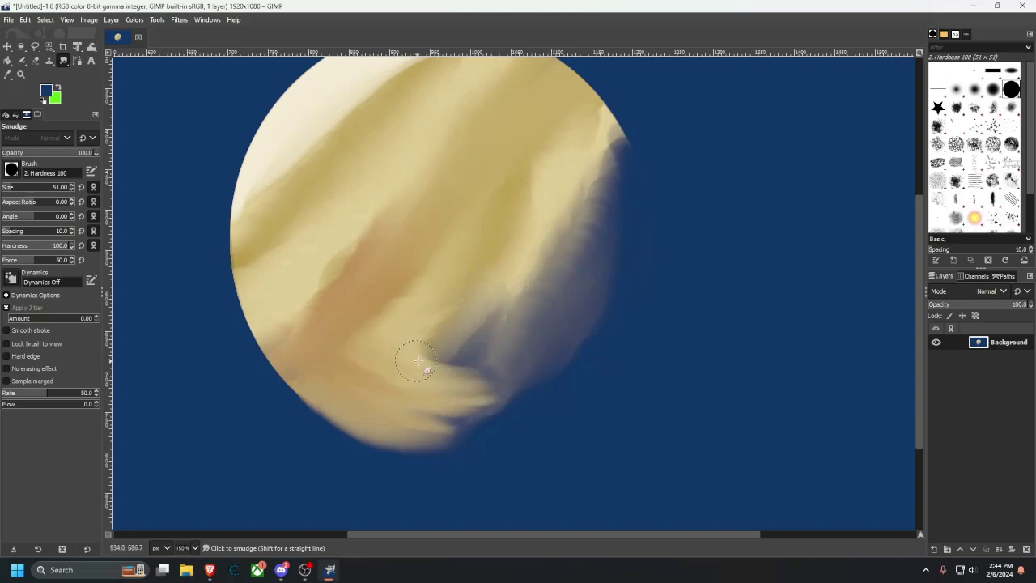
pyautogui.moveTo(411, 358); pyautogui.dragTo(491, 330)
pyautogui.moveTo(409, 338)
pyautogui.mouseDown()
pyautogui.moveTo(489, 341)
pyautogui.moveTo(523, 331)
pyautogui.mouseUp()
pyautogui.moveTo(419, 358); pyautogui.dragTo(530, 308)
pyautogui.moveTo(453, 340); pyautogui.dragTo(521, 283)
# Smudge diagonally along the stripes below the red spot and up toward the planet's right edge to blend the colours.
pyautogui.moveTo(428, 335)
pyautogui.mouseDown()
pyautogui.moveTo(511, 243)
pyautogui.moveTo(418, 344)
pyautogui.moveTo(549, 195)
pyautogui.moveTo(411, 398)
pyautogui.moveTo(381, 423)
pyautogui.moveTo(413, 399)
pyautogui.moveTo(498, 288)
pyautogui.moveTo(357, 437)
pyautogui.mouseUp()
pyautogui.moveTo(356, 437); pyautogui.dragTo(439, 334)
pyautogui.hotkey('ctrl', 'z')
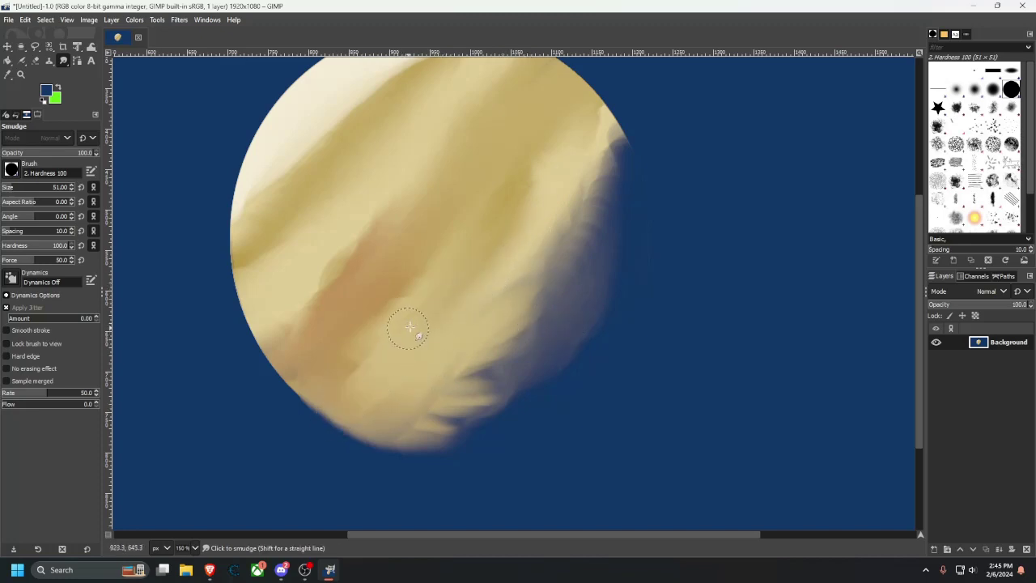
pyautogui.moveTo(348, 379); pyautogui.dragTo(359, 391)
pyautogui.moveTo(455, 361); pyautogui.dragTo(546, 239)
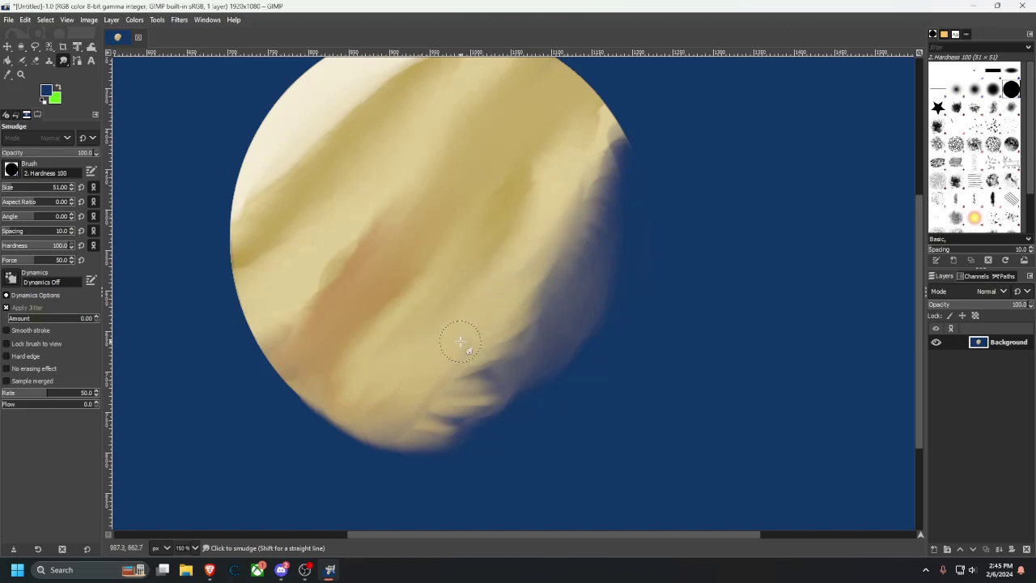
pyautogui.moveTo(460, 341)
pyautogui.mouseDown()
pyautogui.moveTo(573, 203)
pyautogui.moveTo(617, 167)
pyautogui.moveTo(618, 146)
pyautogui.moveTo(507, 272)
pyautogui.mouseUp()
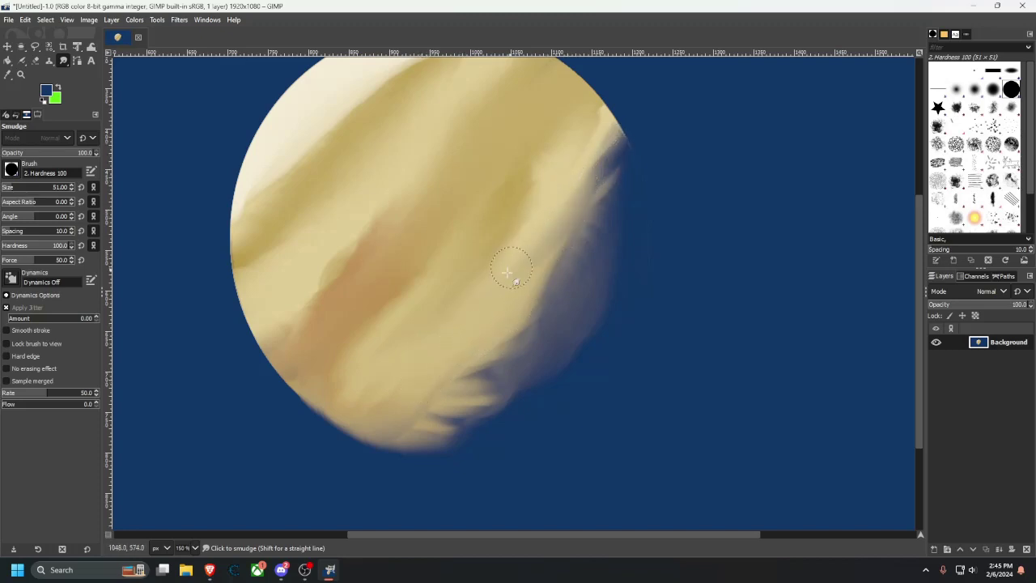
# Smudge the light yellow up to the planet's right edge, then down along that edge over the blue shadow.
pyautogui.moveTo(502, 317)
pyautogui.mouseDown()
pyautogui.moveTo(572, 234)
pyautogui.moveTo(606, 183)
pyautogui.moveTo(527, 293)
pyautogui.moveTo(508, 296)
pyautogui.moveTo(586, 215)
pyautogui.moveTo(611, 150)
pyautogui.mouseUp()
pyautogui.moveTo(550, 251)
pyautogui.mouseDown()
pyautogui.moveTo(600, 189)
pyautogui.moveTo(617, 146)
pyautogui.mouseUp()
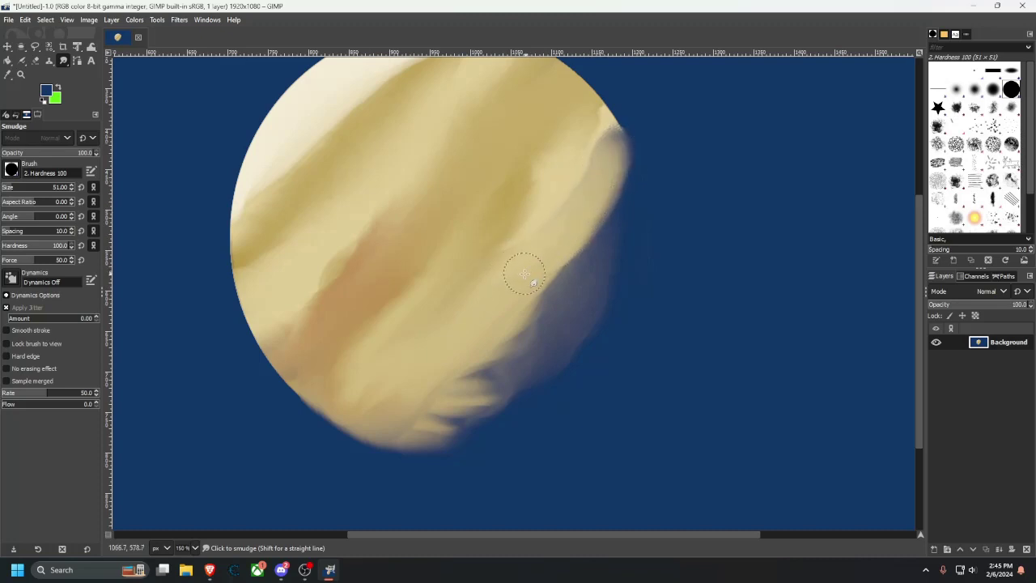
pyautogui.moveTo(525, 274)
pyautogui.mouseDown()
pyautogui.moveTo(586, 213)
pyautogui.moveTo(605, 155)
pyautogui.moveTo(601, 127)
pyautogui.moveTo(597, 154)
pyautogui.moveTo(582, 115)
pyautogui.moveTo(603, 131)
pyautogui.moveTo(594, 198)
pyautogui.mouseUp()
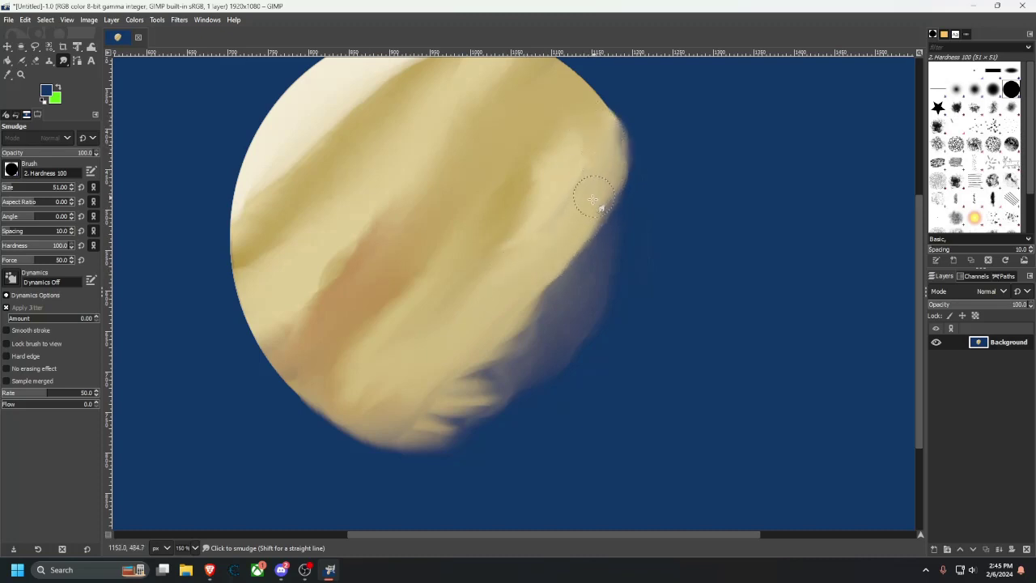
pyautogui.moveTo(600, 133); pyautogui.dragTo(620, 202)
pyautogui.moveTo(606, 149)
pyautogui.mouseDown()
pyautogui.moveTo(622, 197)
pyautogui.moveTo(610, 267)
pyautogui.moveTo(619, 204)
pyautogui.moveTo(584, 303)
pyautogui.moveTo(598, 251)
pyautogui.moveTo(521, 351)
pyautogui.moveTo(574, 245)
pyautogui.moveTo(539, 303)
pyautogui.mouseUp()
# Smudge the yellow from the planet's bottom along its lower-right edge to round the outline around the blue shadow.
pyautogui.scroll(-4, 567, 316)
pyautogui.scroll(3, 591, 315)
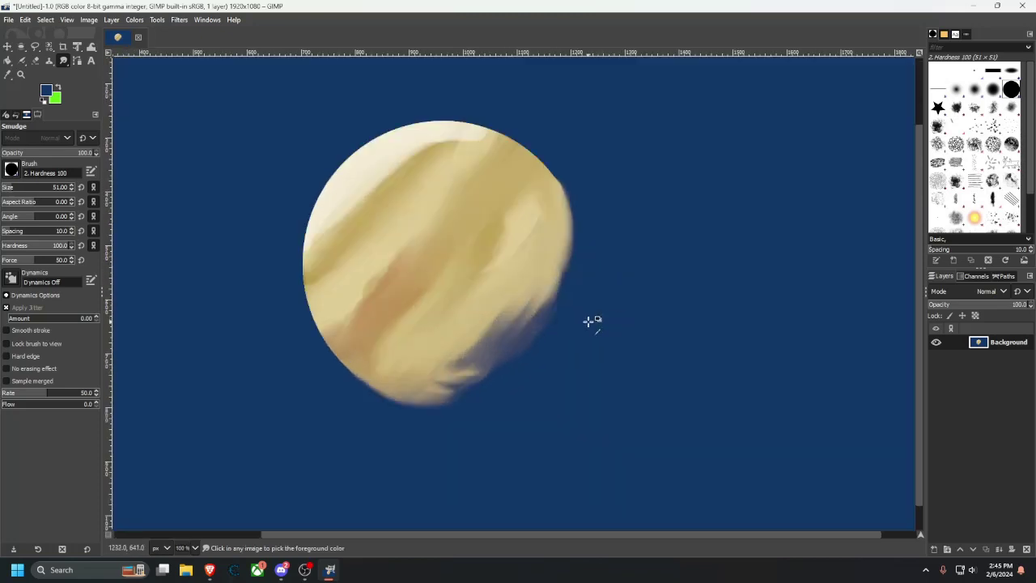
pyautogui.moveTo(588, 330); pyautogui.dragTo(632, 302)
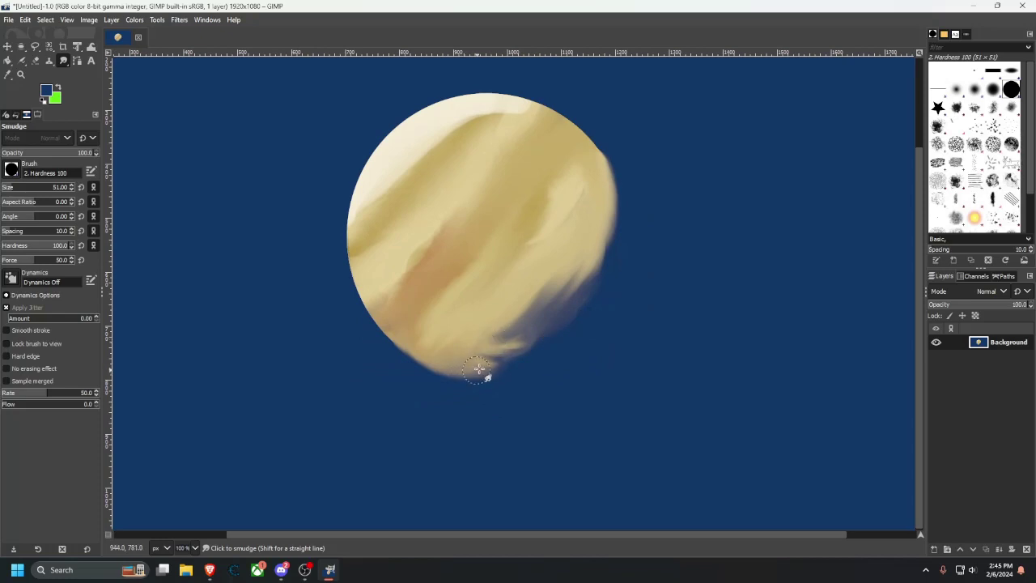
pyautogui.moveTo(479, 369); pyautogui.dragTo(558, 323)
pyautogui.moveTo(463, 369)
pyautogui.mouseDown()
pyautogui.moveTo(493, 370)
pyautogui.moveTo(540, 348)
pyautogui.moveTo(588, 303)
pyautogui.moveTo(606, 260)
pyautogui.mouseUp()
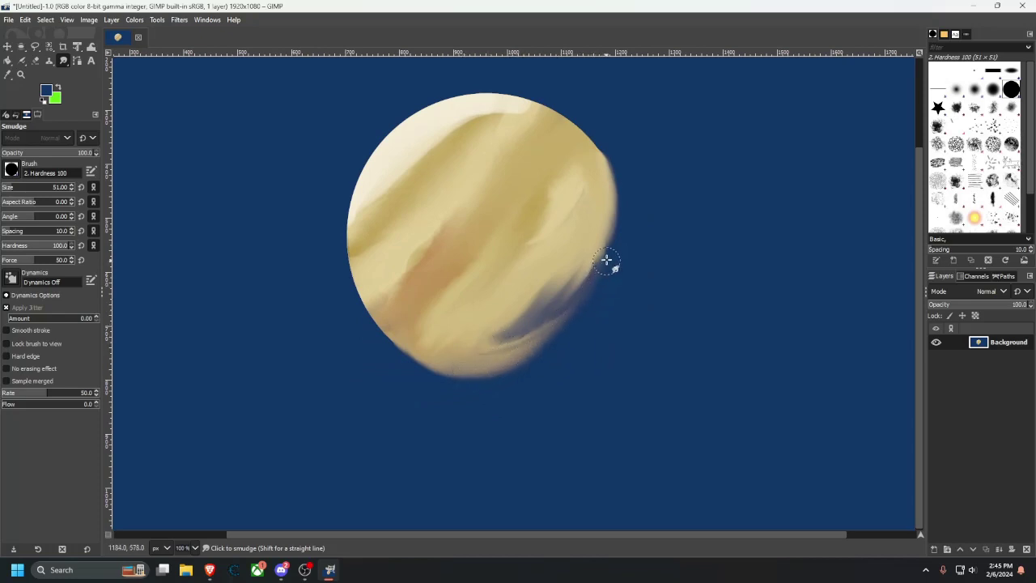
pyautogui.moveTo(507, 364); pyautogui.dragTo(572, 312)
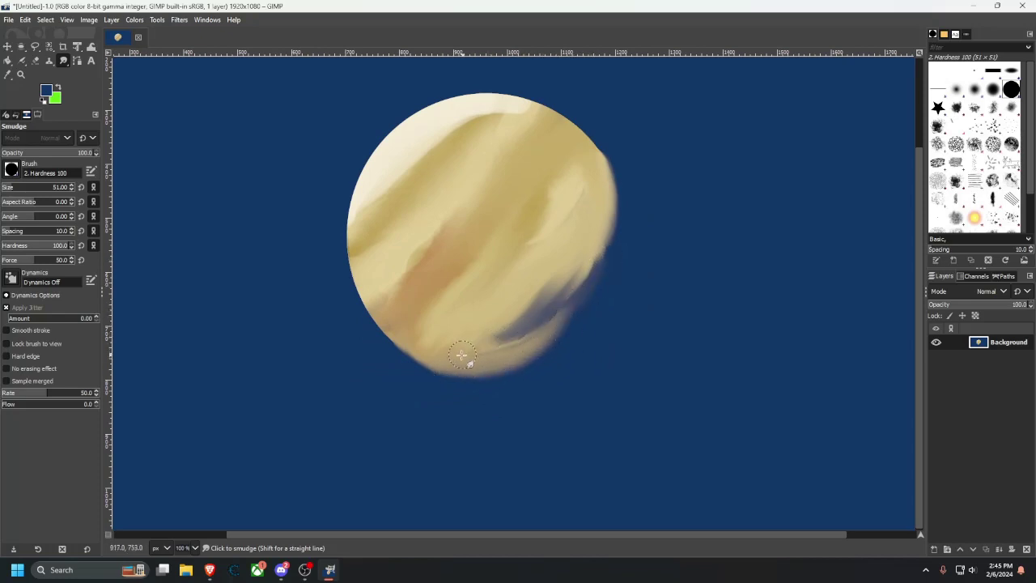
pyautogui.moveTo(461, 355)
pyautogui.mouseDown()
pyautogui.moveTo(504, 350)
pyautogui.moveTo(565, 311)
pyautogui.mouseUp()
pyautogui.moveTo(454, 374); pyautogui.dragTo(571, 286)
pyautogui.hotkey('ctrl', 'z')
pyautogui.hotkey('ctrl', 'z')
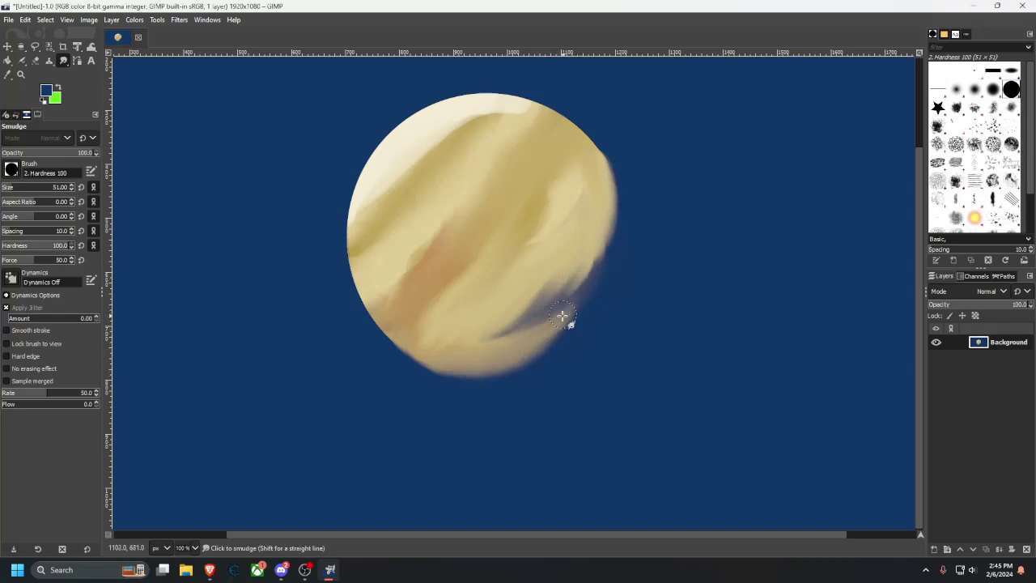
# Smudge diagonally from the planet's bottom through the blue shadow toward its right edge to soften the dark patch.
pyautogui.moveTo(479, 346)
pyautogui.mouseDown()
pyautogui.moveTo(583, 244)
pyautogui.moveTo(517, 342)
pyautogui.moveTo(598, 241)
pyautogui.moveTo(568, 257)
pyautogui.moveTo(491, 355)
pyautogui.moveTo(576, 265)
pyautogui.mouseUp()
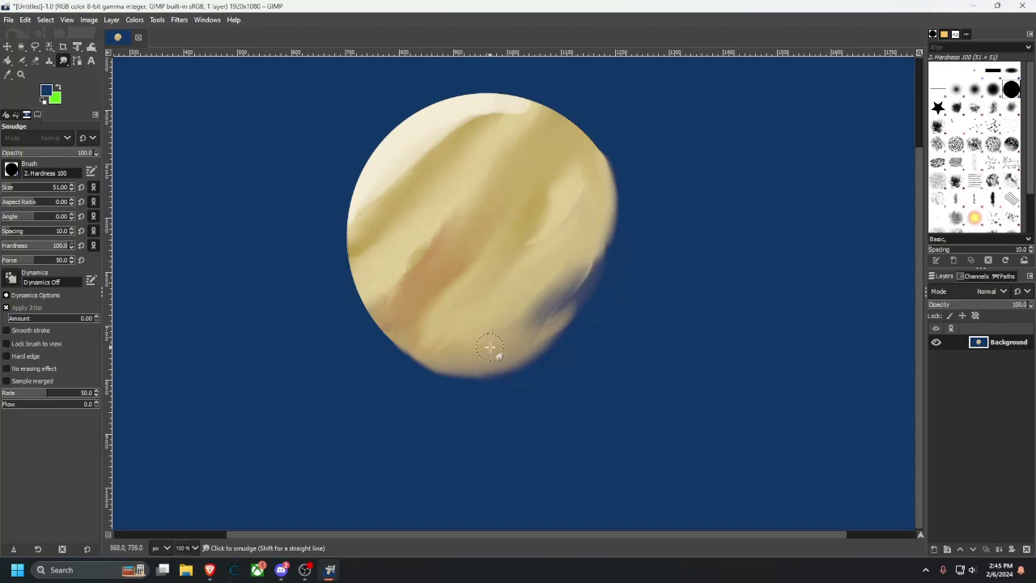
pyautogui.moveTo(489, 347); pyautogui.dragTo(586, 261)
pyautogui.moveTo(514, 355); pyautogui.dragTo(602, 255)
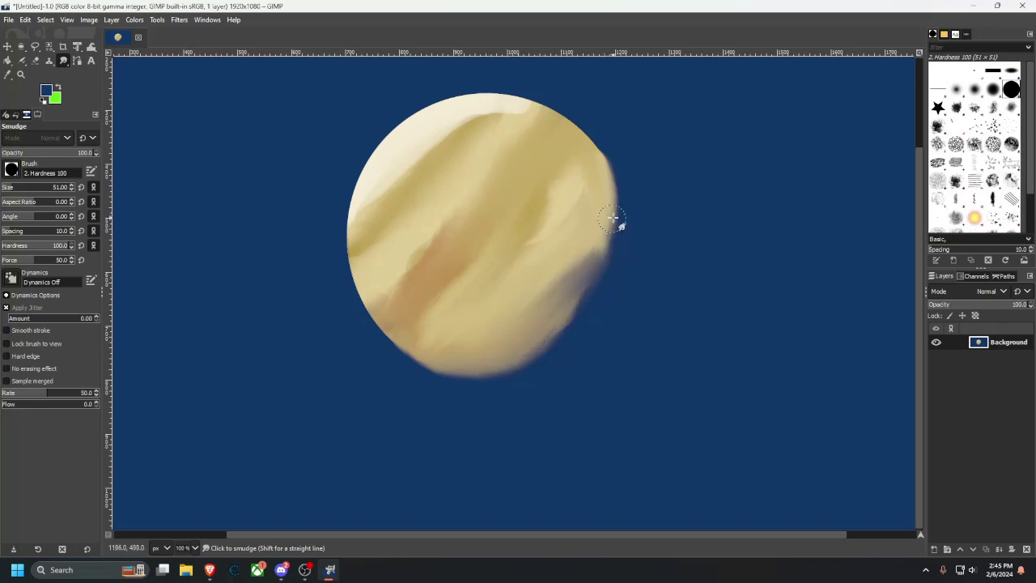
pyautogui.moveTo(613, 218)
pyautogui.mouseDown()
pyautogui.moveTo(532, 340)
pyautogui.moveTo(588, 306)
pyautogui.moveTo(535, 352)
pyautogui.moveTo(529, 325)
pyautogui.moveTo(587, 280)
pyautogui.mouseUp()
pyautogui.moveTo(521, 349); pyautogui.dragTo(607, 258)
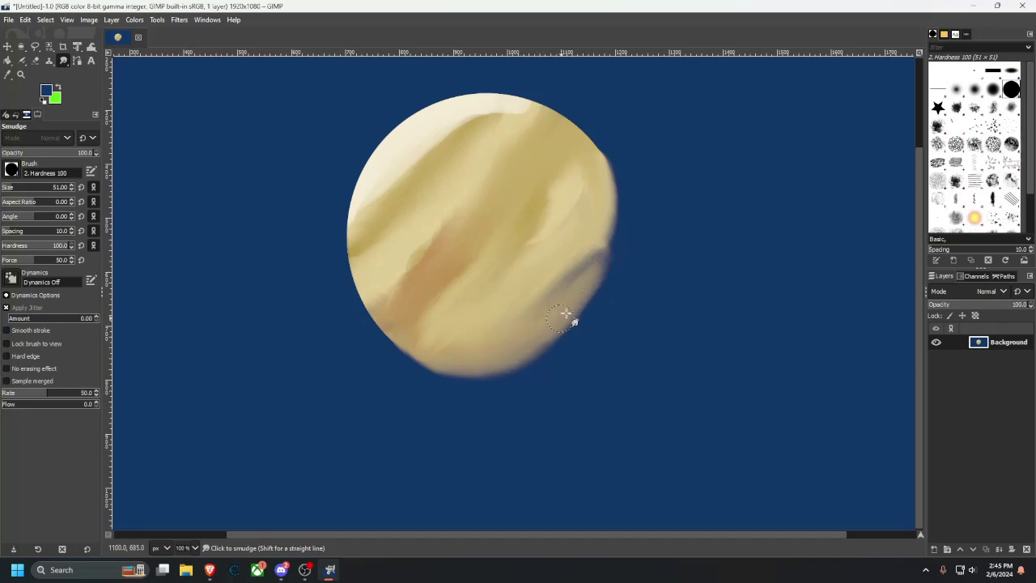
# Smudge the remaining shadow upward inside the right edge and back down along the lower-right outline.
pyautogui.moveTo(565, 314)
pyautogui.mouseDown()
pyautogui.moveTo(607, 231)
pyautogui.moveTo(556, 299)
pyautogui.moveTo(594, 233)
pyautogui.mouseUp()
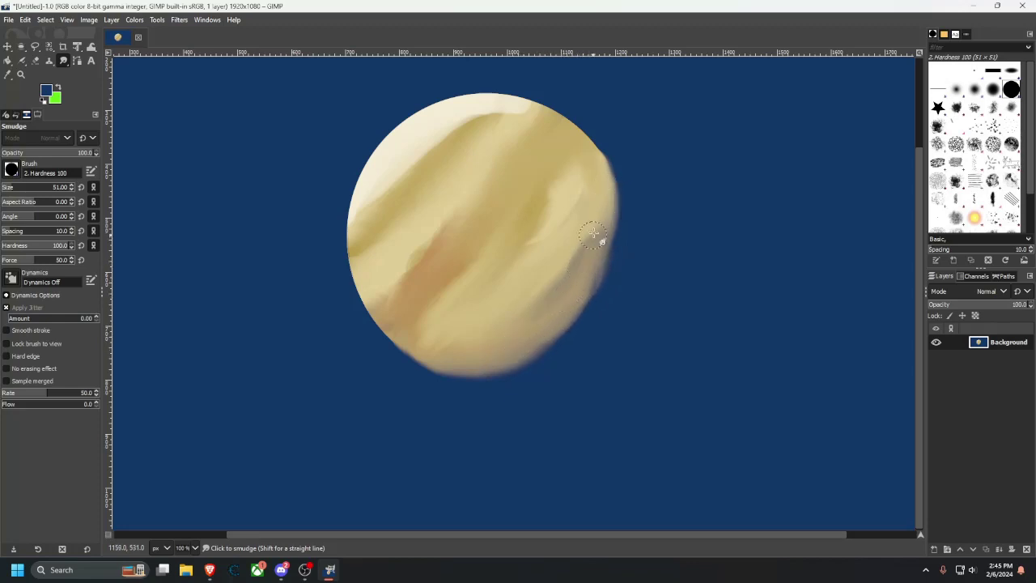
pyautogui.moveTo(539, 310); pyautogui.dragTo(584, 219)
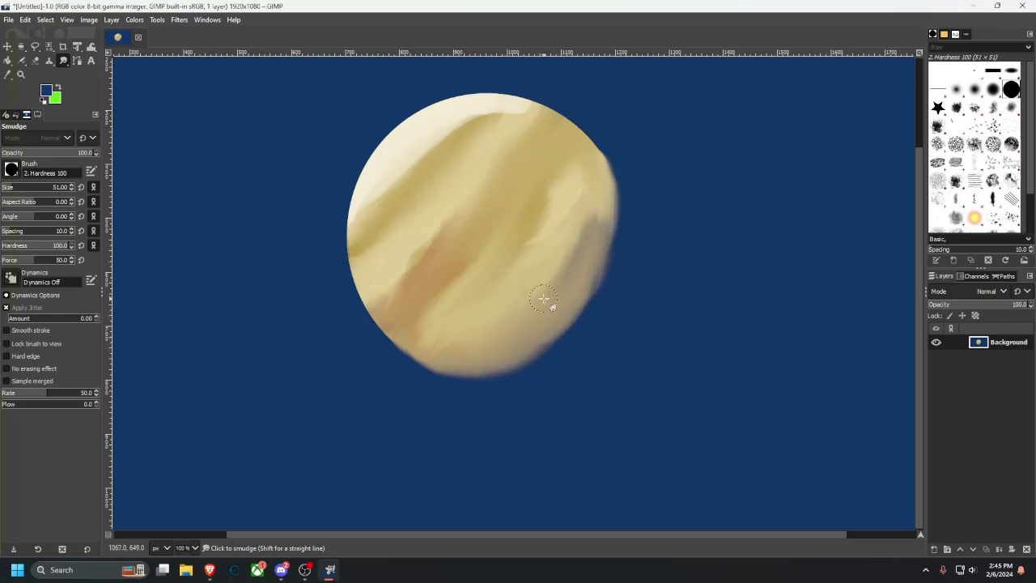
pyautogui.moveTo(543, 299); pyautogui.dragTo(598, 190)
pyautogui.moveTo(552, 293)
pyautogui.mouseDown()
pyautogui.moveTo(597, 193)
pyautogui.moveTo(613, 238)
pyautogui.moveTo(571, 314)
pyautogui.mouseUp()
pyautogui.moveTo(600, 232)
pyautogui.mouseDown()
pyautogui.moveTo(606, 273)
pyautogui.moveTo(531, 364)
pyautogui.mouseUp()
# Smudge the yellow outward along the planet's bottom and right edges to make the outline bulge into a rounder curve.
pyautogui.keyDown('ctrl'); pyautogui.scroll(-1, 617, 365); pyautogui.keyUp('ctrl')
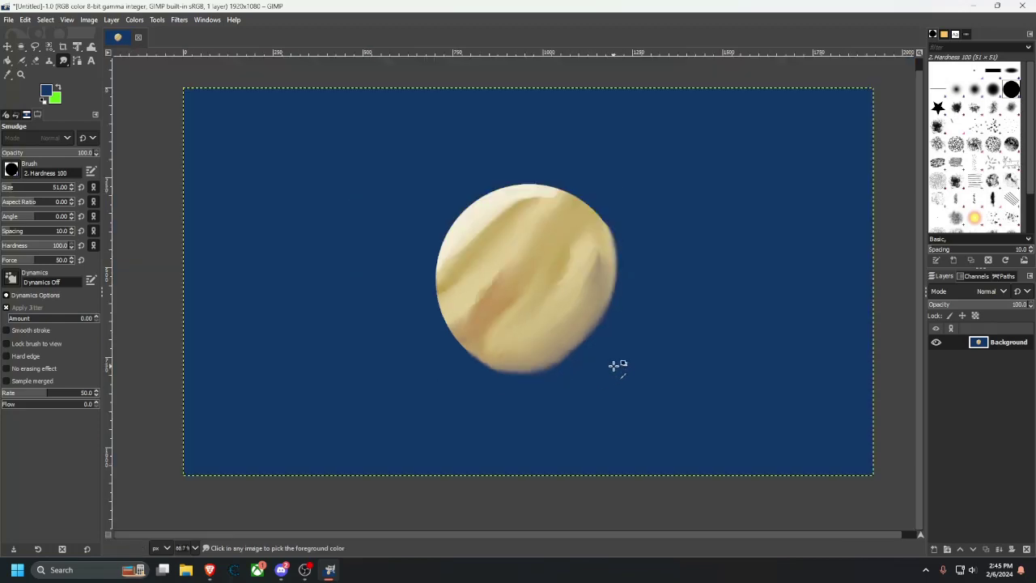
pyautogui.keyDown('ctrl'); pyautogui.scroll(1, 608, 365); pyautogui.keyUp('ctrl')
pyautogui.moveTo(478, 360); pyautogui.dragTo(569, 327)
pyautogui.moveTo(482, 349)
pyautogui.mouseDown()
pyautogui.moveTo(571, 343)
pyautogui.moveTo(501, 348)
pyautogui.moveTo(565, 343)
pyautogui.moveTo(610, 280)
pyautogui.moveTo(617, 202)
pyautogui.mouseUp()
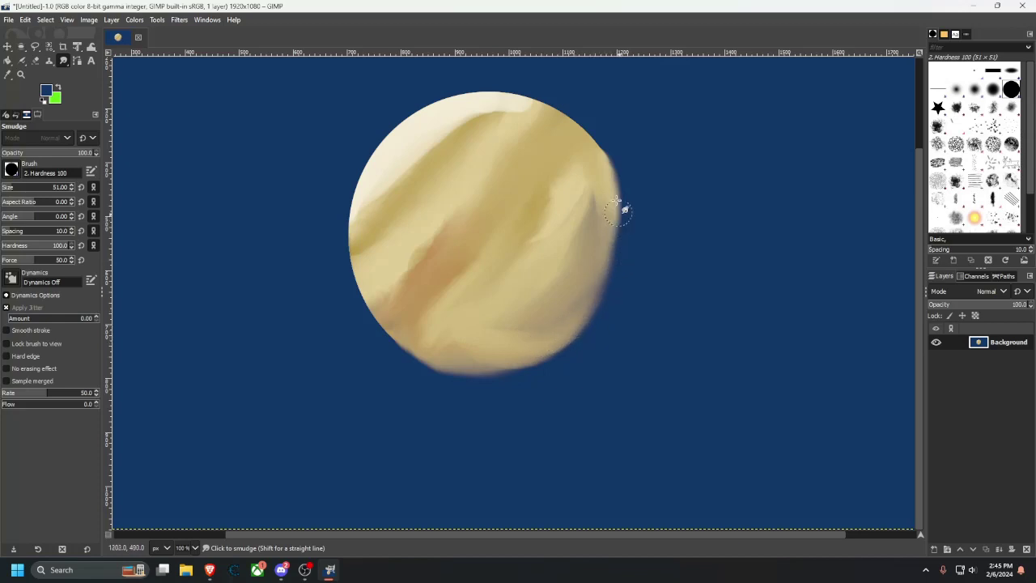
pyautogui.moveTo(600, 167)
pyautogui.mouseDown()
pyautogui.moveTo(625, 224)
pyautogui.moveTo(595, 193)
pyautogui.moveTo(616, 284)
pyautogui.mouseUp()
pyautogui.moveTo(602, 192)
pyautogui.mouseDown()
pyautogui.moveTo(624, 224)
pyautogui.moveTo(611, 281)
pyautogui.mouseUp()
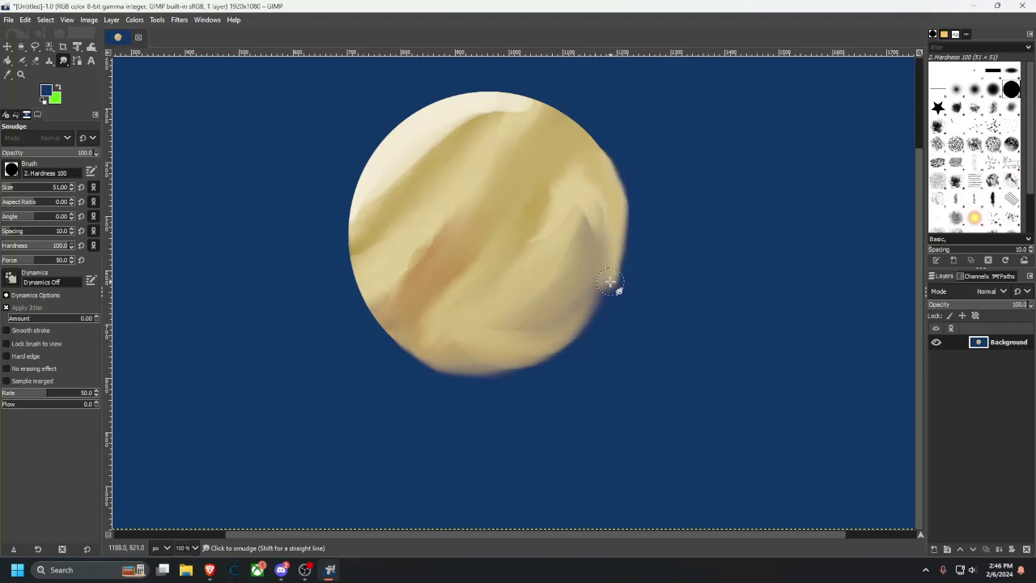
pyautogui.moveTo(602, 172)
pyautogui.mouseDown()
pyautogui.moveTo(629, 240)
pyautogui.moveTo(606, 313)
pyautogui.moveTo(561, 359)
pyautogui.mouseUp()
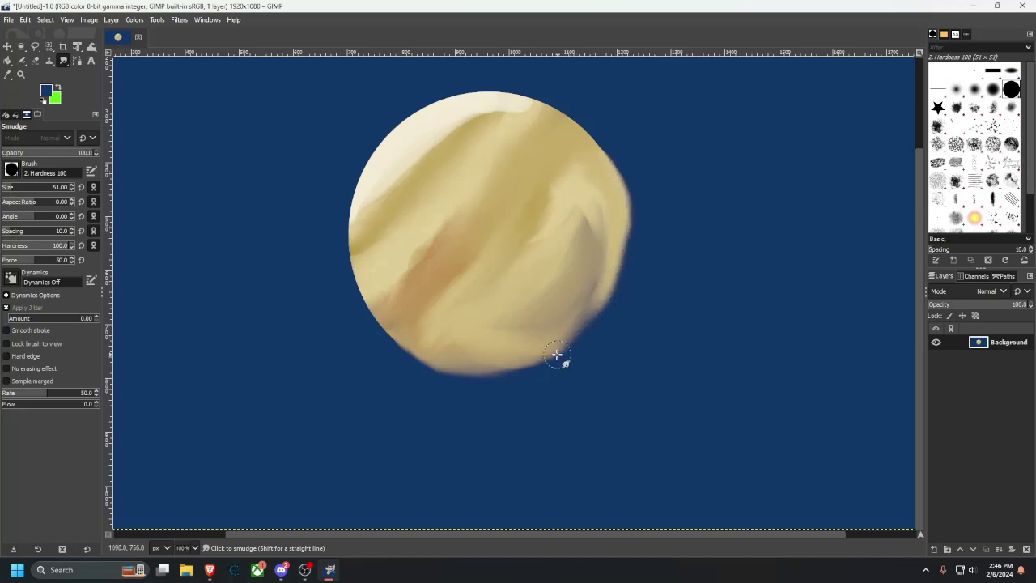
# Smudge the greyish shadow and yellow together in the planet's lower right, and extend the bottom edge outward.
pyautogui.moveTo(503, 329)
pyautogui.mouseDown()
pyautogui.moveTo(551, 343)
pyautogui.moveTo(608, 261)
pyautogui.mouseUp()
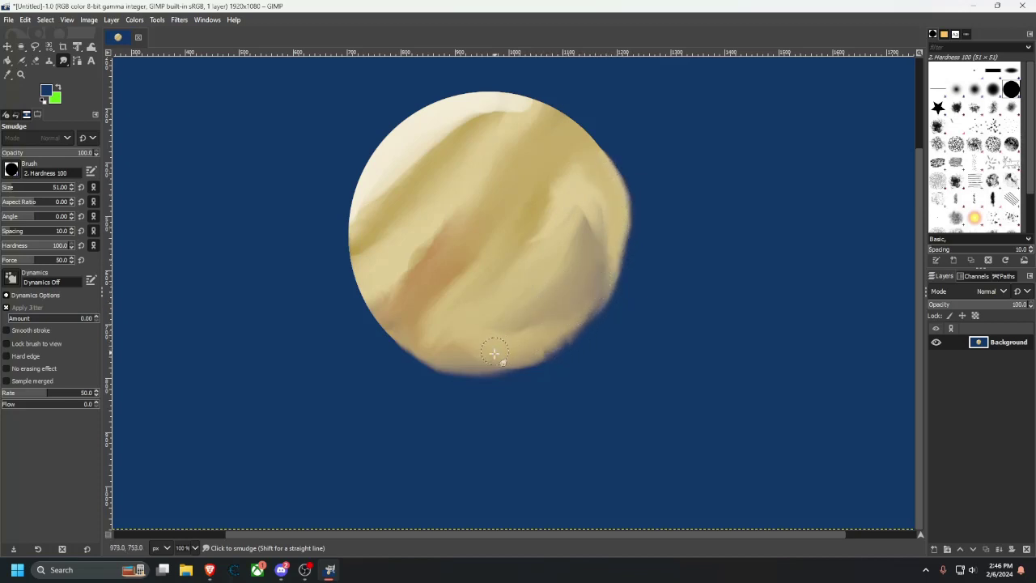
pyautogui.moveTo(494, 354)
pyautogui.mouseDown()
pyautogui.moveTo(607, 262)
pyautogui.moveTo(602, 201)
pyautogui.moveTo(542, 243)
pyautogui.mouseUp()
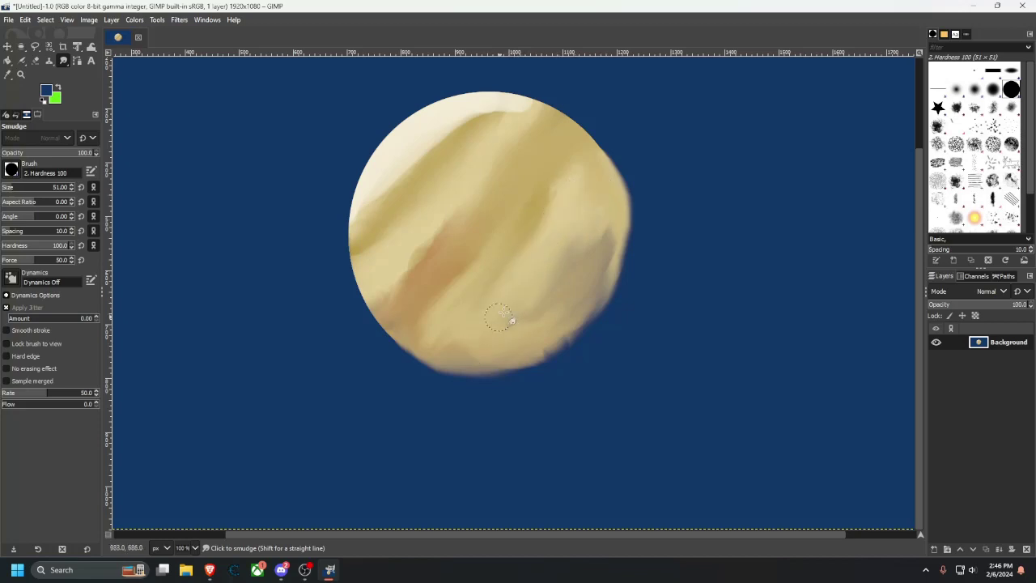
pyautogui.moveTo(495, 344)
pyautogui.mouseDown()
pyautogui.moveTo(577, 261)
pyautogui.moveTo(597, 282)
pyautogui.moveTo(537, 365)
pyautogui.moveTo(606, 308)
pyautogui.moveTo(622, 238)
pyautogui.moveTo(564, 354)
pyautogui.mouseUp()
pyautogui.scroll(-2, 659, 319)
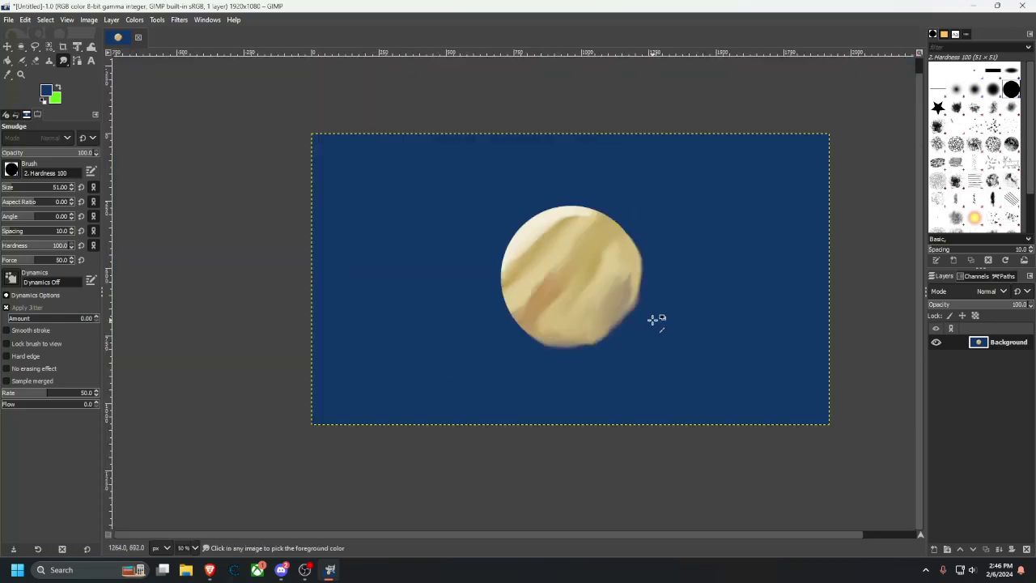
pyautogui.scroll(1, 633, 314)
pyautogui.moveTo(627, 323); pyautogui.dragTo(598, 352)
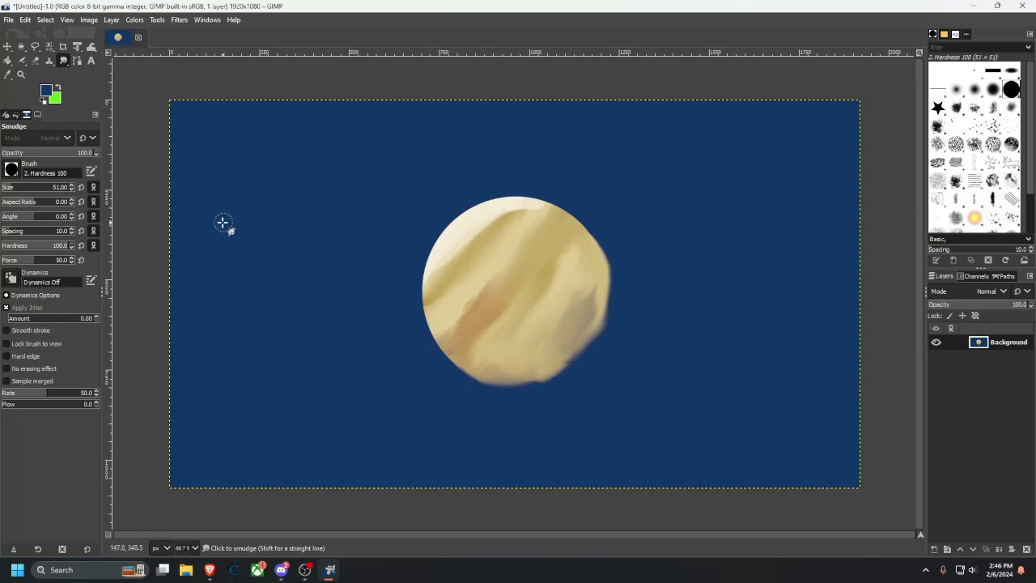
pyautogui.click(22, 47)
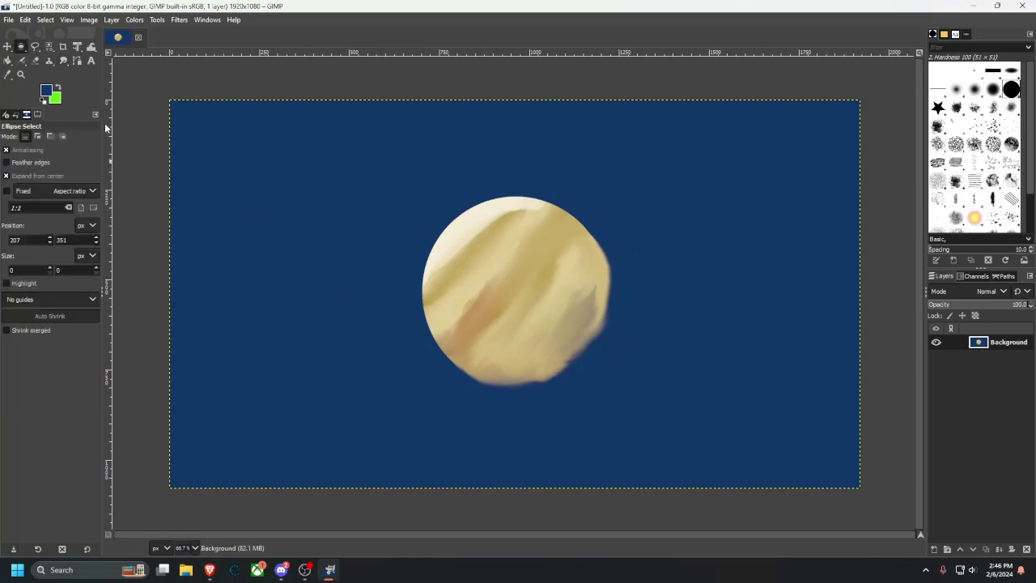
pyautogui.press('space')
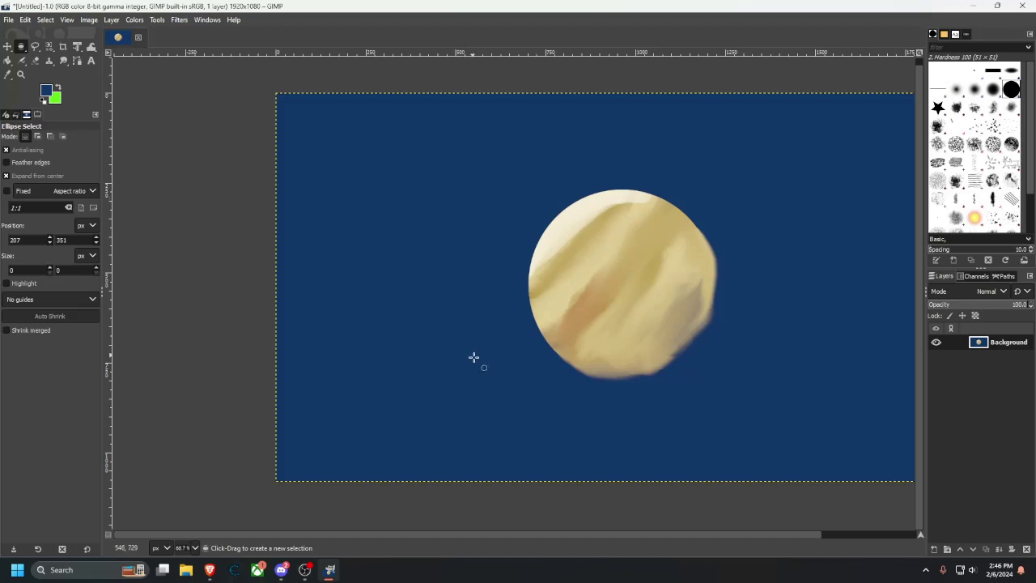
pyautogui.press('1')
pyautogui.moveTo(412, 267); pyautogui.dragTo(476, 328)
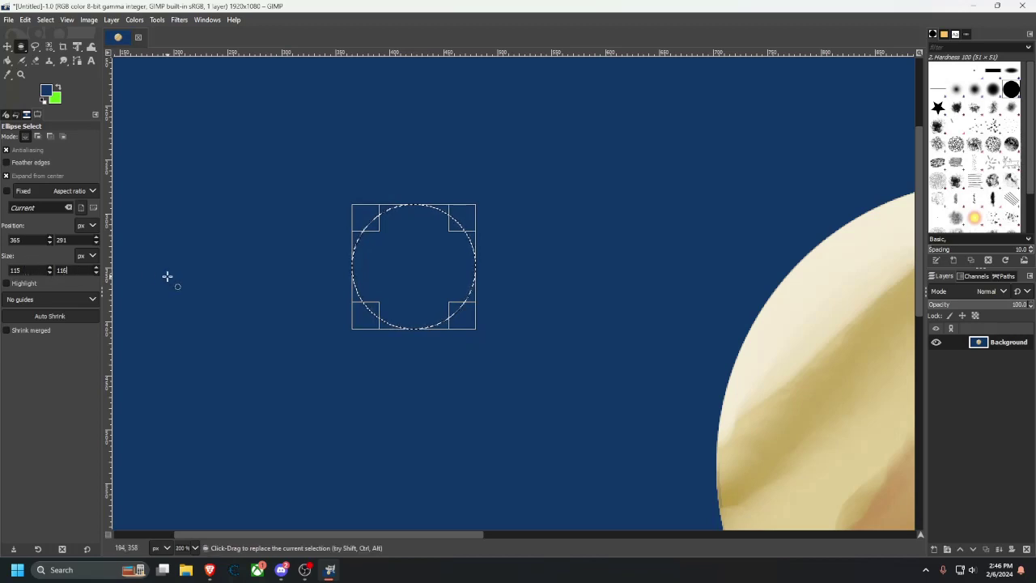
pyautogui.press('BackSpace')
pyautogui.write('5')
pyautogui.press('Return')
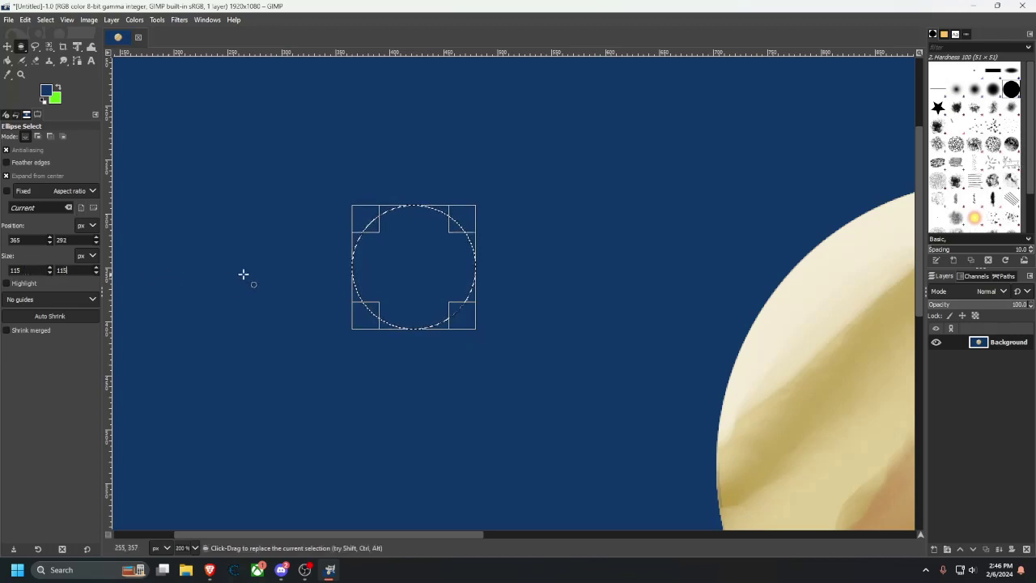
pyautogui.click(639, 326)
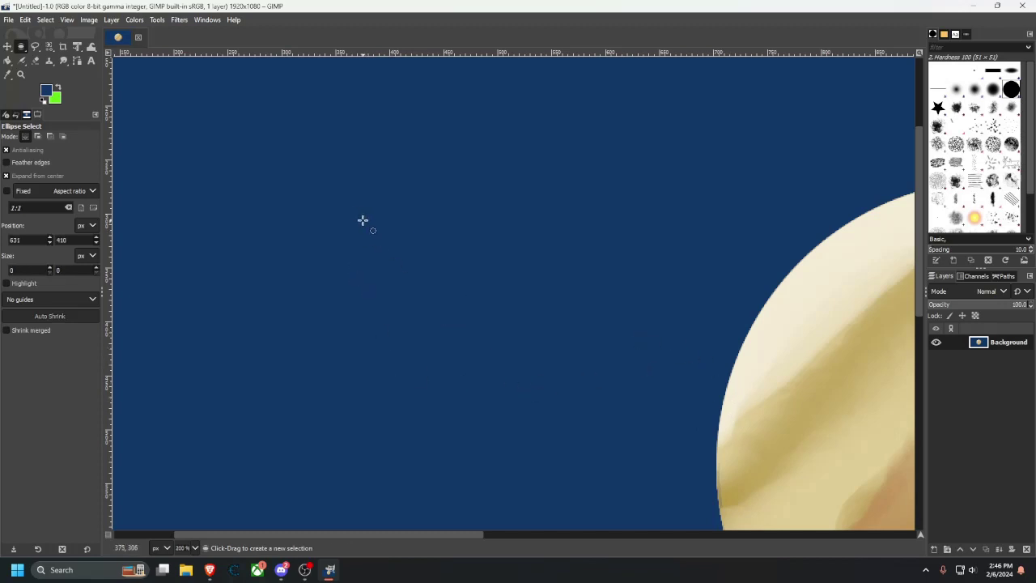
# Make a circular ellipse selection of 165 × 165 px on the blue background to the upper left of the planet.
pyautogui.moveTo(291, 178); pyautogui.dragTo(381, 257)
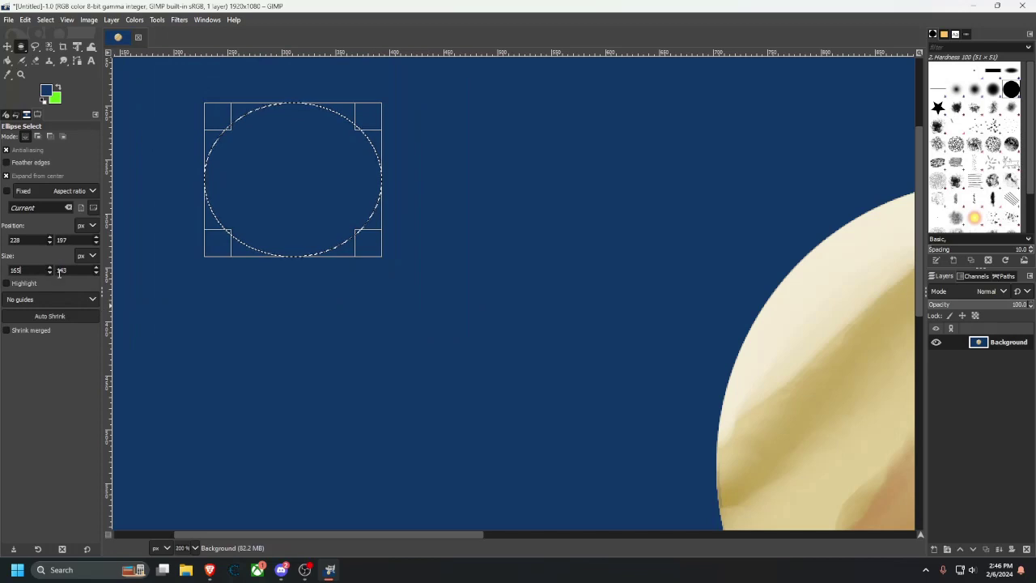
pyautogui.hotkey('shift', 'Tab')
pyautogui.write('165')
pyautogui.press('Return')
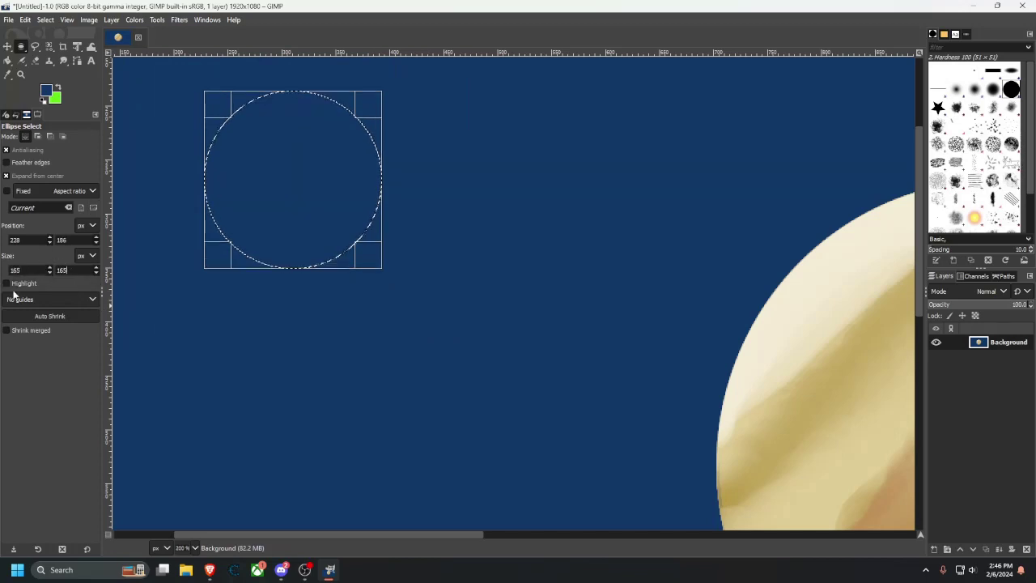
# Set the foreground colour to light cyan 78dde8 and fill the circular selection with the Airbrush.
pyautogui.click(24, 62)
pyautogui.moveTo(284, 154); pyautogui.dragTo(338, 244)
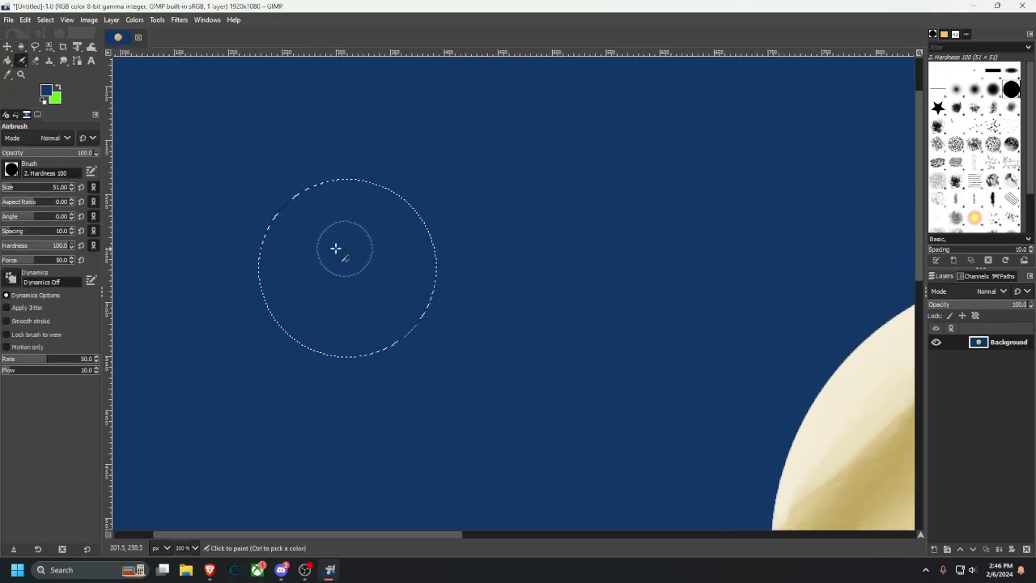
pyautogui.click(46, 91)
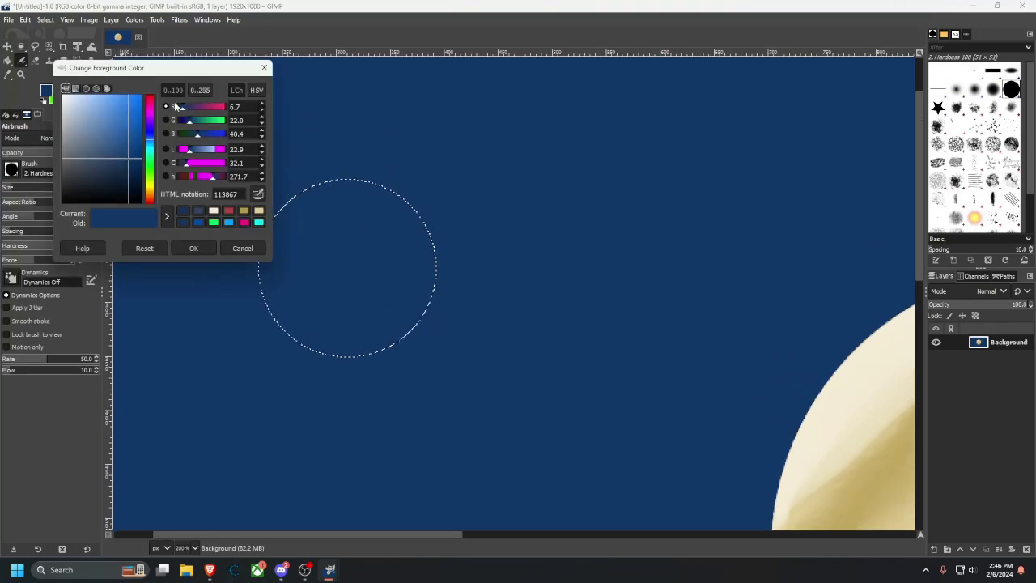
pyautogui.moveTo(106, 161); pyautogui.dragTo(100, 104)
pyautogui.moveTo(211, 119); pyautogui.dragTo(219, 122)
pyautogui.click(192, 248)
pyautogui.moveTo(328, 202)
pyautogui.mouseDown()
pyautogui.moveTo(226, 372)
pyautogui.moveTo(317, 213)
pyautogui.moveTo(288, 320)
pyautogui.moveTo(454, 121)
pyautogui.moveTo(453, 292)
pyautogui.moveTo(380, 332)
pyautogui.moveTo(289, 343)
pyautogui.mouseUp()
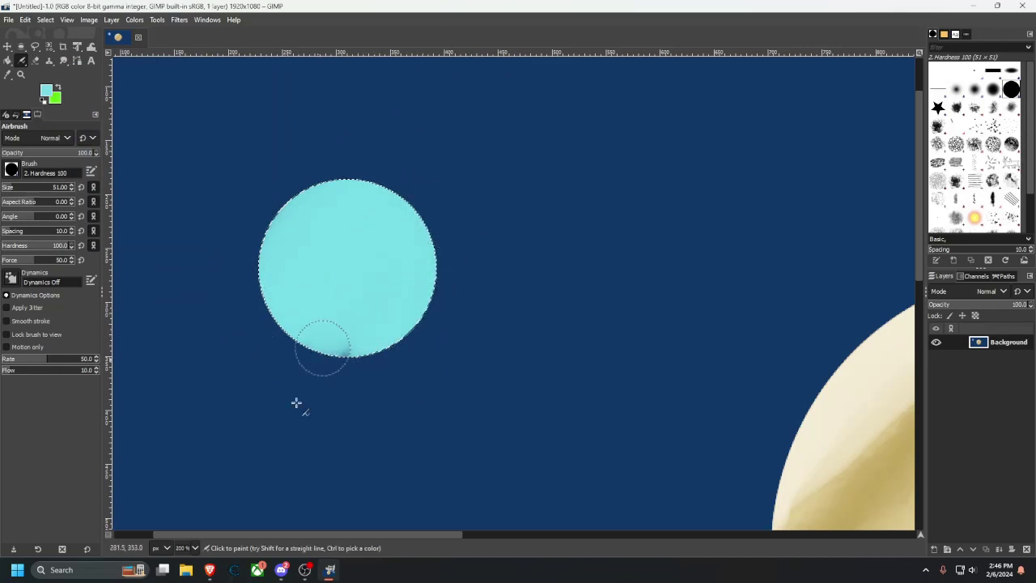
# Set the foreground colour to a darker teal and airbrush a shadow along the small cyan planet's lower-right edge.
pyautogui.scroll(-6, 560, 278)
pyautogui.scroll(4, 551, 208)
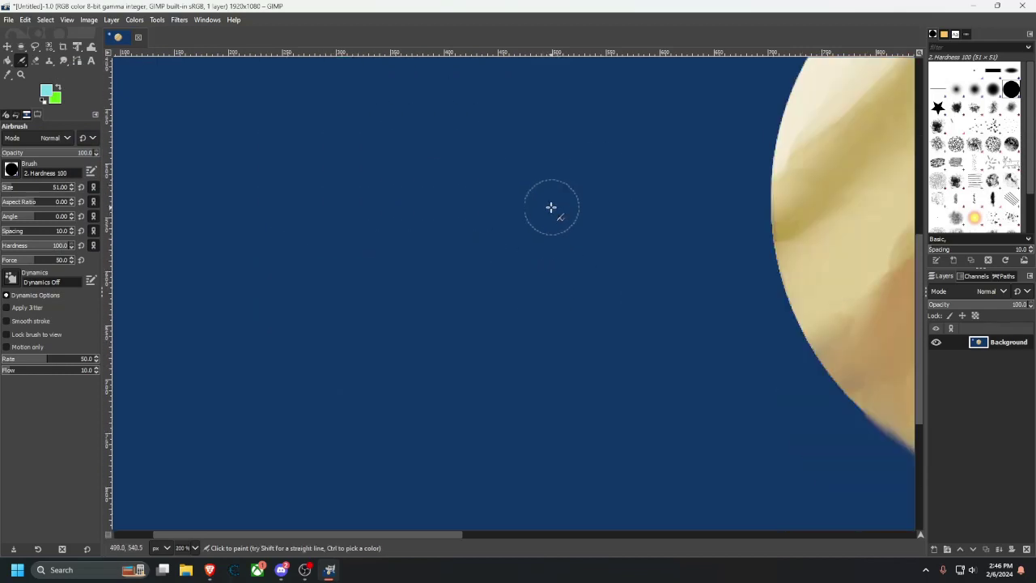
pyautogui.keyDown('ctrl'); pyautogui.scroll(-3, 520, 251); pyautogui.keyUp('ctrl')
pyautogui.moveTo(504, 216); pyautogui.dragTo(456, 259)
pyautogui.keyDown('ctrl'); pyautogui.scroll(3, 456, 225); pyautogui.keyUp('ctrl')
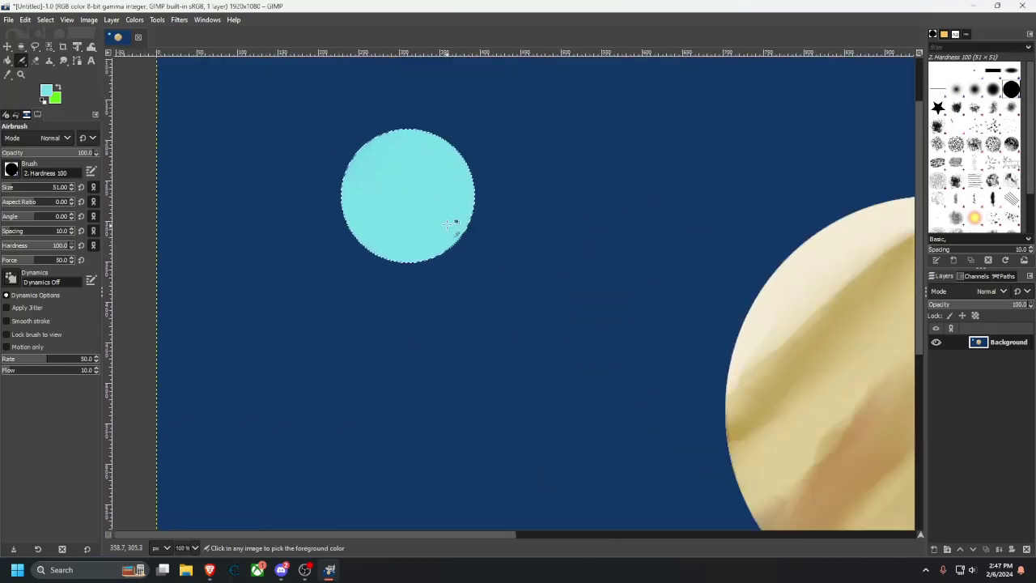
pyautogui.click(47, 92)
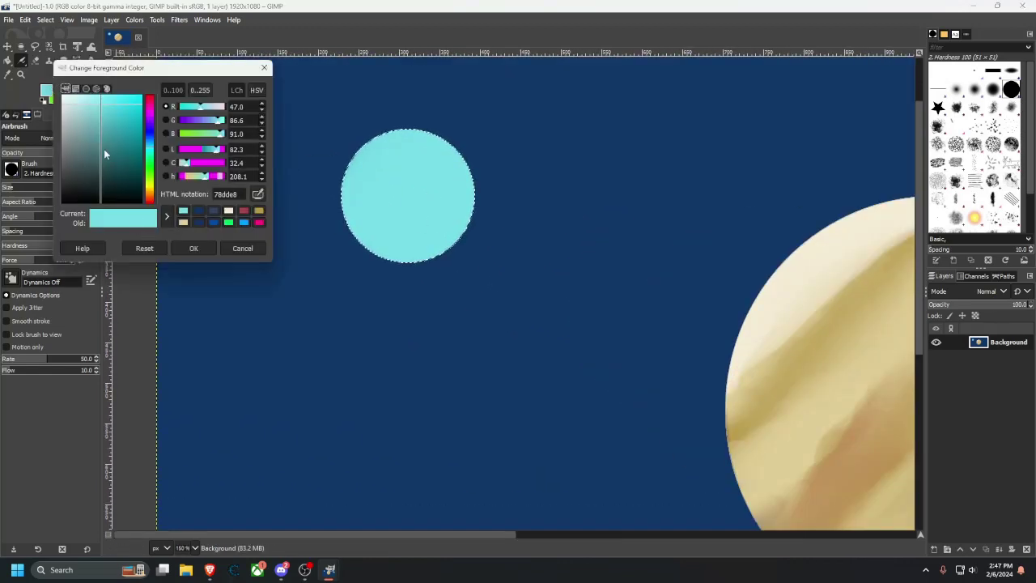
pyautogui.moveTo(103, 149); pyautogui.dragTo(124, 142)
pyautogui.click(194, 249)
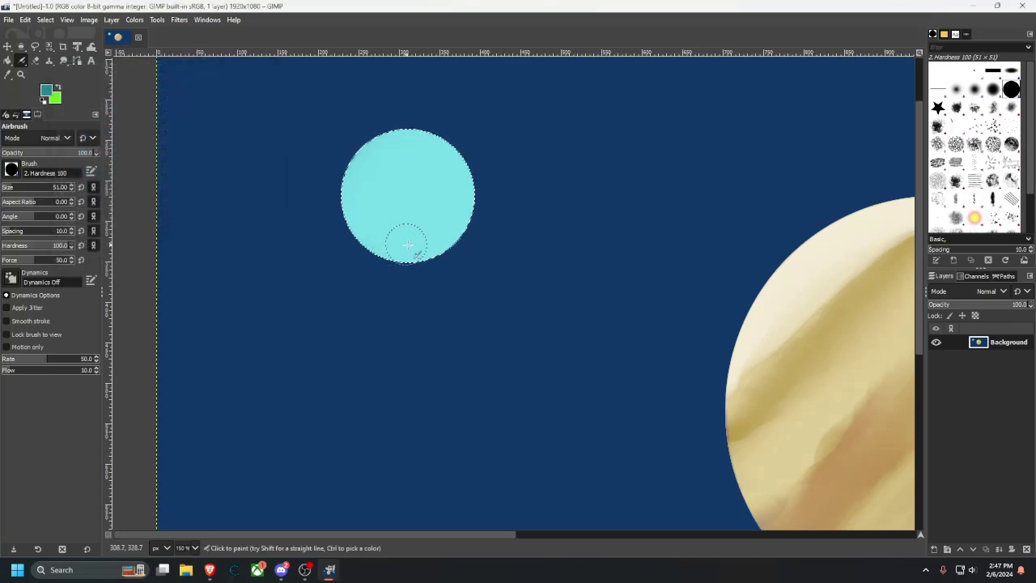
pyautogui.moveTo(423, 260)
pyautogui.mouseDown()
pyautogui.moveTo(467, 212)
pyautogui.moveTo(478, 183)
pyautogui.moveTo(468, 165)
pyautogui.moveTo(432, 268)
pyautogui.mouseUp()
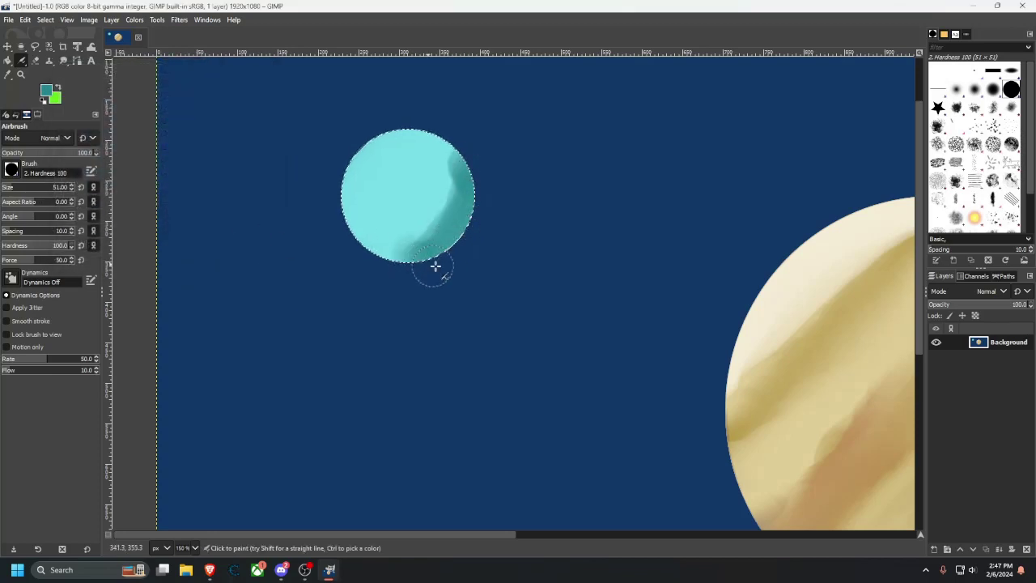
# Undo the last shadow stroke, set the foreground colour to pale cyan c7e9ed and airbrush a highlight along the small planet's upper-left edge.
pyautogui.hotkey('ctrl', 'z')
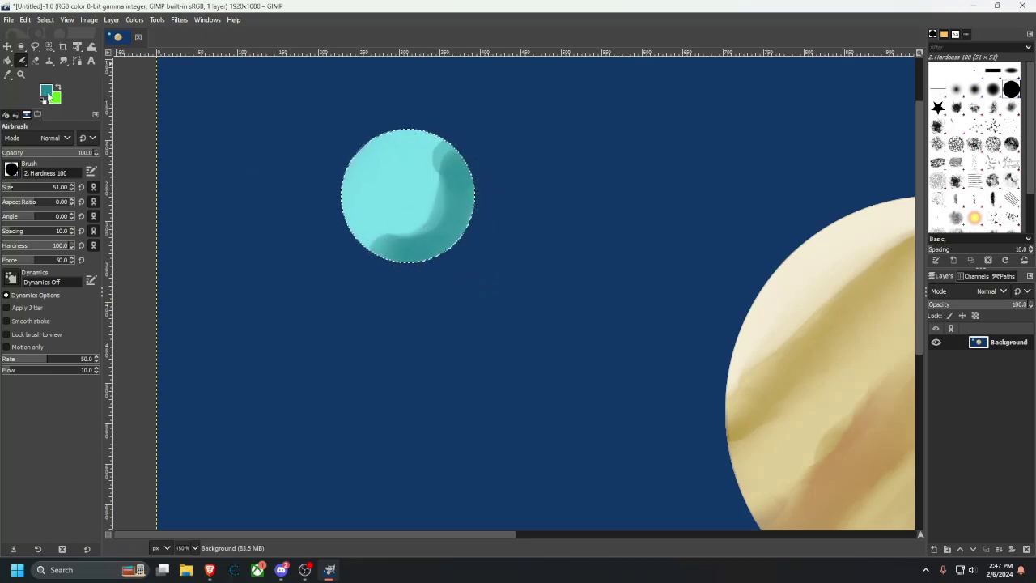
pyautogui.click(47, 92)
pyautogui.moveTo(119, 140); pyautogui.dragTo(75, 102)
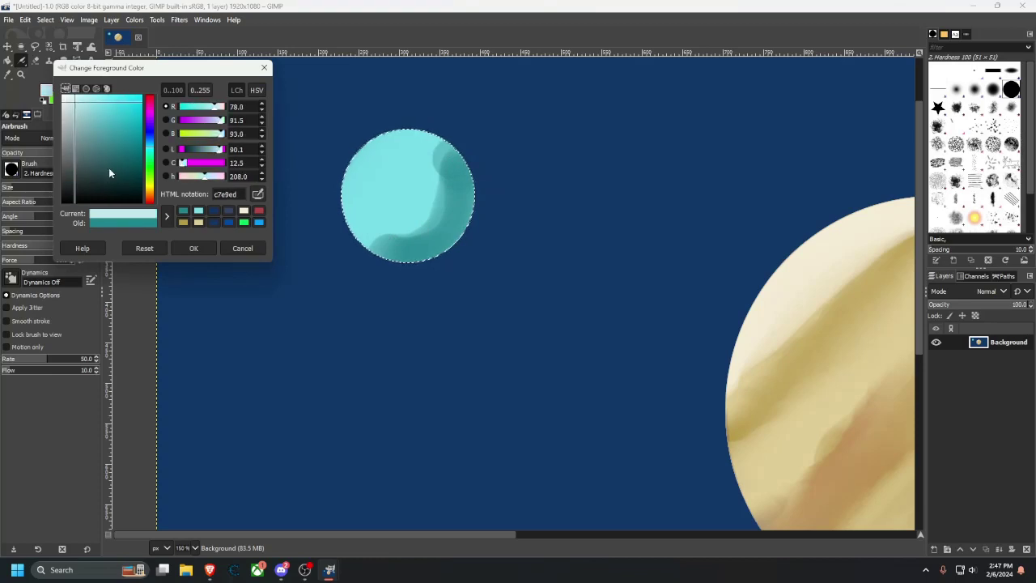
pyautogui.click(191, 249)
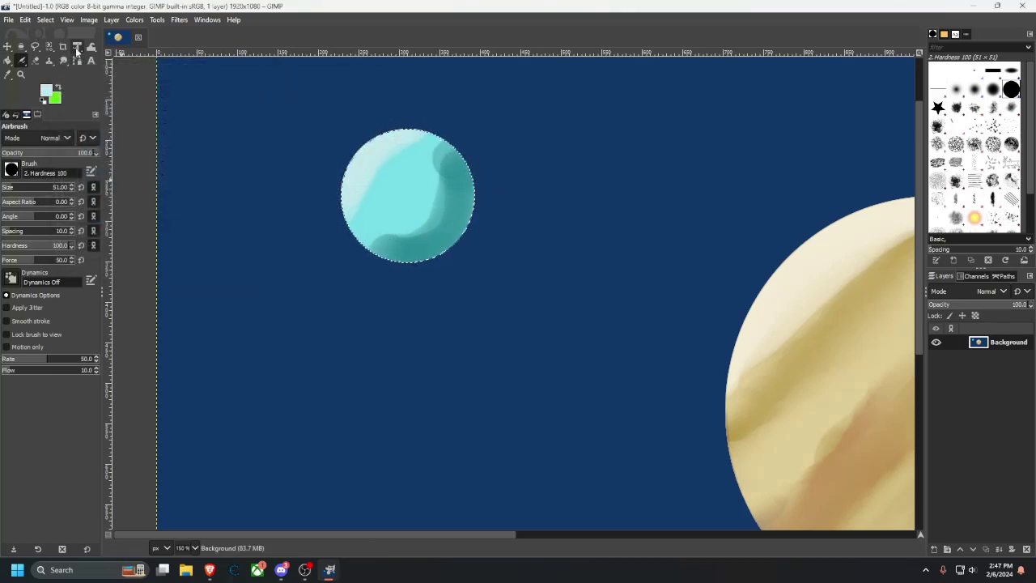
# Try to blend the pale highlight into the cyan with the Smudge tool, and undo the stroke.
pyautogui.click(66, 60)
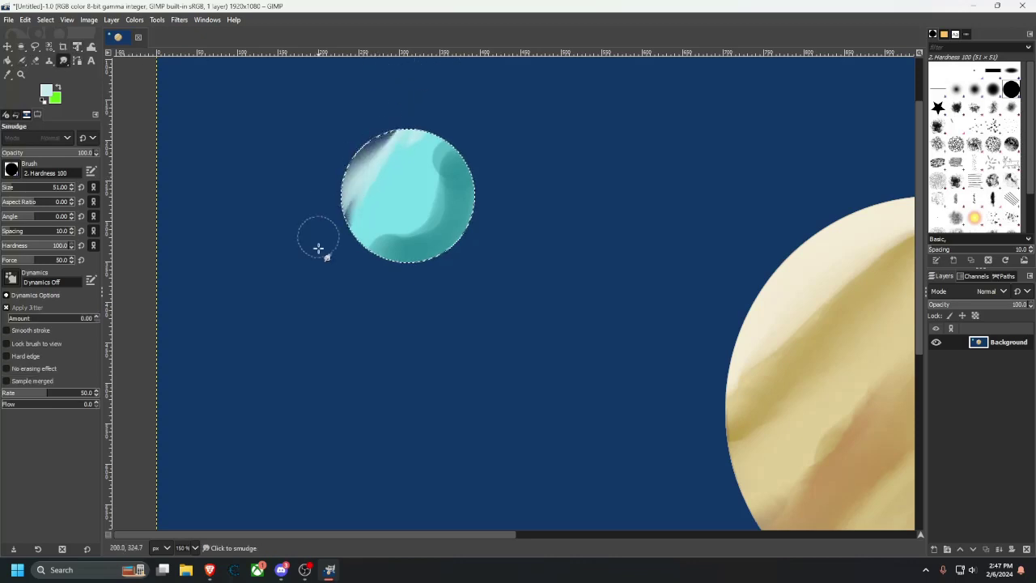
pyautogui.hotkey('ctrl', 'z')
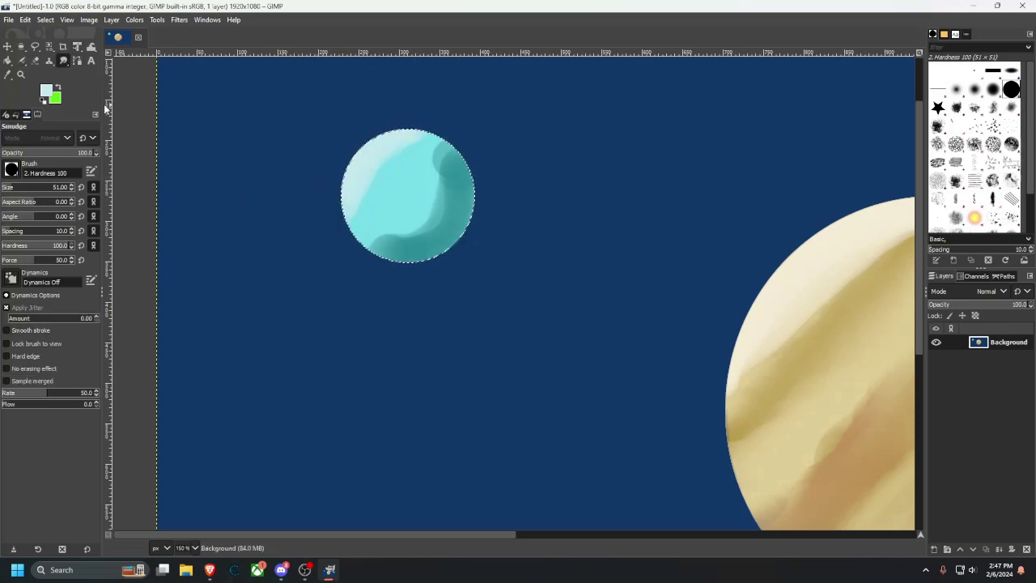
# Enable feathered edges with a radius of 58 for Ellipse Select and try a small new ellipse over the highlight.
pyautogui.click(22, 47)
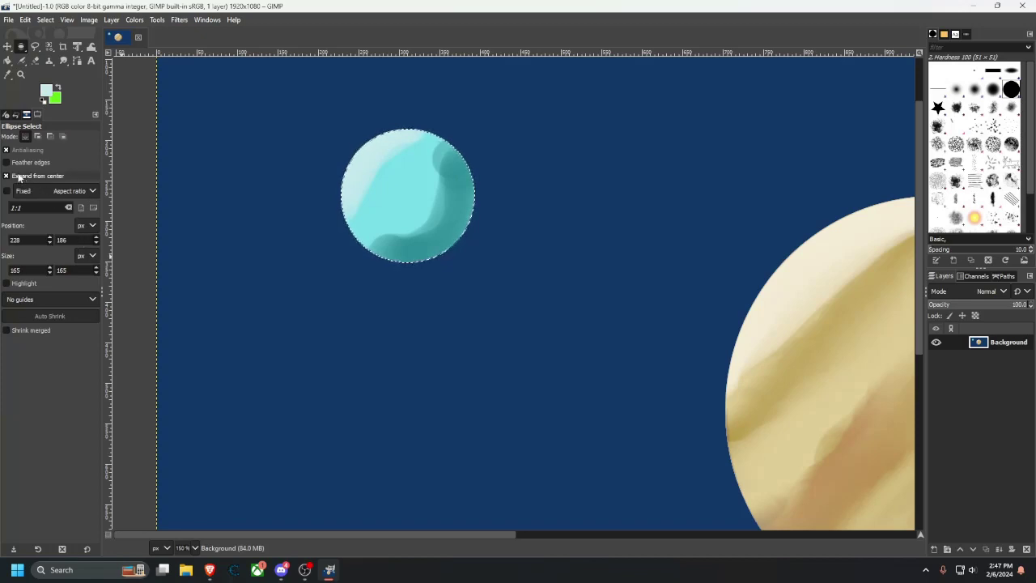
pyautogui.click(6, 162)
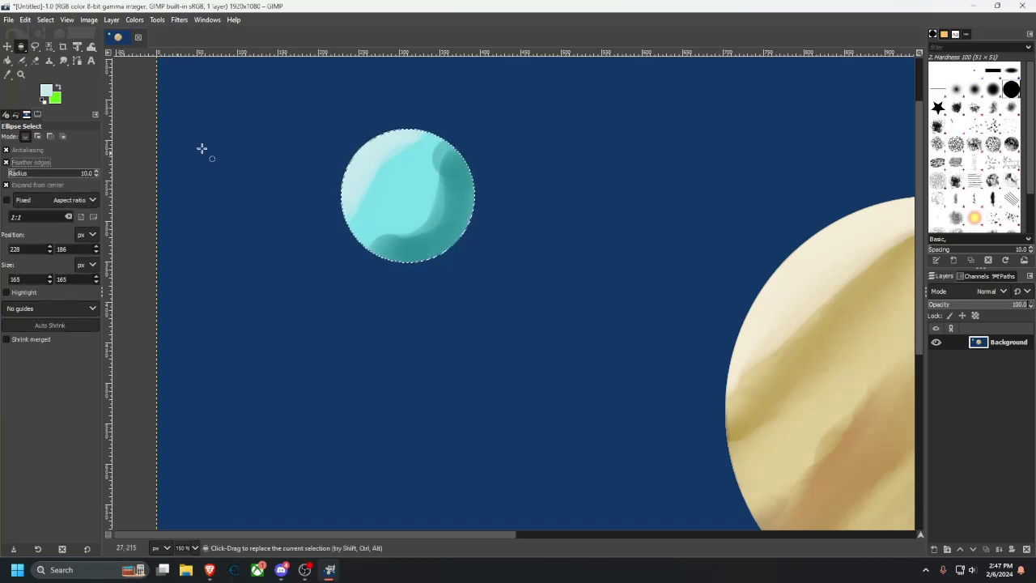
pyautogui.click(97, 171)
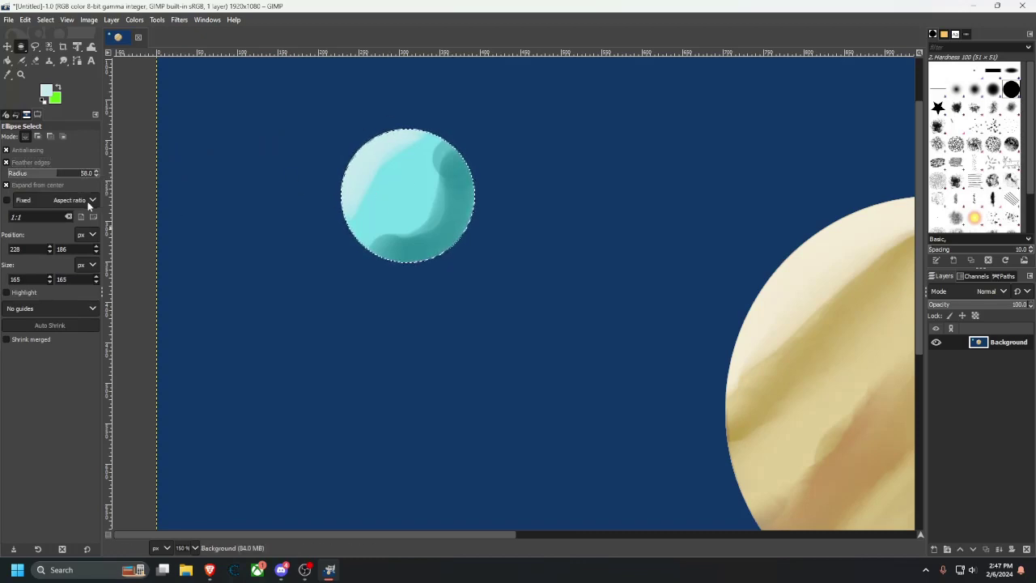
pyautogui.moveTo(379, 147); pyautogui.dragTo(361, 146)
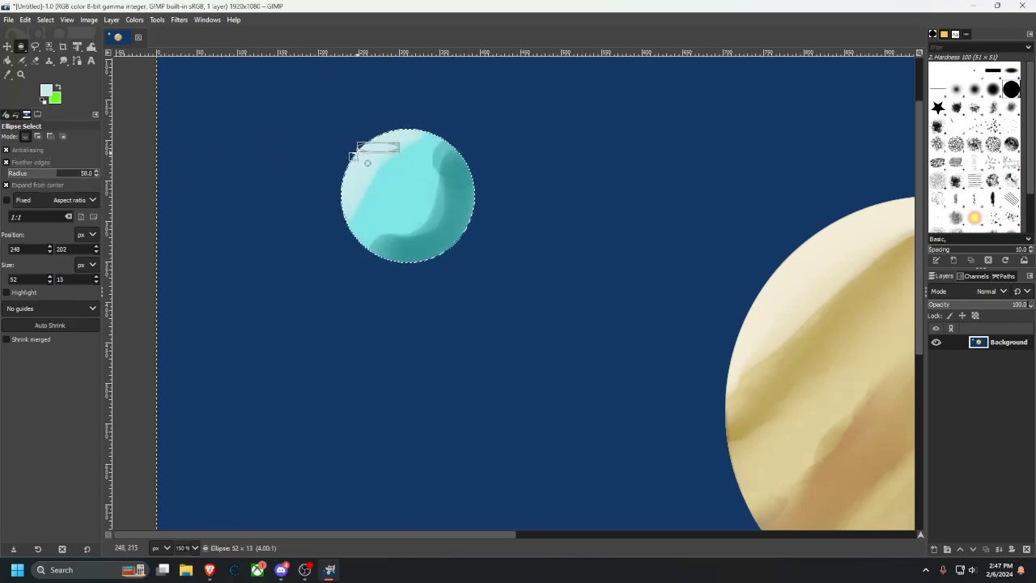
pyautogui.press('Escape')
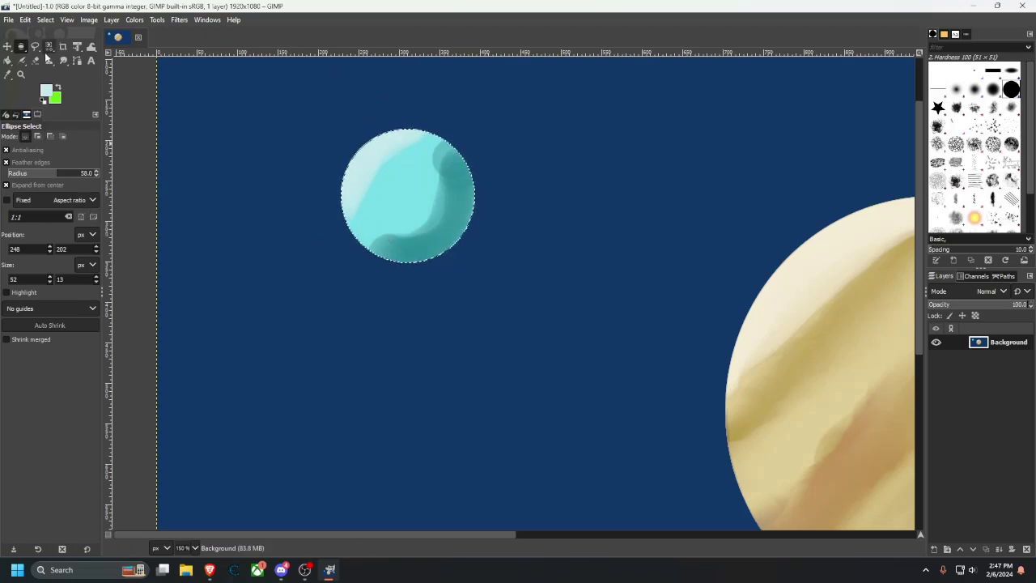
# Try another Airbrush stroke on the small planet's highlight, undo it, and set the Ellipse Select feather radius to 0.
pyautogui.click(21, 62)
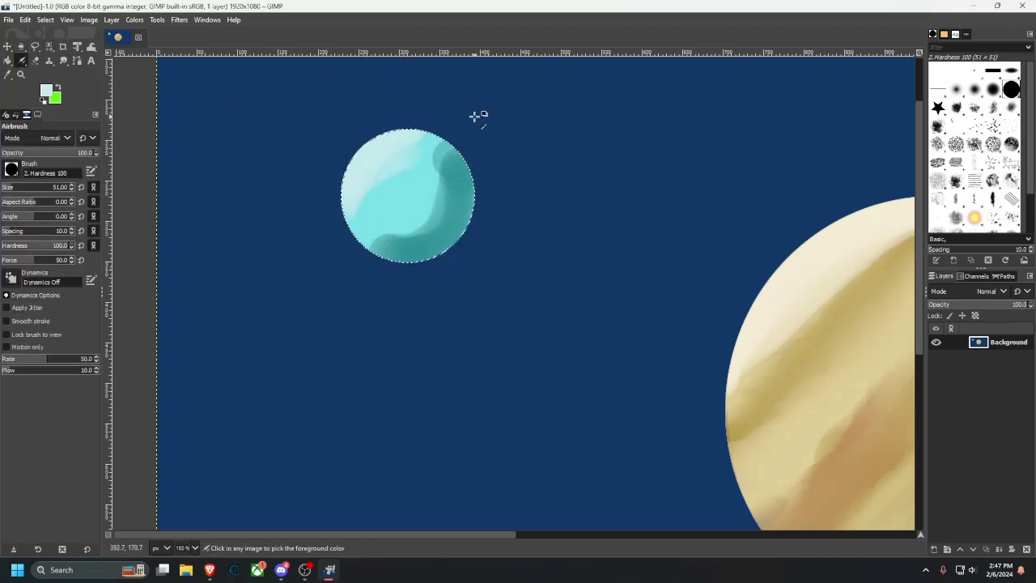
pyautogui.click(63, 61)
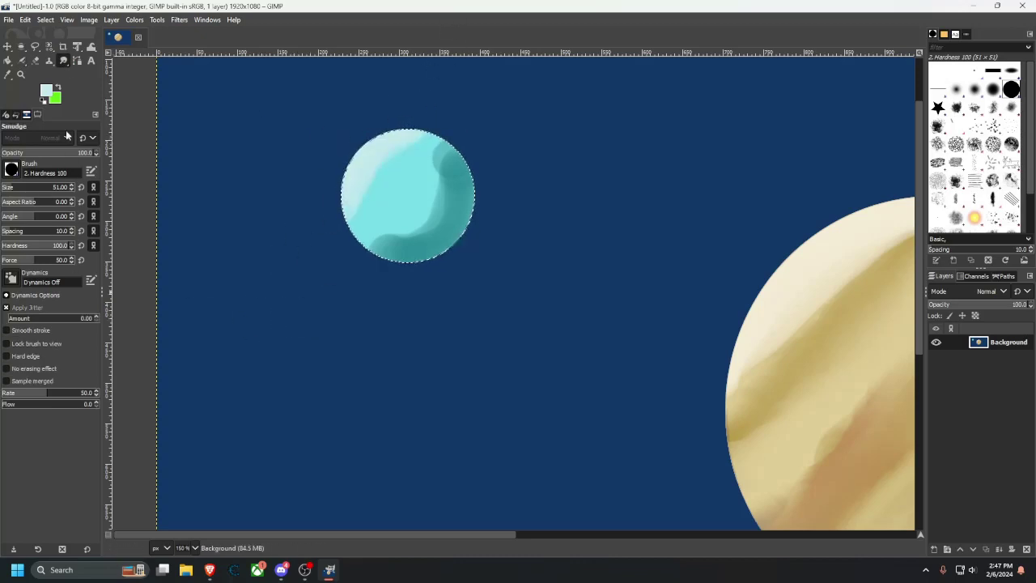
pyautogui.click(21, 47)
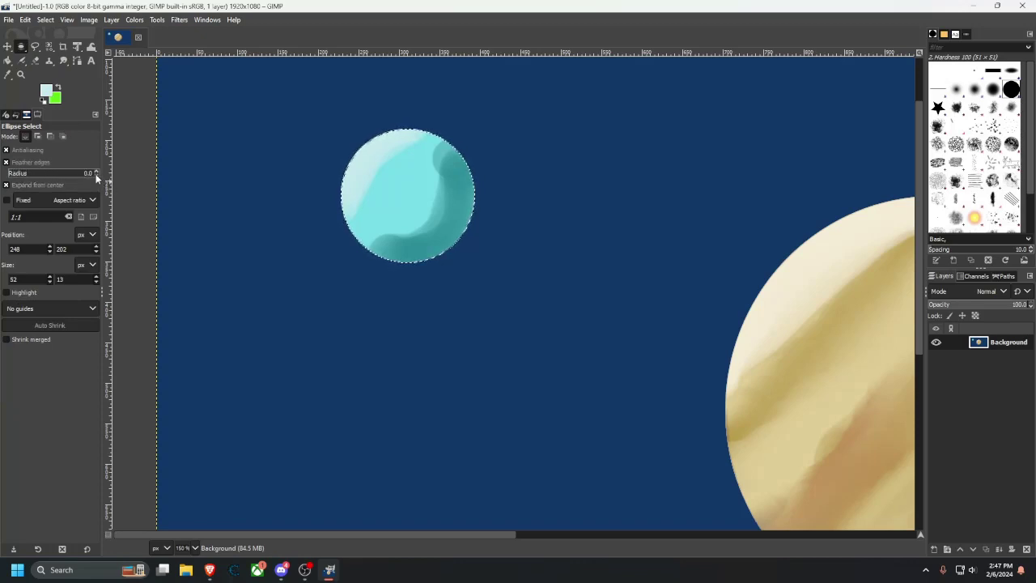
# Try smudging the small planet's upper-left rim again with the 51-size brush, and undo the strokes.
pyautogui.click(23, 61)
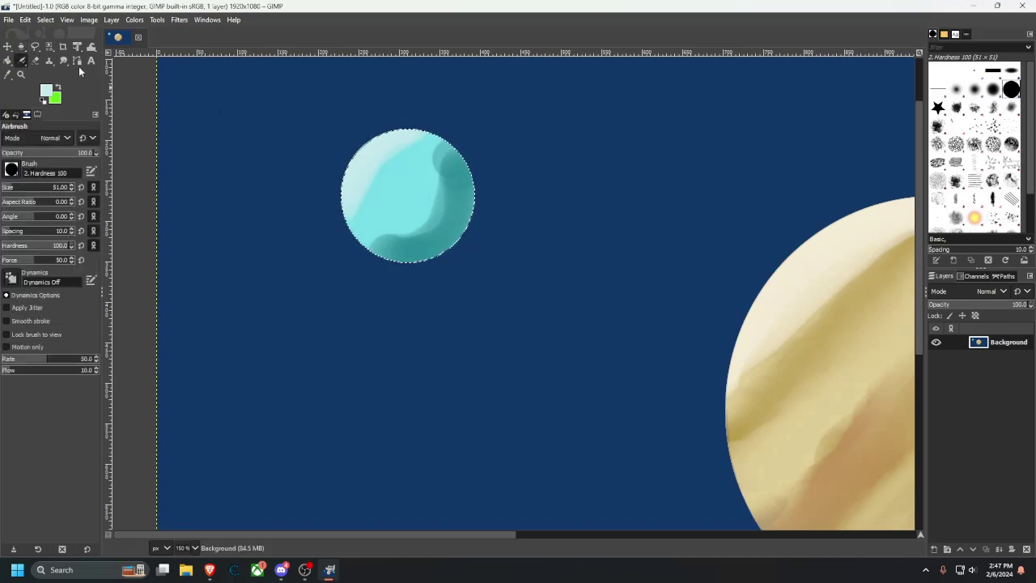
pyautogui.click(73, 65)
pyautogui.moveTo(326, 201); pyautogui.dragTo(286, 333)
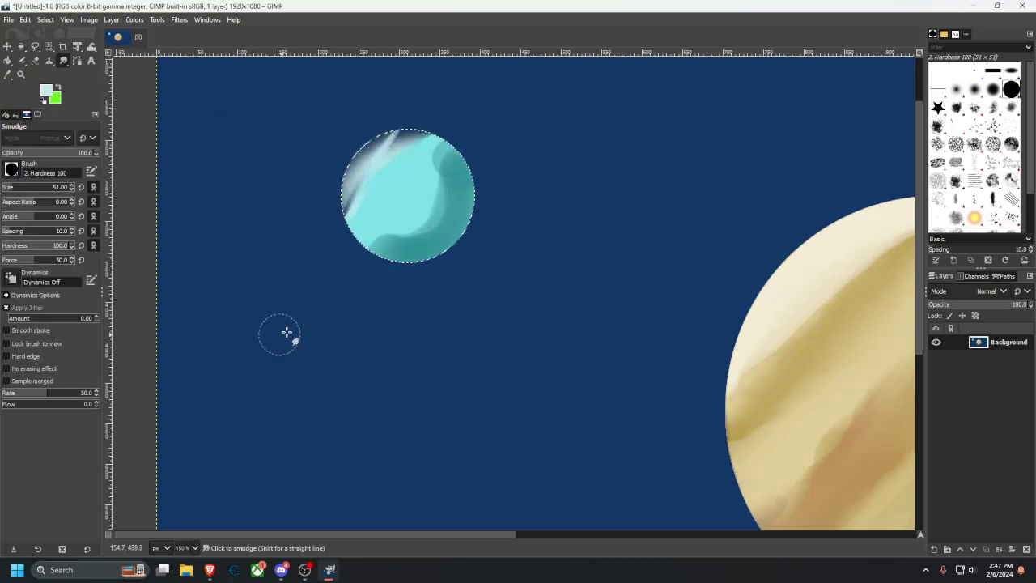
pyautogui.hotkey('ctrl', 'z')
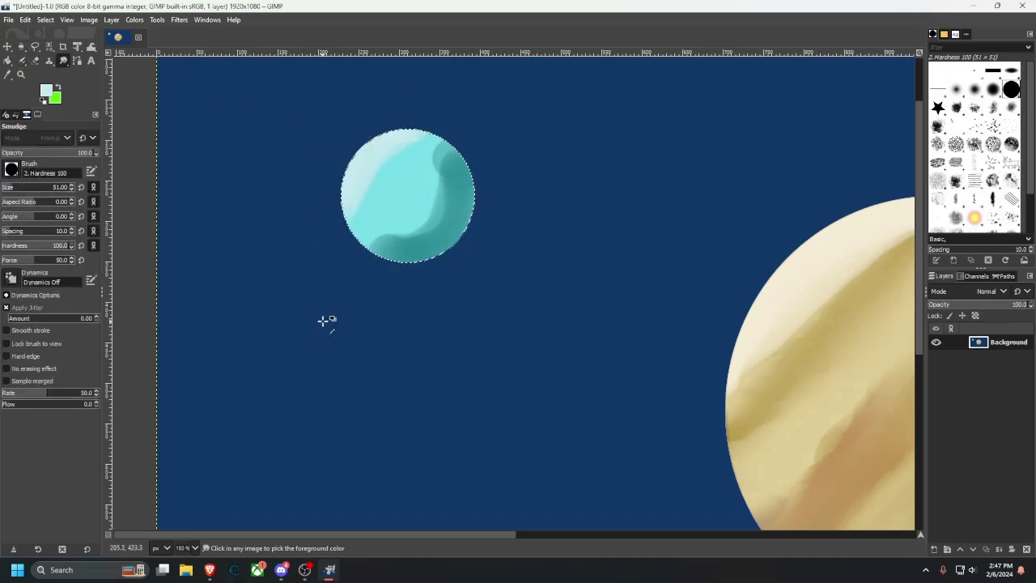
# Reduce the Smudge brush size to 7 and soften the highlight's inner boundary, undoing strokes that pull in the blue background.
pyautogui.click(23, 47)
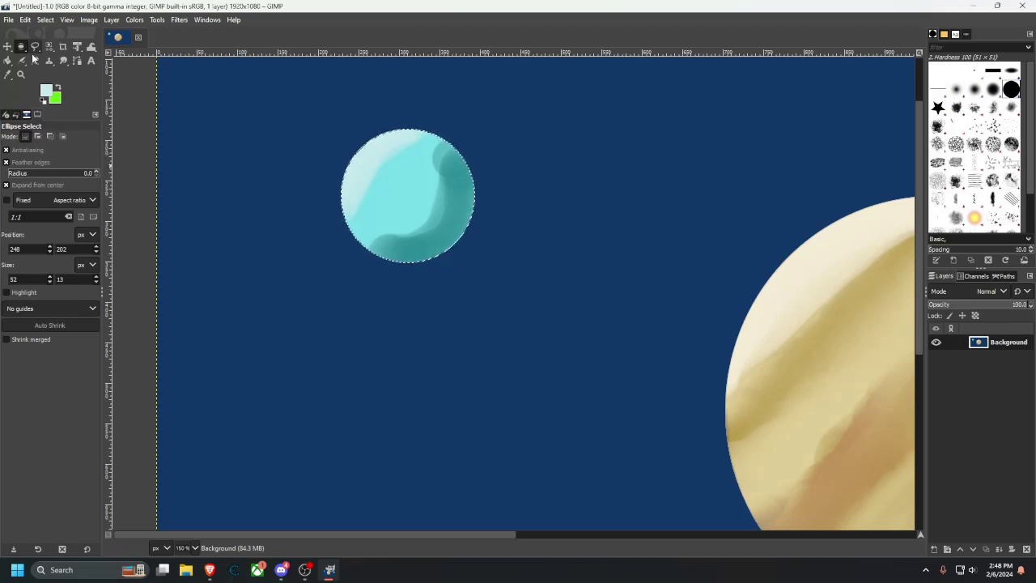
pyautogui.click(64, 62)
pyautogui.scroll(3, 331, 154)
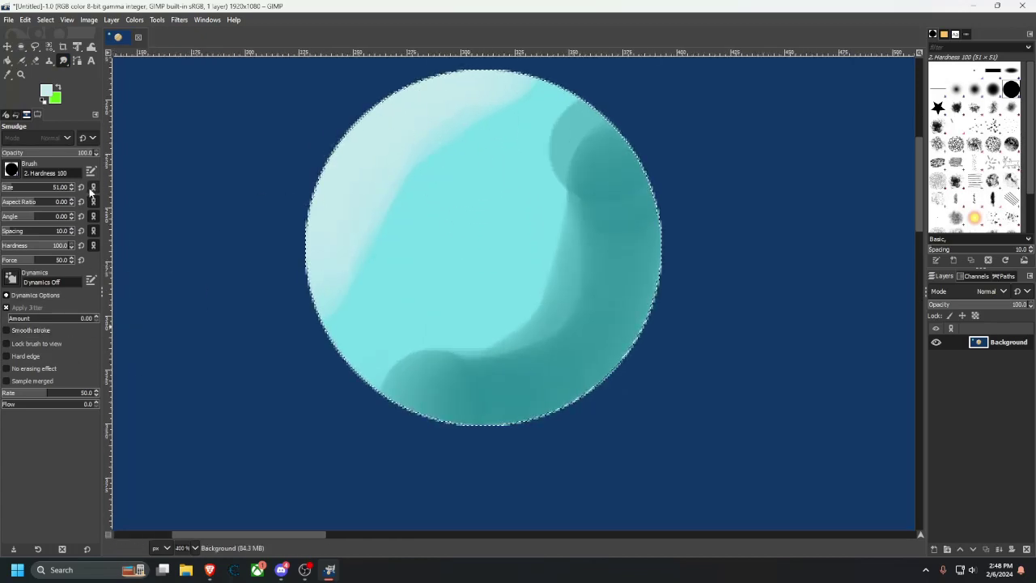
pyautogui.click(72, 191)
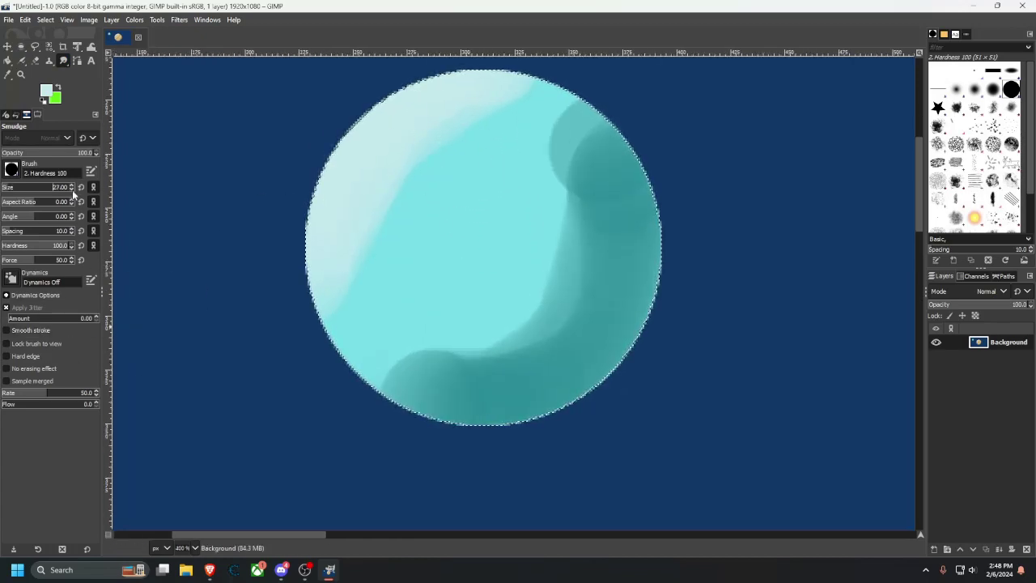
pyautogui.scroll(-12, 73, 194)
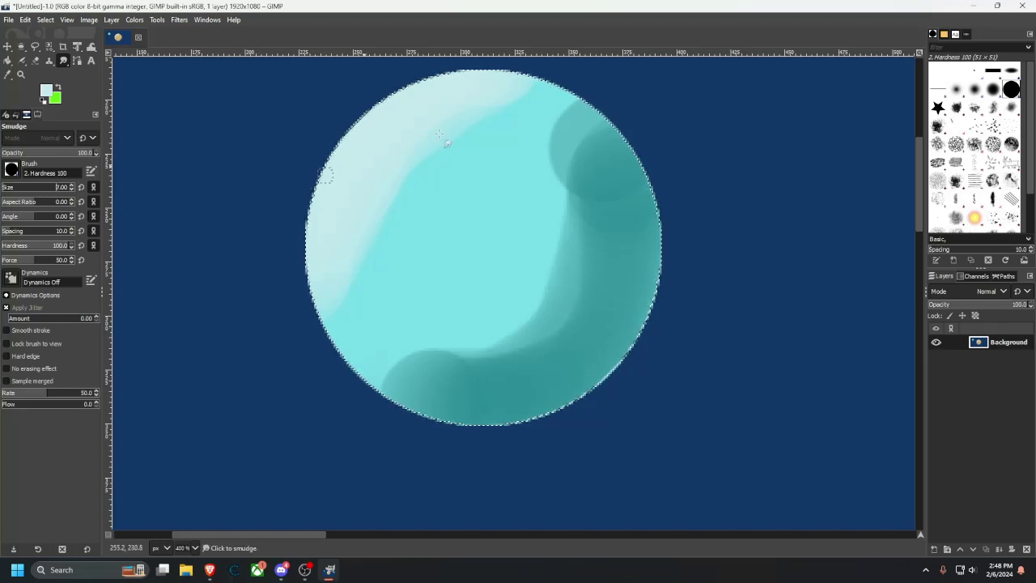
pyautogui.moveTo(477, 90)
pyautogui.mouseDown()
pyautogui.moveTo(428, 95)
pyautogui.moveTo(363, 312)
pyautogui.mouseUp()
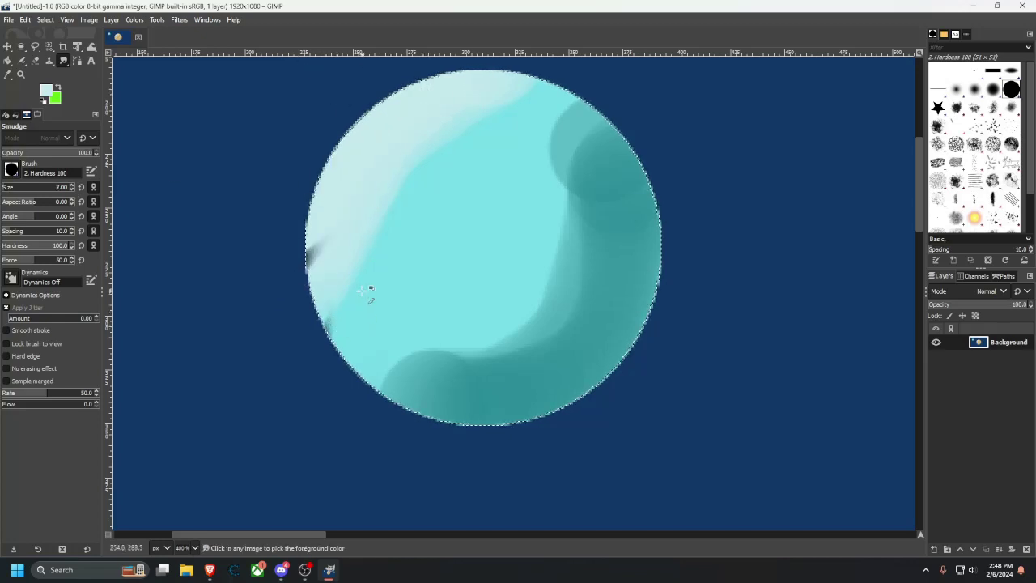
pyautogui.hotkey('ctrl', 'z')
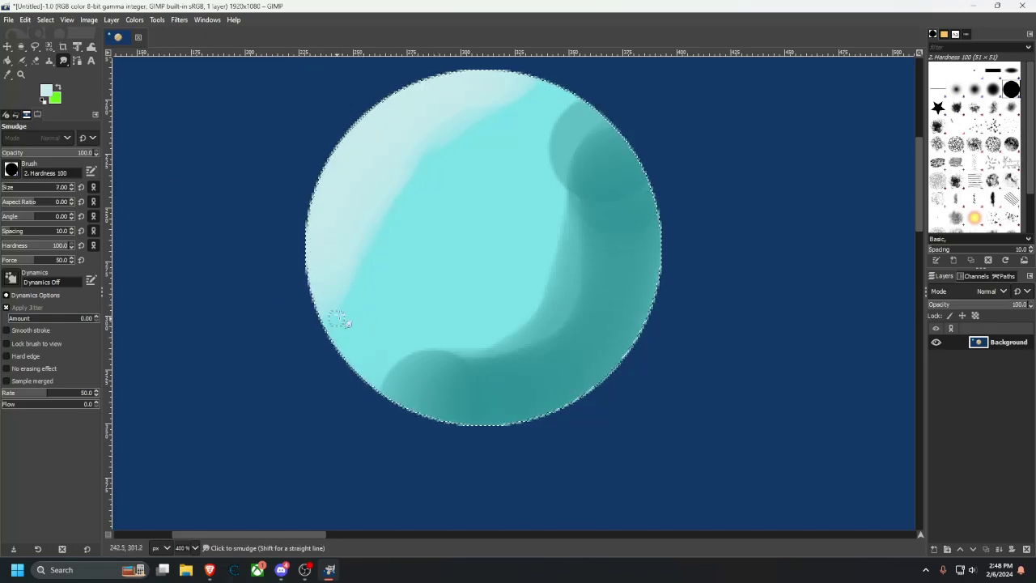
# Set the Smudge brush size to 13 and blend the pale highlight into the cyan on the small planet's upper left.
pyautogui.click(71, 185)
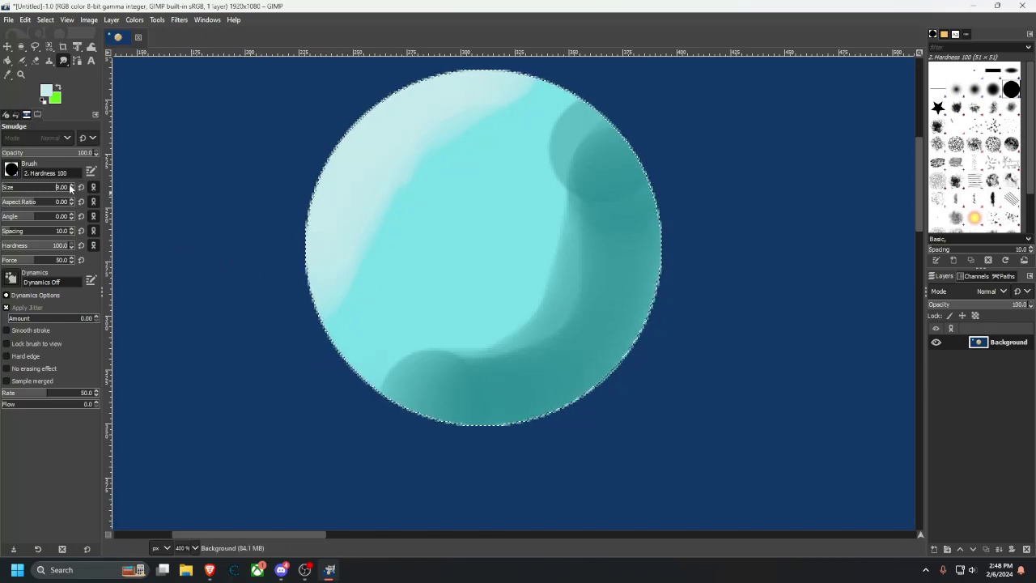
pyautogui.click(70, 185)
pyautogui.click(71, 185)
pyautogui.click(71, 186)
pyautogui.click(72, 186)
pyautogui.click(71, 186)
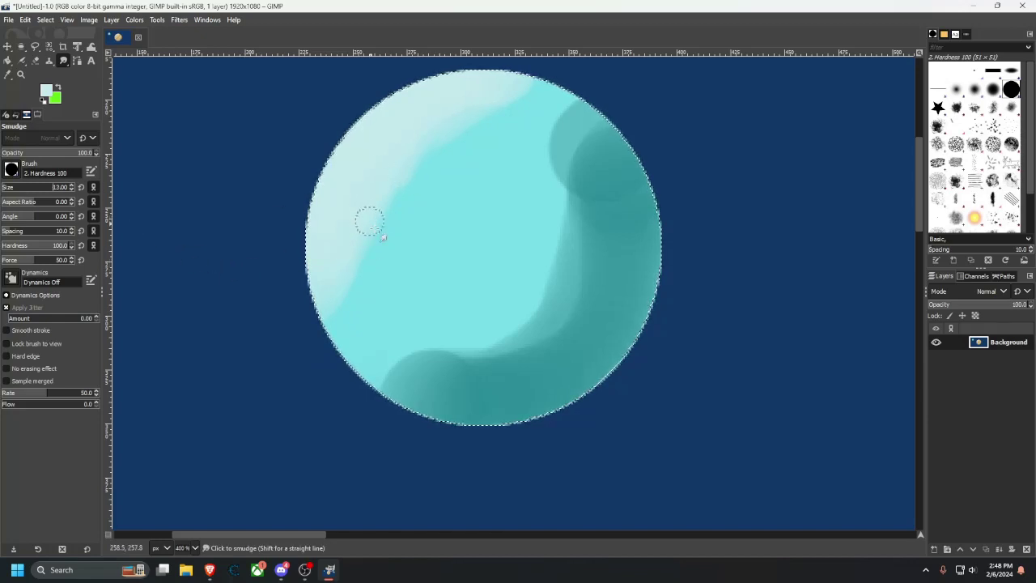
pyautogui.keyDown('shift'); pyautogui.click(339, 283); pyautogui.keyUp('shift')
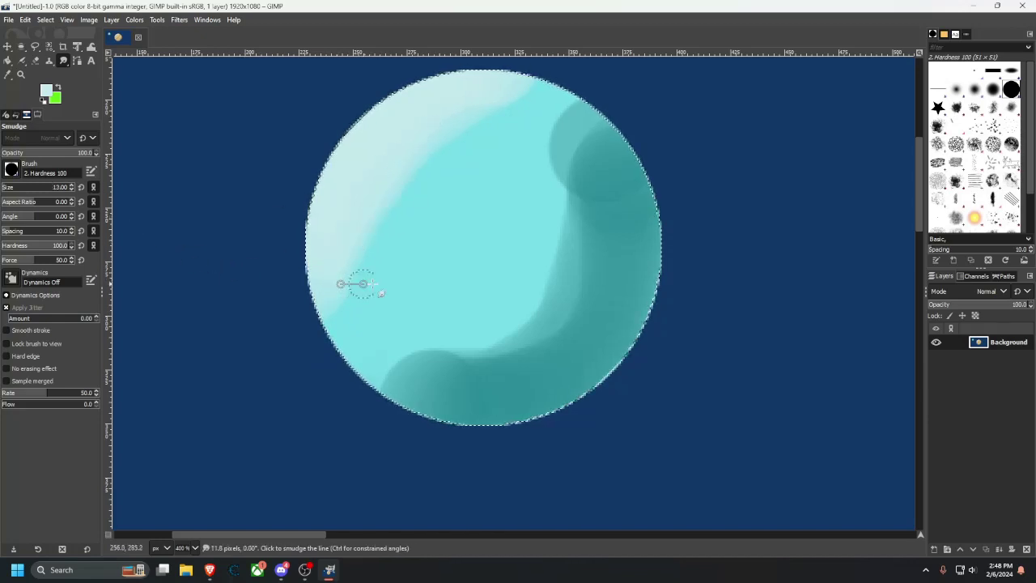
pyautogui.keyDown('shift'); pyautogui.click(483, 84); pyautogui.keyUp('shift')
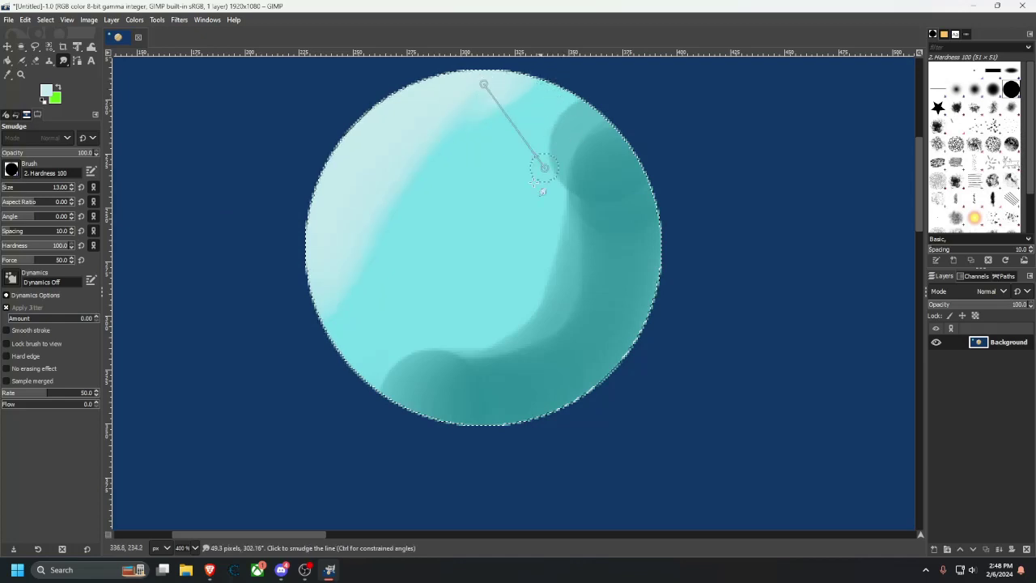
# Smudge the rounded ends of the dark teal shadow diagonally into the cyan at the small planet's lower left and upper right.
pyautogui.click(417, 375)
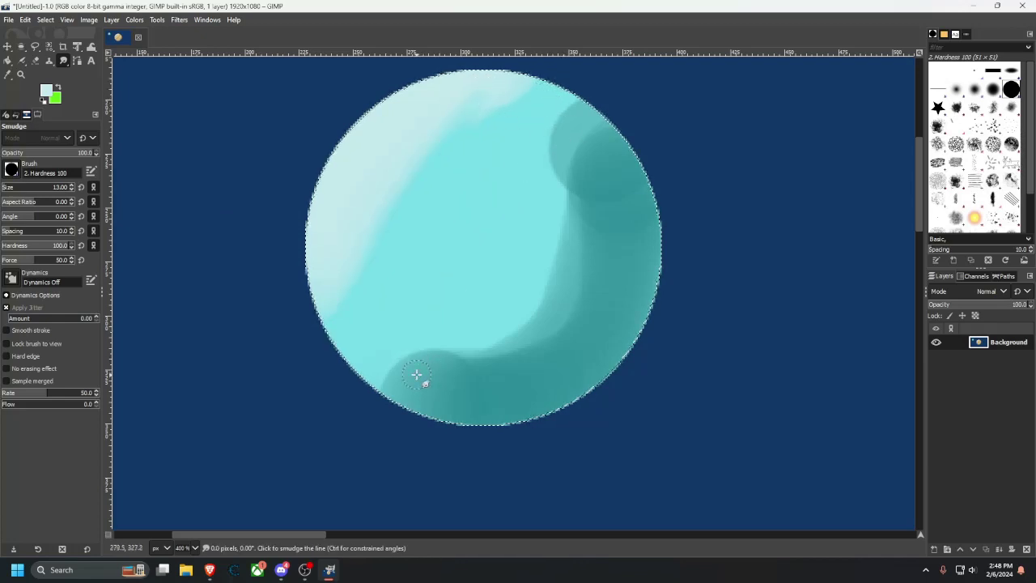
pyautogui.keyDown('shift'); pyautogui.click(576, 135); pyautogui.keyUp('shift')
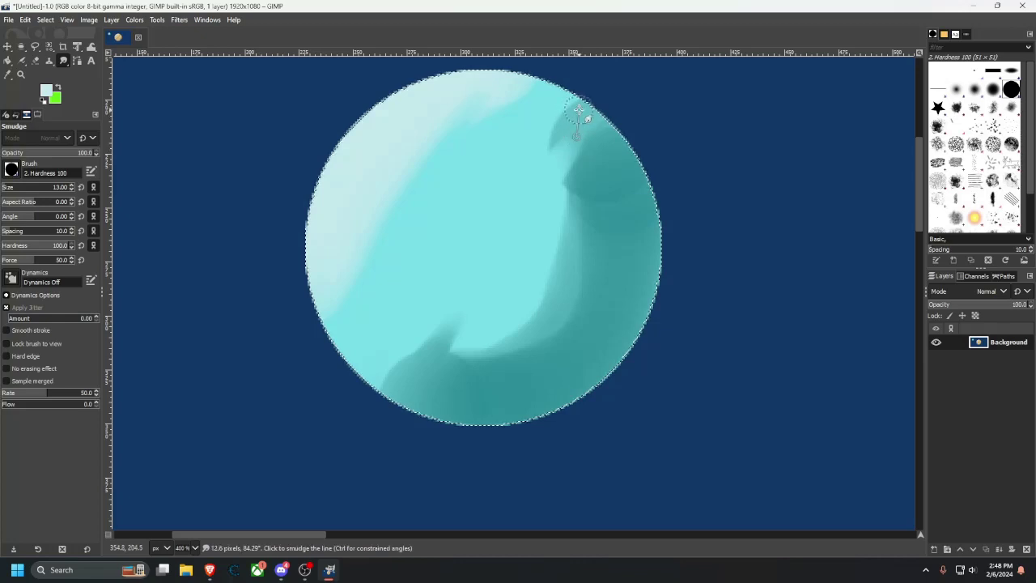
pyautogui.keyDown('shift'); pyautogui.click(392, 380); pyautogui.keyUp('shift')
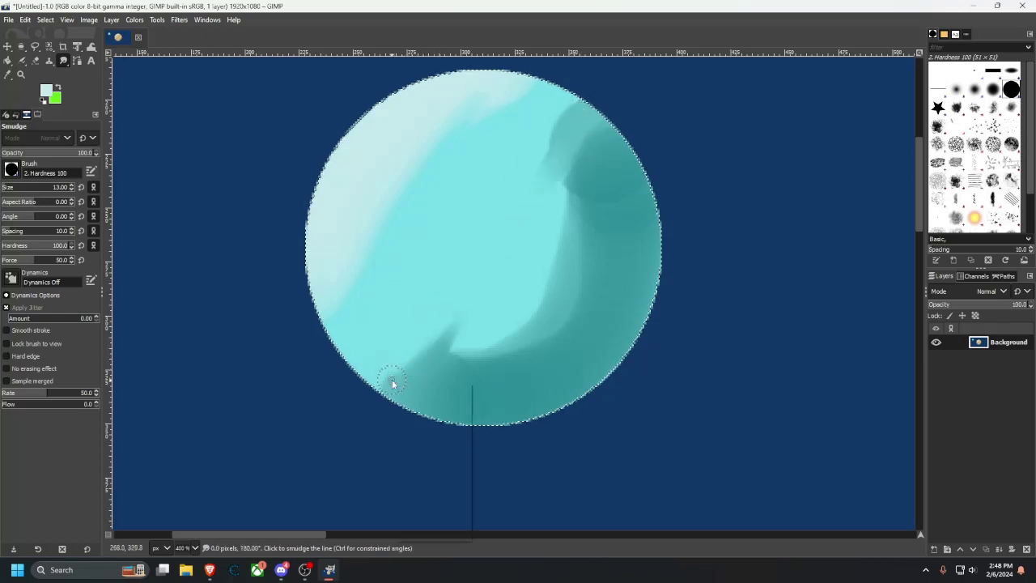
pyautogui.click(418, 399)
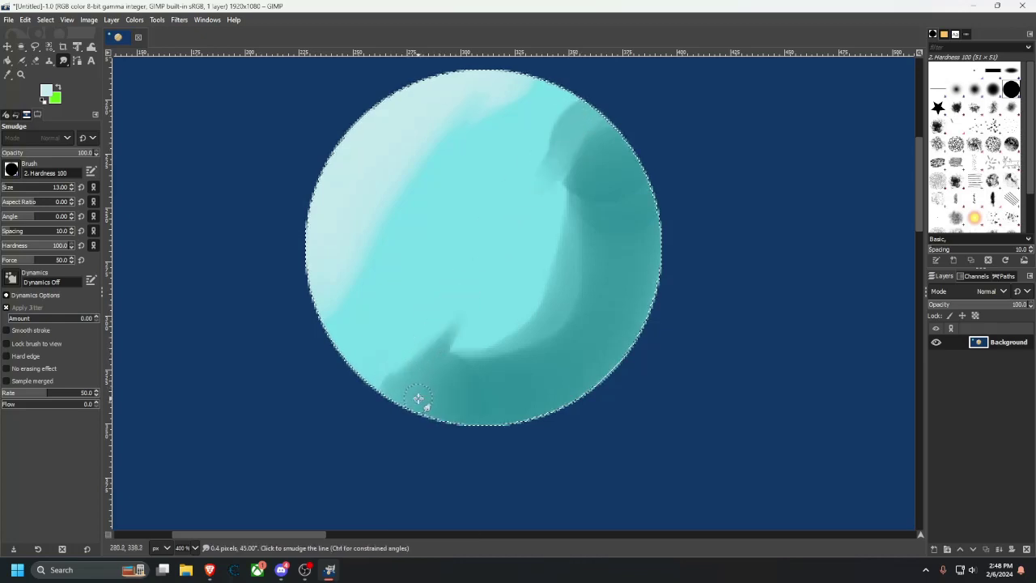
pyautogui.keyDown('shift'); pyautogui.click(600, 134); pyautogui.keyUp('shift')
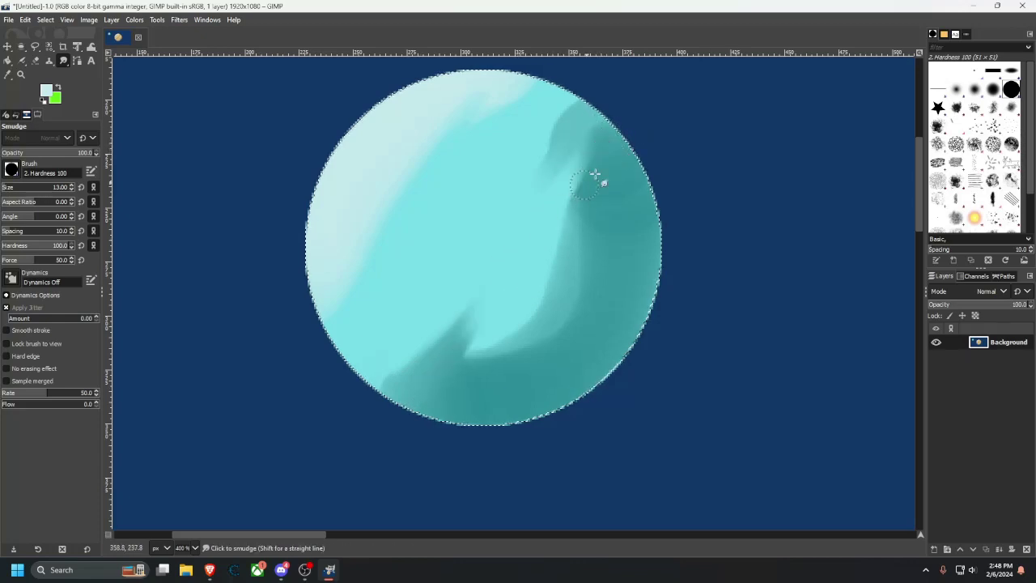
# Pull the teal shadow's inner edge into diagonal streaks across the middle of the small planet.
pyautogui.moveTo(615, 148); pyautogui.dragTo(523, 289)
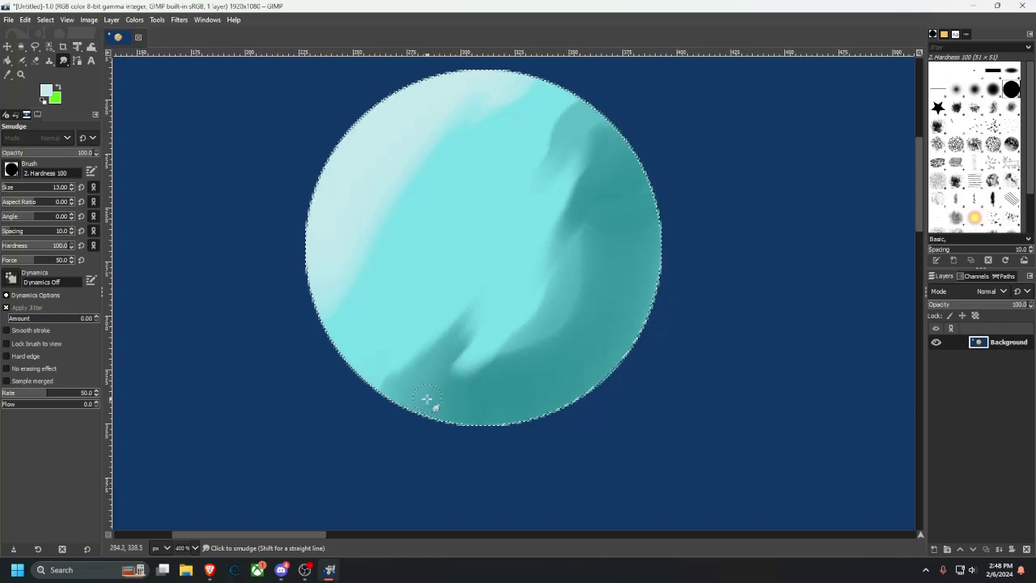
pyautogui.moveTo(427, 399)
pyautogui.mouseDown()
pyautogui.moveTo(464, 363)
pyautogui.moveTo(589, 127)
pyautogui.moveTo(462, 302)
pyautogui.mouseUp()
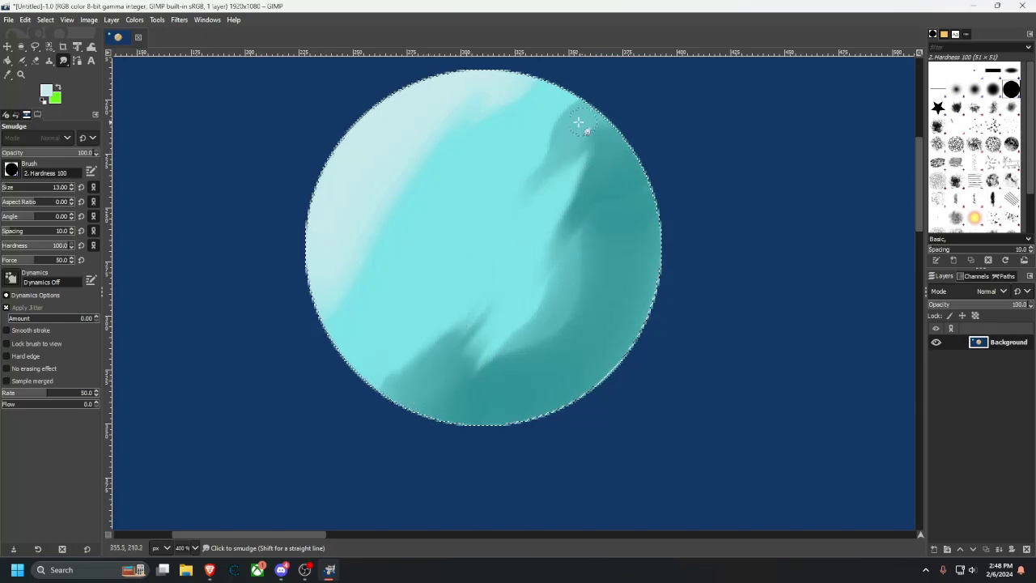
pyautogui.moveTo(581, 122); pyautogui.dragTo(506, 238)
pyautogui.moveTo(570, 144)
pyautogui.mouseDown()
pyautogui.moveTo(468, 280)
pyautogui.moveTo(563, 131)
pyautogui.moveTo(432, 298)
pyautogui.moveTo(543, 150)
pyautogui.moveTo(447, 290)
pyautogui.moveTo(511, 186)
pyautogui.moveTo(408, 325)
pyautogui.moveTo(446, 328)
pyautogui.moveTo(403, 379)
pyautogui.moveTo(545, 139)
pyautogui.moveTo(460, 357)
pyautogui.moveTo(476, 300)
pyautogui.moveTo(573, 170)
pyautogui.moveTo(577, 151)
pyautogui.moveTo(446, 335)
pyautogui.moveTo(571, 265)
pyautogui.moveTo(473, 368)
pyautogui.moveTo(616, 178)
pyautogui.moveTo(580, 256)
pyautogui.moveTo(613, 198)
pyautogui.moveTo(506, 358)
pyautogui.moveTo(528, 343)
pyautogui.moveTo(634, 195)
pyautogui.mouseUp()
pyautogui.moveTo(618, 241)
pyautogui.mouseDown()
pyautogui.moveTo(496, 407)
pyautogui.moveTo(606, 175)
pyautogui.moveTo(448, 414)
pyautogui.moveTo(512, 278)
pyautogui.moveTo(406, 387)
pyautogui.moveTo(556, 136)
pyautogui.moveTo(467, 255)
pyautogui.moveTo(565, 120)
pyautogui.moveTo(462, 284)
pyautogui.mouseUp()
# Smudge the pale highlight into diagonal streaks across the cyan and finish blending the small planet's bands.
pyautogui.moveTo(360, 227)
pyautogui.mouseDown()
pyautogui.moveTo(497, 120)
pyautogui.moveTo(347, 247)
pyautogui.moveTo(497, 93)
pyautogui.moveTo(474, 145)
pyautogui.moveTo(337, 241)
pyautogui.moveTo(485, 148)
pyautogui.moveTo(416, 164)
pyautogui.moveTo(341, 233)
pyautogui.moveTo(491, 138)
pyautogui.mouseUp()
pyautogui.moveTo(327, 270)
pyautogui.mouseDown()
pyautogui.moveTo(454, 166)
pyautogui.moveTo(302, 280)
pyautogui.moveTo(404, 230)
pyautogui.moveTo(471, 143)
pyautogui.mouseUp()
pyautogui.moveTo(489, 83)
pyautogui.mouseDown()
pyautogui.moveTo(464, 125)
pyautogui.moveTo(413, 150)
pyautogui.moveTo(320, 254)
pyautogui.moveTo(381, 195)
pyautogui.moveTo(463, 85)
pyautogui.moveTo(466, 94)
pyautogui.moveTo(336, 200)
pyautogui.moveTo(398, 170)
pyautogui.moveTo(446, 116)
pyautogui.moveTo(319, 244)
pyautogui.moveTo(343, 273)
pyautogui.moveTo(404, 232)
pyautogui.moveTo(408, 245)
pyautogui.moveTo(365, 284)
pyautogui.moveTo(365, 260)
pyautogui.moveTo(523, 106)
pyautogui.moveTo(553, 112)
pyautogui.moveTo(529, 170)
pyautogui.moveTo(427, 296)
pyautogui.moveTo(480, 236)
pyautogui.moveTo(375, 328)
pyautogui.moveTo(443, 321)
pyautogui.moveTo(443, 343)
pyautogui.moveTo(558, 217)
pyautogui.moveTo(476, 314)
pyautogui.moveTo(585, 169)
pyautogui.moveTo(593, 191)
pyautogui.moveTo(536, 277)
pyautogui.mouseUp()
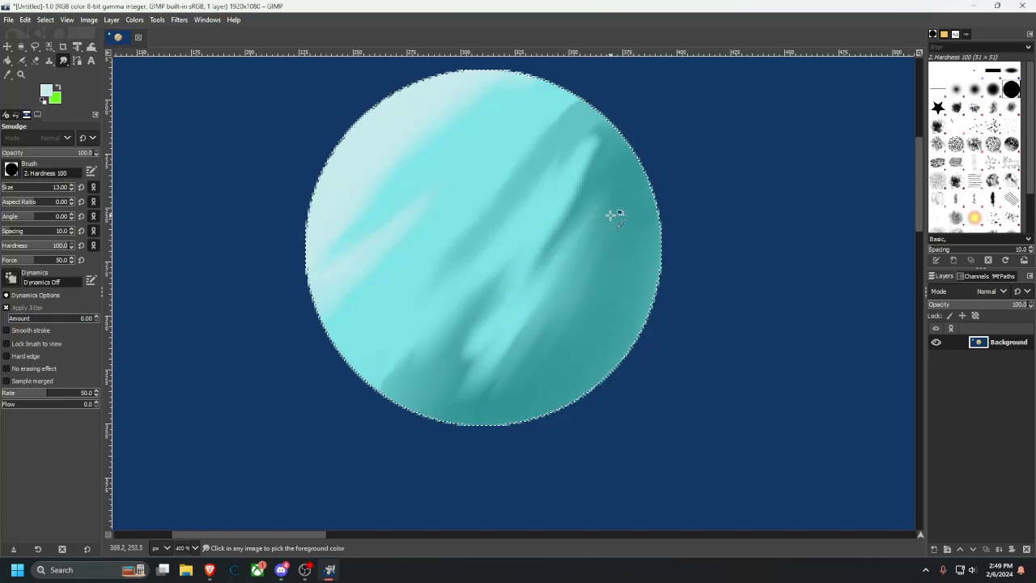
pyautogui.keyDown('ctrl'); pyautogui.scroll(-4, 608, 220); pyautogui.keyUp('ctrl')
pyautogui.moveTo(625, 246); pyautogui.dragTo(388, 143)
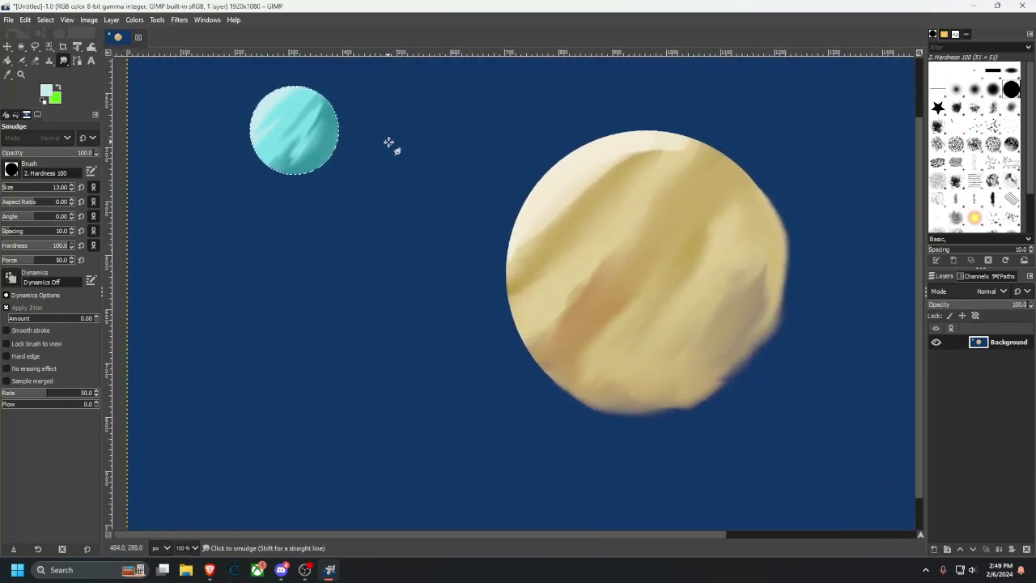
# Make an elliptical selection about 532 × 526 px and align it with the large planet's outline.
pyautogui.click(22, 46)
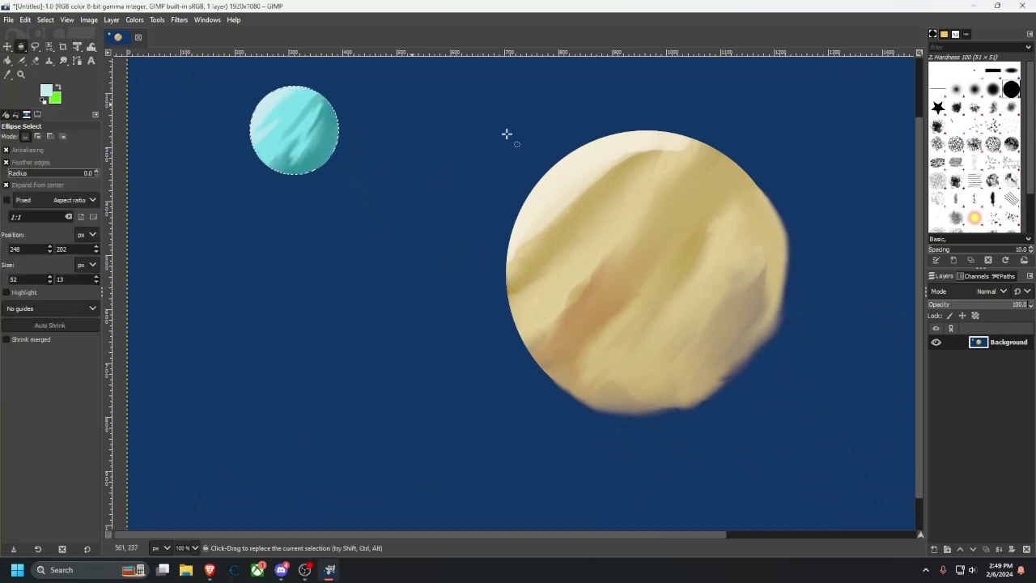
pyautogui.moveTo(647, 280); pyautogui.dragTo(790, 421)
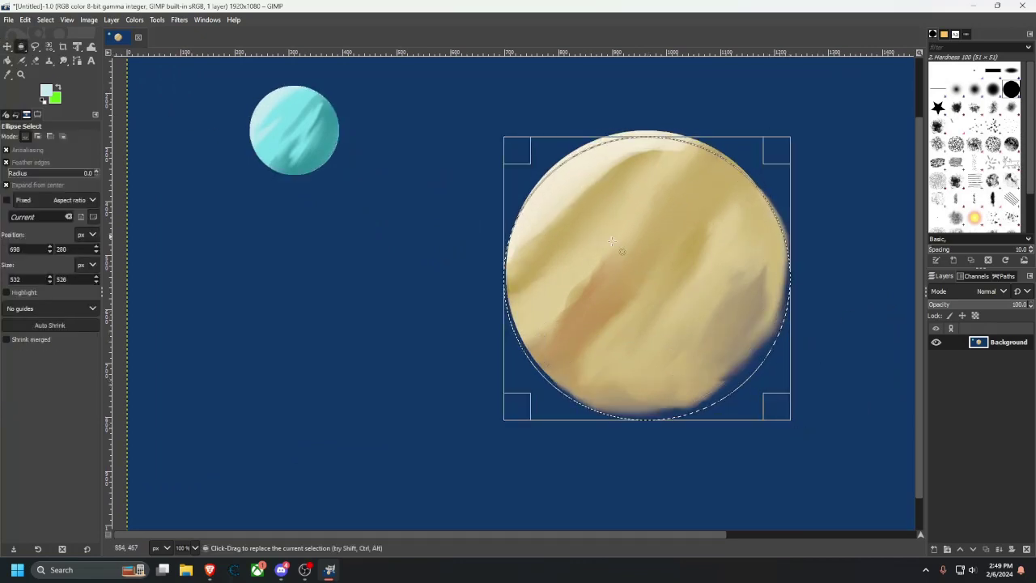
pyautogui.moveTo(627, 264); pyautogui.dragTo(628, 257)
pyautogui.moveTo(813, 318); pyautogui.dragTo(639, 223)
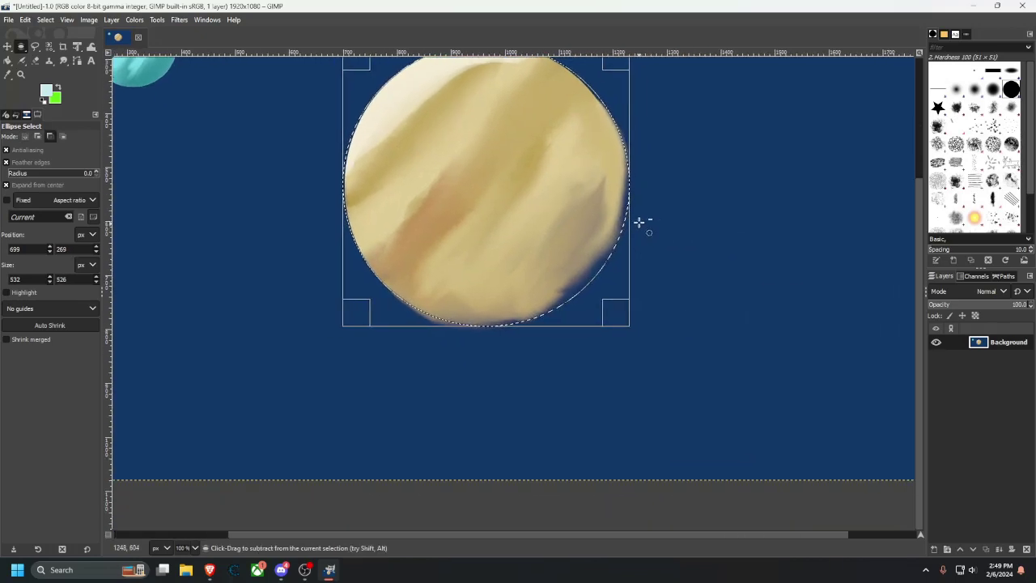
pyautogui.scroll(1, 639, 224)
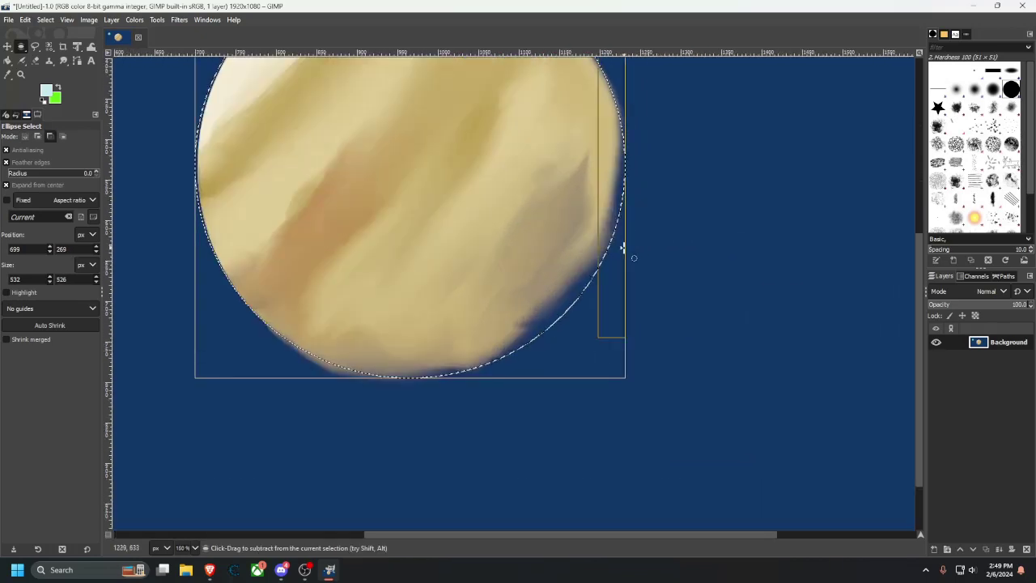
# Sample the planet's greyish tan shadow and airbrush the uneven lower-right edge out to the circular selection's boundary.
pyautogui.click(7, 74)
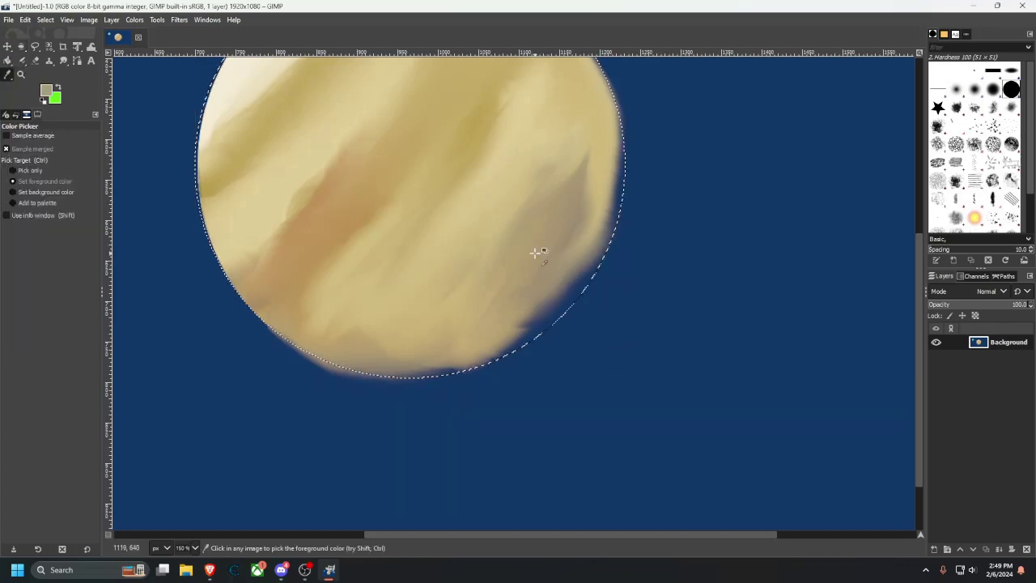
pyautogui.click(21, 60)
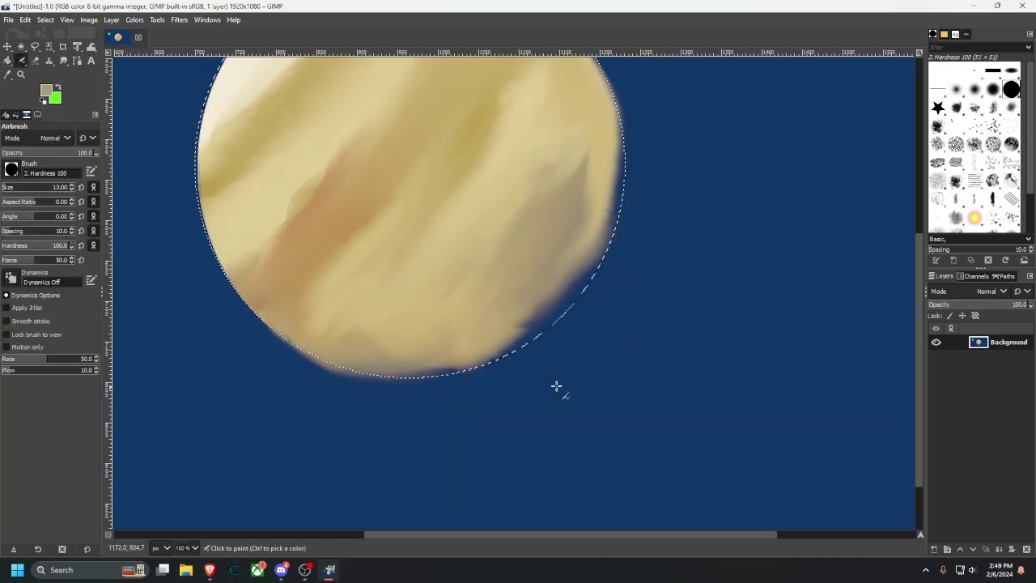
pyautogui.moveTo(400, 380)
pyautogui.mouseDown()
pyautogui.moveTo(461, 357)
pyautogui.moveTo(437, 419)
pyautogui.moveTo(581, 266)
pyautogui.moveTo(577, 275)
pyautogui.mouseUp()
pyautogui.moveTo(558, 345)
pyautogui.mouseDown()
pyautogui.moveTo(572, 296)
pyautogui.moveTo(466, 423)
pyautogui.mouseUp()
pyautogui.moveTo(561, 270)
pyautogui.mouseDown()
pyautogui.moveTo(646, 146)
pyautogui.moveTo(581, 293)
pyautogui.moveTo(608, 201)
pyautogui.moveTo(617, 209)
pyautogui.moveTo(660, 97)
pyautogui.moveTo(629, 132)
pyautogui.moveTo(575, 251)
pyautogui.moveTo(543, 289)
pyautogui.mouseUp()
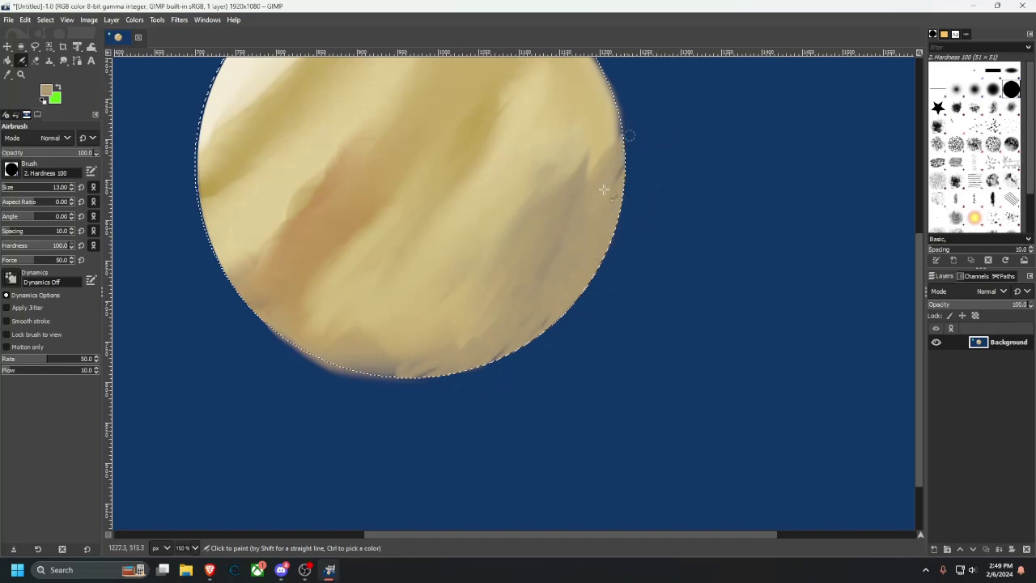
# Clear the circular selection around the large planet.
pyautogui.scroll(-1, 631, 258)
pyautogui.scroll(-2, 615, 276)
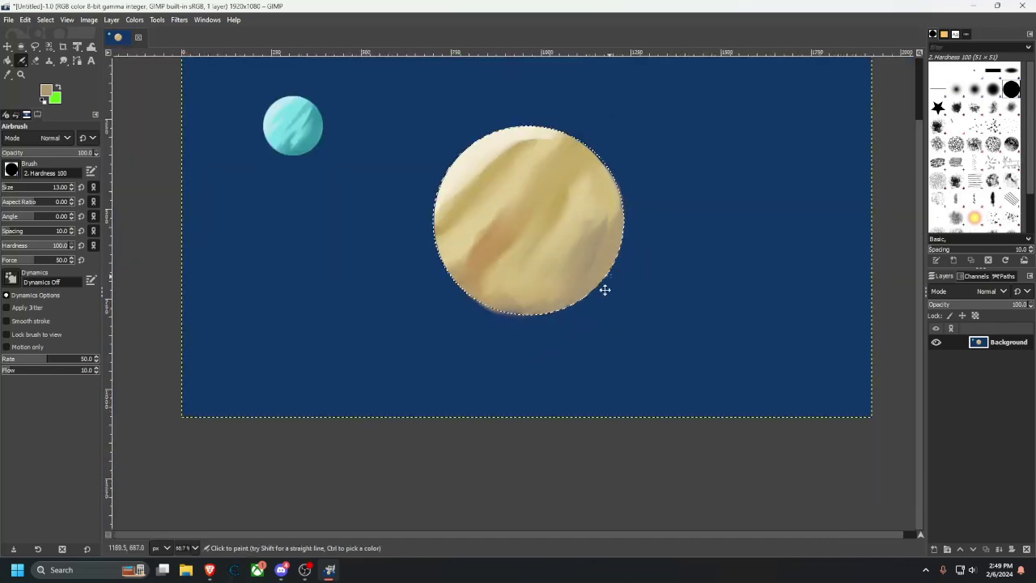
pyautogui.scroll(1, 474, 342)
pyautogui.scroll(-1, 472, 348)
pyautogui.scroll(1, 472, 348)
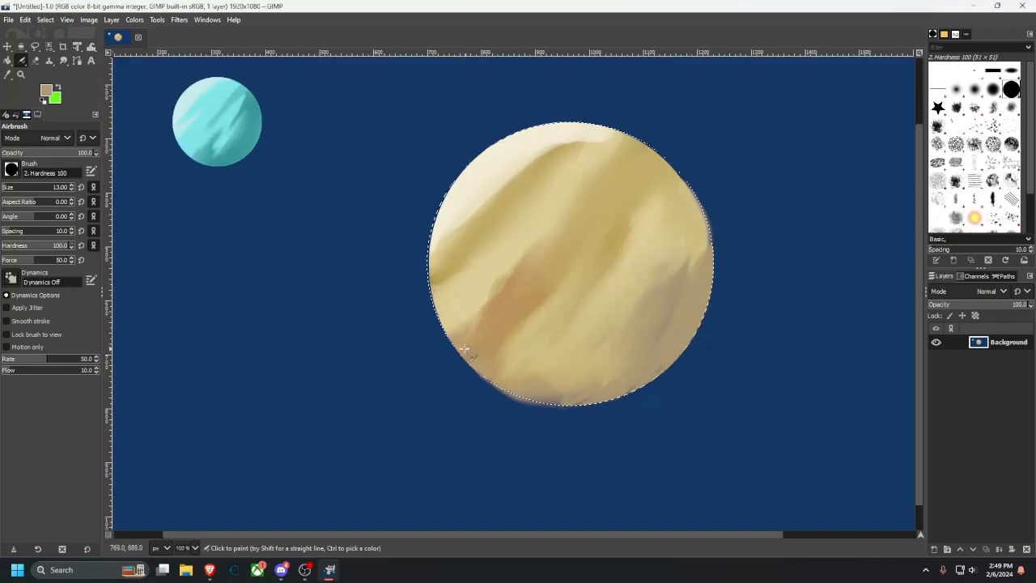
pyautogui.press('e')
pyautogui.click(387, 387)
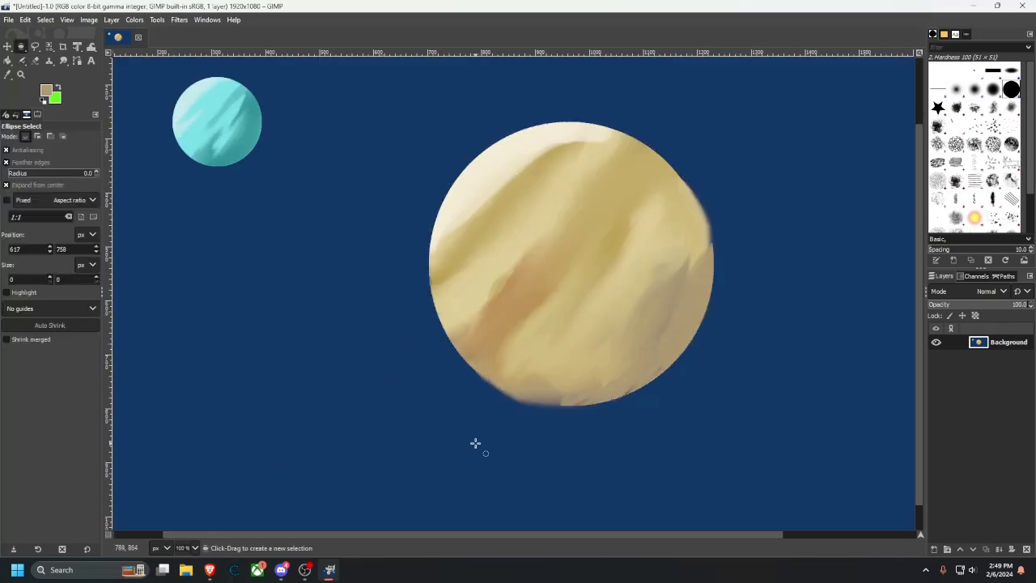
# Make a wide elliptical selection about 946 × 324 px across the middle of the large planet as the ring's outline.
pyautogui.hscroll(5, 509, 429)
pyautogui.scroll(1, 493, 435)
pyautogui.moveTo(589, 352); pyautogui.dragTo(685, 322)
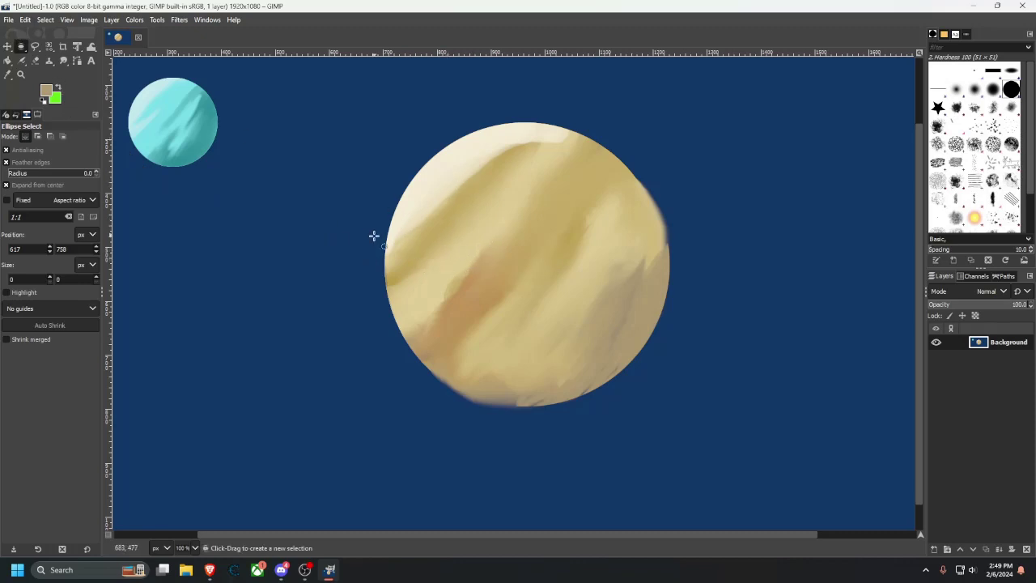
pyautogui.scroll(-2, 485, 272)
pyautogui.scroll(2, 504, 275)
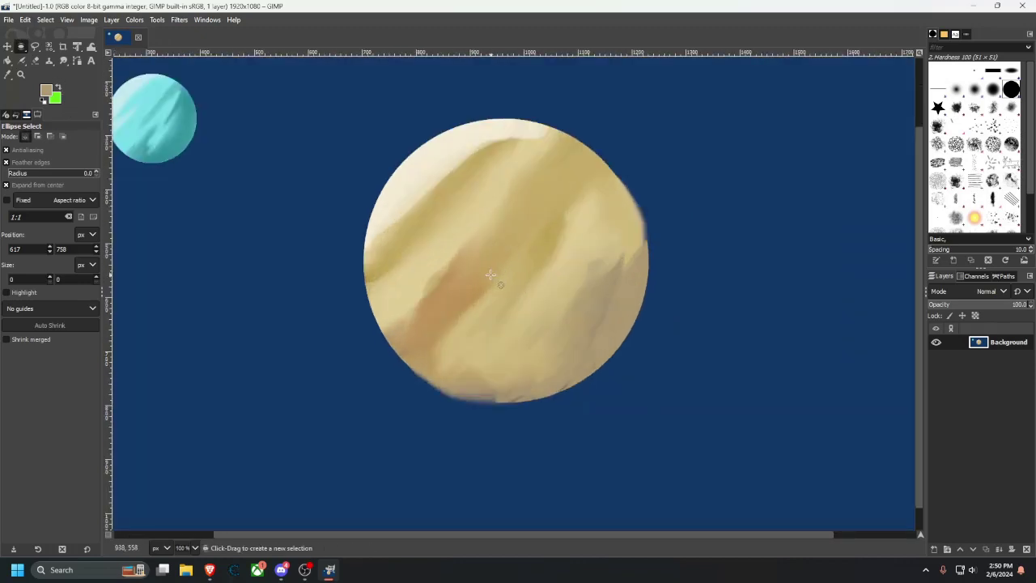
pyautogui.moveTo(490, 276); pyautogui.dragTo(464, 306)
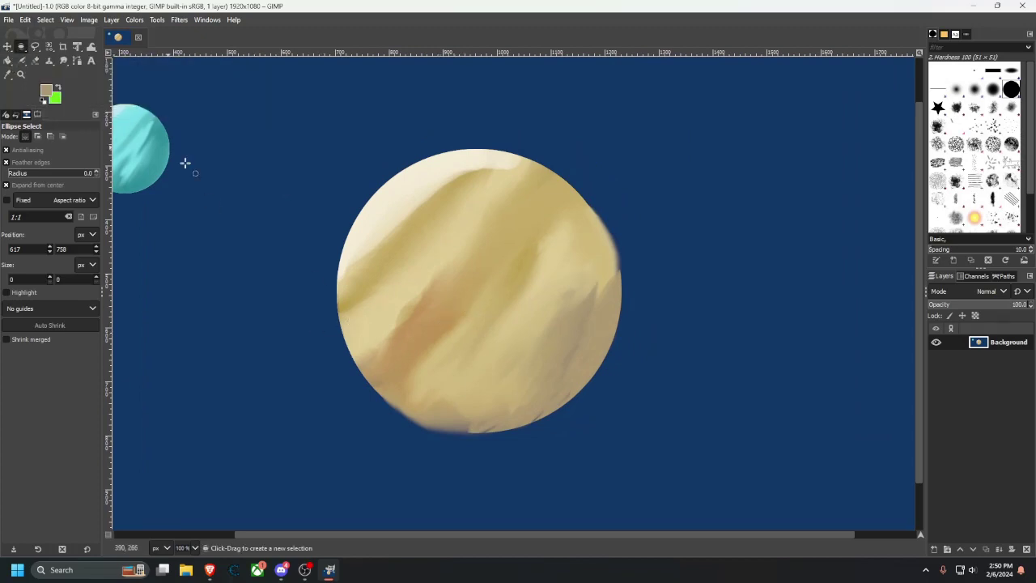
pyautogui.moveTo(328, 488); pyautogui.dragTo(525, 430)
pyautogui.moveTo(429, 458); pyautogui.dragTo(567, 305)
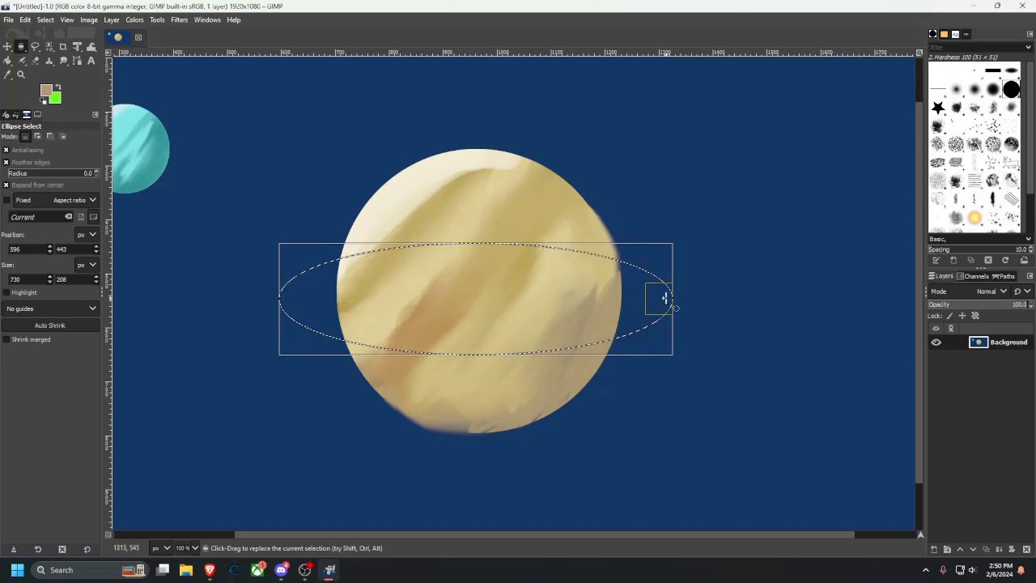
pyautogui.moveTo(670, 298); pyautogui.dragTo(716, 299)
pyautogui.moveTo(234, 293); pyautogui.dragTo(220, 297)
pyautogui.moveTo(471, 350); pyautogui.dragTo(467, 381)
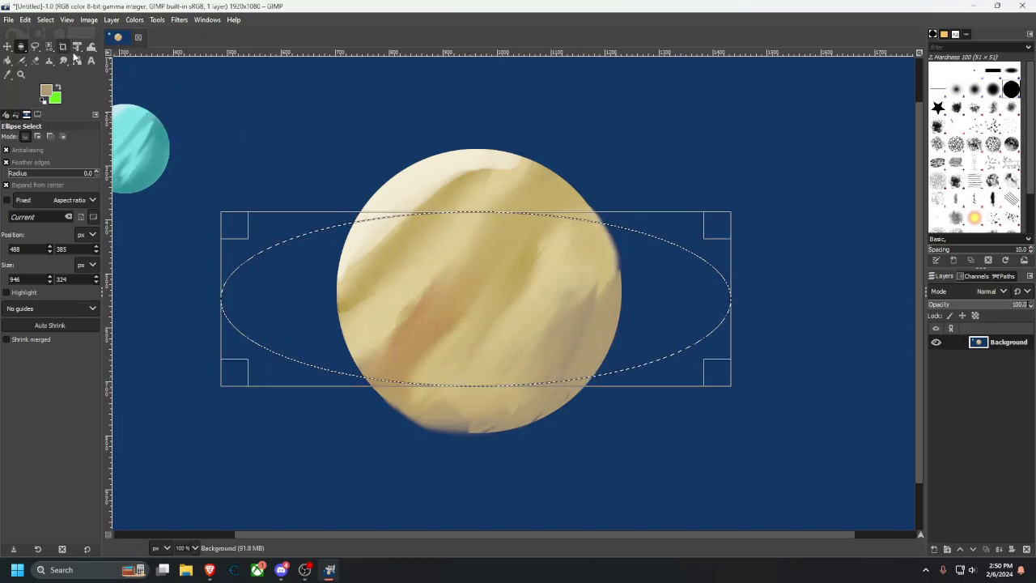
# Try to scale and shear the elliptical area with Unified Transform, and undo the shear.
pyautogui.click(76, 46)
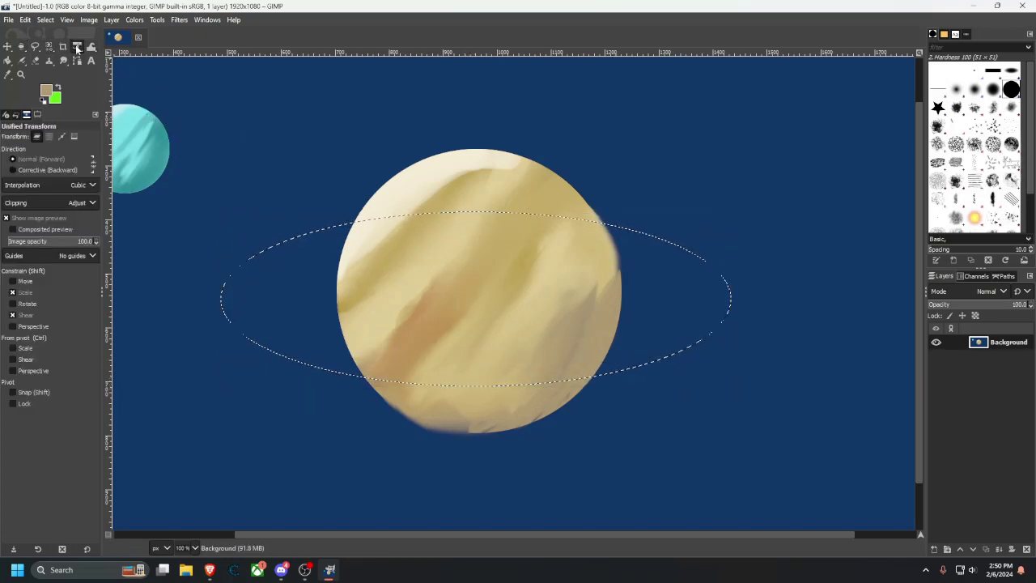
pyautogui.click(354, 289)
pyautogui.moveTo(221, 299); pyautogui.dragTo(220, 311)
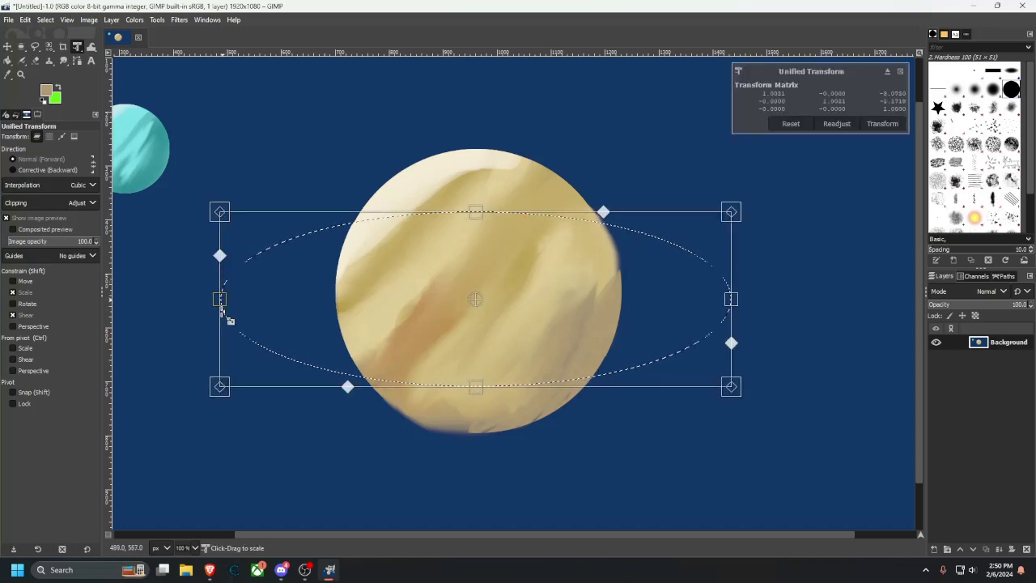
pyautogui.moveTo(342, 386); pyautogui.dragTo(338, 422)
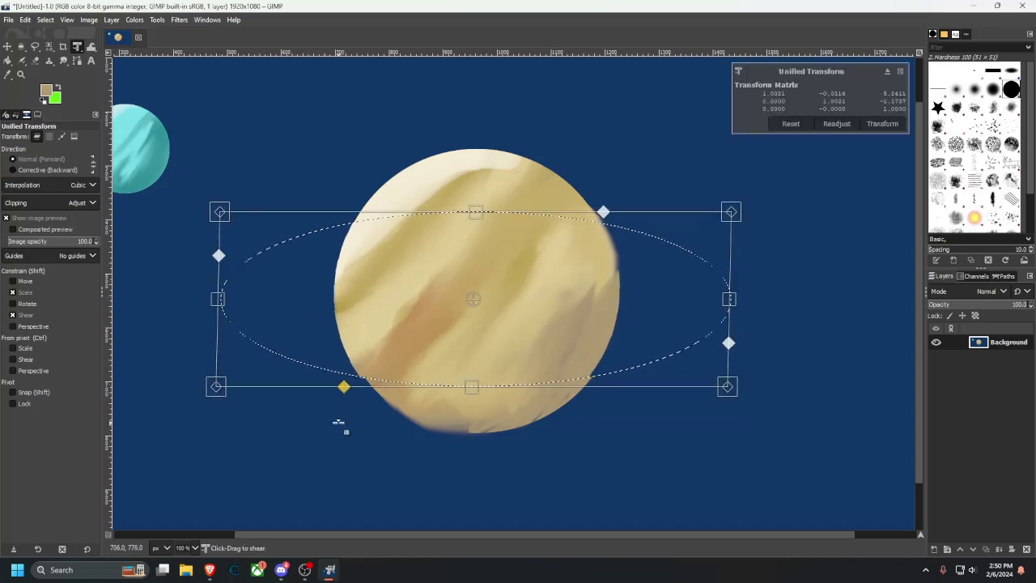
pyautogui.hotkey('ctrl', 'z')
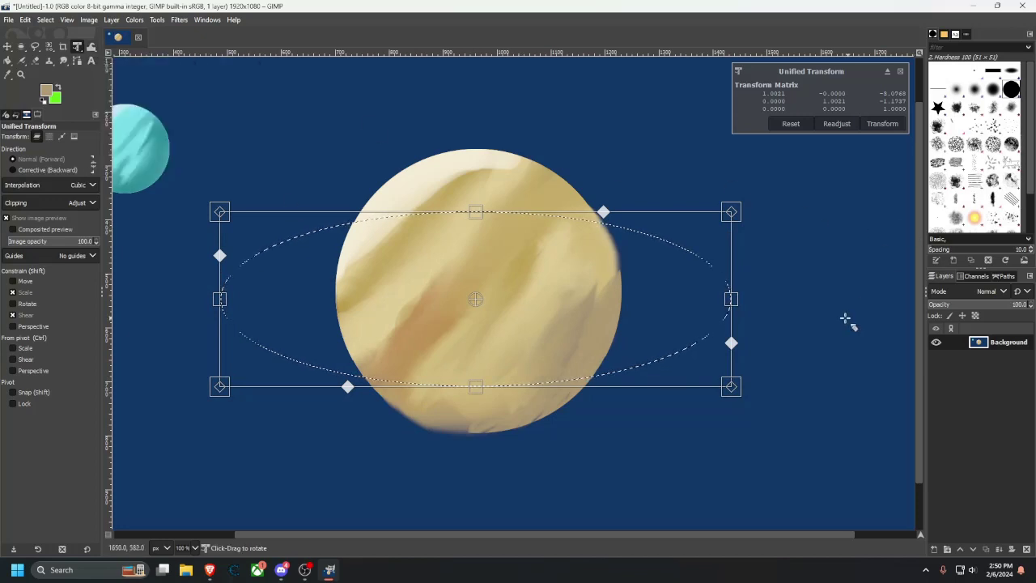
# Create a new 1920 × 1080 px transparent layer named Ring above the background.
pyautogui.rightClick(1020, 375)
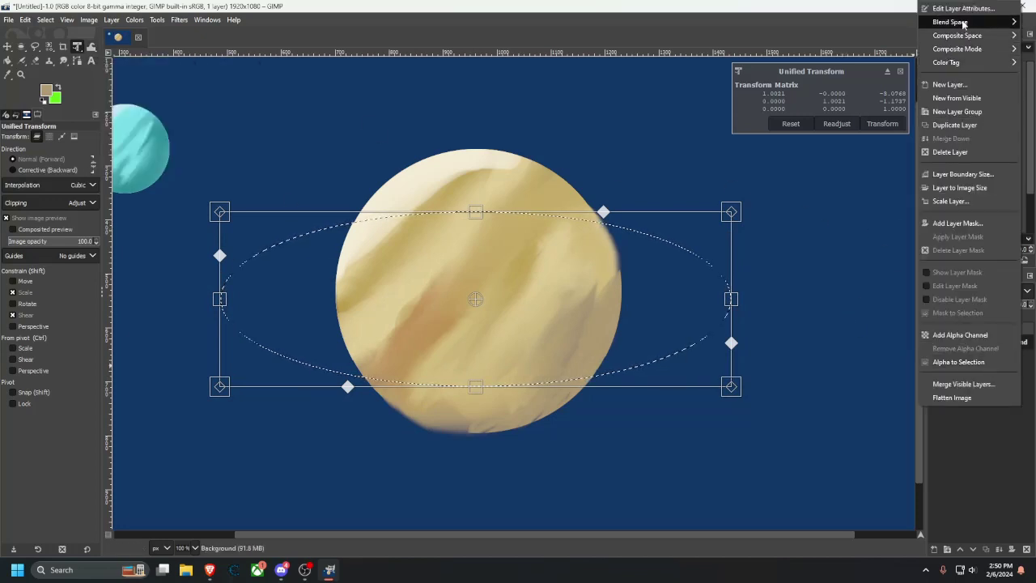
pyautogui.click(951, 84)
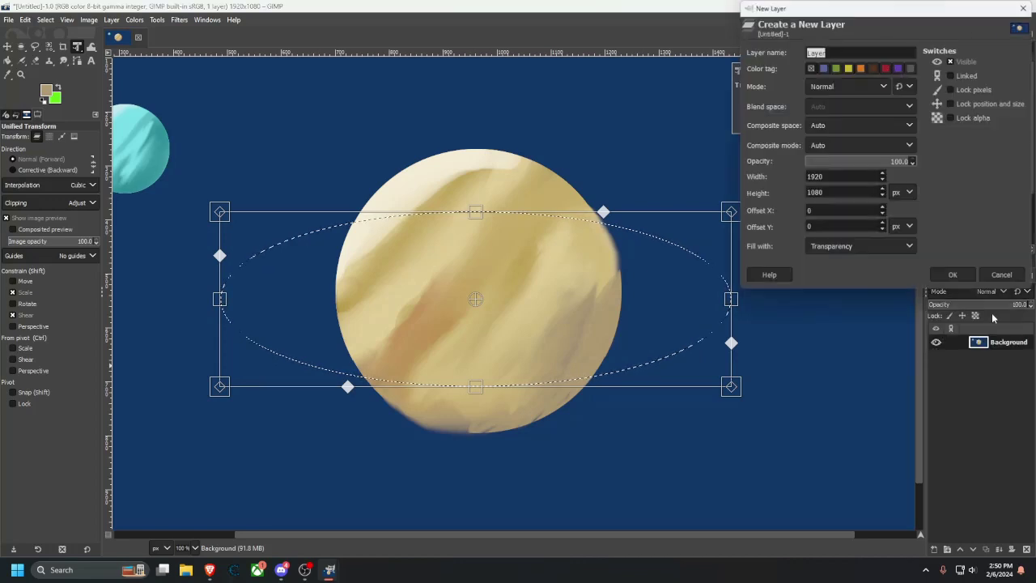
pyautogui.write('Ring')
pyautogui.press('Return')
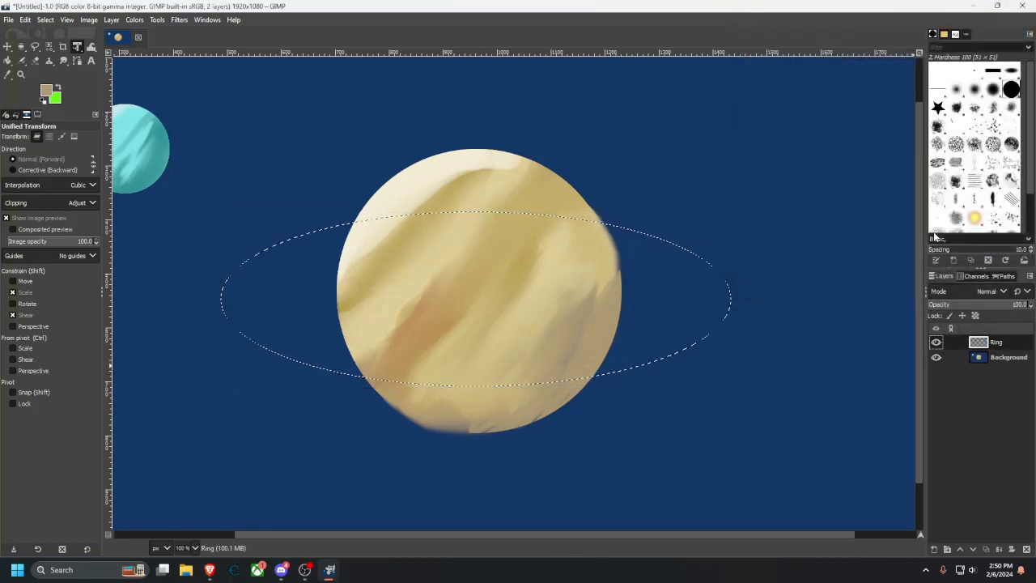
pyautogui.doubleClick(979, 343)
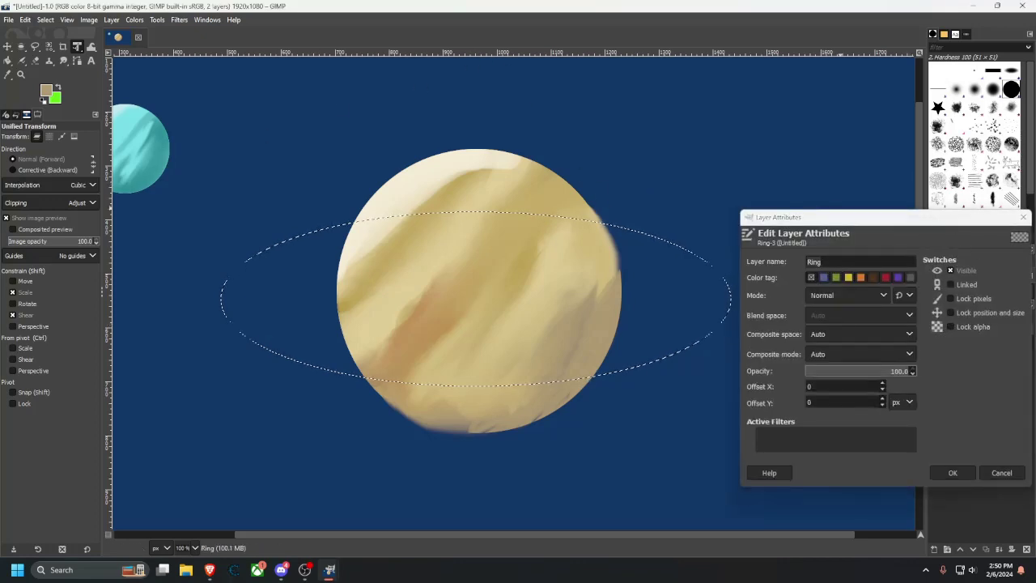
pyautogui.click(958, 476)
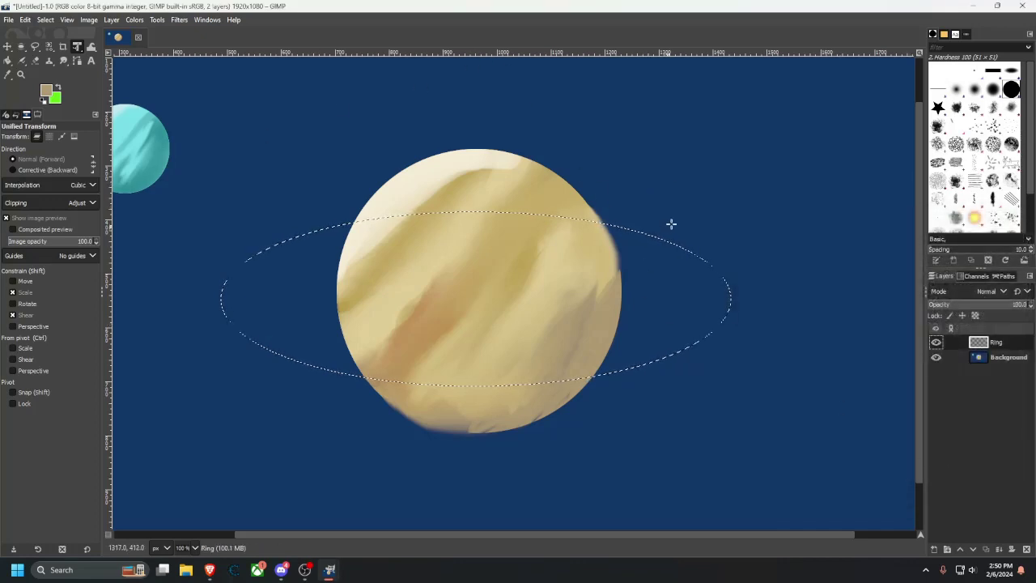
# Try to rotate the elliptical area on the Ring layer, and revert the floating selection.
pyautogui.click(687, 221)
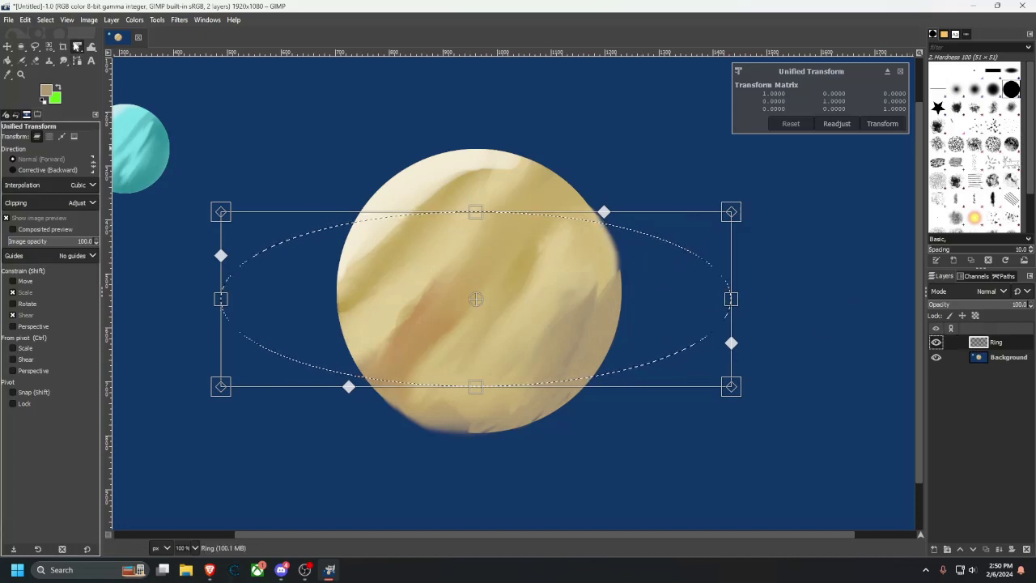
pyautogui.moveTo(79, 44); pyautogui.dragTo(130, 59)
pyautogui.click(407, 291)
pyautogui.moveTo(250, 289); pyautogui.dragTo(302, 407)
pyautogui.click(901, 152)
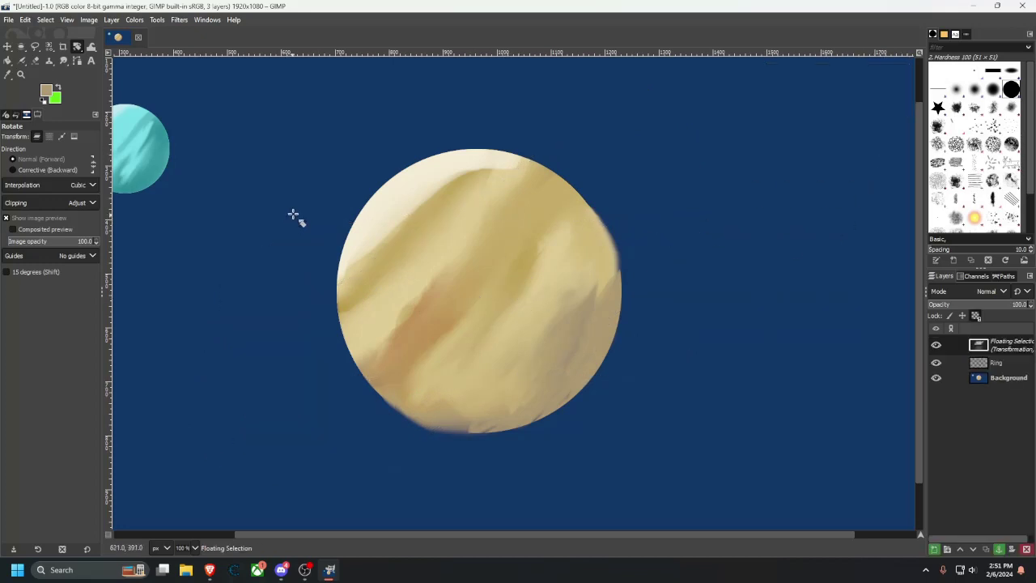
pyautogui.hotkey('ctrl', 'h')
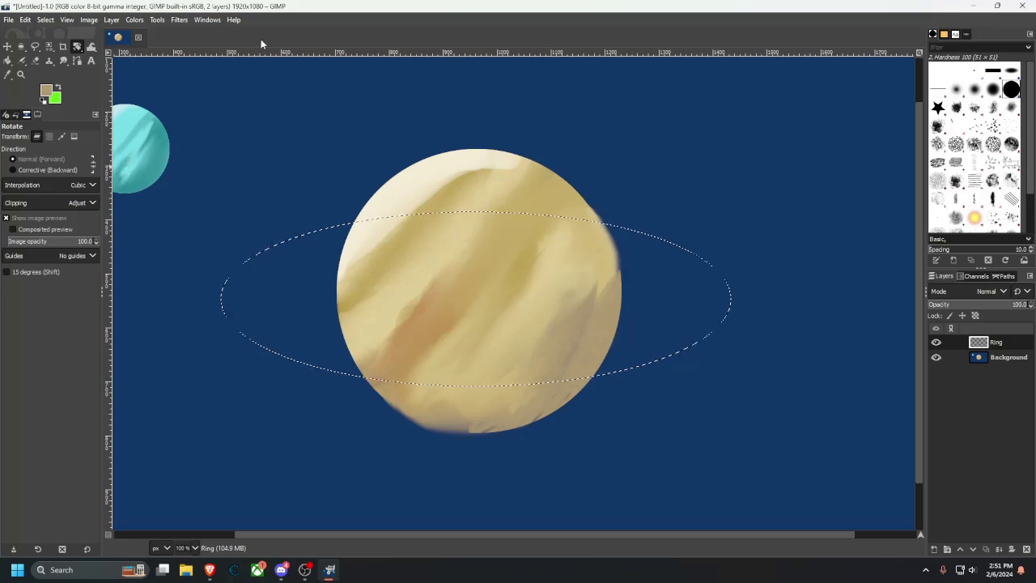
# Sample the brown stripe on the background planet, return to the Ring layer and shift the foreground colour to a more saturated orange.
pyautogui.click(980, 357)
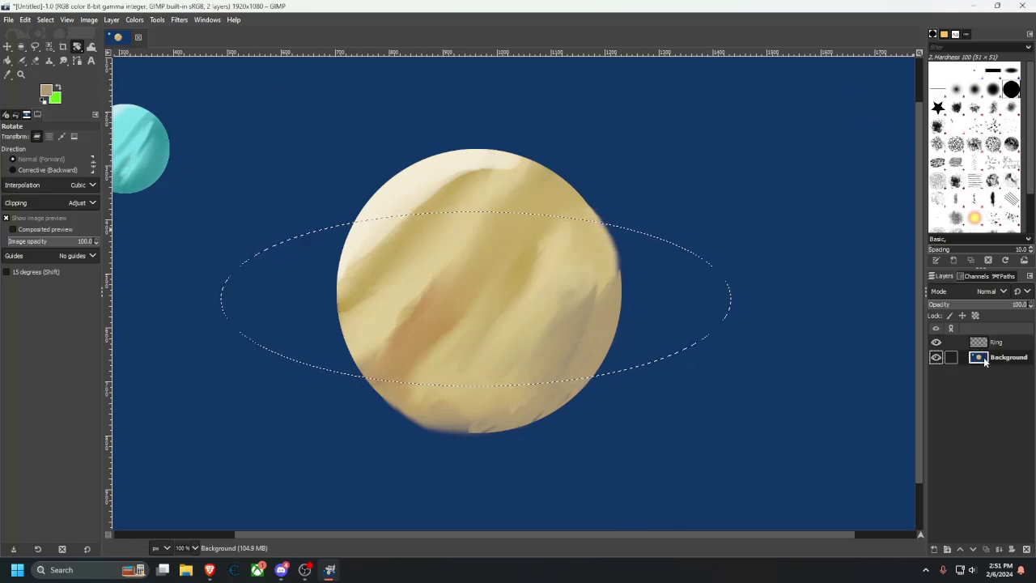
pyautogui.click(23, 61)
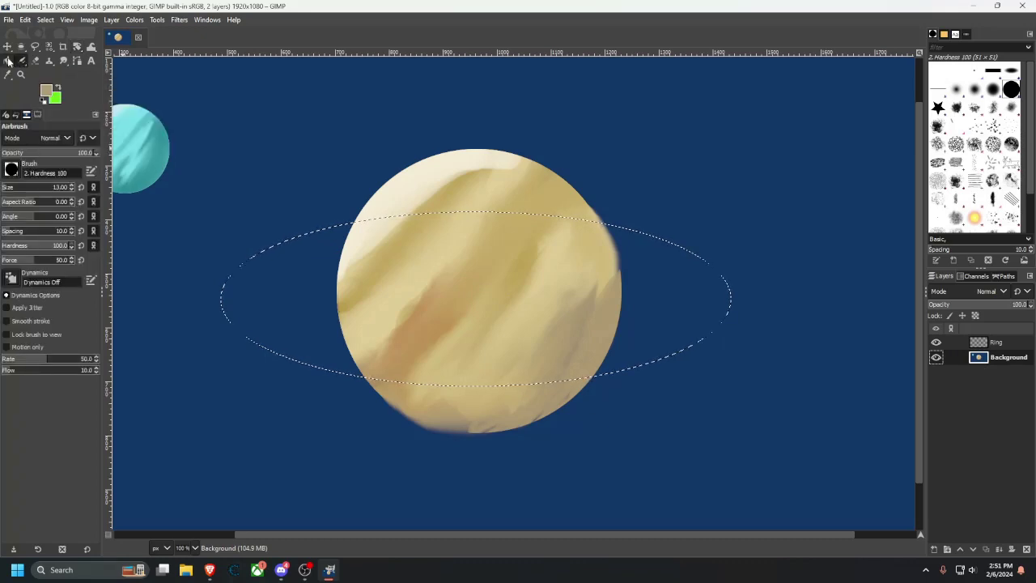
pyautogui.click(8, 74)
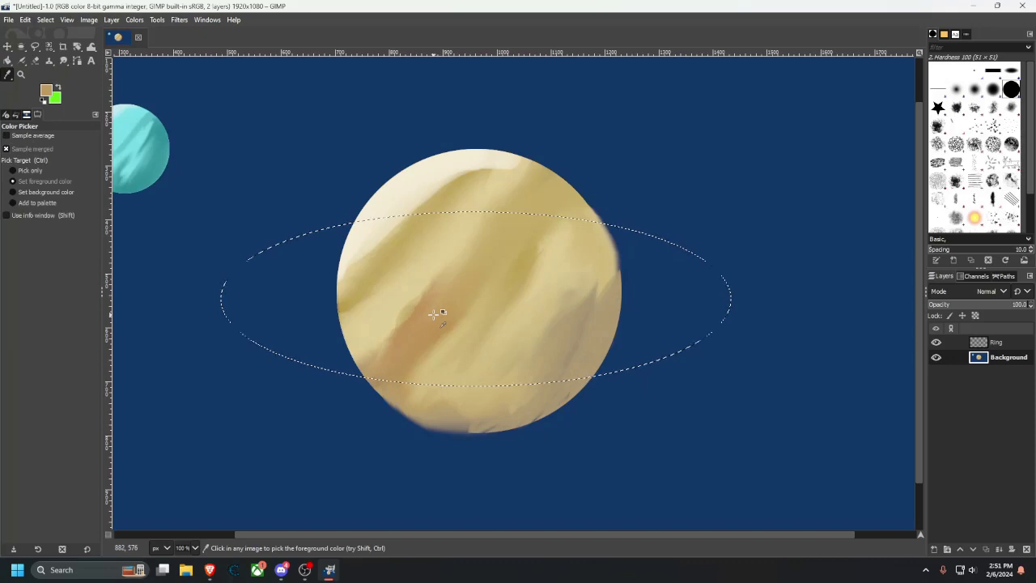
pyautogui.click(976, 345)
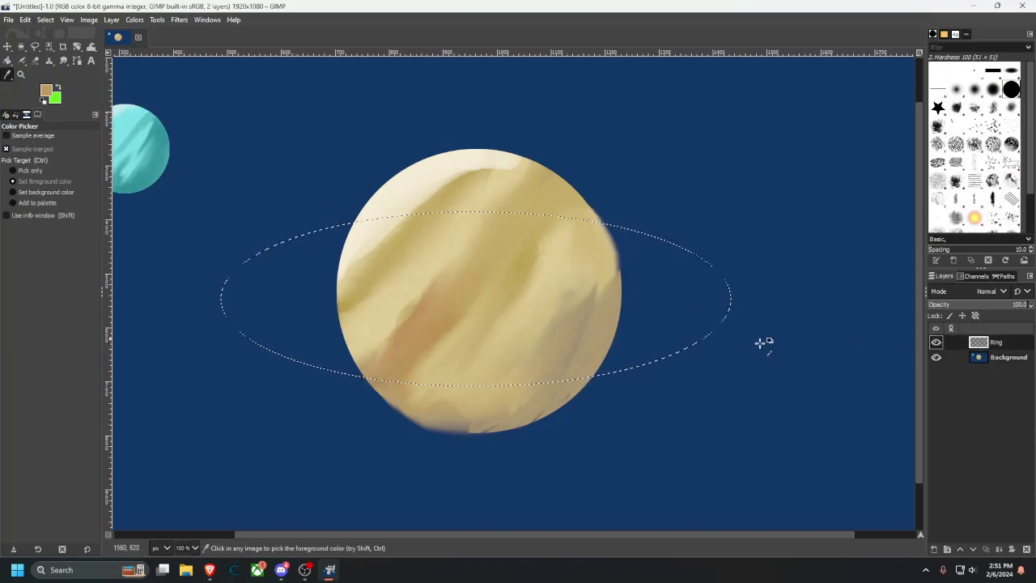
pyautogui.click(25, 62)
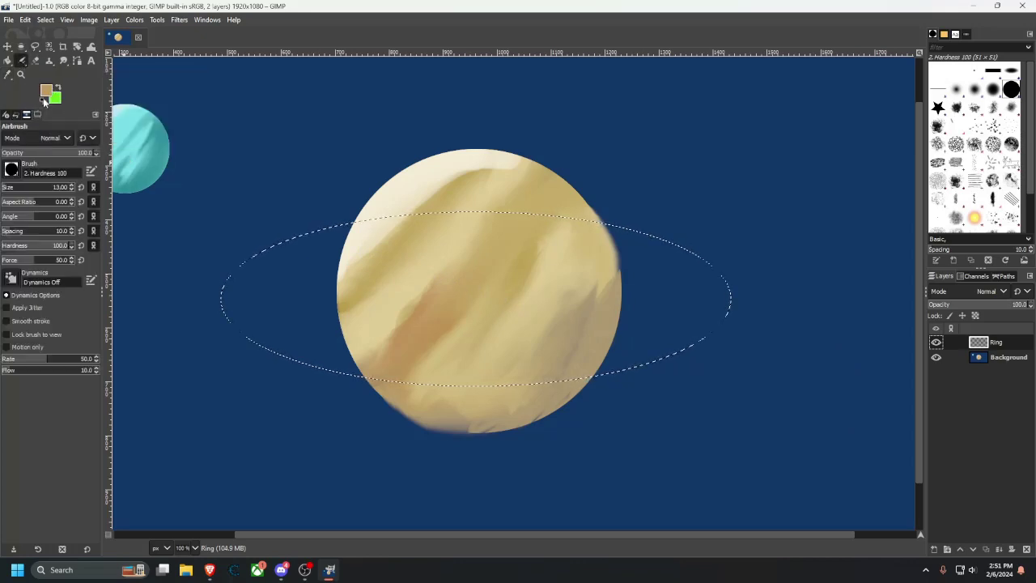
pyautogui.click(46, 91)
pyautogui.moveTo(110, 126); pyautogui.dragTo(122, 106)
pyautogui.click(196, 247)
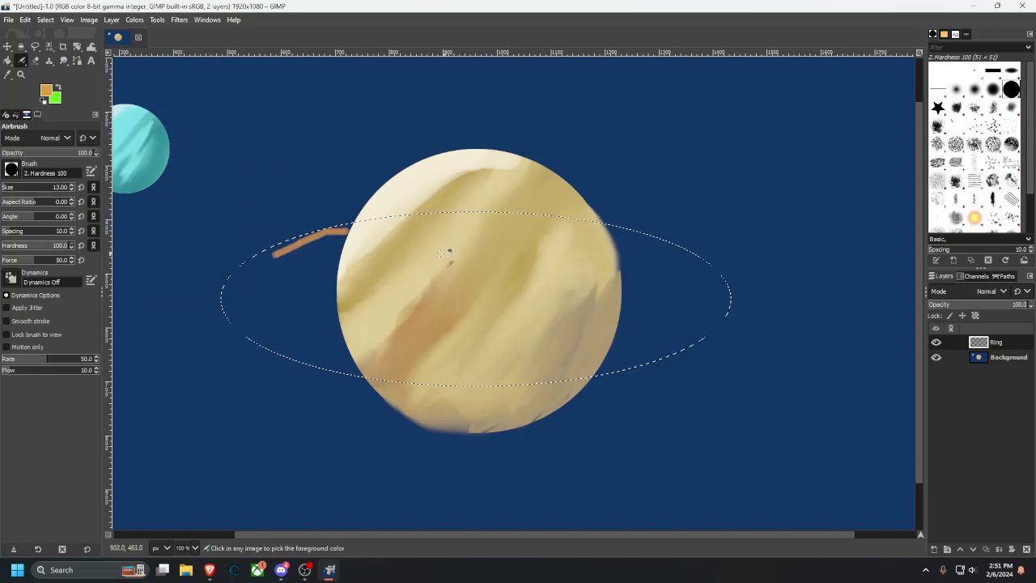
# Undo the thin orange stroke, set the airbrush size to 114 and paint an orange ring band along the inside of the elliptical selection.
pyautogui.hotkey('ctrl', 'z')
pyautogui.click(72, 187)
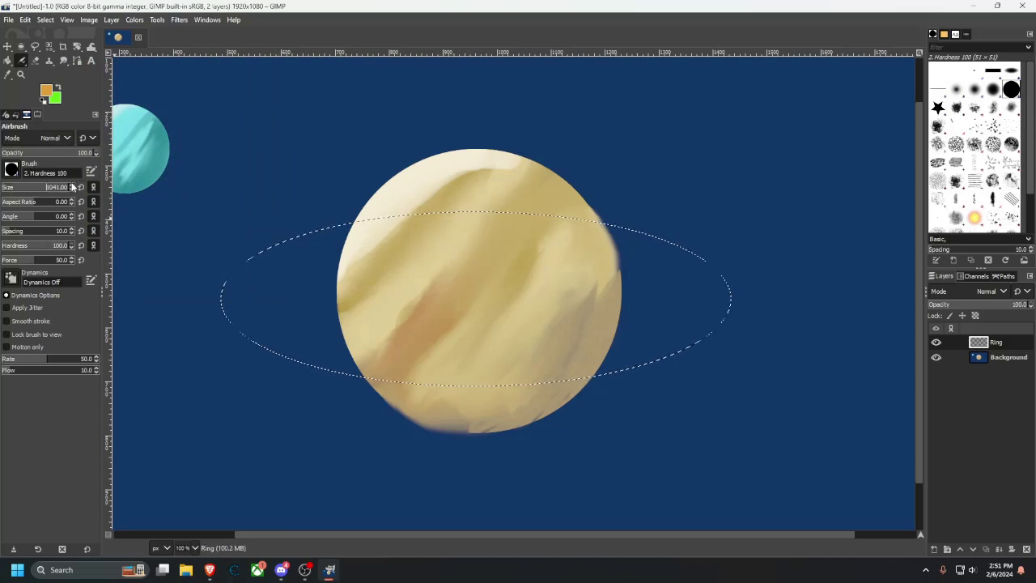
pyautogui.moveTo(72, 187); pyautogui.dragTo(18, 188)
pyautogui.moveTo(328, 239); pyautogui.dragTo(243, 277)
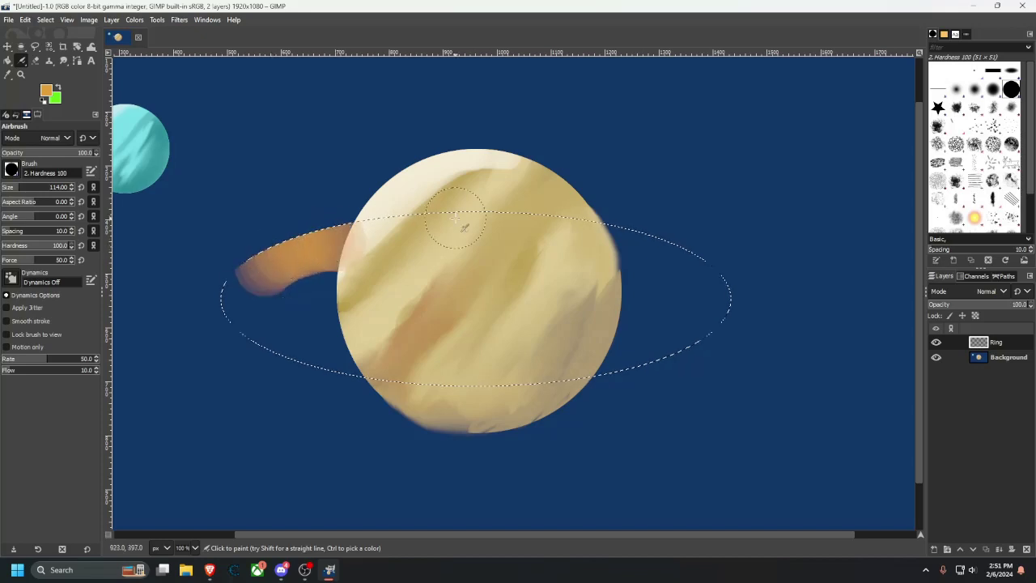
pyautogui.hotkey('ctrl', 'z')
pyautogui.moveTo(335, 240)
pyautogui.mouseDown()
pyautogui.moveTo(235, 292)
pyautogui.moveTo(238, 319)
pyautogui.moveTo(267, 342)
pyautogui.moveTo(393, 383)
pyautogui.moveTo(484, 390)
pyautogui.moveTo(703, 376)
pyautogui.moveTo(590, 391)
pyautogui.moveTo(723, 332)
pyautogui.moveTo(730, 285)
pyautogui.moveTo(623, 231)
pyautogui.mouseUp()
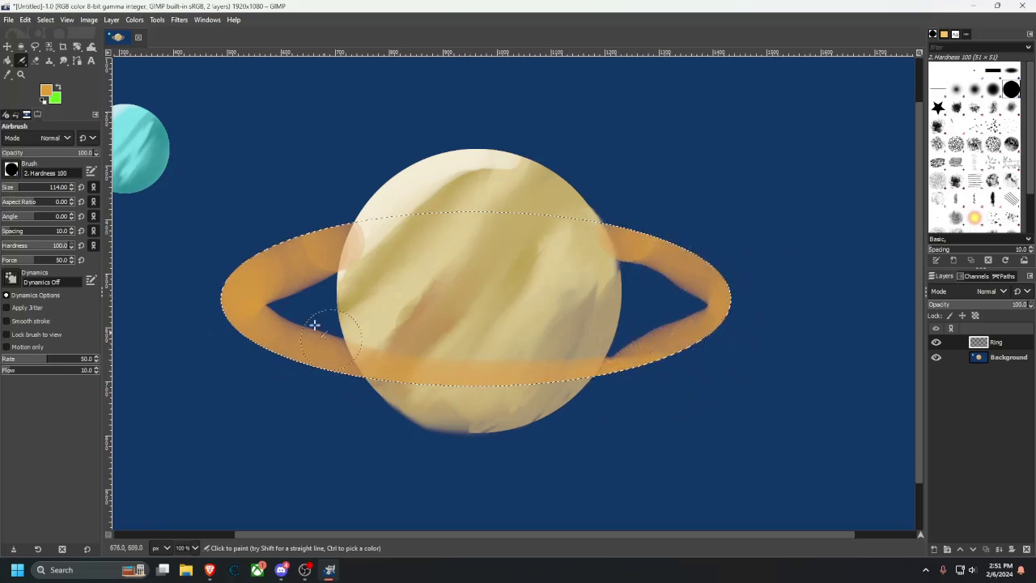
# Erase the orange paint that crosses the front and edges of the large planet.
pyautogui.hotkey('shift', 'e')
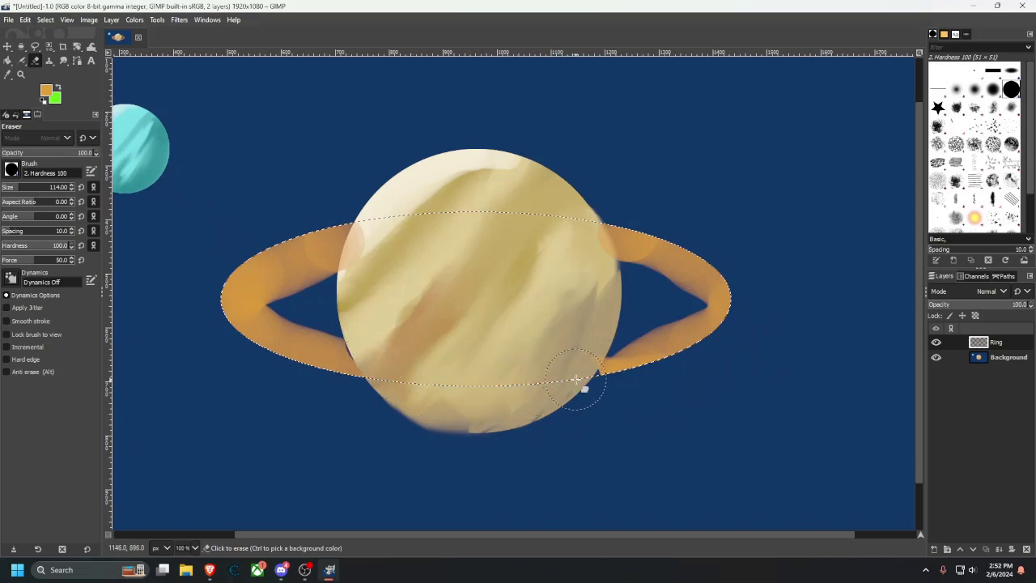
pyautogui.click(533, 383)
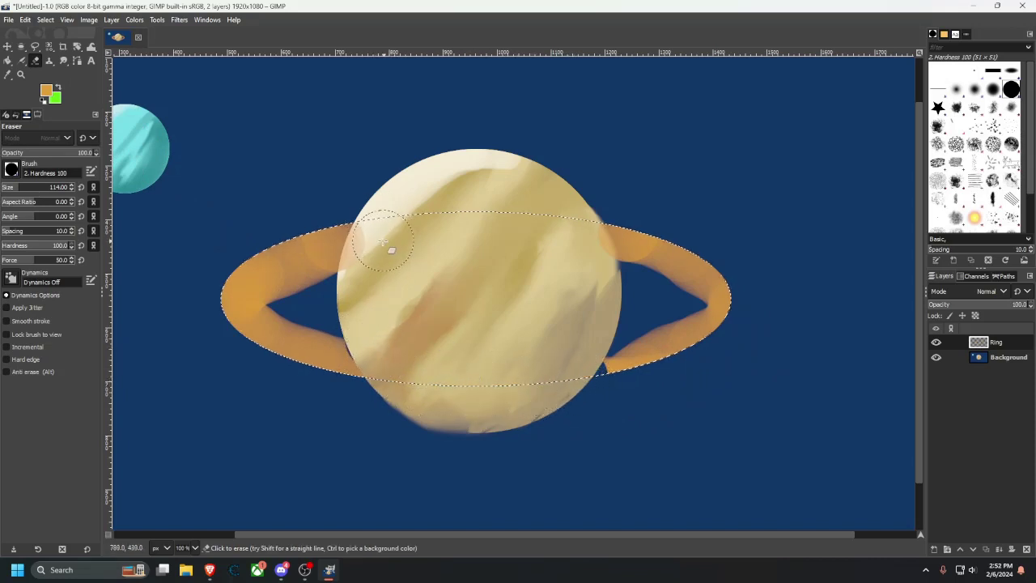
pyautogui.moveTo(383, 242)
pyautogui.mouseDown()
pyautogui.moveTo(440, 287)
pyautogui.moveTo(437, 271)
pyautogui.moveTo(376, 278)
pyautogui.moveTo(380, 252)
pyautogui.mouseUp()
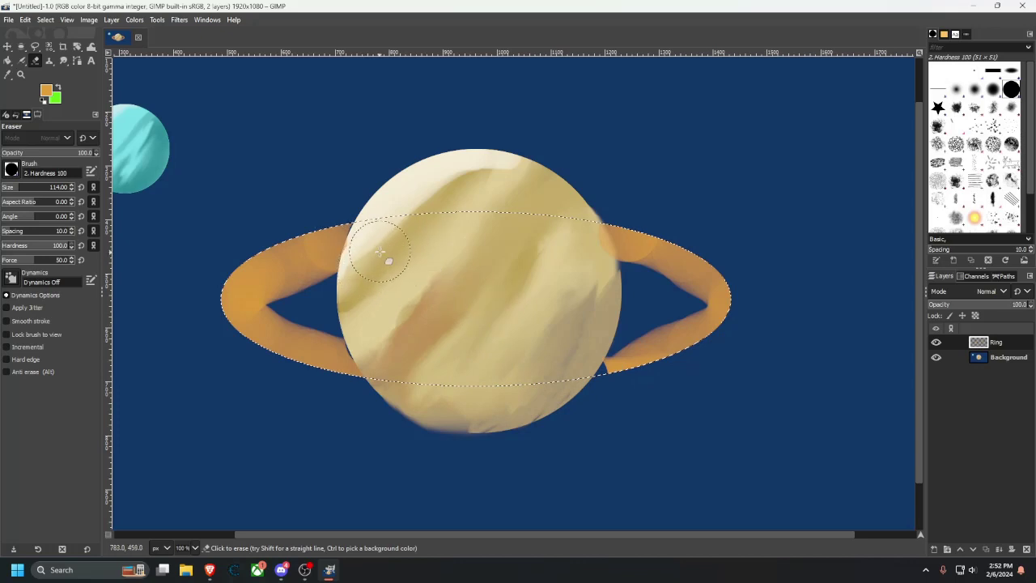
# Subtract an inner ellipse of 736 × 276 px at position 591, 411 from the elliptical selection to leave a ring-shaped area.
pyautogui.click(23, 46)
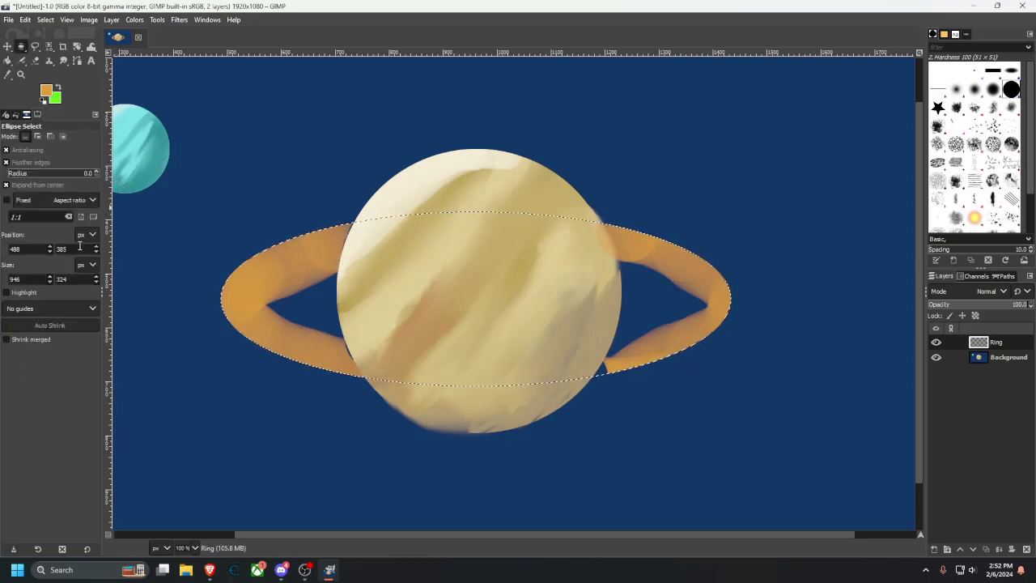
pyautogui.click(51, 136)
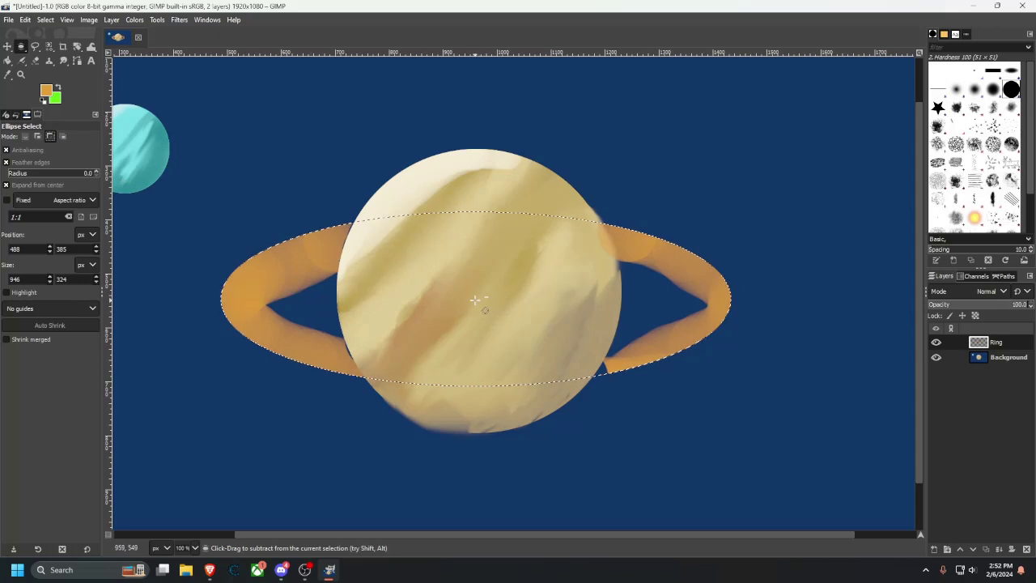
pyautogui.moveTo(286, 231); pyautogui.dragTo(673, 375)
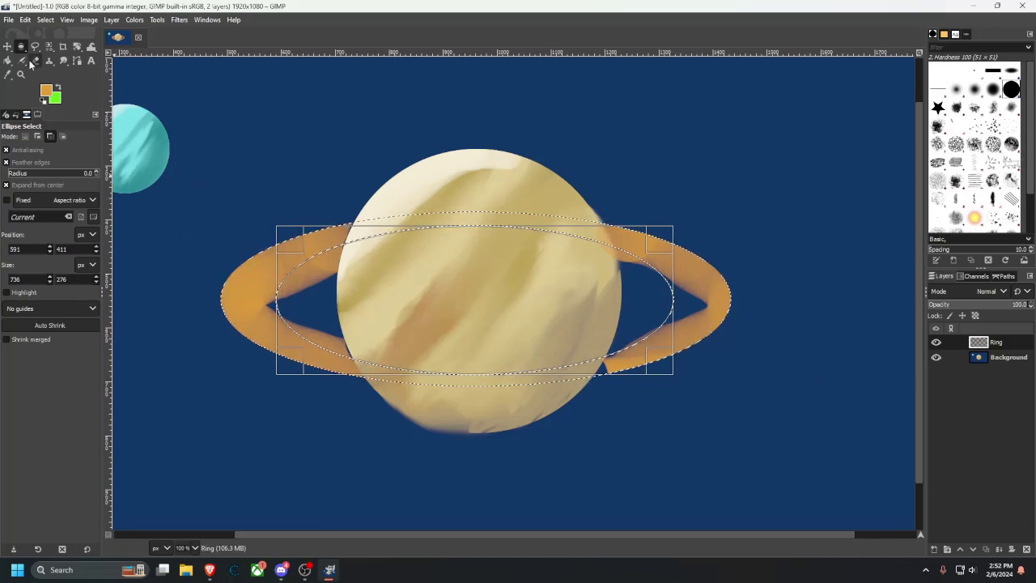
# Airbrush solid orange across both sides of the ring-shaped selection outside the planet.
pyautogui.press('a')
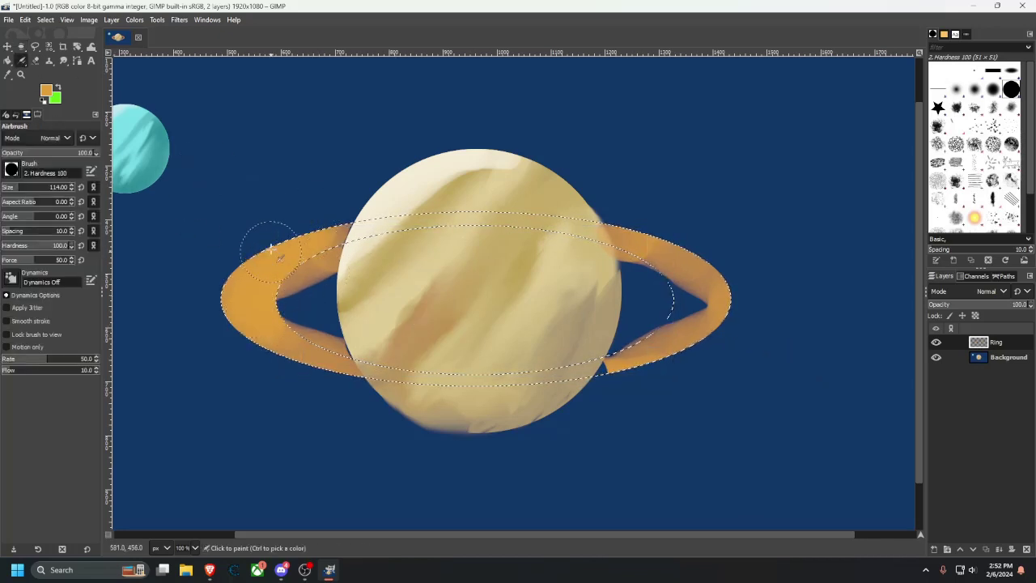
pyautogui.click(331, 231)
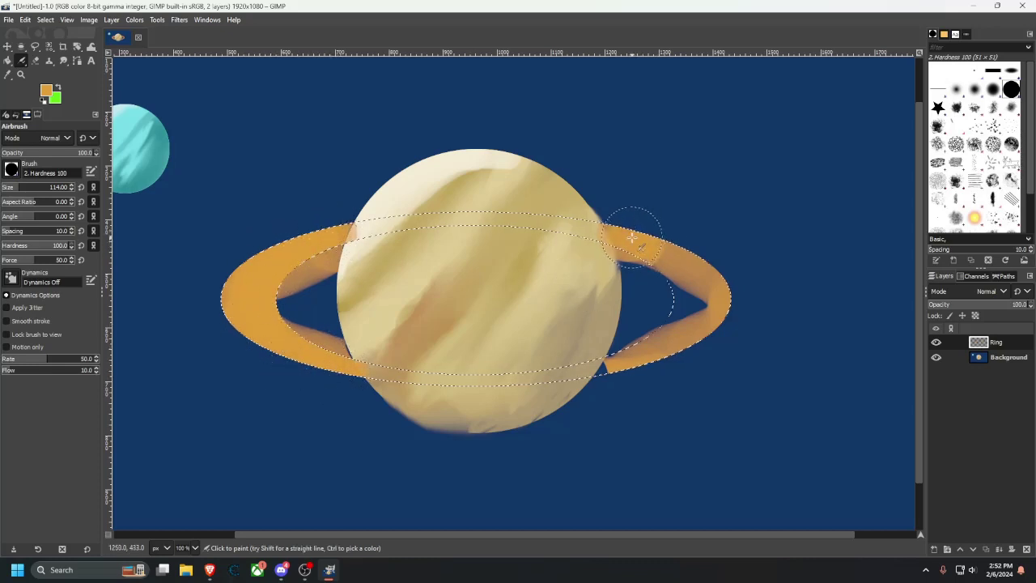
pyautogui.moveTo(630, 237)
pyautogui.mouseDown()
pyautogui.moveTo(699, 289)
pyautogui.moveTo(692, 306)
pyautogui.mouseUp()
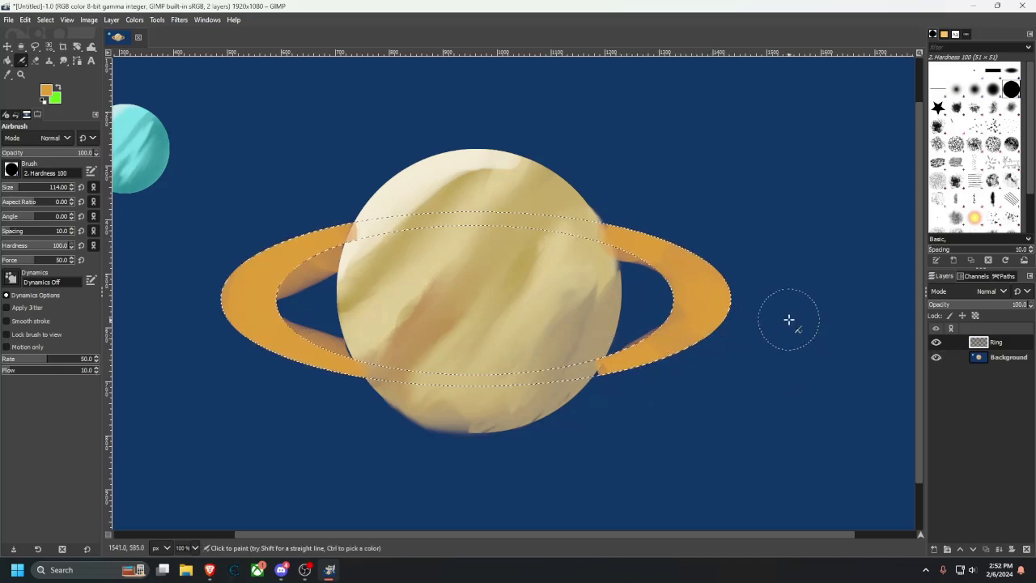
# Cut the selected ring band and remove the Ring layer with its leftover paint.
pyautogui.hotkey('ctrl', 'x')
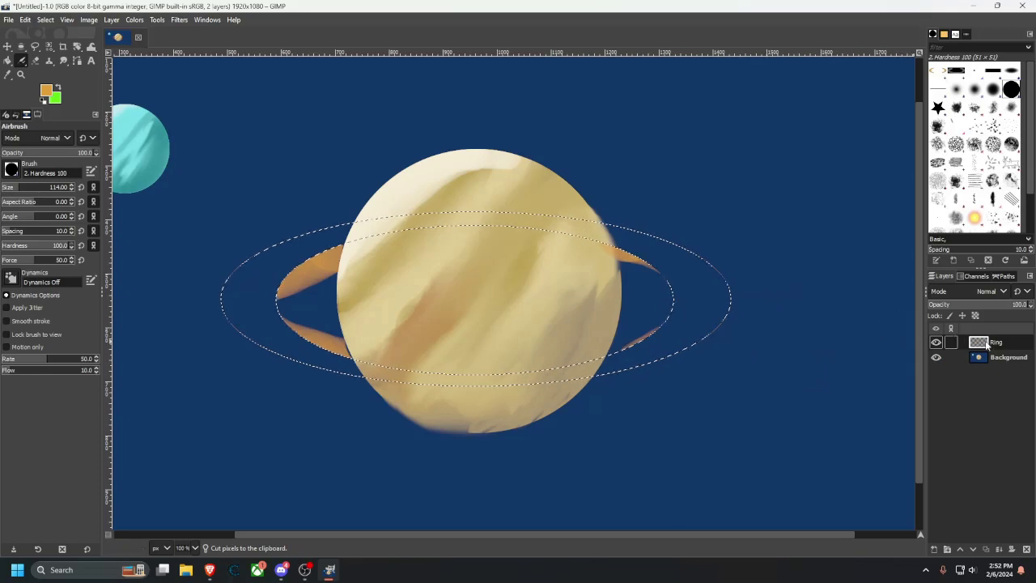
pyautogui.rightClick(962, 344)
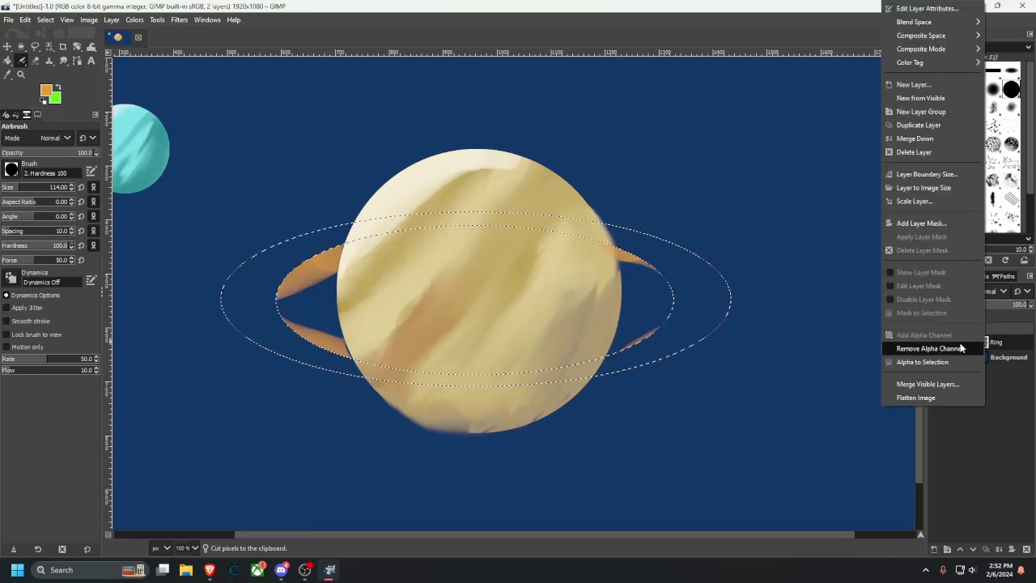
pyautogui.click(927, 140)
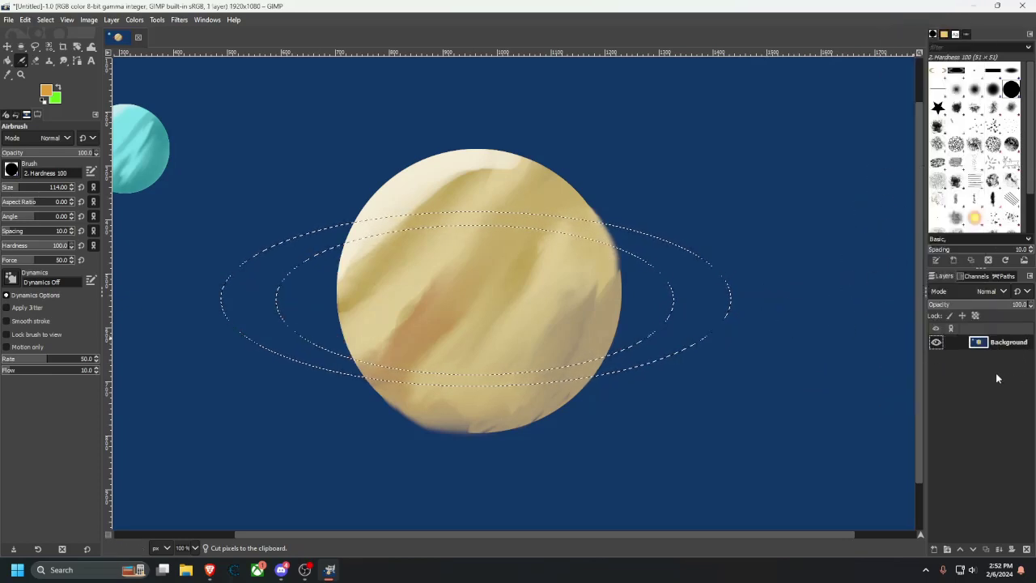
# Create a new 1920 × 1080 px transparent layer named Ring and paste the cut ring as a floating selection.
pyautogui.rightClick(976, 343)
pyautogui.click(937, 84)
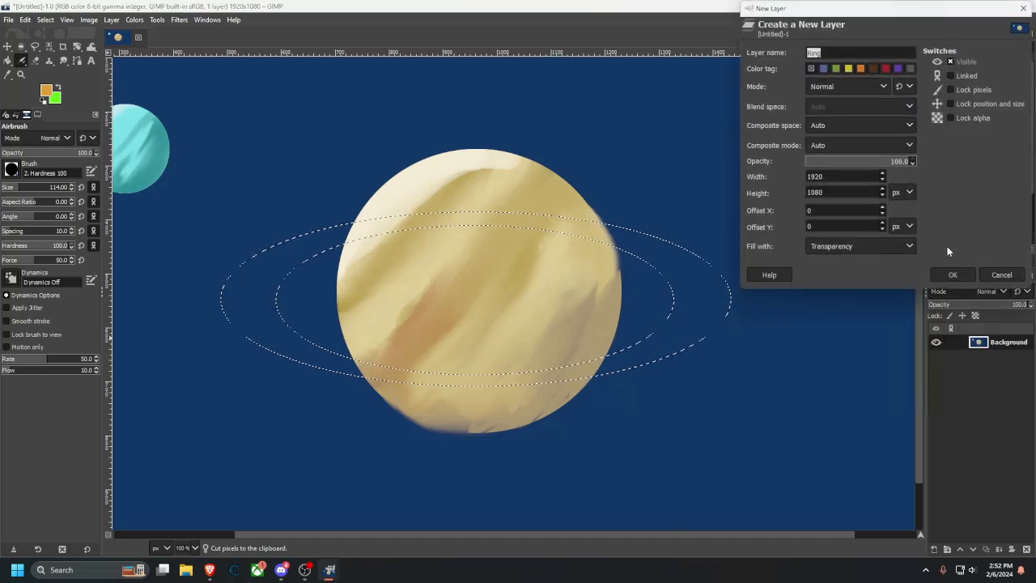
pyautogui.click(958, 277)
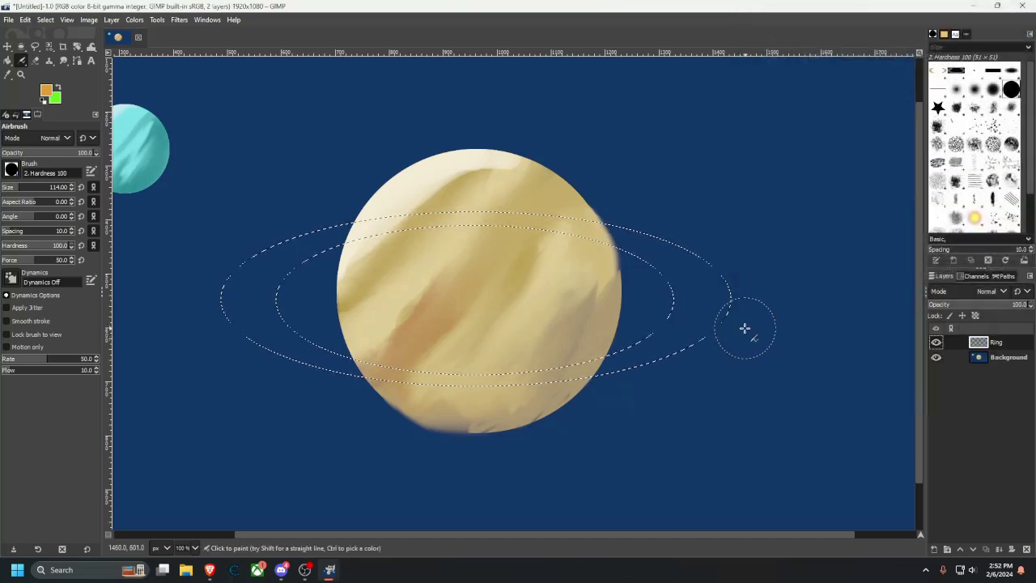
pyautogui.hotkey('ctrl', 'v')
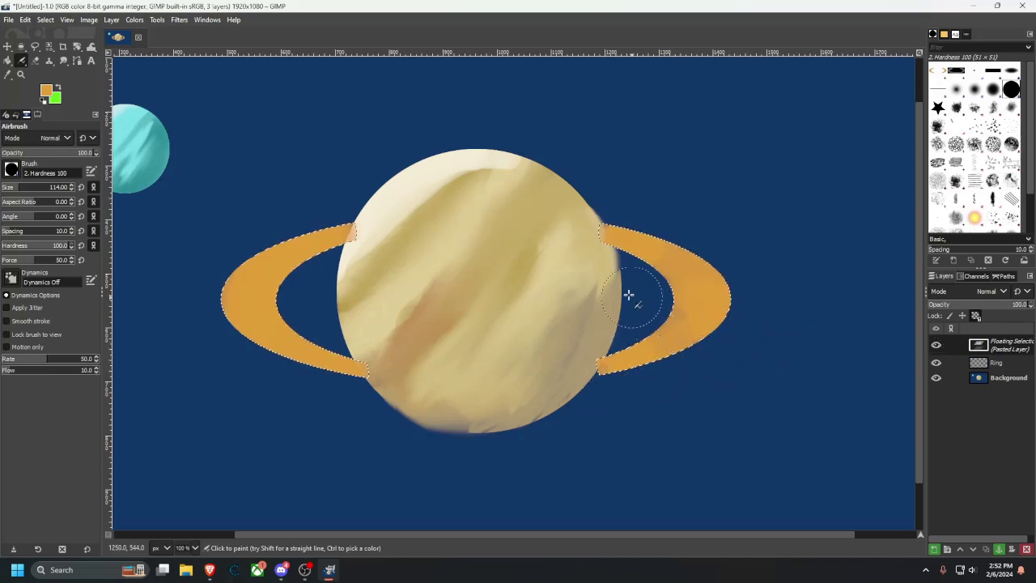
# Rotate the pasted ring by -42.48° about the centre 961, 547 px so it tilts diagonally around the planet.
pyautogui.moveTo(584, 272)
pyautogui.mouseDown()
pyautogui.moveTo(562, 273)
pyautogui.moveTo(600, 231)
pyautogui.mouseUp()
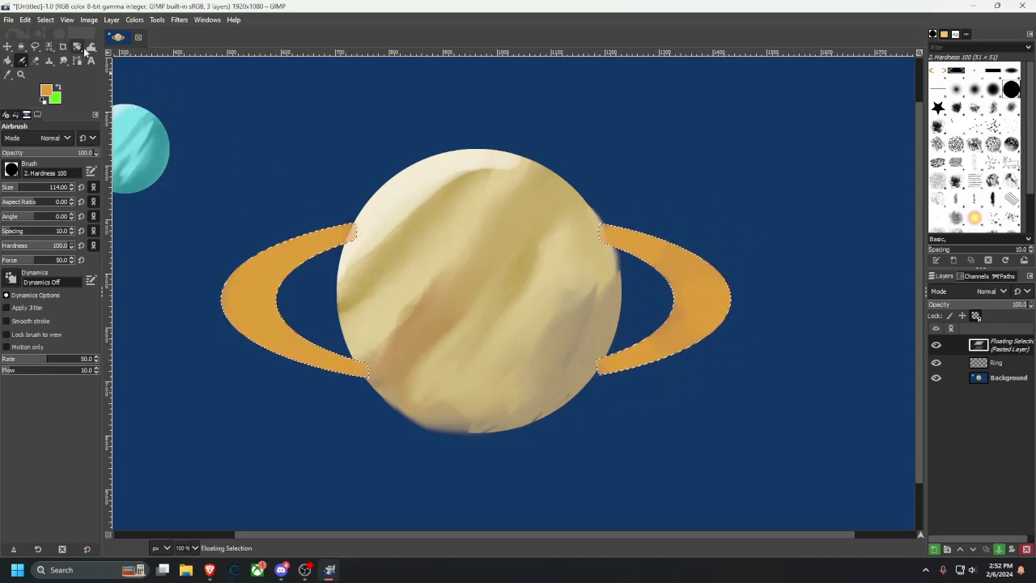
pyautogui.click(78, 46)
pyautogui.click(247, 288)
pyautogui.moveTo(229, 304); pyautogui.dragTo(277, 484)
pyautogui.moveTo(277, 484); pyautogui.dragTo(283, 486)
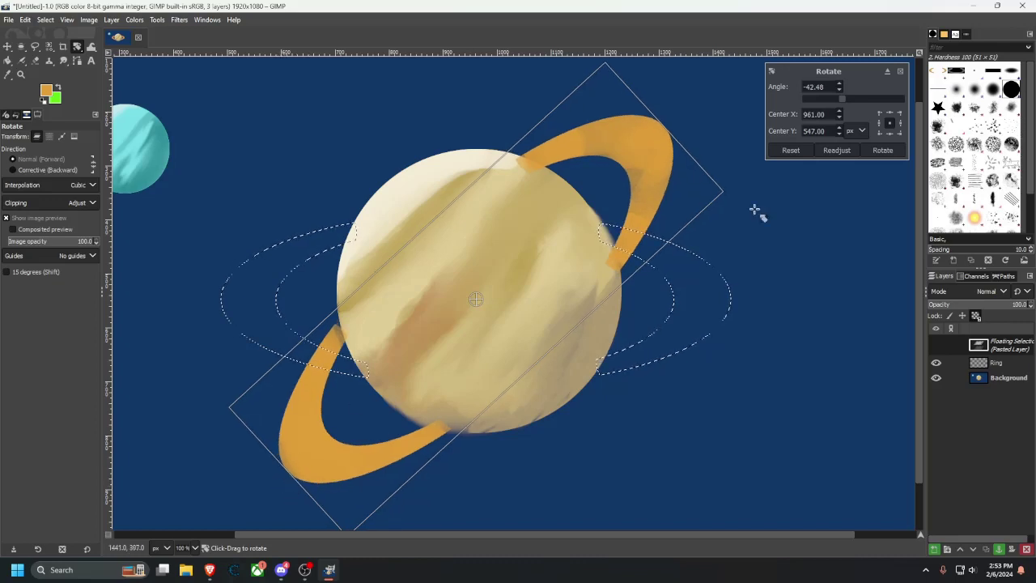
pyautogui.click(846, 151)
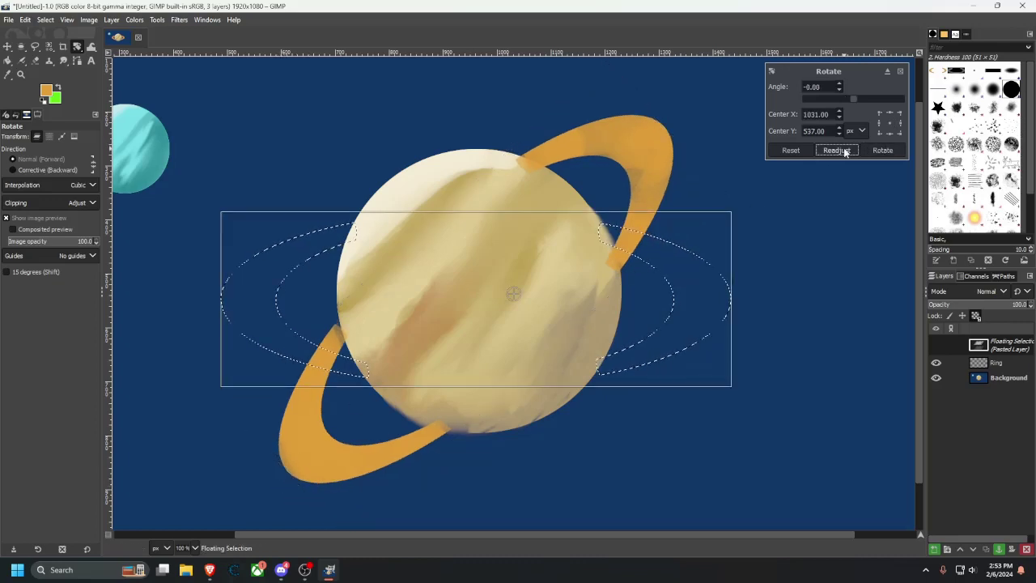
pyautogui.hotkey('ctrl', 'z')
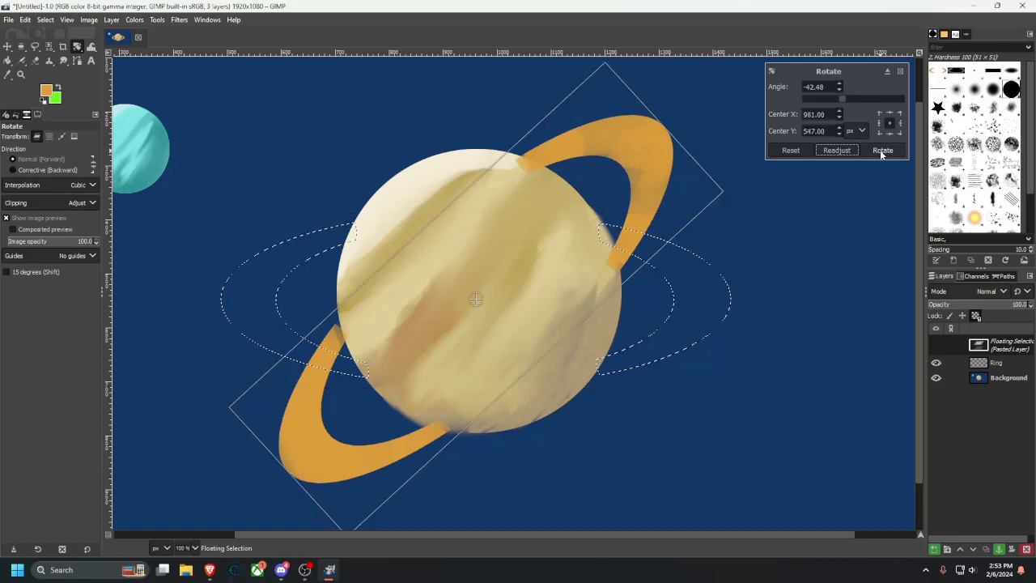
pyautogui.click(883, 152)
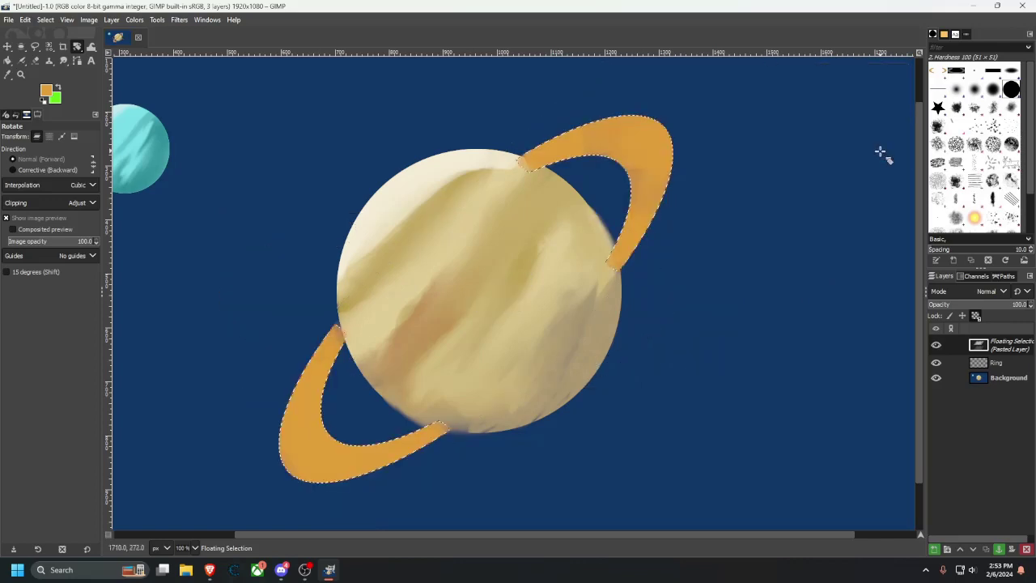
# Change the foreground colour to a pale, desaturated peach for the ring's highlight.
pyautogui.press('space')
pyautogui.press('space')
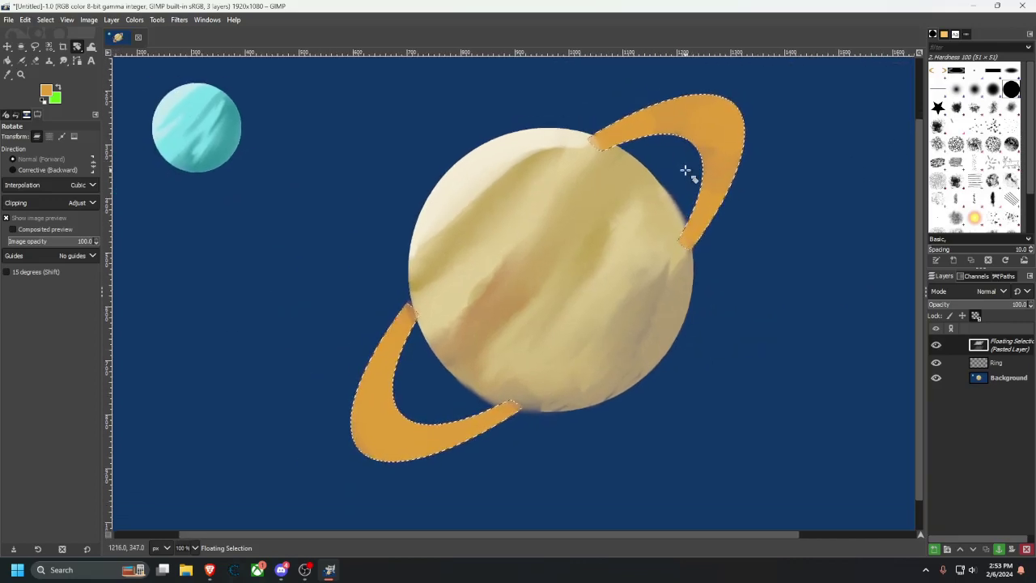
pyautogui.scroll(4, 518, 210)
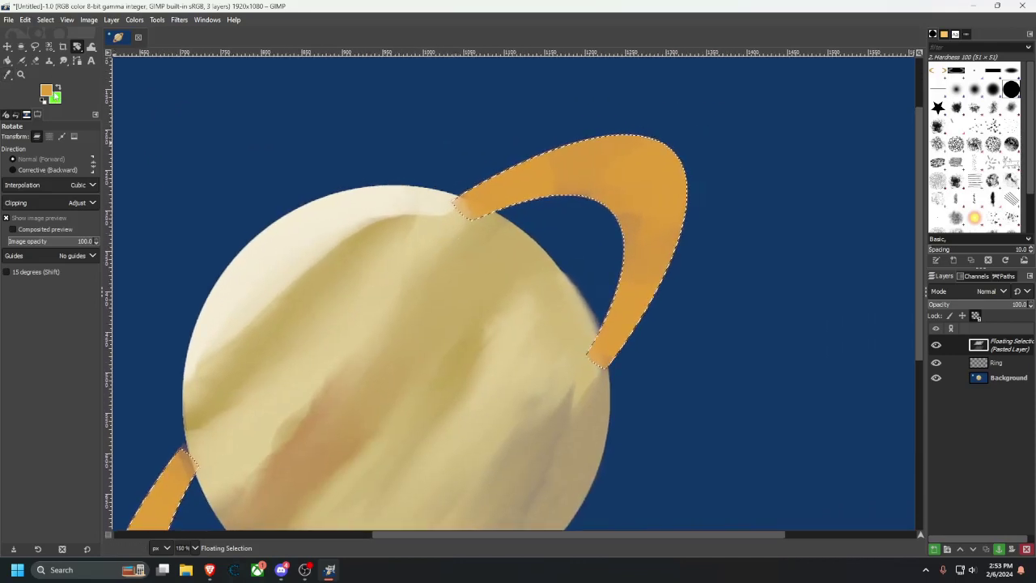
pyautogui.click(44, 95)
pyautogui.moveTo(119, 119); pyautogui.dragTo(88, 95)
pyautogui.click(189, 247)
# Set the airbrush size to 21 and paint a pale highlight along the upper outer edge of the ring's upper loop, undoing unsuitable strokes.
pyautogui.scroll(-6, 359, 195)
pyautogui.hscroll(-4, 359, 195)
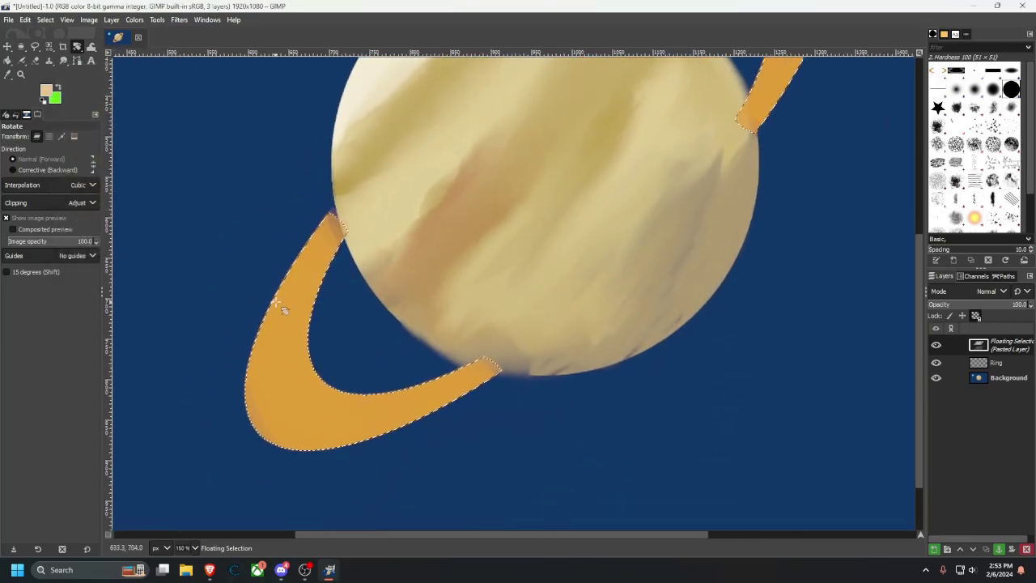
pyautogui.click(21, 60)
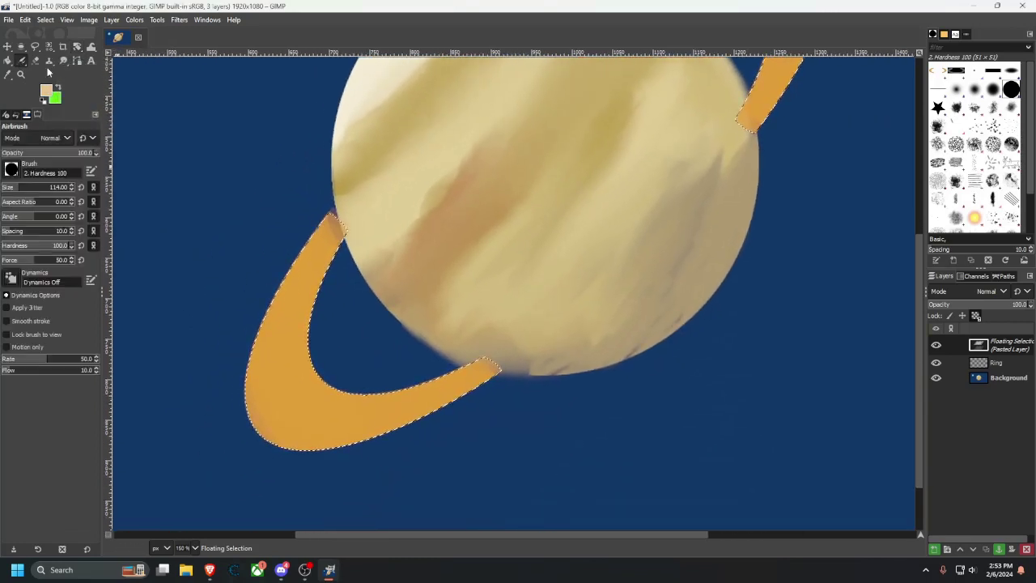
pyautogui.scroll(5, 342, 232)
pyautogui.hscroll(2, 475, 237)
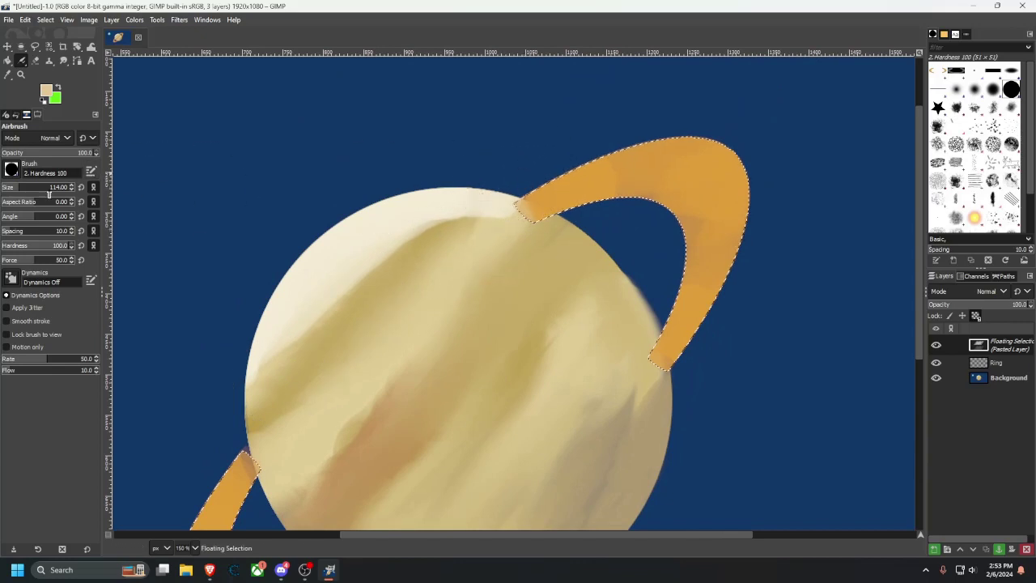
pyautogui.click(16, 188)
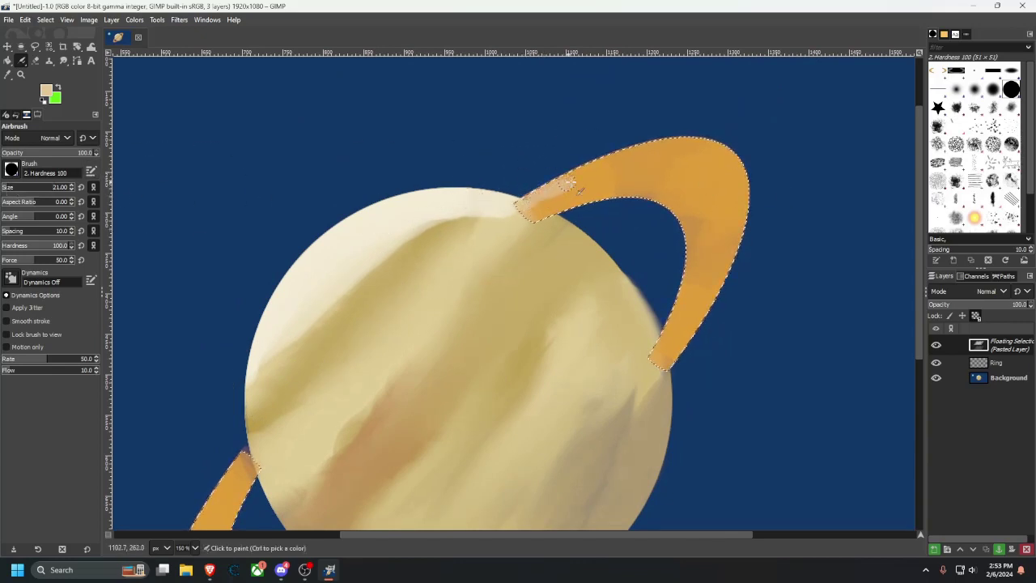
pyautogui.moveTo(570, 182); pyautogui.dragTo(604, 167)
pyautogui.hotkey('ctrl', 'z')
pyautogui.moveTo(526, 203)
pyautogui.mouseDown()
pyautogui.moveTo(670, 132)
pyautogui.moveTo(642, 151)
pyautogui.moveTo(668, 139)
pyautogui.moveTo(569, 167)
pyautogui.mouseUp()
pyautogui.hotkey('ctrl', 'z')
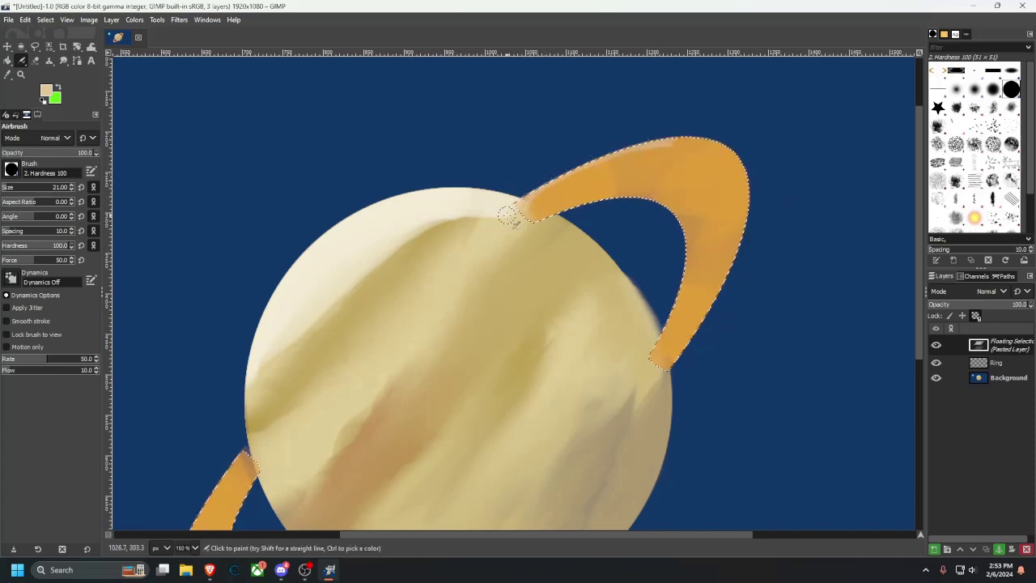
pyautogui.moveTo(507, 215); pyautogui.dragTo(674, 138)
pyautogui.hotkey('ctrl', 'z')
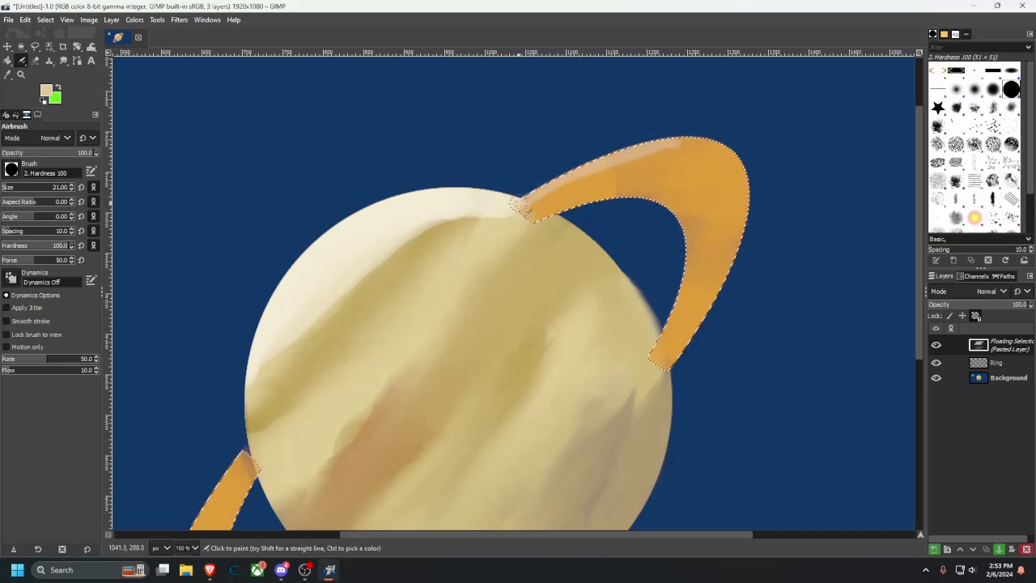
# Smudge the pale highlight into the orange along the outer edge of the ring's upper loop.
pyautogui.press('s')
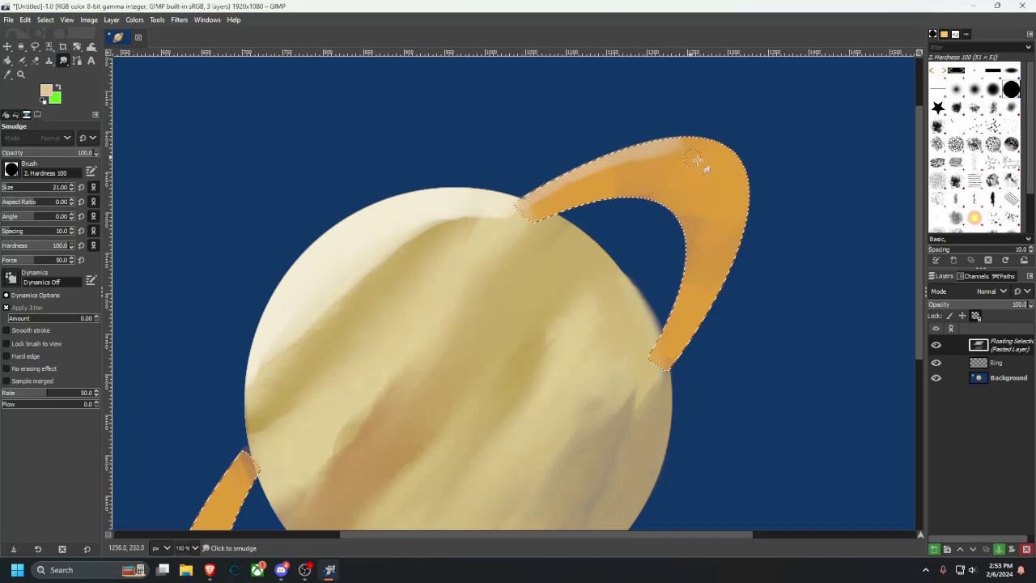
pyautogui.moveTo(696, 161); pyautogui.dragTo(592, 178)
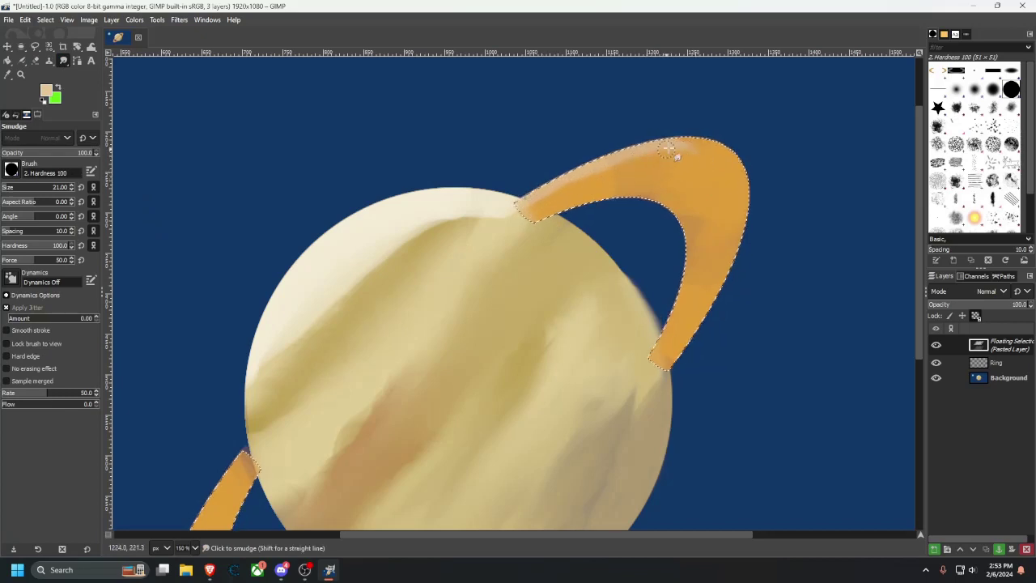
pyautogui.moveTo(712, 157); pyautogui.dragTo(583, 174)
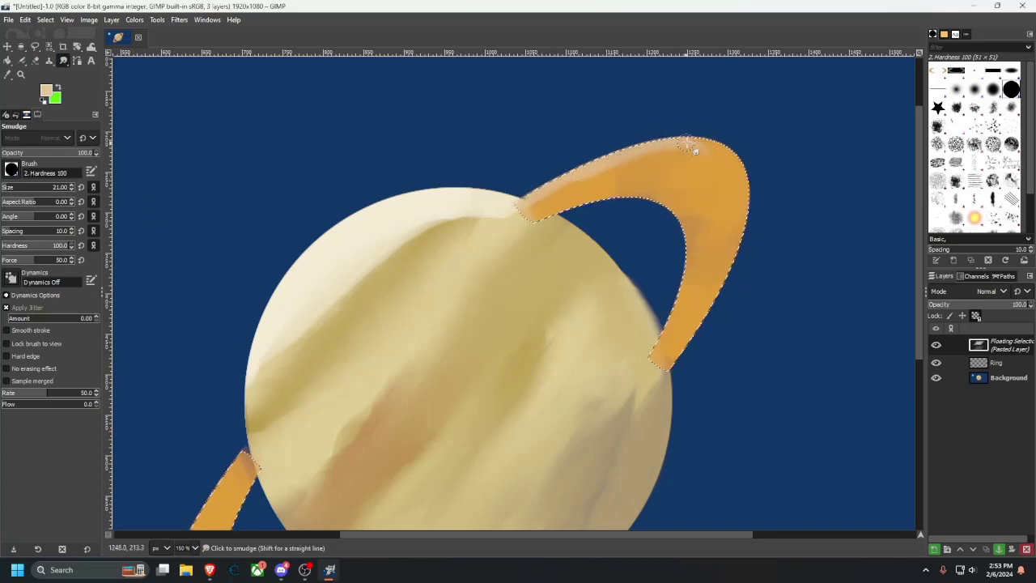
pyautogui.moveTo(686, 143)
pyautogui.mouseDown()
pyautogui.moveTo(648, 148)
pyautogui.moveTo(717, 139)
pyautogui.moveTo(640, 151)
pyautogui.mouseUp()
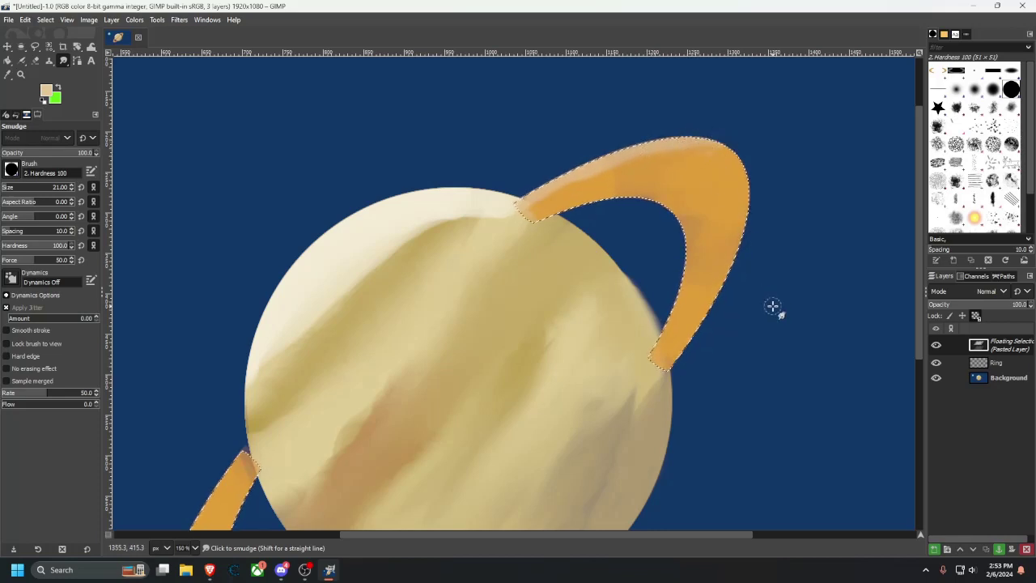
# Sample the ring's orange and darken the foreground colour to brown 79541c.
pyautogui.click(8, 74)
pyautogui.click(716, 203)
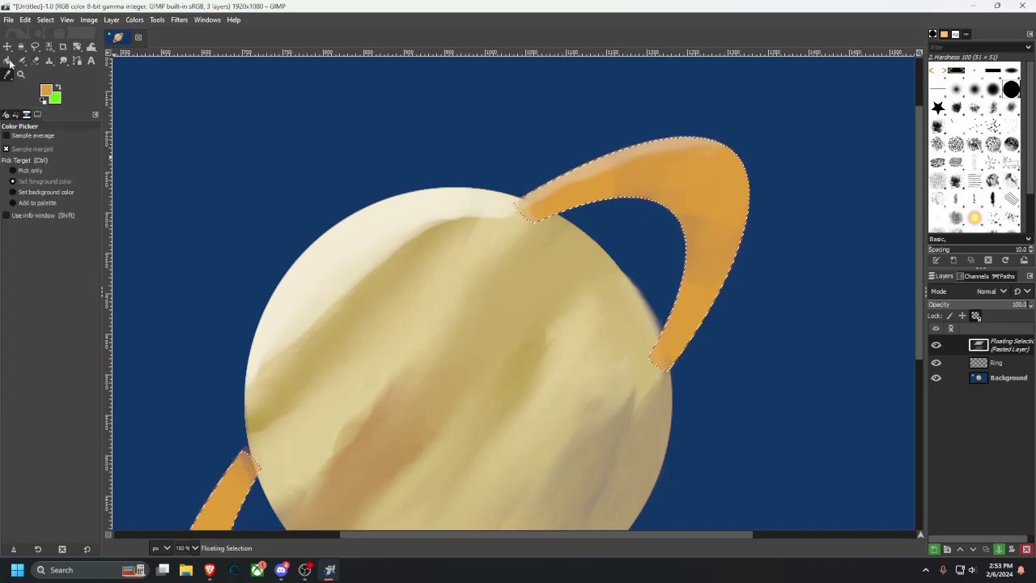
pyautogui.click(49, 89)
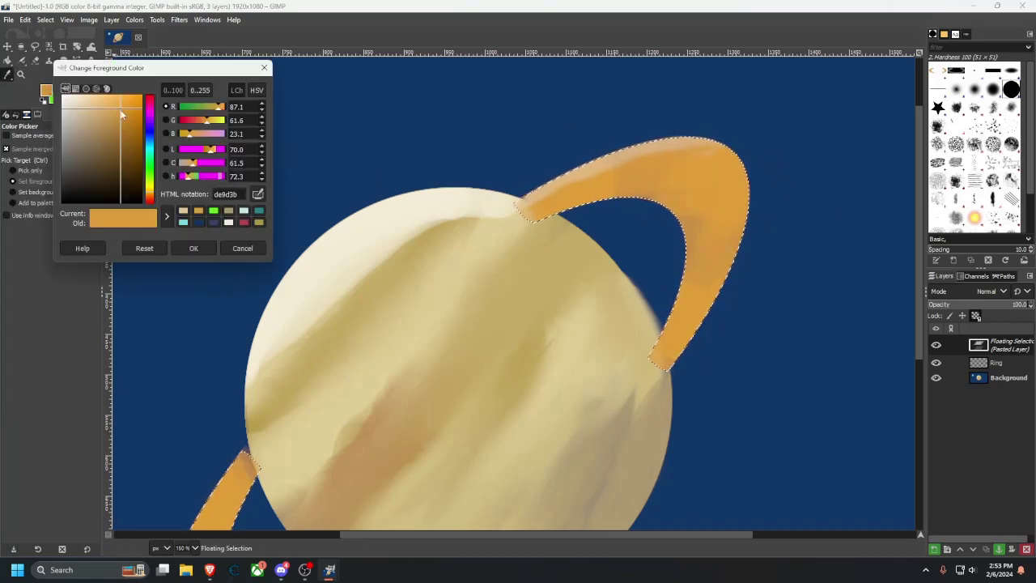
pyautogui.moveTo(122, 115); pyautogui.dragTo(123, 151)
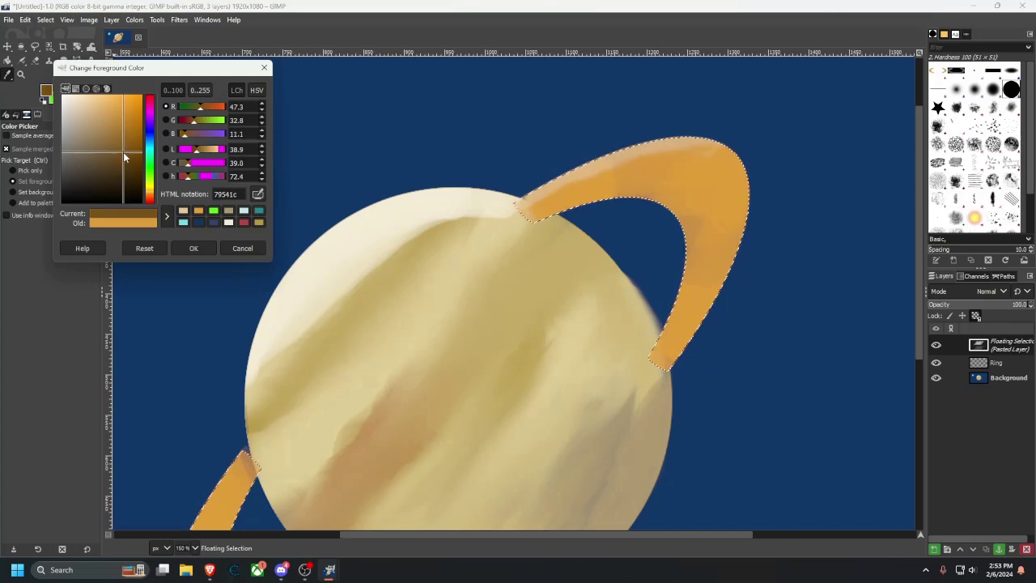
pyautogui.click(194, 248)
pyautogui.hscroll(5, 198, 266)
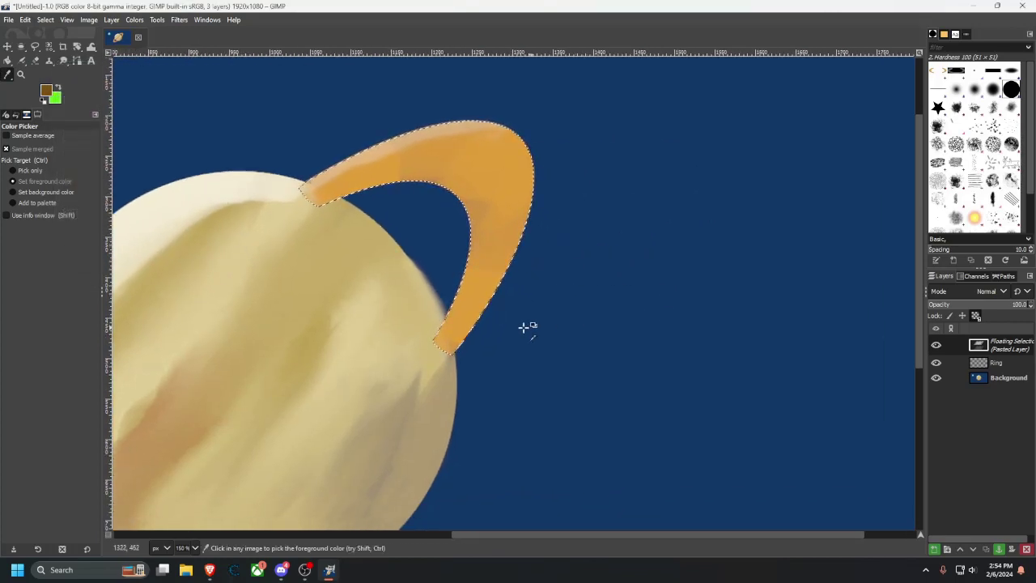
pyautogui.click(51, 94)
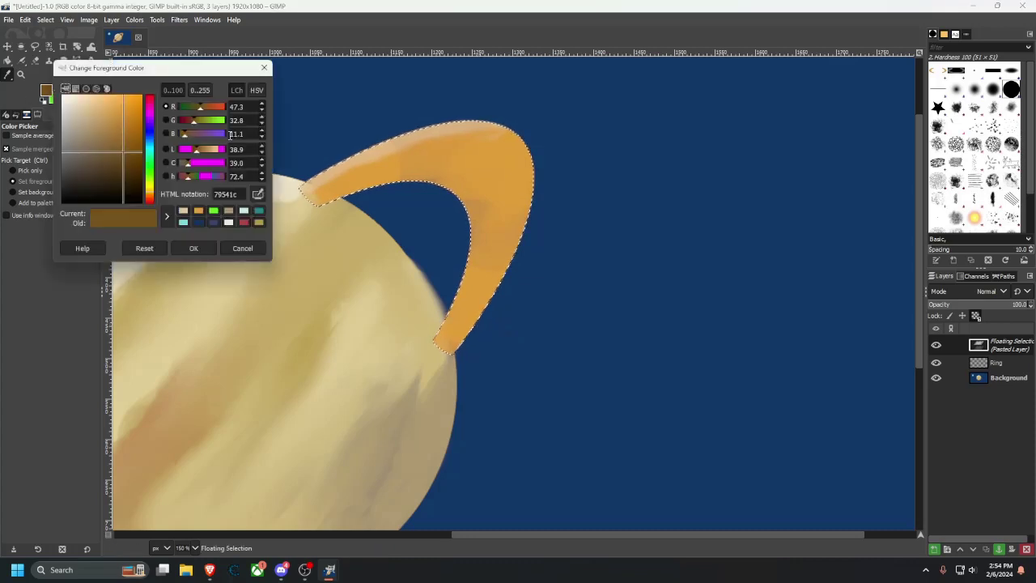
pyautogui.click(264, 68)
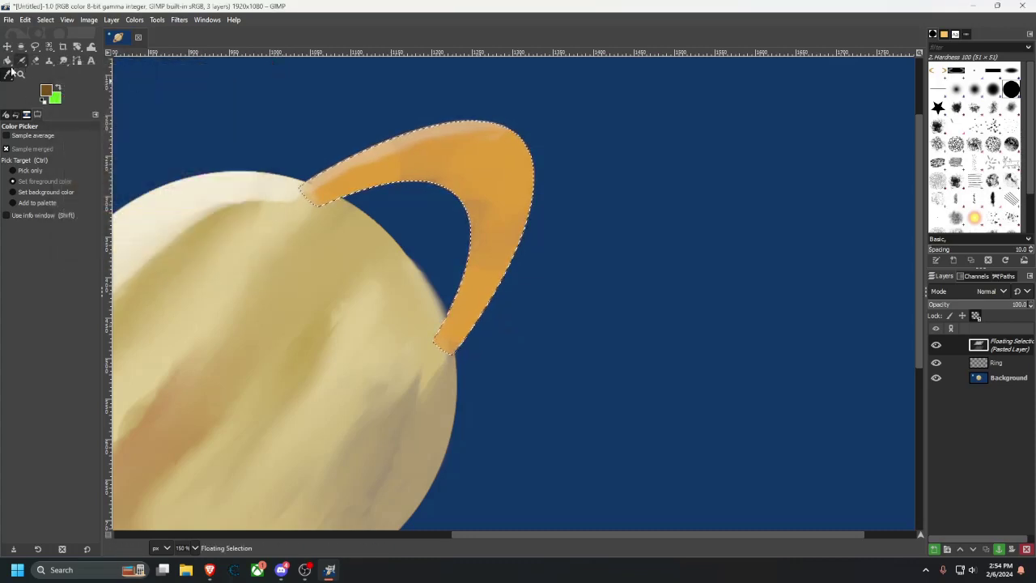
# Anchor the floating ring selection to the Ring layer.
pyautogui.click(980, 380)
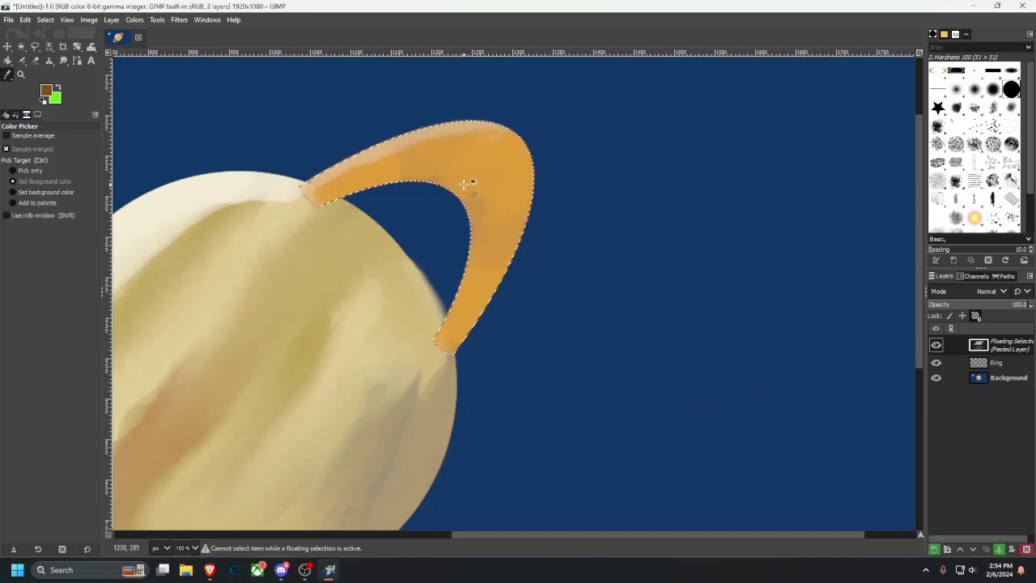
pyautogui.click(21, 46)
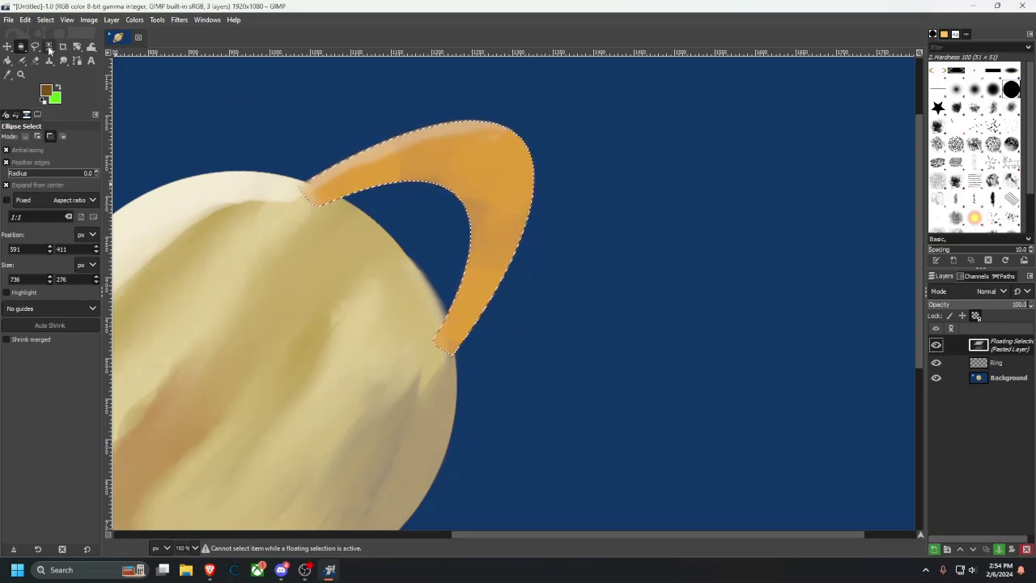
pyautogui.moveTo(319, 276); pyautogui.dragTo(629, 186)
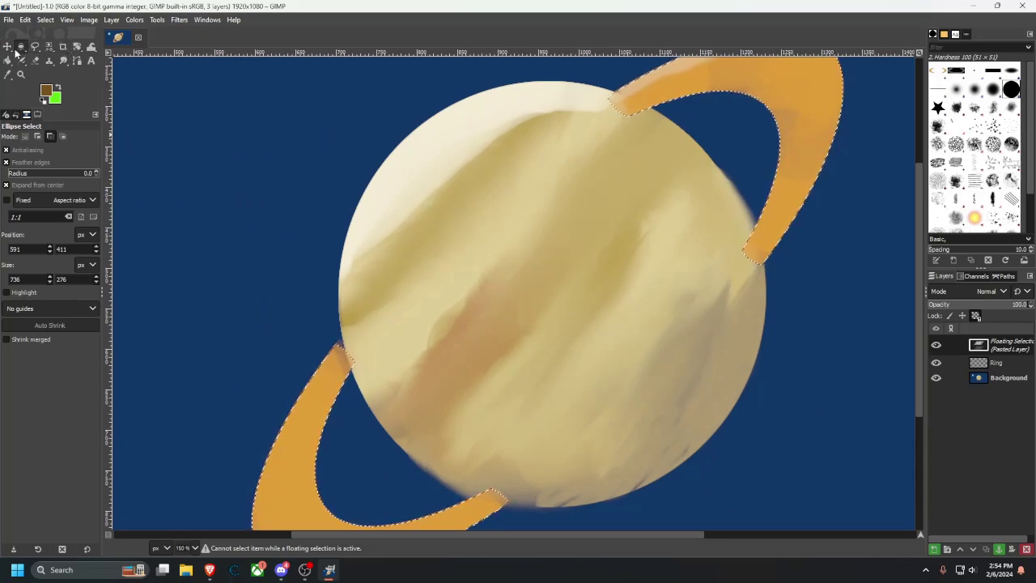
pyautogui.click(49, 47)
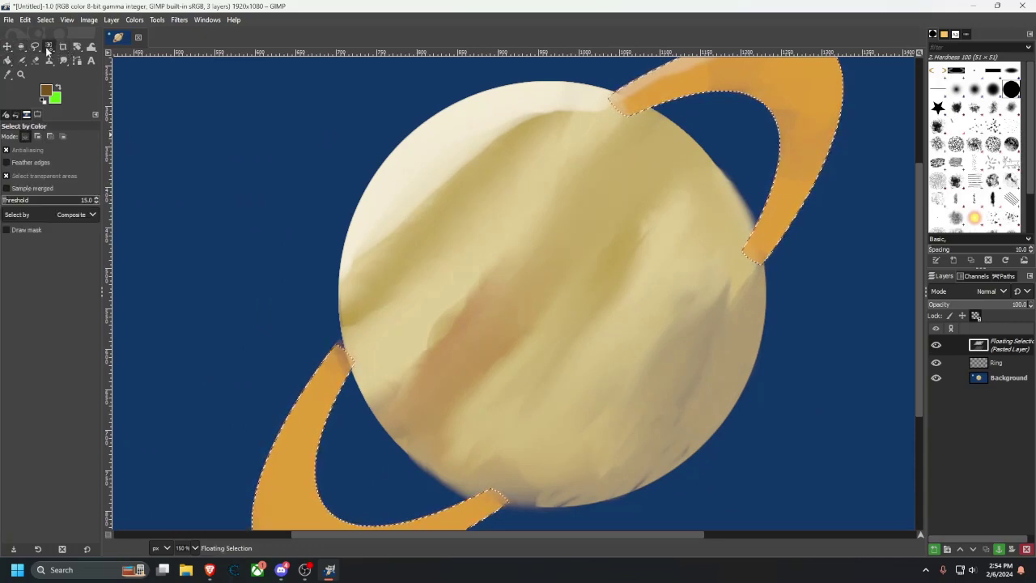
pyautogui.click(21, 47)
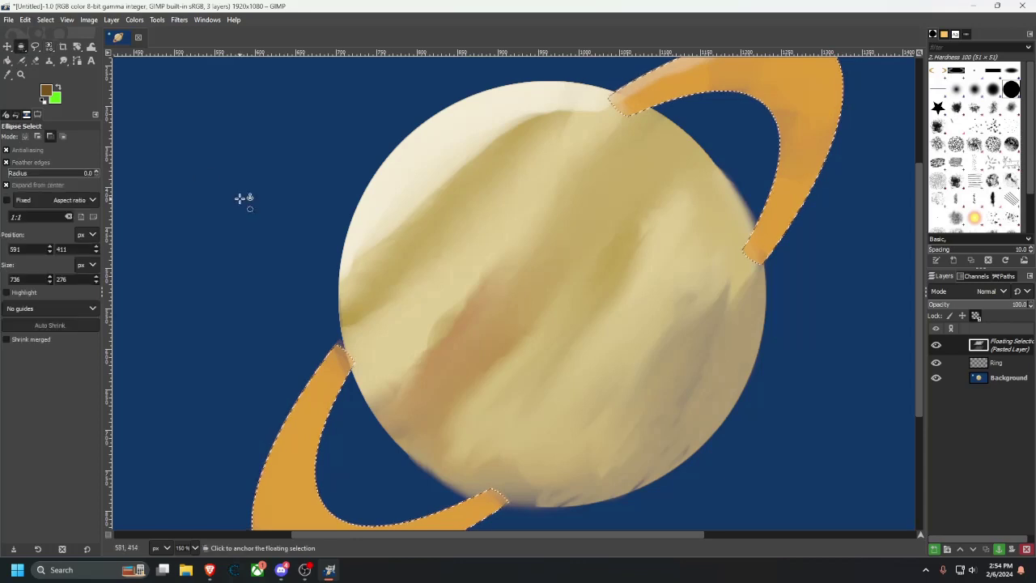
pyautogui.click(244, 199)
pyautogui.moveTo(600, 350); pyautogui.dragTo(559, 363)
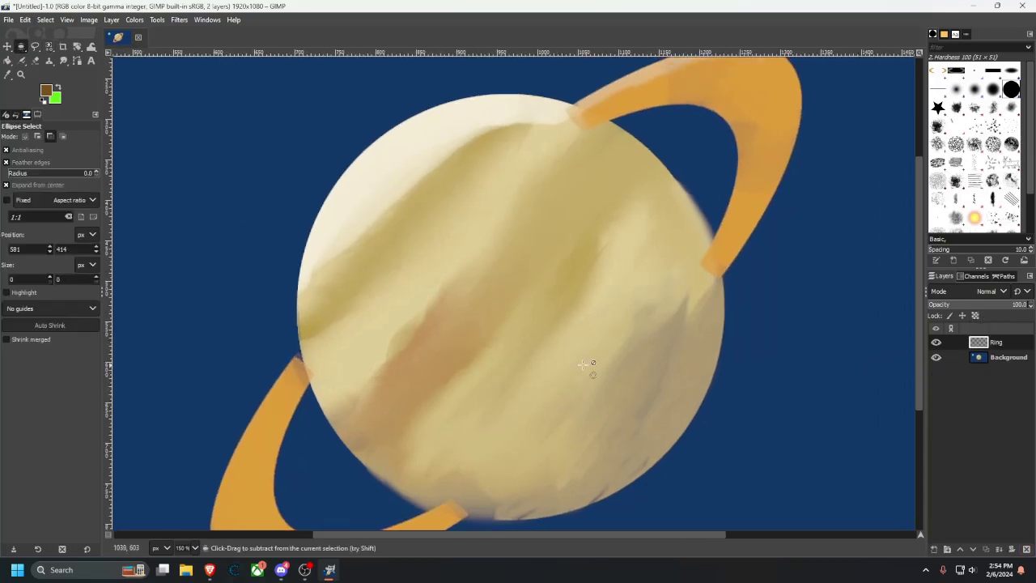
# Sample the dark blue of the background sky as the foreground colour, then make the Ring layer active.
pyautogui.click(935, 359)
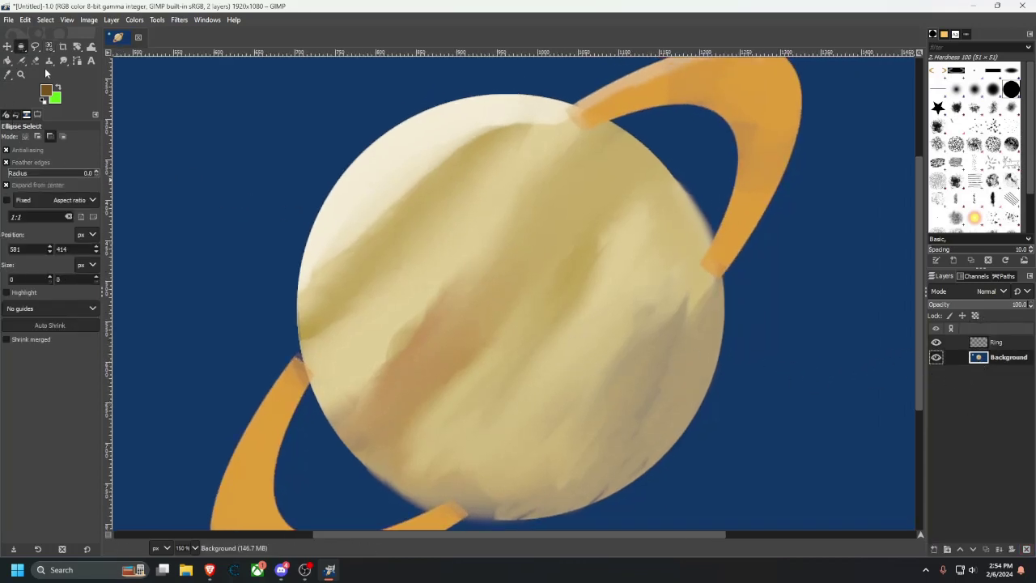
pyautogui.click(7, 74)
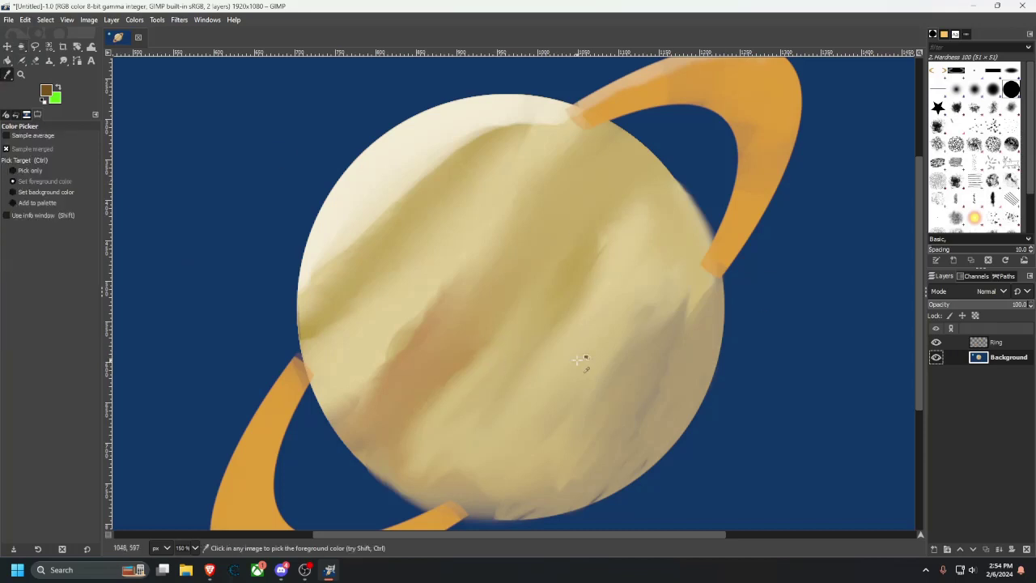
pyautogui.click(764, 390)
pyautogui.click(983, 342)
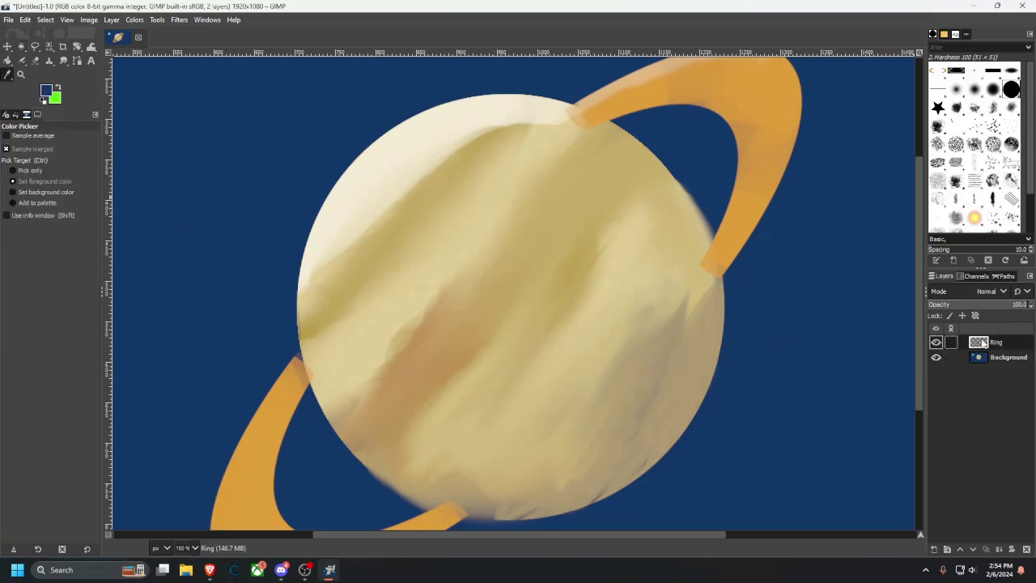
# Lower the airbrush opacity to 36.5 after undoing a full-opacity trial stroke on the lower end of the ring's upper loop.
pyautogui.moveTo(549, 275); pyautogui.dragTo(435, 329)
pyautogui.moveTo(464, 198); pyautogui.dragTo(294, 244)
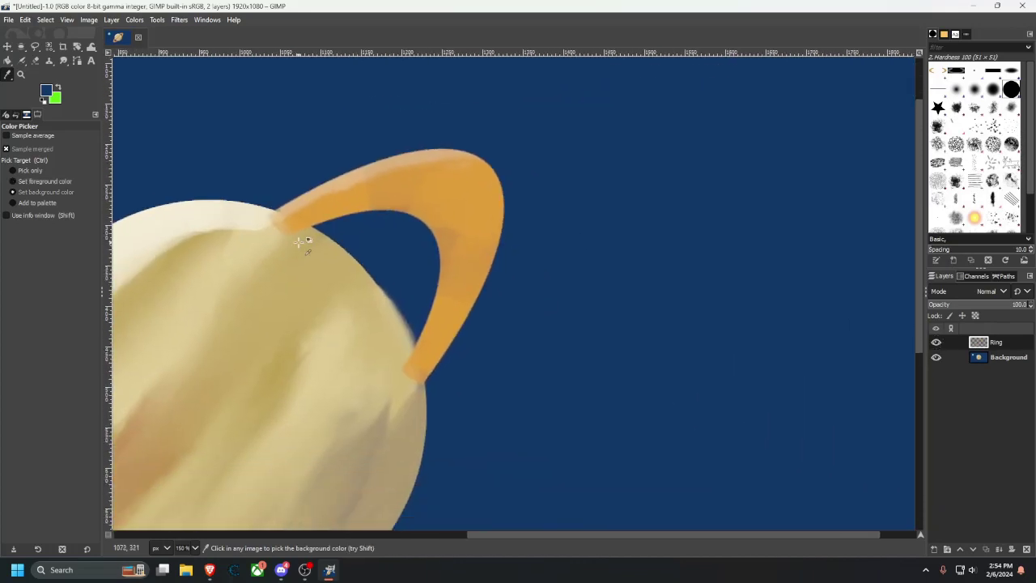
pyautogui.scroll(2, 349, 264)
pyautogui.moveTo(350, 266); pyautogui.dragTo(218, 207)
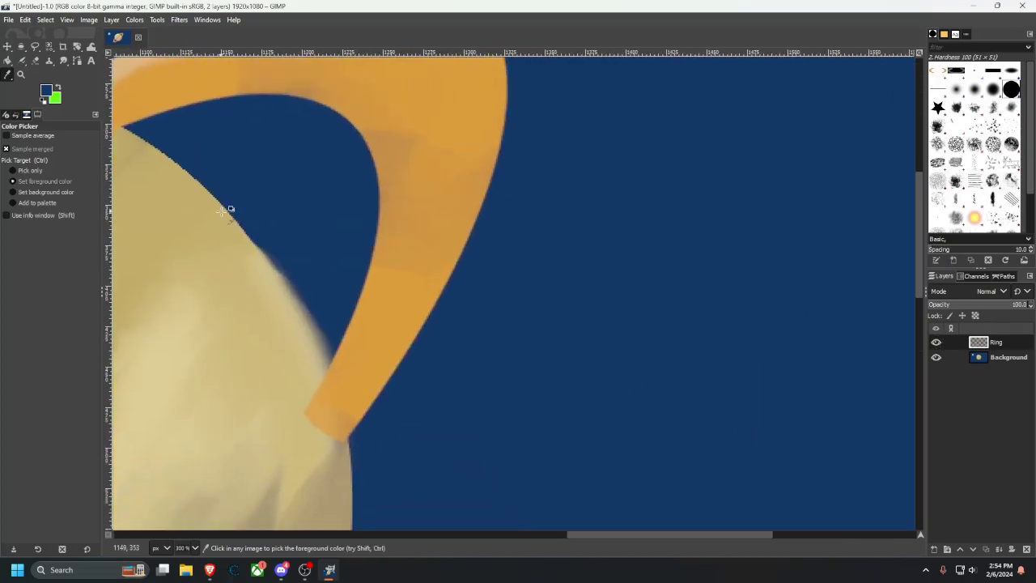
pyautogui.click(23, 61)
pyautogui.moveTo(358, 417)
pyautogui.mouseDown()
pyautogui.moveTo(396, 369)
pyautogui.moveTo(346, 425)
pyautogui.mouseUp()
pyautogui.hotkey('ctrl', 'z')
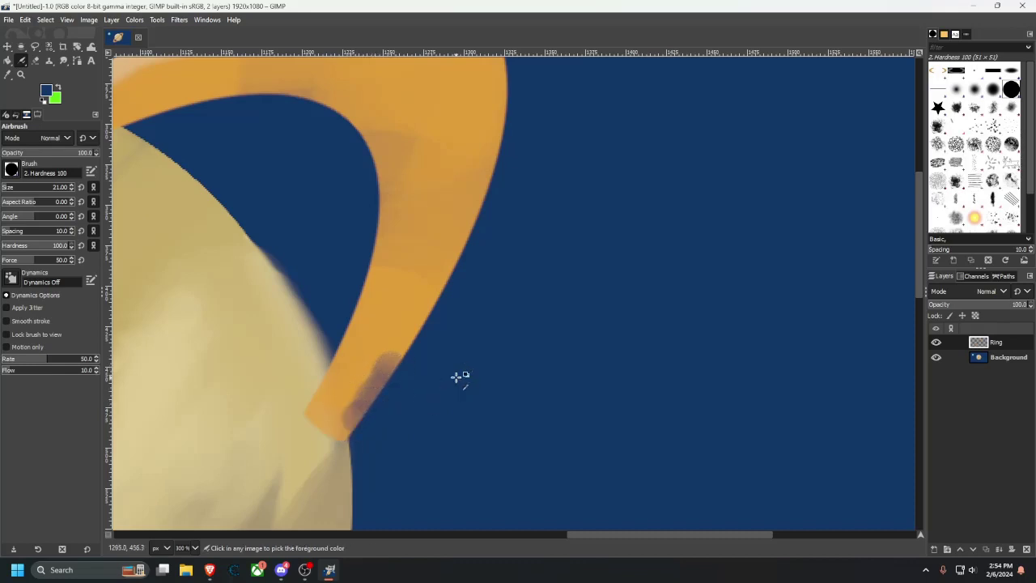
pyautogui.hotkey('ctrl', 'z')
pyautogui.moveTo(81, 156); pyautogui.dragTo(31, 155)
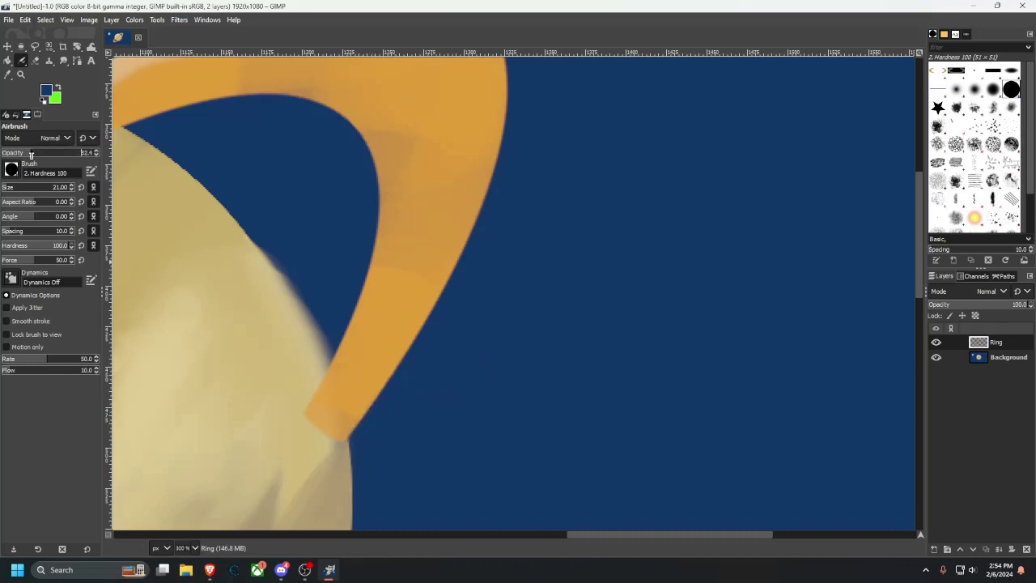
# Airbrush a translucent dark blue shadow along the outer edge of the ring's upper loop, from the planet up to the bend.
pyautogui.moveTo(346, 431); pyautogui.dragTo(468, 245)
pyautogui.moveTo(478, 287); pyautogui.dragTo(492, 348)
pyautogui.scroll(-2, 492, 359)
pyautogui.moveTo(400, 441)
pyautogui.mouseDown()
pyautogui.moveTo(481, 302)
pyautogui.moveTo(473, 324)
pyautogui.moveTo(507, 195)
pyautogui.mouseUp()
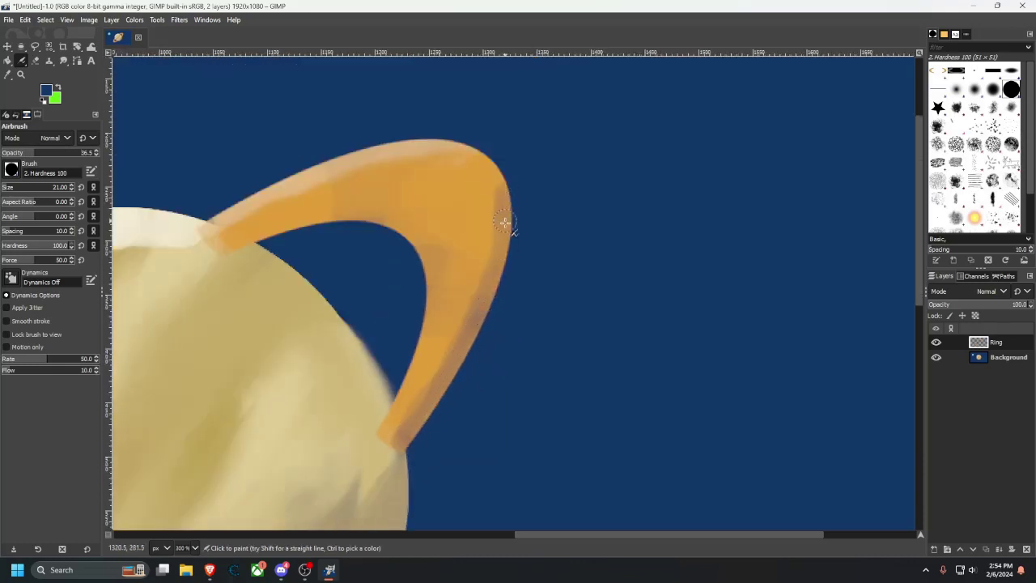
pyautogui.moveTo(571, 322); pyautogui.dragTo(634, 260)
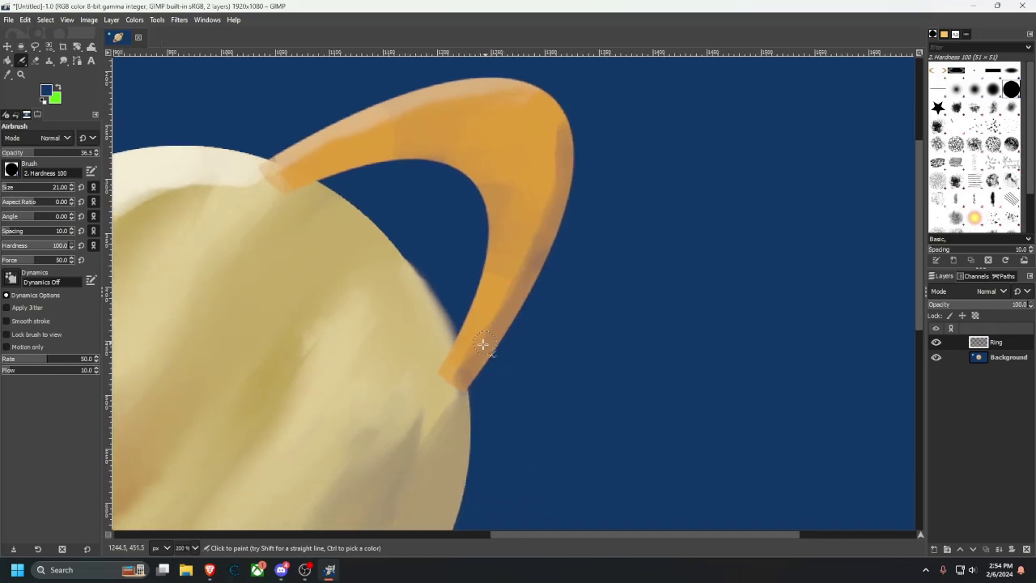
pyautogui.moveTo(483, 344)
pyautogui.mouseDown()
pyautogui.moveTo(464, 372)
pyautogui.moveTo(542, 241)
pyautogui.moveTo(566, 118)
pyautogui.moveTo(576, 142)
pyautogui.mouseUp()
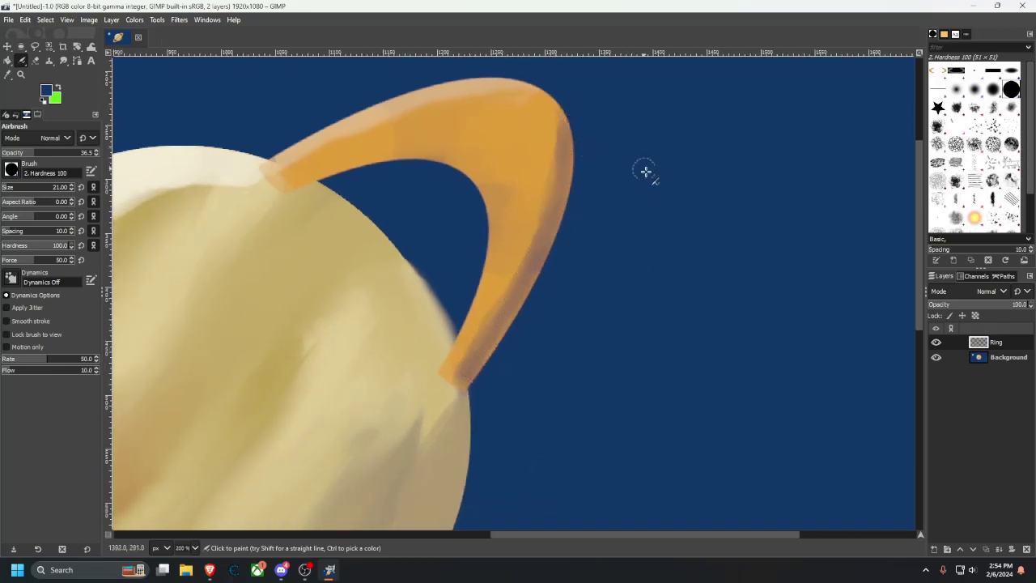
# Smudge the dark shadow into the orange along the upper loop's outer edge, undoing one unsuitable stroke.
pyautogui.click(63, 60)
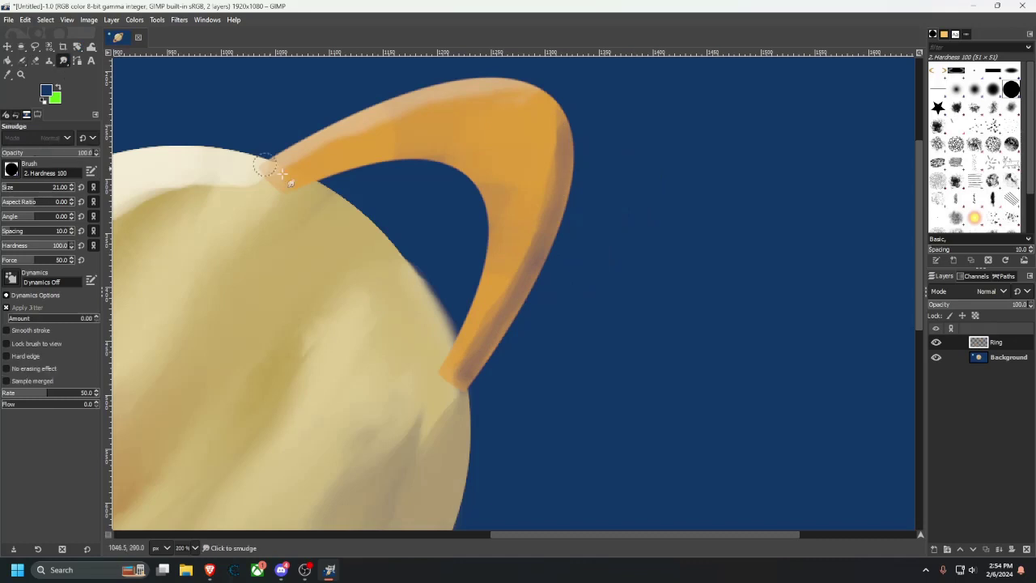
pyautogui.moveTo(494, 323); pyautogui.dragTo(551, 167)
pyautogui.moveTo(495, 310); pyautogui.dragTo(527, 165)
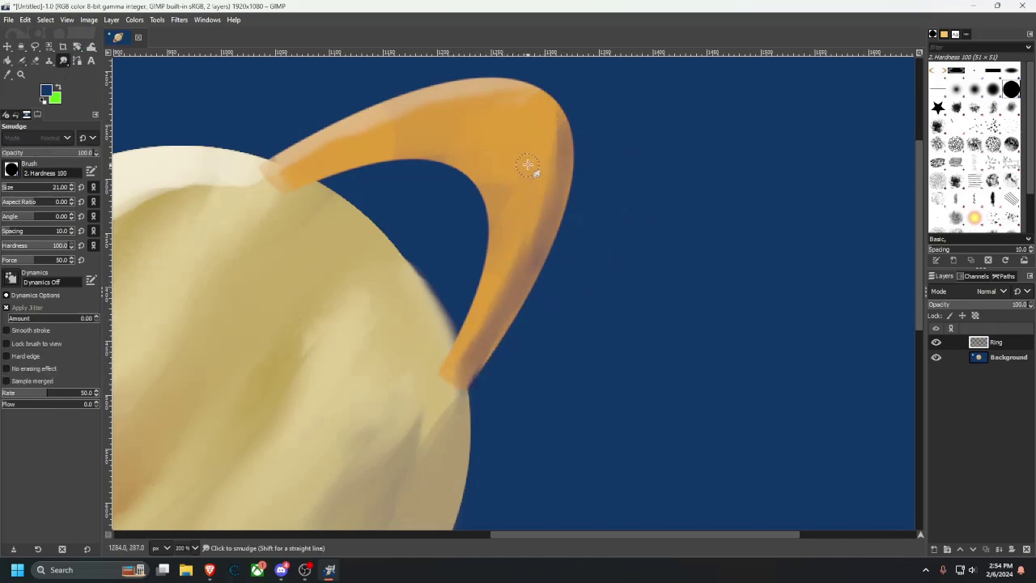
pyautogui.moveTo(513, 281)
pyautogui.mouseDown()
pyautogui.moveTo(529, 221)
pyautogui.moveTo(532, 157)
pyautogui.mouseUp()
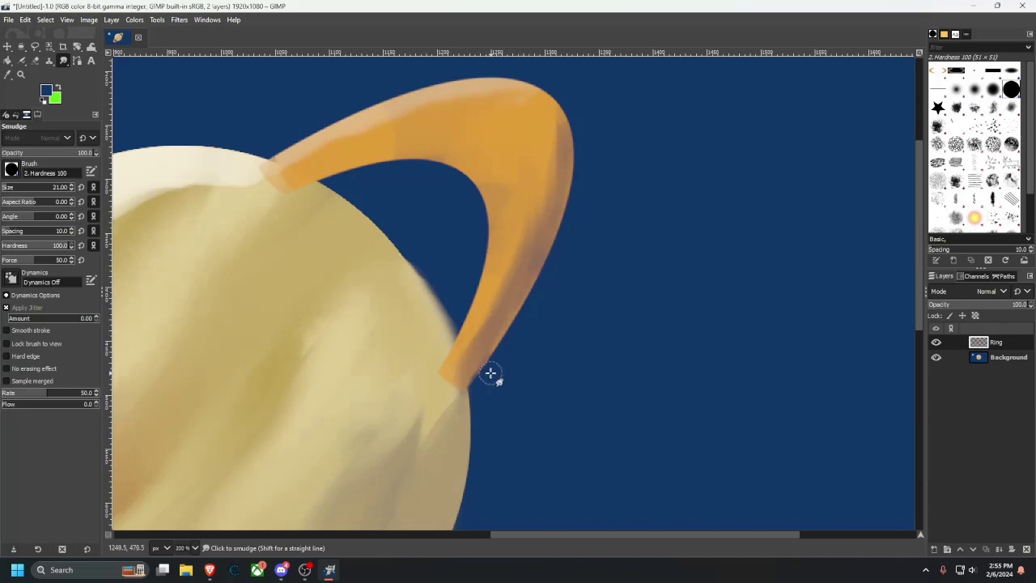
pyautogui.moveTo(485, 365)
pyautogui.mouseDown()
pyautogui.moveTo(518, 318)
pyautogui.moveTo(548, 324)
pyautogui.mouseUp()
pyautogui.hotkey('ctrl', 'z')
pyautogui.moveTo(473, 363)
pyautogui.mouseDown()
pyautogui.moveTo(515, 305)
pyautogui.moveTo(553, 198)
pyautogui.mouseUp()
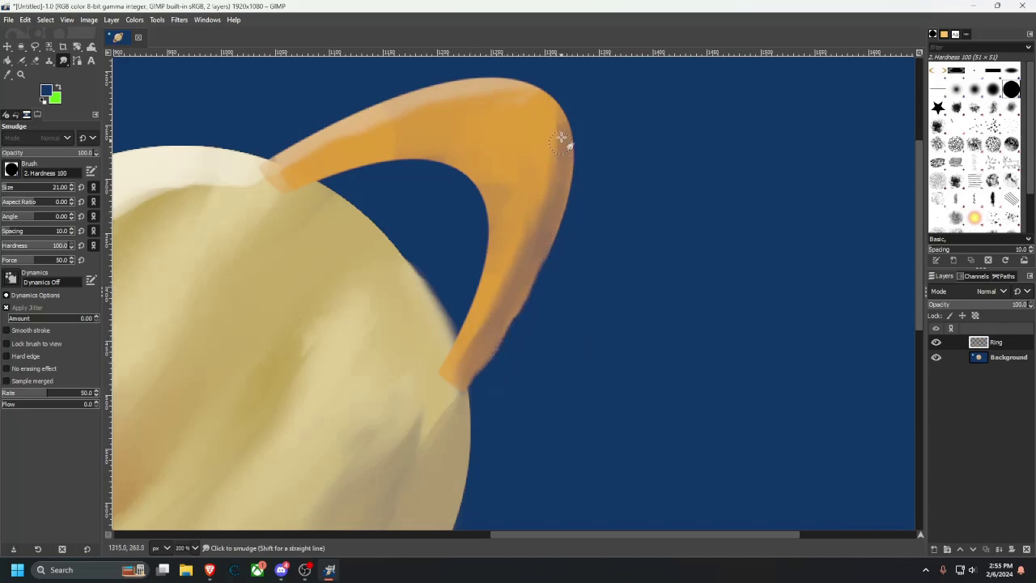
pyautogui.moveTo(561, 137)
pyautogui.mouseDown()
pyautogui.moveTo(571, 132)
pyautogui.moveTo(572, 197)
pyautogui.moveTo(537, 277)
pyautogui.moveTo(561, 244)
pyautogui.mouseUp()
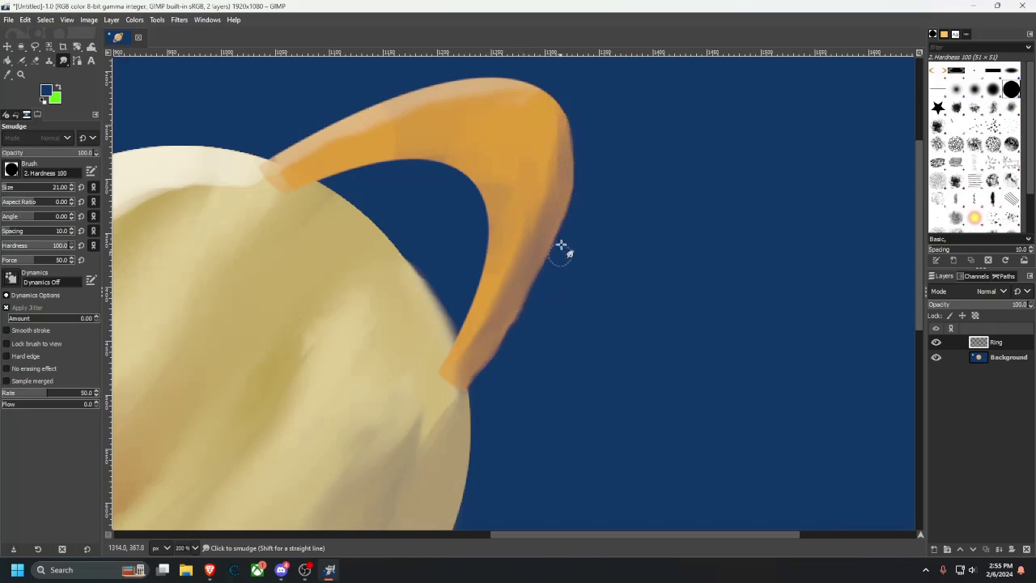
# Smudge curved streaks of shadow and pale highlight into each other around the outer bend of the ring's upper loop.
pyautogui.scroll(4, 562, 245)
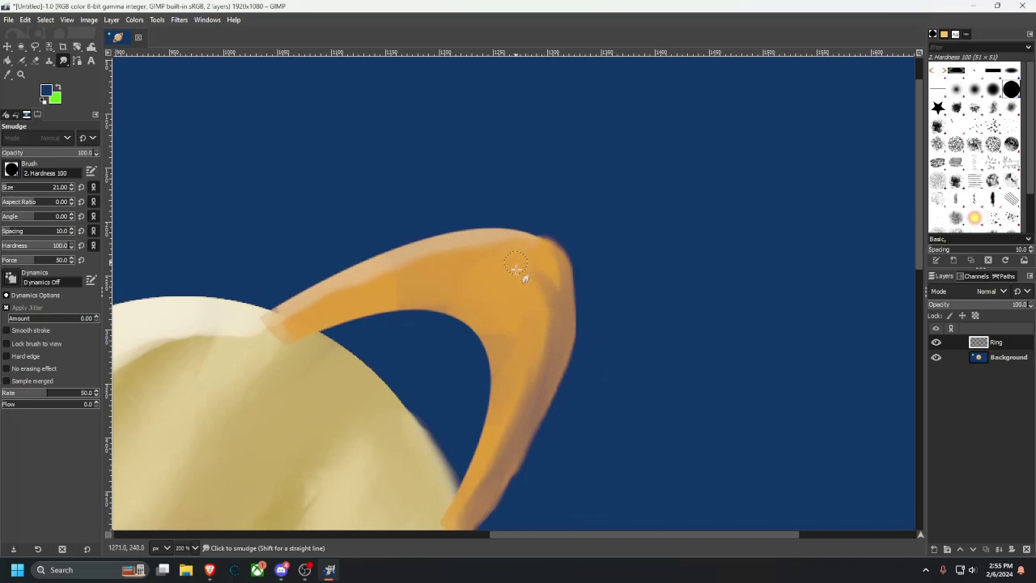
pyautogui.moveTo(557, 330)
pyautogui.mouseDown()
pyautogui.moveTo(535, 277)
pyautogui.moveTo(499, 258)
pyautogui.mouseUp()
pyautogui.moveTo(561, 334)
pyautogui.mouseDown()
pyautogui.moveTo(528, 274)
pyautogui.moveTo(436, 290)
pyautogui.moveTo(449, 244)
pyautogui.moveTo(501, 276)
pyautogui.moveTo(538, 326)
pyautogui.moveTo(455, 250)
pyautogui.moveTo(548, 337)
pyautogui.mouseUp()
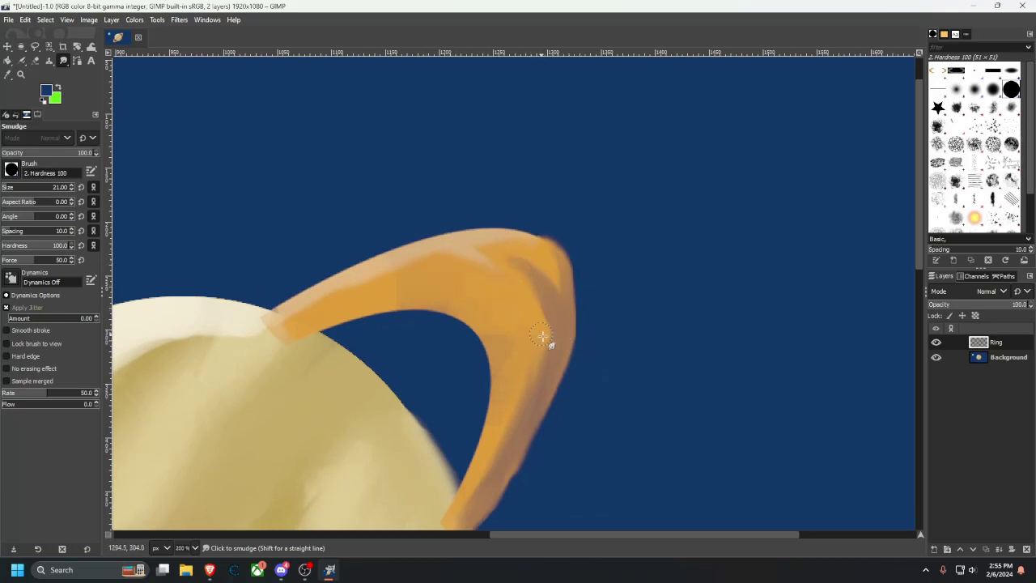
pyautogui.moveTo(446, 243)
pyautogui.mouseDown()
pyautogui.moveTo(500, 284)
pyautogui.moveTo(543, 338)
pyautogui.mouseUp()
pyautogui.moveTo(472, 259); pyautogui.dragTo(533, 330)
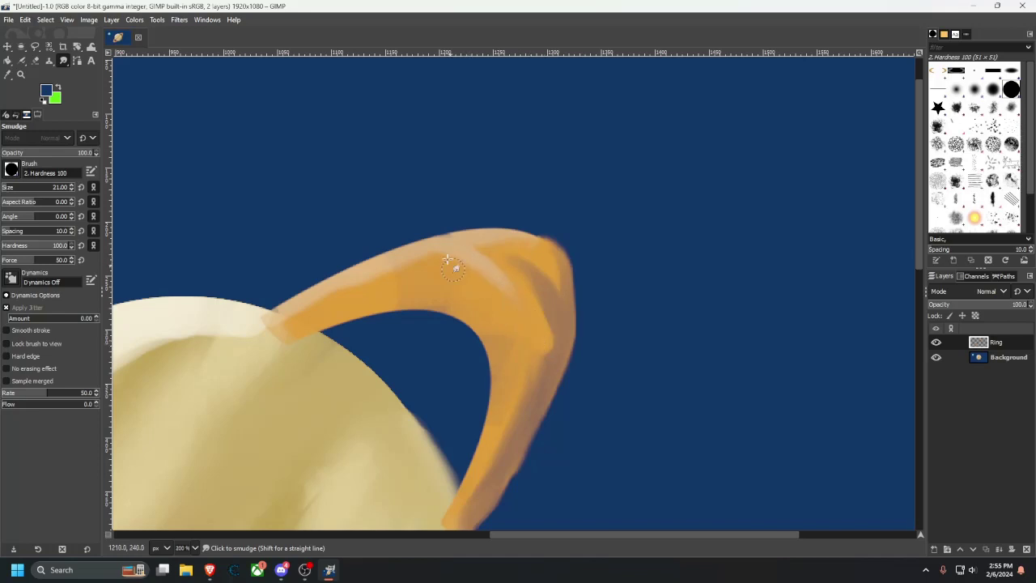
# Smudge the pale highlight from the loop's upper arm in long streaks through the orange towards the bend.
pyautogui.moveTo(392, 263)
pyautogui.mouseDown()
pyautogui.moveTo(430, 259)
pyautogui.moveTo(491, 293)
pyautogui.mouseUp()
pyautogui.moveTo(396, 264); pyautogui.dragTo(495, 324)
pyautogui.moveTo(360, 281)
pyautogui.mouseDown()
pyautogui.moveTo(435, 268)
pyautogui.moveTo(508, 294)
pyautogui.mouseUp()
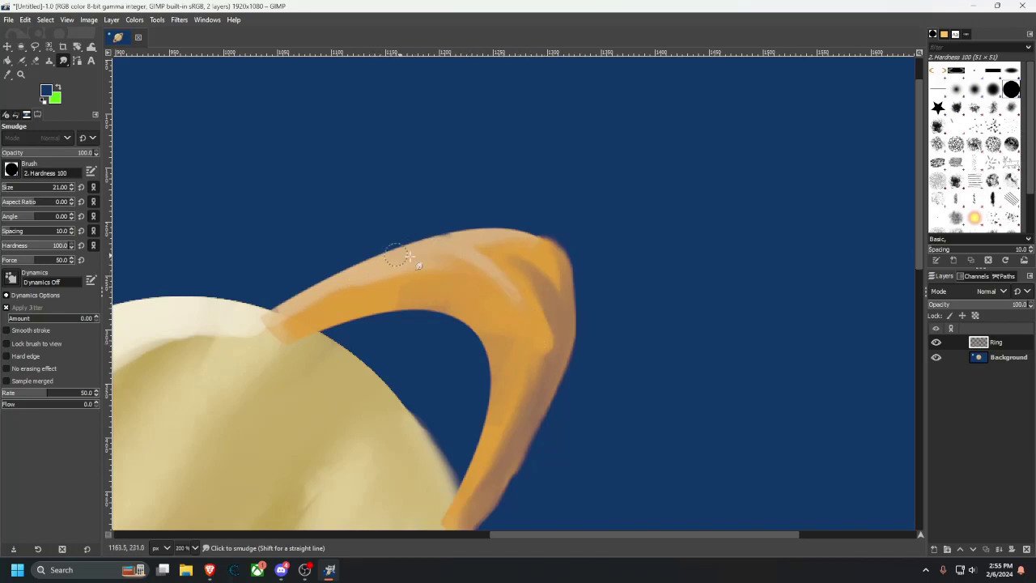
pyautogui.moveTo(410, 256); pyautogui.dragTo(503, 298)
pyautogui.moveTo(337, 285)
pyautogui.mouseDown()
pyautogui.moveTo(444, 282)
pyautogui.moveTo(522, 323)
pyautogui.mouseUp()
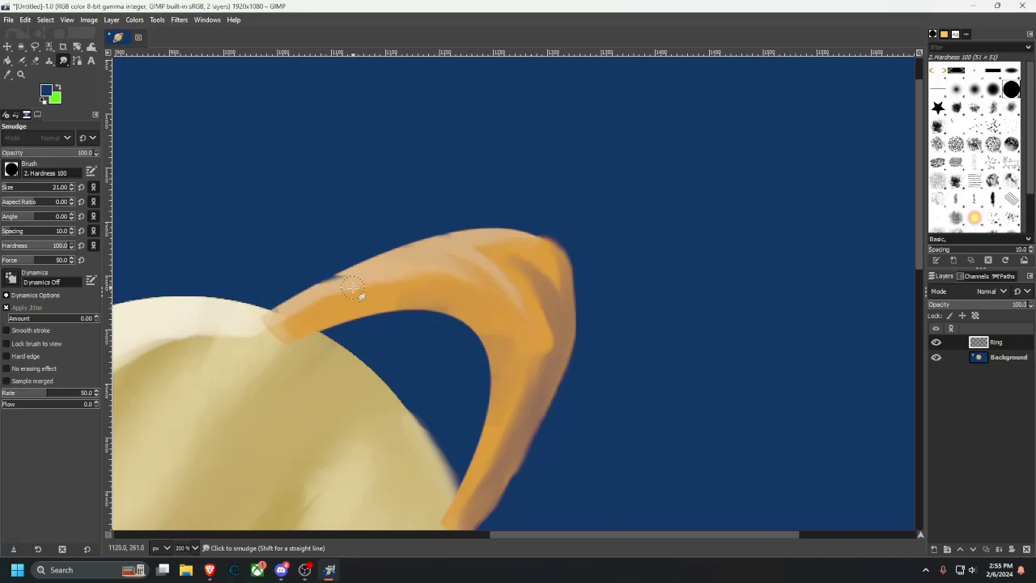
pyautogui.moveTo(353, 286); pyautogui.dragTo(472, 291)
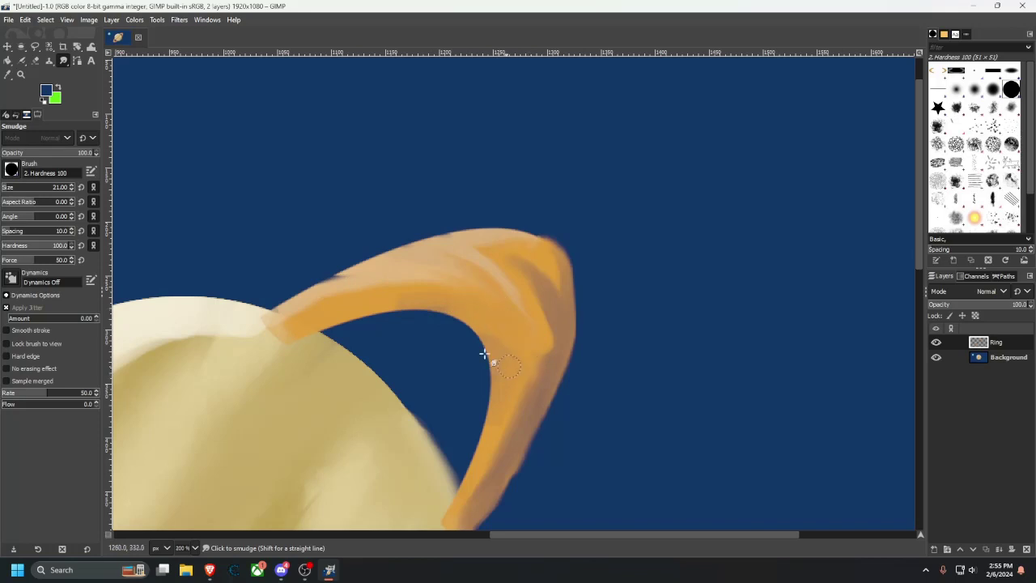
pyautogui.moveTo(374, 296); pyautogui.dragTo(493, 310)
# Smudge the orange and dark shadow together on the loop's lower arm, pulling dark streaks inward just below the bend.
pyautogui.moveTo(498, 292)
pyautogui.mouseDown()
pyautogui.moveTo(532, 324)
pyautogui.moveTo(540, 359)
pyautogui.moveTo(481, 295)
pyautogui.moveTo(528, 347)
pyautogui.moveTo(530, 376)
pyautogui.moveTo(496, 432)
pyautogui.moveTo(524, 387)
pyautogui.moveTo(513, 345)
pyautogui.moveTo(510, 393)
pyautogui.mouseUp()
pyautogui.moveTo(509, 429)
pyautogui.mouseDown()
pyautogui.moveTo(530, 385)
pyautogui.moveTo(508, 342)
pyautogui.mouseUp()
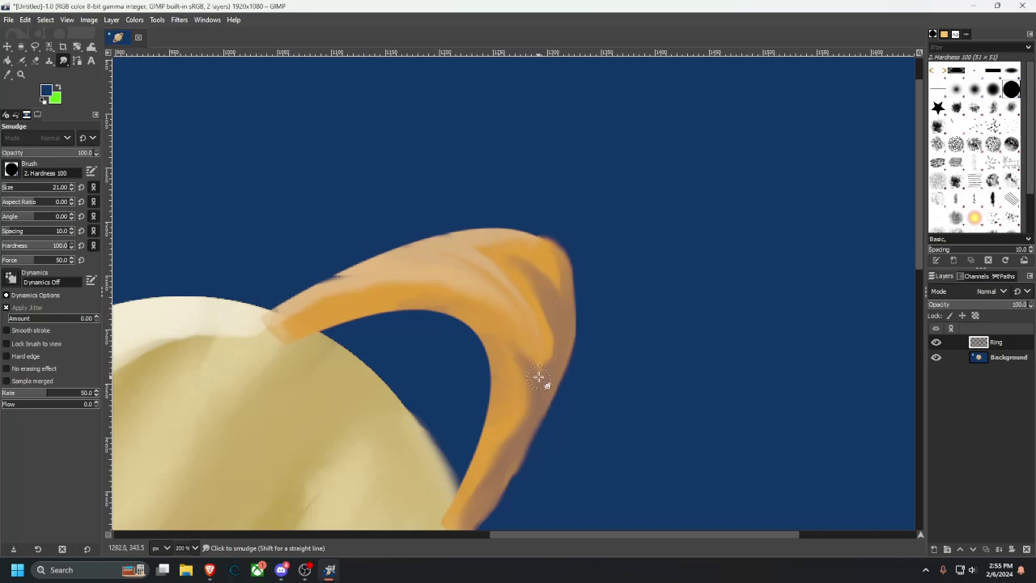
pyautogui.moveTo(538, 376); pyautogui.dragTo(499, 330)
pyautogui.moveTo(535, 370); pyautogui.dragTo(481, 303)
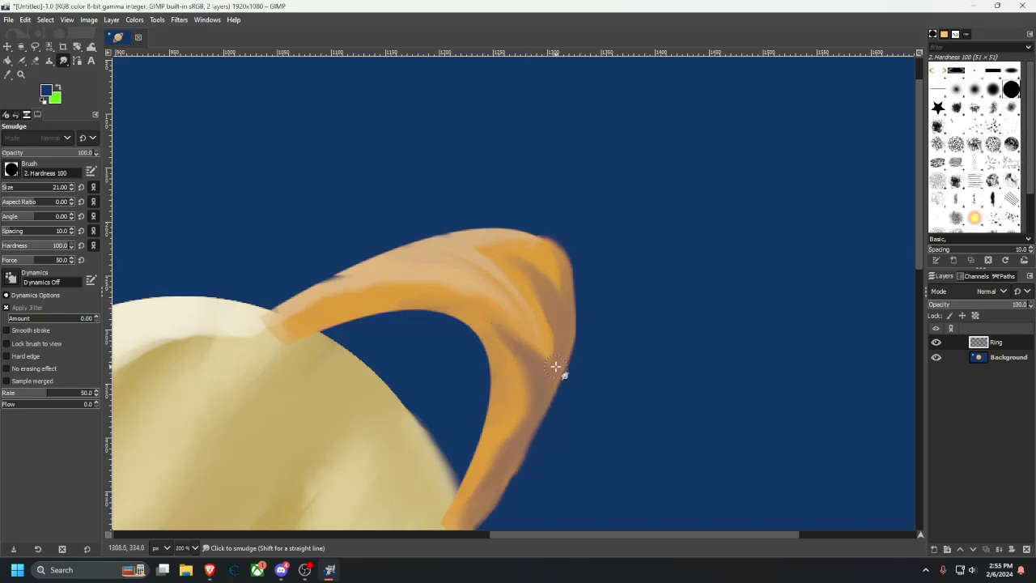
# Smudge long streaks from the shadowed outer edge below the upper loop's bend back through the orange towards its upper arm.
pyautogui.moveTo(556, 367); pyautogui.dragTo(491, 294)
pyautogui.moveTo(545, 363)
pyautogui.mouseDown()
pyautogui.moveTo(530, 327)
pyautogui.moveTo(474, 292)
pyautogui.mouseUp()
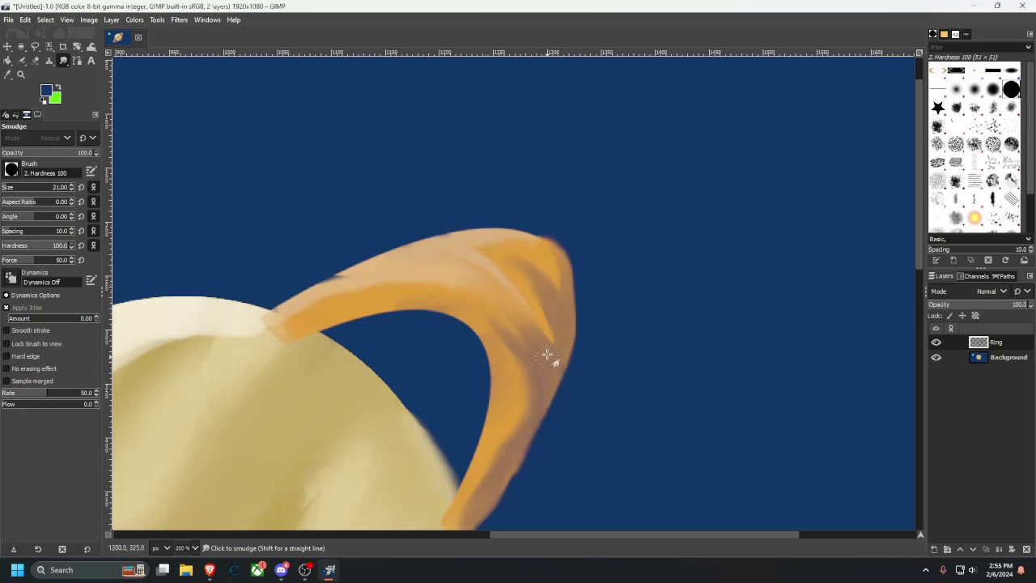
pyautogui.moveTo(547, 354); pyautogui.dragTo(428, 289)
# Sample the pale tan highlight color and airbrush it over the dark notch on the upper loop's upper arm near the planet.
pyautogui.scroll(-3, 562, 363)
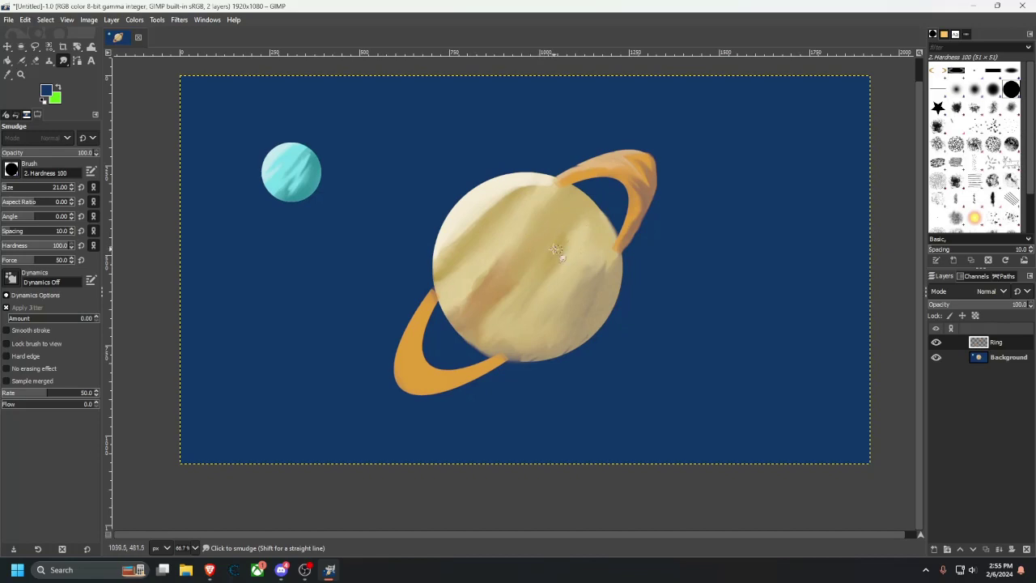
pyautogui.moveTo(493, 213); pyautogui.dragTo(485, 244)
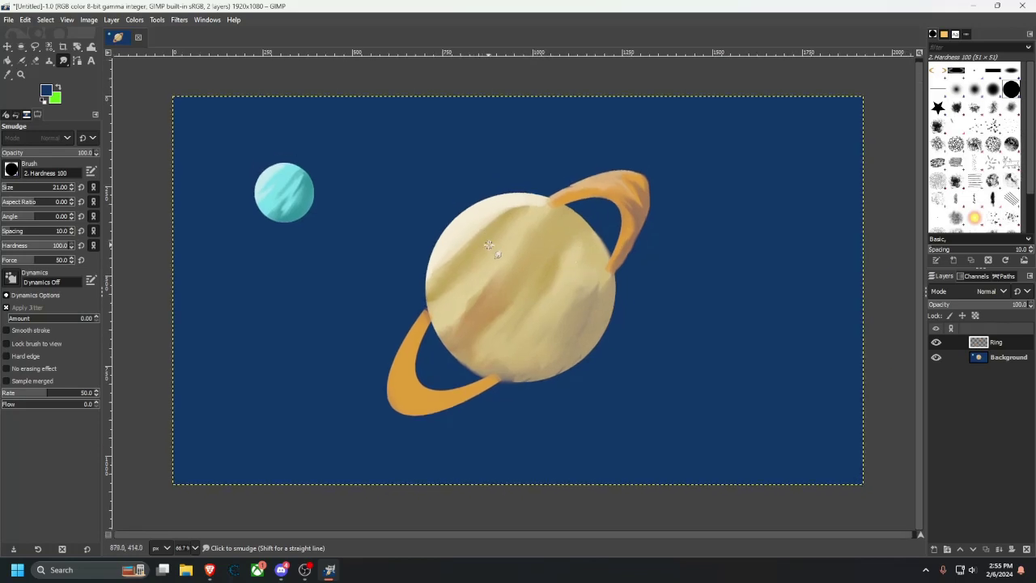
pyautogui.scroll(2, 432, 361)
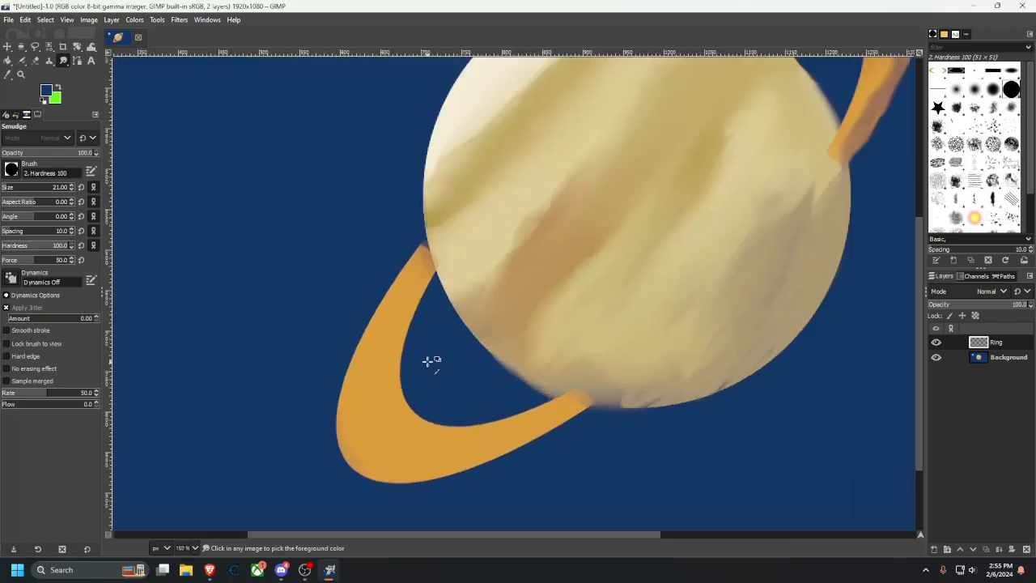
pyautogui.moveTo(359, 225); pyautogui.dragTo(269, 336)
pyautogui.click(5, 75)
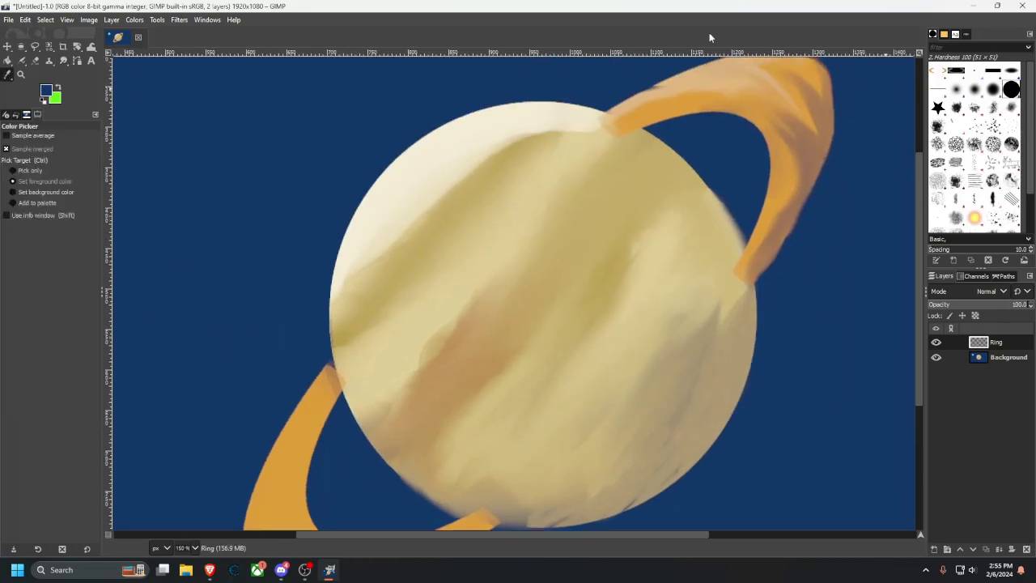
pyautogui.press('a')
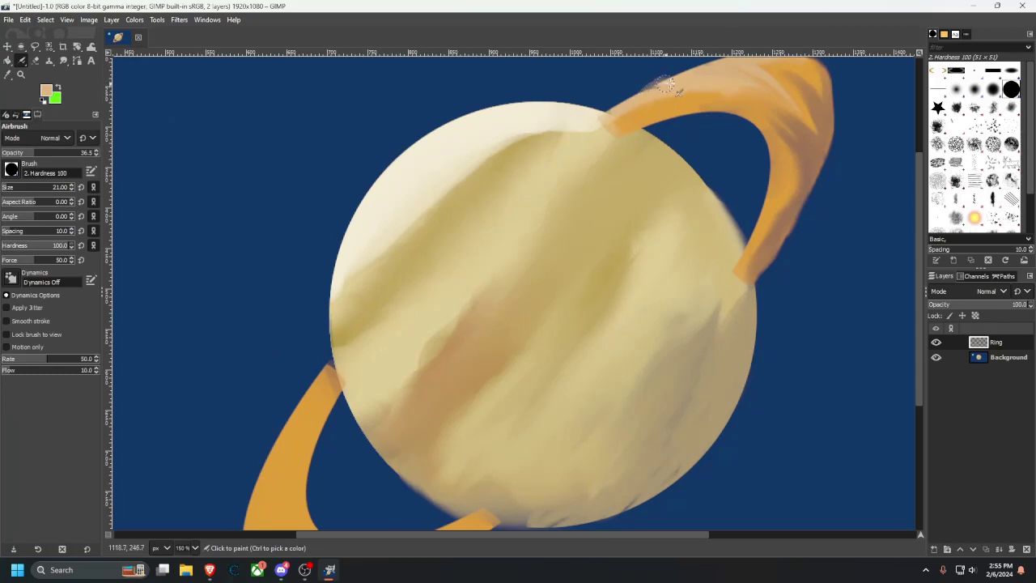
pyautogui.keyDown('ctrl'); pyautogui.scroll(5, 676, 95); pyautogui.keyUp('ctrl')
pyautogui.scroll(3, 636, 327)
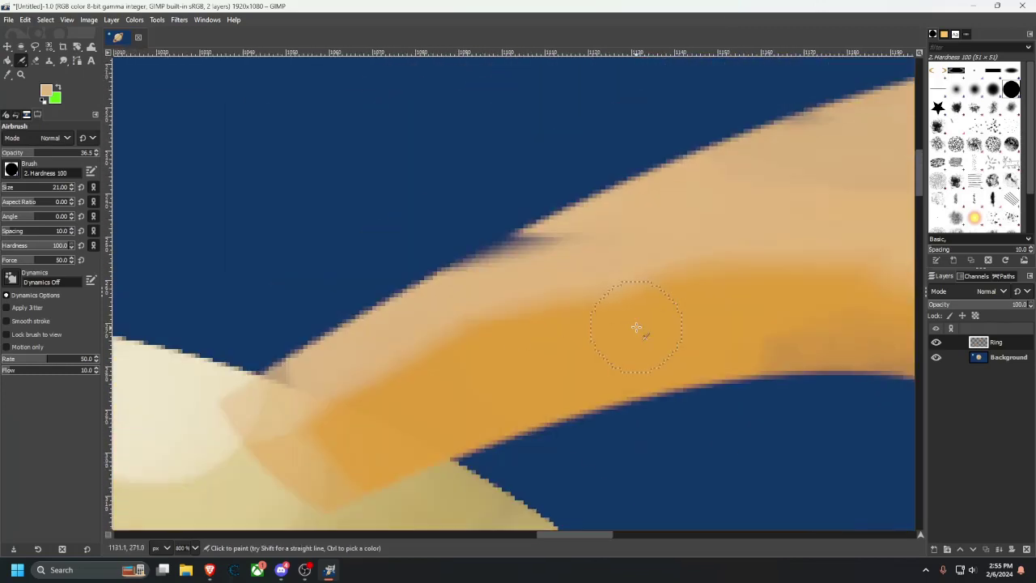
pyautogui.moveTo(548, 273)
pyautogui.mouseDown()
pyautogui.moveTo(457, 316)
pyautogui.moveTo(549, 256)
pyautogui.moveTo(657, 236)
pyautogui.mouseUp()
pyautogui.keyDown('ctrl'); pyautogui.scroll(-6, 669, 285); pyautogui.keyUp('ctrl')
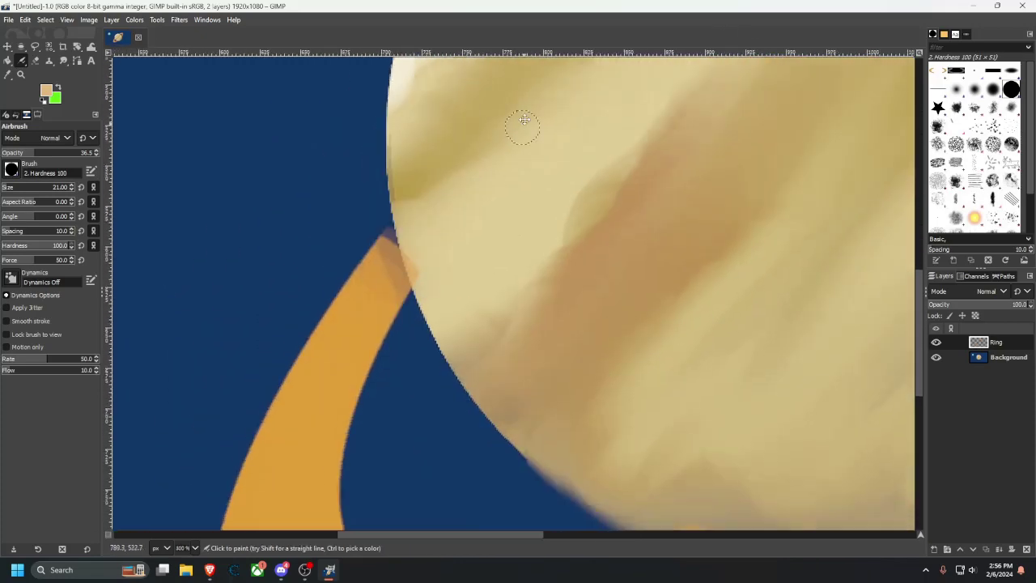
# Airbrush a pale tan highlight along the outer edge of the lower loop's upper arm, undoing the first trial stroke.
pyautogui.moveTo(525, 120); pyautogui.dragTo(527, 106)
pyautogui.moveTo(453, 261); pyautogui.dragTo(564, 195)
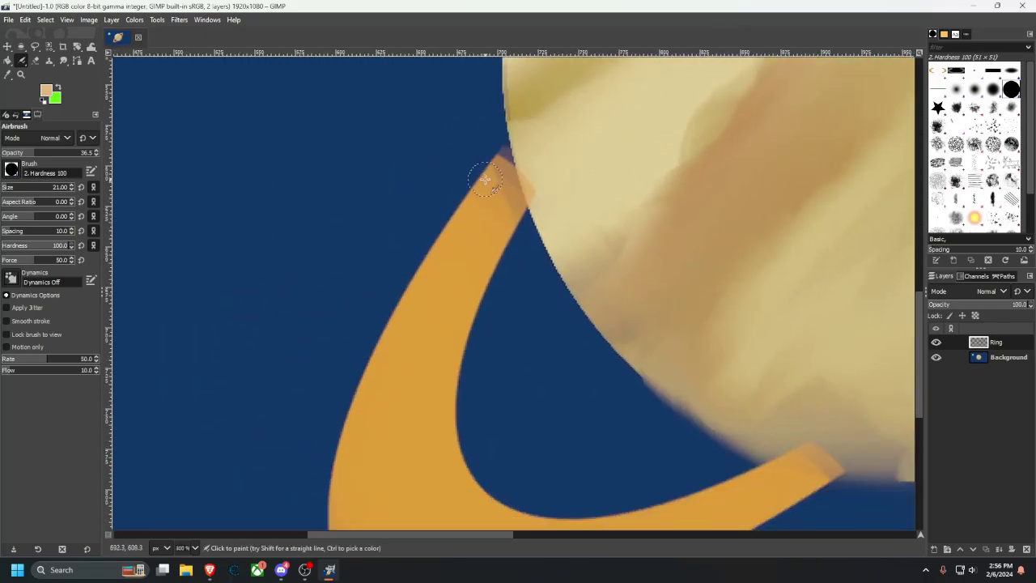
pyautogui.moveTo(485, 179); pyautogui.dragTo(434, 245)
pyautogui.hotkey('ctrl', 'z')
pyautogui.keyDown('ctrl'); pyautogui.scroll(3, 492, 196); pyautogui.keyUp('ctrl')
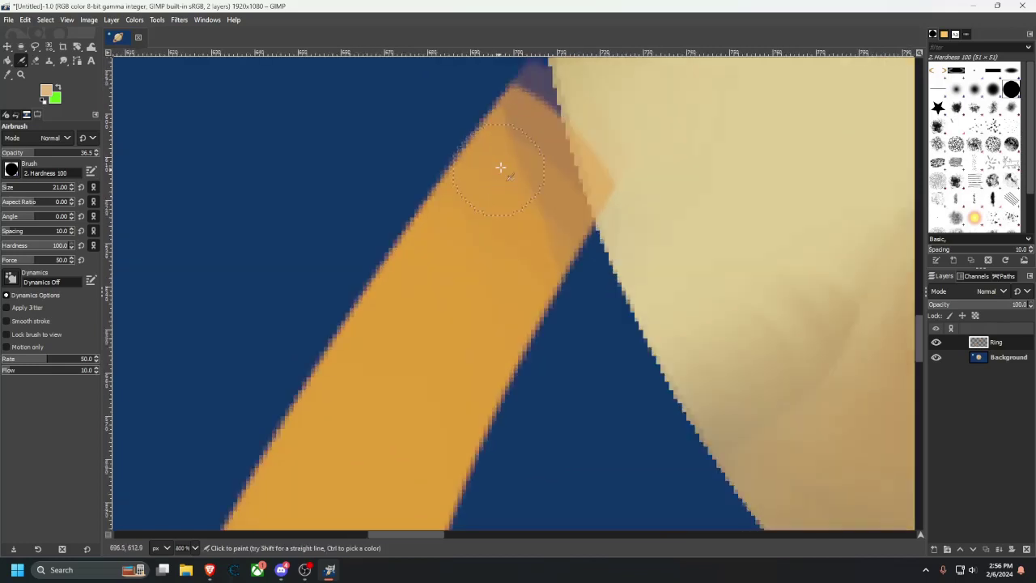
pyautogui.moveTo(538, 128)
pyautogui.mouseDown()
pyautogui.moveTo(509, 143)
pyautogui.moveTo(383, 339)
pyautogui.moveTo(365, 416)
pyautogui.mouseUp()
pyautogui.moveTo(420, 359); pyautogui.dragTo(510, 136)
pyautogui.moveTo(452, 150)
pyautogui.mouseDown()
pyautogui.moveTo(341, 349)
pyautogui.moveTo(455, 159)
pyautogui.moveTo(344, 297)
pyautogui.mouseUp()
pyautogui.scroll(-5, 450, 265)
pyautogui.scroll(-2, 471, 252)
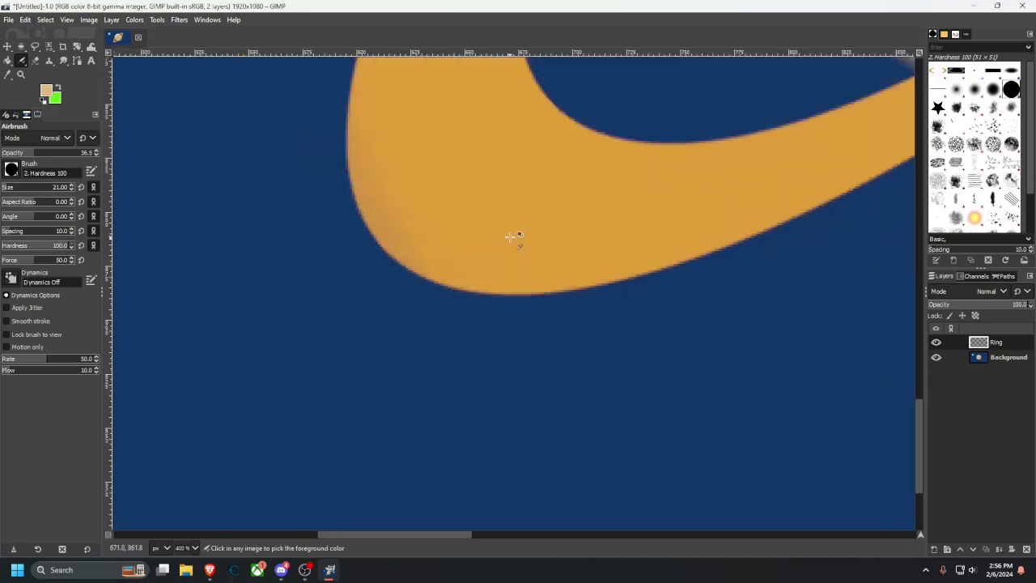
# Continue the pale tan highlight around the lower loop's outer bend and partway along the outer edge of its lower arm.
pyautogui.scroll(1, 482, 238)
pyautogui.scroll(-5, 410, 218)
pyautogui.keyDown('ctrl'); pyautogui.scroll(-3, 412, 273); pyautogui.keyUp('ctrl')
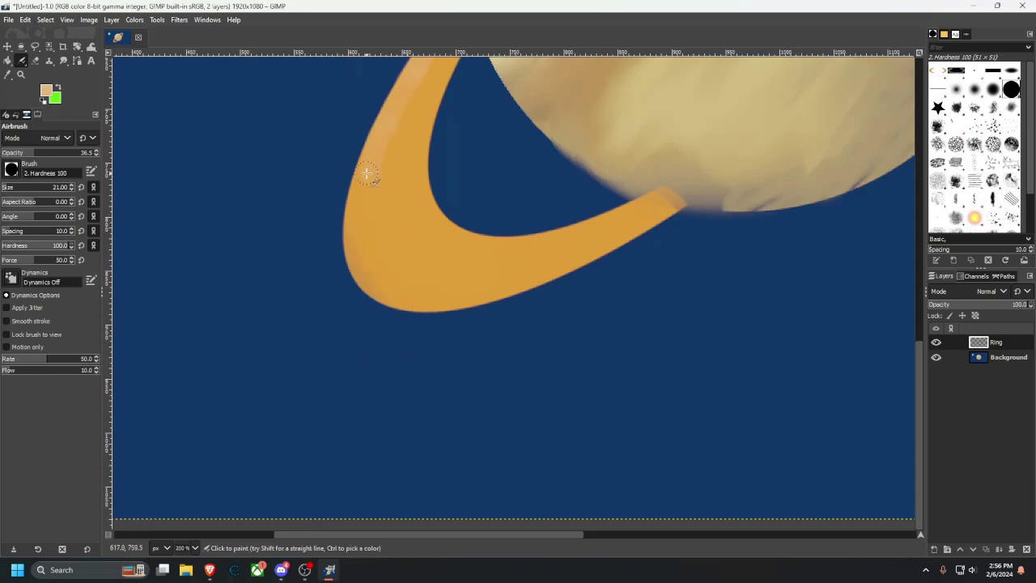
pyautogui.moveTo(357, 205)
pyautogui.mouseDown()
pyautogui.moveTo(351, 248)
pyautogui.moveTo(370, 286)
pyautogui.moveTo(381, 273)
pyautogui.mouseUp()
pyautogui.keyDown('ctrl'); pyautogui.scroll(1, 371, 218); pyautogui.keyUp('ctrl')
pyautogui.keyDown('ctrl'); pyautogui.scroll(2, 371, 219); pyautogui.keyUp('ctrl')
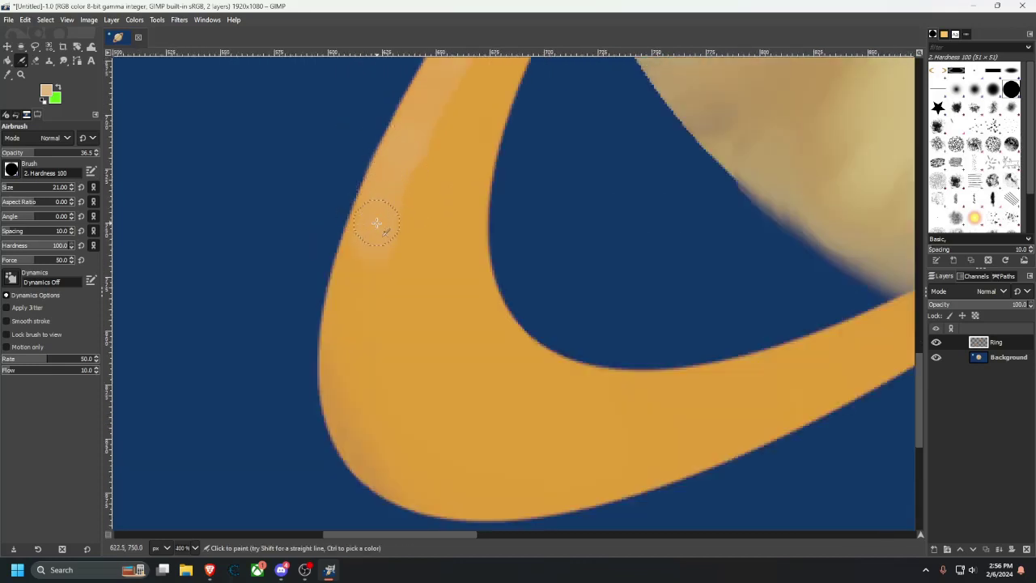
pyautogui.moveTo(370, 219); pyautogui.dragTo(342, 394)
pyautogui.moveTo(357, 452)
pyautogui.mouseDown()
pyautogui.moveTo(417, 494)
pyautogui.moveTo(518, 503)
pyautogui.moveTo(596, 484)
pyautogui.moveTo(614, 455)
pyautogui.moveTo(633, 460)
pyautogui.moveTo(532, 463)
pyautogui.moveTo(532, 472)
pyautogui.moveTo(561, 468)
pyautogui.moveTo(626, 418)
pyautogui.moveTo(654, 422)
pyautogui.moveTo(566, 464)
pyautogui.moveTo(576, 450)
pyautogui.moveTo(646, 446)
pyautogui.mouseUp()
pyautogui.scroll(-2, 599, 387)
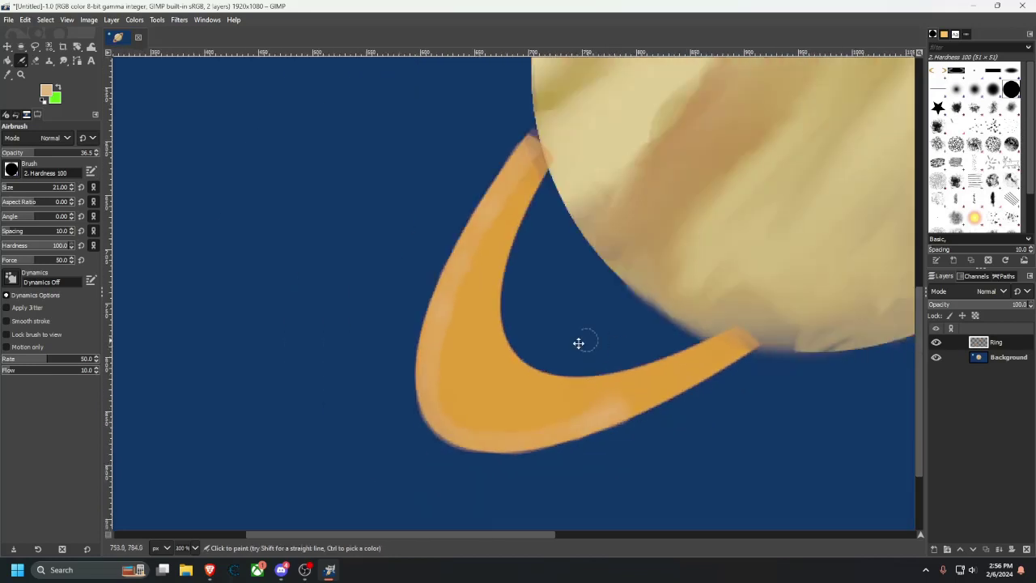
# Sample the brown shadow color from the upper loop and airbrush it along the outer edge of the lower loop's lower arm.
pyautogui.moveTo(729, 251); pyautogui.dragTo(382, 338)
pyautogui.moveTo(653, 210); pyautogui.dragTo(500, 476)
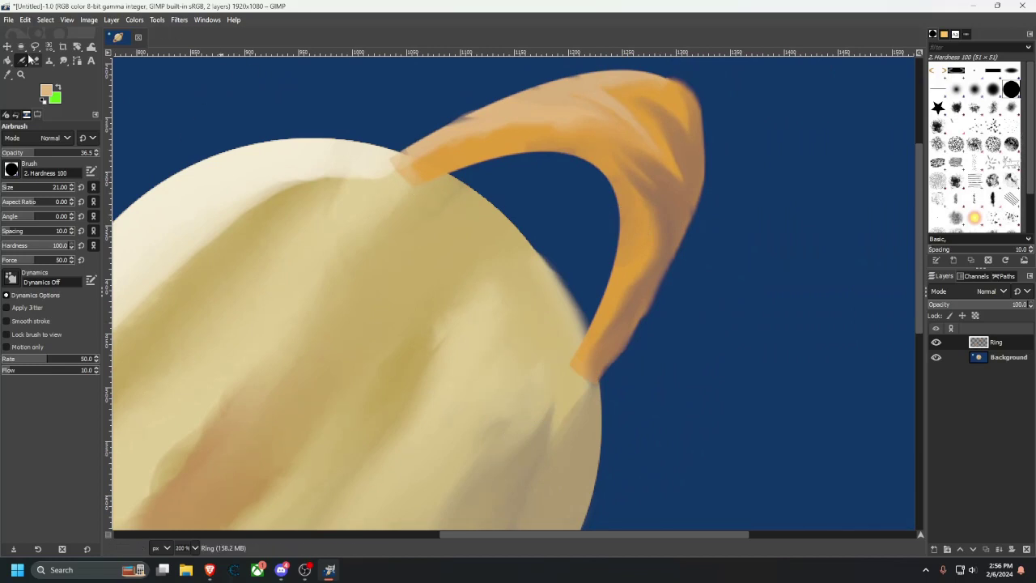
pyautogui.click(8, 75)
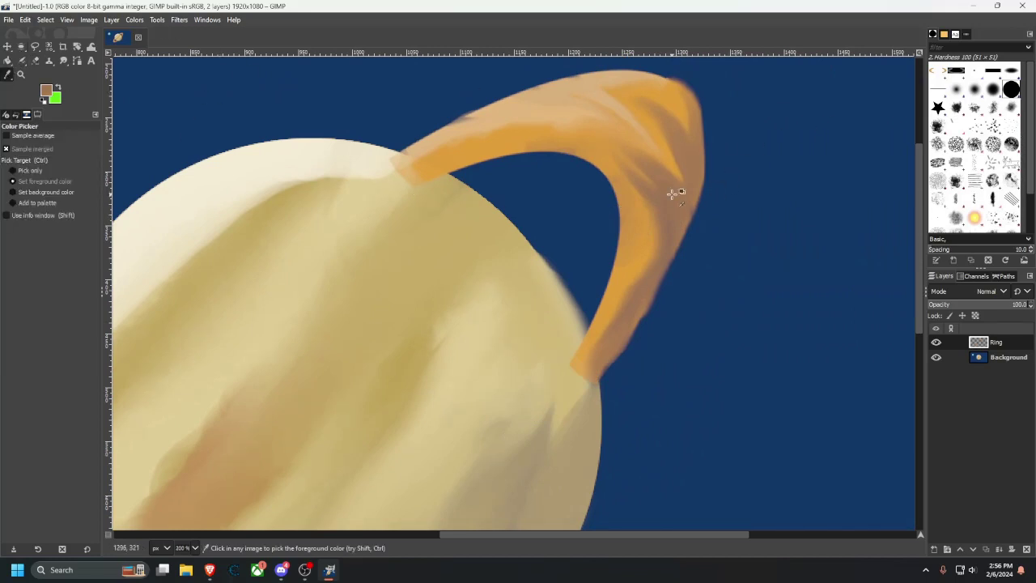
pyautogui.moveTo(439, 283); pyautogui.dragTo(663, 73)
pyautogui.moveTo(449, 392); pyautogui.dragTo(578, 195)
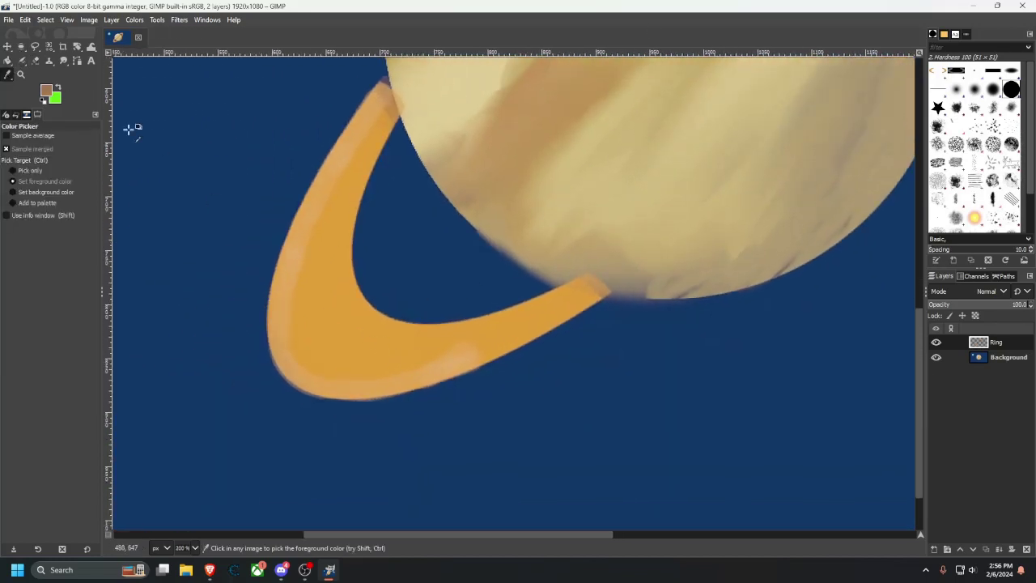
pyautogui.click(22, 62)
pyautogui.moveTo(421, 373)
pyautogui.mouseDown()
pyautogui.moveTo(524, 336)
pyautogui.moveTo(477, 364)
pyautogui.moveTo(376, 383)
pyautogui.moveTo(463, 354)
pyautogui.mouseUp()
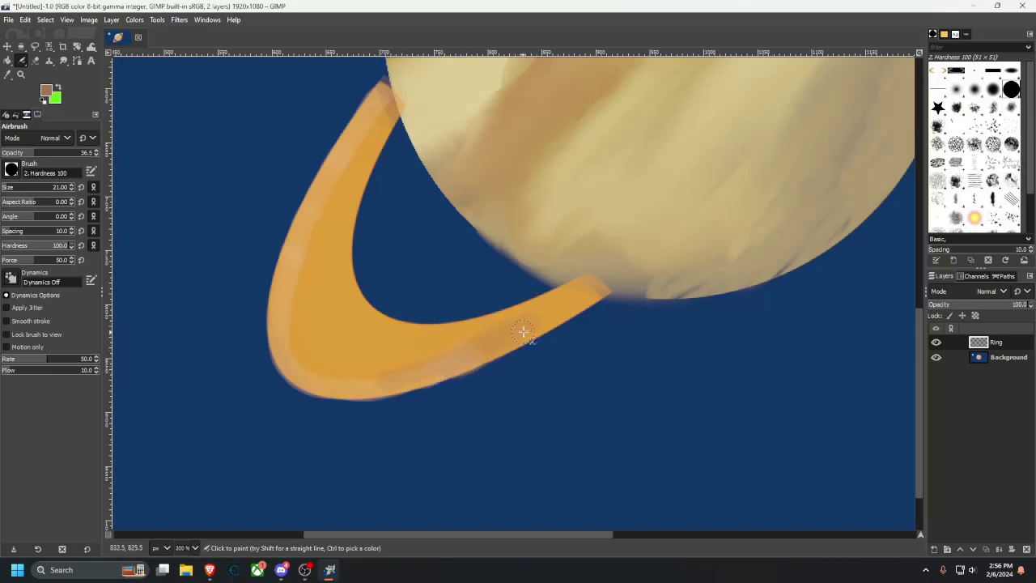
pyautogui.moveTo(562, 317); pyautogui.dragTo(481, 351)
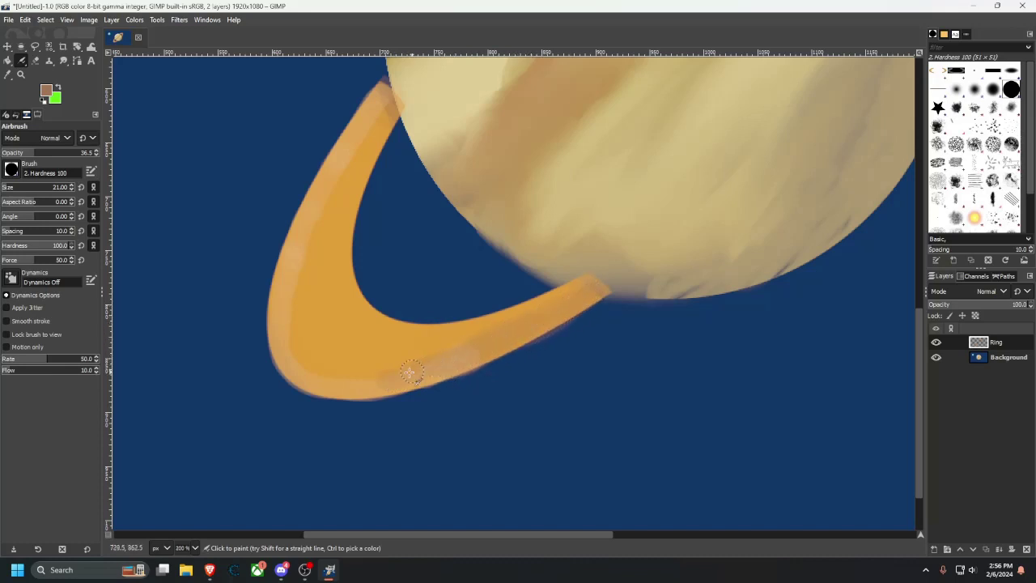
# Airbrush curved brown shadow streaks through the middle of the lower loop, around its bend and up its upper arm.
pyautogui.moveTo(526, 294); pyautogui.dragTo(453, 343)
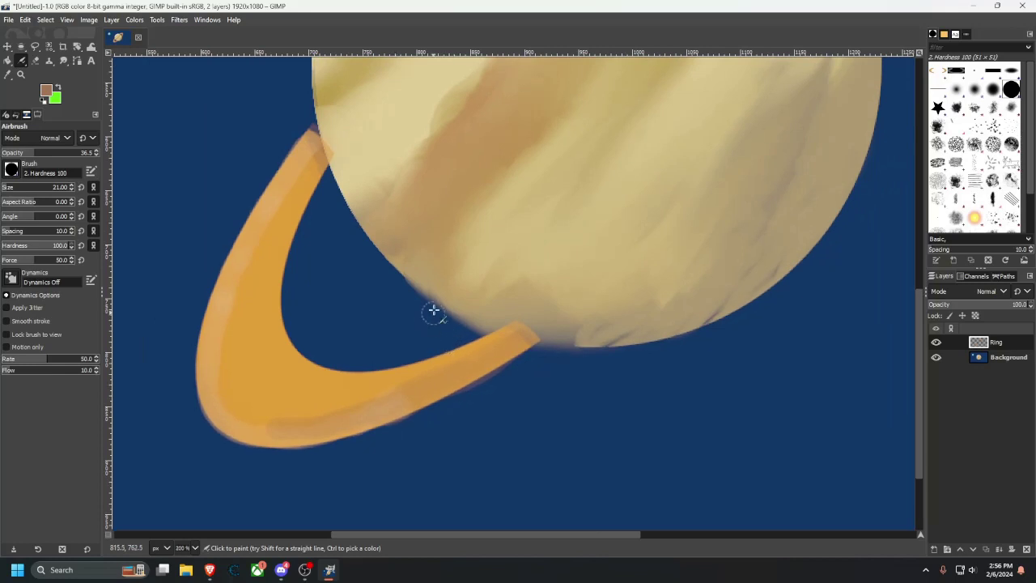
pyautogui.moveTo(276, 435)
pyautogui.mouseDown()
pyautogui.moveTo(358, 424)
pyautogui.moveTo(341, 430)
pyautogui.mouseUp()
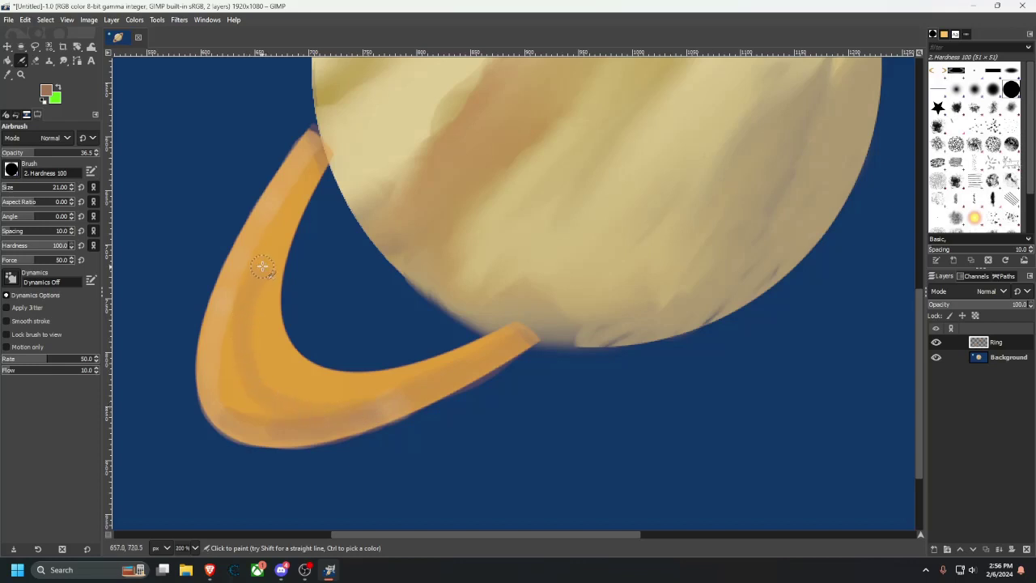
pyautogui.moveTo(267, 242); pyautogui.dragTo(245, 388)
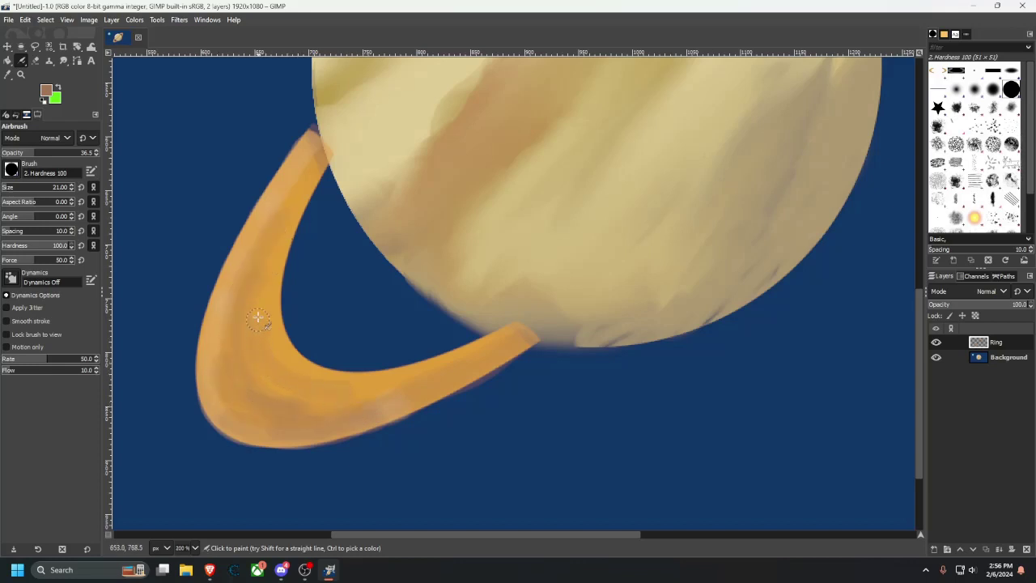
pyautogui.scroll(-3, 360, 396)
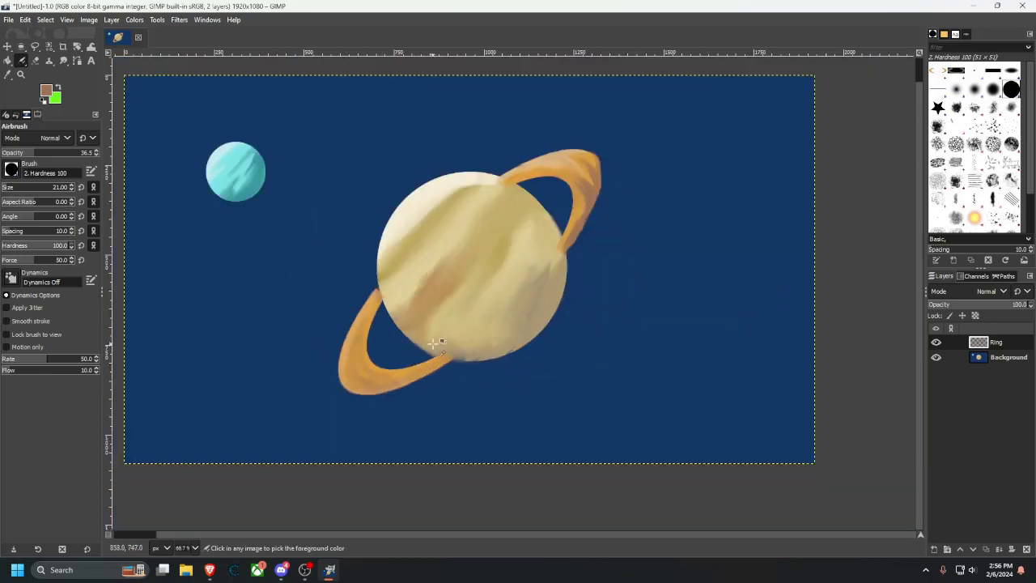
# Sample the ring's orange and airbrush straight lines across the planet joining the lower loop's lower arm to the upper loop's lower arm.
pyautogui.scroll(4, 416, 376)
pyautogui.press('o')
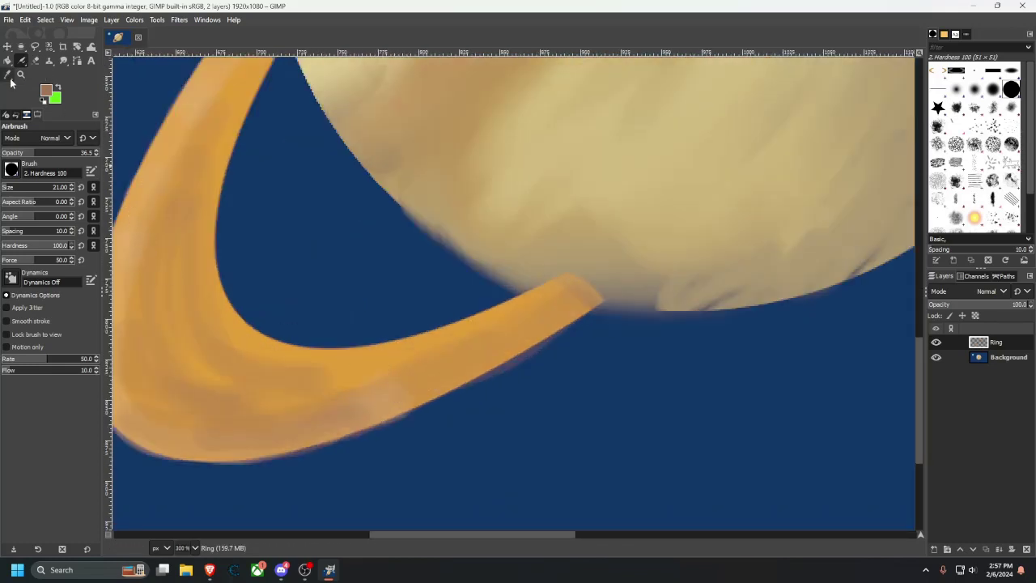
pyautogui.moveTo(498, 289); pyautogui.dragTo(374, 337)
pyautogui.scroll(-1, 403, 328)
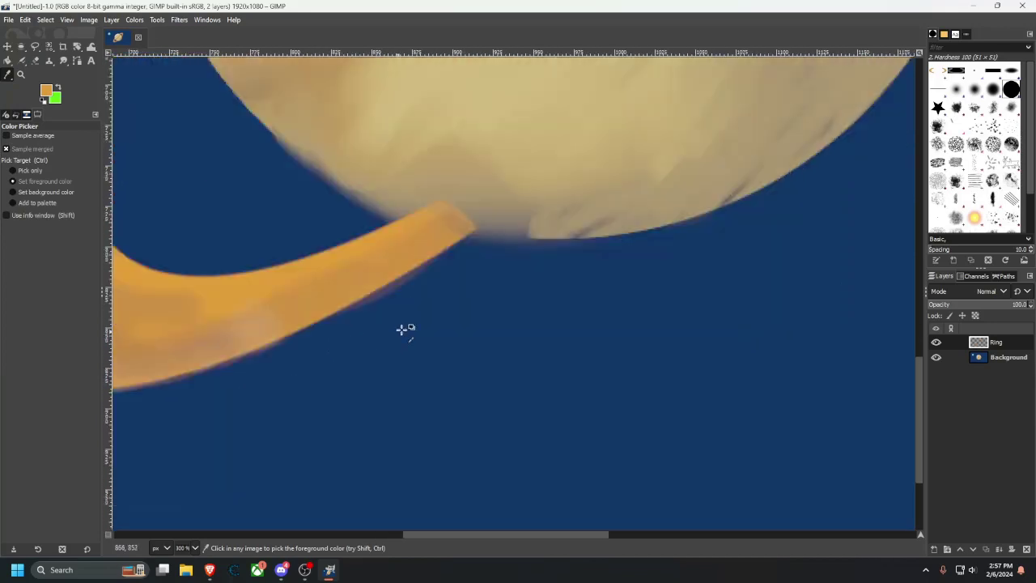
pyautogui.scroll(2, 437, 319)
pyautogui.scroll(-4, 484, 305)
pyautogui.scroll(2, 502, 312)
pyautogui.moveTo(461, 326); pyautogui.dragTo(393, 350)
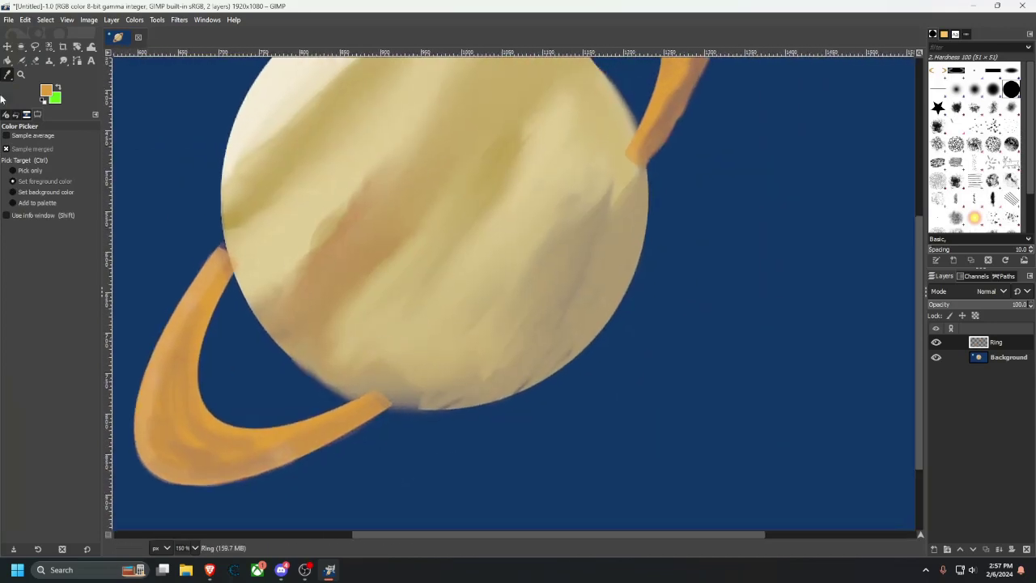
pyautogui.click(20, 62)
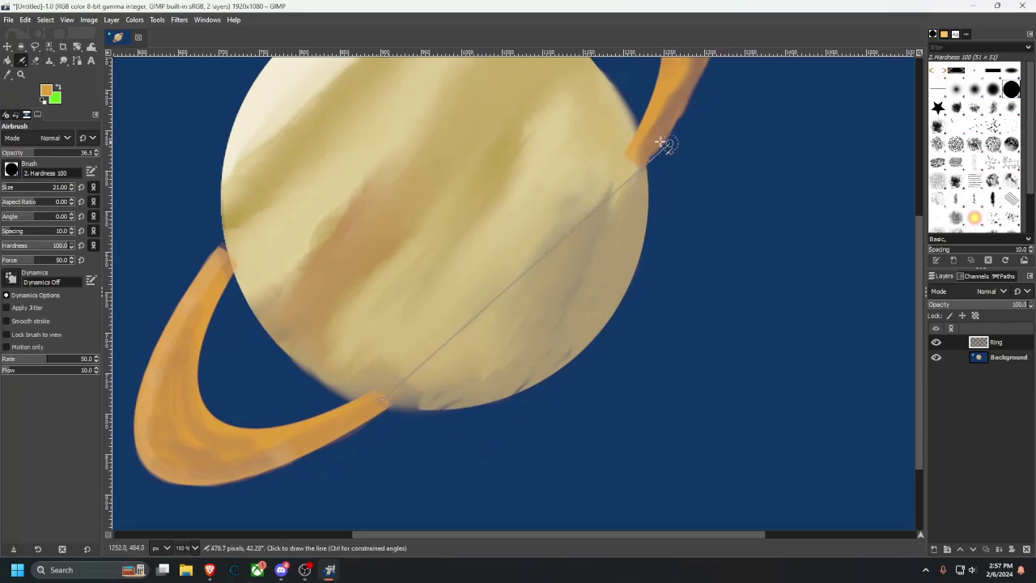
pyautogui.keyDown('shift'); pyautogui.click(638, 159); pyautogui.keyUp('shift')
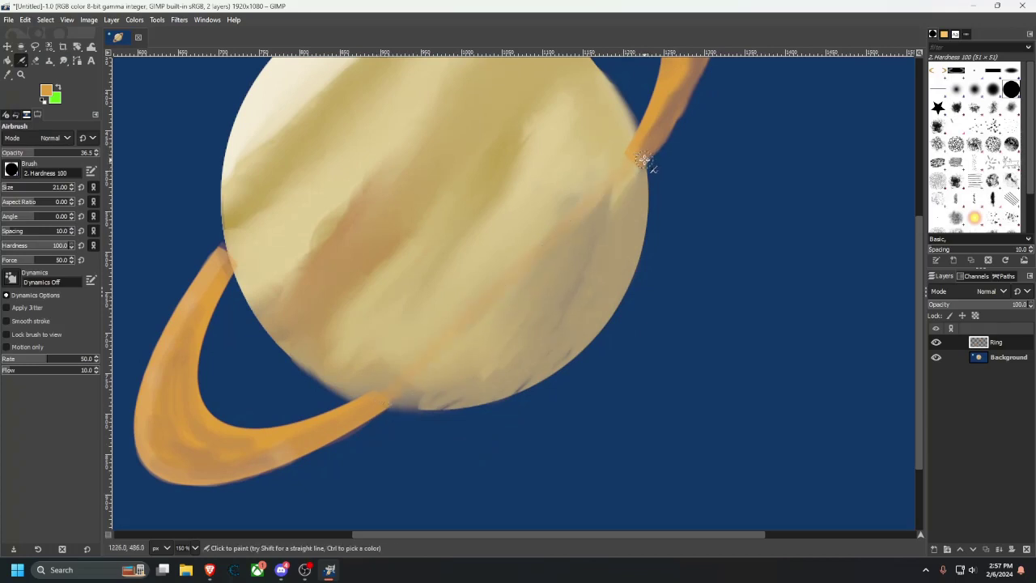
pyautogui.keyDown('shift'); pyautogui.click(384, 407); pyautogui.keyUp('shift')
pyautogui.press('ctrl')
pyautogui.click(23, 64)
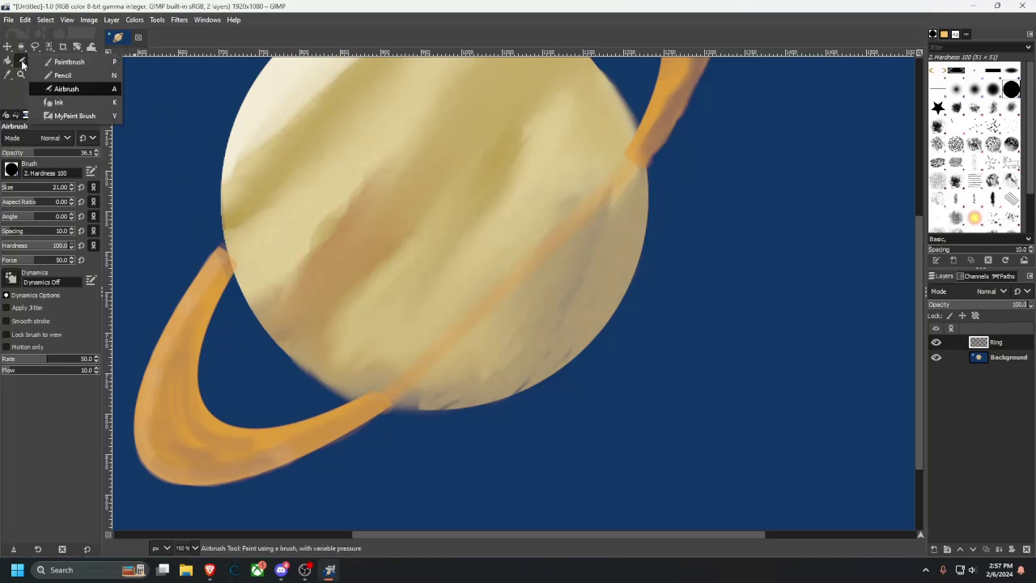
pyautogui.click(58, 62)
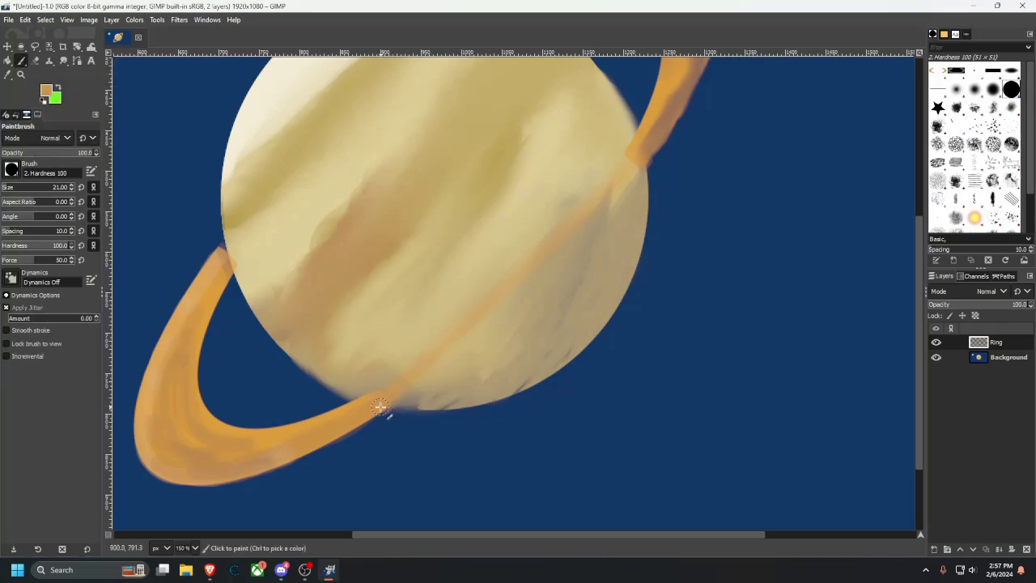
pyautogui.moveTo(379, 407)
pyautogui.mouseDown()
pyautogui.moveTo(553, 256)
pyautogui.moveTo(650, 151)
pyautogui.moveTo(608, 184)
pyautogui.moveTo(542, 268)
pyautogui.moveTo(648, 159)
pyautogui.moveTo(597, 212)
pyautogui.moveTo(561, 336)
pyautogui.mouseUp()
pyautogui.hotkey('ctrl', 'z')
pyautogui.hotkey('ctrl', 'z')
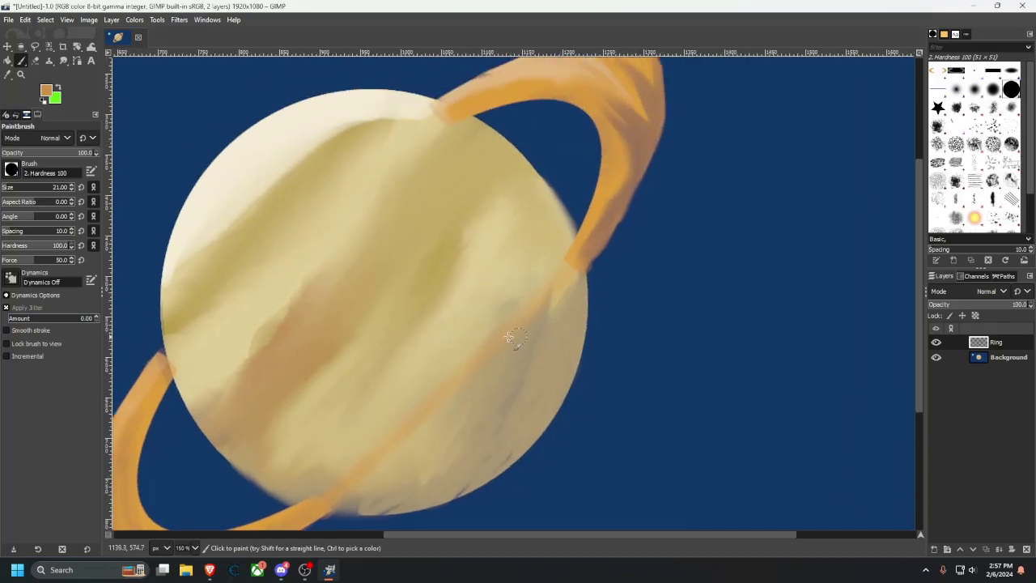
# Sample the brown shadow color from the ring and paint a solid band across the planet joining the lower arms of both loops.
pyautogui.click(9, 75)
pyautogui.click(611, 213)
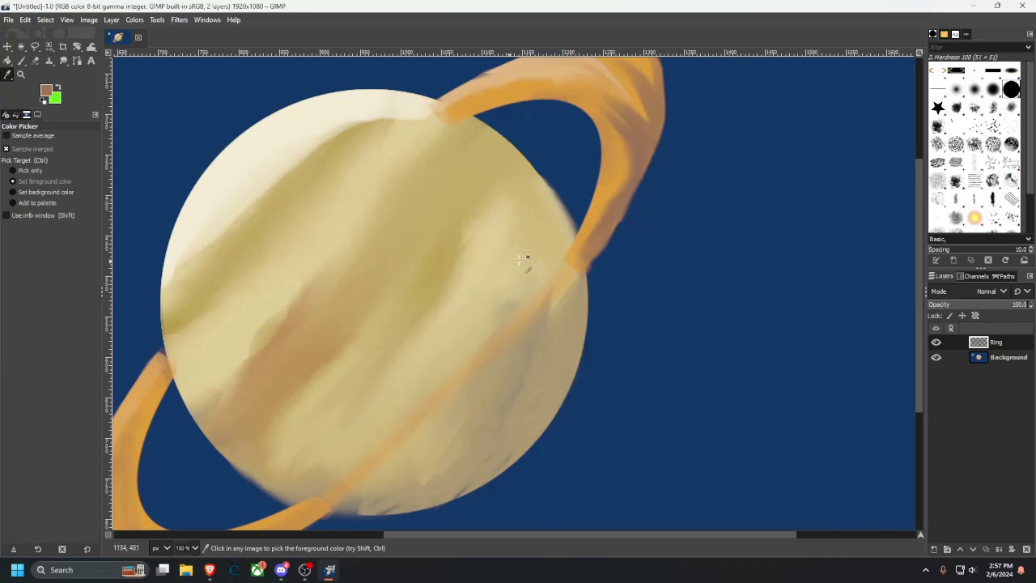
pyautogui.moveTo(519, 259); pyautogui.dragTo(494, 154)
pyautogui.scroll(2, 494, 162)
pyautogui.keyDown('ctrl'); pyautogui.scroll(-1, 496, 200); pyautogui.keyUp('ctrl')
pyautogui.scroll(1, 510, 276)
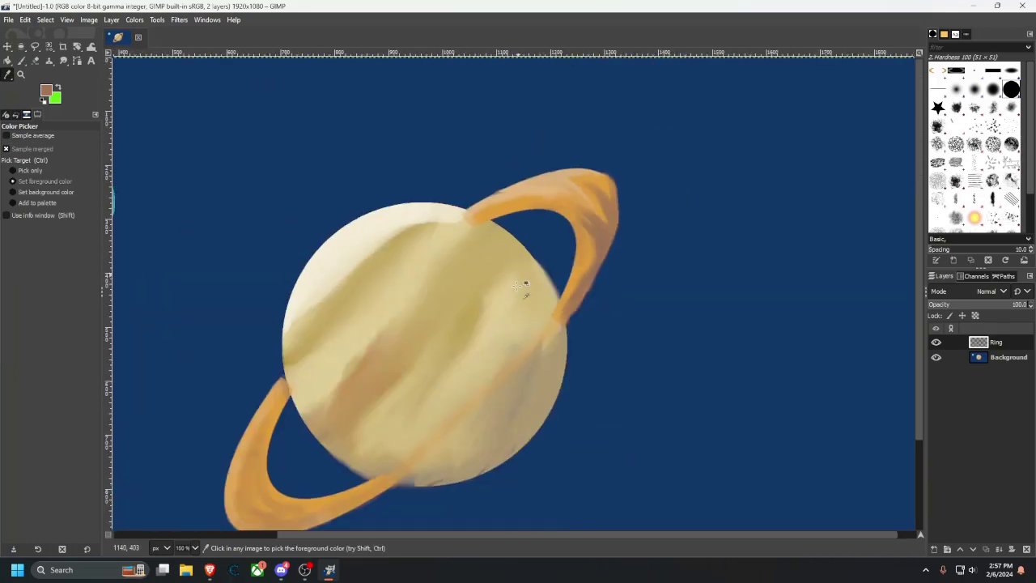
pyautogui.scroll(-2, 494, 267)
pyautogui.scroll(2, 491, 259)
pyautogui.scroll(-1, 491, 308)
pyautogui.keyDown('ctrl'); pyautogui.scroll(3, 515, 321); pyautogui.keyUp('ctrl')
pyautogui.scroll(-1, 454, 336)
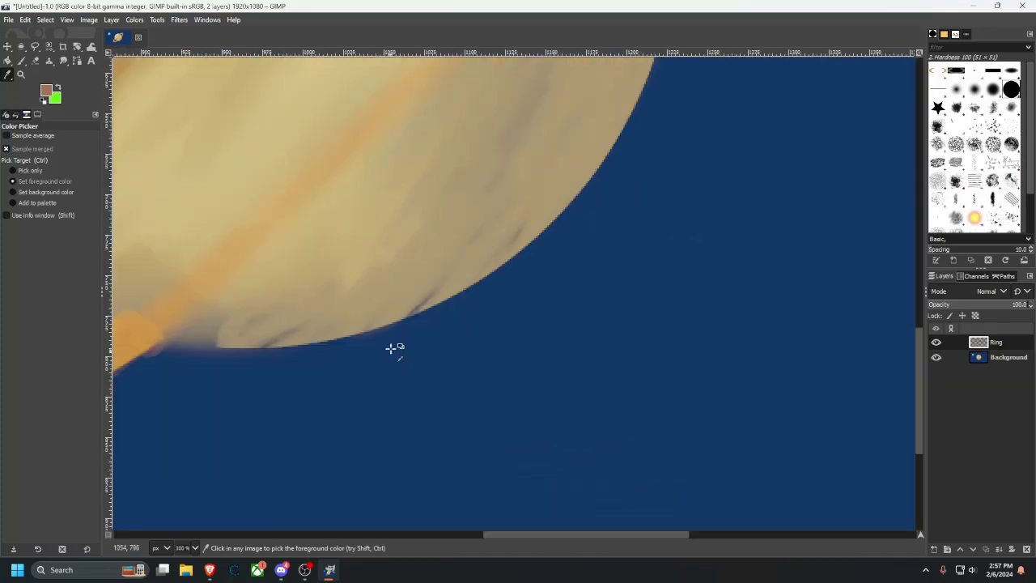
pyautogui.moveTo(393, 348); pyautogui.dragTo(643, 423)
pyautogui.keyDown('ctrl'); pyautogui.scroll(-1, 636, 420); pyautogui.keyUp('ctrl')
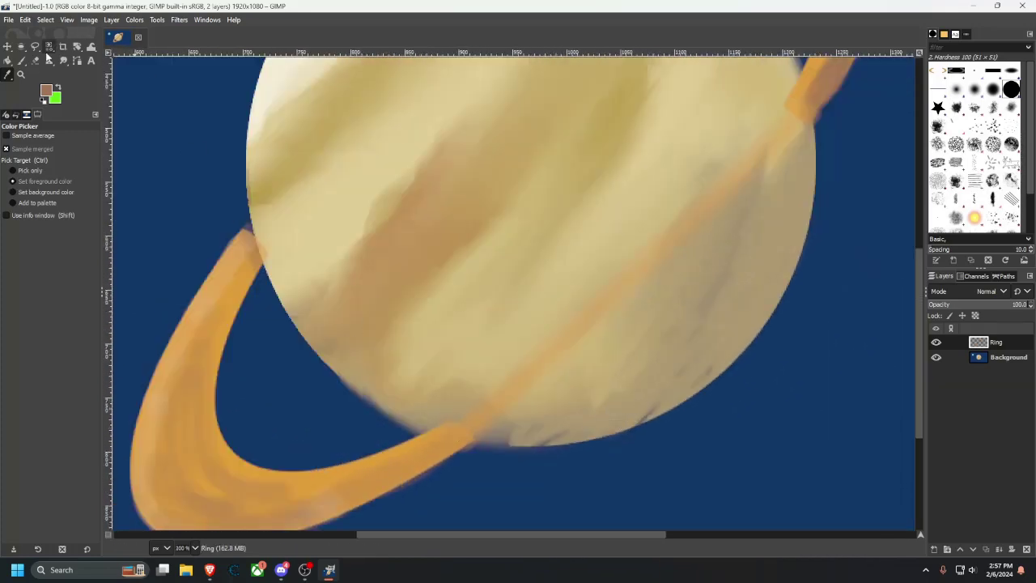
pyautogui.press('p')
pyautogui.moveTo(454, 441); pyautogui.dragTo(484, 411)
pyautogui.hotkey('ctrl', 'z')
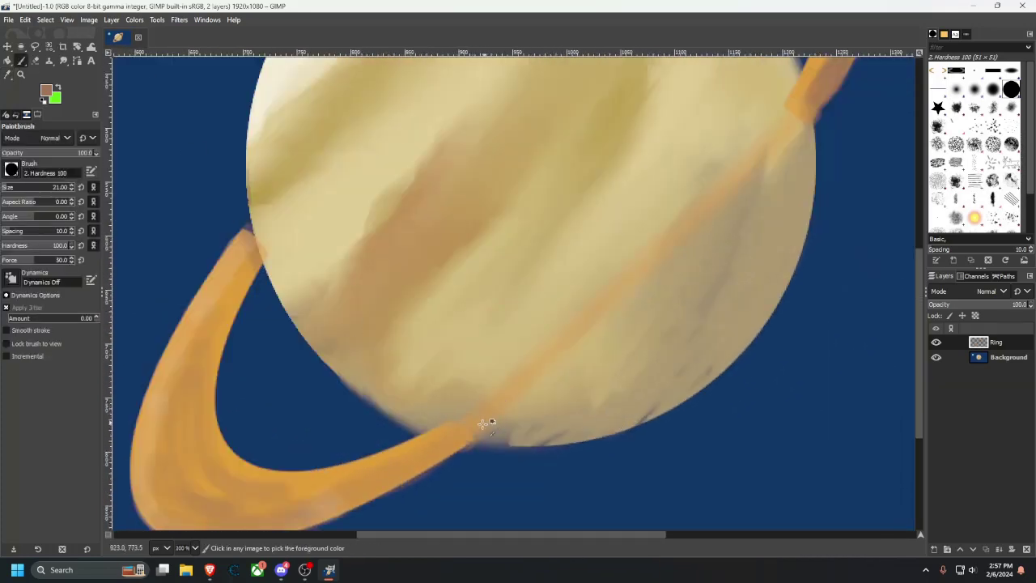
pyautogui.moveTo(441, 458)
pyautogui.mouseDown()
pyautogui.moveTo(757, 172)
pyautogui.moveTo(821, 83)
pyautogui.moveTo(736, 178)
pyautogui.moveTo(417, 450)
pyautogui.moveTo(504, 401)
pyautogui.moveTo(434, 444)
pyautogui.moveTo(720, 208)
pyautogui.moveTo(798, 114)
pyautogui.mouseUp()
pyautogui.hotkey('ctrl', 'z')
pyautogui.scroll(-5, 601, 359)
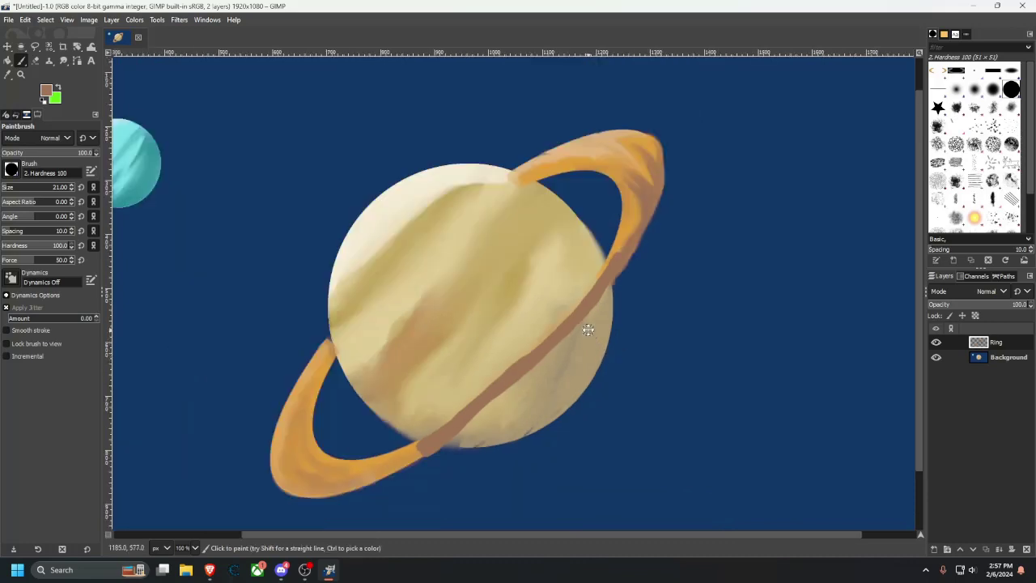
# Start smudging the brown band along its length with the Smudge tool, with jitter turned off and the brush size set to 51.
pyautogui.moveTo(588, 329); pyautogui.dragTo(582, 316)
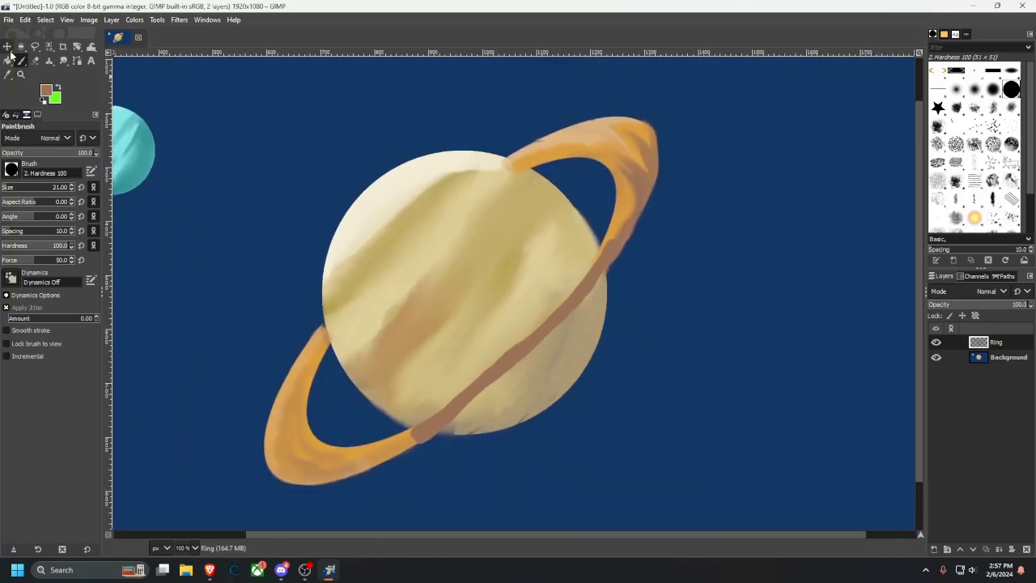
pyautogui.click(59, 60)
pyautogui.click(60, 61)
pyautogui.scroll(2, 602, 294)
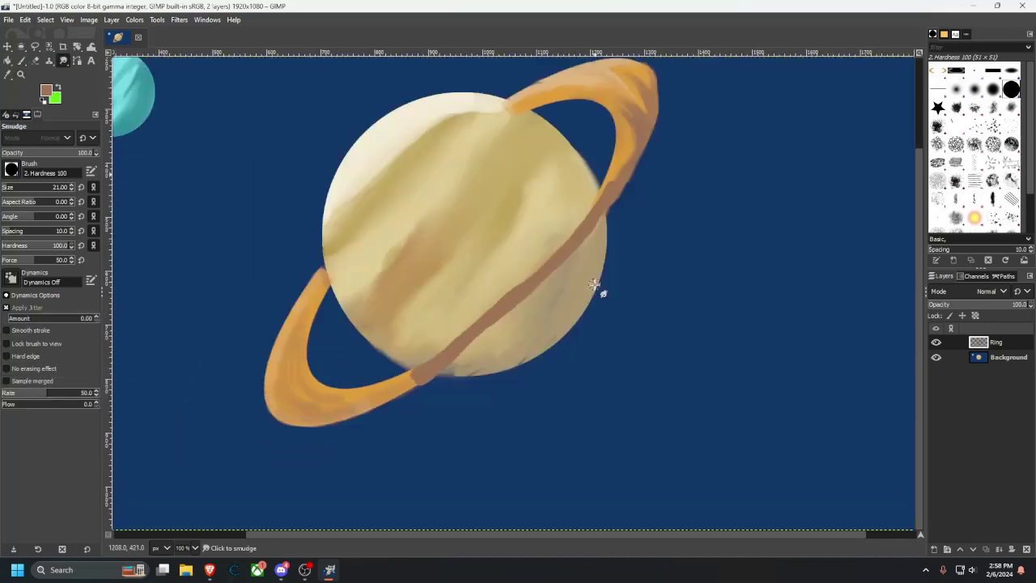
pyautogui.moveTo(613, 116)
pyautogui.mouseDown()
pyautogui.moveTo(588, 166)
pyautogui.moveTo(530, 231)
pyautogui.moveTo(579, 194)
pyautogui.moveTo(527, 251)
pyautogui.moveTo(386, 353)
pyautogui.mouseUp()
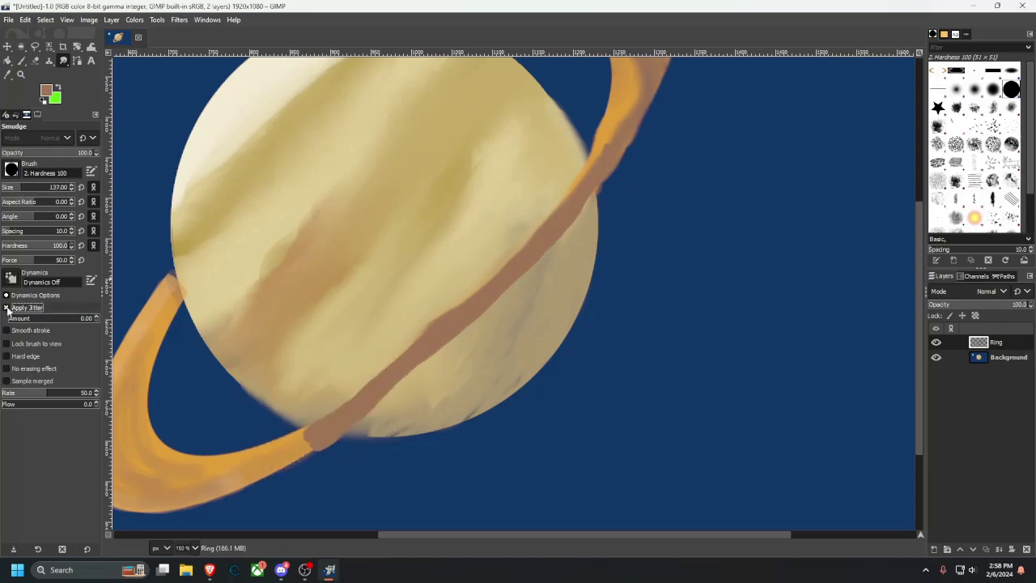
pyautogui.click(7, 308)
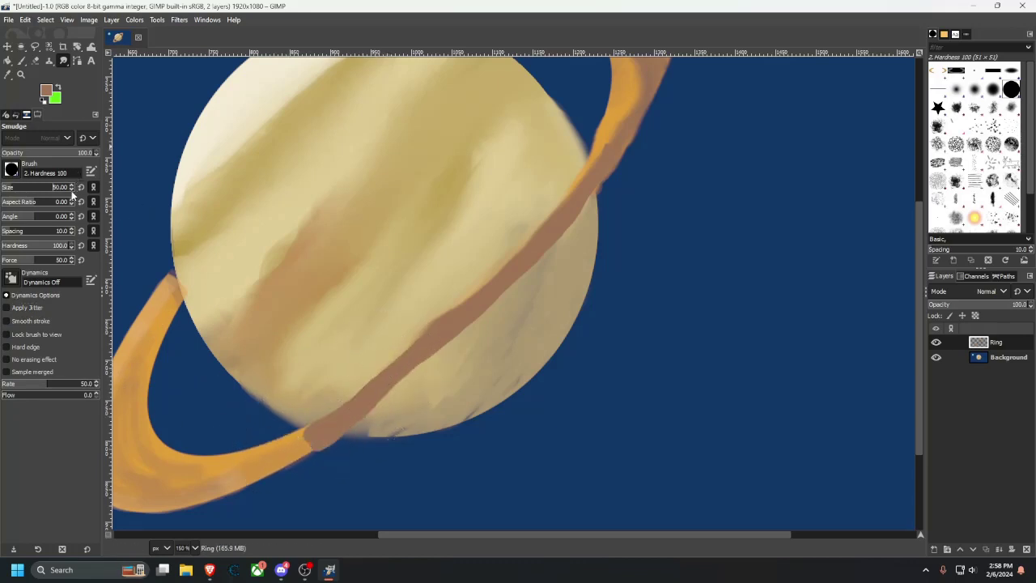
# Smudge the ring's orange from both loops' arms into the two ends of the brown band across the planet.
pyautogui.moveTo(305, 461)
pyautogui.mouseDown()
pyautogui.moveTo(402, 352)
pyautogui.moveTo(359, 398)
pyautogui.moveTo(487, 298)
pyautogui.moveTo(628, 112)
pyautogui.moveTo(577, 190)
pyautogui.moveTo(437, 324)
pyautogui.mouseUp()
pyautogui.moveTo(607, 111)
pyautogui.mouseDown()
pyautogui.moveTo(547, 209)
pyautogui.moveTo(459, 284)
pyautogui.mouseUp()
pyautogui.moveTo(624, 111)
pyautogui.mouseDown()
pyautogui.moveTo(564, 217)
pyautogui.moveTo(521, 260)
pyautogui.moveTo(233, 462)
pyautogui.moveTo(401, 384)
pyautogui.moveTo(372, 364)
pyautogui.moveTo(320, 445)
pyautogui.moveTo(302, 444)
pyautogui.moveTo(495, 264)
pyautogui.mouseUp()
pyautogui.moveTo(317, 430)
pyautogui.mouseDown()
pyautogui.moveTo(452, 317)
pyautogui.moveTo(510, 233)
pyautogui.mouseUp()
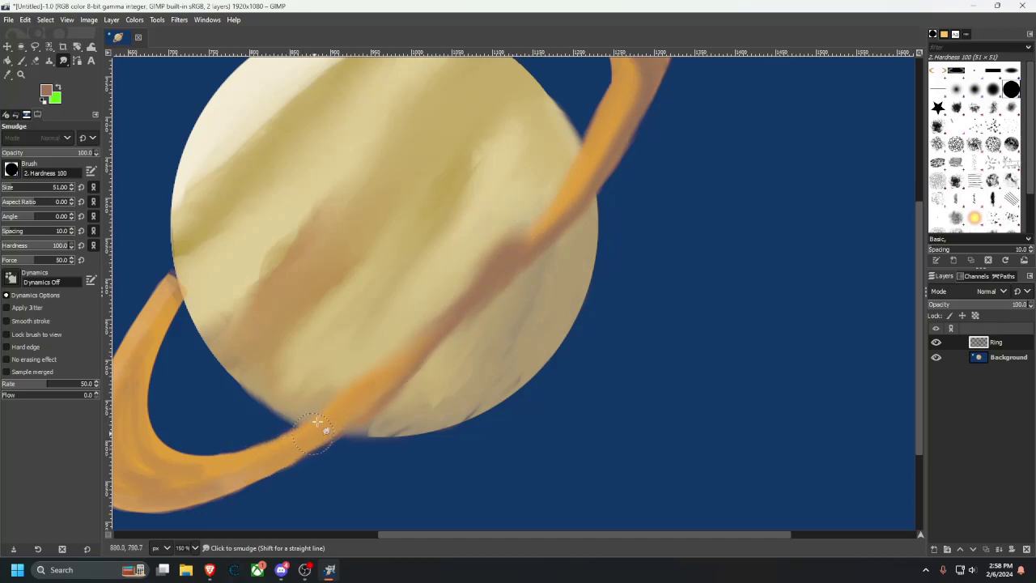
pyautogui.moveTo(321, 423)
pyautogui.mouseDown()
pyautogui.moveTo(508, 284)
pyautogui.moveTo(563, 201)
pyautogui.moveTo(438, 353)
pyautogui.moveTo(556, 230)
pyautogui.moveTo(597, 161)
pyautogui.moveTo(410, 362)
pyautogui.moveTo(549, 246)
pyautogui.mouseUp()
pyautogui.moveTo(547, 210)
pyautogui.mouseDown()
pyautogui.moveTo(402, 358)
pyautogui.moveTo(267, 441)
pyautogui.moveTo(287, 447)
pyautogui.moveTo(193, 490)
pyautogui.moveTo(313, 445)
pyautogui.moveTo(414, 379)
pyautogui.moveTo(354, 441)
pyautogui.moveTo(255, 477)
pyautogui.moveTo(391, 402)
pyautogui.moveTo(457, 328)
pyautogui.moveTo(398, 388)
pyautogui.moveTo(494, 312)
pyautogui.mouseUp()
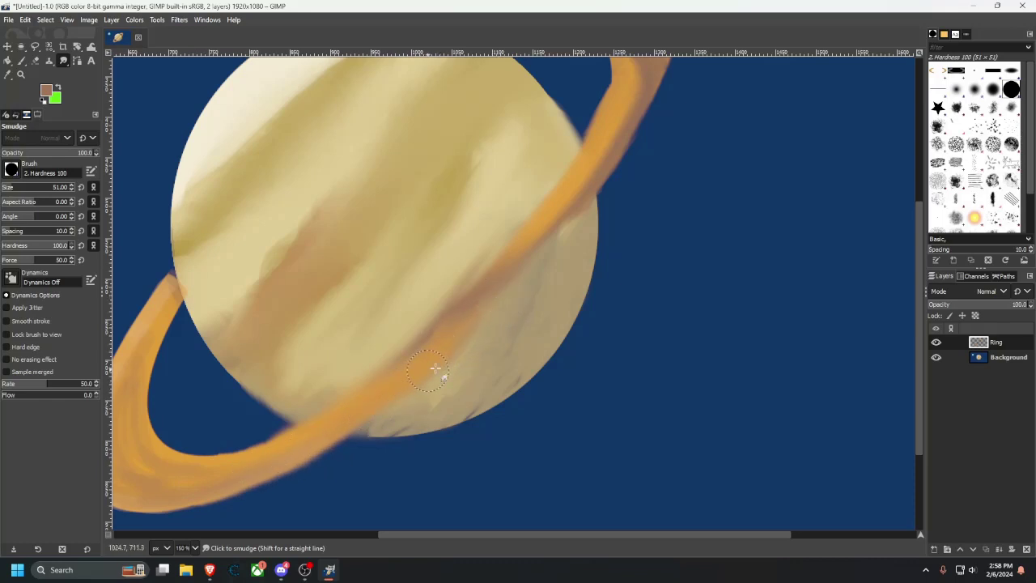
# Smudge from the upper loop's lower arm down the band, pulling orange across the planet's middle.
pyautogui.scroll(-1, 551, 254)
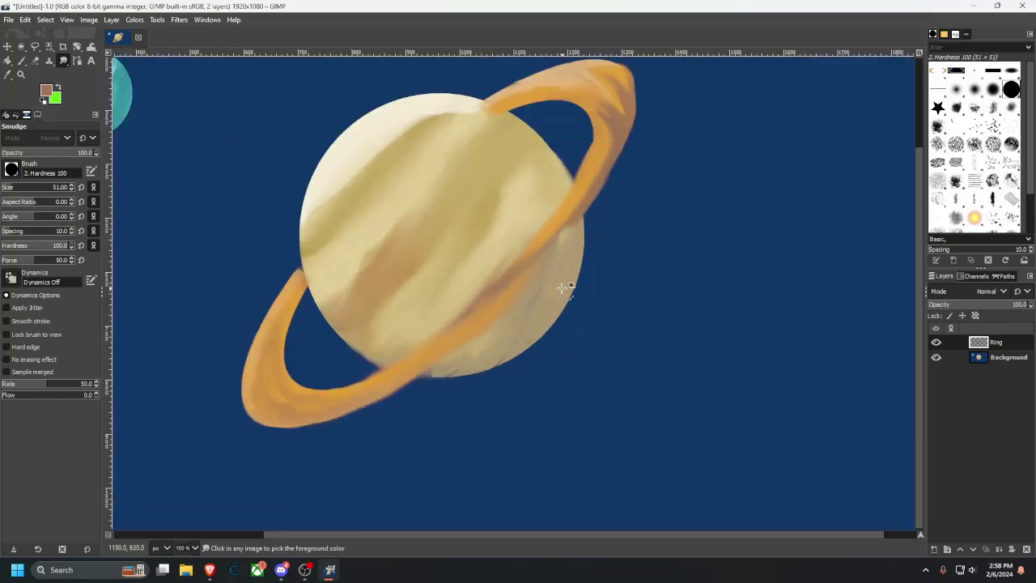
pyautogui.moveTo(605, 168)
pyautogui.mouseDown()
pyautogui.moveTo(581, 215)
pyautogui.moveTo(531, 277)
pyautogui.mouseUp()
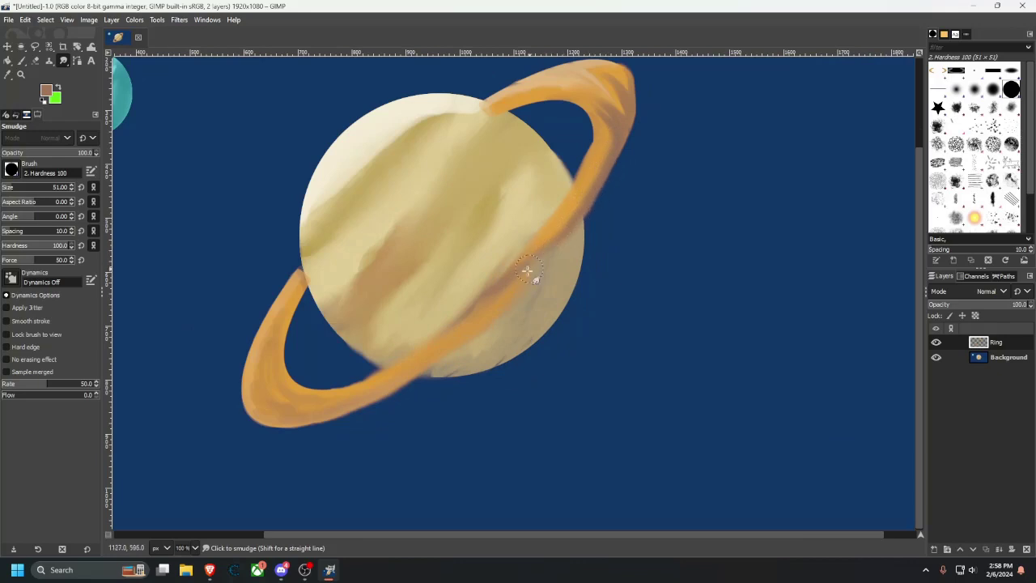
pyautogui.moveTo(624, 157)
pyautogui.mouseDown()
pyautogui.moveTo(563, 230)
pyautogui.moveTo(463, 334)
pyautogui.mouseUp()
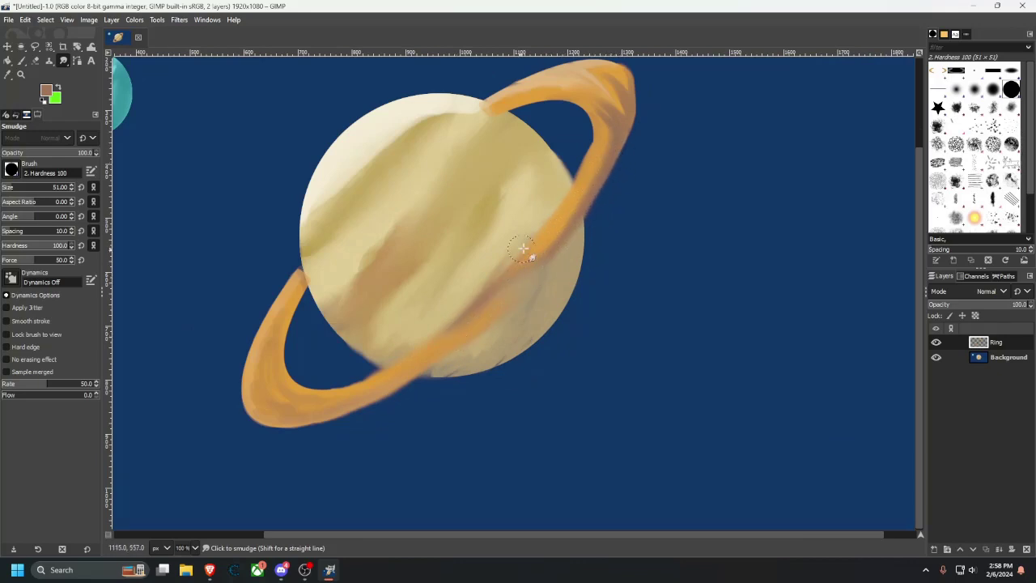
pyautogui.moveTo(571, 209)
pyautogui.mouseDown()
pyautogui.moveTo(518, 288)
pyautogui.moveTo(442, 361)
pyautogui.mouseUp()
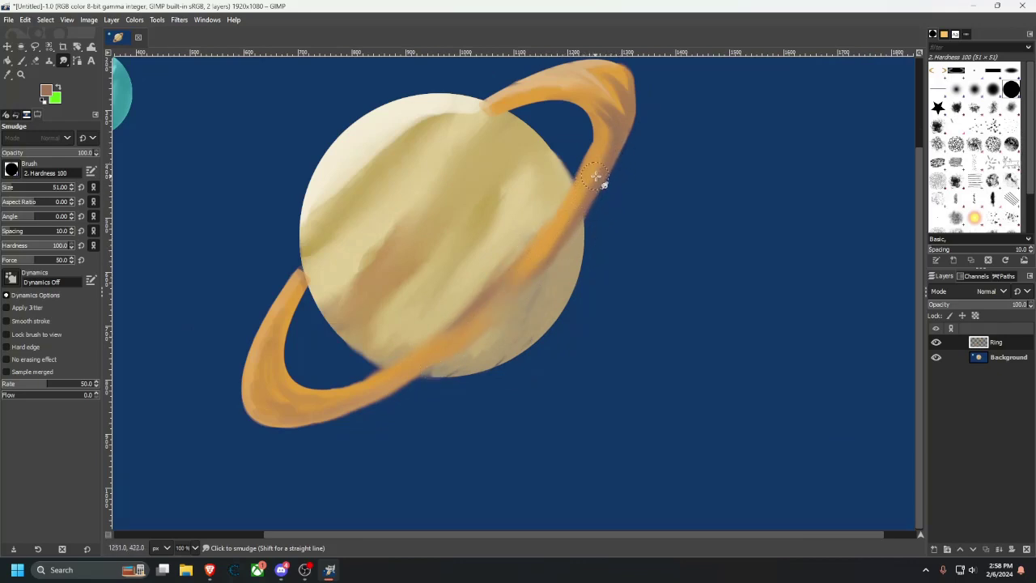
pyautogui.moveTo(595, 175)
pyautogui.mouseDown()
pyautogui.moveTo(577, 229)
pyautogui.moveTo(514, 300)
pyautogui.mouseUp()
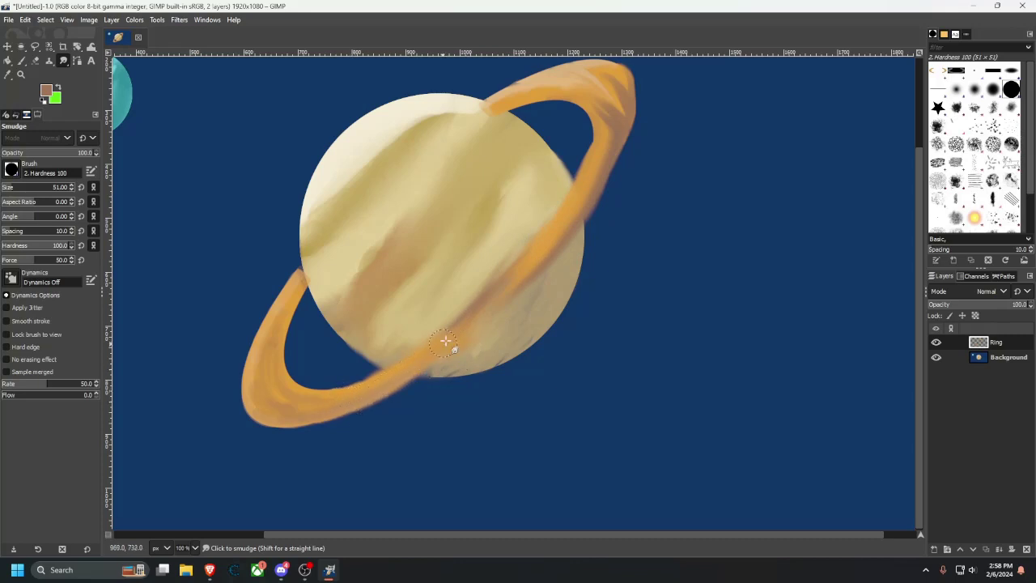
# Smudge upward from the lower loop's arm along the band to even out the remaining brown and orange patches.
pyautogui.moveTo(445, 342); pyautogui.dragTo(472, 321)
pyautogui.moveTo(428, 359); pyautogui.dragTo(533, 277)
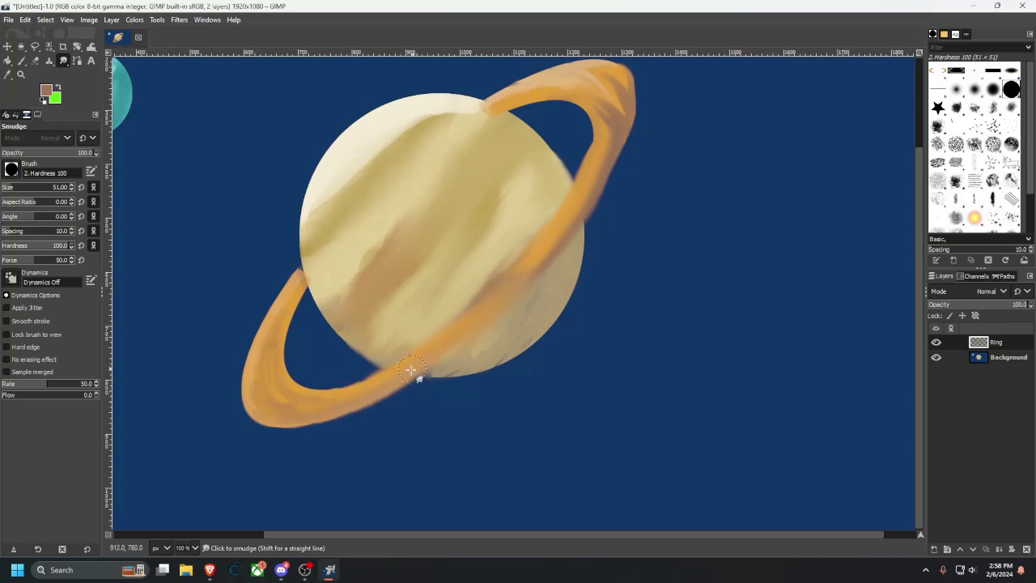
pyautogui.moveTo(430, 354)
pyautogui.mouseDown()
pyautogui.moveTo(511, 281)
pyautogui.moveTo(542, 258)
pyautogui.moveTo(446, 339)
pyautogui.moveTo(558, 256)
pyautogui.moveTo(594, 204)
pyautogui.mouseUp()
pyautogui.moveTo(541, 259); pyautogui.dragTo(567, 237)
pyautogui.moveTo(481, 307); pyautogui.dragTo(589, 204)
pyautogui.moveTo(527, 261)
pyautogui.mouseDown()
pyautogui.moveTo(615, 141)
pyautogui.moveTo(539, 259)
pyautogui.moveTo(432, 353)
pyautogui.mouseUp()
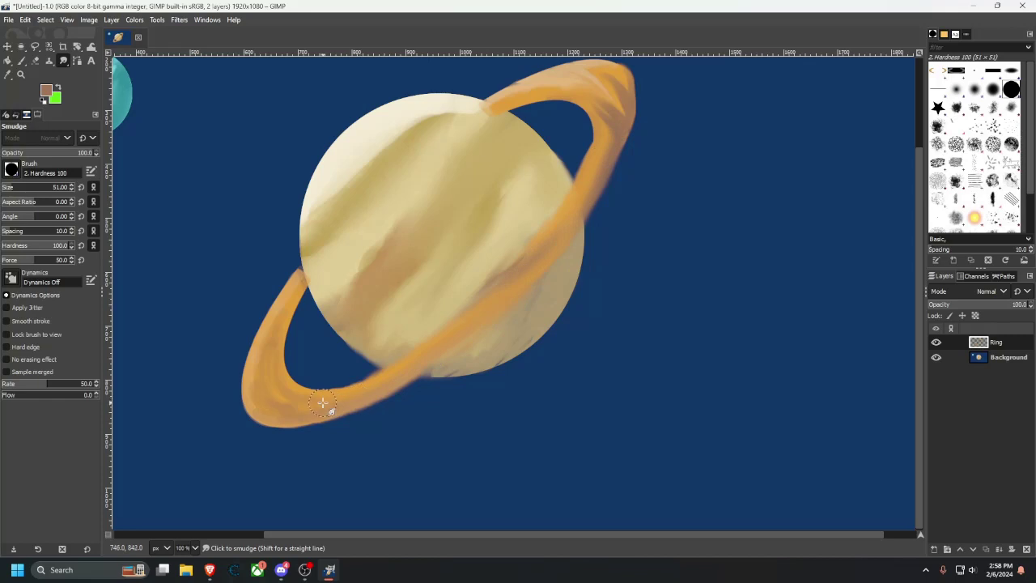
pyautogui.moveTo(322, 403); pyautogui.dragTo(389, 367)
pyautogui.scroll(1, 492, 342)
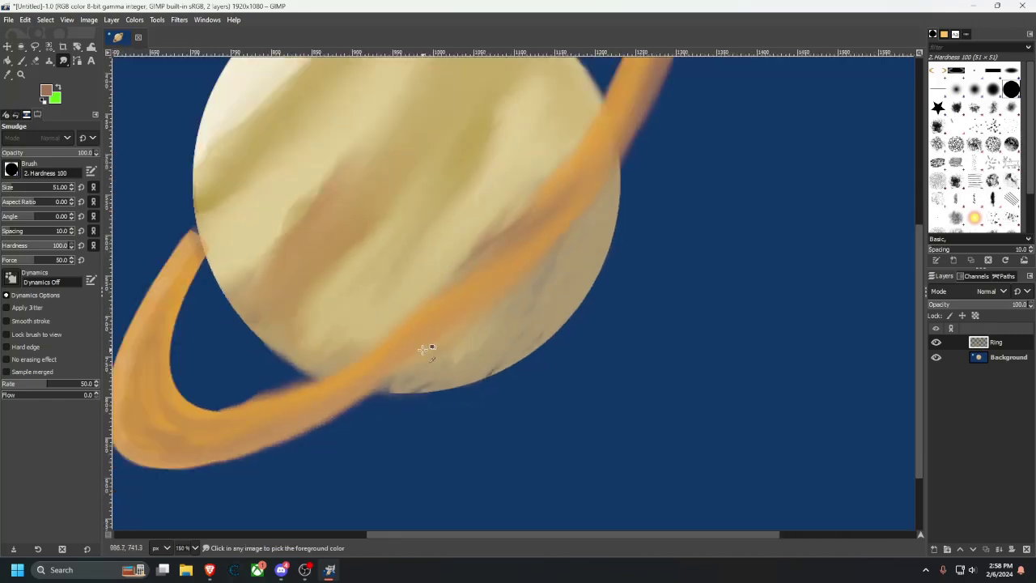
pyautogui.click(22, 61)
pyautogui.moveTo(358, 356); pyautogui.dragTo(441, 304)
pyautogui.hotkey('ctrl', 'z')
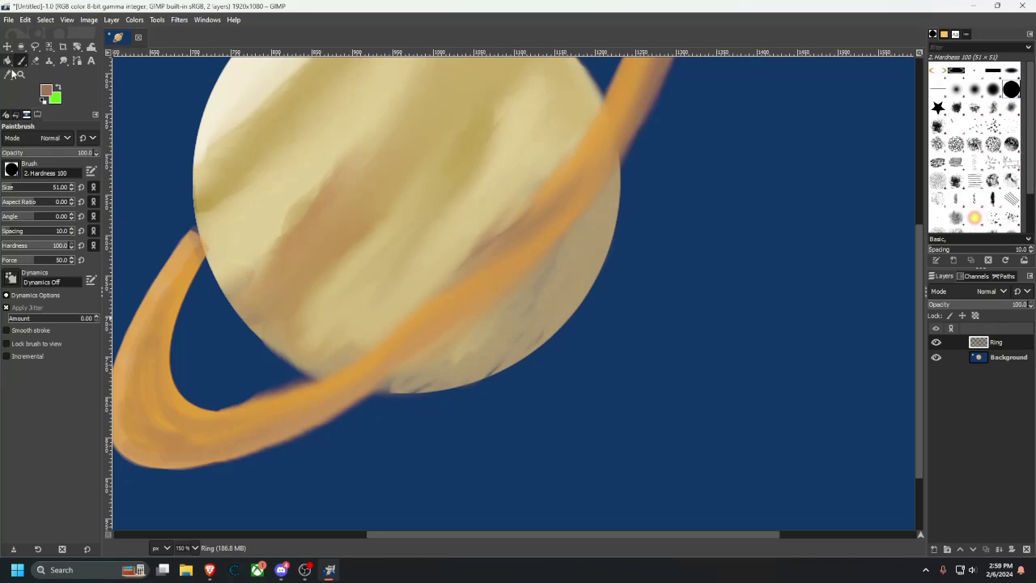
# Sample the ring's orange and paint a wide solid band with a size 51 brush from the lower loop's arm to the upper loop's.
pyautogui.click(7, 74)
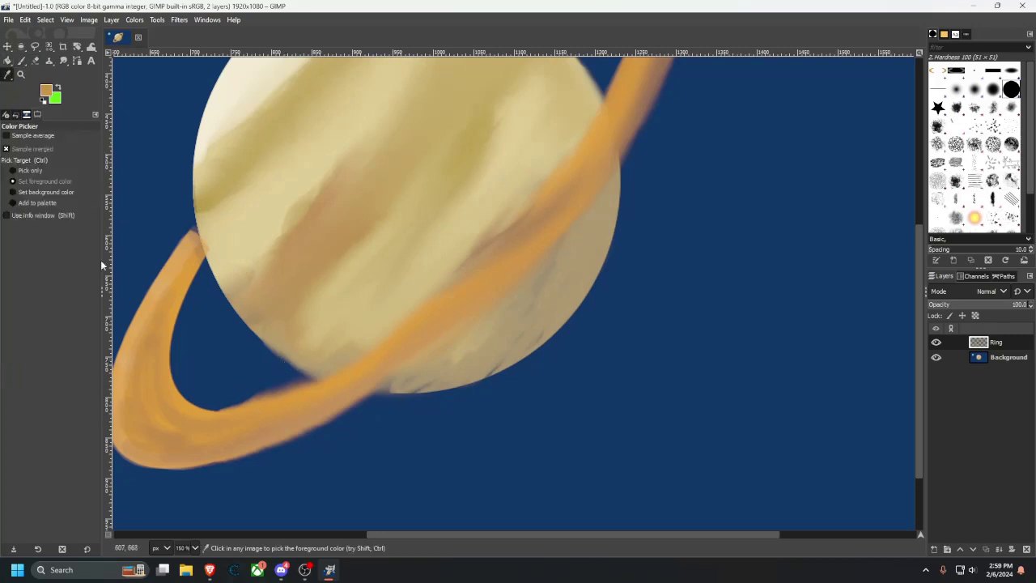
pyautogui.click(22, 61)
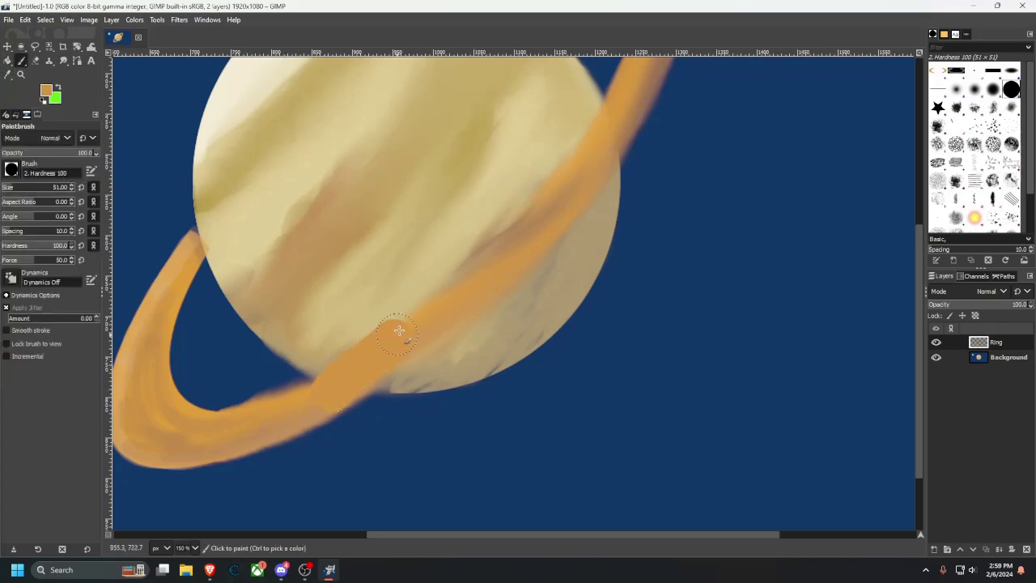
pyautogui.moveTo(399, 330)
pyautogui.mouseDown()
pyautogui.moveTo(459, 264)
pyautogui.moveTo(544, 208)
pyautogui.moveTo(639, 83)
pyautogui.mouseUp()
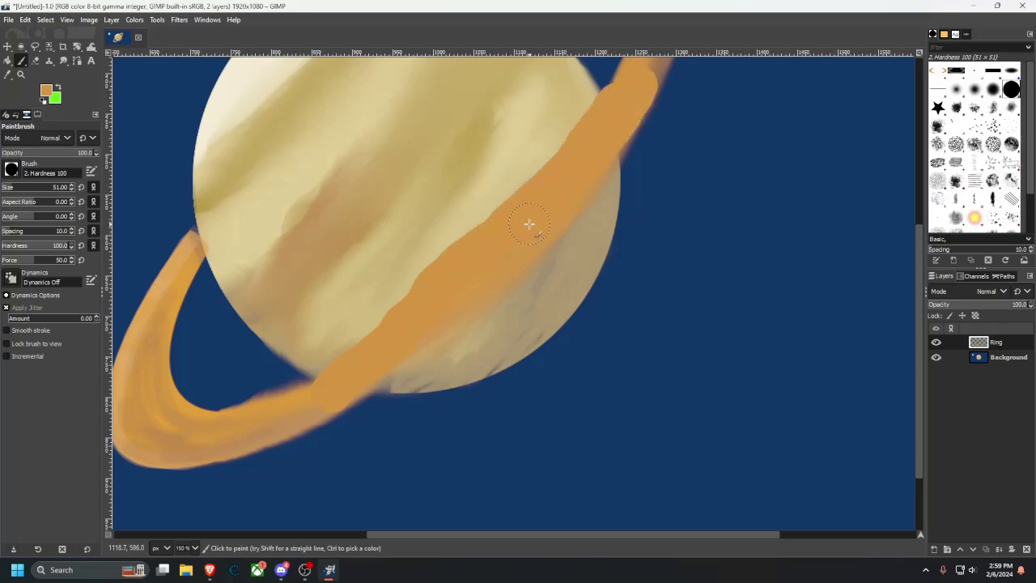
pyautogui.keyDown('ctrl'); pyautogui.scroll(-2, 529, 223); pyautogui.keyUp('ctrl')
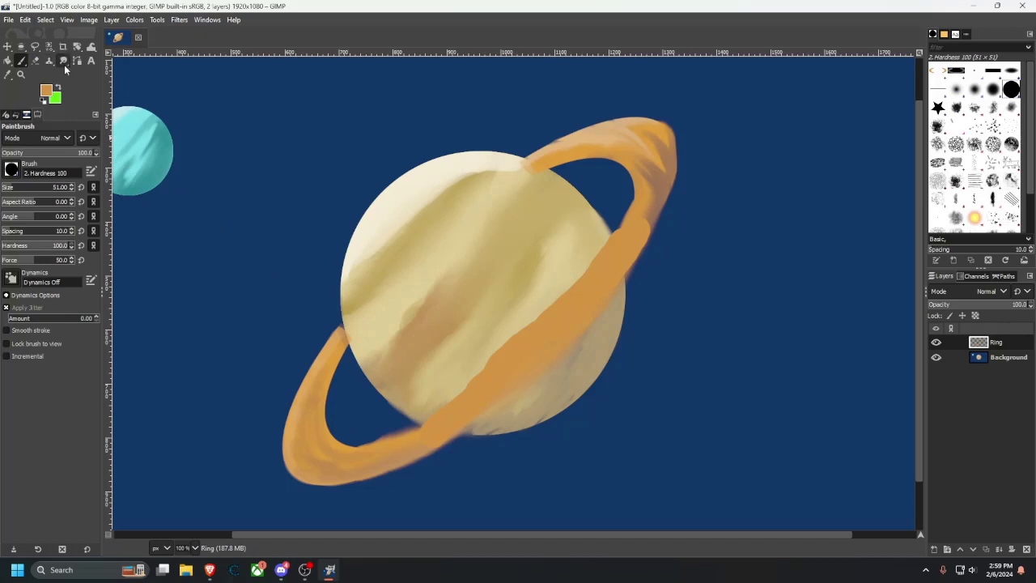
# Smudge the orange band into the lower loop's arm and along the band's lower half to blend the hard stroke edges.
pyautogui.click(65, 62)
pyautogui.moveTo(366, 454)
pyautogui.mouseDown()
pyautogui.moveTo(464, 409)
pyautogui.moveTo(581, 296)
pyautogui.moveTo(447, 413)
pyautogui.mouseUp()
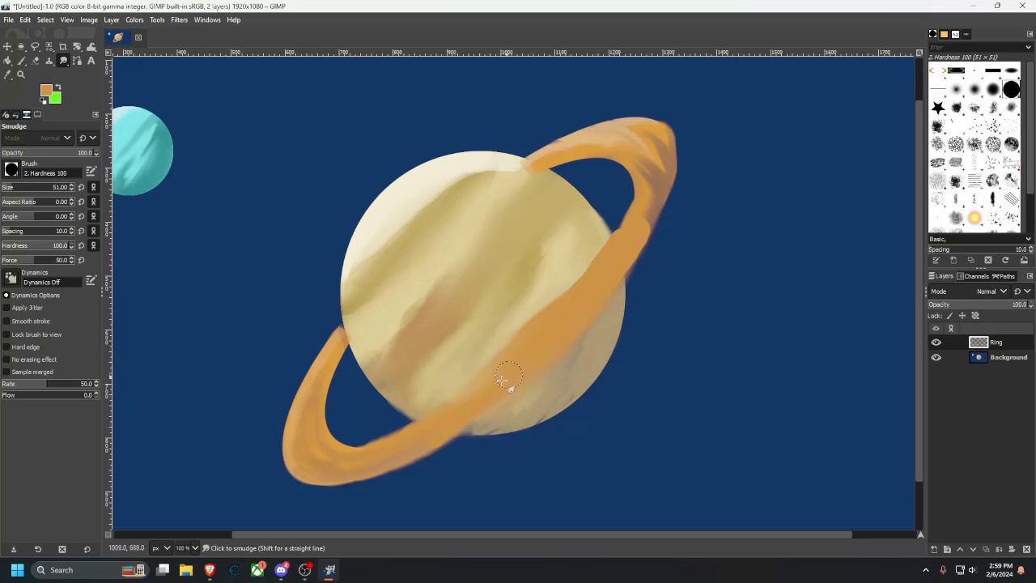
pyautogui.moveTo(502, 380); pyautogui.dragTo(399, 427)
pyautogui.moveTo(615, 279)
pyautogui.mouseDown()
pyautogui.moveTo(667, 211)
pyautogui.moveTo(645, 254)
pyautogui.moveTo(622, 233)
pyautogui.moveTo(687, 76)
pyautogui.moveTo(631, 215)
pyautogui.moveTo(508, 364)
pyautogui.mouseUp()
# Smudge the upper half of the orange band into the upper loop's lower arm, blending the joint and the loop's inner edge.
pyautogui.scroll(3, 633, 239)
pyautogui.moveTo(523, 417); pyautogui.dragTo(599, 239)
pyautogui.moveTo(513, 399)
pyautogui.mouseDown()
pyautogui.moveTo(607, 204)
pyautogui.moveTo(597, 135)
pyautogui.moveTo(599, 238)
pyautogui.moveTo(549, 343)
pyautogui.moveTo(602, 186)
pyautogui.moveTo(564, 359)
pyautogui.moveTo(497, 418)
pyautogui.mouseUp()
pyautogui.scroll(-3, 497, 419)
pyautogui.scroll(-3, 504, 376)
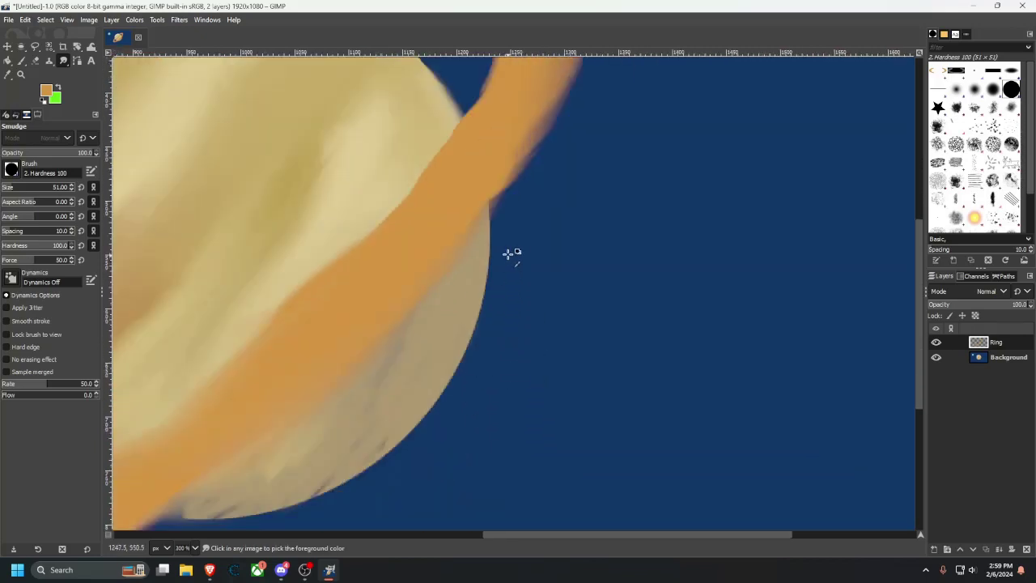
pyautogui.moveTo(551, 257)
pyautogui.mouseDown()
pyautogui.moveTo(572, 222)
pyautogui.moveTo(512, 304)
pyautogui.mouseUp()
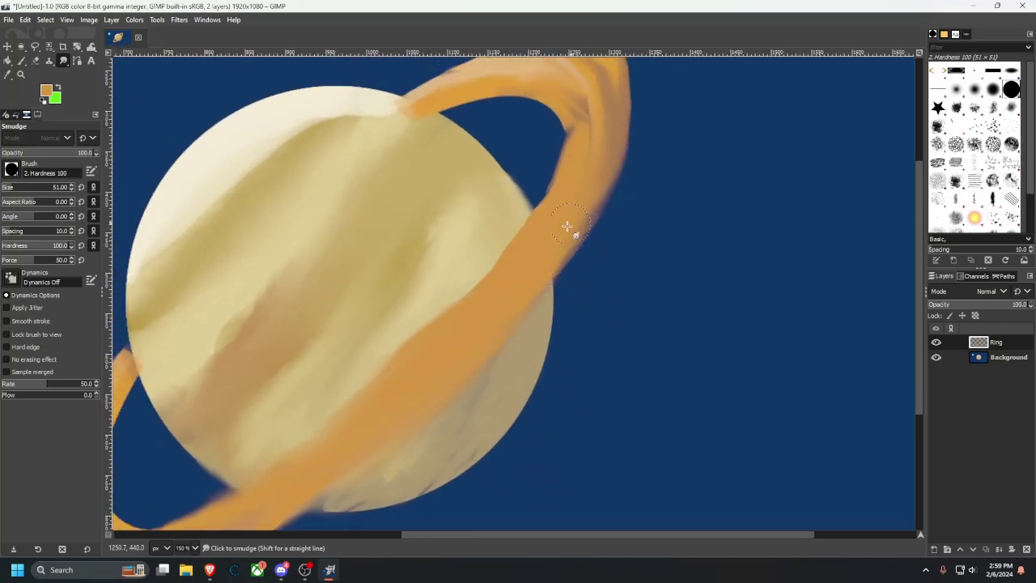
pyautogui.scroll(-2, 580, 295)
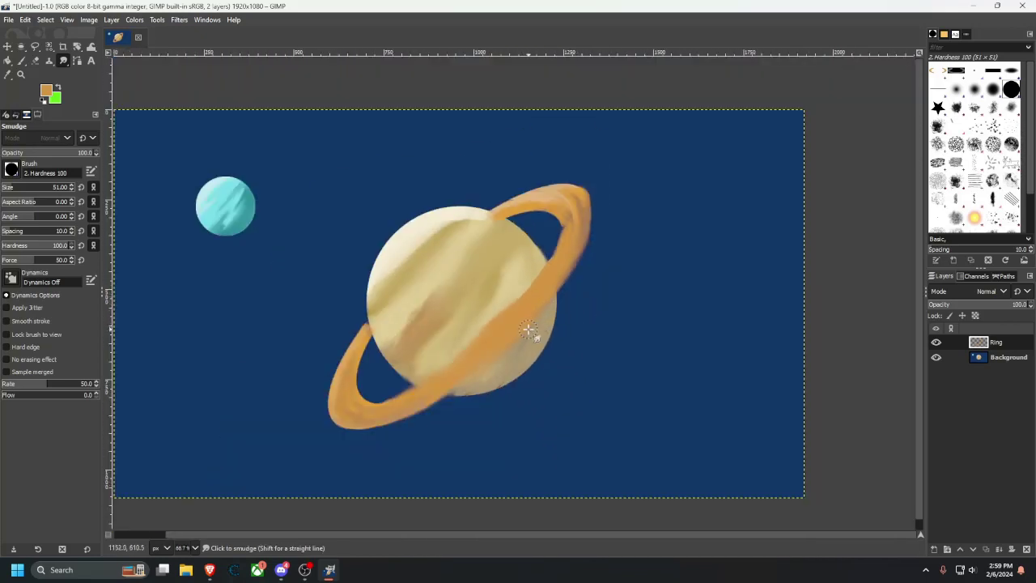
pyautogui.keyDown('ctrl'); pyautogui.scroll(2, 437, 348); pyautogui.keyUp('ctrl')
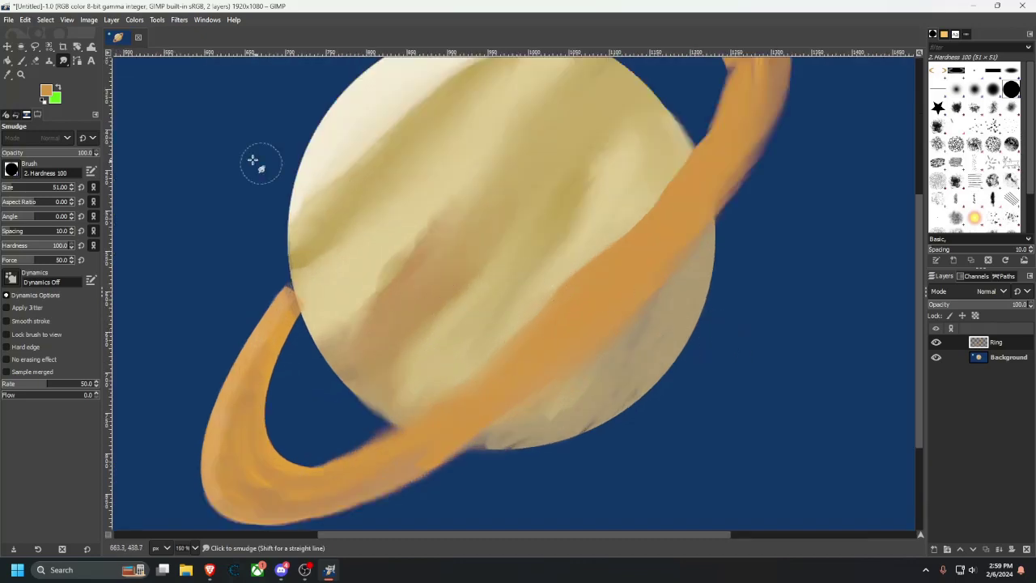
# Sample the dark blue background as the foreground color.
pyautogui.click(8, 74)
pyautogui.click(116, 92)
pyautogui.click(745, 265)
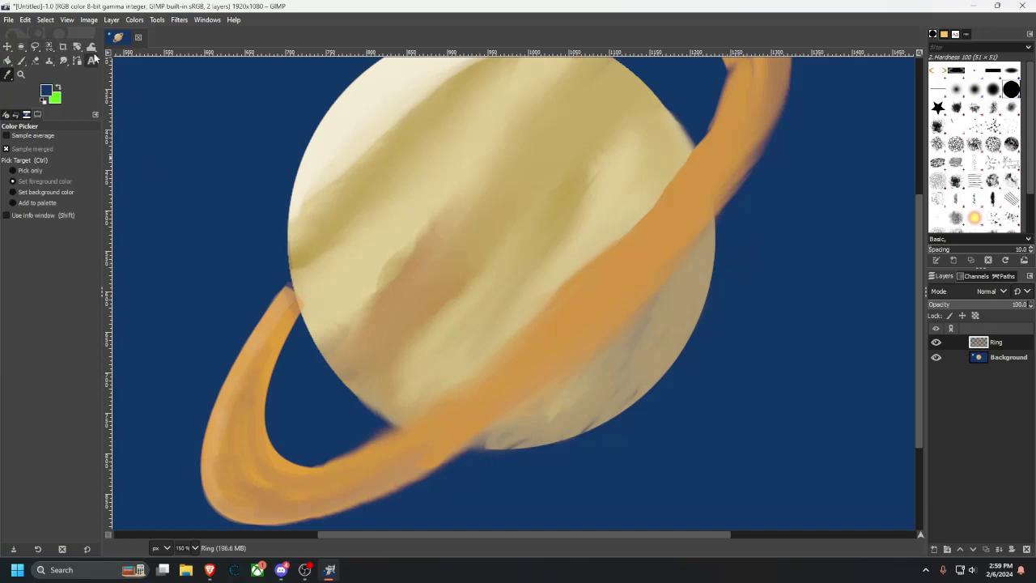
# Smudge along both edges of the orange band where it crosses the planet and up into the upper loop.
pyautogui.click(63, 61)
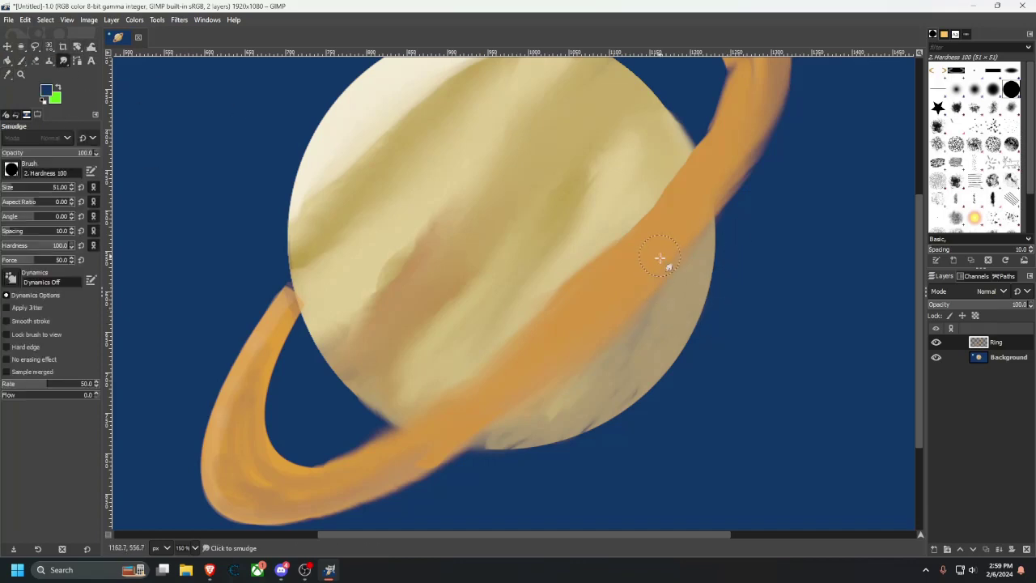
pyautogui.moveTo(594, 328); pyautogui.dragTo(682, 238)
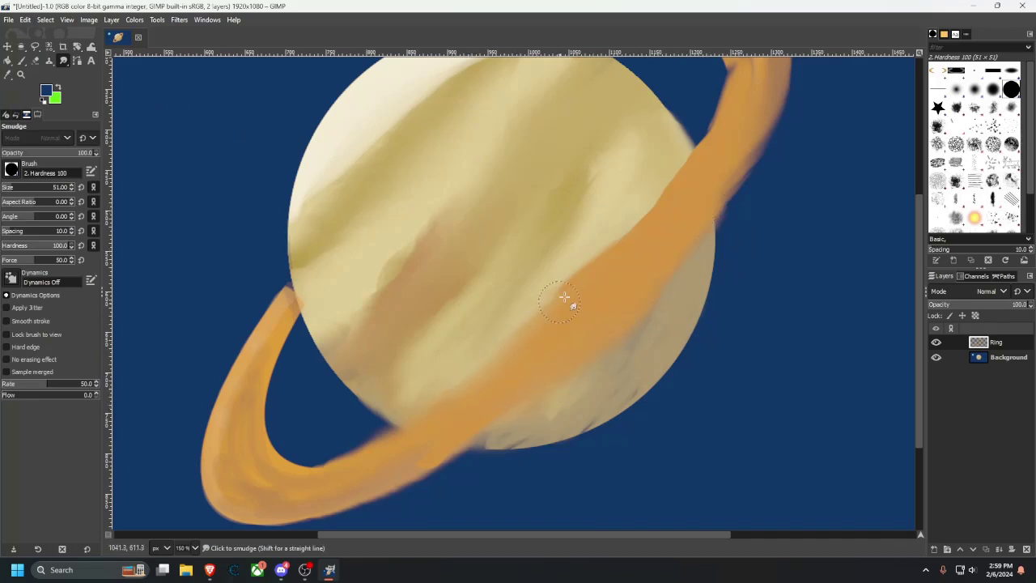
pyautogui.moveTo(564, 297)
pyautogui.mouseDown()
pyautogui.moveTo(623, 253)
pyautogui.moveTo(633, 265)
pyautogui.moveTo(605, 271)
pyautogui.moveTo(721, 135)
pyautogui.moveTo(643, 231)
pyautogui.moveTo(697, 172)
pyautogui.moveTo(743, 71)
pyautogui.mouseUp()
pyautogui.moveTo(731, 162)
pyautogui.mouseDown()
pyautogui.moveTo(642, 297)
pyautogui.moveTo(632, 341)
pyautogui.mouseUp()
pyautogui.moveTo(651, 232)
pyautogui.mouseDown()
pyautogui.moveTo(590, 329)
pyautogui.moveTo(659, 241)
pyautogui.moveTo(624, 309)
pyautogui.moveTo(650, 228)
pyautogui.moveTo(646, 271)
pyautogui.moveTo(636, 257)
pyautogui.moveTo(645, 237)
pyautogui.moveTo(648, 296)
pyautogui.moveTo(648, 217)
pyautogui.moveTo(627, 204)
pyautogui.moveTo(642, 246)
pyautogui.moveTo(629, 298)
pyautogui.moveTo(646, 274)
pyautogui.moveTo(634, 307)
pyautogui.moveTo(667, 300)
pyautogui.mouseUp()
pyautogui.scroll(-3, 630, 305)
pyautogui.scroll(1, 629, 320)
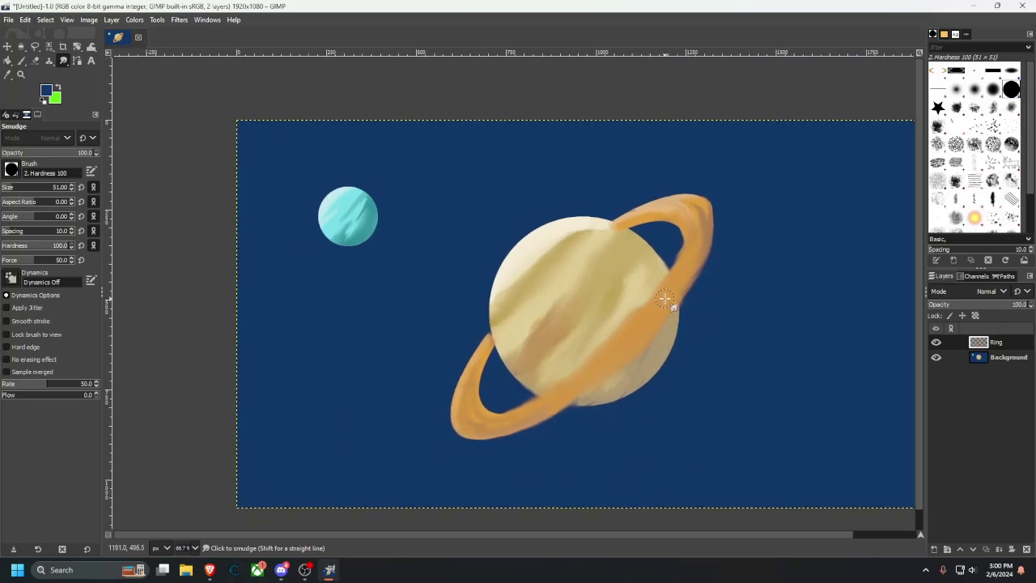
pyautogui.moveTo(664, 299); pyautogui.dragTo(627, 302)
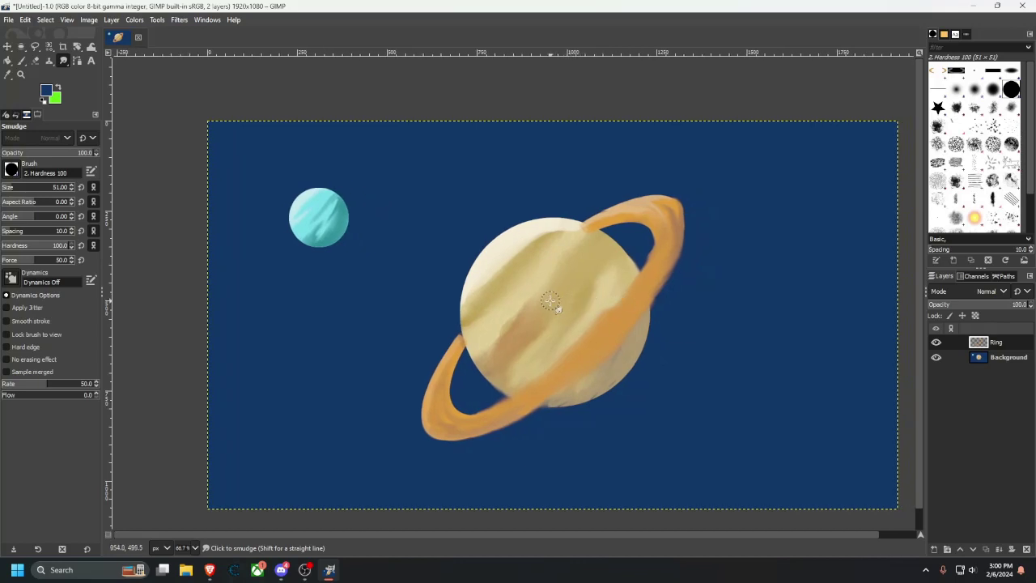
# Make the Background layer active and sample the small planet's pale cyan highlight as the foreground color.
pyautogui.moveTo(348, 306); pyautogui.dragTo(408, 311)
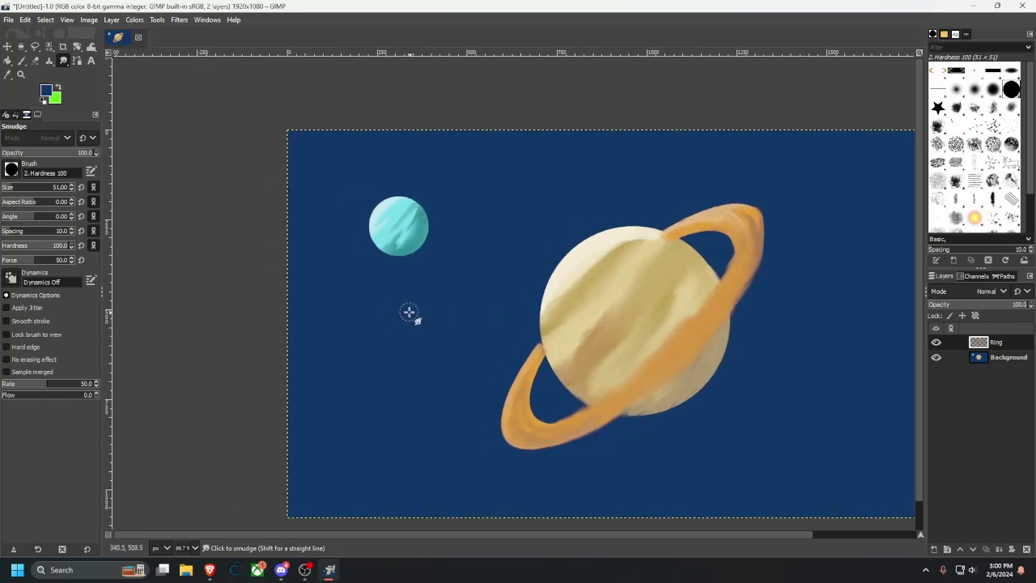
pyautogui.scroll(1, 409, 311)
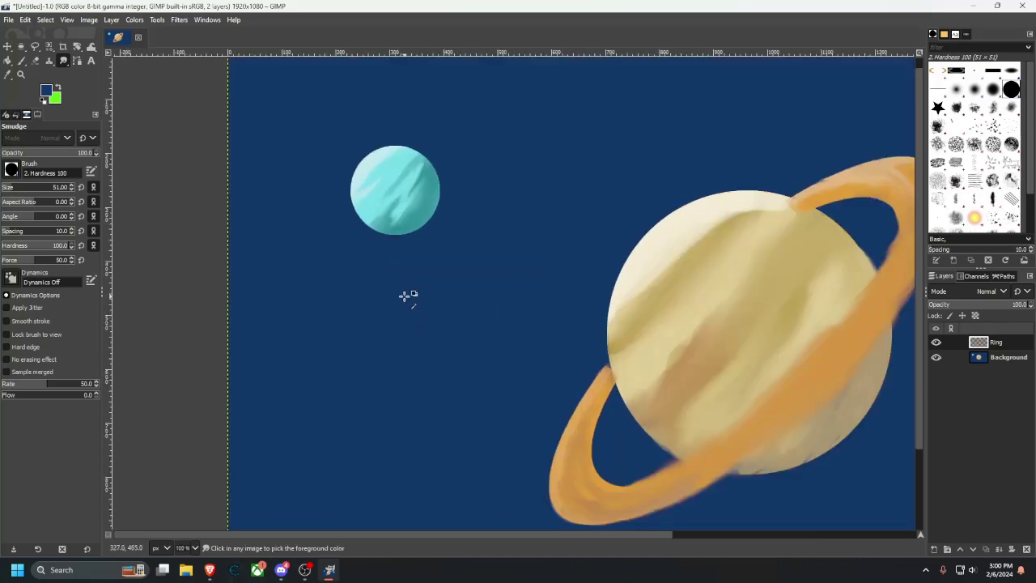
pyautogui.click(1003, 357)
pyautogui.moveTo(484, 244); pyautogui.dragTo(603, 320)
pyautogui.scroll(2, 575, 311)
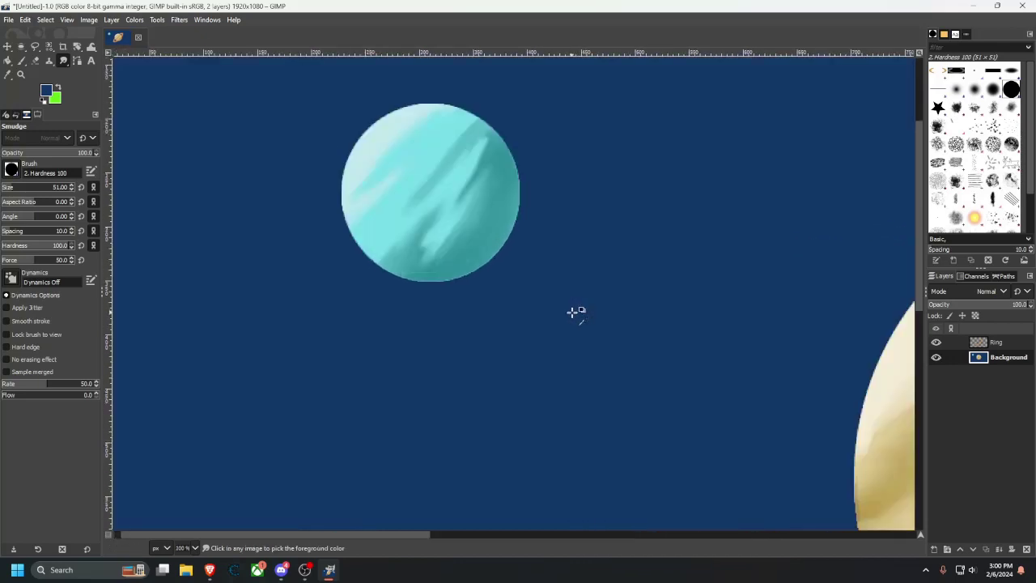
pyautogui.scroll(3, 575, 293)
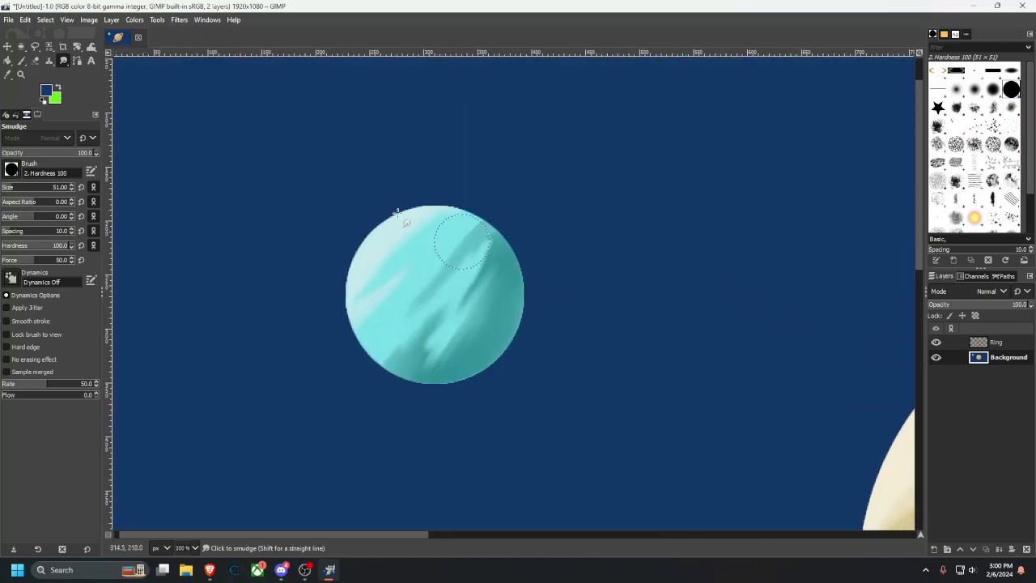
pyautogui.click(8, 74)
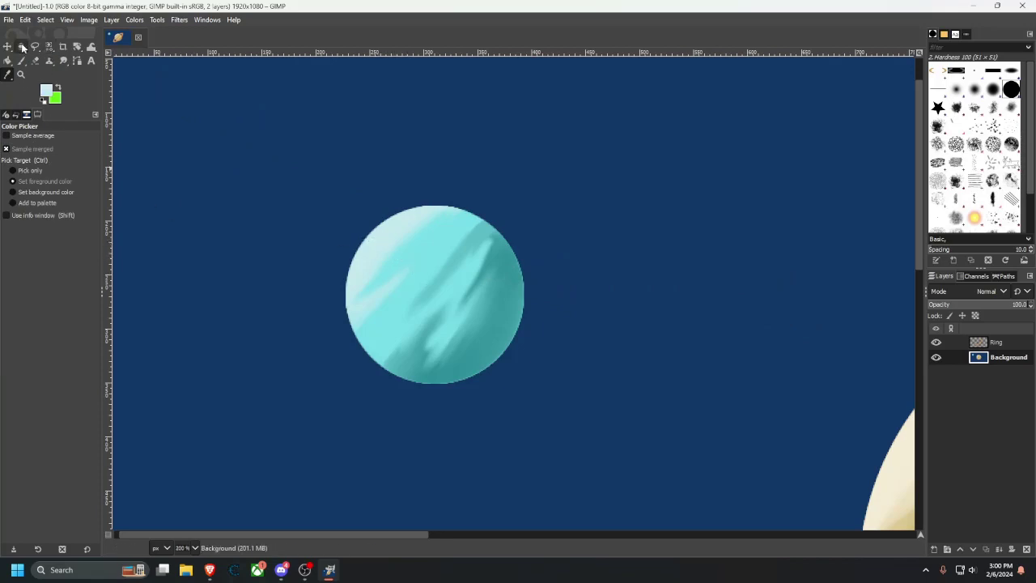
# Set Ellipse Select to replace mode and select a circle about 91 × 87 px over the small planet's lower-right edge.
pyautogui.click(23, 48)
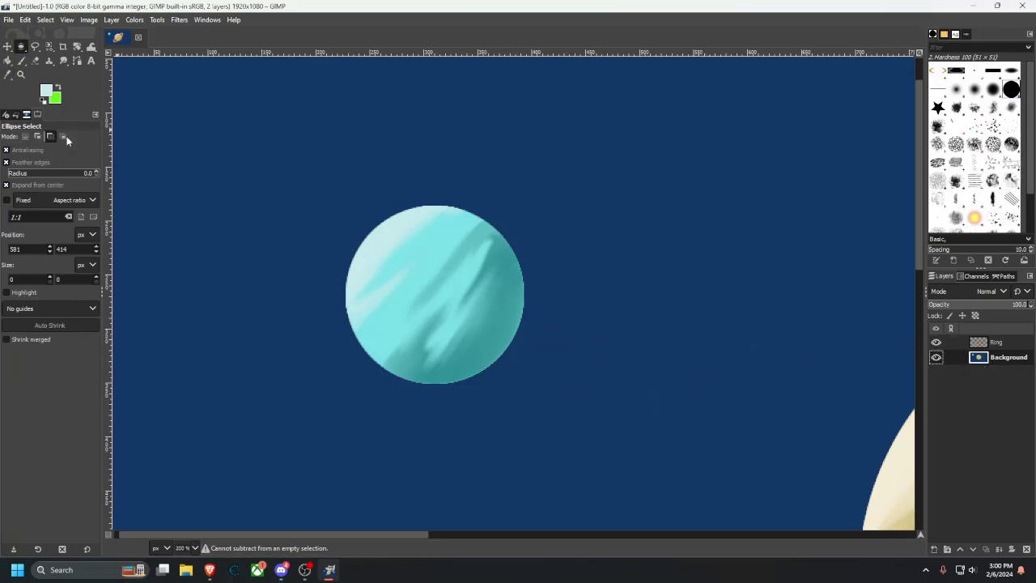
pyautogui.click(23, 137)
pyautogui.moveTo(467, 376); pyautogui.dragTo(518, 335)
pyautogui.moveTo(488, 381); pyautogui.dragTo(525, 355)
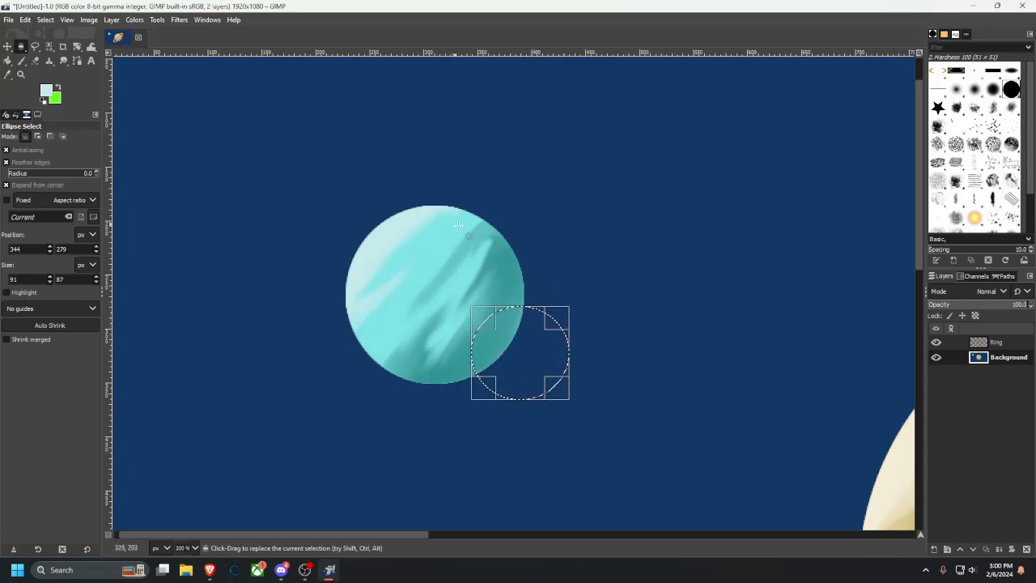
# Try filling the circular selection with pale cyan using the Paintbrush, and undo the fill.
pyautogui.press('p')
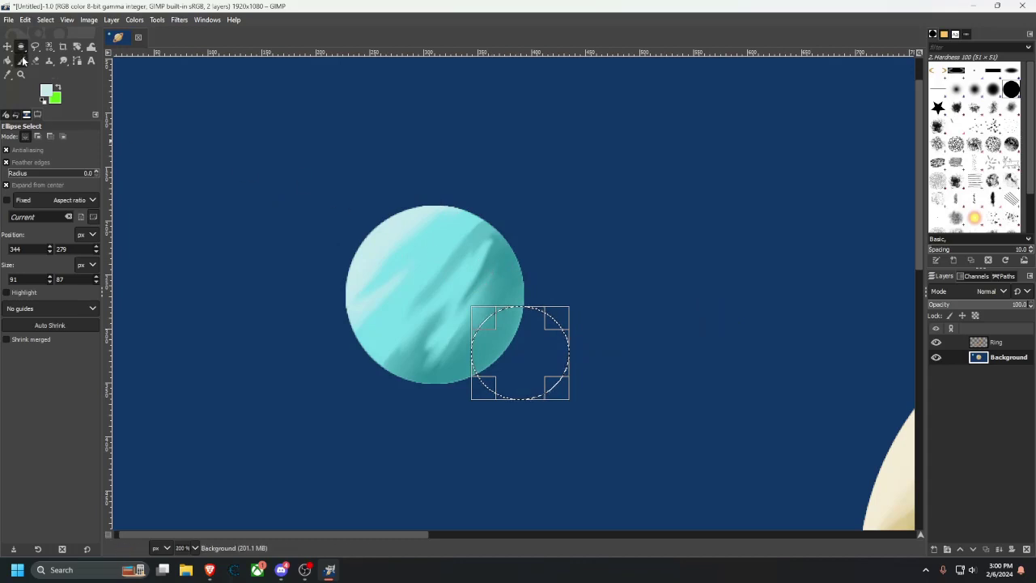
pyautogui.moveTo(463, 319)
pyautogui.mouseDown()
pyautogui.moveTo(526, 321)
pyautogui.moveTo(479, 383)
pyautogui.moveTo(547, 259)
pyautogui.moveTo(474, 378)
pyautogui.moveTo(520, 364)
pyautogui.mouseUp()
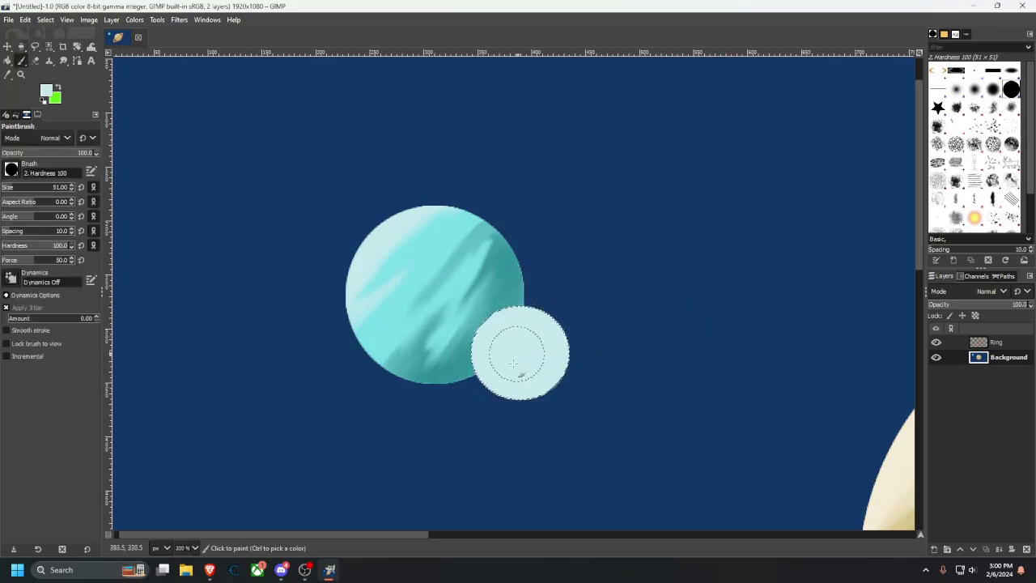
pyautogui.scroll(-3, 623, 381)
pyautogui.scroll(1, 472, 229)
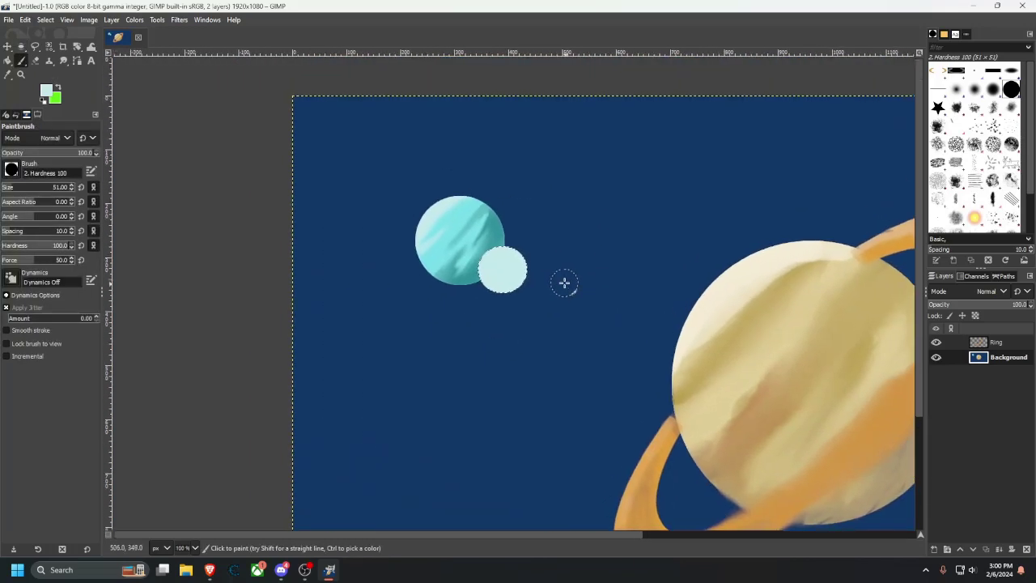
pyautogui.hotkey('ctrl', 'z')
# Replace the selection with a smaller 46 × 46 px circle overlapping the small planet's lower-right edge.
pyautogui.scroll(3, 500, 265)
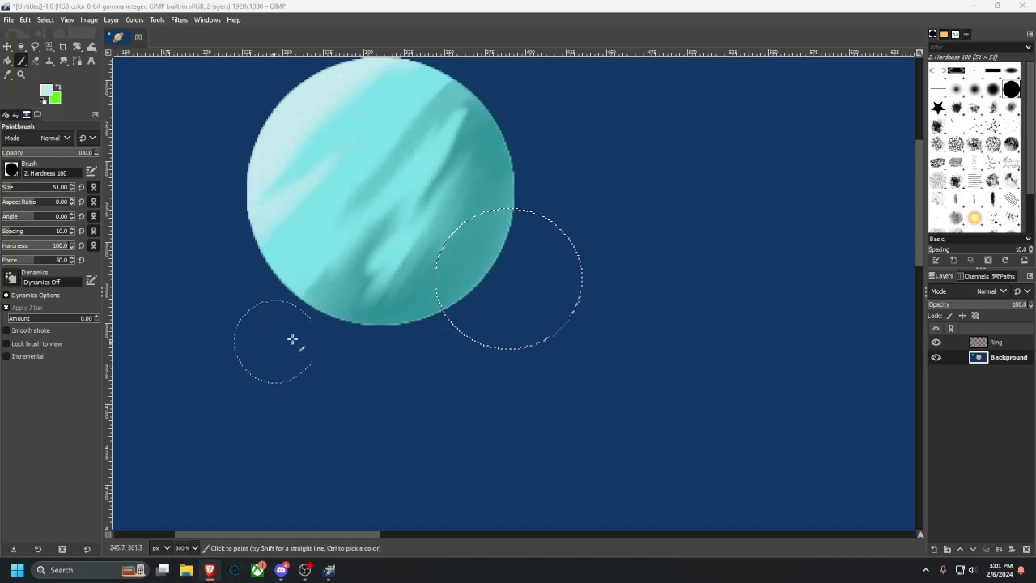
pyautogui.moveTo(384, 333); pyautogui.dragTo(394, 359)
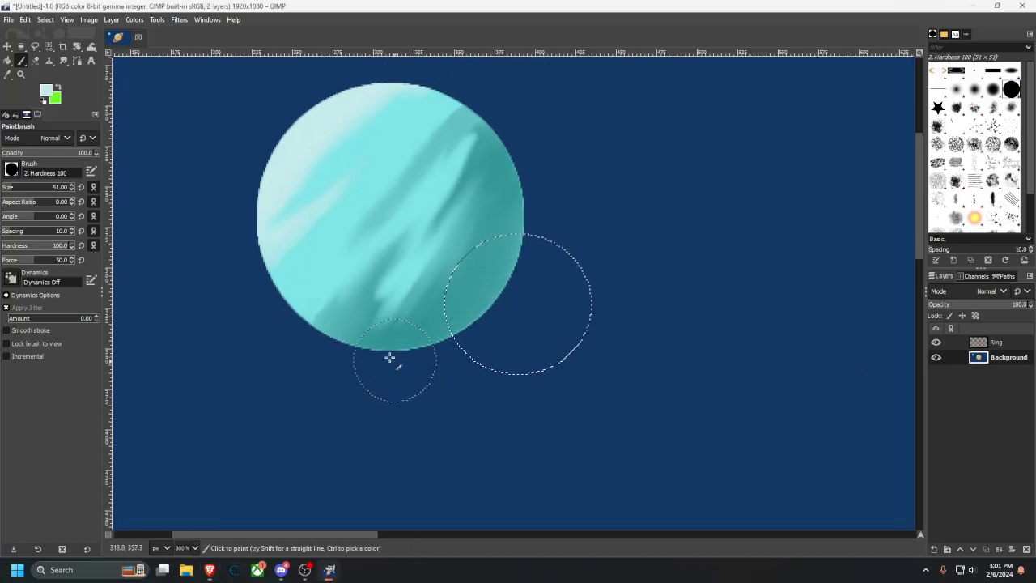
pyautogui.click(21, 47)
pyautogui.moveTo(485, 282)
pyautogui.mouseDown()
pyautogui.moveTo(523, 318)
pyautogui.moveTo(491, 287)
pyautogui.moveTo(502, 307)
pyautogui.mouseUp()
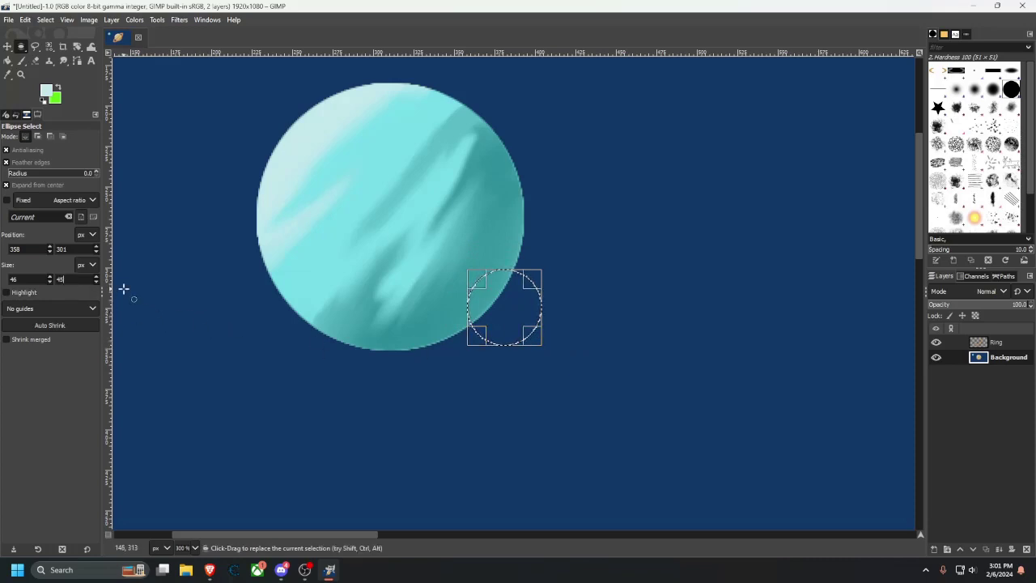
pyautogui.press('Down')
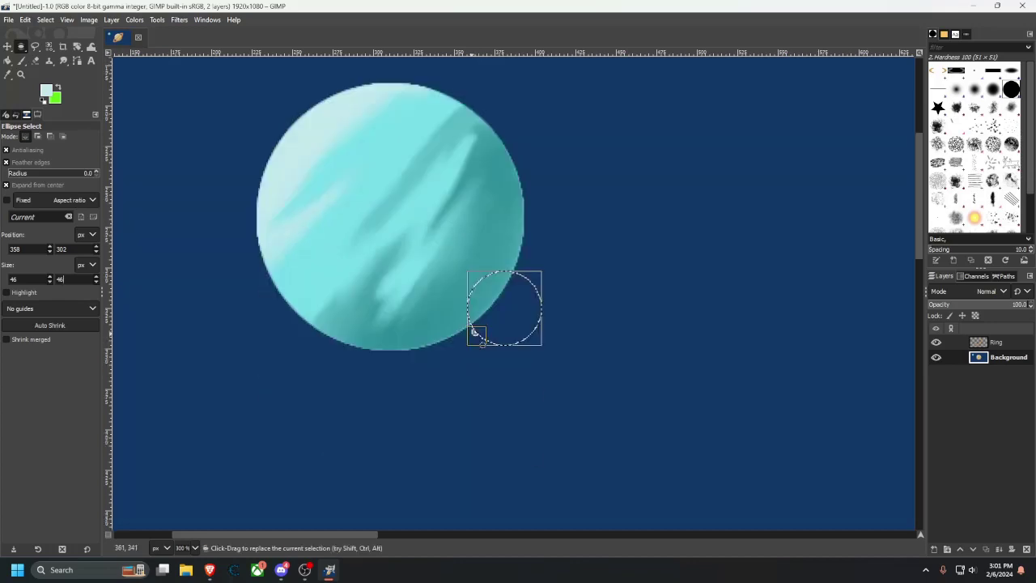
# Fill the 46 px circular selection with the sampled pale cyan using the Paintbrush.
pyautogui.scroll(1, 475, 330)
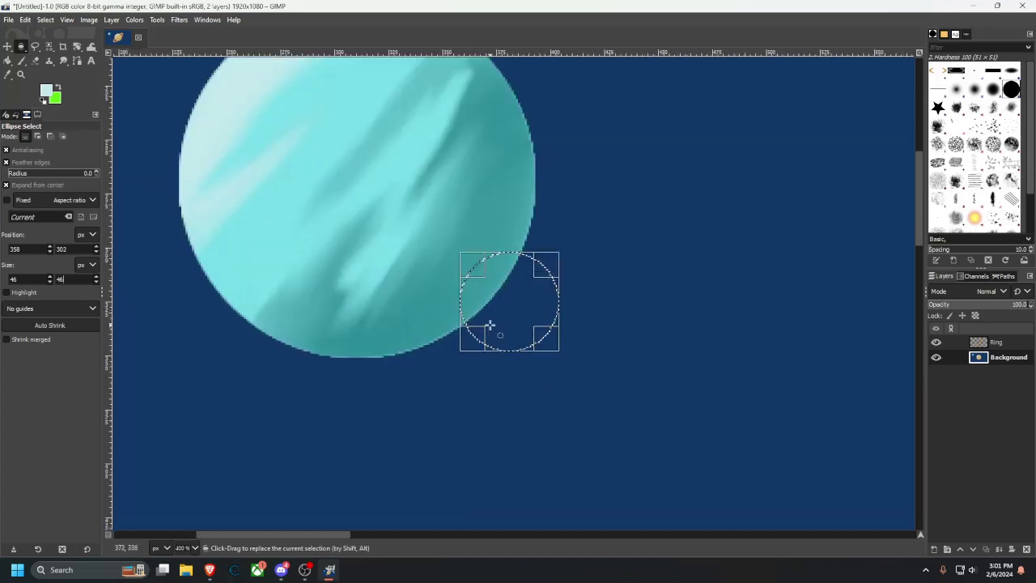
pyautogui.click(21, 60)
pyautogui.moveTo(527, 308); pyautogui.dragTo(493, 308)
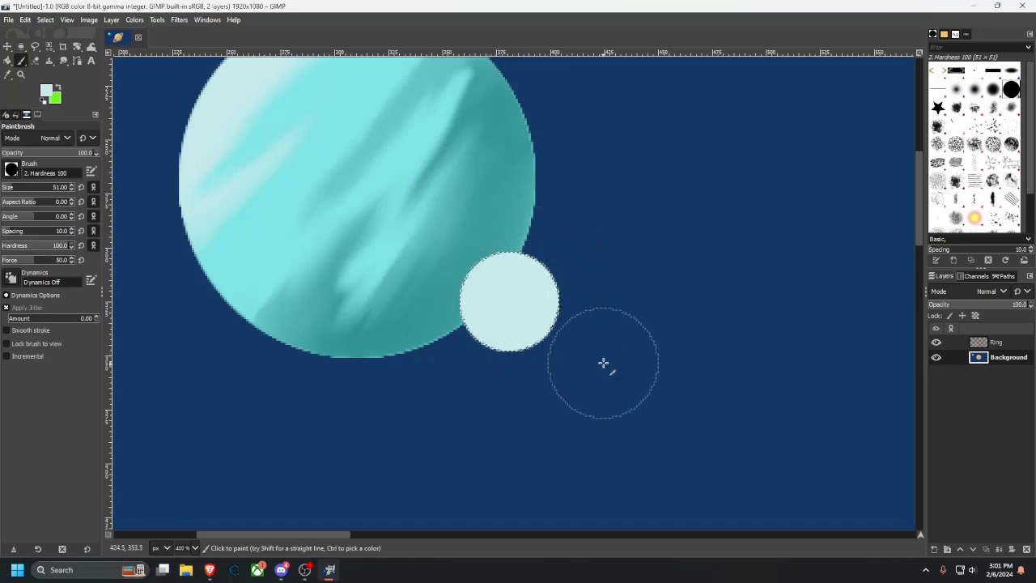
pyautogui.scroll(-1, 578, 272)
pyautogui.scroll(-3, 567, 284)
pyautogui.moveTo(585, 312); pyautogui.dragTo(522, 308)
pyautogui.scroll(3, 456, 290)
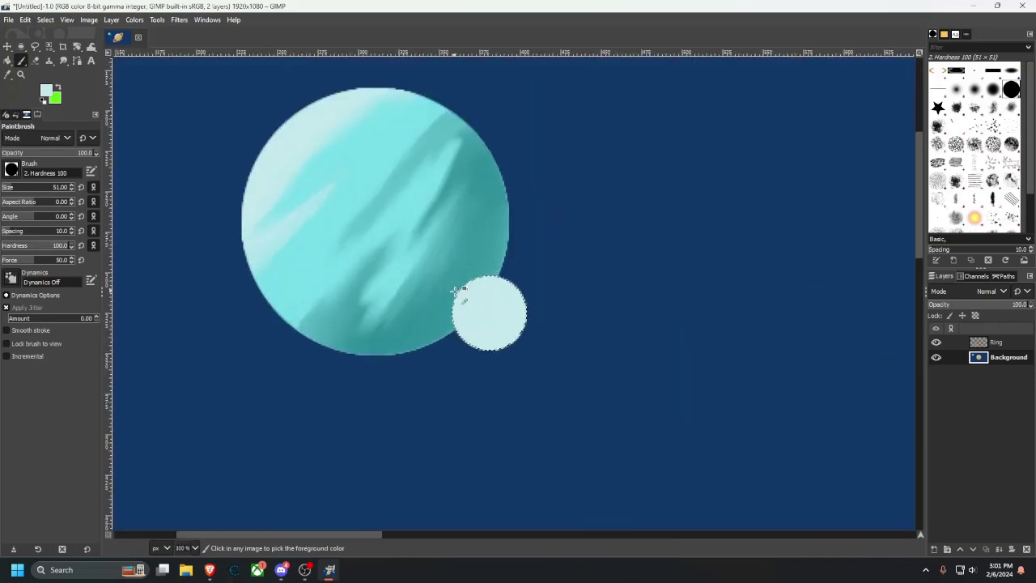
# Try a lighter tint, e1f4f6, on the moon's left side with a size 25 brush, and undo the stroke.
pyautogui.click(47, 90)
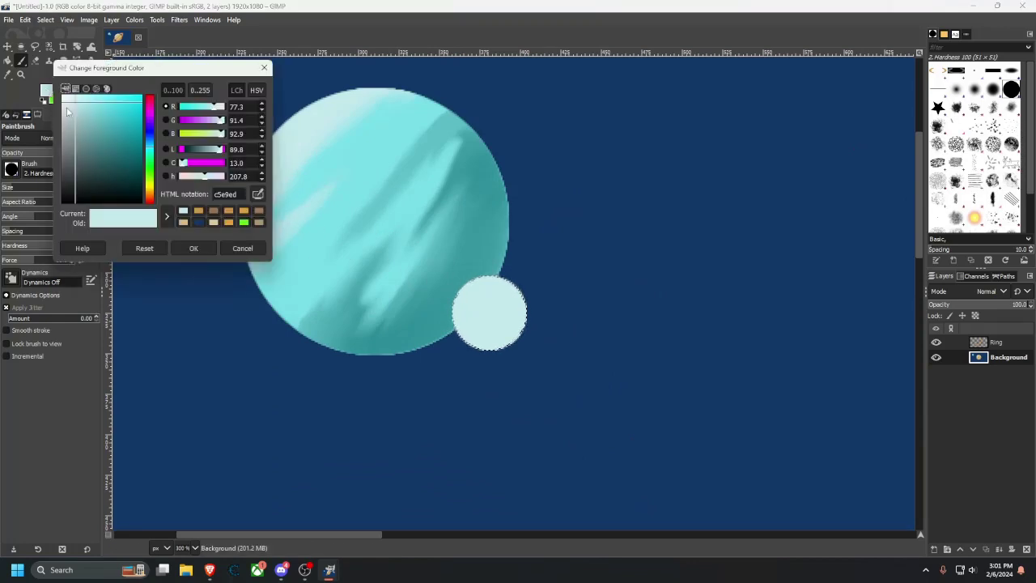
pyautogui.moveTo(74, 102); pyautogui.dragTo(70, 102)
pyautogui.click(192, 247)
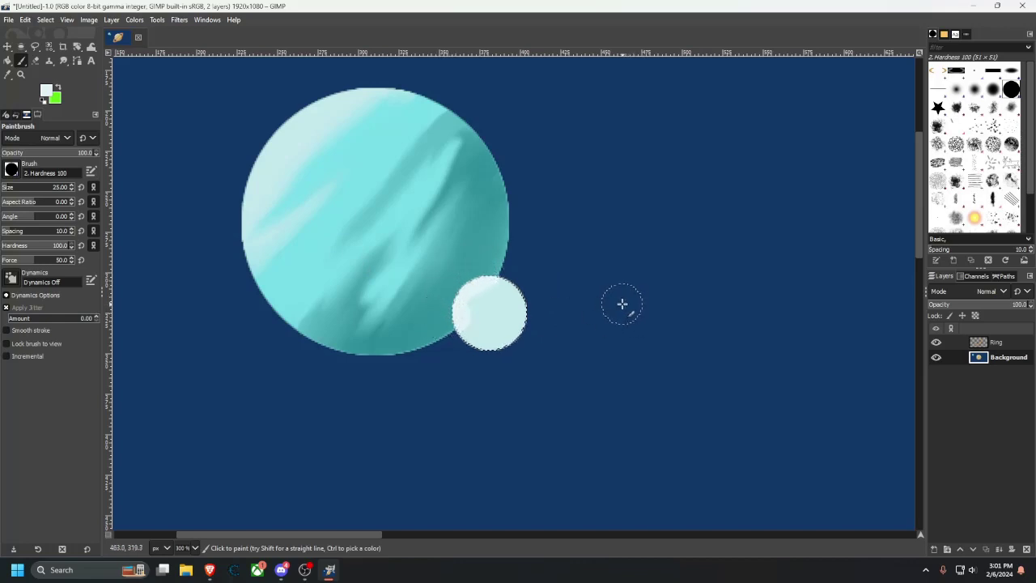
pyautogui.hotkey('ctrl', 'z')
pyautogui.hotkey('ctrl', 'y')
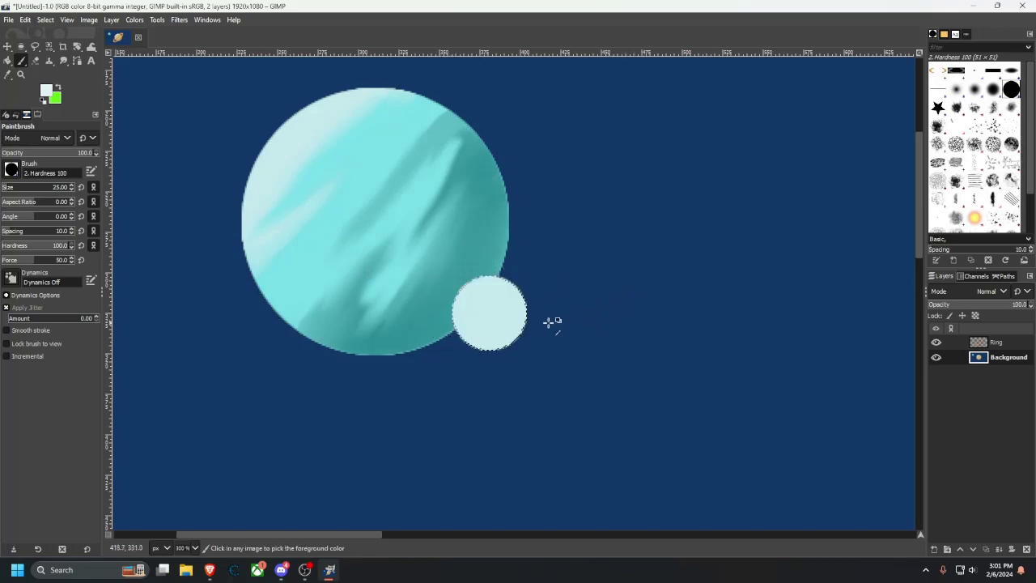
# Recolor the moon magenta with e157f6, and darken the foreground to a deeper purple to repaint it.
pyautogui.click(46, 90)
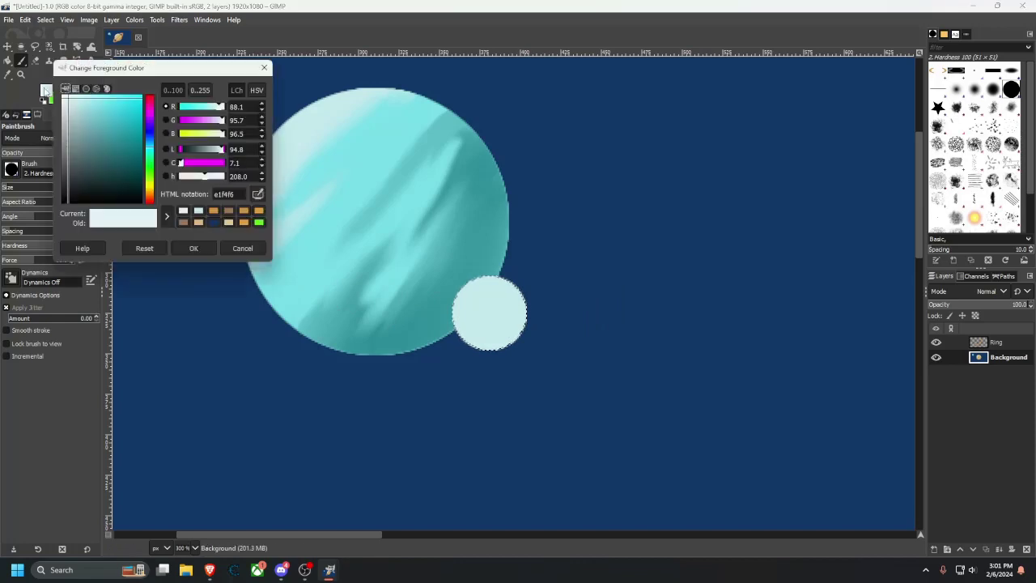
pyautogui.click(195, 120)
pyautogui.click(194, 249)
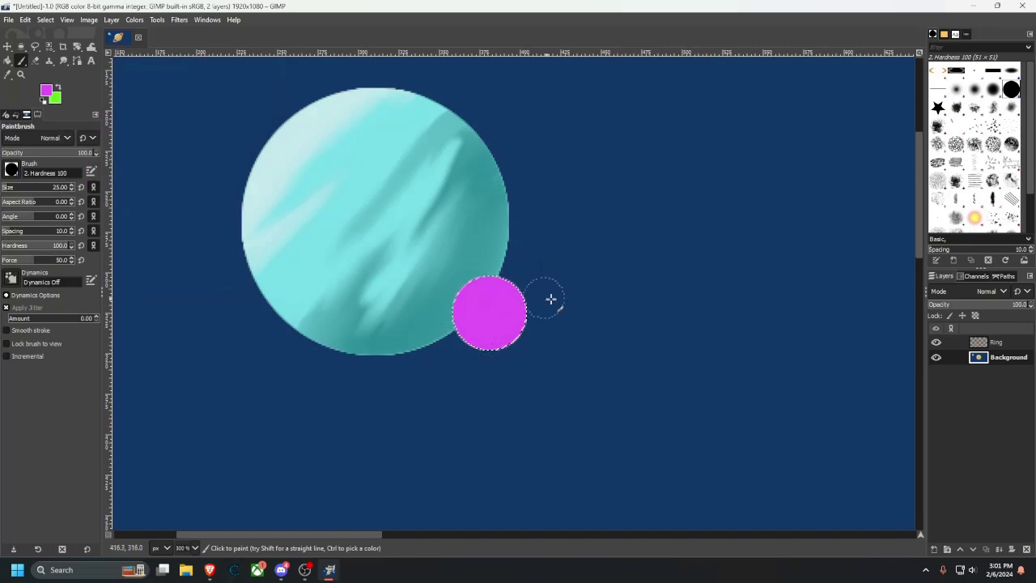
pyautogui.click(46, 91)
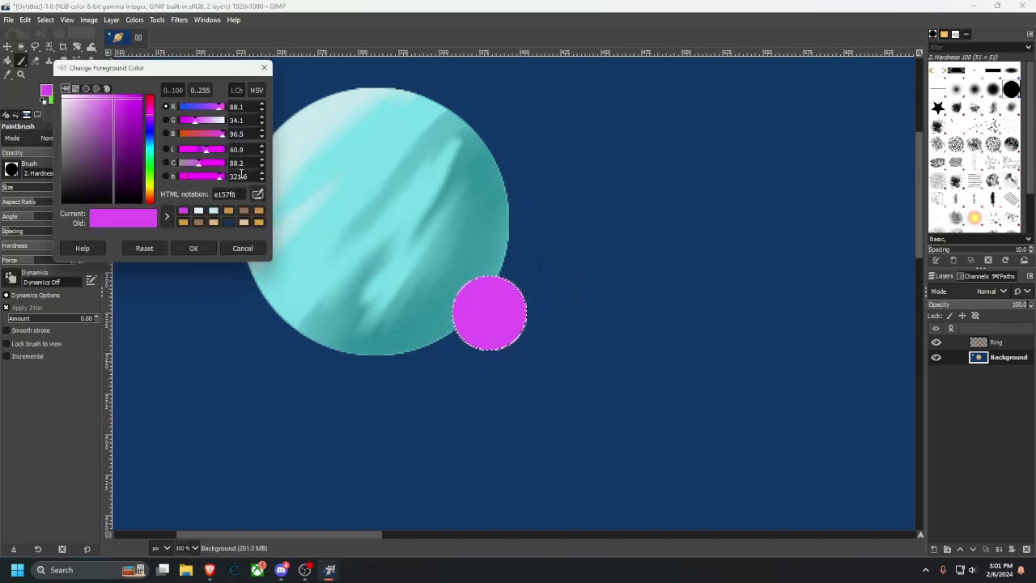
pyautogui.moveTo(114, 105); pyautogui.dragTo(114, 131)
pyautogui.click(194, 249)
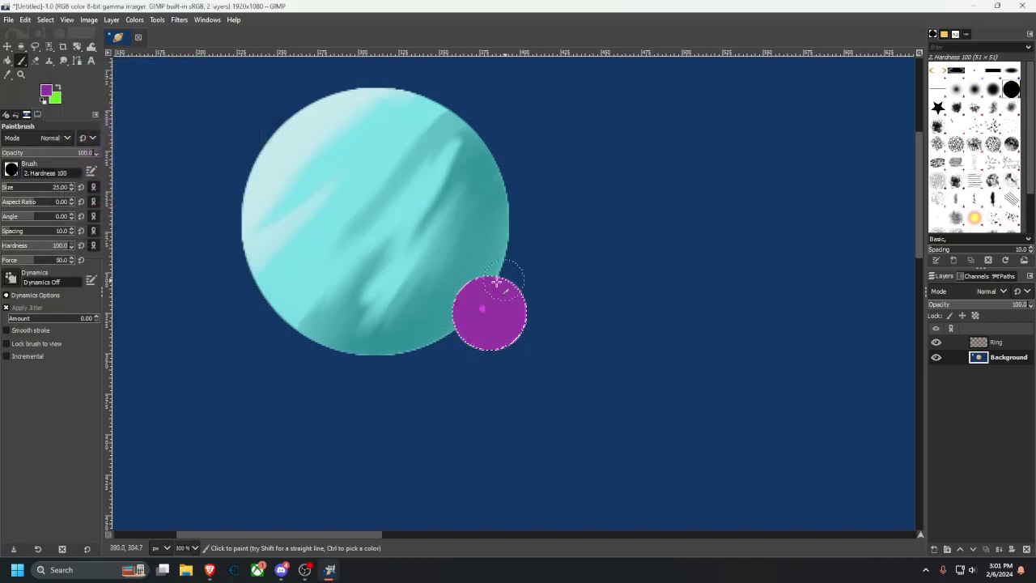
pyautogui.click(46, 91)
pyautogui.moveTo(96, 142); pyautogui.dragTo(90, 143)
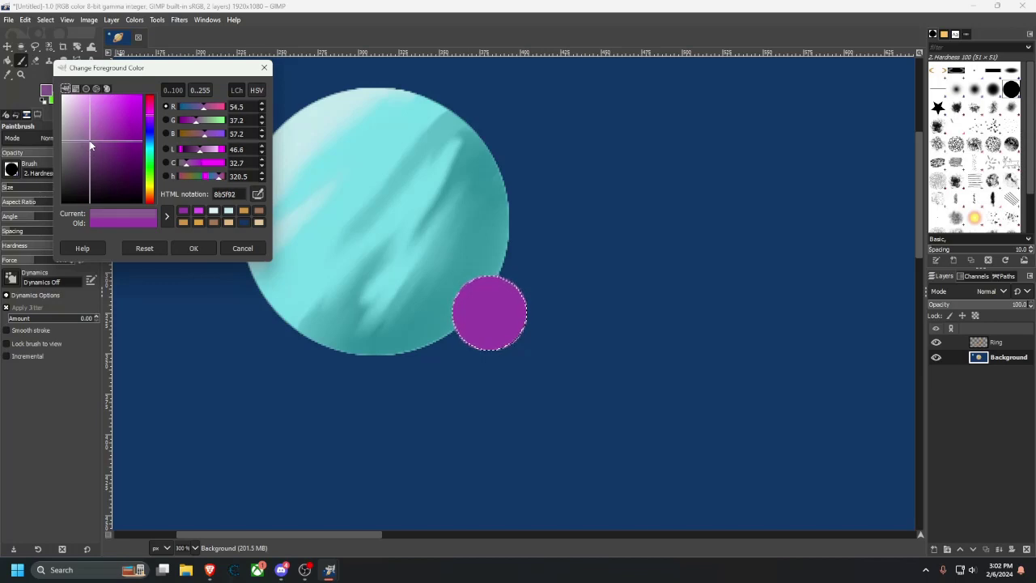
pyautogui.click(242, 249)
pyautogui.click(264, 67)
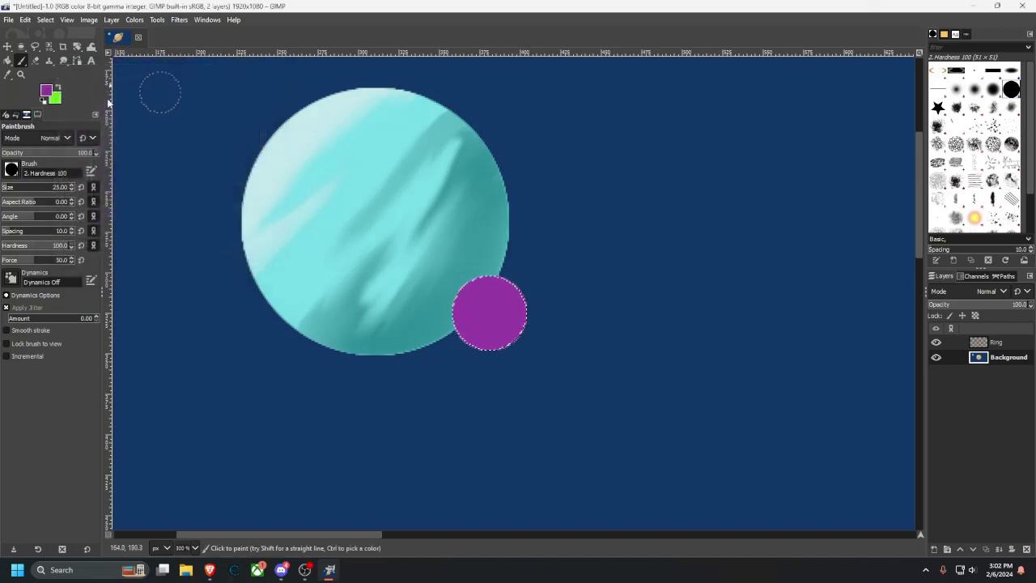
# Set the foreground to dark purple 61176c and shade the moon's right and lower side with the Airbrush.
pyautogui.click(8, 73)
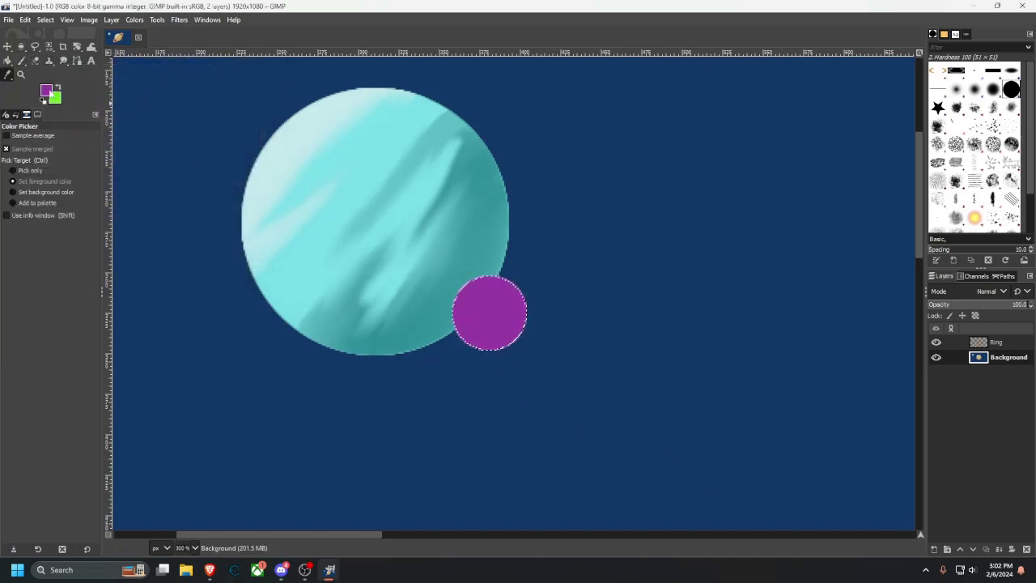
pyautogui.click(46, 90)
pyautogui.click(130, 160)
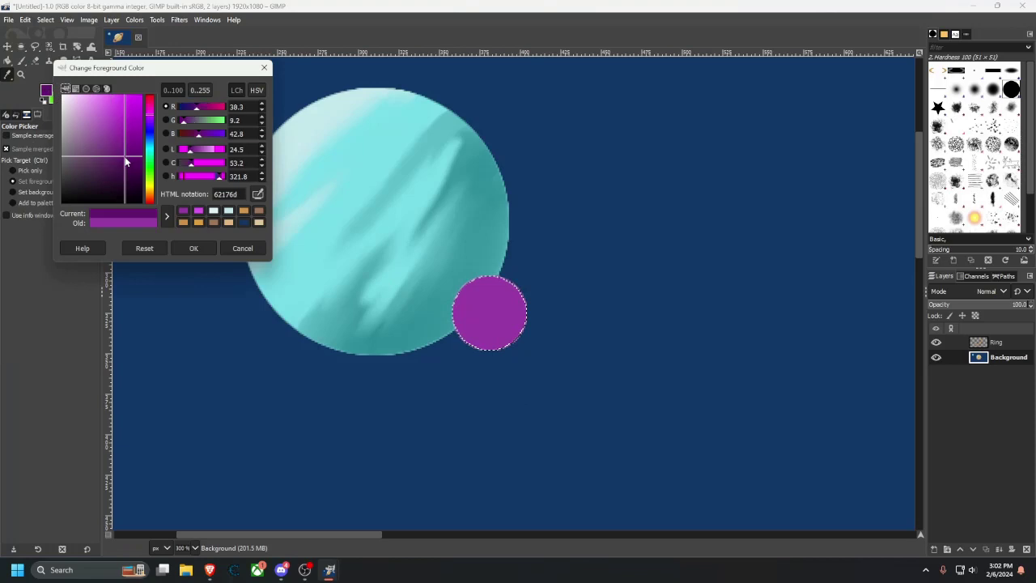
pyautogui.click(196, 248)
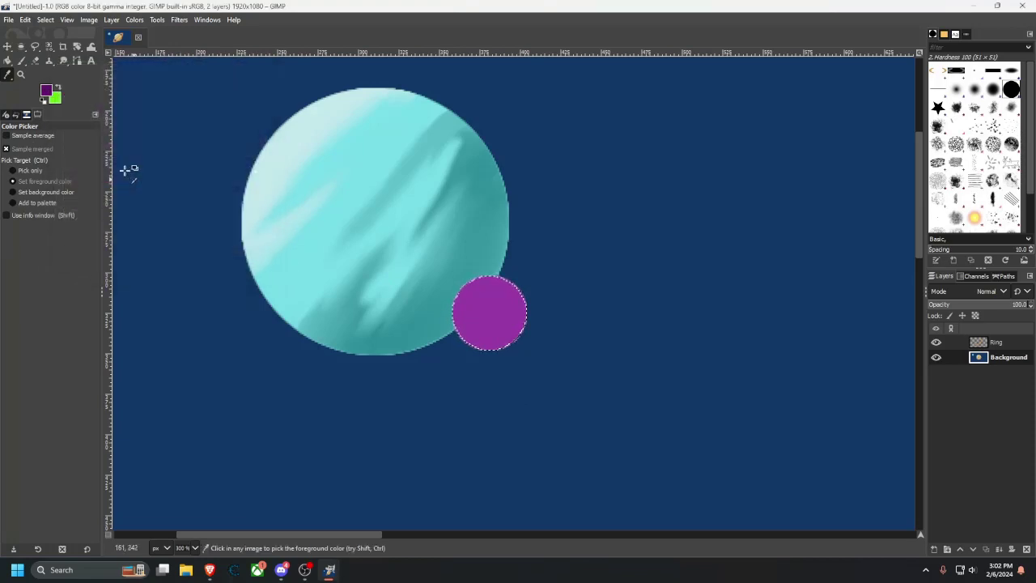
pyautogui.click(21, 62)
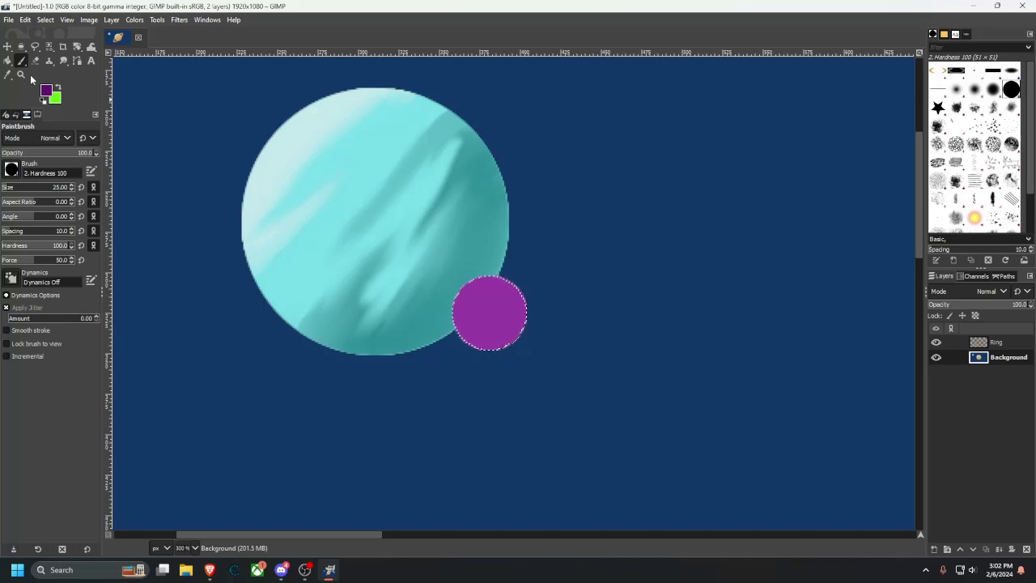
pyautogui.moveTo(22, 63)
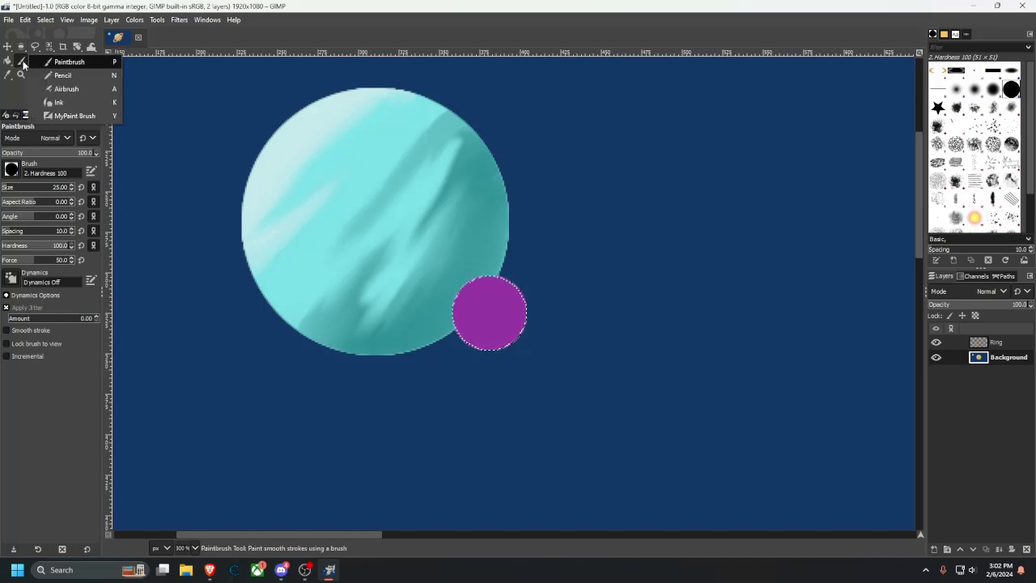
pyautogui.click(73, 88)
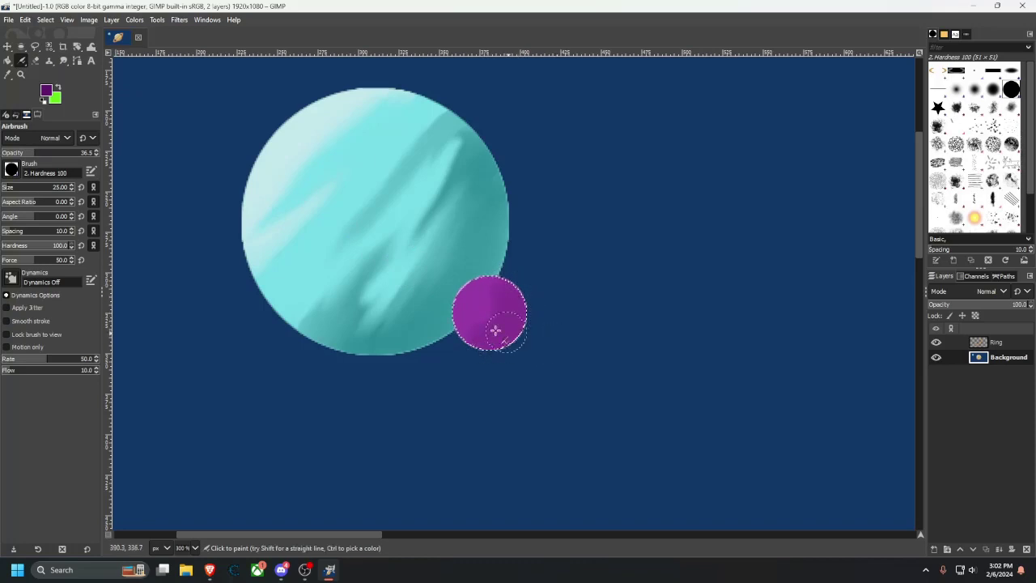
# Airbrush a lighter purple highlight on the moon's upper-left side and switch to the Pencil tool.
pyautogui.click(47, 92)
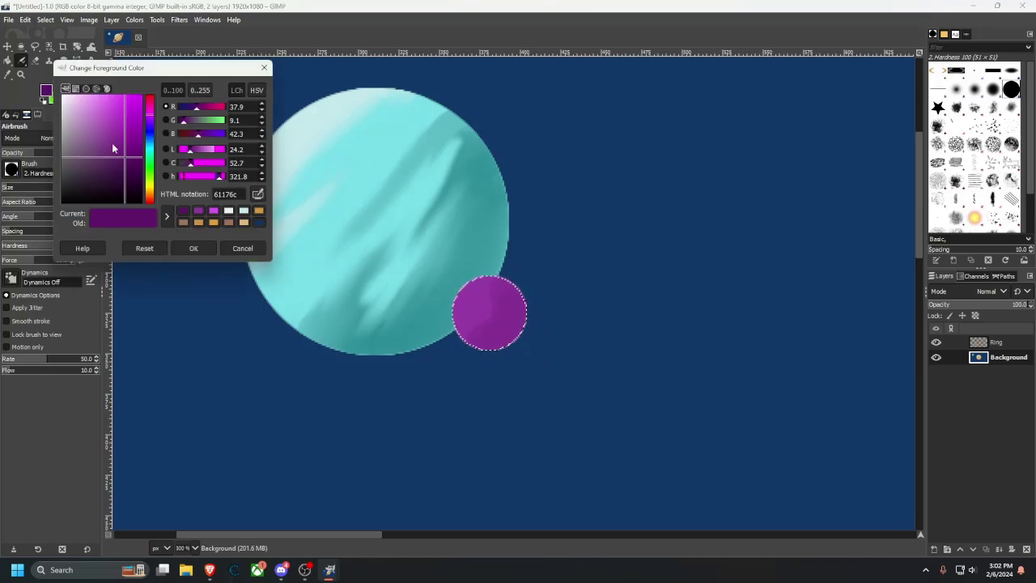
pyautogui.moveTo(114, 148); pyautogui.dragTo(101, 126)
pyautogui.click(194, 248)
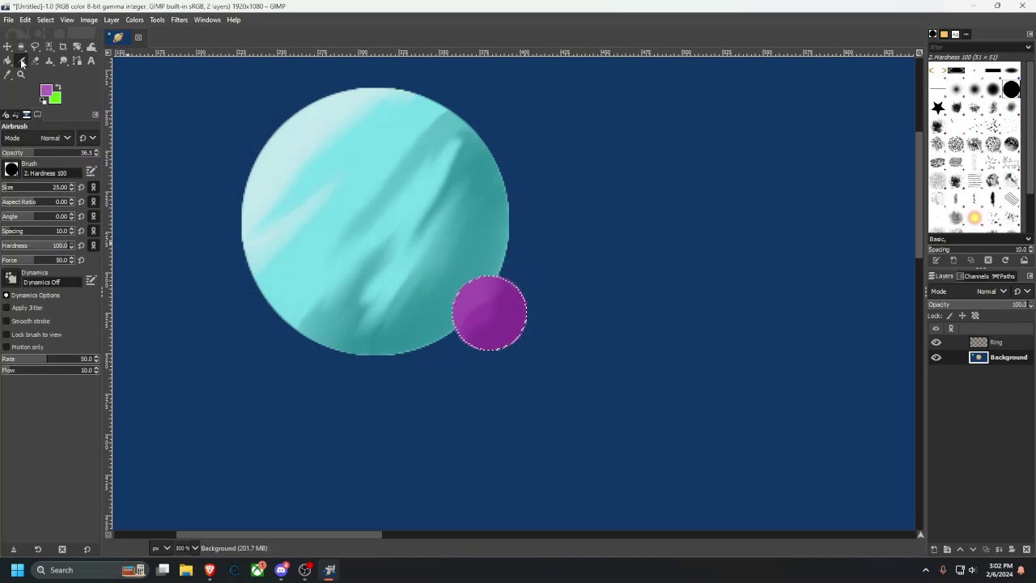
pyautogui.press('n')
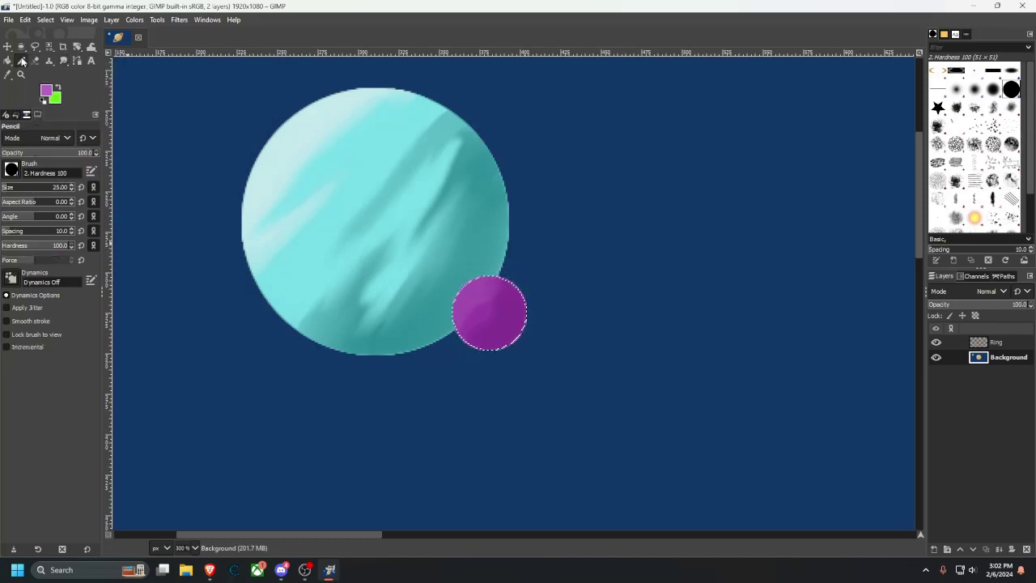
# Paint a light purple highlight along the moon's upper-left side with the size 25 Paintbrush.
pyautogui.moveTo(22, 61); pyautogui.dragTo(65, 63)
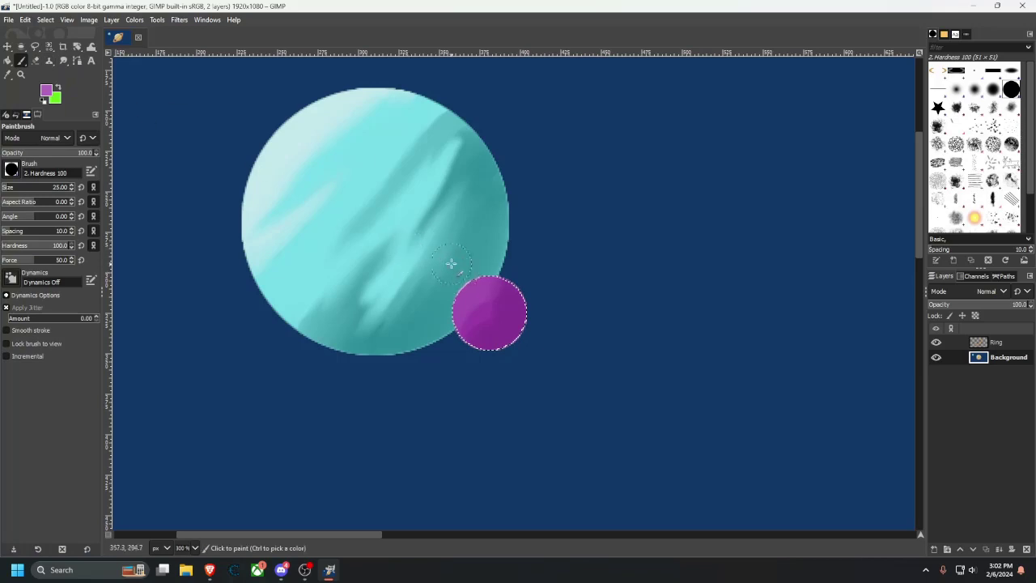
pyautogui.moveTo(481, 281); pyautogui.dragTo(435, 312)
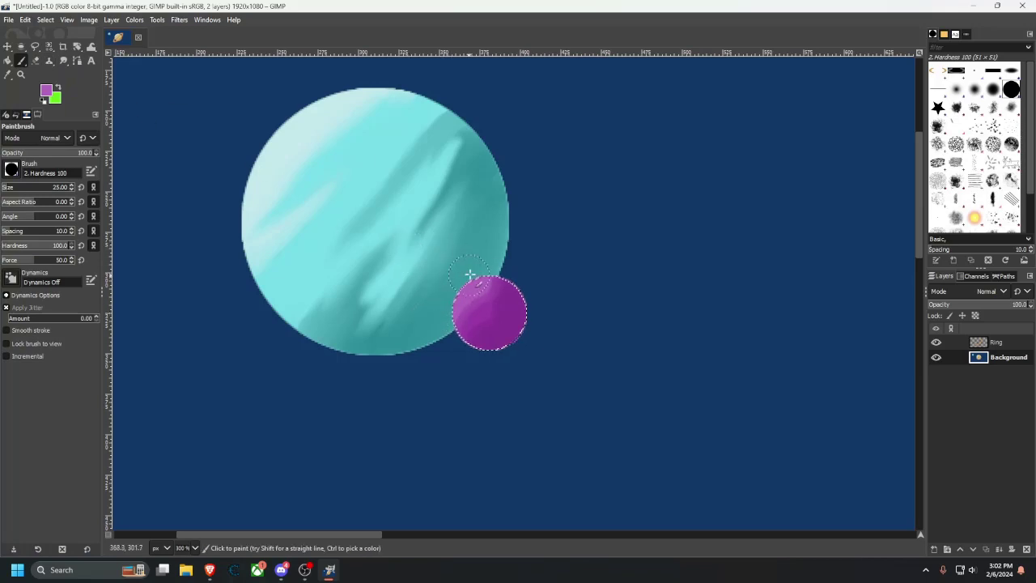
pyautogui.scroll(1, 550, 369)
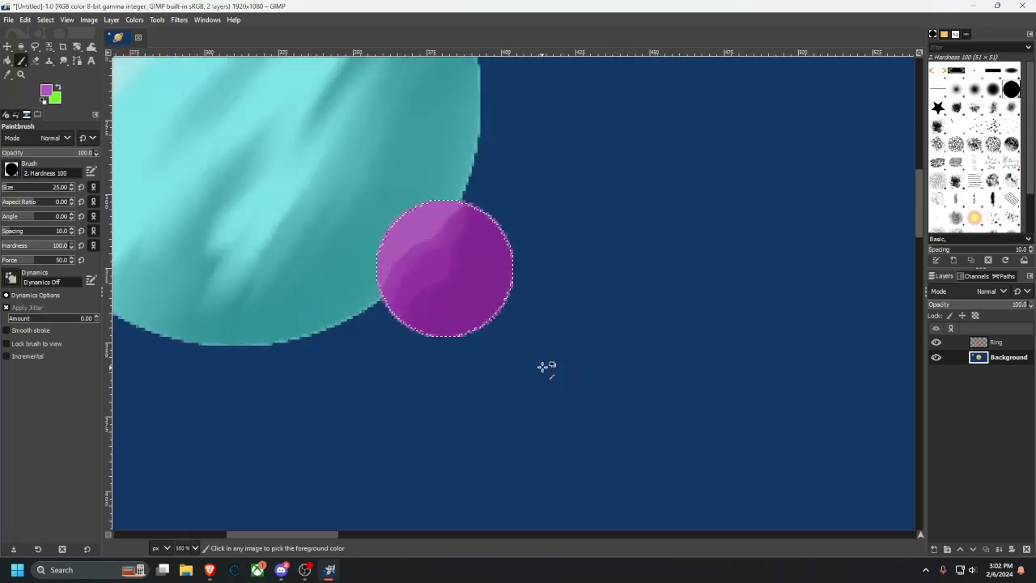
pyautogui.scroll(2, 547, 367)
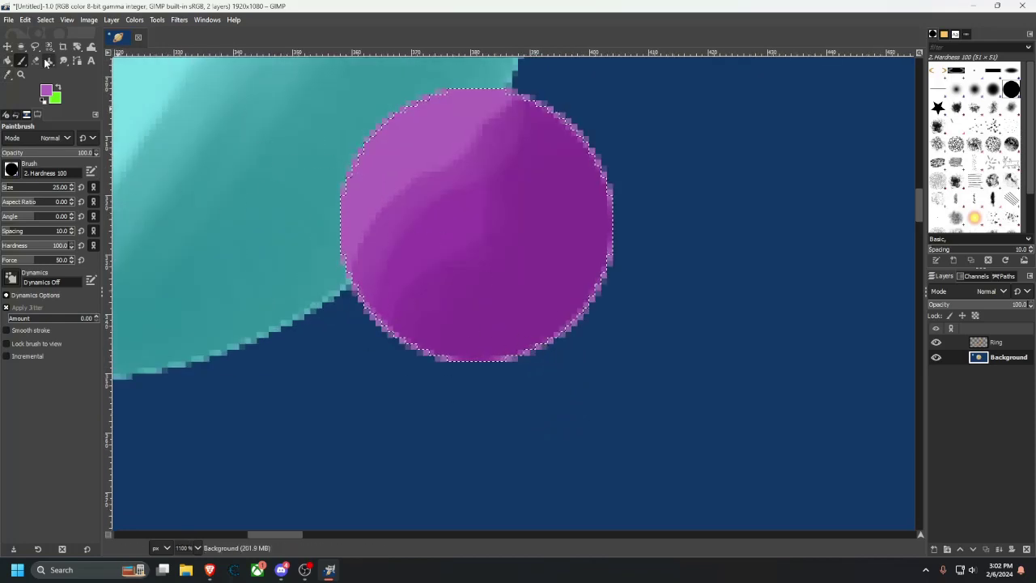
# Smudge the moon's light purple highlight into the darker purple with a size 6 brush, working diagonally toward the lower right.
pyautogui.click(64, 61)
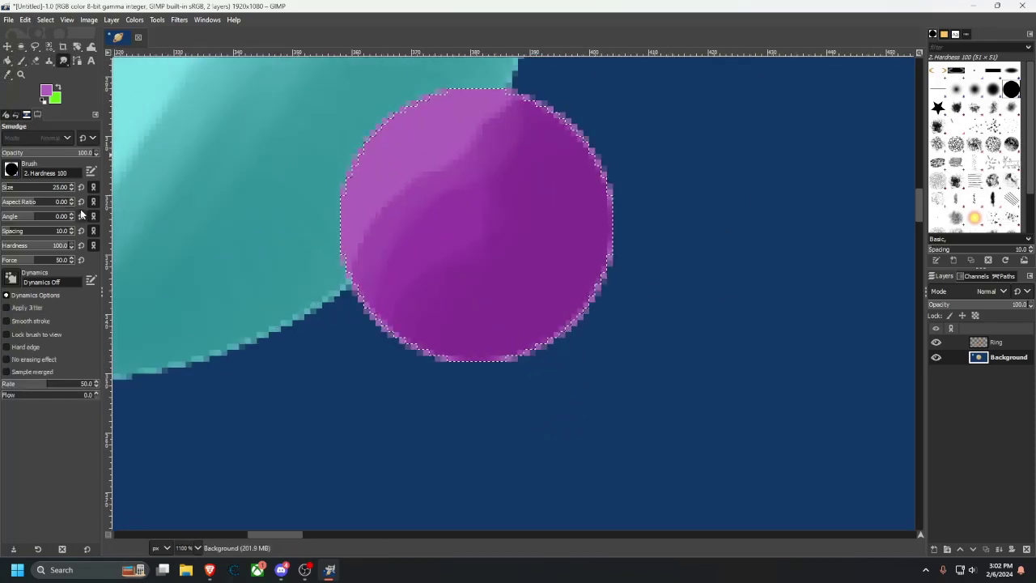
pyautogui.click(71, 189)
pyautogui.moveTo(442, 169)
pyautogui.mouseDown()
pyautogui.moveTo(368, 242)
pyautogui.moveTo(455, 140)
pyautogui.moveTo(397, 258)
pyautogui.moveTo(495, 159)
pyautogui.moveTo(461, 221)
pyautogui.moveTo(450, 285)
pyautogui.moveTo(555, 155)
pyautogui.moveTo(497, 270)
pyautogui.mouseUp()
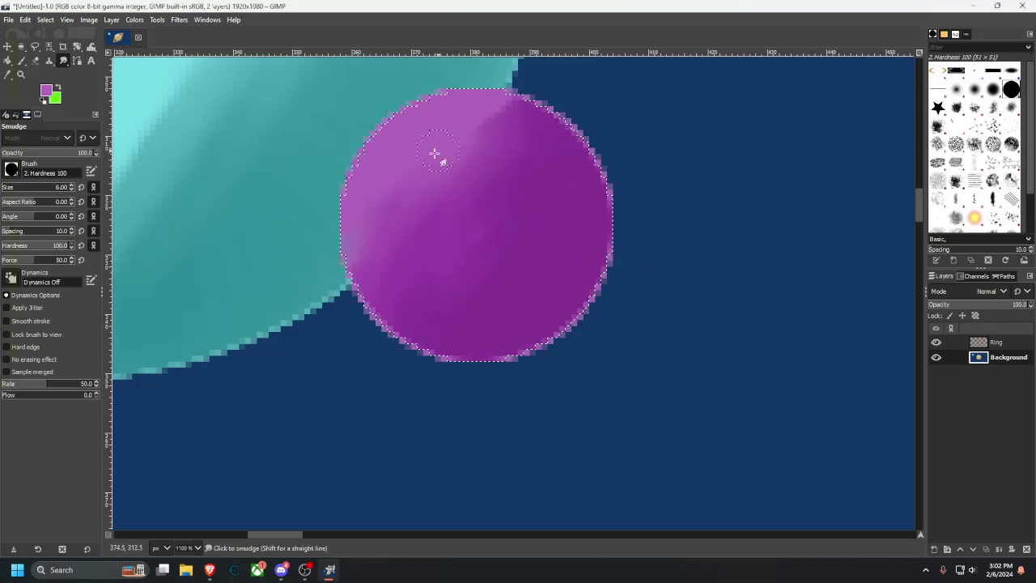
pyautogui.moveTo(421, 160); pyautogui.dragTo(482, 219)
pyautogui.moveTo(446, 178); pyautogui.dragTo(516, 257)
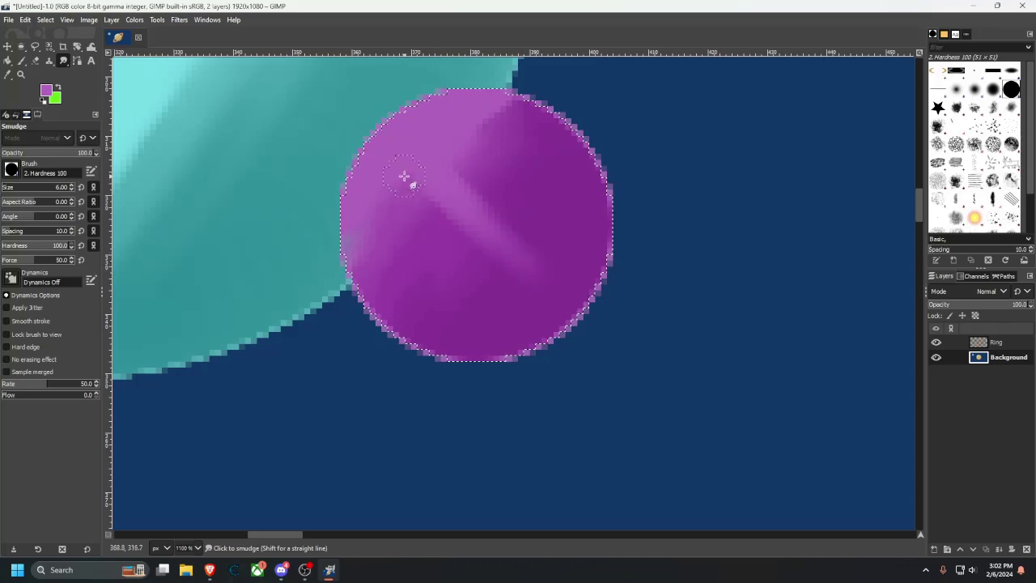
pyautogui.moveTo(408, 178)
pyautogui.mouseDown()
pyautogui.moveTo(487, 256)
pyautogui.moveTo(525, 247)
pyautogui.mouseUp()
pyautogui.moveTo(457, 212)
pyautogui.mouseDown()
pyautogui.moveTo(502, 147)
pyautogui.moveTo(426, 239)
pyautogui.moveTo(538, 145)
pyautogui.moveTo(422, 259)
pyautogui.moveTo(513, 151)
pyautogui.moveTo(373, 285)
pyautogui.moveTo(509, 157)
pyautogui.moveTo(377, 287)
pyautogui.moveTo(556, 150)
pyautogui.moveTo(399, 312)
pyautogui.moveTo(514, 183)
pyautogui.moveTo(424, 330)
pyautogui.moveTo(490, 255)
pyautogui.mouseUp()
pyautogui.moveTo(429, 304); pyautogui.dragTo(416, 281)
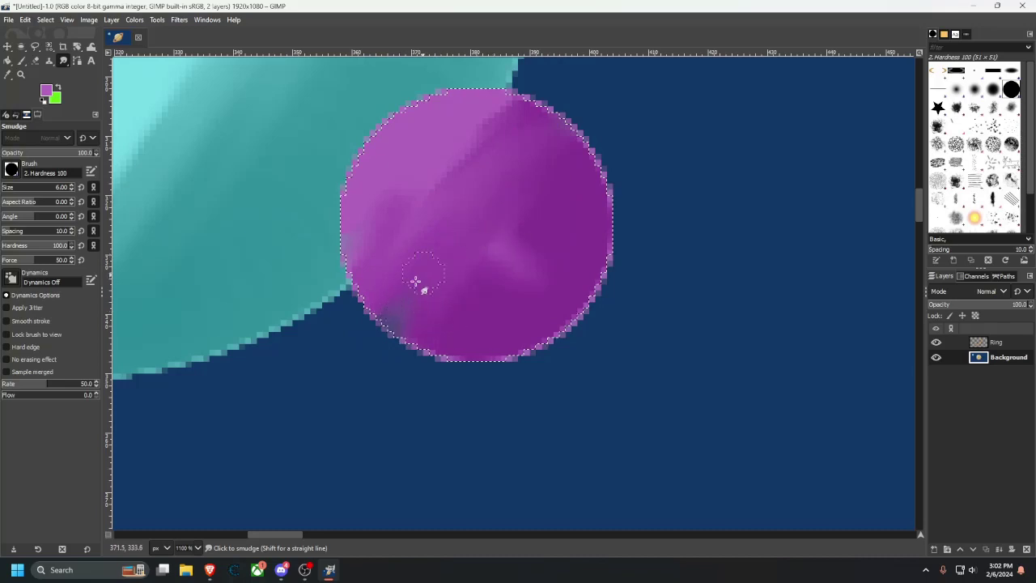
# Smudge the streaks across the moon's center and right side to smooth the shading.
pyautogui.moveTo(525, 223)
pyautogui.mouseDown()
pyautogui.moveTo(439, 336)
pyautogui.moveTo(555, 203)
pyautogui.moveTo(437, 326)
pyautogui.moveTo(525, 225)
pyautogui.mouseUp()
pyautogui.moveTo(516, 293); pyautogui.dragTo(578, 213)
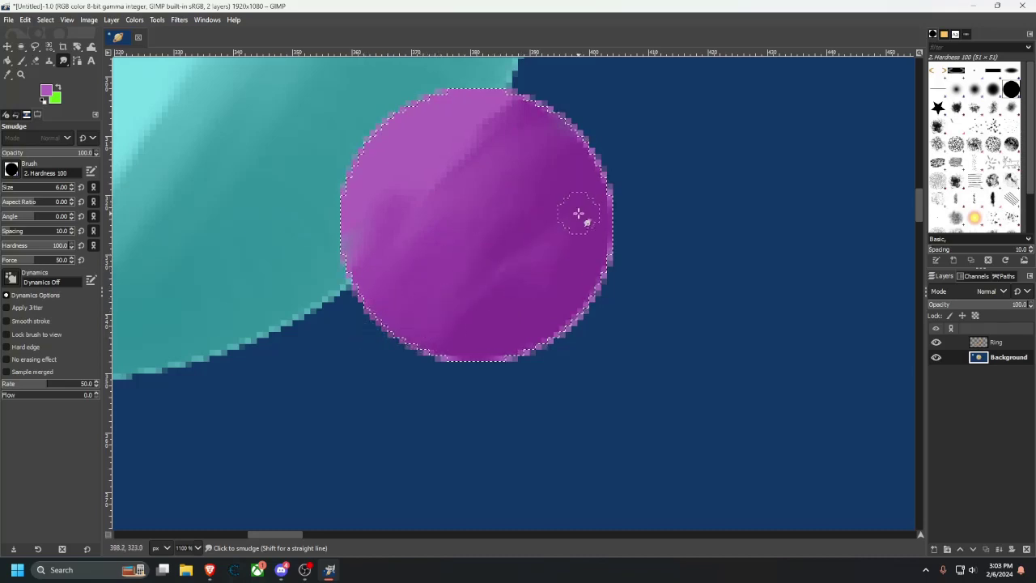
pyautogui.moveTo(573, 259)
pyautogui.mouseDown()
pyautogui.moveTo(502, 134)
pyautogui.moveTo(389, 212)
pyautogui.mouseUp()
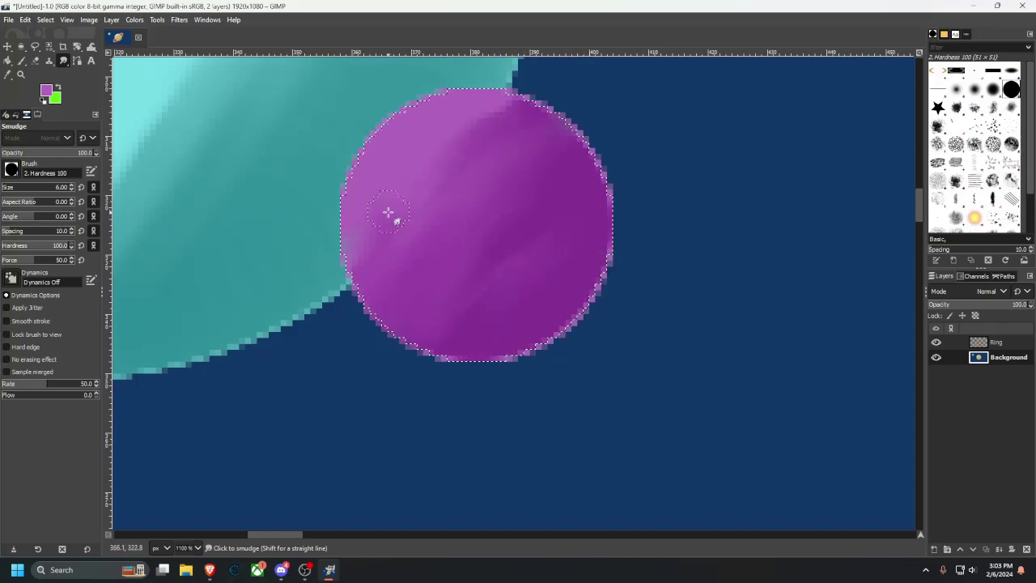
pyautogui.moveTo(490, 148)
pyautogui.mouseDown()
pyautogui.moveTo(394, 215)
pyautogui.moveTo(468, 134)
pyautogui.moveTo(461, 154)
pyautogui.moveTo(377, 220)
pyautogui.moveTo(456, 143)
pyautogui.moveTo(386, 216)
pyautogui.moveTo(408, 213)
pyautogui.moveTo(353, 242)
pyautogui.moveTo(413, 210)
pyautogui.moveTo(372, 210)
pyautogui.moveTo(442, 137)
pyautogui.moveTo(539, 176)
pyautogui.moveTo(497, 282)
pyautogui.moveTo(582, 229)
pyautogui.moveTo(507, 347)
pyautogui.moveTo(451, 331)
pyautogui.moveTo(578, 204)
pyautogui.moveTo(475, 289)
pyautogui.moveTo(578, 231)
pyautogui.moveTo(532, 308)
pyautogui.moveTo(592, 268)
pyautogui.moveTo(554, 291)
pyautogui.mouseUp()
# Select the dark blue backdrop by color, try filling it with the green background color, and undo the fill.
pyautogui.keyDown('ctrl'); pyautogui.scroll(-7, 554, 293); pyautogui.keyUp('ctrl')
pyautogui.moveTo(615, 315); pyautogui.dragTo(416, 222)
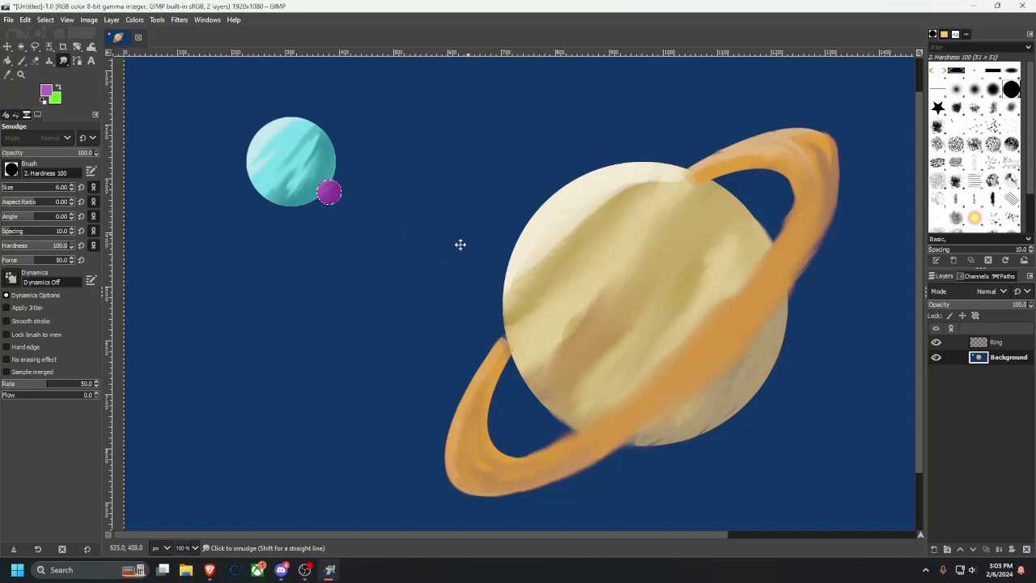
pyautogui.moveTo(461, 243); pyautogui.dragTo(391, 258)
pyautogui.keyDown('ctrl'); pyautogui.scroll(-4, 554, 354); pyautogui.keyUp('ctrl')
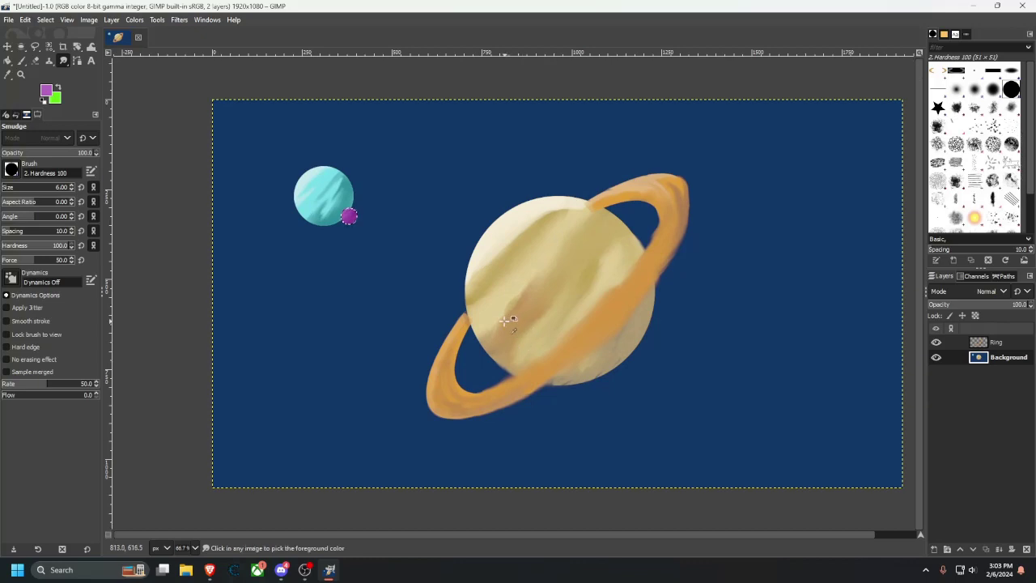
pyautogui.keyDown('ctrl'); pyautogui.scroll(1, 498, 336); pyautogui.keyUp('ctrl')
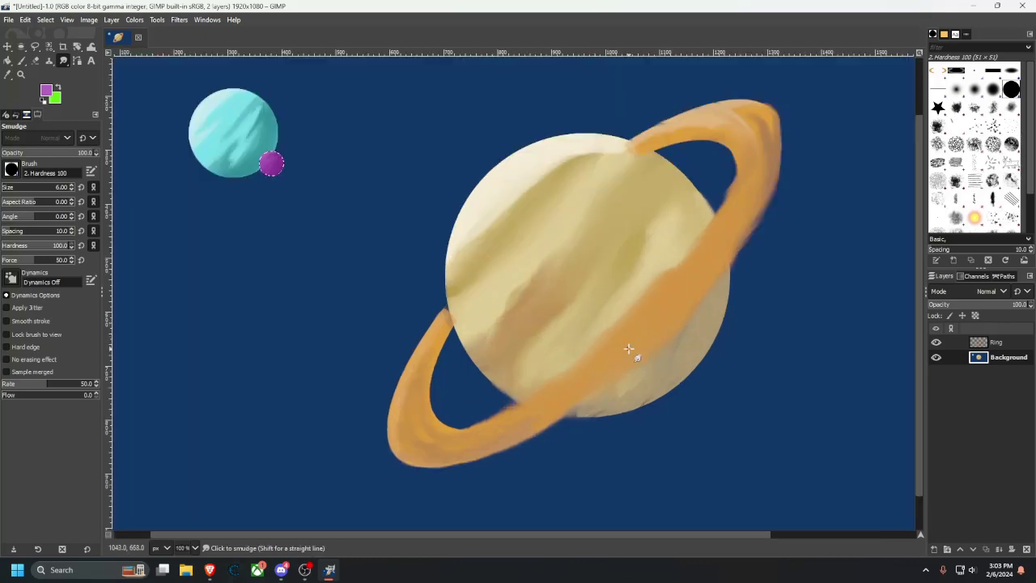
pyautogui.click(48, 46)
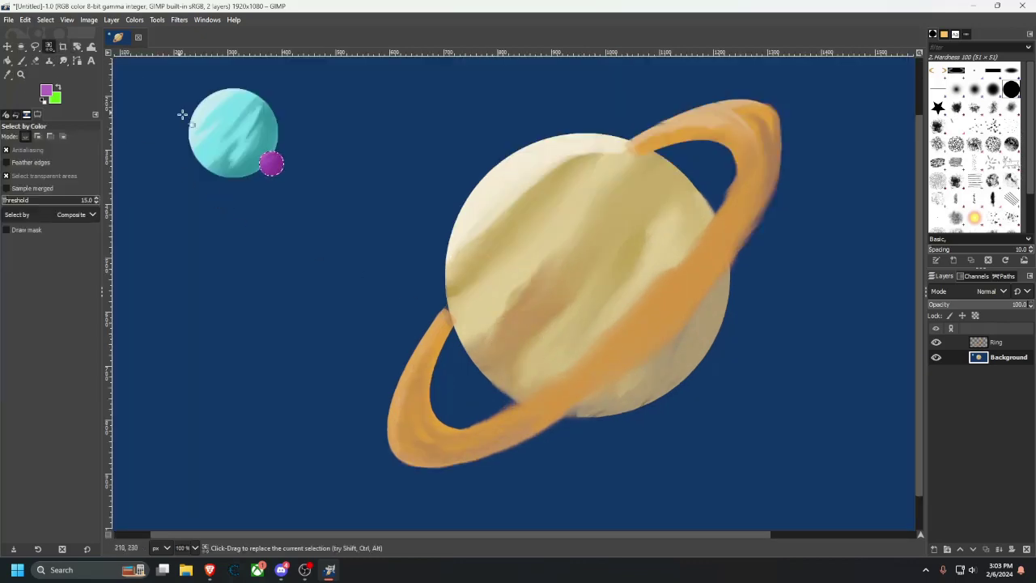
pyautogui.click(315, 213)
pyautogui.hotkey('ctrl', '.')
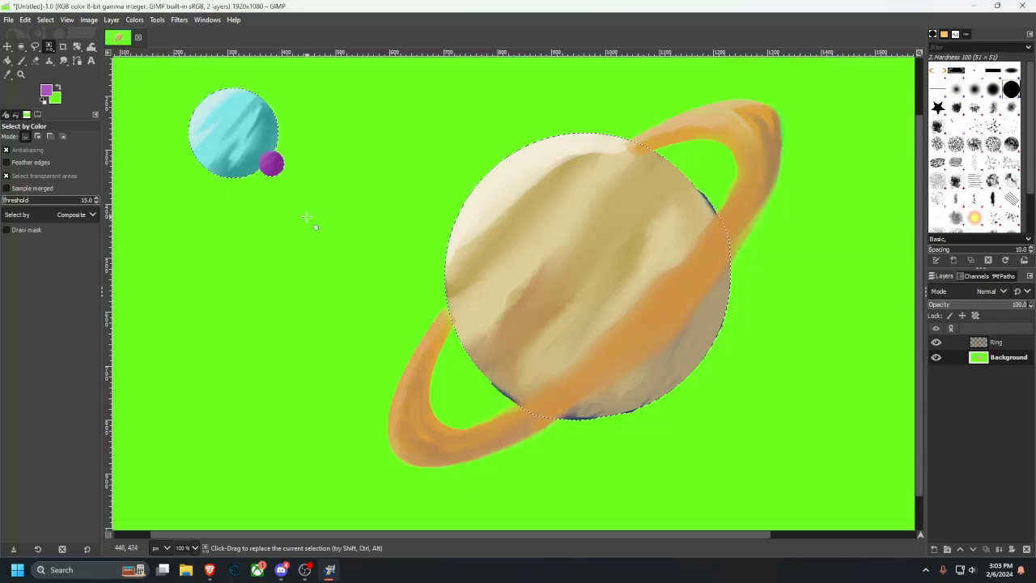
pyautogui.hotkey('ctrl', 'z')
pyautogui.rightClick(307, 218)
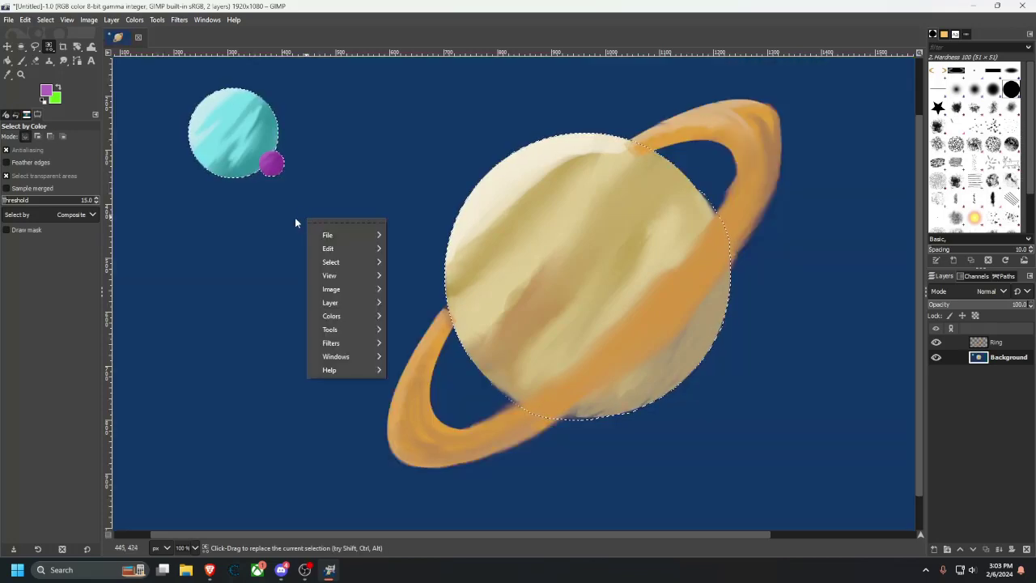
pyautogui.click(59, 102)
pyautogui.click(58, 101)
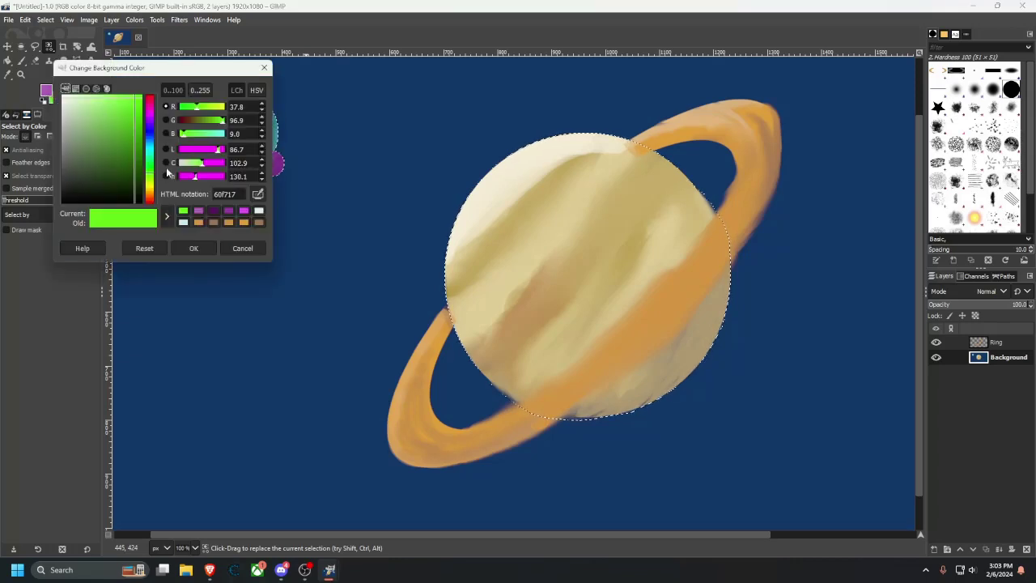
pyautogui.click(242, 247)
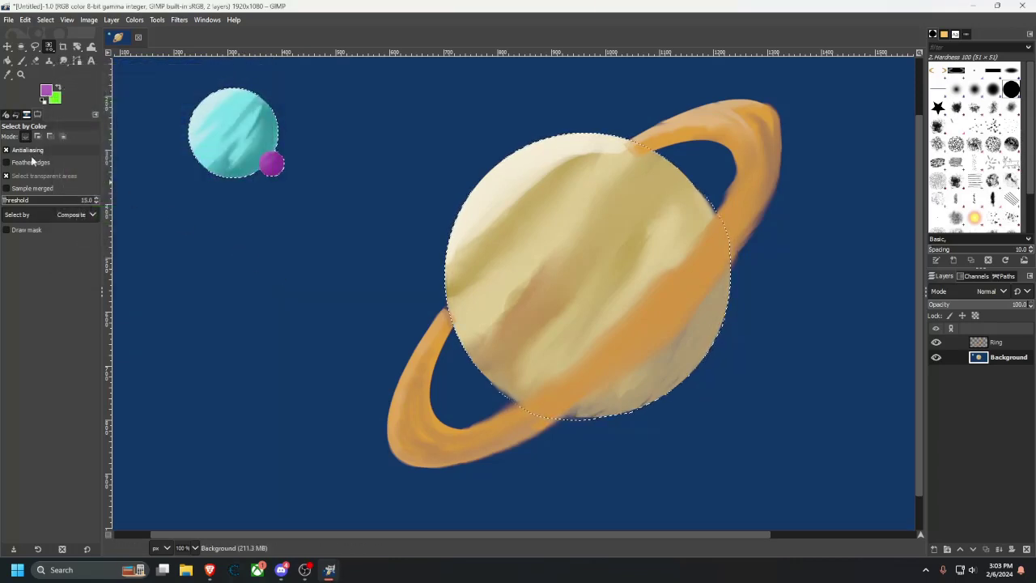
# Clear the selection, try cutting the entire contents of the Background layer, and undo the cut.
pyautogui.hotkey('ctrl', 'shift', 'a')
pyautogui.click(21, 47)
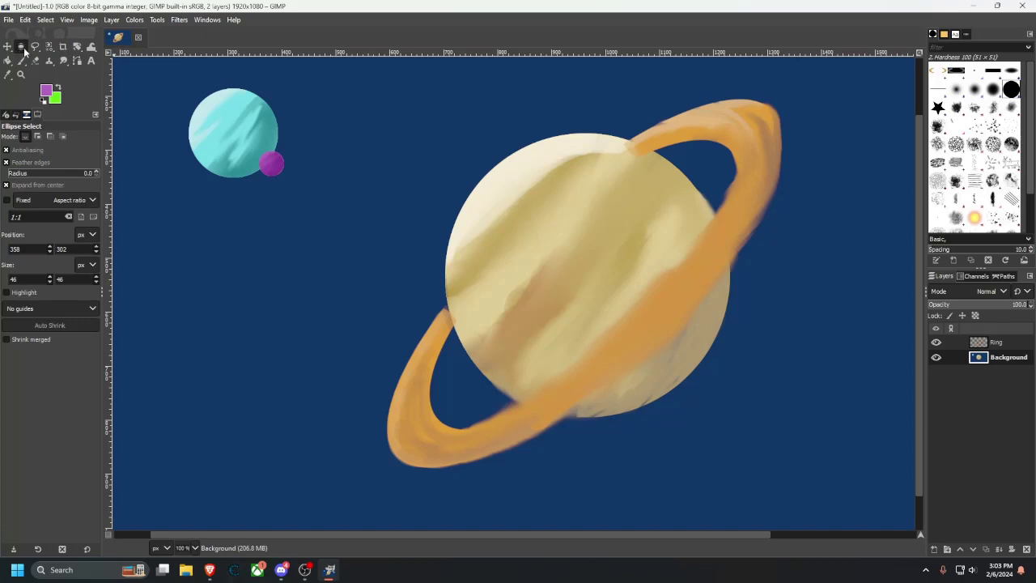
pyautogui.moveTo(27, 52)
pyautogui.click(77, 48)
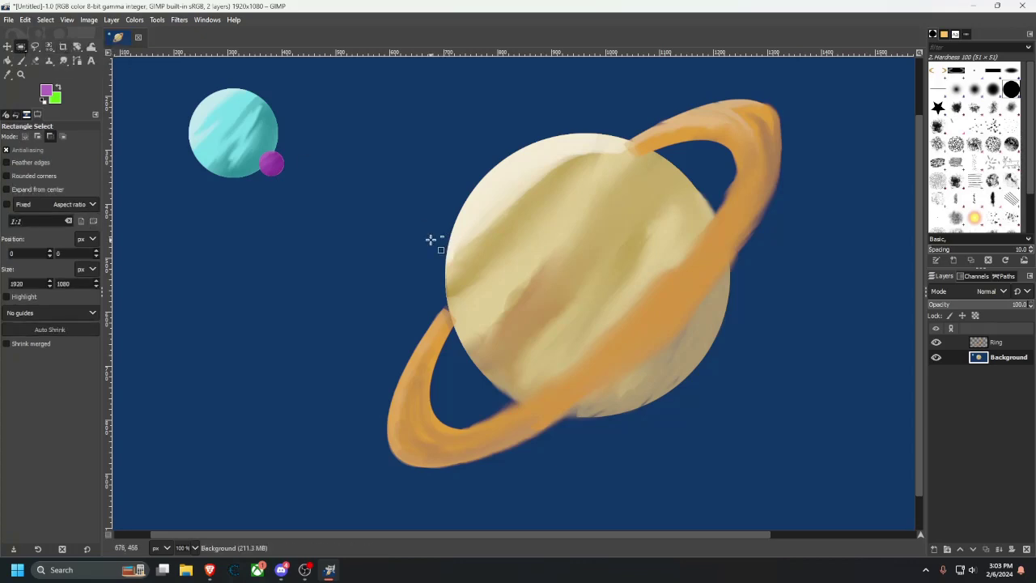
pyautogui.hotkey('ctrl', 'x')
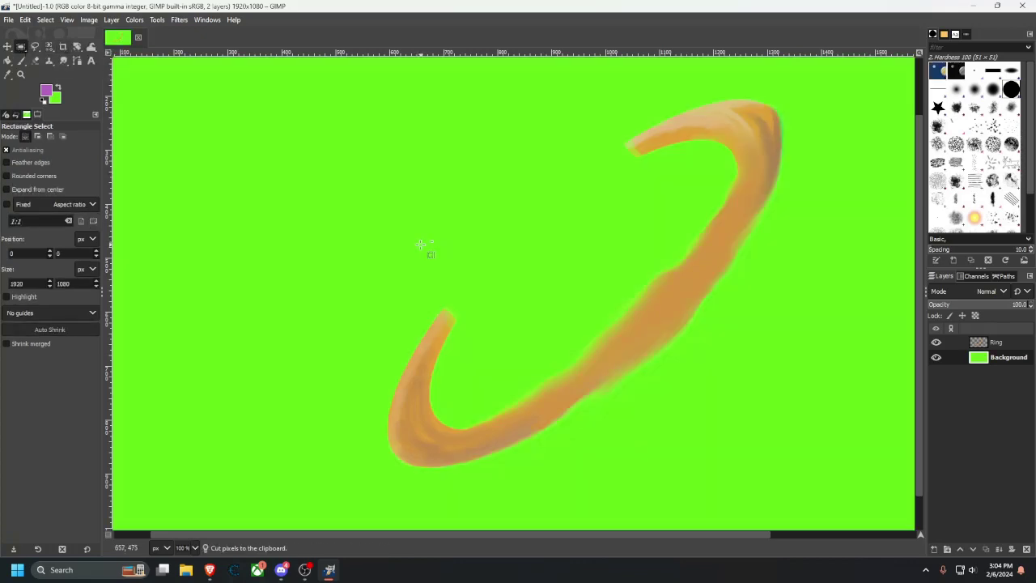
pyautogui.hotkey('ctrl', 'z')
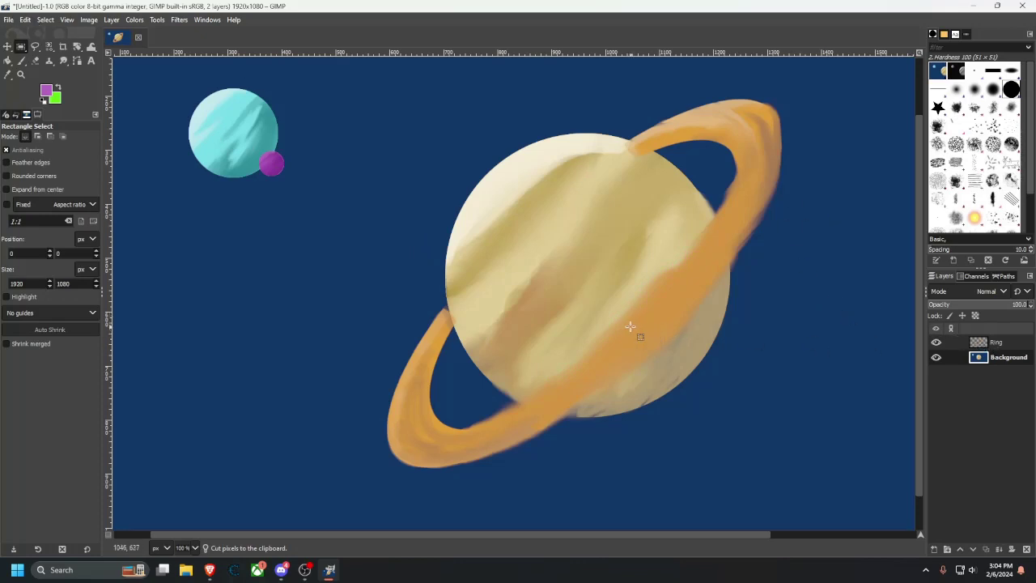
# Add a new transparent 1920 × 1080 px layer named Ship above the Background layer.
pyautogui.keyDown('ctrl'); pyautogui.scroll(-4, 631, 327); pyautogui.keyUp('ctrl')
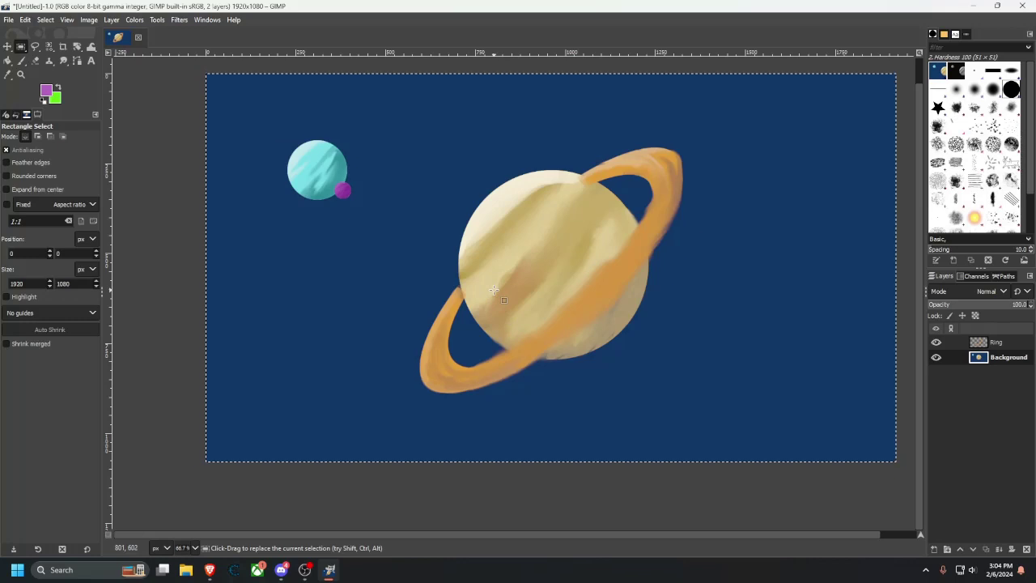
pyautogui.moveTo(507, 291); pyautogui.dragTo(488, 333)
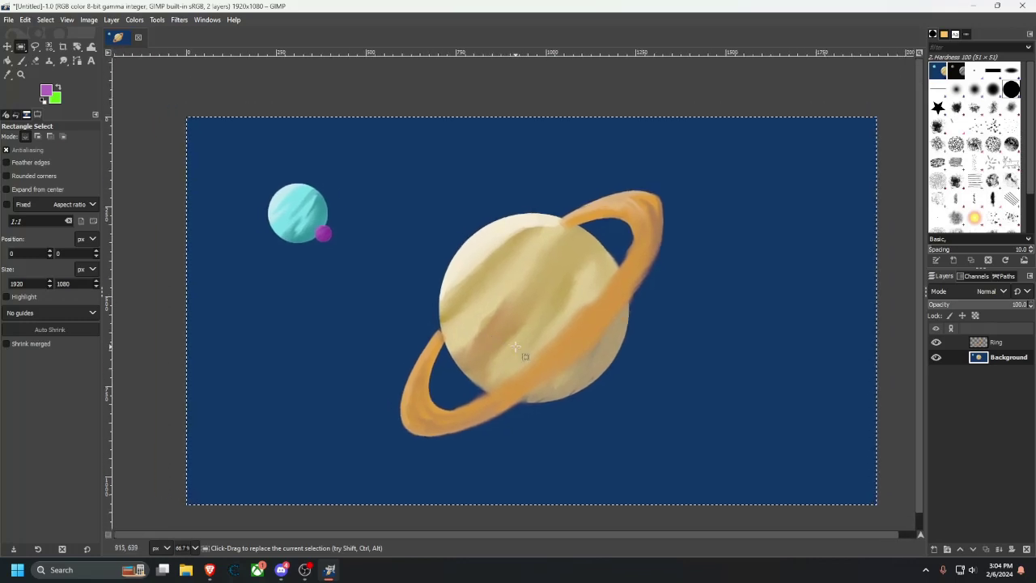
pyautogui.rightClick(952, 360)
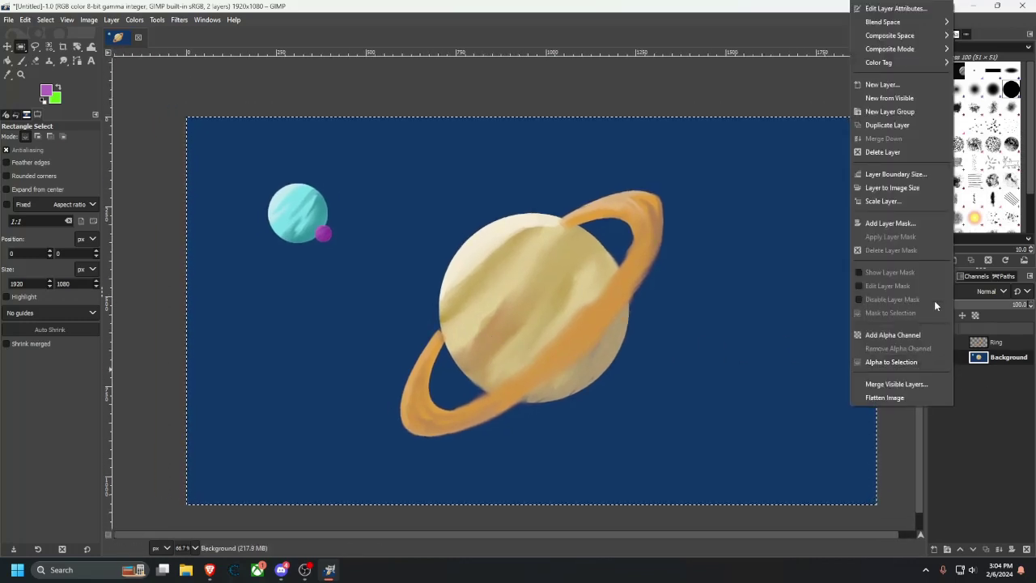
pyautogui.click(904, 84)
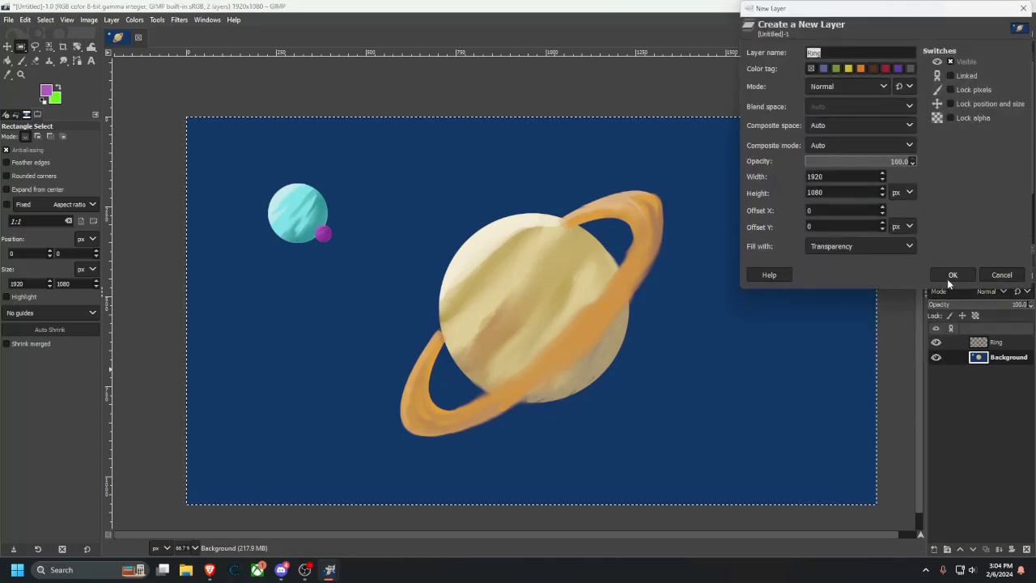
pyautogui.write('ship')
pyautogui.click(948, 278)
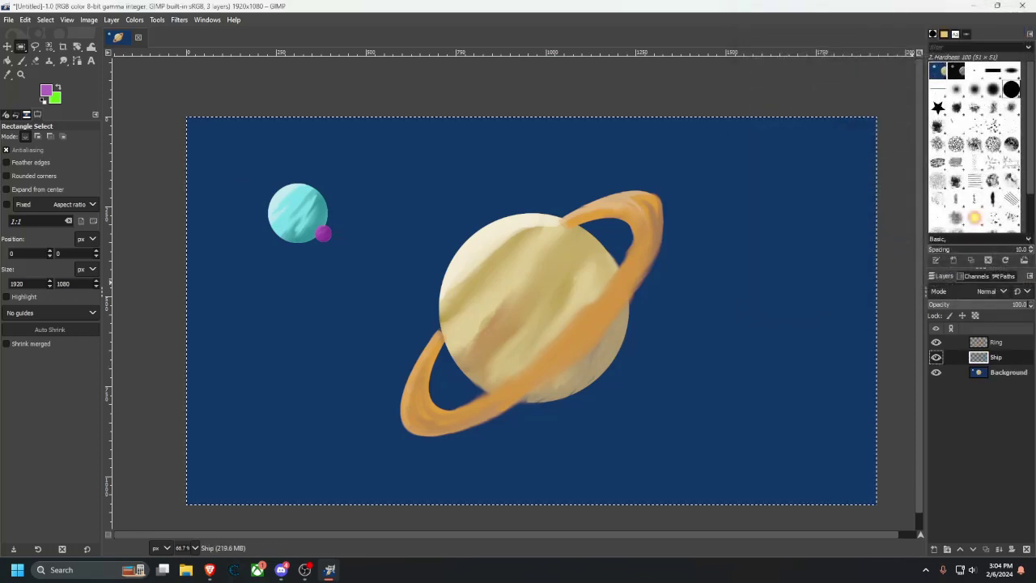
pyautogui.click(209, 570)
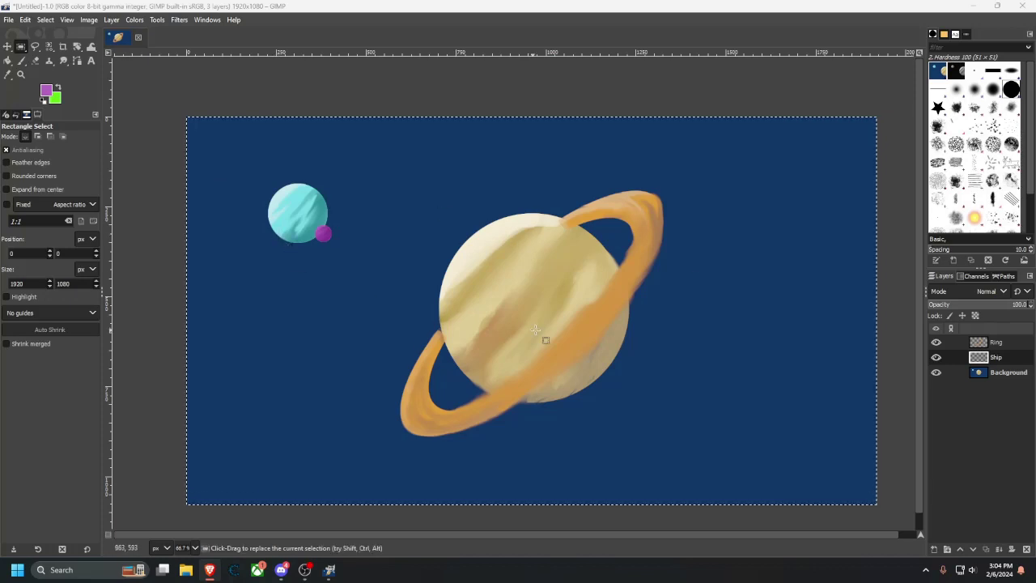
pyautogui.moveTo(544, 337); pyautogui.dragTo(551, 361)
pyautogui.scroll(3, 552, 361)
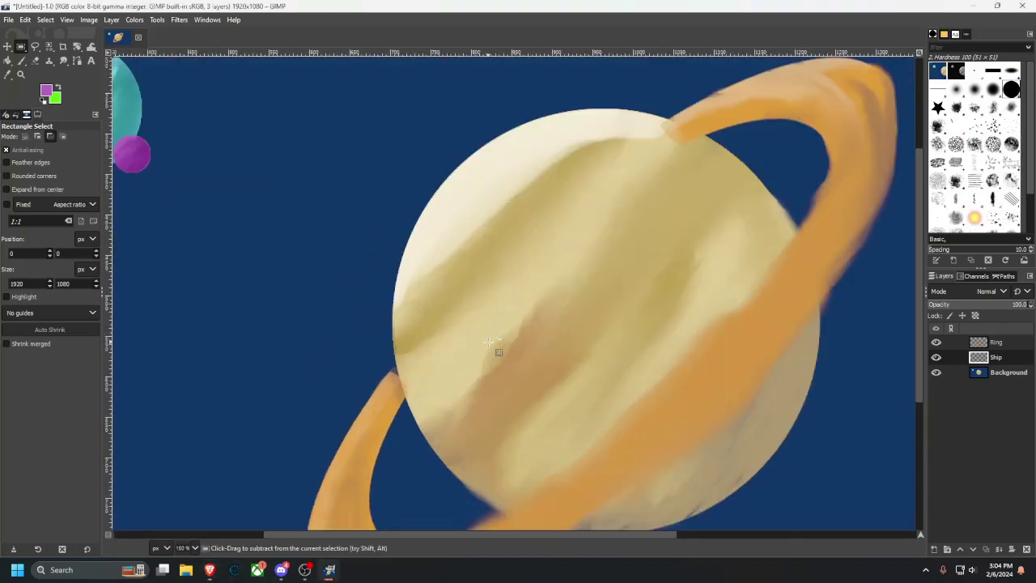
pyautogui.scroll(-1, 737, 370)
pyautogui.moveTo(462, 254); pyautogui.dragTo(594, 382)
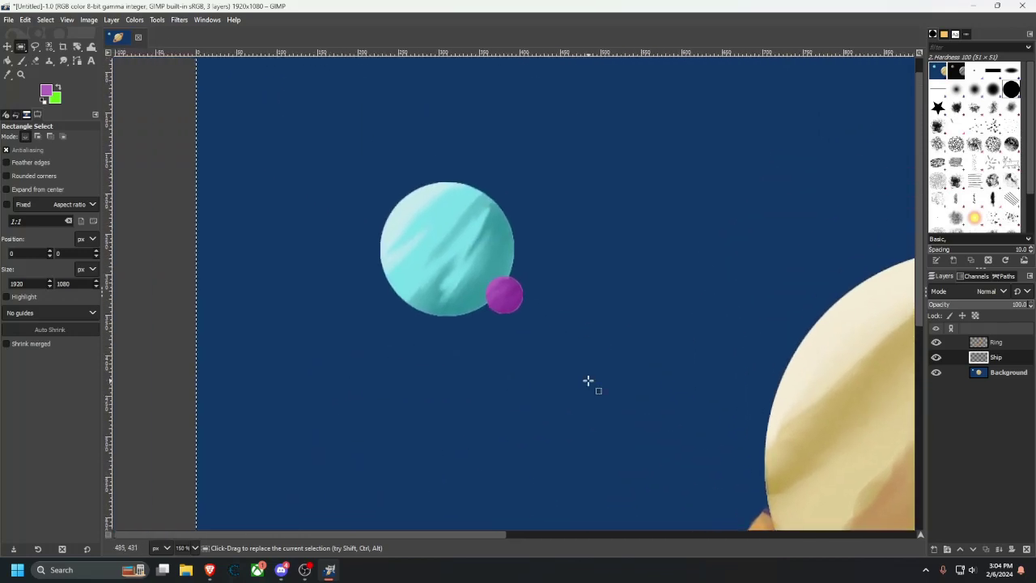
pyautogui.moveTo(502, 309); pyautogui.dragTo(463, 276)
pyautogui.scroll(-1, 518, 310)
pyautogui.scroll(-3, 518, 311)
pyautogui.hscroll(3, 518, 311)
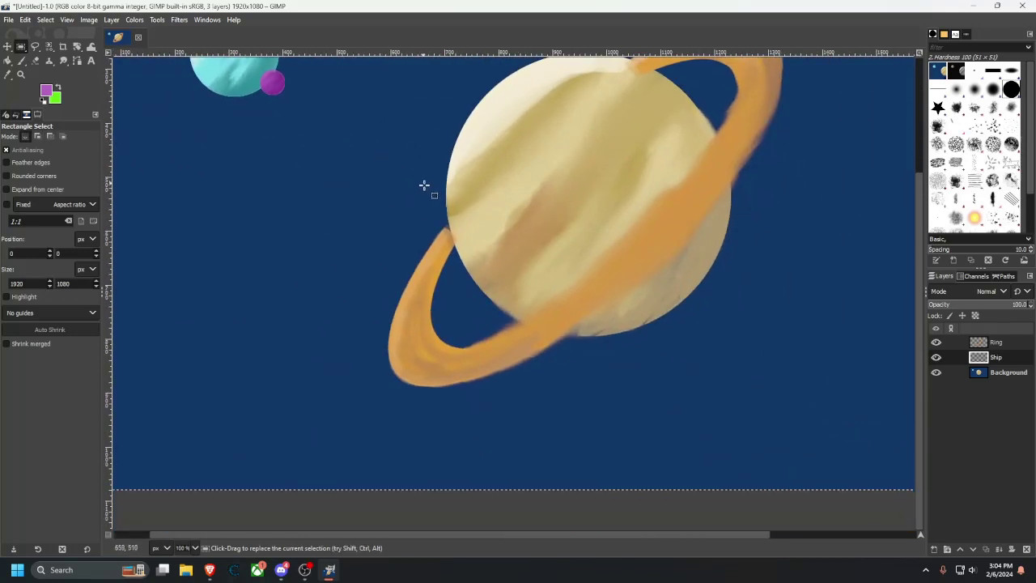
pyautogui.scroll(1, 426, 186)
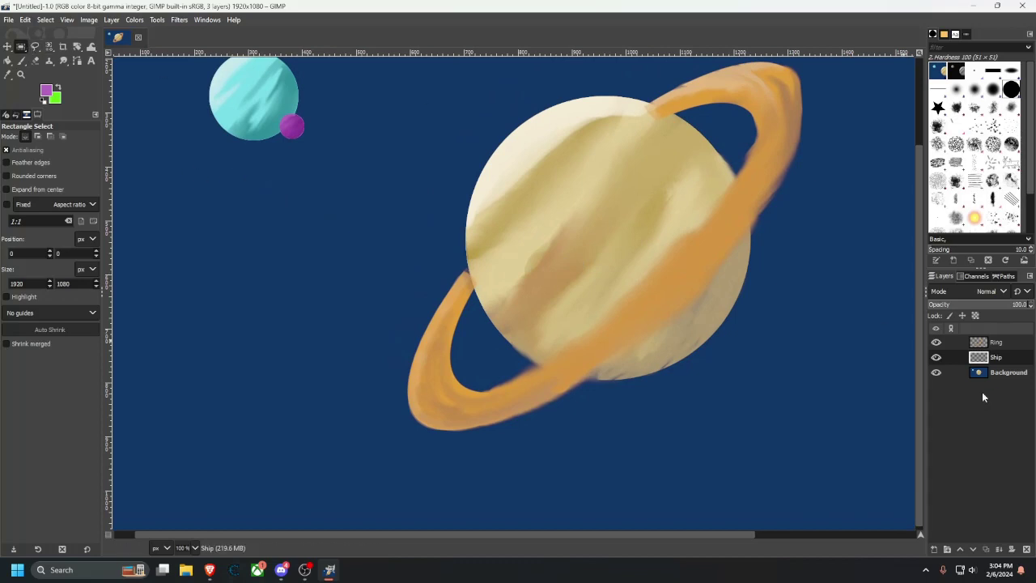
pyautogui.moveTo(346, 298); pyautogui.dragTo(375, 326)
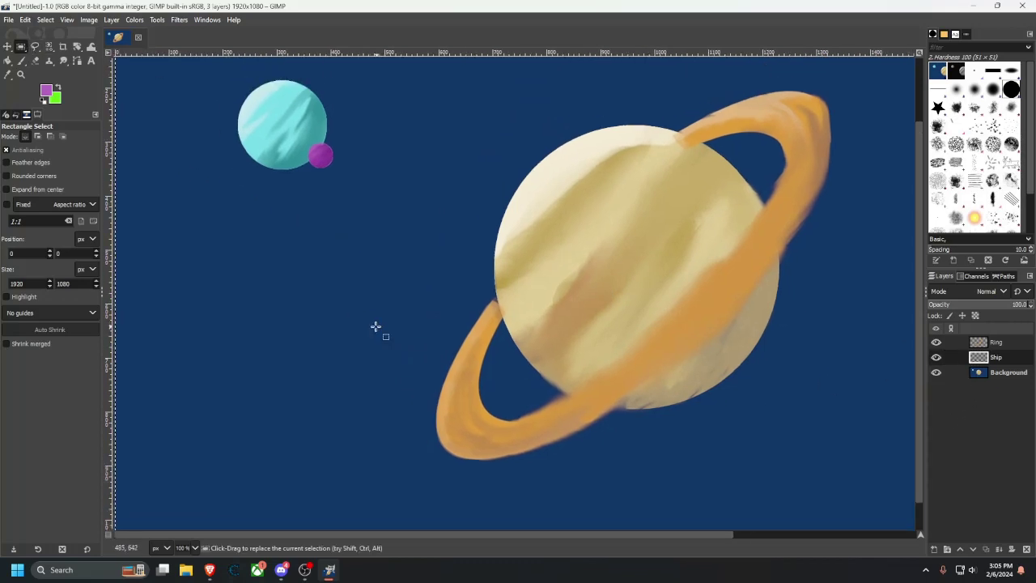
pyautogui.scroll(-1, 376, 326)
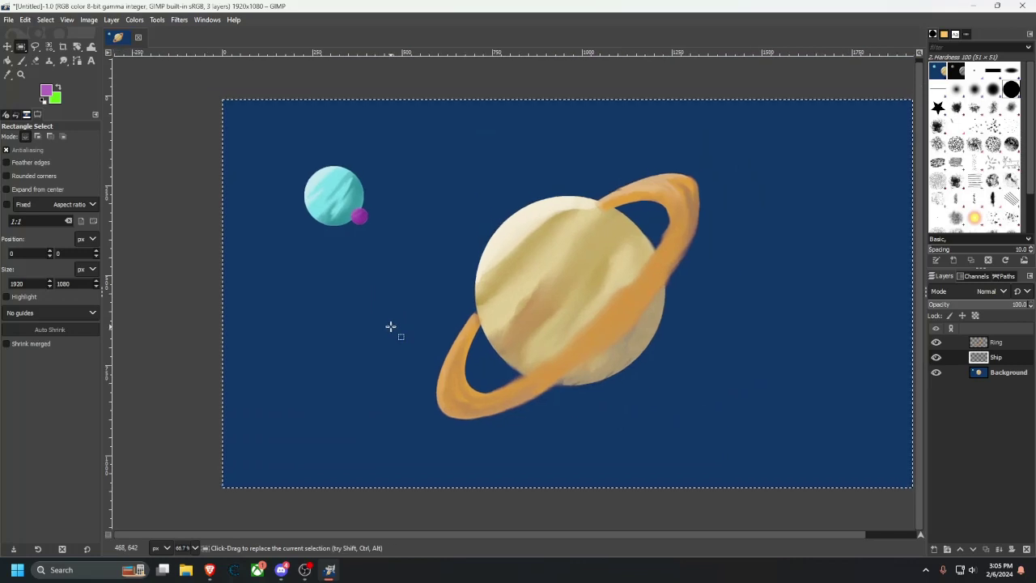
pyautogui.scroll(1, 393, 329)
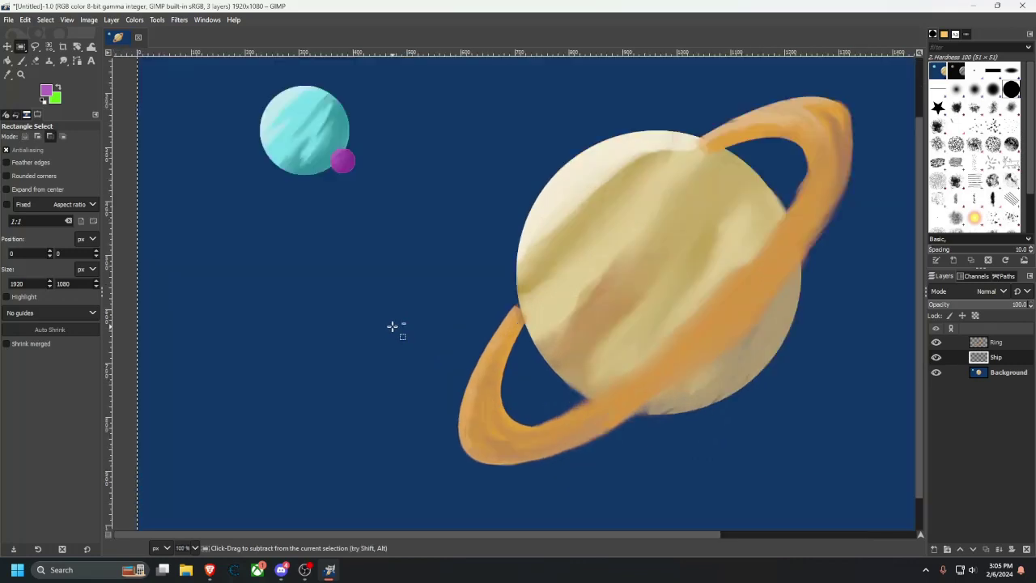
# Switch to the Paintbrush with the 2. Hardness 075 brush.
pyautogui.click(21, 61)
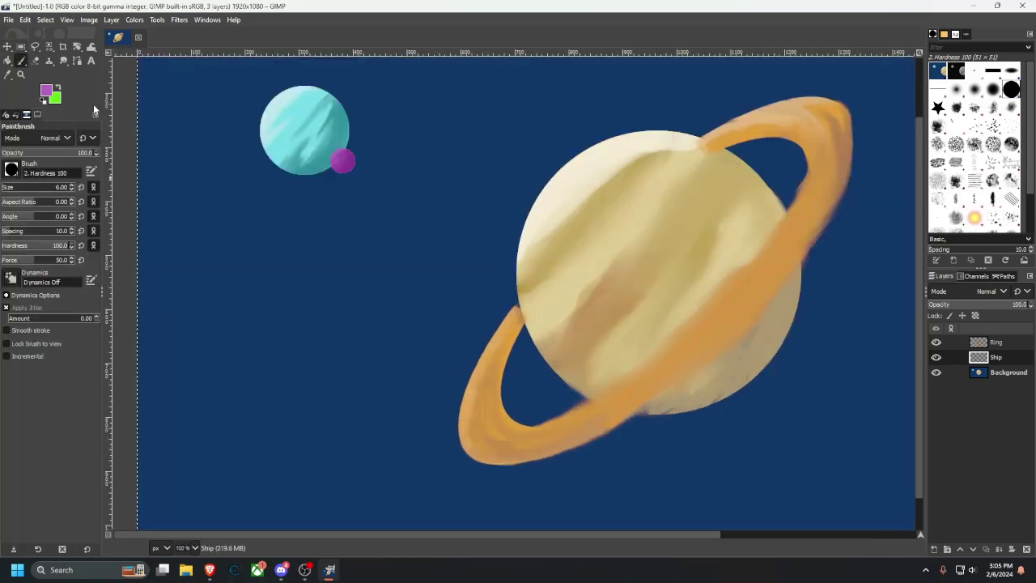
pyautogui.click(11, 171)
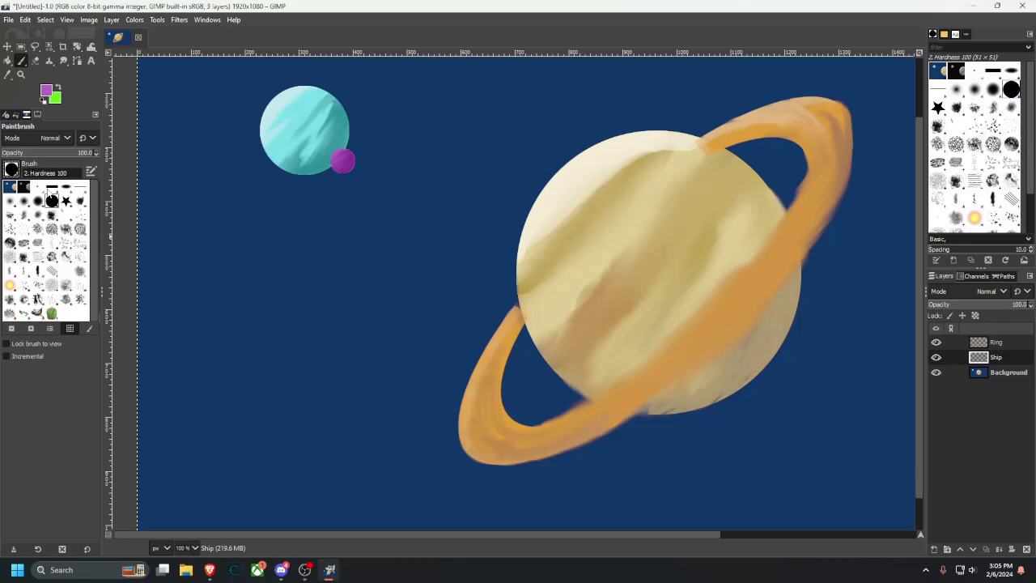
pyautogui.click(38, 203)
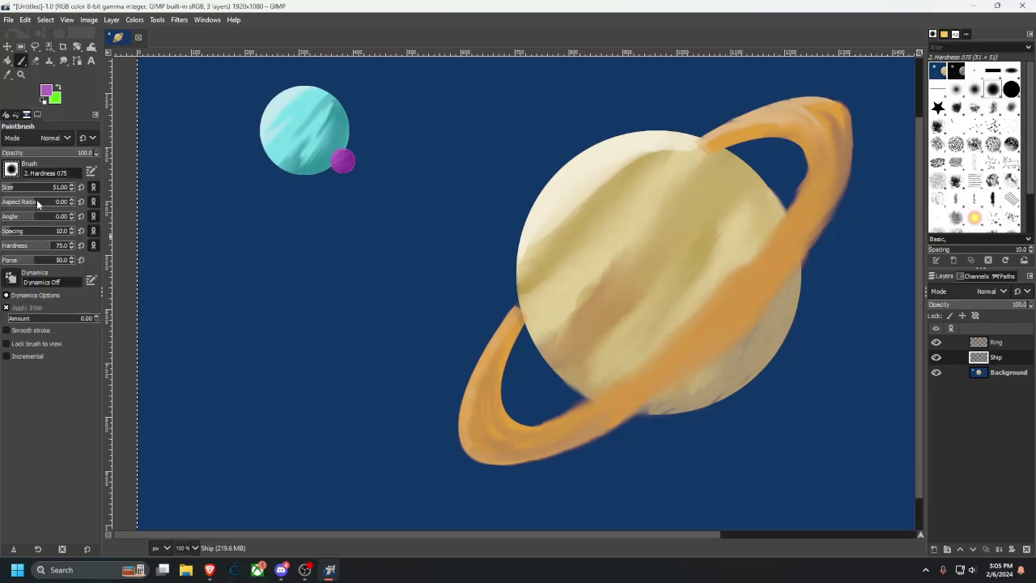
# Set the foreground colour to the muted grey-blue 8090bc.
pyautogui.click(46, 92)
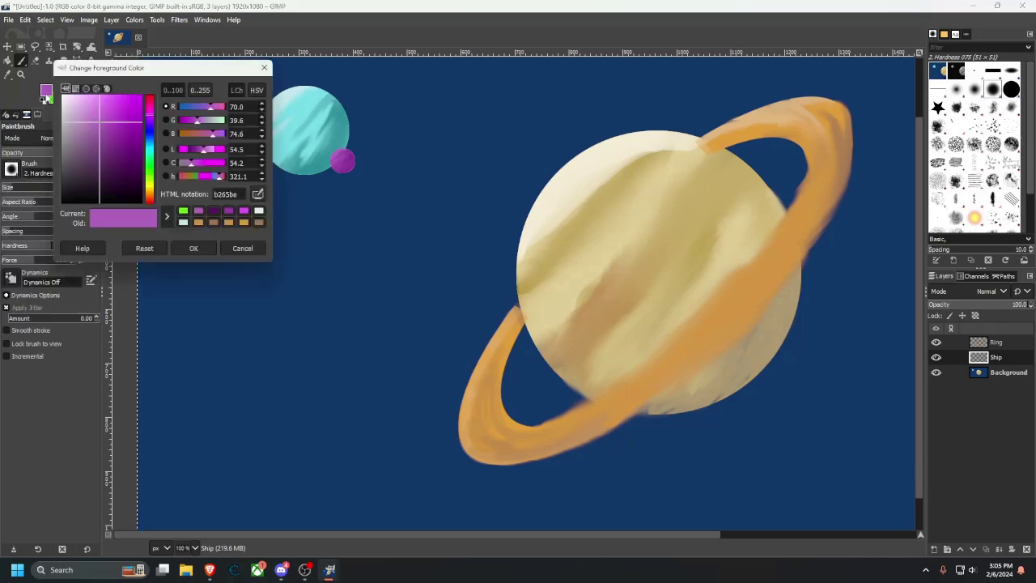
pyautogui.moveTo(146, 150); pyautogui.dragTo(123, 123)
pyautogui.click(121, 128)
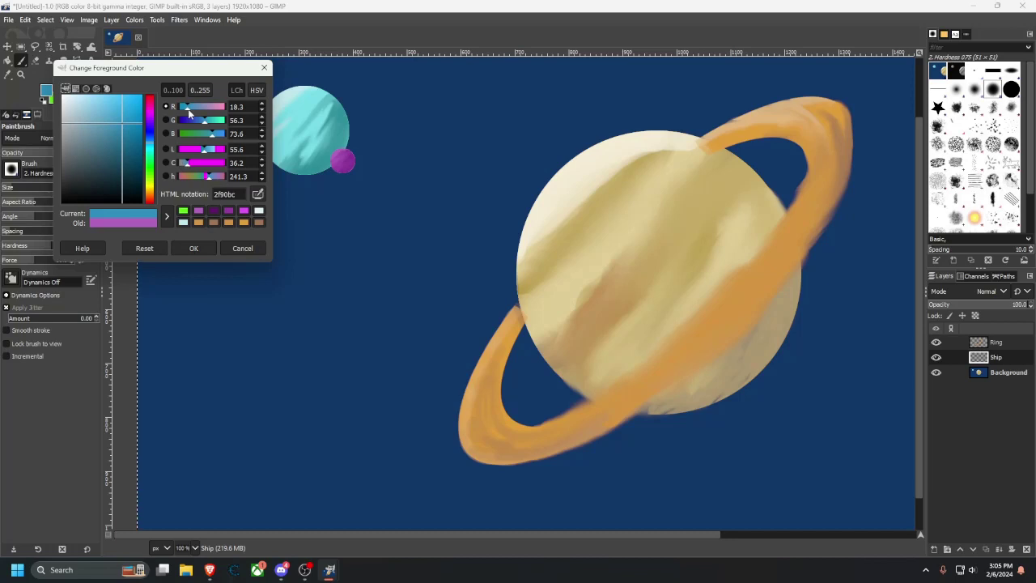
pyautogui.moveTo(189, 112); pyautogui.dragTo(205, 111)
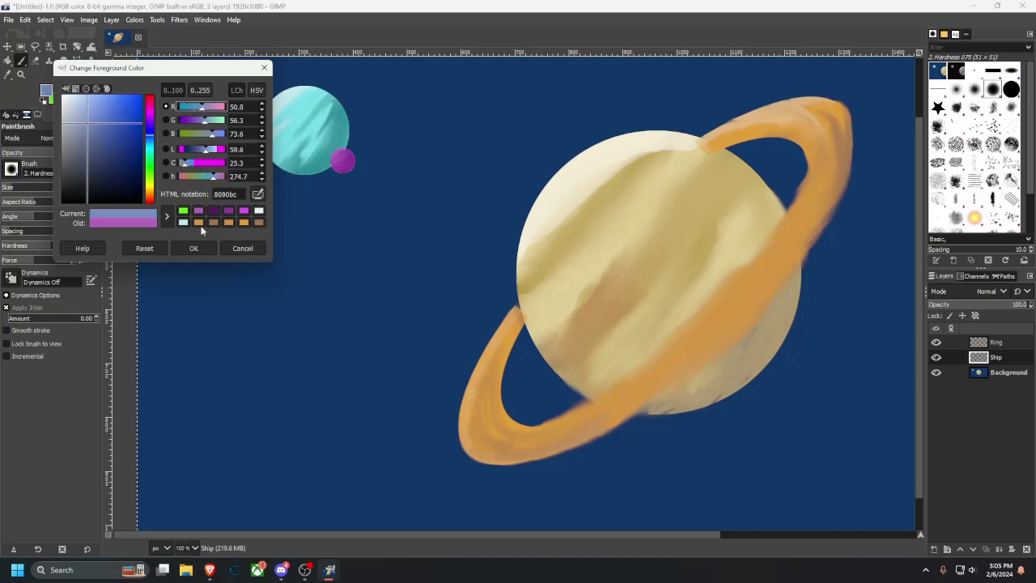
pyautogui.click(196, 249)
# Change the brush to 2. Hardness 100, making short trial strokes below the turquoise planet before and after and undoing each.
pyautogui.moveTo(278, 234); pyautogui.dragTo(287, 289)
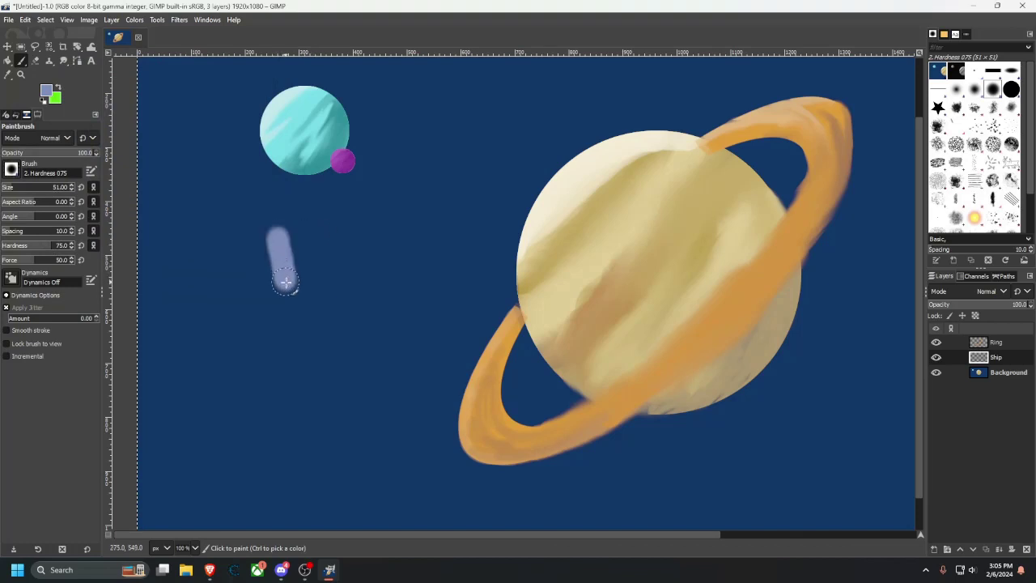
pyautogui.hotkey('ctrl', 'z')
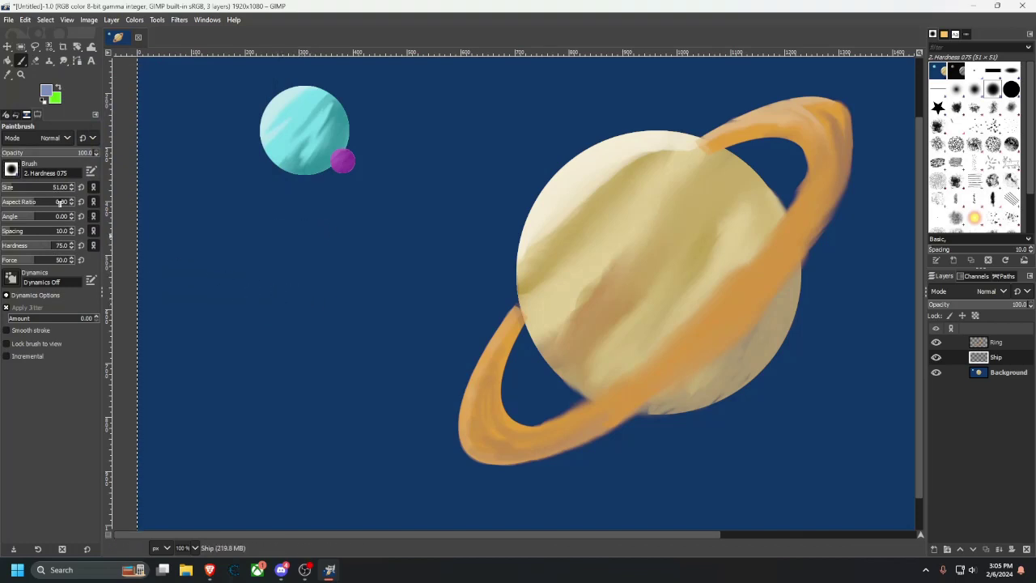
pyautogui.click(12, 169)
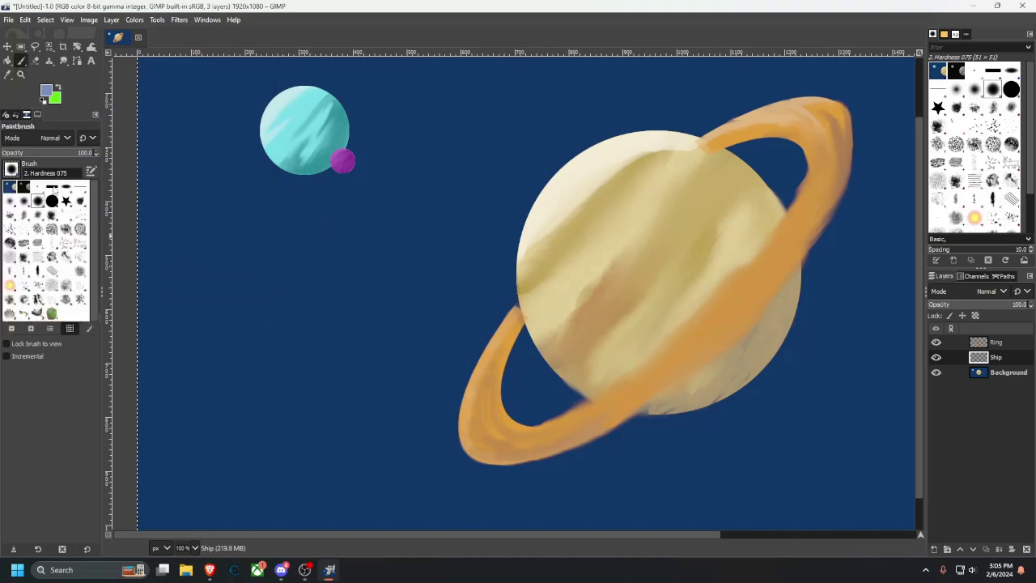
pyautogui.click(52, 201)
pyautogui.moveTo(324, 247); pyautogui.dragTo(323, 274)
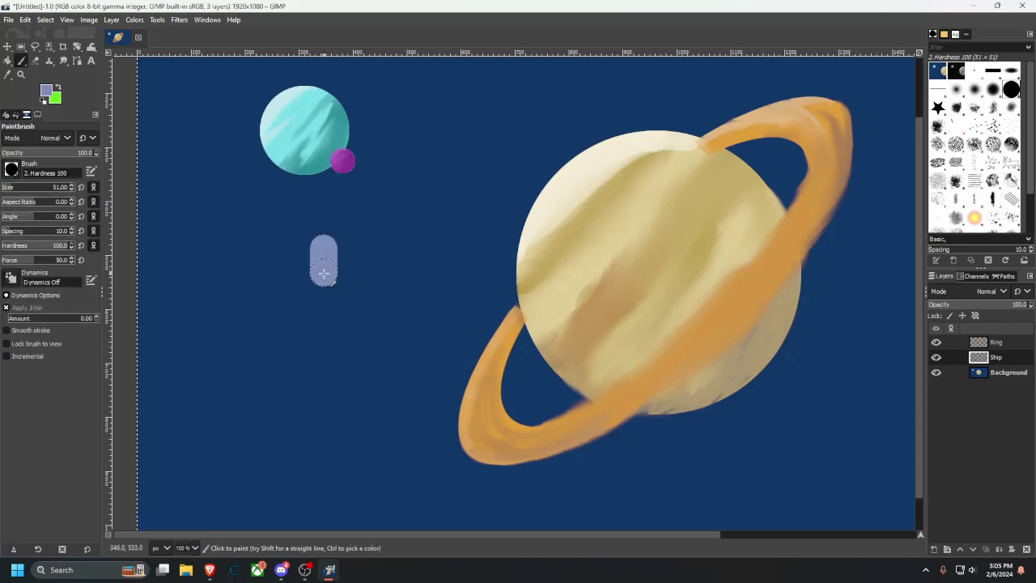
pyautogui.hotkey('ctrl', 'z')
# Paint a rounded grey-blue upright shape below the turquoise planet as the ship's rear section on the Ship layer.
pyautogui.keyDown('ctrl'); pyautogui.scroll(2, 321, 261); pyautogui.keyUp('ctrl')
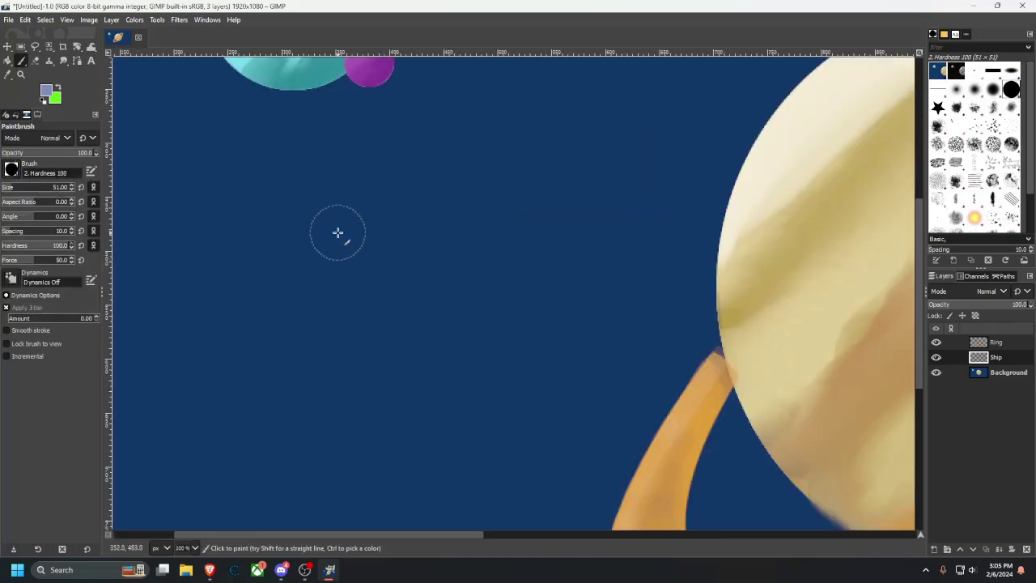
pyautogui.moveTo(338, 234); pyautogui.dragTo(338, 317)
pyautogui.moveTo(313, 236)
pyautogui.mouseDown()
pyautogui.moveTo(331, 324)
pyautogui.moveTo(306, 294)
pyautogui.moveTo(308, 229)
pyautogui.moveTo(285, 243)
pyautogui.moveTo(306, 307)
pyautogui.moveTo(337, 320)
pyautogui.moveTo(331, 271)
pyautogui.moveTo(305, 251)
pyautogui.moveTo(312, 200)
pyautogui.moveTo(300, 207)
pyautogui.moveTo(328, 206)
pyautogui.moveTo(295, 209)
pyautogui.mouseUp()
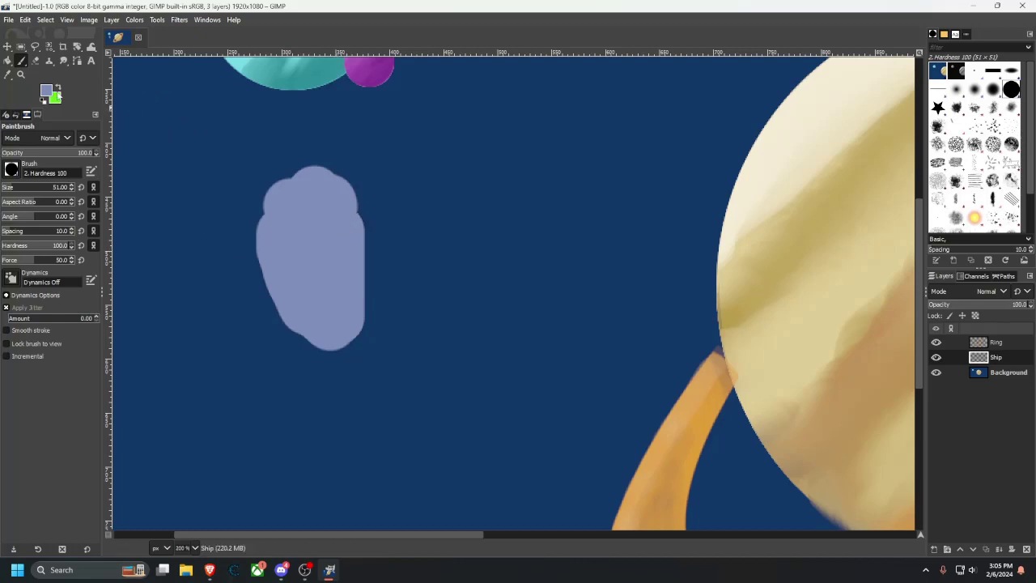
# Set the foreground colour to the deeper blue 3f5daf.
pyautogui.click(48, 93)
pyautogui.moveTo(95, 122); pyautogui.dragTo(113, 128)
pyautogui.click(203, 254)
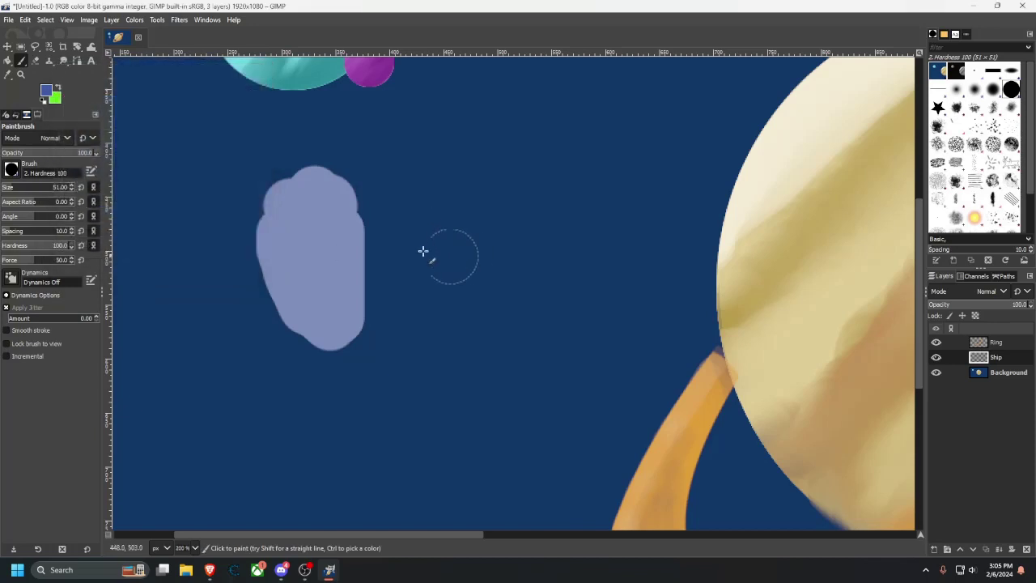
# Paint the ship's blue hull extending from the grey-blue rear section towards the ringed planet, with a tower on its upper edge.
pyautogui.moveTo(377, 230)
pyautogui.mouseDown()
pyautogui.moveTo(393, 238)
pyautogui.moveTo(384, 280)
pyautogui.moveTo(370, 243)
pyautogui.moveTo(370, 287)
pyautogui.moveTo(380, 285)
pyautogui.moveTo(384, 254)
pyautogui.moveTo(423, 234)
pyautogui.moveTo(409, 225)
pyautogui.moveTo(480, 221)
pyautogui.moveTo(426, 267)
pyautogui.moveTo(472, 275)
pyautogui.moveTo(502, 270)
pyautogui.moveTo(520, 234)
pyautogui.mouseUp()
pyautogui.moveTo(527, 197)
pyautogui.mouseDown()
pyautogui.moveTo(513, 199)
pyautogui.moveTo(523, 278)
pyautogui.moveTo(529, 197)
pyautogui.moveTo(605, 212)
pyautogui.moveTo(594, 201)
pyautogui.moveTo(594, 236)
pyautogui.moveTo(581, 229)
pyautogui.moveTo(599, 245)
pyautogui.moveTo(620, 218)
pyautogui.moveTo(615, 206)
pyautogui.moveTo(469, 196)
pyautogui.moveTo(527, 189)
pyautogui.moveTo(520, 145)
pyautogui.moveTo(494, 190)
pyautogui.mouseUp()
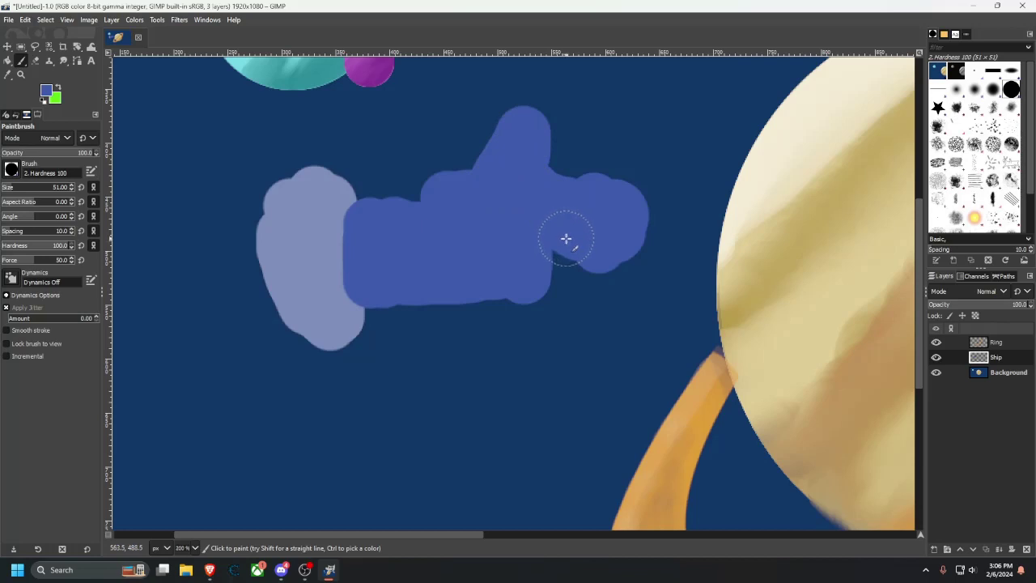
pyautogui.moveTo(566, 239)
pyautogui.mouseDown()
pyautogui.moveTo(587, 269)
pyautogui.moveTo(555, 270)
pyautogui.moveTo(555, 293)
pyautogui.moveTo(398, 305)
pyautogui.moveTo(462, 305)
pyautogui.mouseUp()
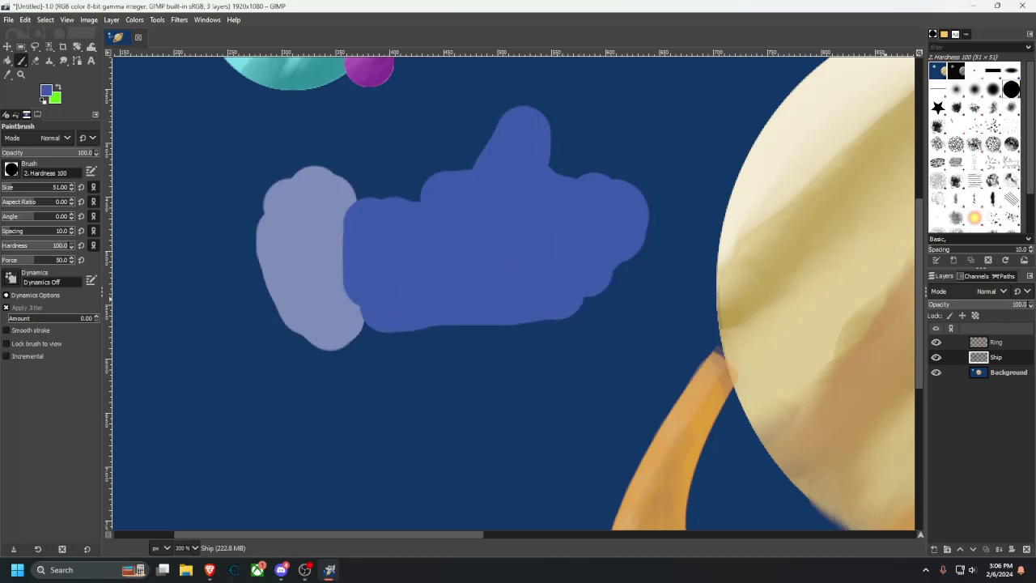
# Undo all the ship's hull and rear section strokes until the Ship layer is empty.
pyautogui.click(9, 73)
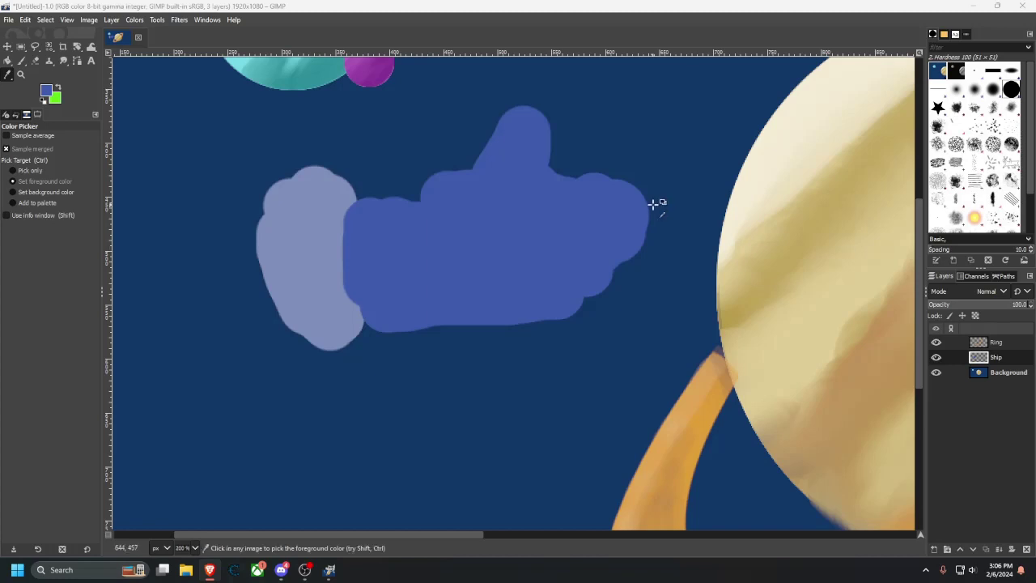
pyautogui.hotkey('ctrl', 'z')
pyautogui.hotkey('ctrl', 'z')
pyautogui.hotkey('ctrl', 'z')
pyautogui.hotkey('ctrl', 'z')
pyautogui.hotkey('ctrl', 'z')
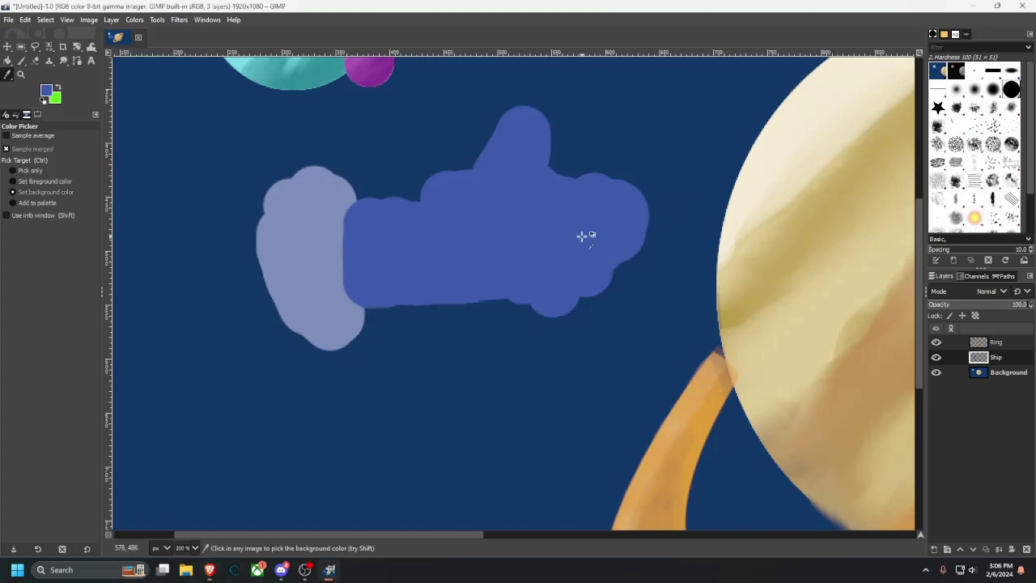
pyautogui.hotkey('ctrl', 'z')
pyautogui.hotkey('ctrl', 'z')
pyautogui.hotkey('ctrl', 'z')
pyautogui.hotkey('ctrl', 'z')
pyautogui.hotkey('ctrl', 'z')
pyautogui.hotkey('ctrl', 'z')
pyautogui.hotkey('ctrl', 'z')
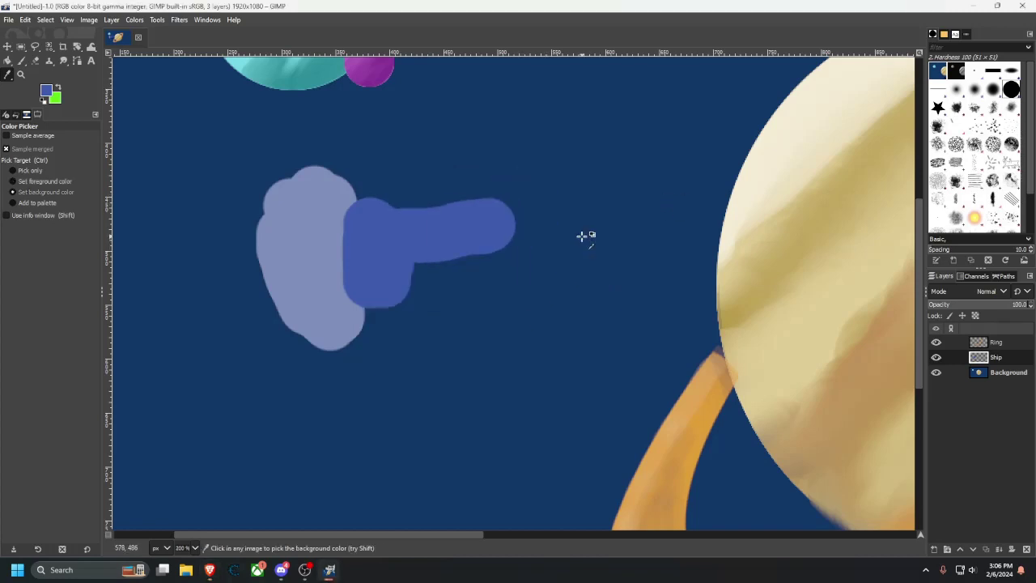
pyautogui.hotkey('ctrl', 'z')
pyautogui.hotkey('ctrl', 'z')
pyautogui.hotkey('ctrl', 'z')
pyautogui.hotkey('ctrl', 'z')
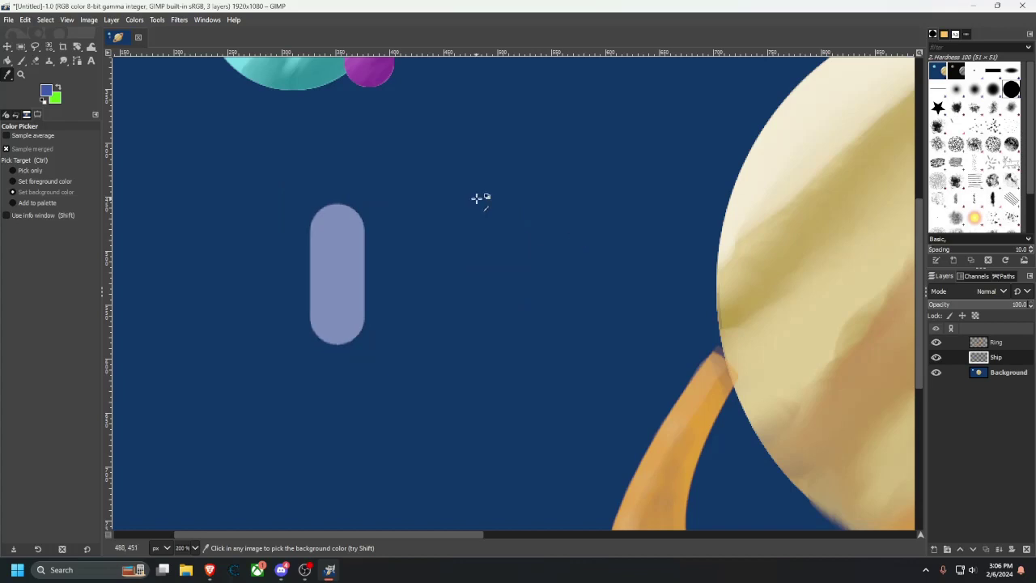
pyautogui.click(7, 21)
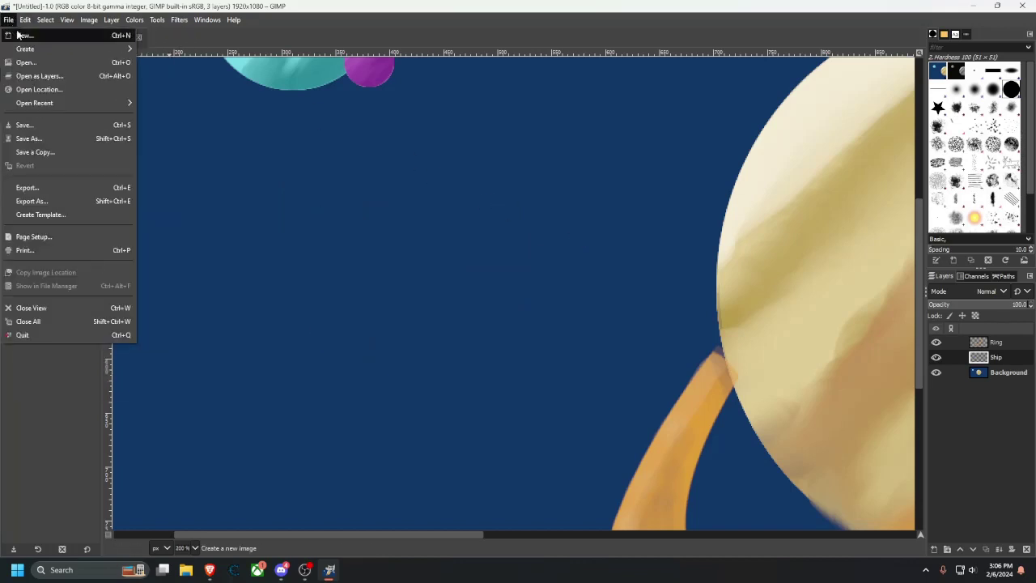
pyautogui.click(180, 45)
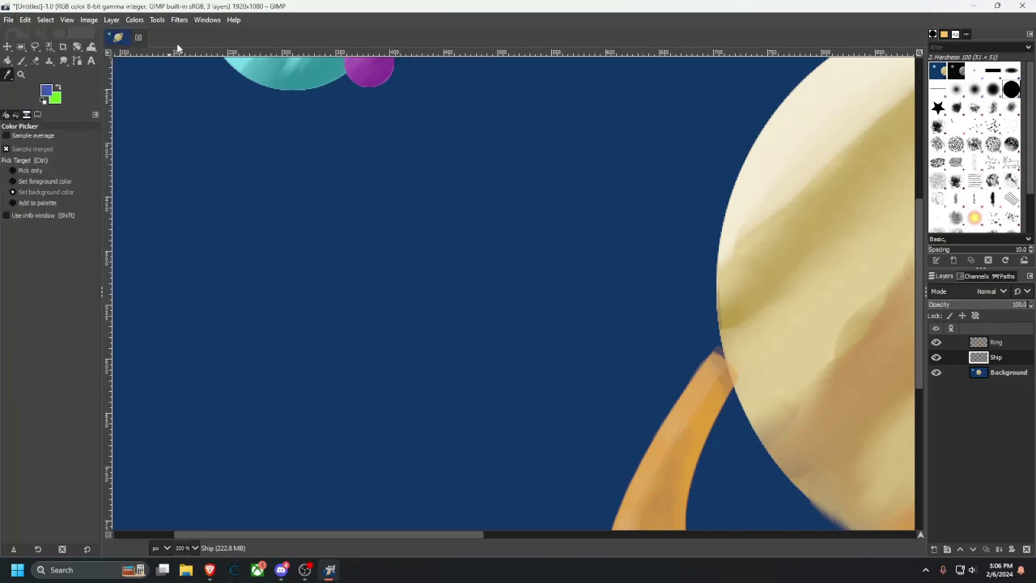
pyautogui.hotkey('ctrl', 'n')
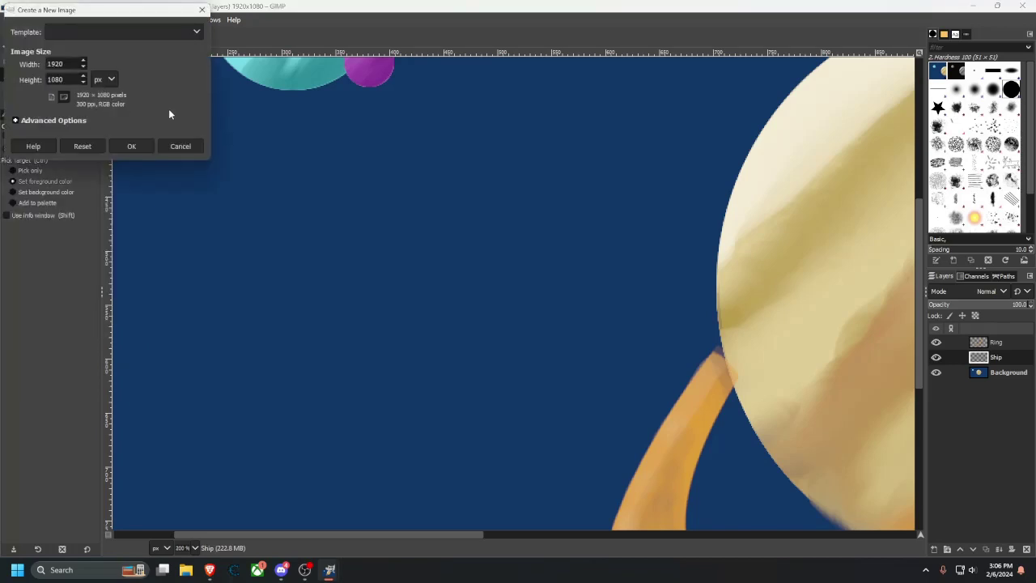
pyautogui.click(180, 146)
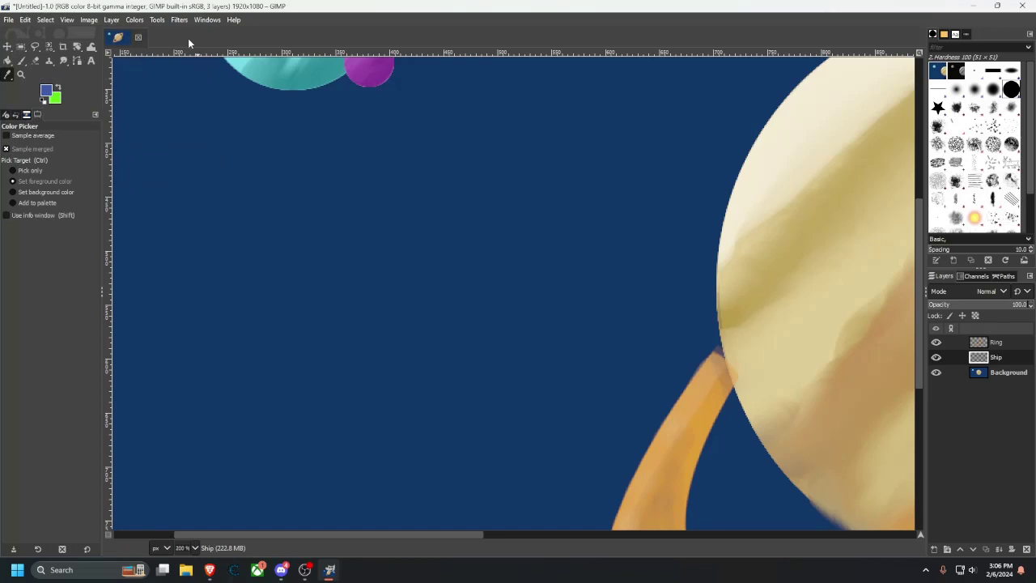
# Create a new 1920 × 1080 px image.
pyautogui.press('ctrl')
pyautogui.hotkey('ctrl', 'n')
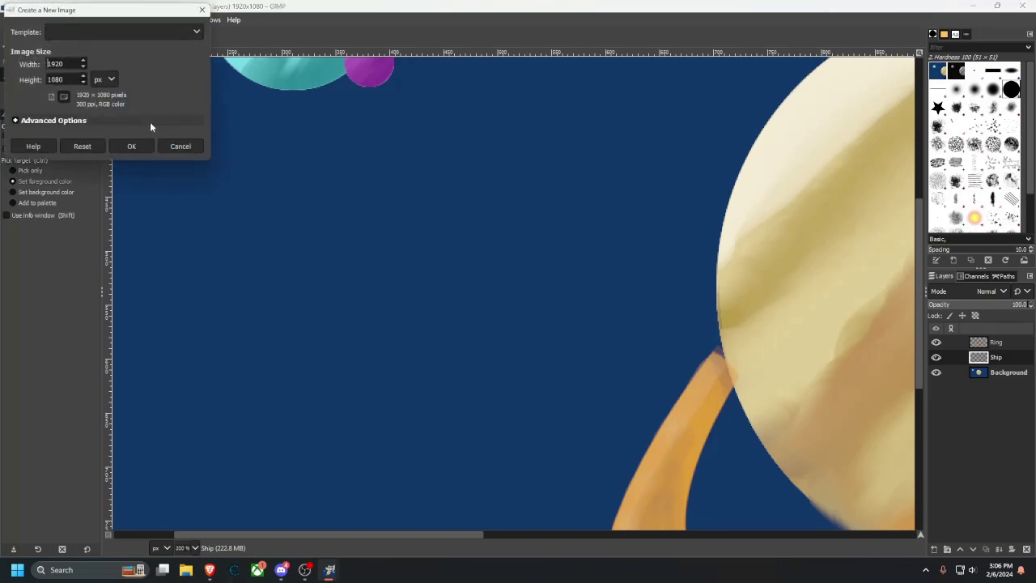
pyautogui.click(134, 146)
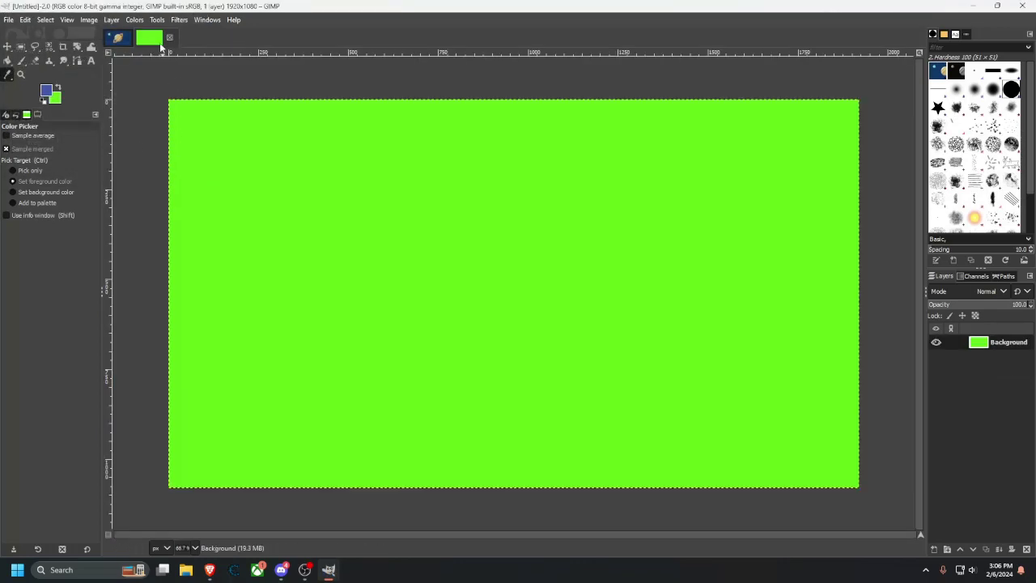
# Set the background colour to 3f5daf and fill the new image with the same blue foreground colour using Bucket Fill.
pyautogui.click(58, 100)
pyautogui.click(181, 211)
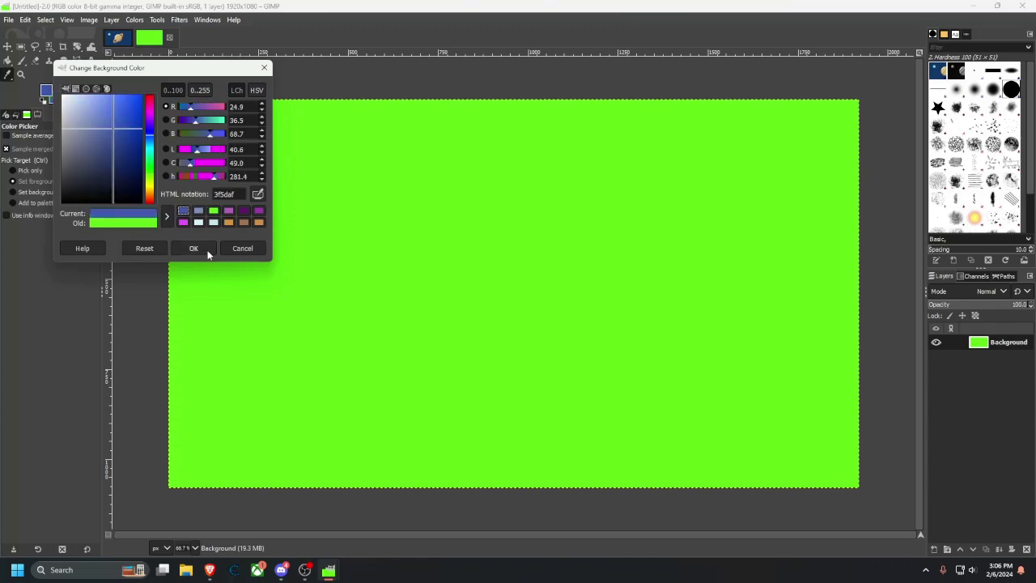
pyautogui.click(199, 250)
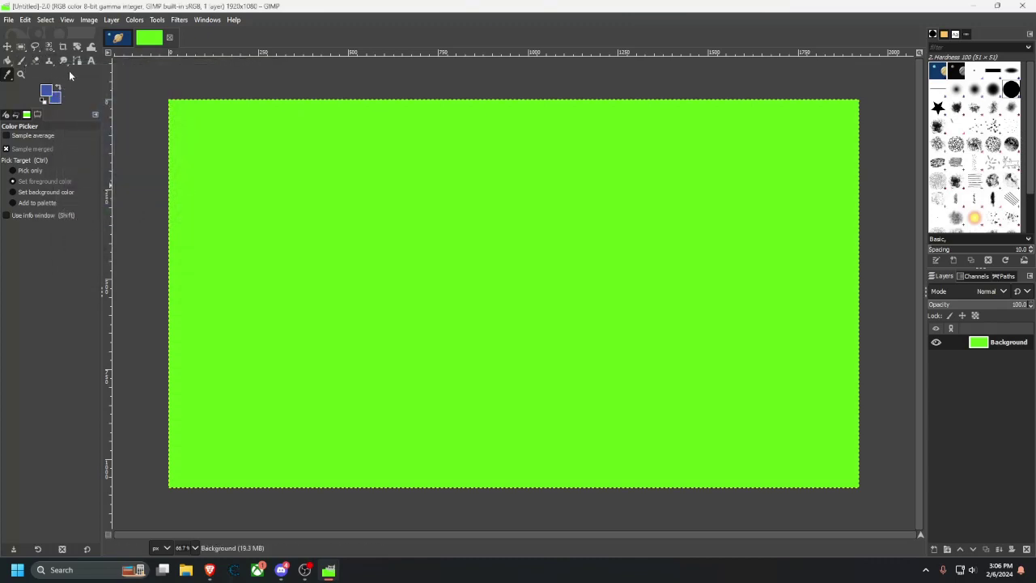
pyautogui.click(8, 62)
pyautogui.click(344, 208)
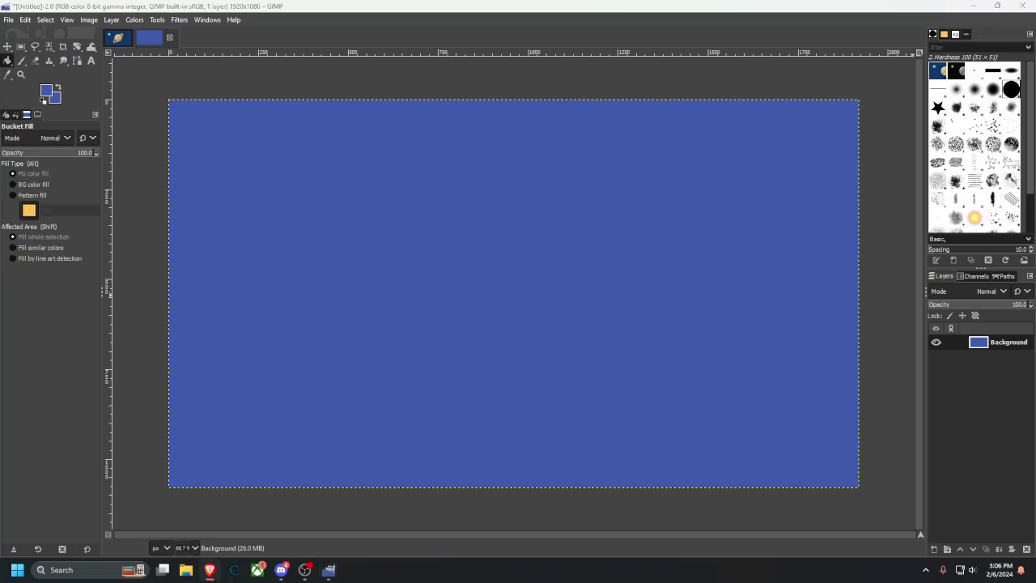
# Paste the copied spaceship reference picture into the new blue image.
pyautogui.hotkey('ctrl', 'v')
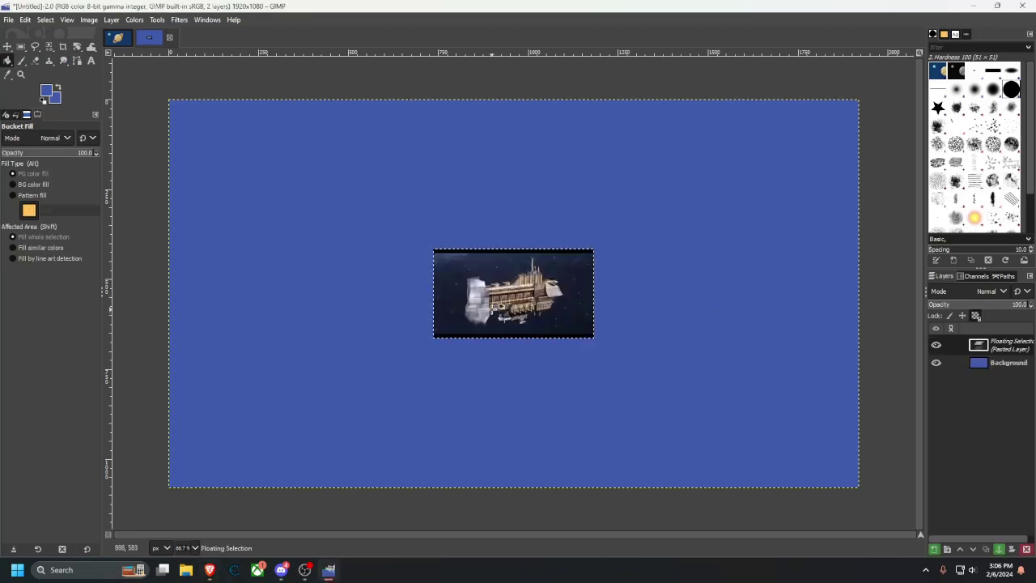
pyautogui.scroll(2, 548, 328)
pyautogui.scroll(2, 497, 300)
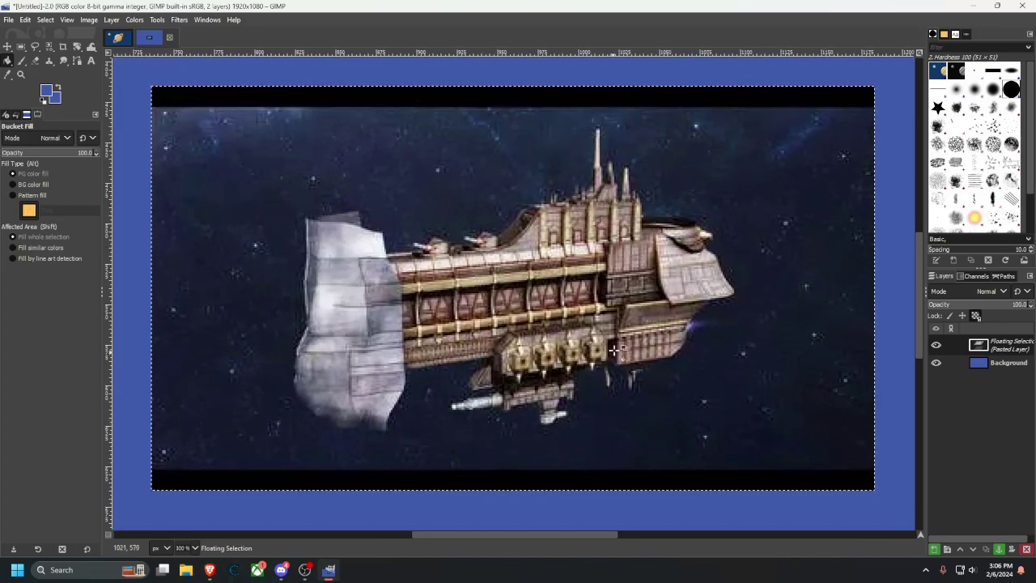
# Sample the light grey of the reference ship's rear section as the foreground colour and return to the planet painting with the Paintbrush.
pyautogui.click(7, 74)
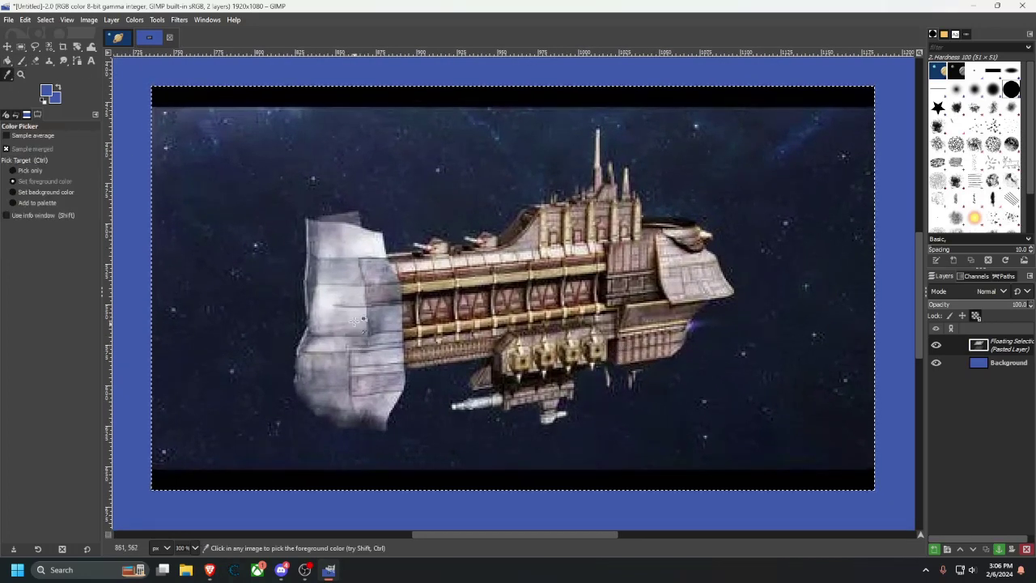
pyautogui.click(118, 38)
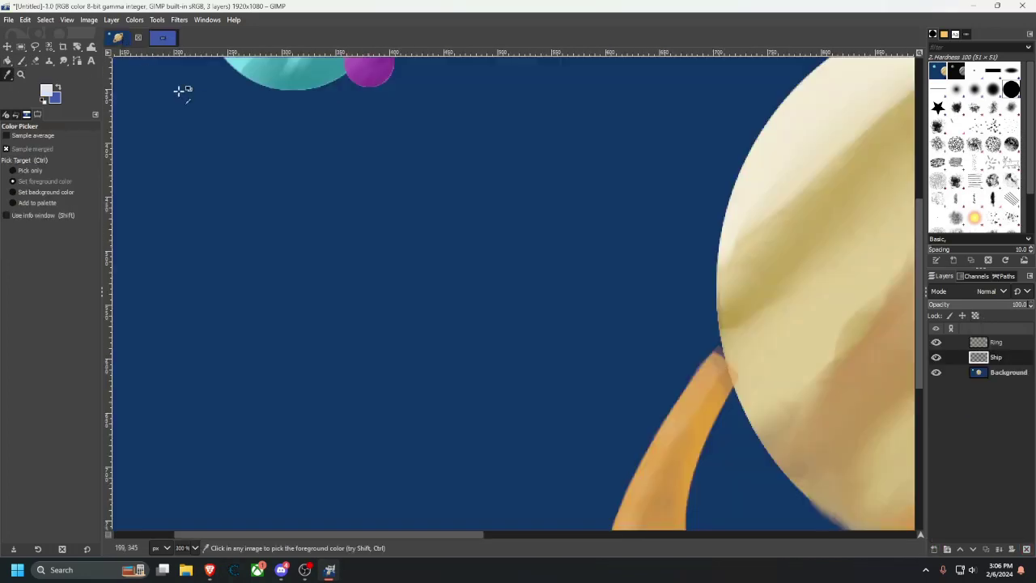
pyautogui.click(163, 39)
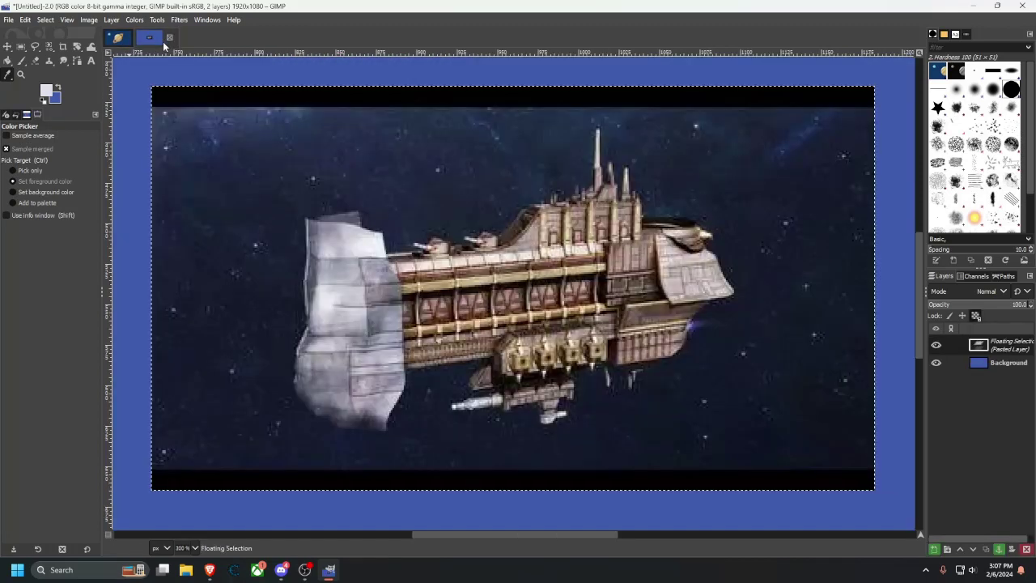
pyautogui.click(123, 40)
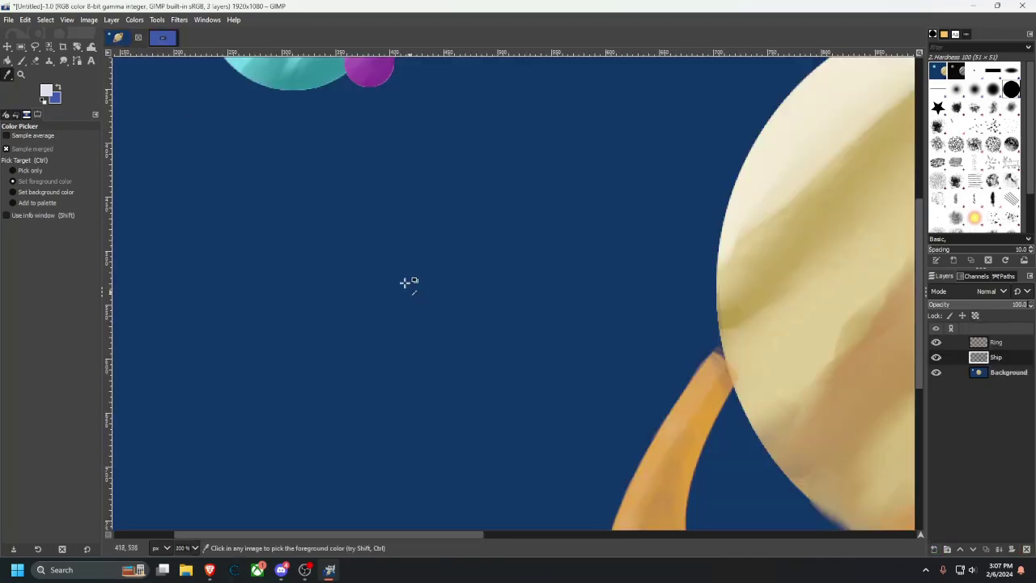
pyautogui.click(21, 60)
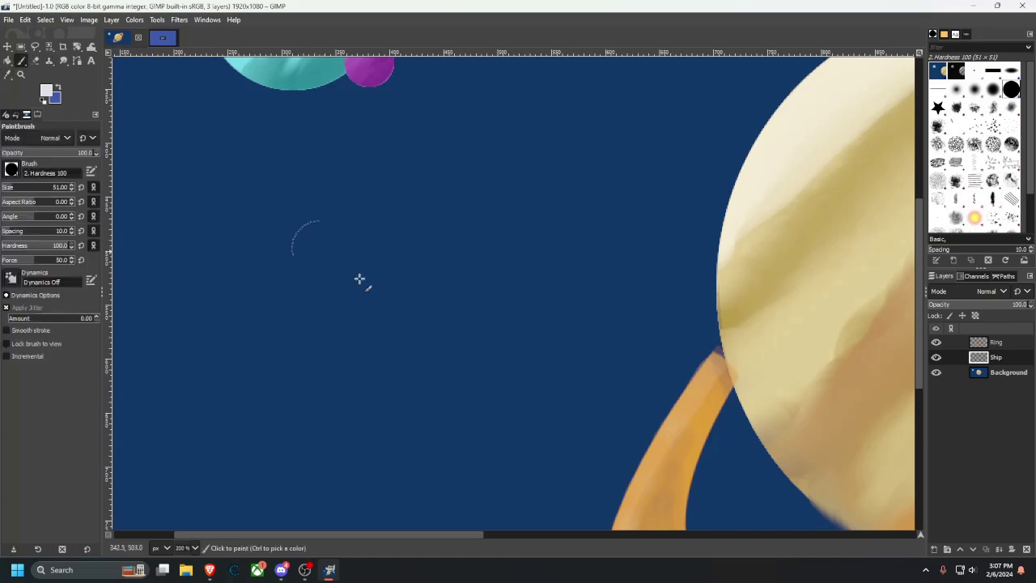
# Paint the ship's rear block in light grey and, with brown sampled from the reference hull, a rectangular middle section beside it.
pyautogui.moveTo(377, 245)
pyautogui.mouseDown()
pyautogui.moveTo(394, 332)
pyautogui.moveTo(369, 354)
pyautogui.moveTo(356, 249)
pyautogui.moveTo(323, 305)
pyautogui.moveTo(396, 342)
pyautogui.mouseUp()
pyautogui.click(163, 38)
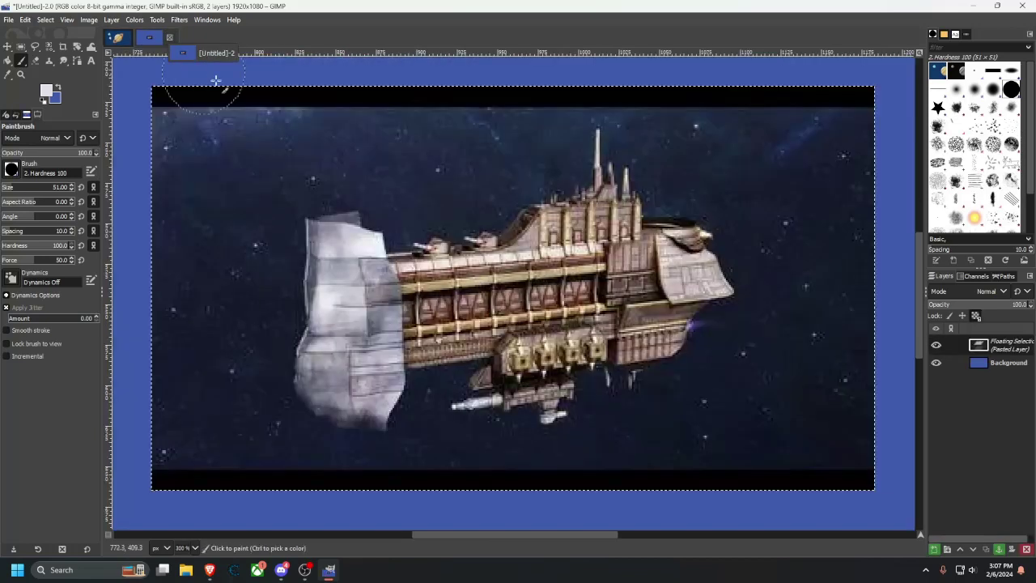
pyautogui.click(7, 73)
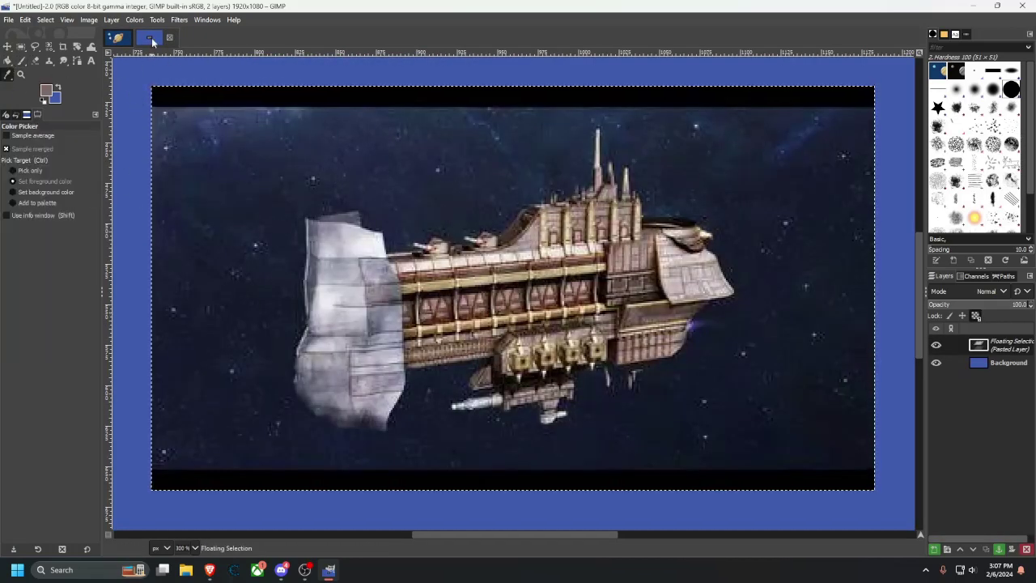
pyautogui.click(120, 38)
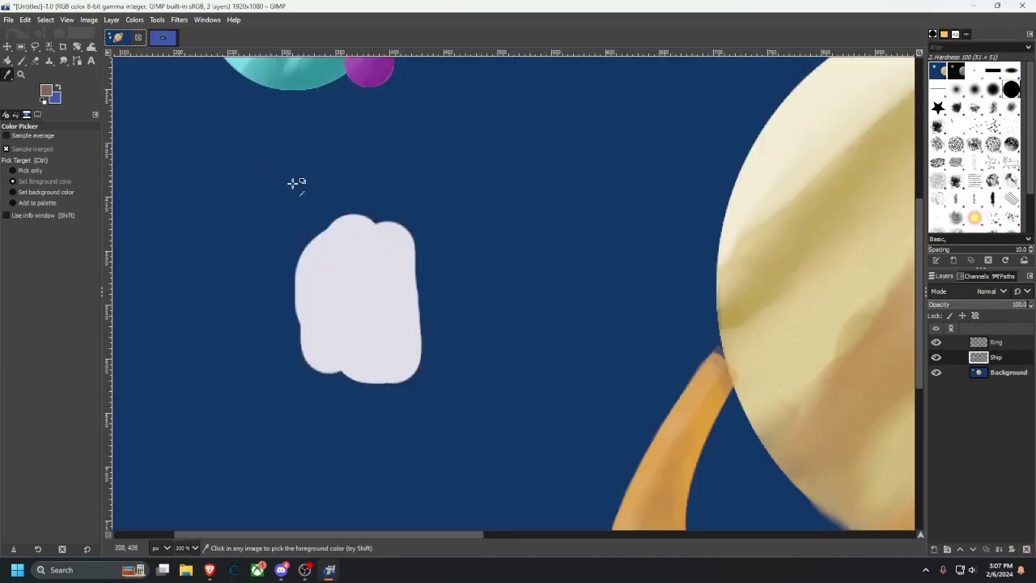
pyautogui.hotkey('ctrl', 'v')
pyautogui.hotkey('ctrl', 'z')
pyautogui.click(22, 61)
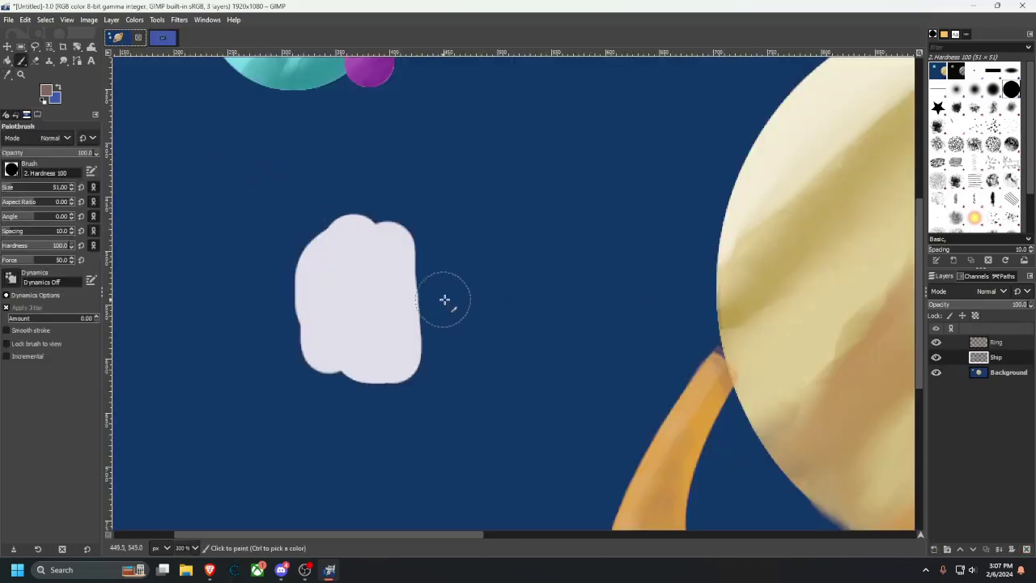
pyautogui.moveTo(428, 261)
pyautogui.mouseDown()
pyautogui.moveTo(432, 332)
pyautogui.moveTo(576, 313)
pyautogui.moveTo(595, 297)
pyautogui.moveTo(591, 270)
pyautogui.moveTo(466, 265)
pyautogui.moveTo(461, 281)
pyautogui.moveTo(489, 296)
pyautogui.mouseUp()
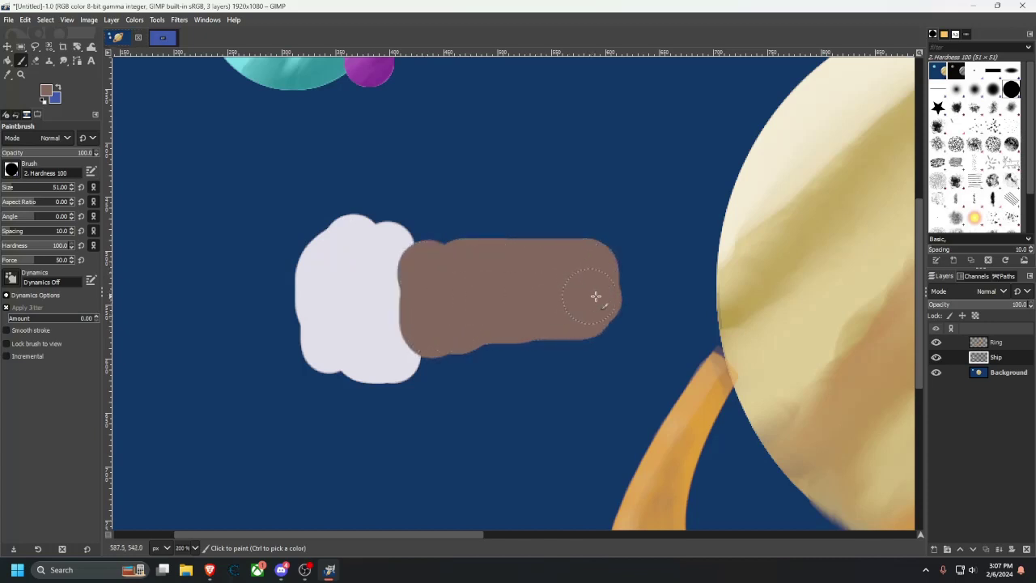
pyautogui.moveTo(596, 296)
pyautogui.mouseDown()
pyautogui.moveTo(607, 268)
pyautogui.moveTo(605, 333)
pyautogui.mouseUp()
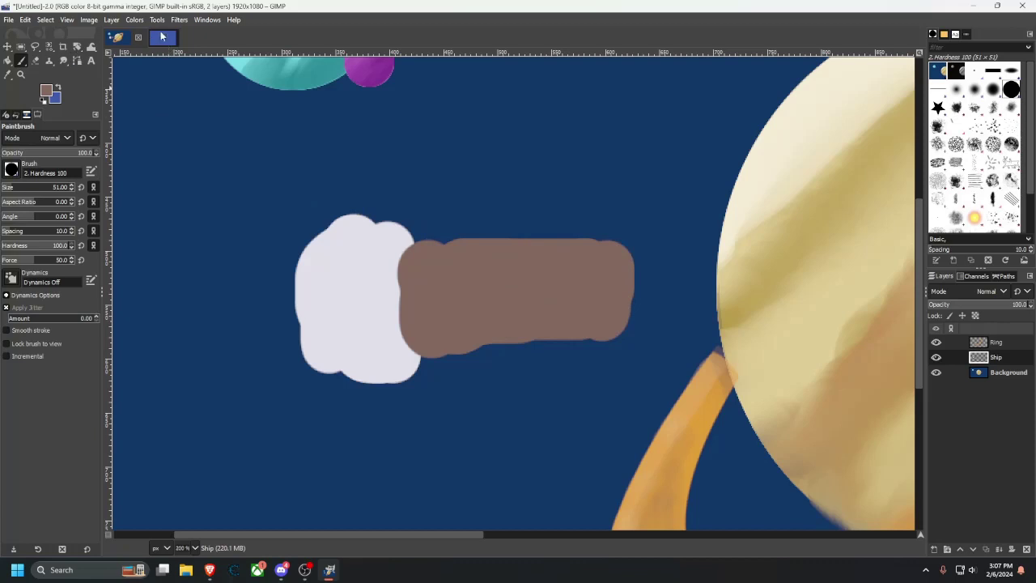
# Sample the lighter pinkish brown of the reference ship's front hull and paint the ship's front block, overlapping the large planet's edge.
pyautogui.click(161, 36)
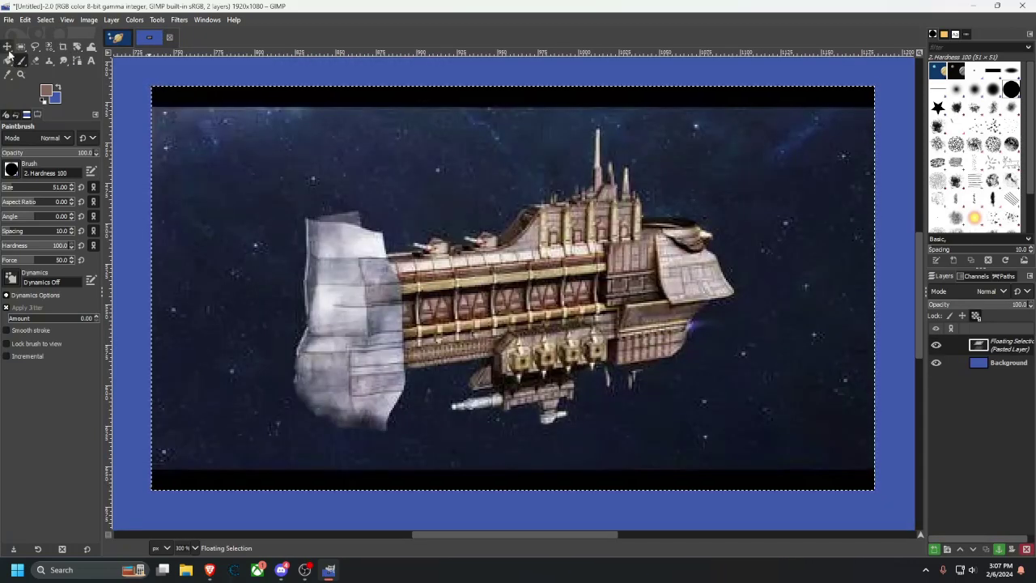
pyautogui.click(7, 74)
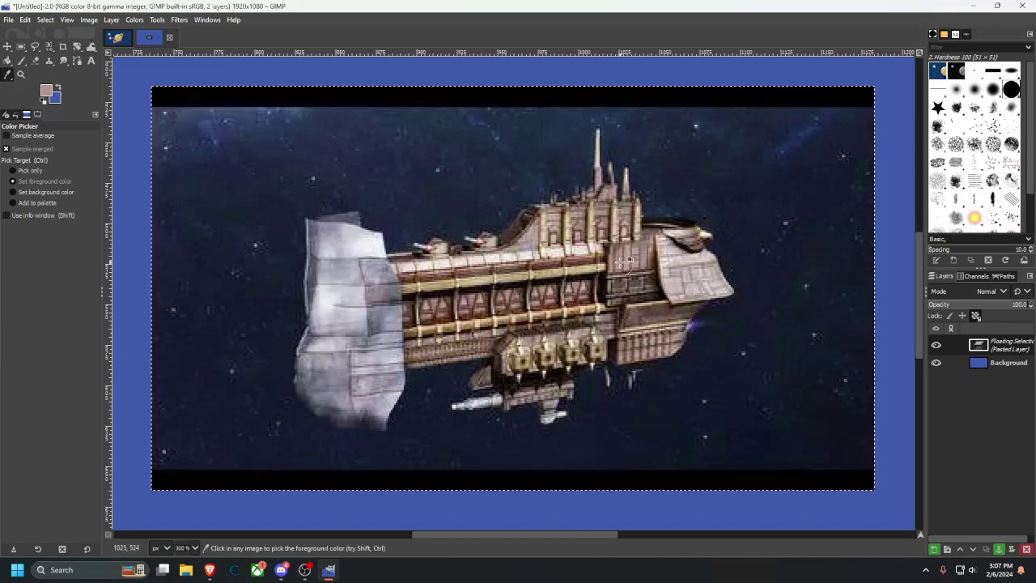
pyautogui.click(120, 37)
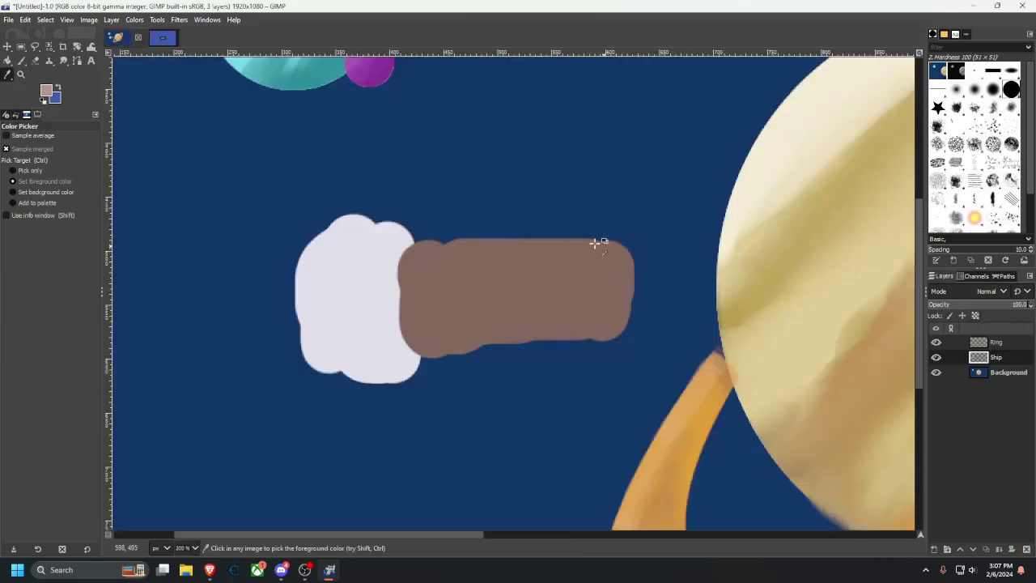
pyautogui.click(21, 61)
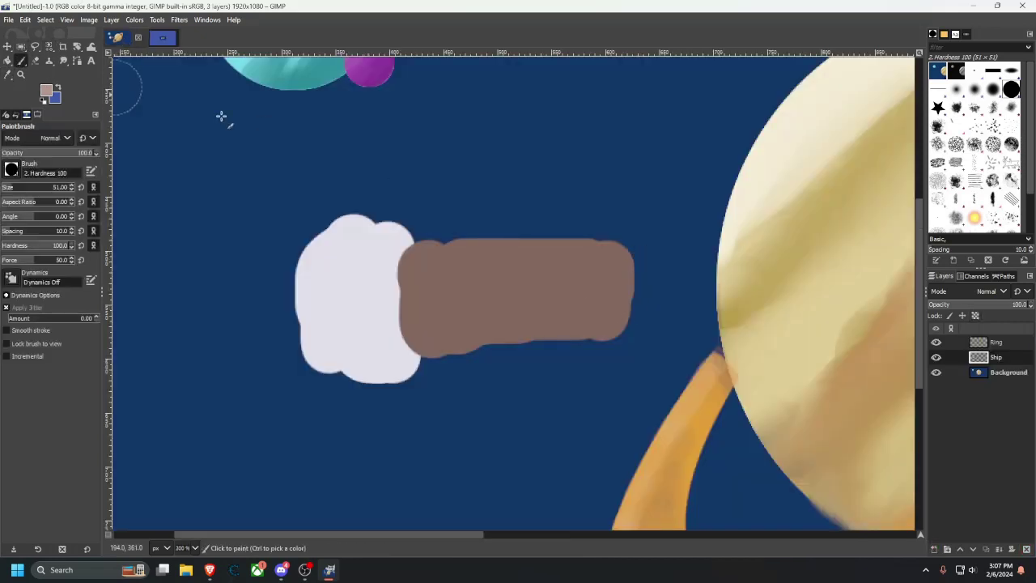
pyautogui.moveTo(643, 258)
pyautogui.mouseDown()
pyautogui.moveTo(643, 331)
pyautogui.moveTo(644, 244)
pyautogui.moveTo(744, 271)
pyautogui.moveTo(680, 288)
pyautogui.moveTo(673, 327)
pyautogui.moveTo(725, 318)
pyautogui.moveTo(748, 286)
pyautogui.mouseUp()
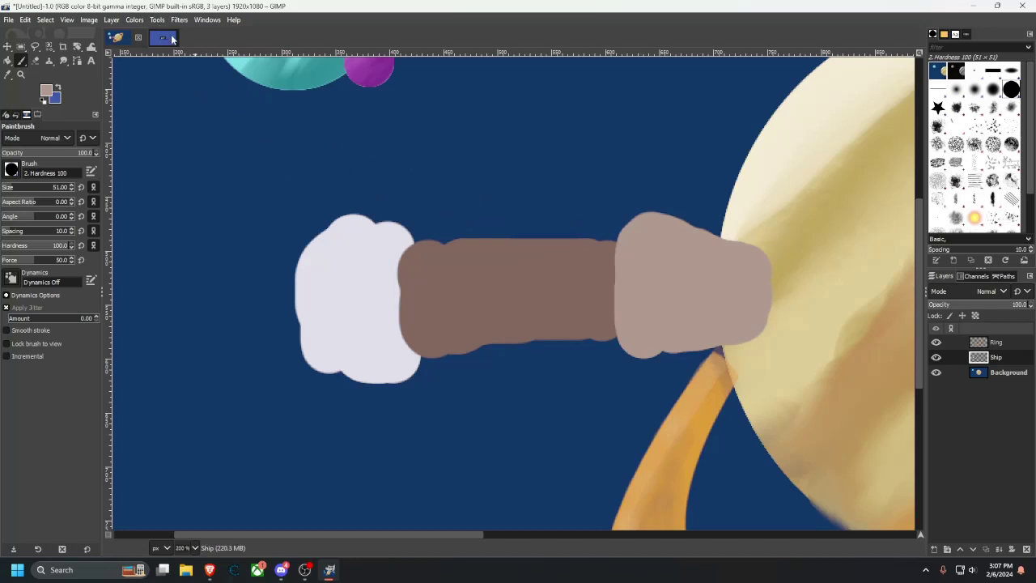
# Sample the tan of the reference ship's upper tower and paint the raised superstructure along the top of the painted hull.
pyautogui.click(168, 38)
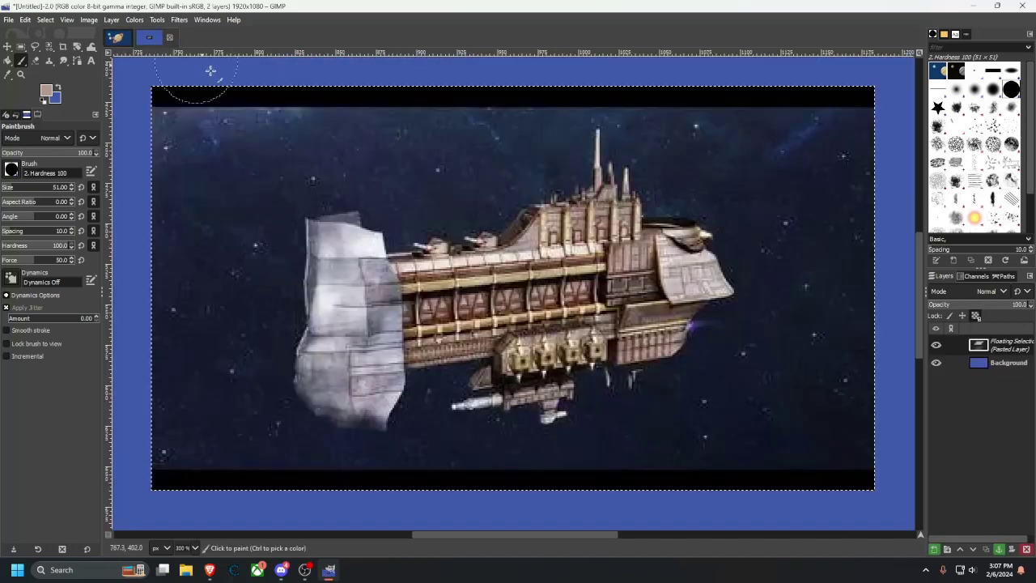
pyautogui.click(9, 74)
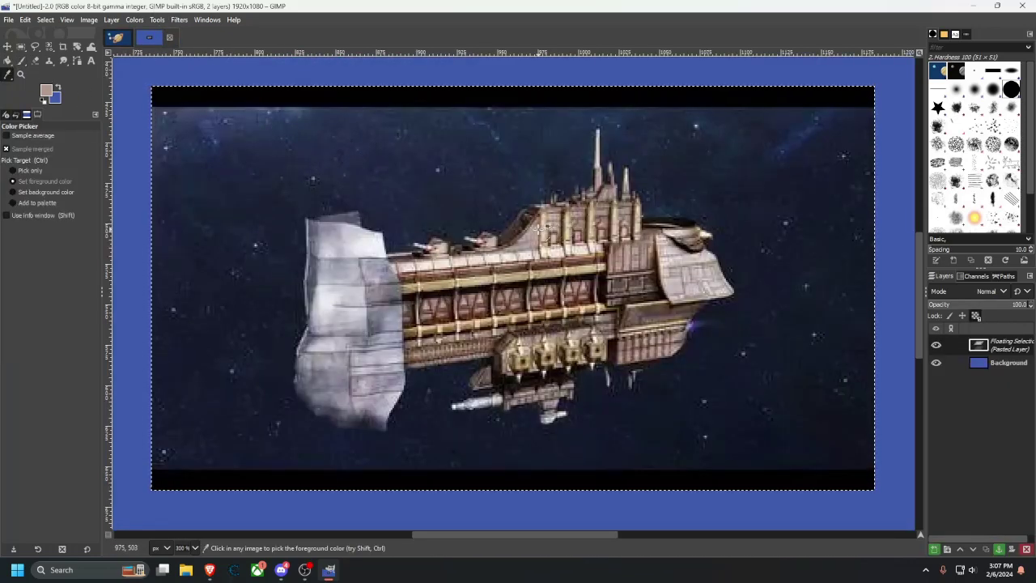
pyautogui.click(136, 38)
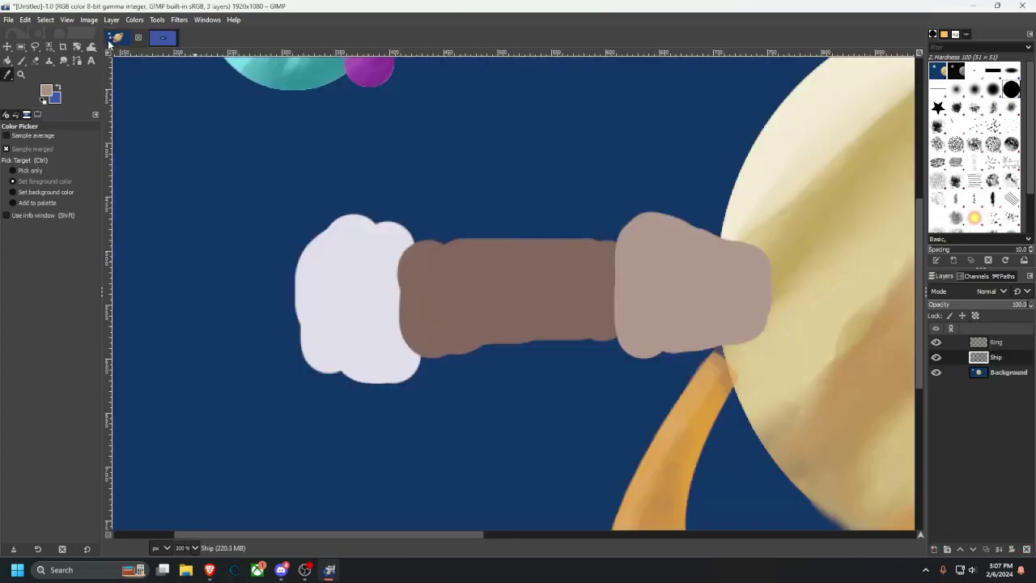
pyautogui.click(21, 61)
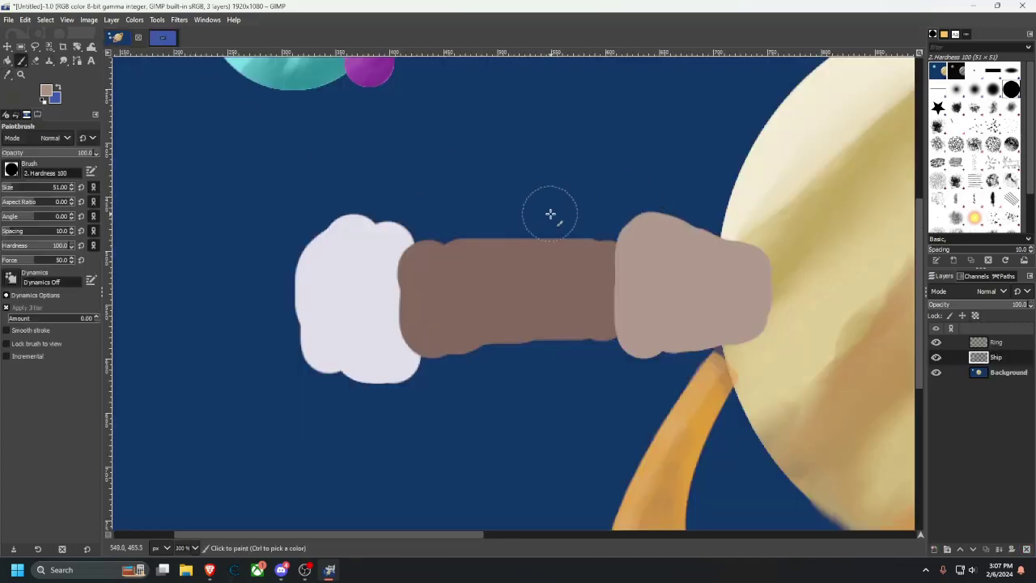
pyautogui.moveTo(505, 230)
pyautogui.mouseDown()
pyautogui.moveTo(584, 188)
pyautogui.moveTo(584, 174)
pyautogui.moveTo(610, 235)
pyautogui.moveTo(512, 233)
pyautogui.moveTo(466, 236)
pyautogui.mouseUp()
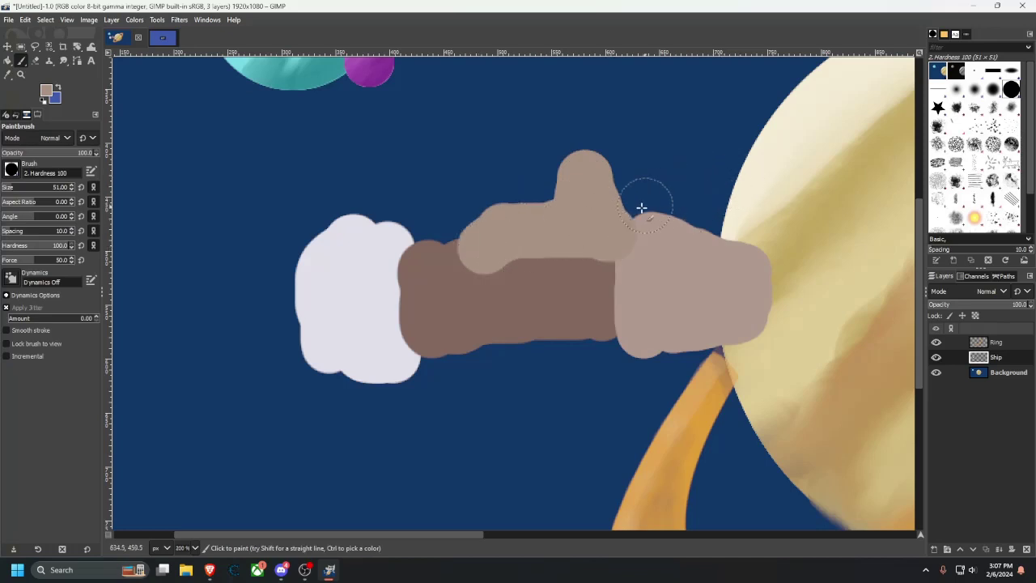
# Sample the light grey of the reference ship's tallest spire as the foreground colour and return to the planet painting with the Paintbrush.
pyautogui.click(165, 40)
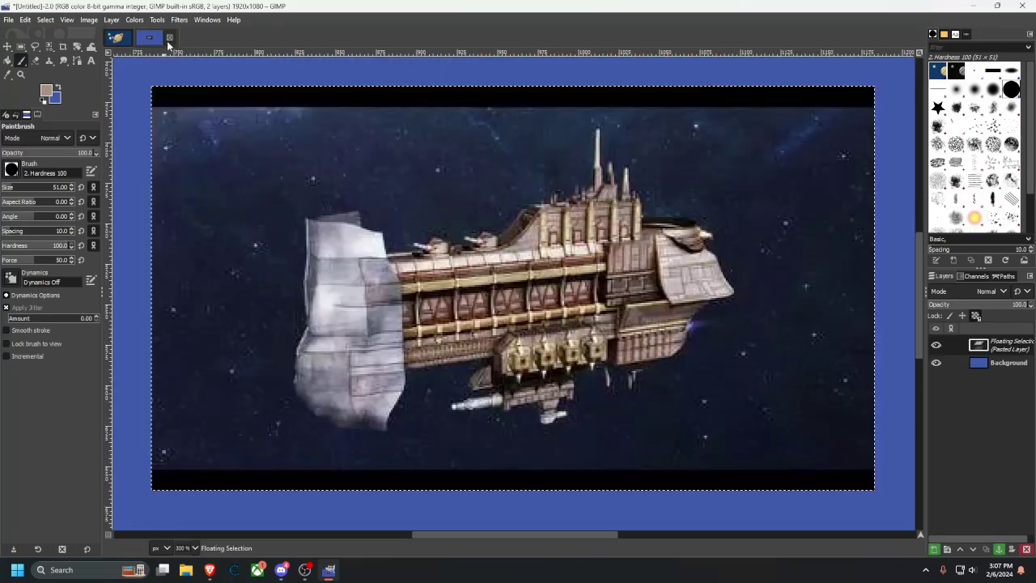
pyautogui.click(7, 74)
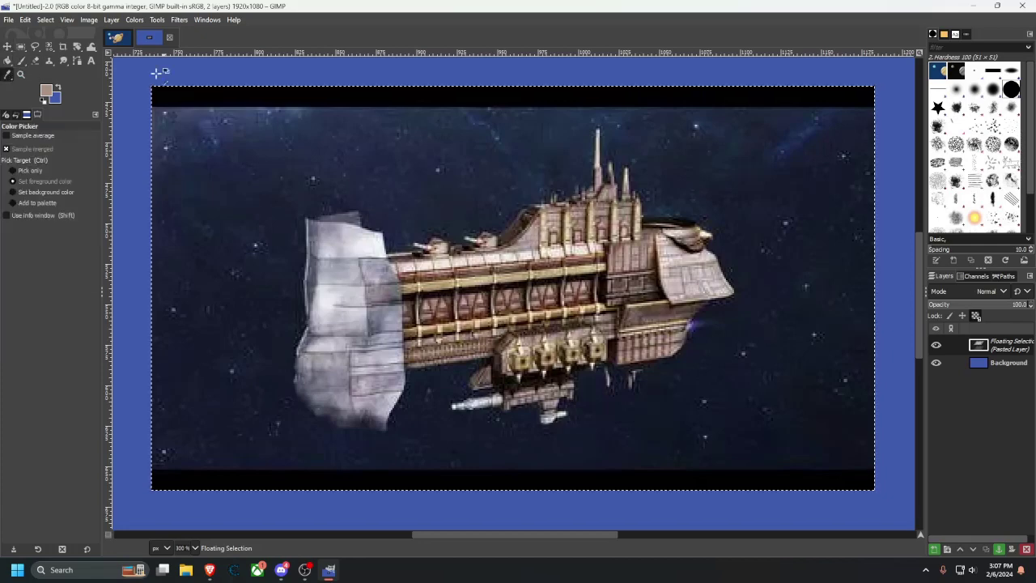
pyautogui.click(598, 139)
pyautogui.click(115, 38)
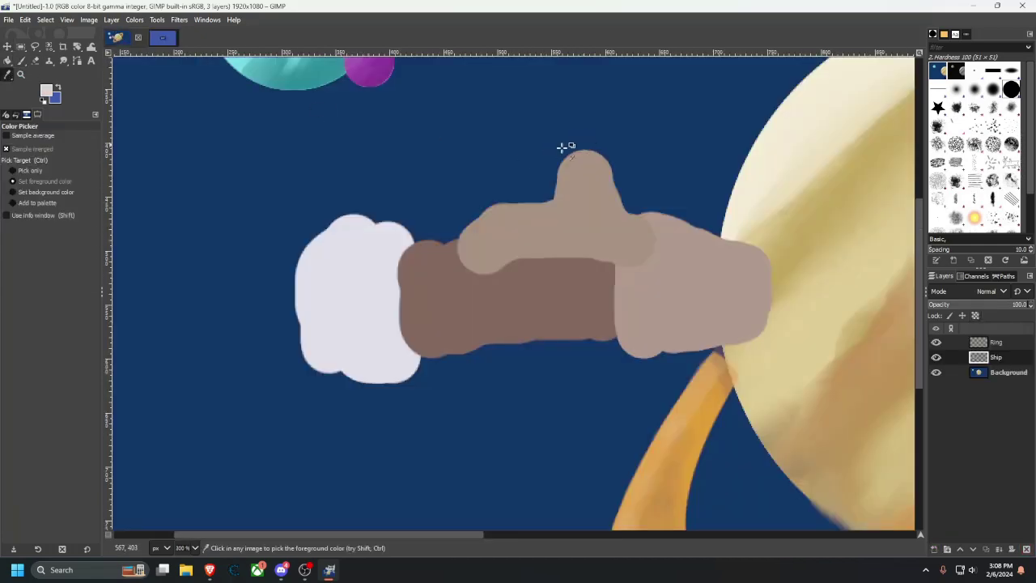
pyautogui.click(22, 61)
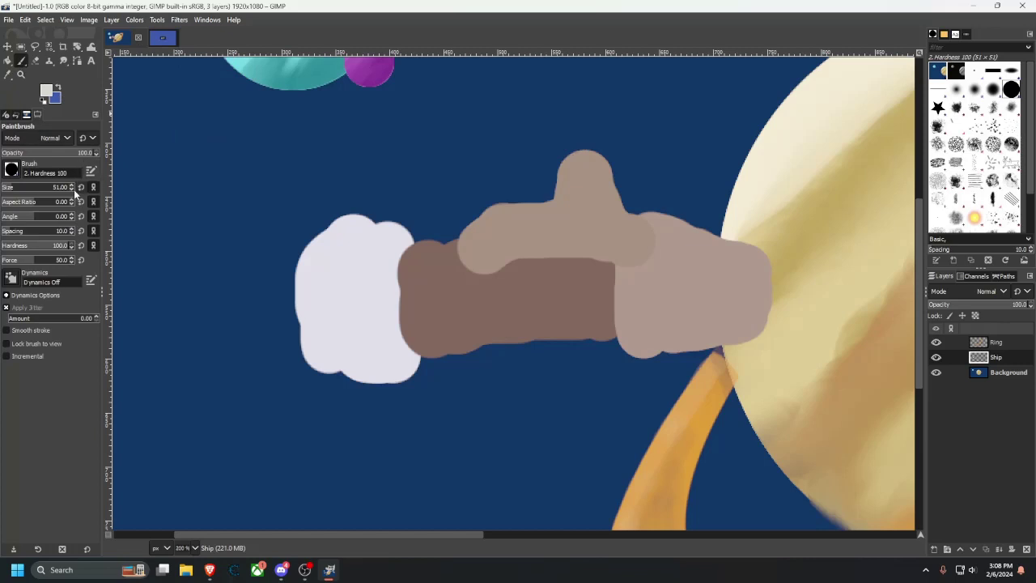
# Reduce the brush size to 25 and paint a vertical light grey spire on top of the ship's superstructure.
pyautogui.click(73, 191)
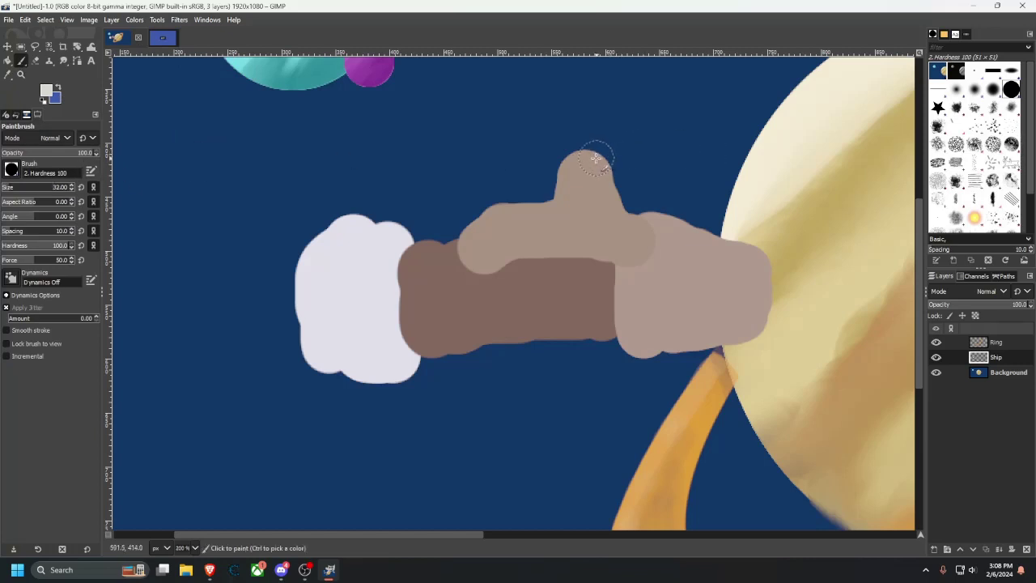
pyautogui.moveTo(595, 157); pyautogui.dragTo(599, 106)
pyautogui.hotkey('ctrl', 'z')
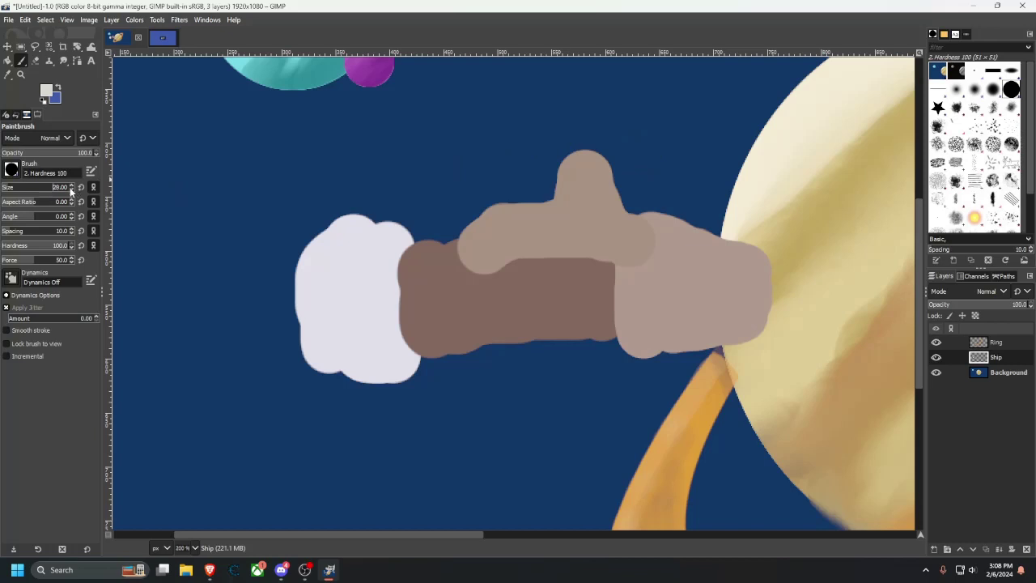
pyautogui.scroll(-1, 71, 191)
pyautogui.moveTo(586, 162)
pyautogui.mouseDown()
pyautogui.moveTo(586, 94)
pyautogui.moveTo(585, 172)
pyautogui.mouseUp()
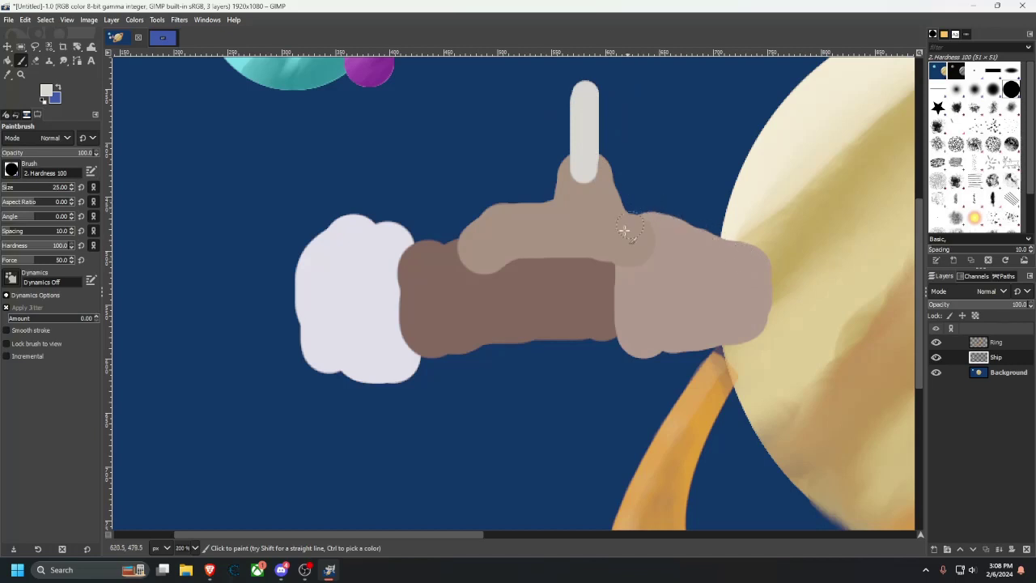
# Switch to the reference image with Free Select and anchor the floating picture onto its Background layer.
pyautogui.moveTo(387, 250); pyautogui.dragTo(404, 275)
pyautogui.click(167, 42)
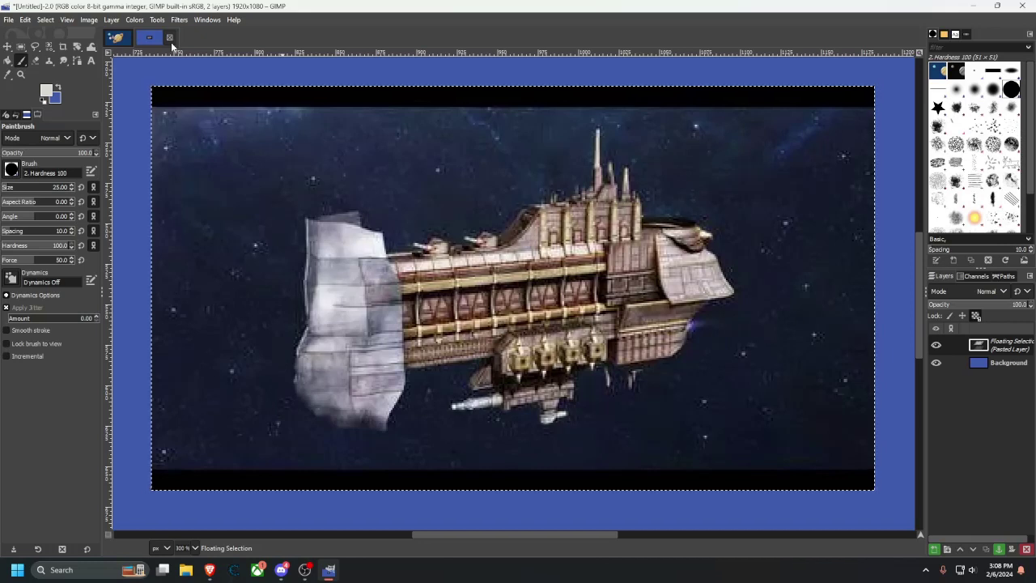
pyautogui.click(35, 47)
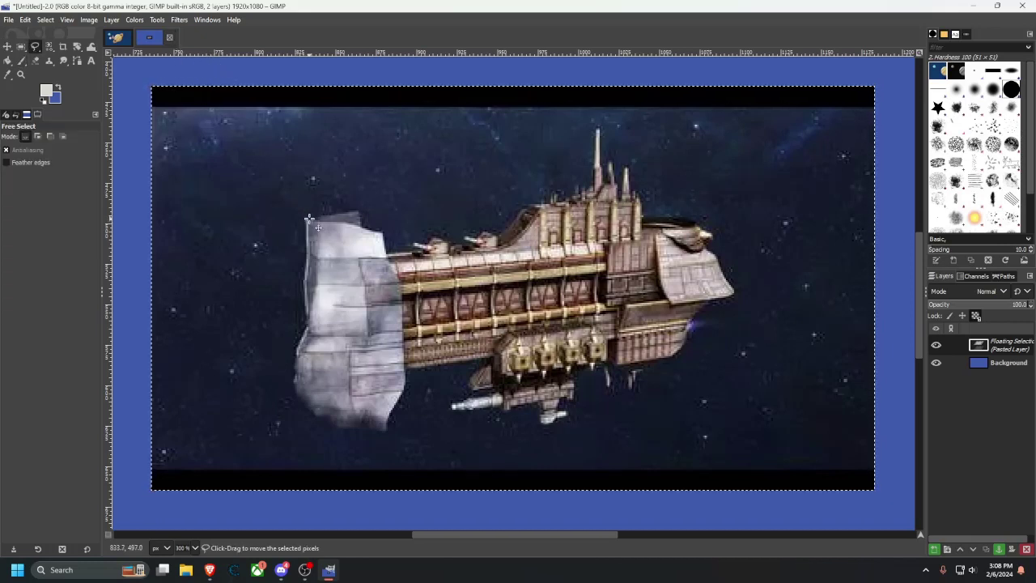
pyautogui.moveTo(309, 219); pyautogui.dragTo(354, 226)
pyautogui.hotkey('ctrl', 'z')
pyautogui.click(349, 82)
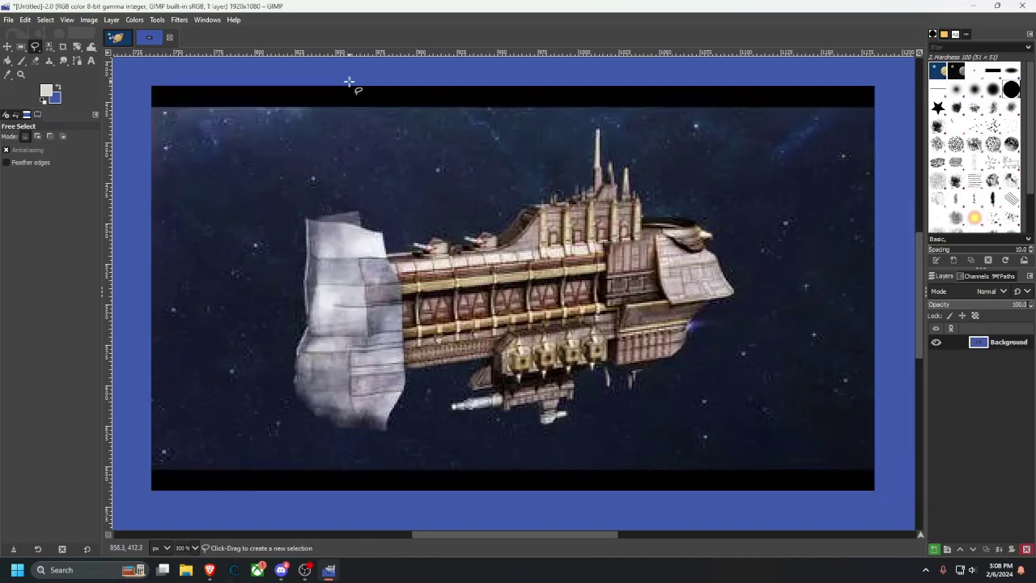
# Outline the dark grey flap at the top of the reference ship's rear section with Free Select and copy it.
pyautogui.click(384, 232)
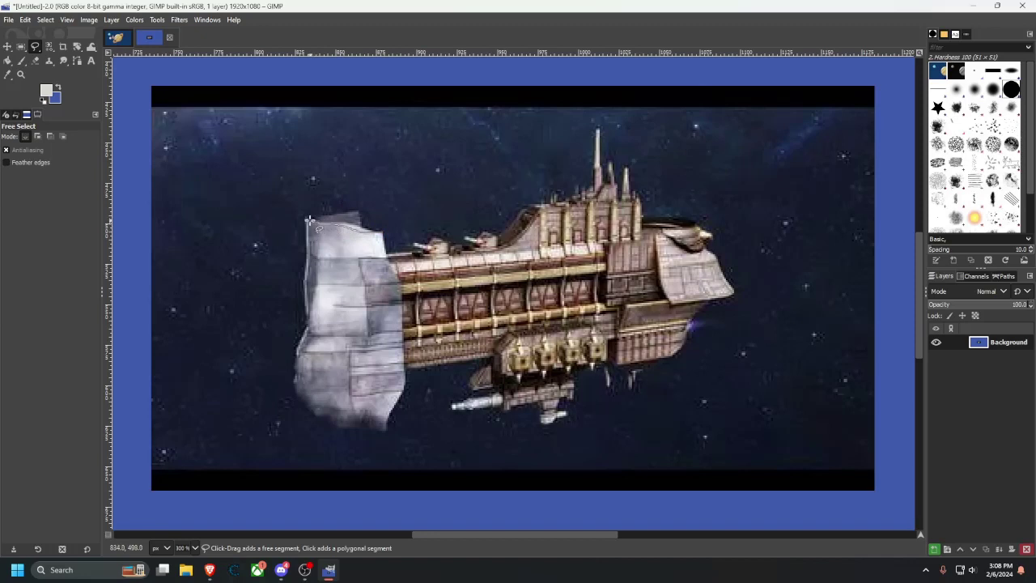
pyautogui.click(357, 211)
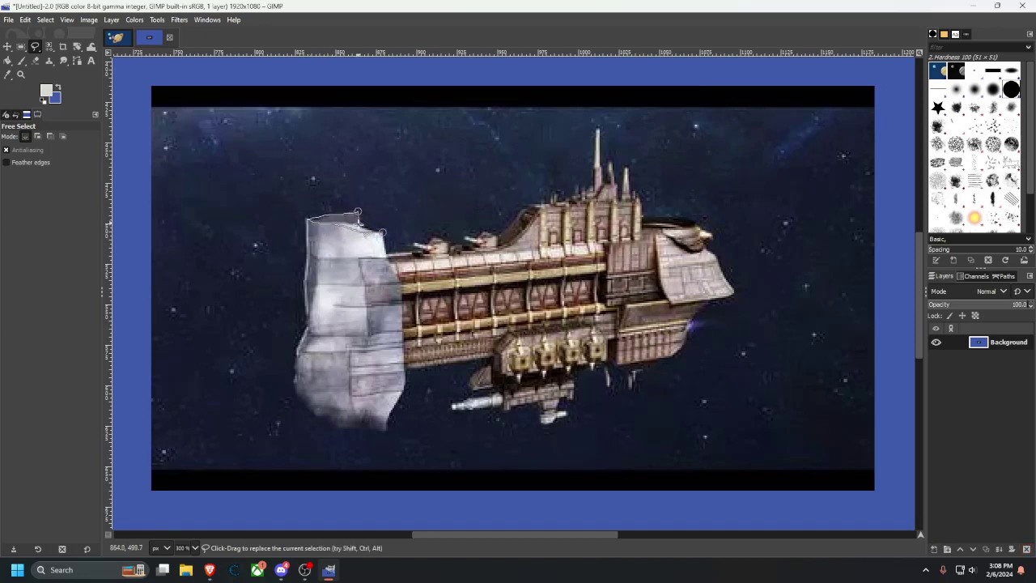
pyautogui.doubleClick(385, 234)
pyautogui.hotkey('ctrl', 'c')
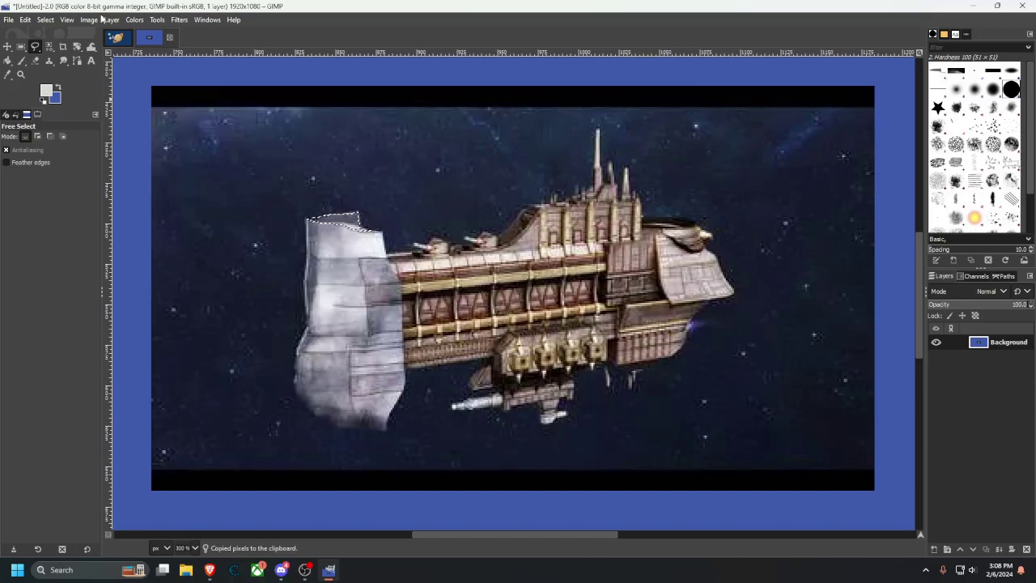
# Try to paste the copied flap into the planet painting and anchor it on the Ship layer.
pyautogui.click(112, 41)
pyautogui.hotkey('ctrl', 'v')
pyautogui.click(328, 233)
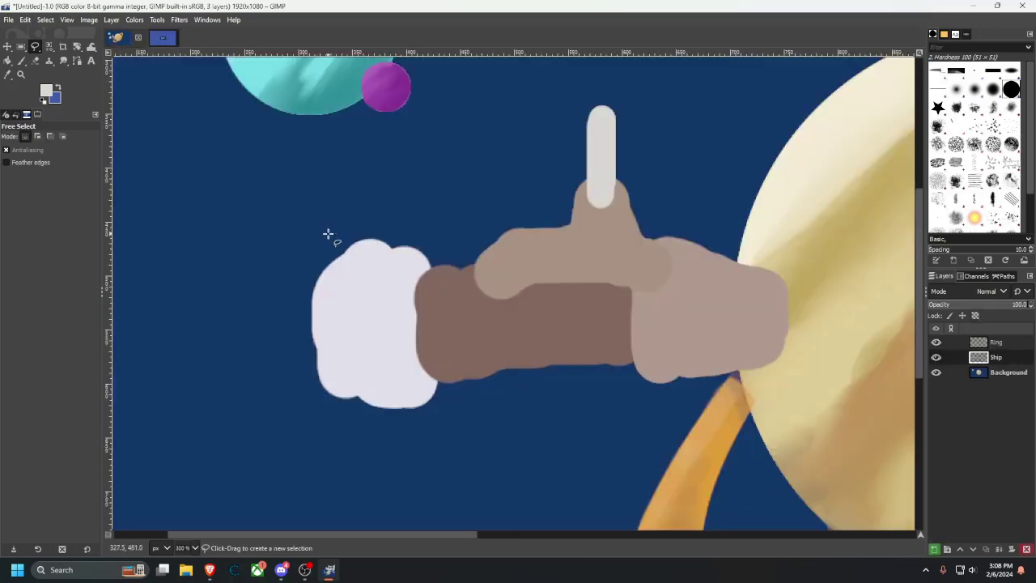
pyautogui.scroll(-6, 345, 248)
pyautogui.scroll(-6, 357, 243)
pyautogui.scroll(4, 359, 241)
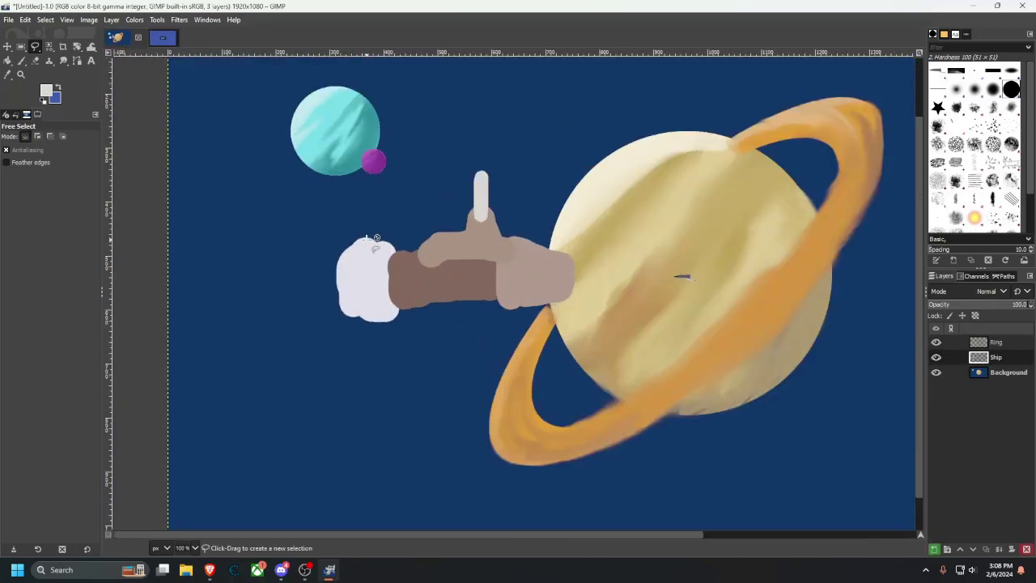
pyautogui.hotkey('ctrl', 'z')
pyautogui.hotkey('ctrl', 'h')
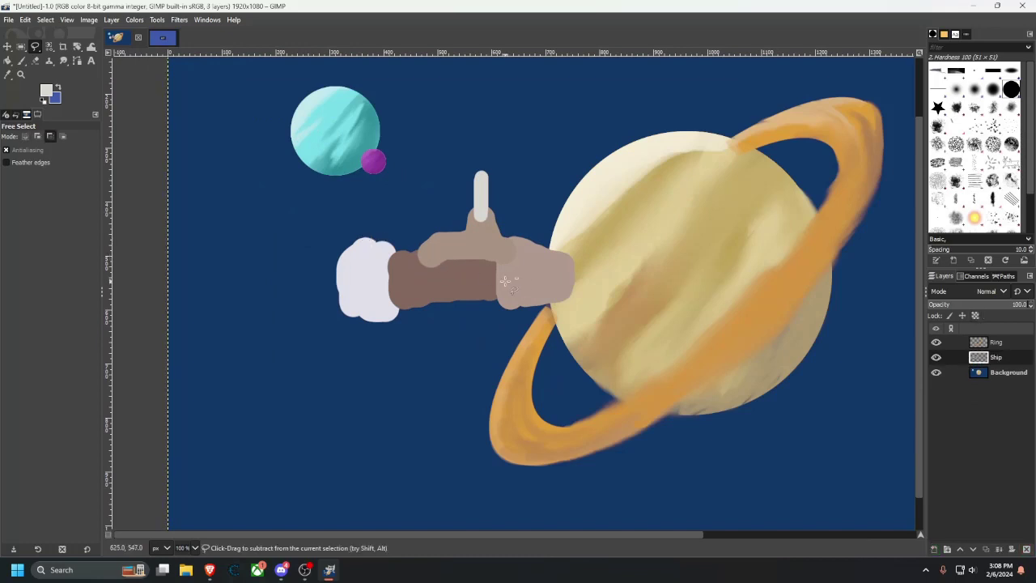
# Try to paste the flap as a floating selection and move it near the top of the painted ship's rear section.
pyautogui.hotkey('ctrl', 'v')
pyautogui.press('2')
pyautogui.moveTo(683, 267); pyautogui.dragTo(130, 201)
pyautogui.scroll(3, 398, 231)
pyautogui.hscroll(-5, 397, 231)
pyautogui.scroll(4, 453, 273)
pyautogui.scroll(-4, 489, 333)
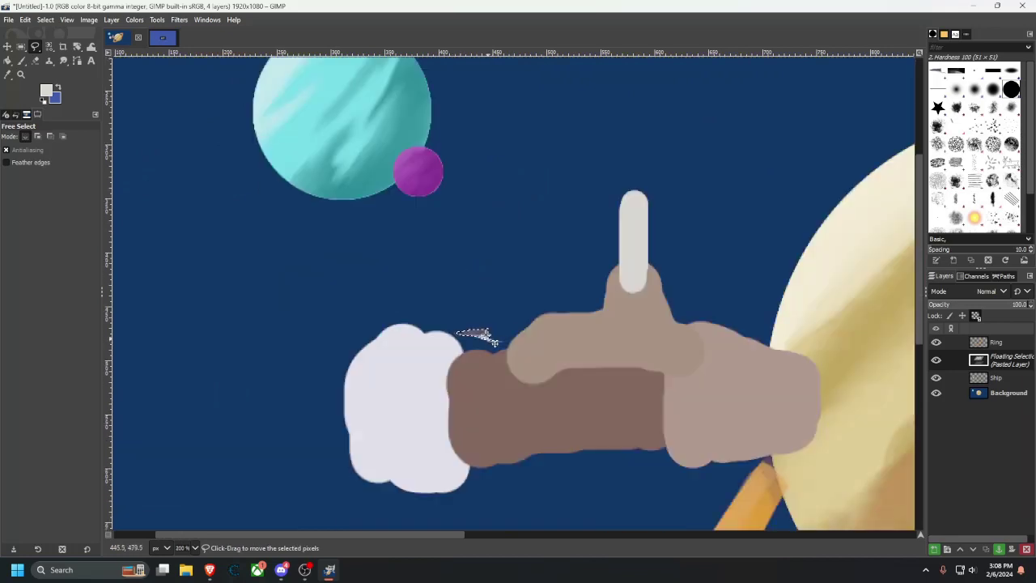
pyautogui.press('3')
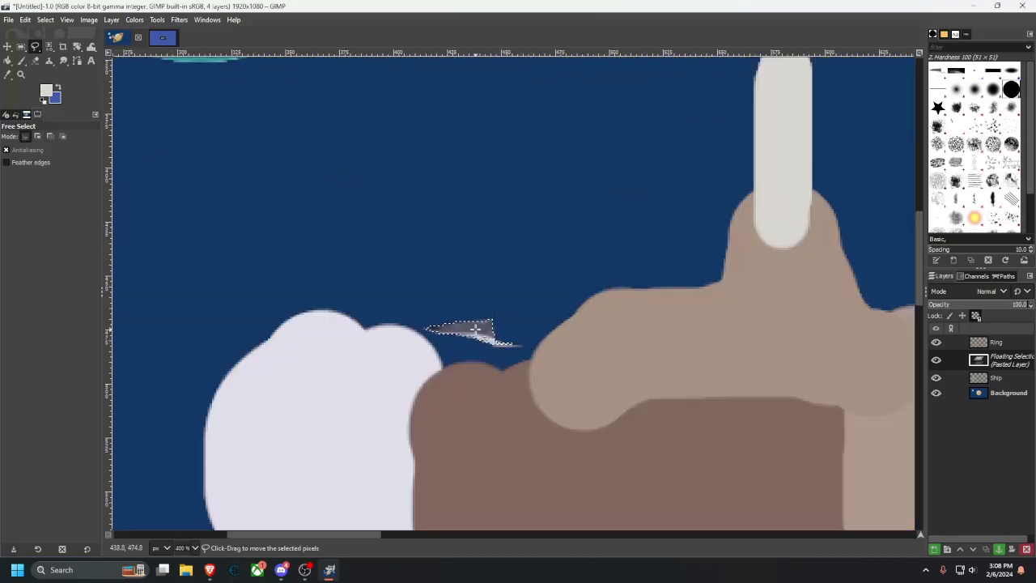
pyautogui.hotkey('ctrl', 'z')
# Clear the selection in the reference image and sample the dark grey of the rear section's upper flap as the foreground colour.
pyautogui.click(164, 39)
pyautogui.scroll(1, 322, 249)
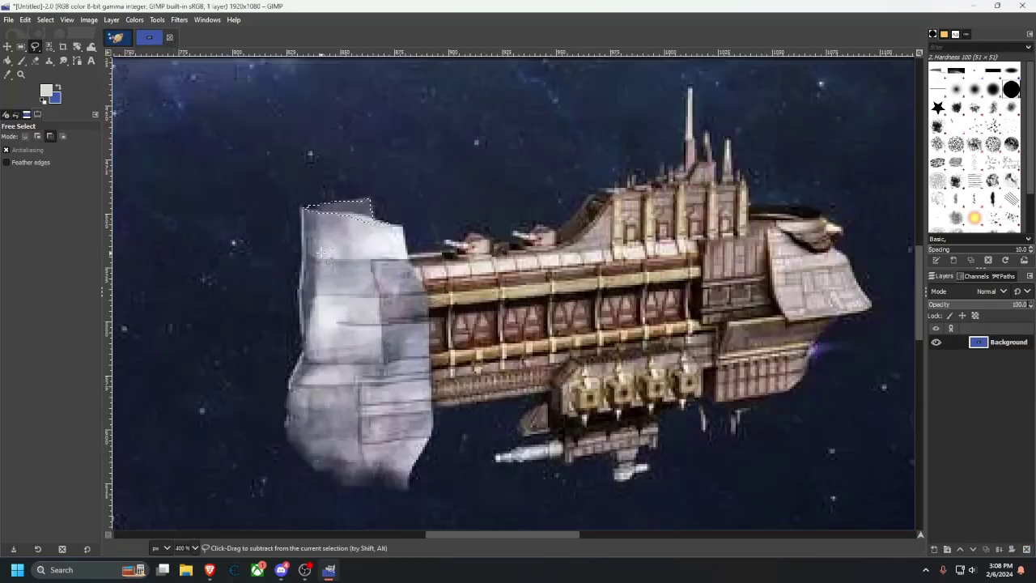
pyautogui.scroll(1, 322, 252)
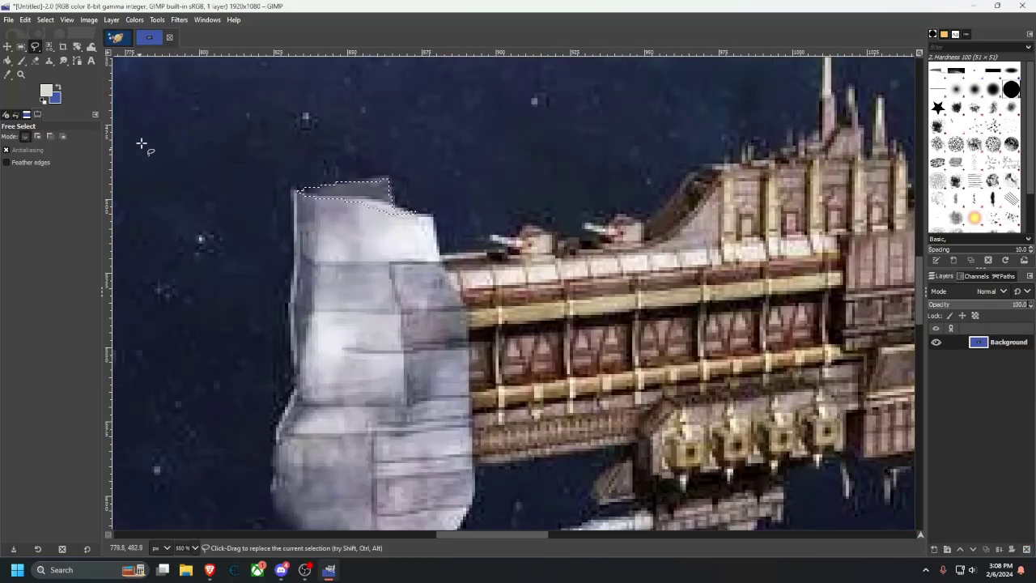
pyautogui.click(21, 46)
pyautogui.click(236, 122)
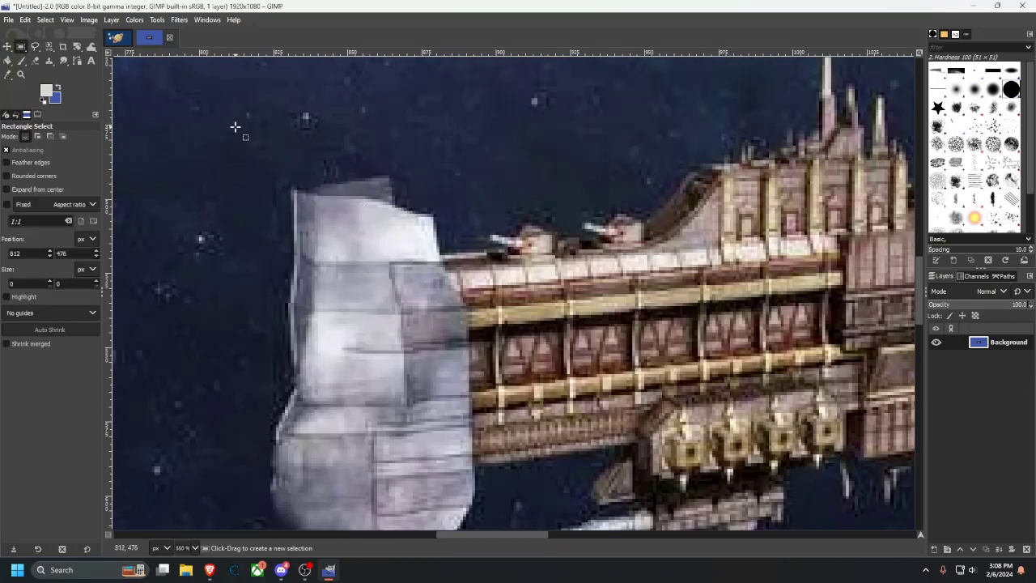
pyautogui.click(8, 72)
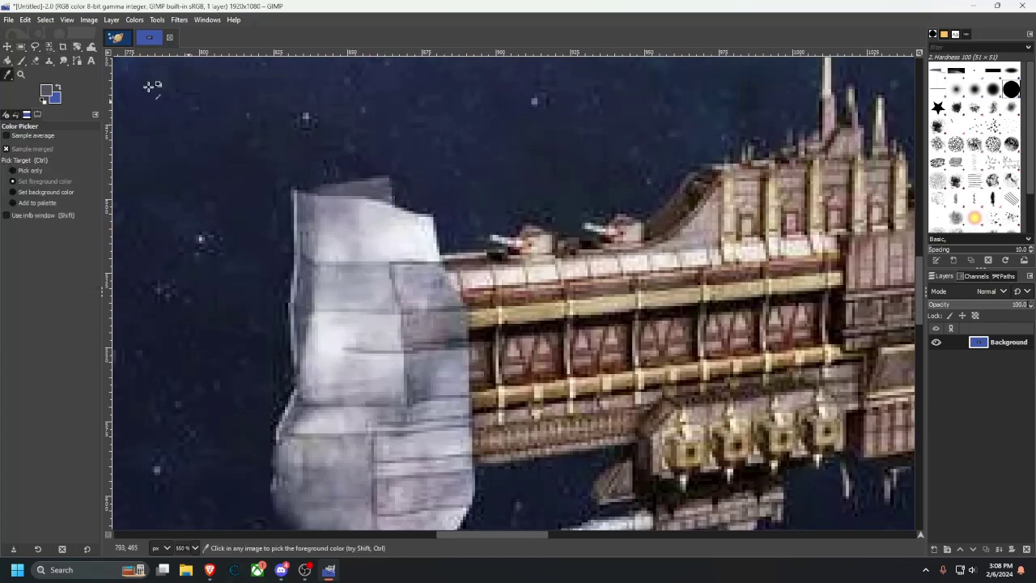
# Return to the planet painting and anchor the floating selection onto the Ship layer.
pyautogui.click(117, 38)
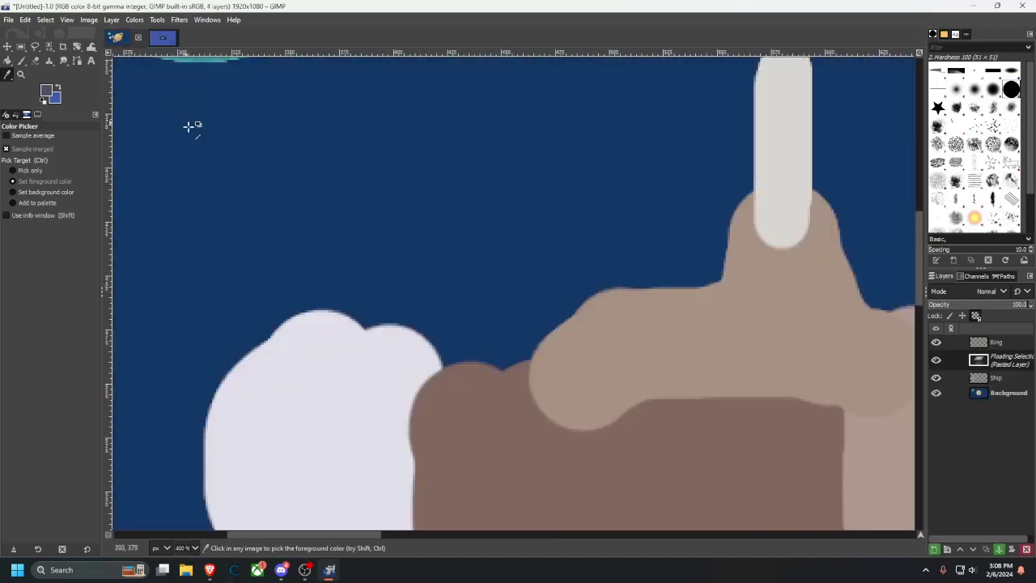
pyautogui.click(22, 60)
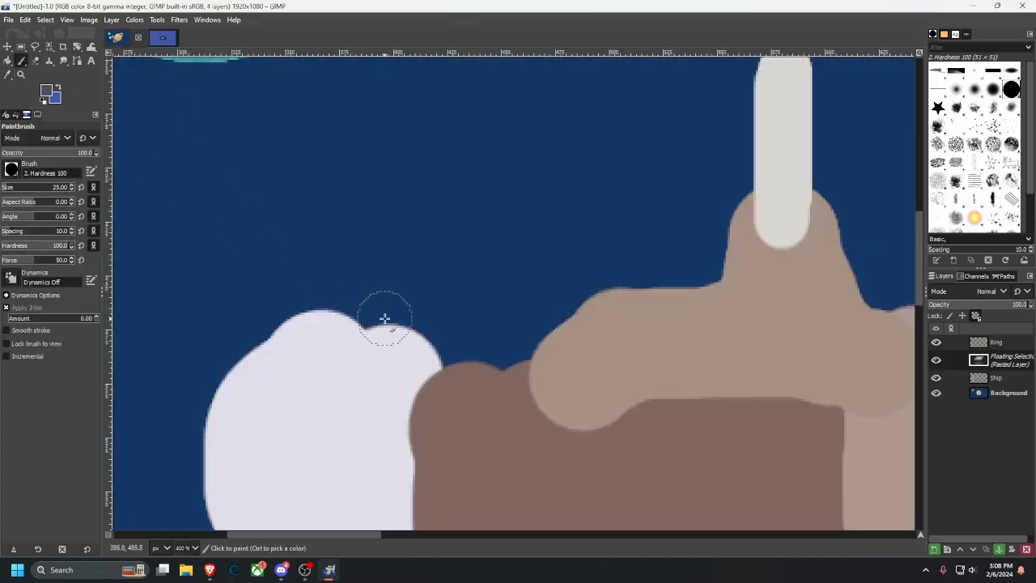
pyautogui.click(987, 394)
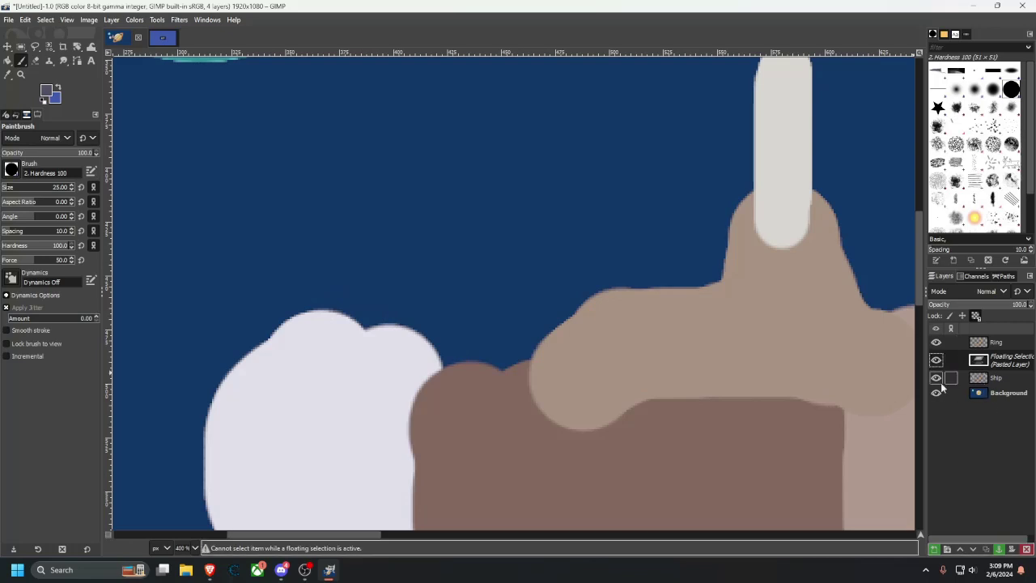
pyautogui.click(14, 47)
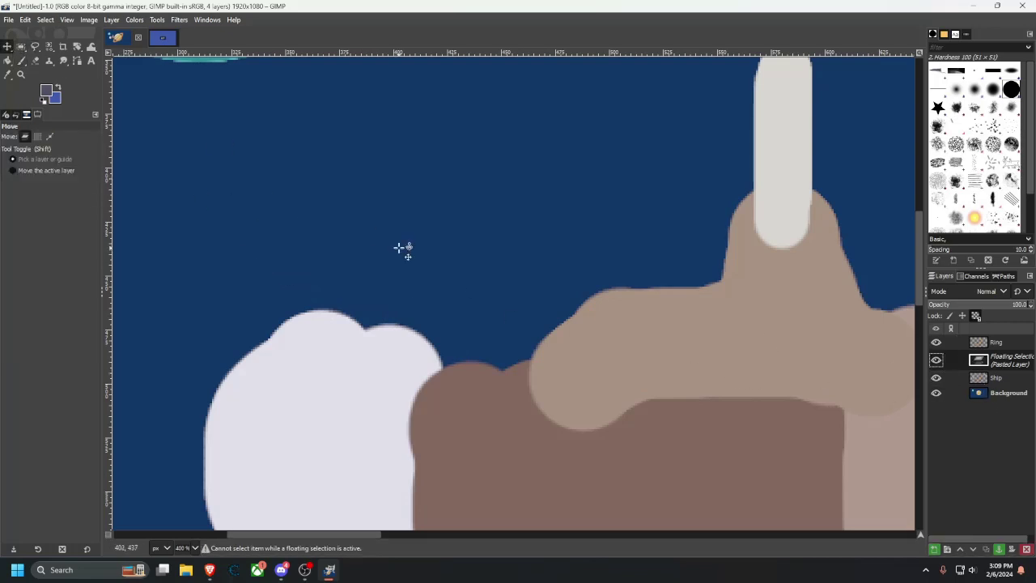
pyautogui.scroll(-5, 400, 248)
pyautogui.scroll(3, 405, 250)
pyautogui.scroll(-5, 405, 250)
pyautogui.click(474, 221)
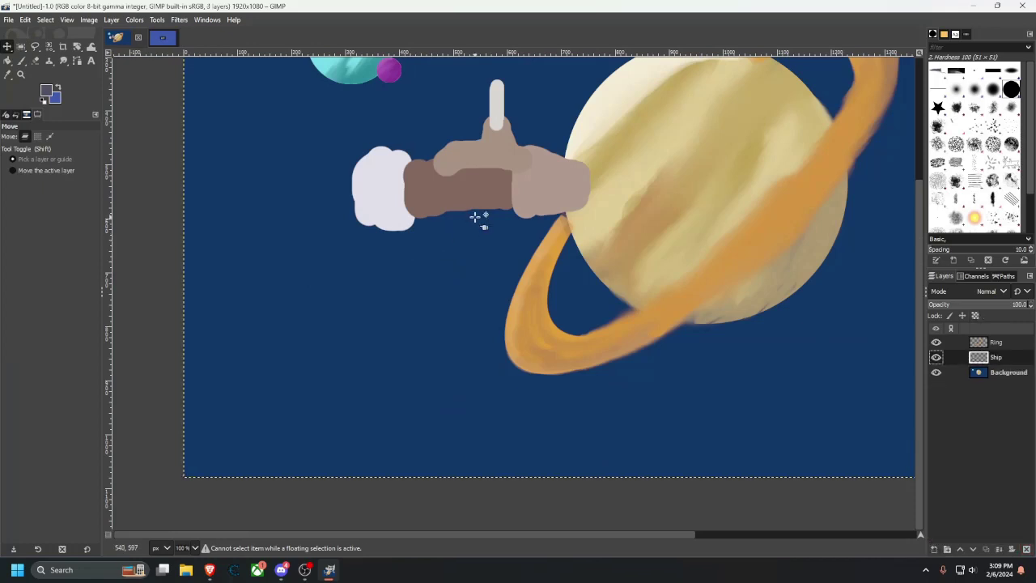
pyautogui.moveTo(476, 220); pyautogui.dragTo(559, 338)
pyautogui.scroll(4, 495, 273)
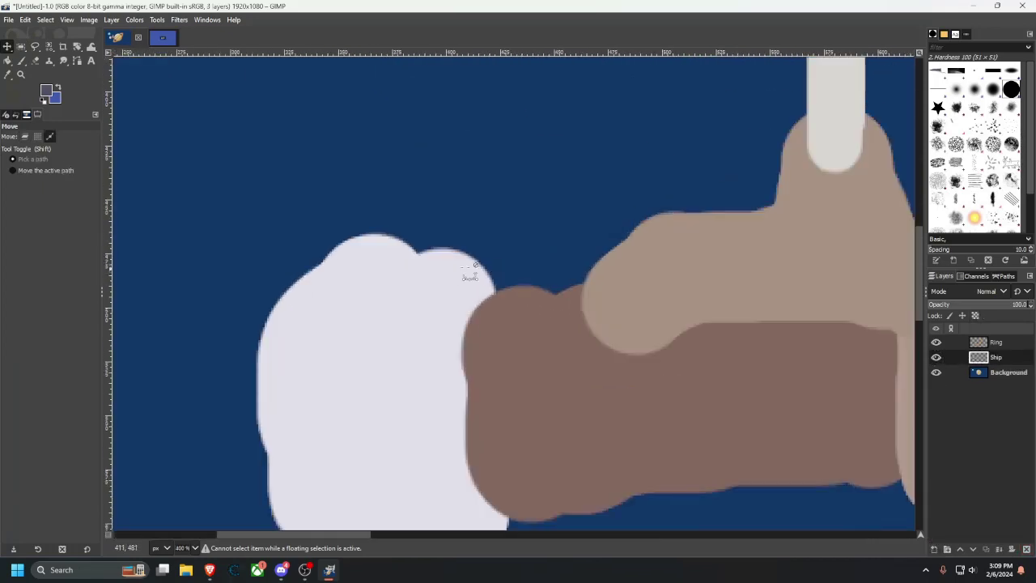
# Paint a dark grey flap across the top of the ship's pale rear section with a size 13 Paintbrush.
pyautogui.click(20, 62)
pyautogui.click(73, 190)
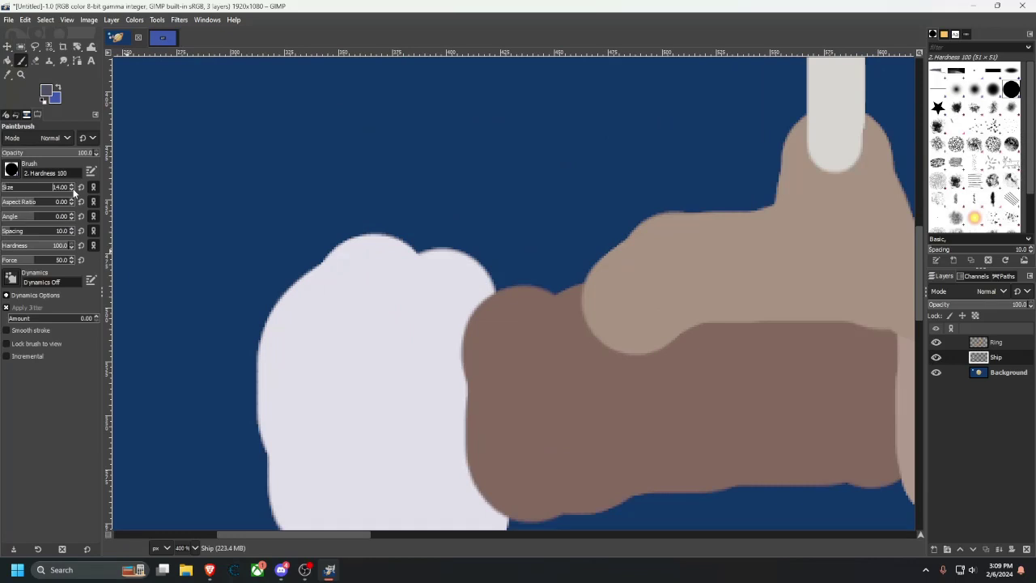
pyautogui.click(72, 190)
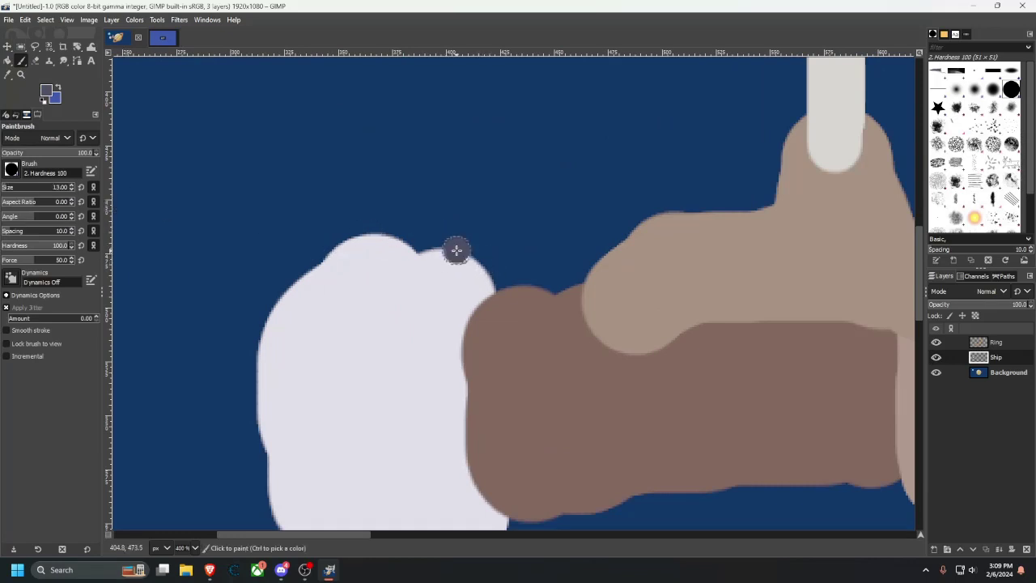
pyautogui.moveTo(456, 250)
pyautogui.mouseDown()
pyautogui.moveTo(384, 234)
pyautogui.moveTo(345, 240)
pyautogui.moveTo(468, 244)
pyautogui.moveTo(365, 230)
pyautogui.moveTo(323, 238)
pyautogui.moveTo(459, 247)
pyautogui.mouseUp()
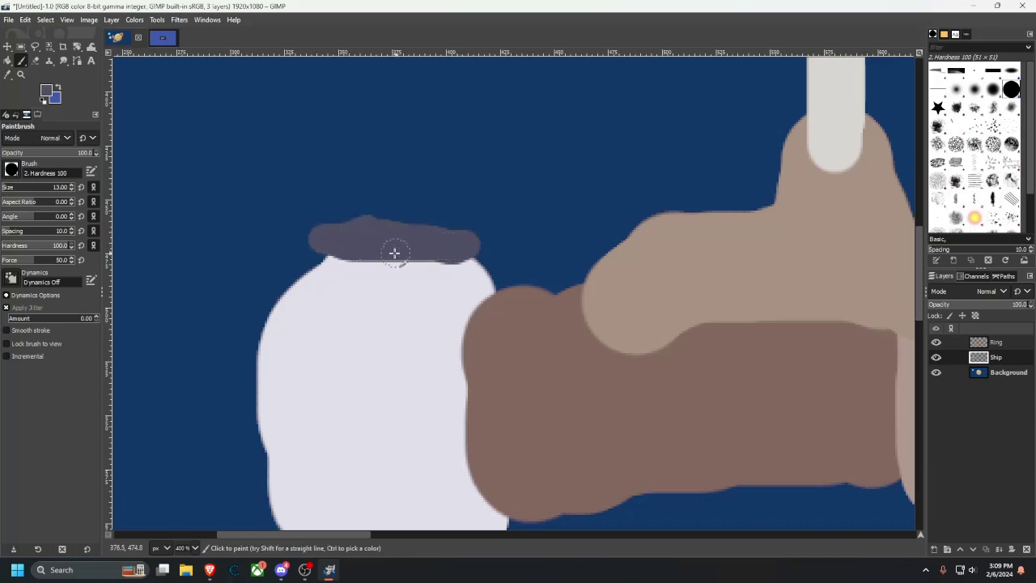
pyautogui.moveTo(395, 253)
pyautogui.mouseDown()
pyautogui.moveTo(324, 251)
pyautogui.moveTo(345, 265)
pyautogui.mouseUp()
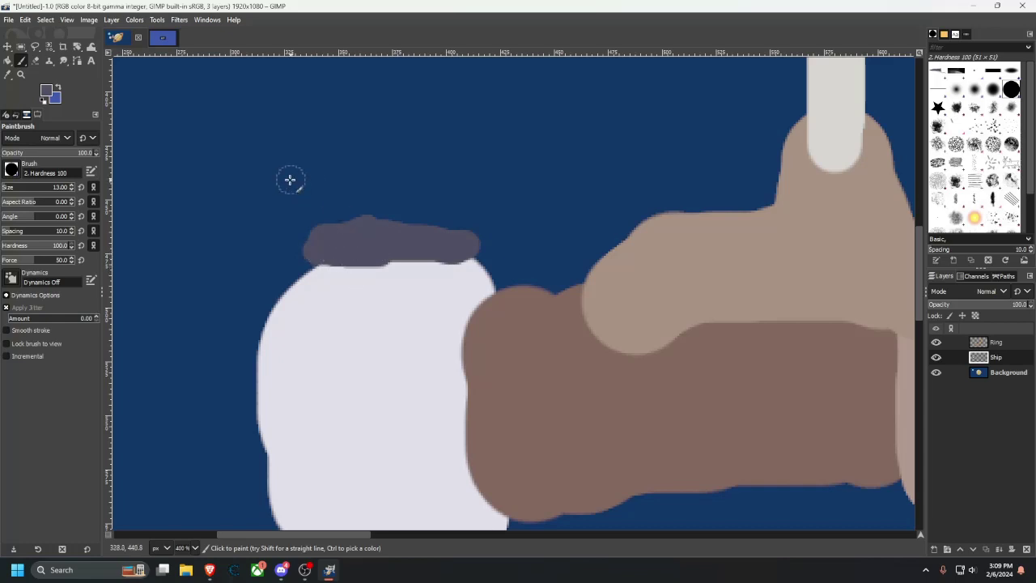
# Sample a lighter grey from the reference ship and paint a band below the flap and down the rear section's left edge.
pyautogui.click(157, 39)
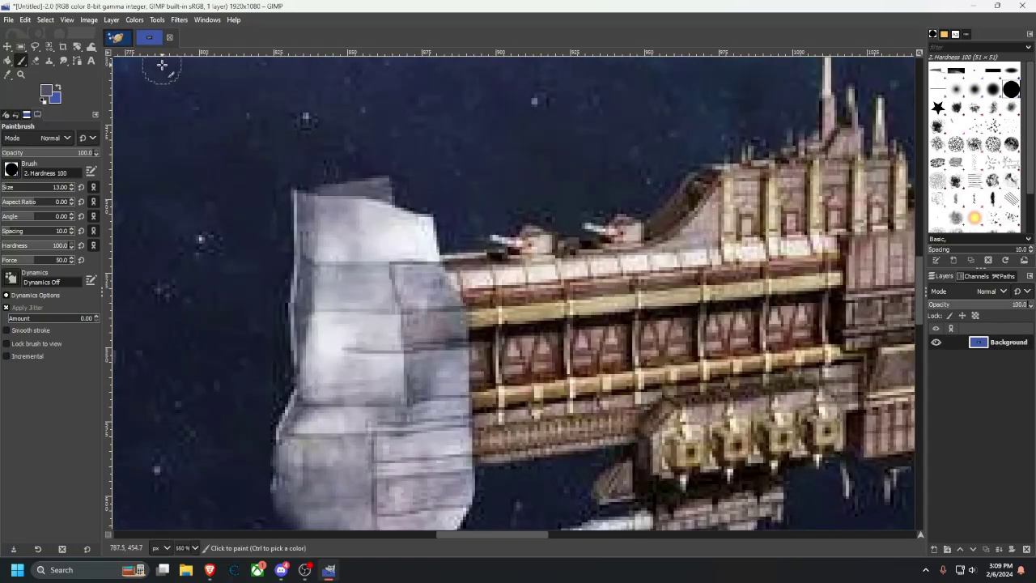
pyautogui.click(8, 74)
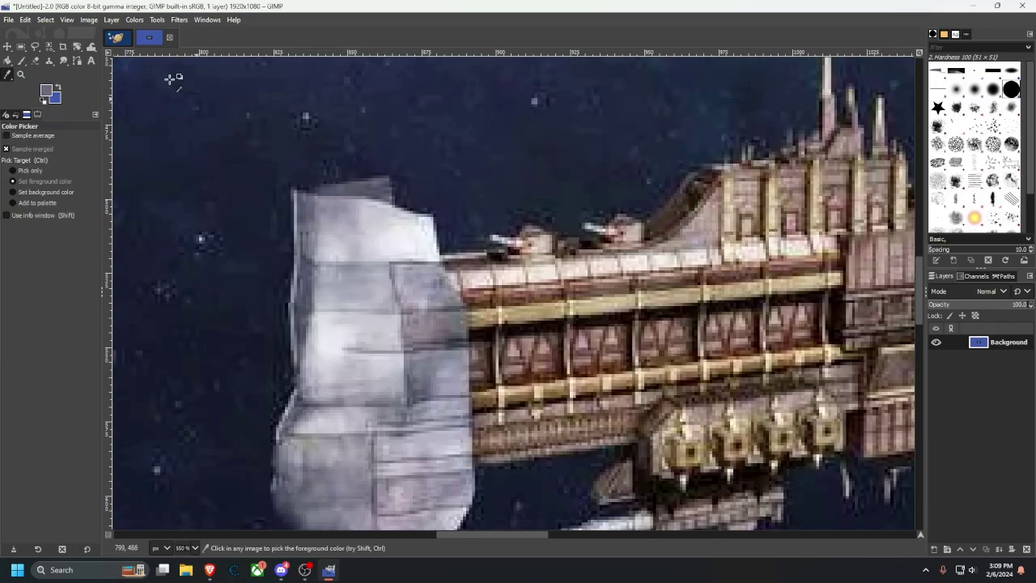
pyautogui.click(119, 38)
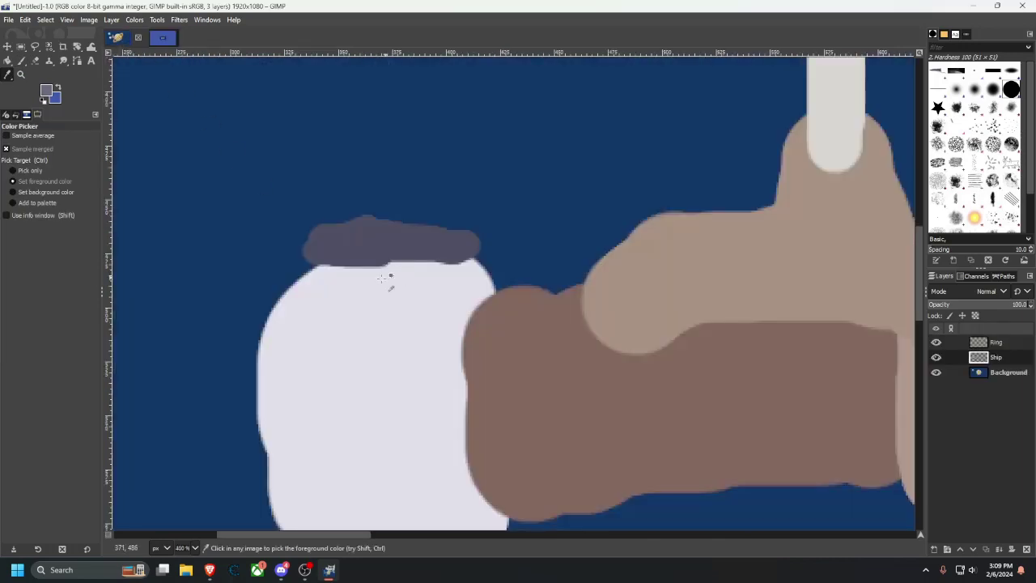
pyautogui.click(21, 61)
pyautogui.moveTo(294, 240)
pyautogui.mouseDown()
pyautogui.moveTo(314, 263)
pyautogui.moveTo(353, 277)
pyautogui.moveTo(416, 292)
pyautogui.moveTo(372, 262)
pyautogui.moveTo(452, 285)
pyautogui.mouseUp()
pyautogui.moveTo(330, 253)
pyautogui.mouseDown()
pyautogui.moveTo(292, 268)
pyautogui.moveTo(292, 333)
pyautogui.moveTo(284, 299)
pyautogui.mouseUp()
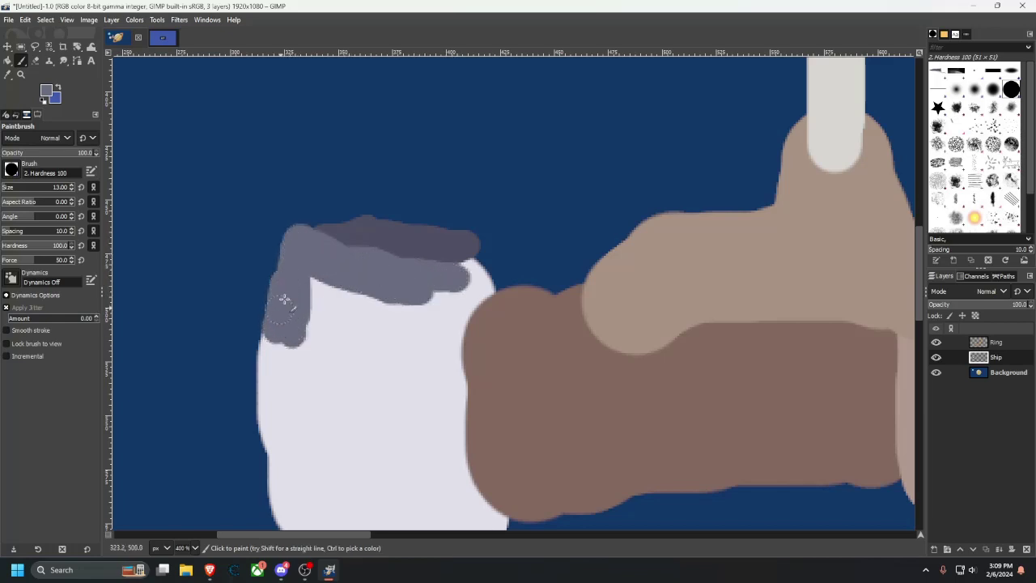
pyautogui.moveTo(452, 256)
pyautogui.mouseDown()
pyautogui.moveTo(469, 273)
pyautogui.moveTo(463, 291)
pyautogui.moveTo(400, 308)
pyautogui.mouseUp()
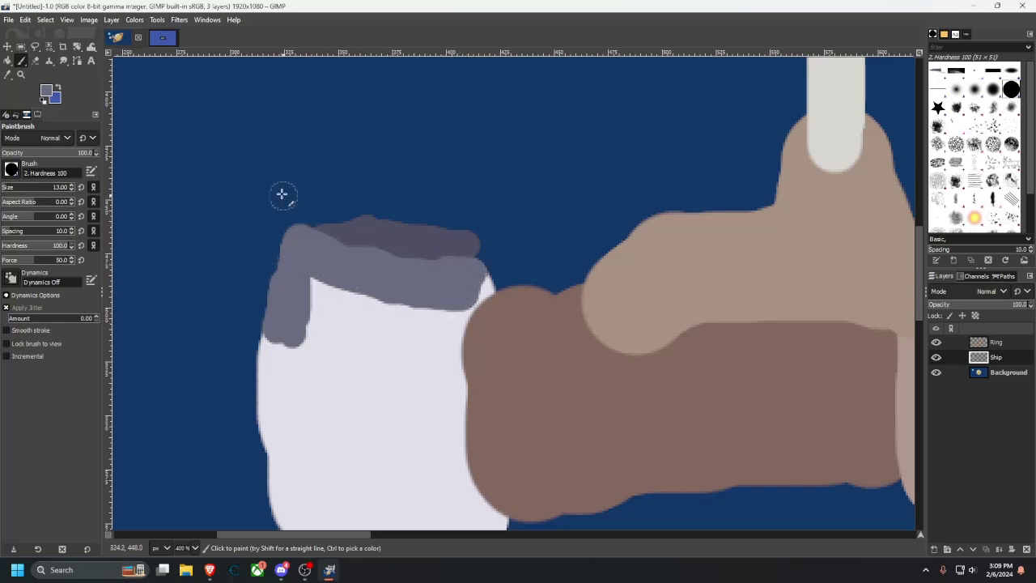
# Sample the painted flap's dark grey and extend both ends of the flap with a size 6 Paintbrush.
pyautogui.click(6, 74)
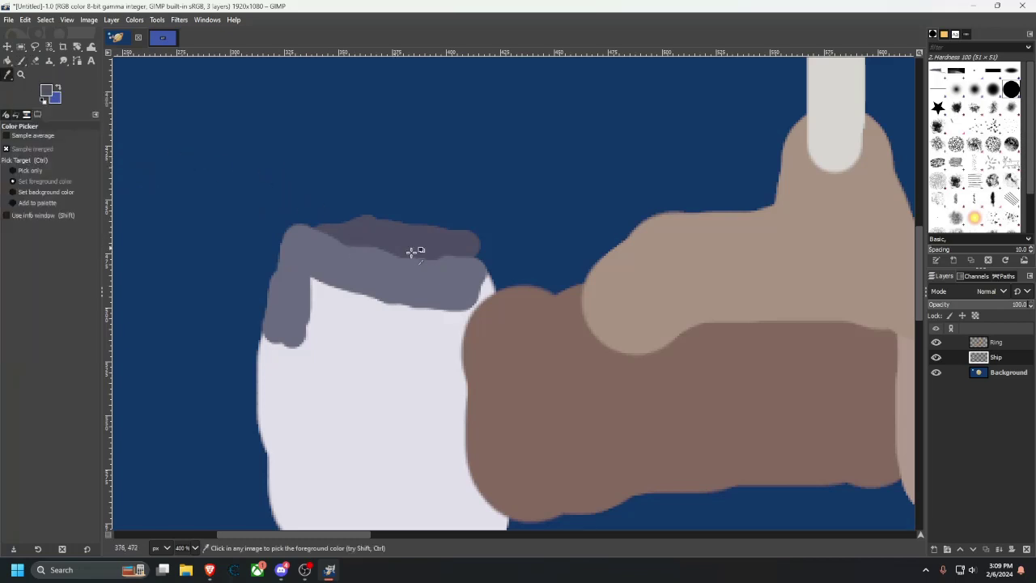
pyautogui.press('4')
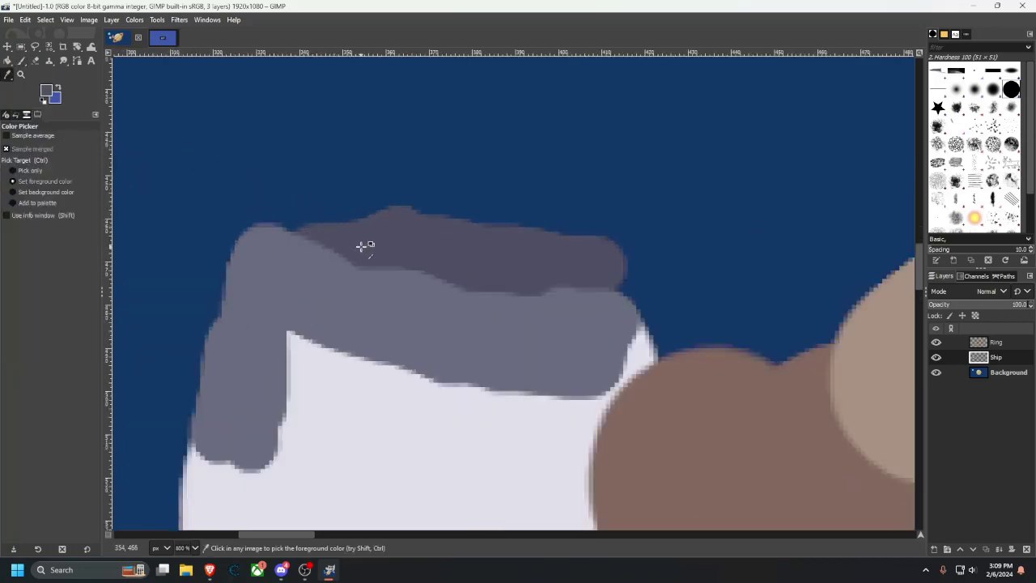
pyautogui.press('p')
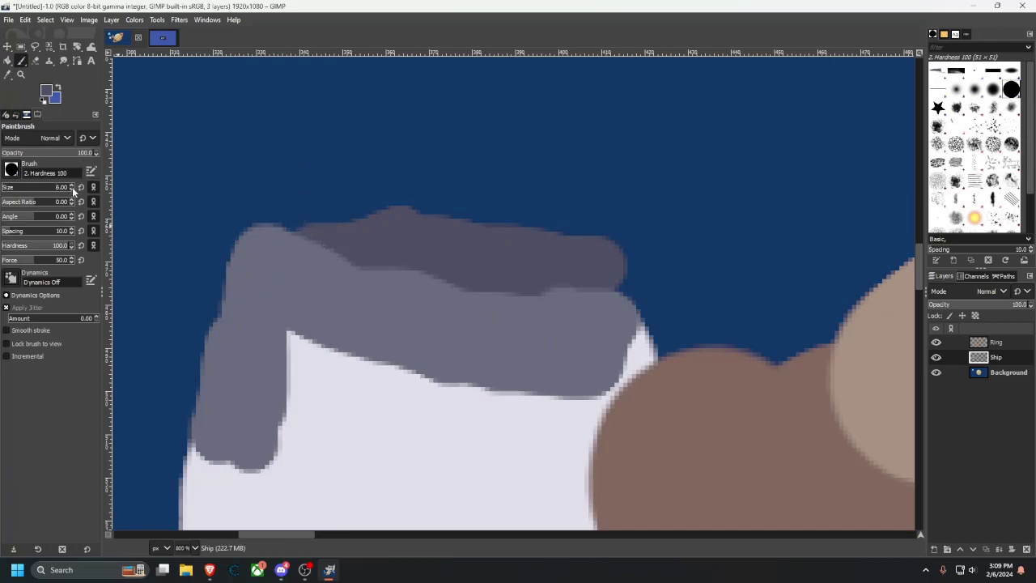
pyautogui.moveTo(313, 225)
pyautogui.mouseDown()
pyautogui.moveTo(334, 227)
pyautogui.moveTo(289, 224)
pyautogui.moveTo(330, 235)
pyautogui.mouseUp()
pyautogui.moveTo(475, 236)
pyautogui.mouseDown()
pyautogui.moveTo(633, 255)
pyautogui.moveTo(615, 281)
pyautogui.mouseUp()
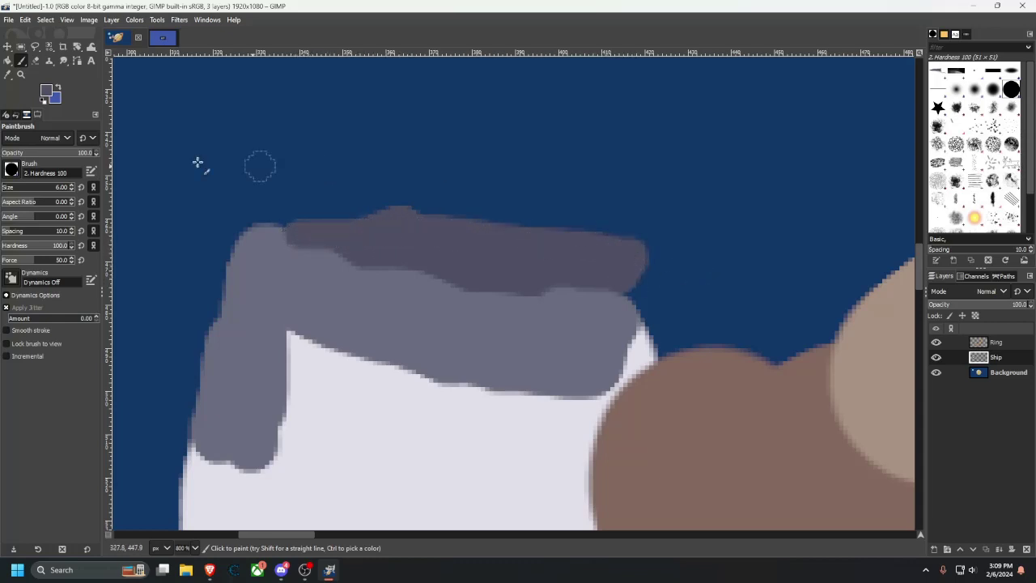
# Trim the flap's upper edge and square off its right end with the Eraser.
pyautogui.click(35, 61)
pyautogui.moveTo(416, 203)
pyautogui.mouseDown()
pyautogui.moveTo(355, 199)
pyautogui.moveTo(450, 200)
pyautogui.moveTo(662, 235)
pyautogui.moveTo(617, 268)
pyautogui.moveTo(656, 239)
pyautogui.moveTo(643, 291)
pyautogui.moveTo(654, 236)
pyautogui.mouseUp()
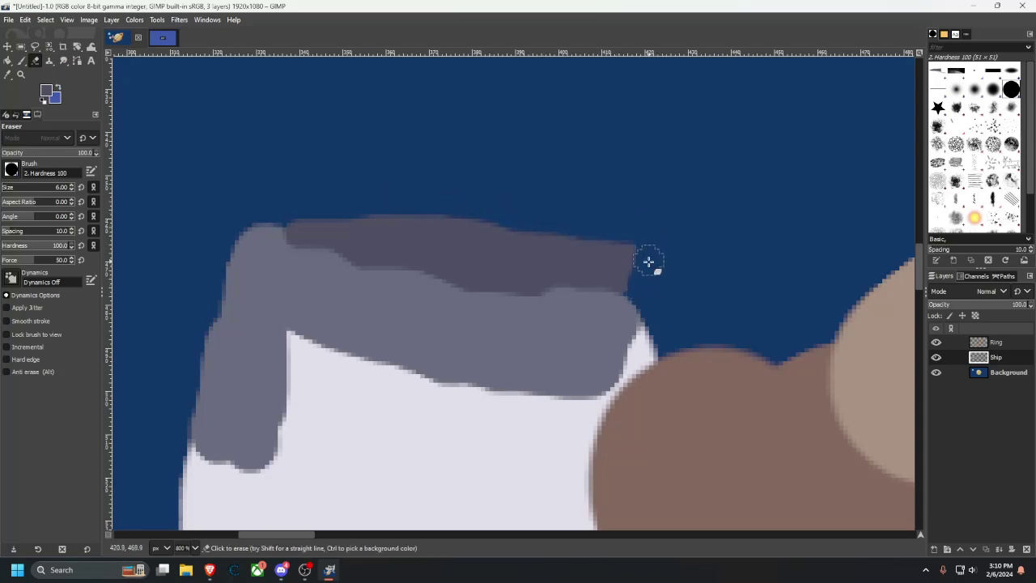
pyautogui.scroll(-1, 615, 227)
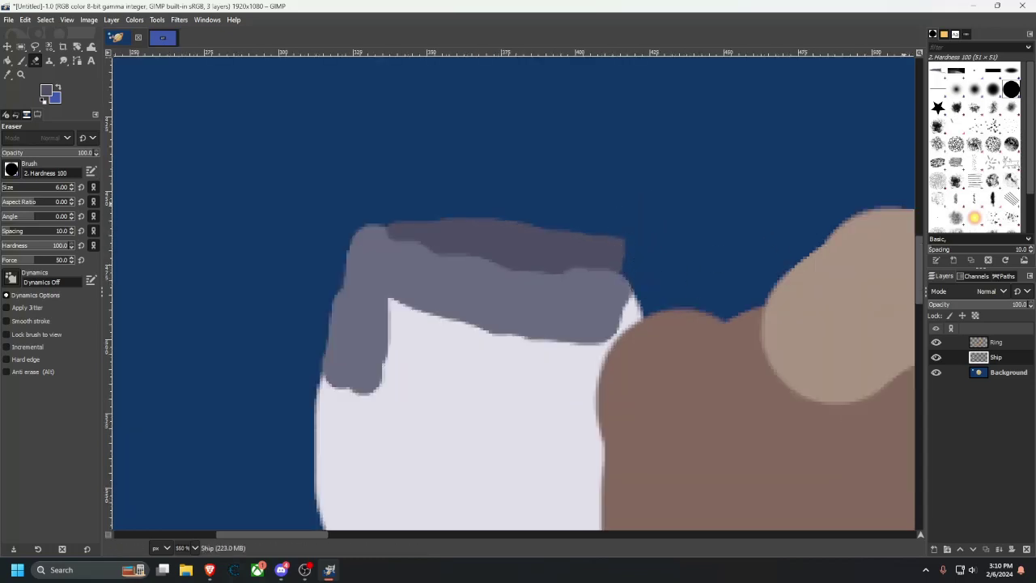
# Check the reference ship, sample the rear section's pale colour and paint over the lower edge of the lighter grey band.
pyautogui.click(210, 570)
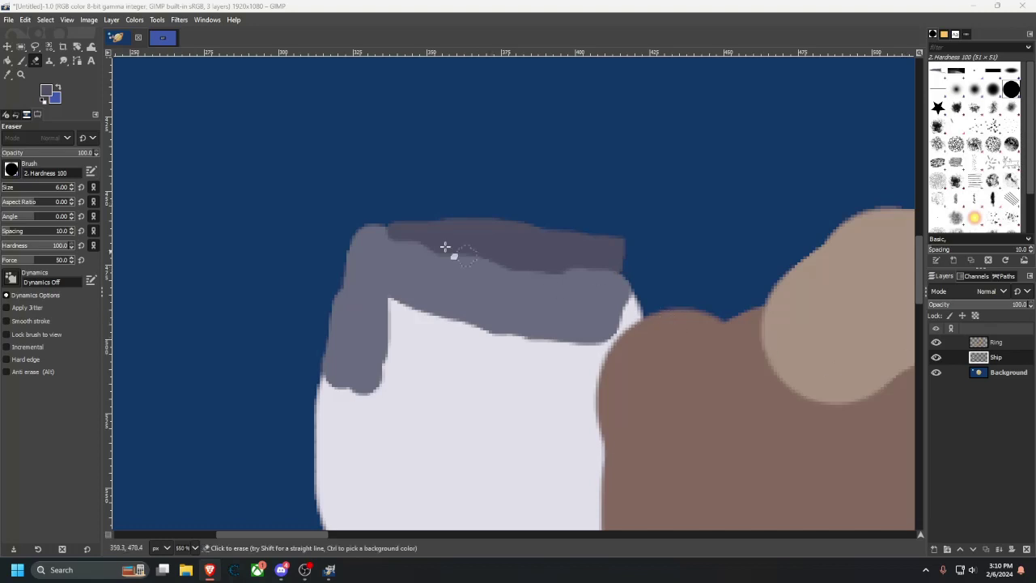
pyautogui.click(162, 38)
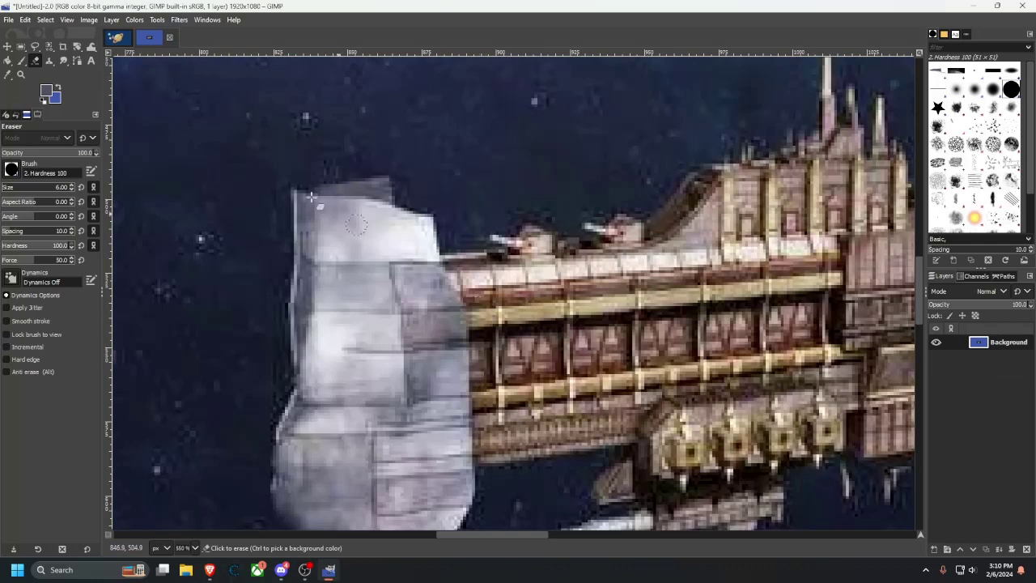
pyautogui.click(116, 37)
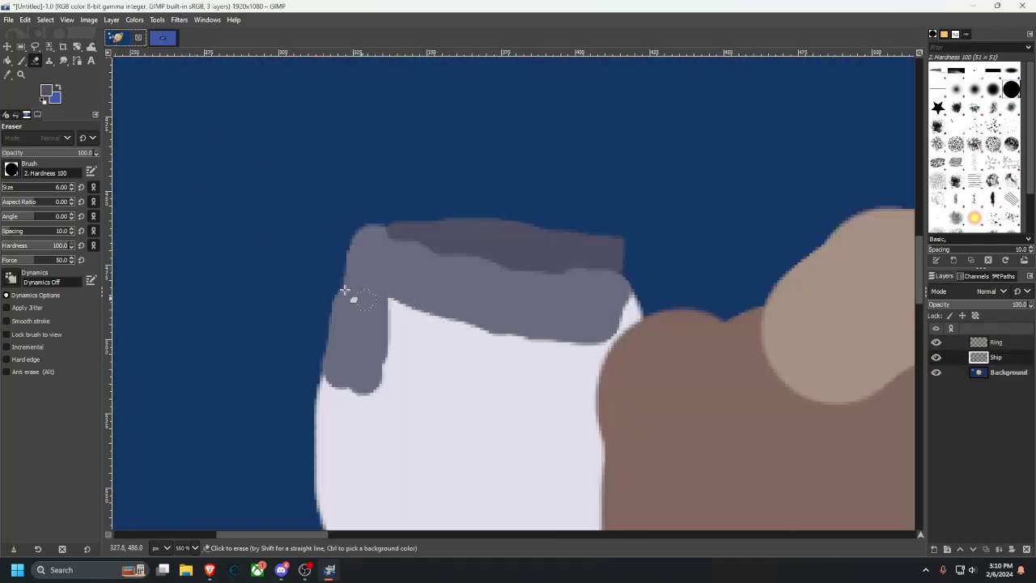
pyautogui.click(22, 61)
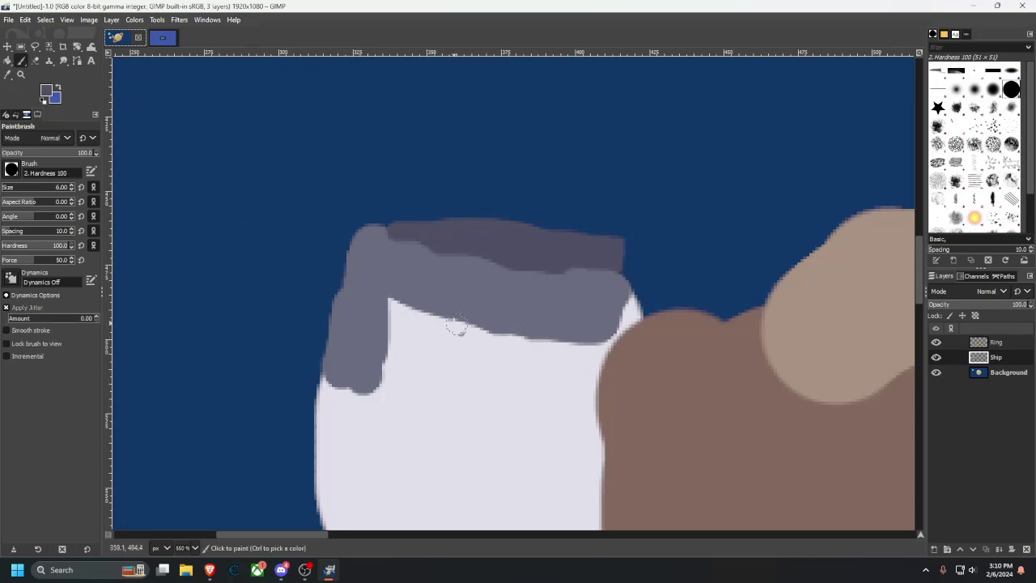
pyautogui.click(9, 74)
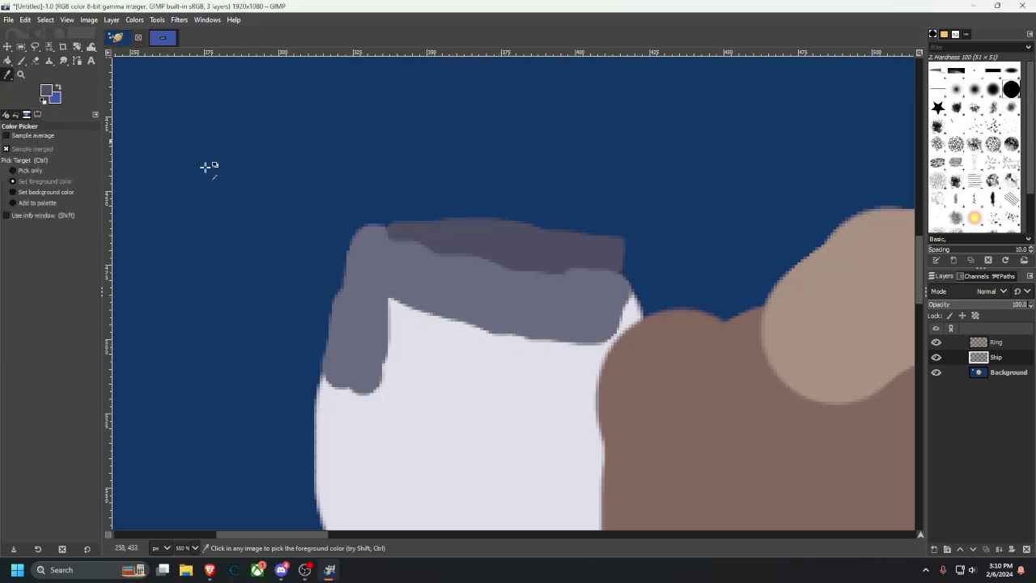
pyautogui.click(21, 61)
pyautogui.moveTo(388, 299)
pyautogui.mouseDown()
pyautogui.moveTo(600, 336)
pyautogui.moveTo(486, 341)
pyautogui.mouseUp()
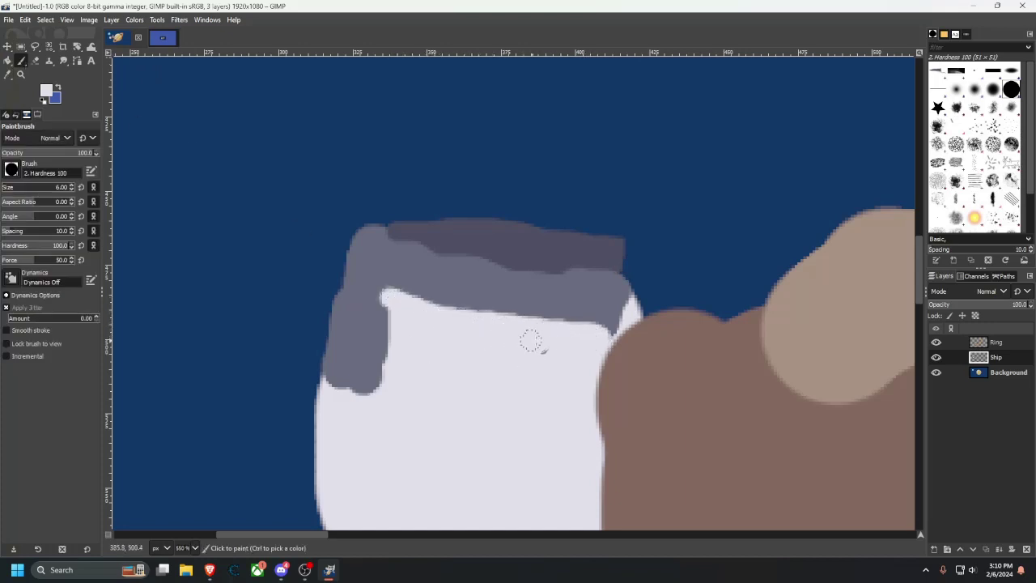
# Paint the pale colour over the grey band's right end and down the border with the brown hull.
pyautogui.moveTo(611, 340); pyautogui.dragTo(618, 285)
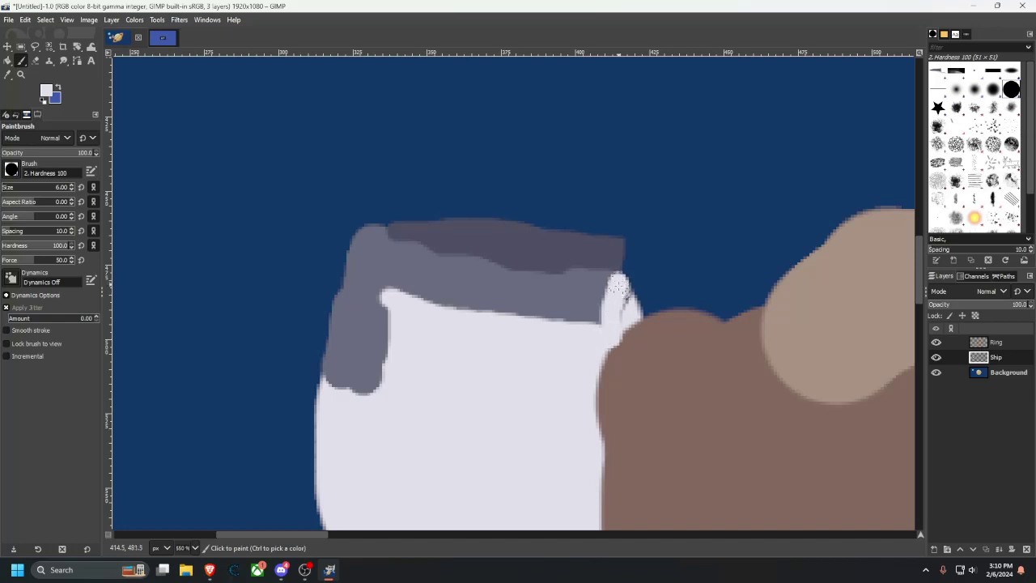
pyautogui.moveTo(607, 335); pyautogui.dragTo(604, 457)
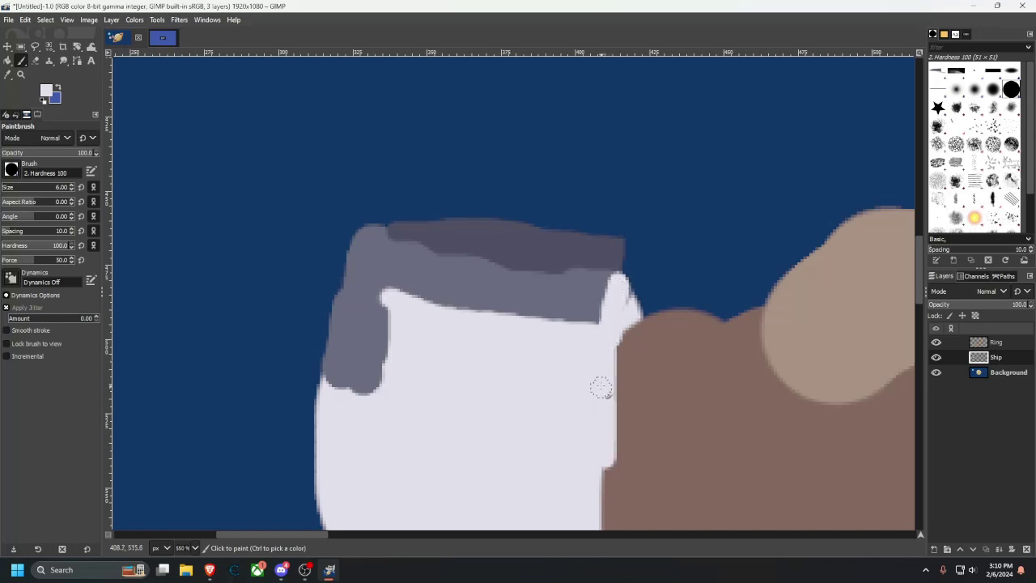
pyautogui.moveTo(614, 310); pyautogui.dragTo(614, 282)
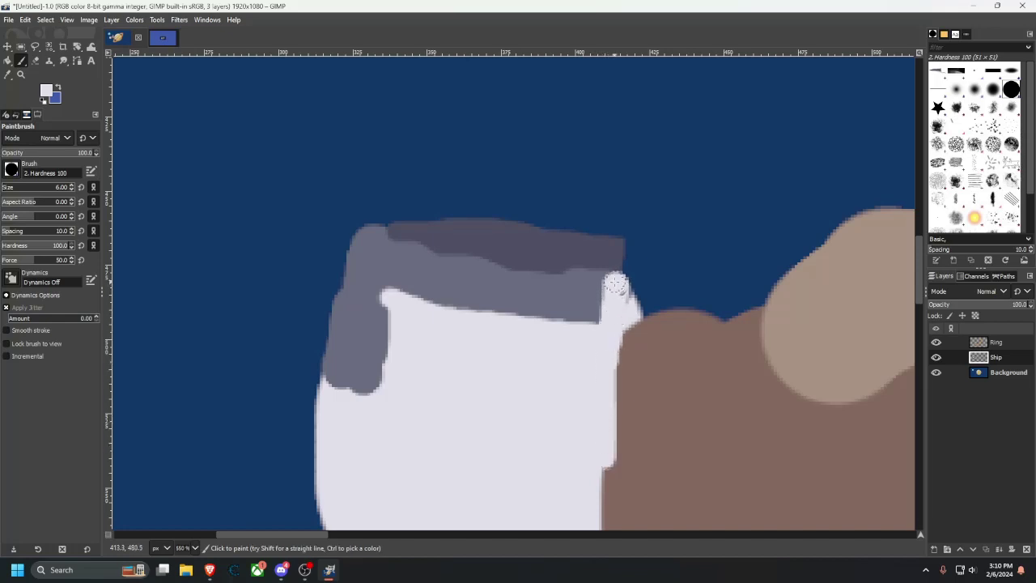
pyautogui.moveTo(588, 412); pyautogui.dragTo(658, 380)
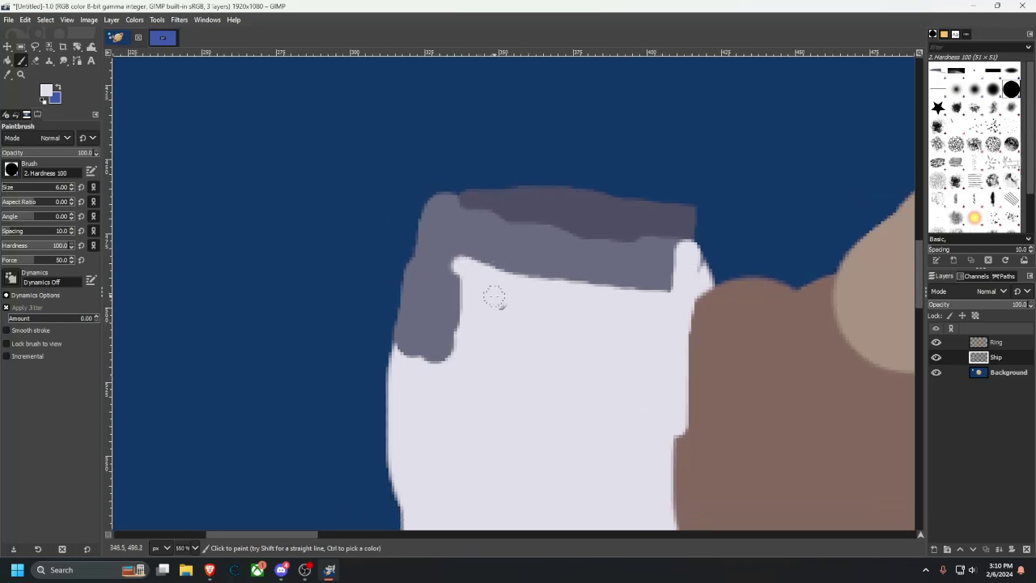
# Trim the inner edge of the grey band's side arm by painting the pale colour over it with the size 6 Paintbrush.
pyautogui.moveTo(460, 269); pyautogui.dragTo(452, 346)
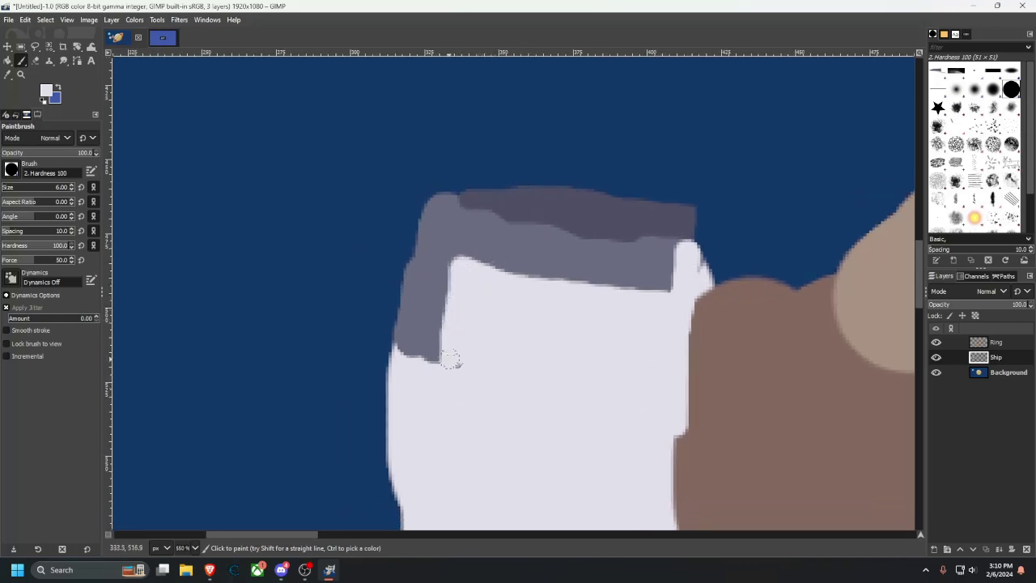
pyautogui.moveTo(441, 293); pyautogui.dragTo(448, 353)
pyautogui.moveTo(456, 272); pyautogui.dragTo(436, 357)
pyautogui.moveTo(494, 408); pyautogui.dragTo(458, 225)
pyautogui.scroll(-1, 459, 226)
pyautogui.scroll(1, 461, 238)
pyautogui.scroll(3, 467, 239)
pyautogui.hscroll(-2, 468, 239)
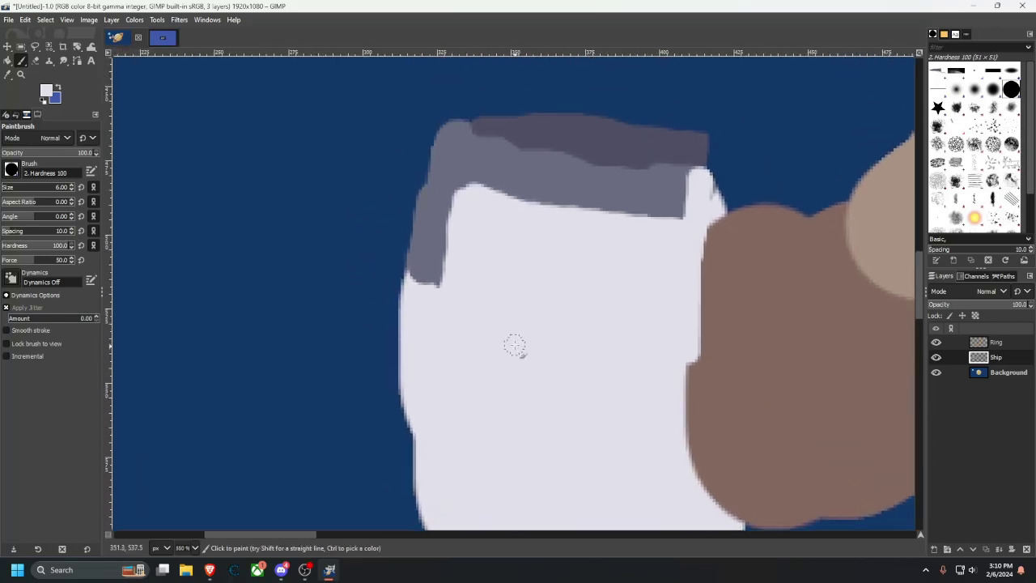
# Sample the band's lighter grey and extend it down the outer side edge of the pale rear section with the Paintbrush.
pyautogui.click(7, 74)
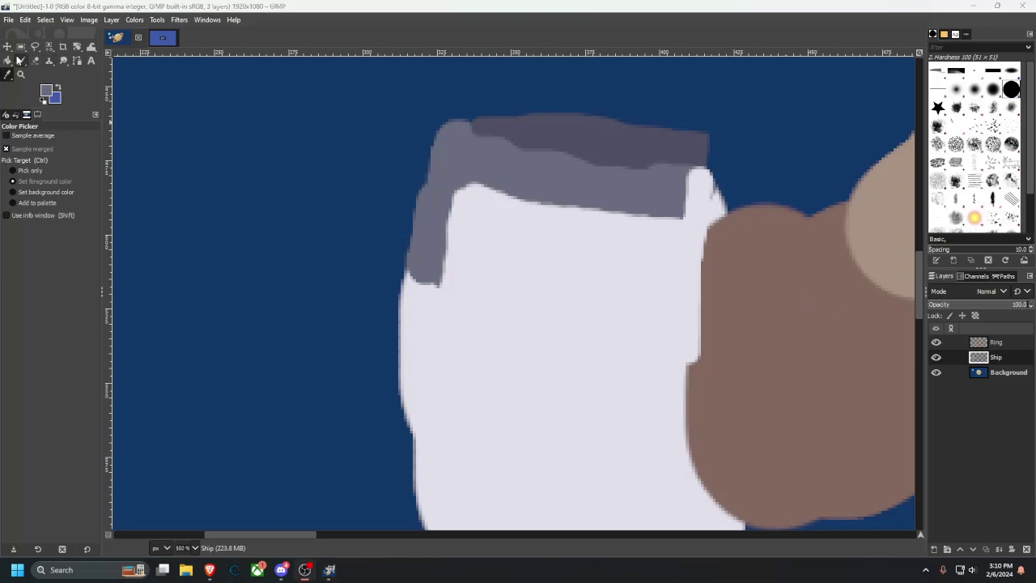
pyautogui.click(20, 61)
pyautogui.moveTo(417, 280)
pyautogui.mouseDown()
pyautogui.moveTo(406, 315)
pyautogui.moveTo(418, 322)
pyautogui.moveTo(417, 249)
pyautogui.mouseUp()
pyautogui.hotkey('ctrl', 'z')
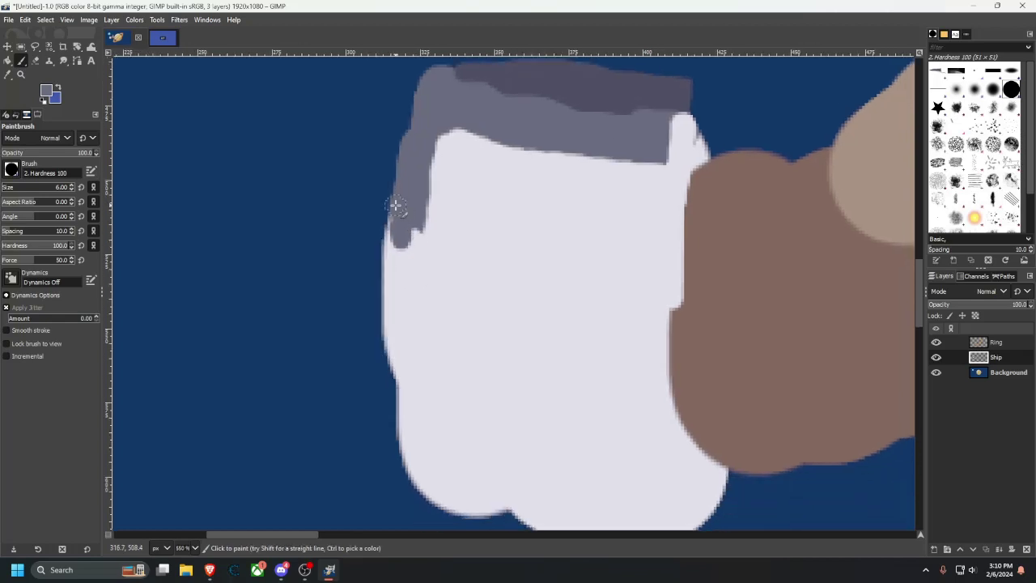
pyautogui.moveTo(395, 207)
pyautogui.mouseDown()
pyautogui.moveTo(396, 266)
pyautogui.moveTo(393, 226)
pyautogui.moveTo(390, 260)
pyautogui.moveTo(404, 379)
pyautogui.moveTo(394, 273)
pyautogui.moveTo(411, 221)
pyautogui.moveTo(396, 333)
pyautogui.moveTo(405, 437)
pyautogui.mouseUp()
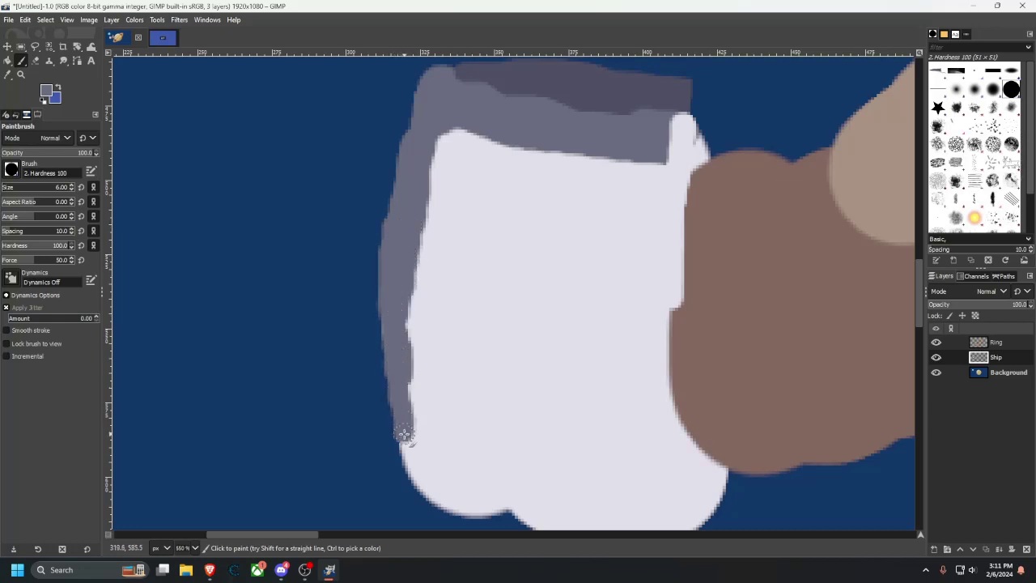
# Compare the painted rear section with the reference ship's rear section.
pyautogui.click(134, 42)
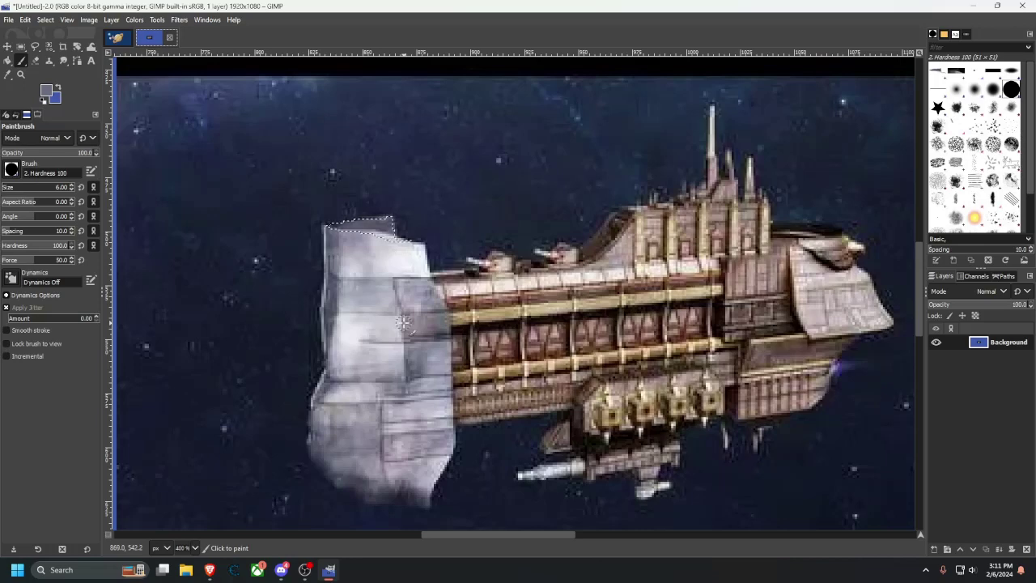
pyautogui.click(117, 37)
pyautogui.scroll(-3, 593, 289)
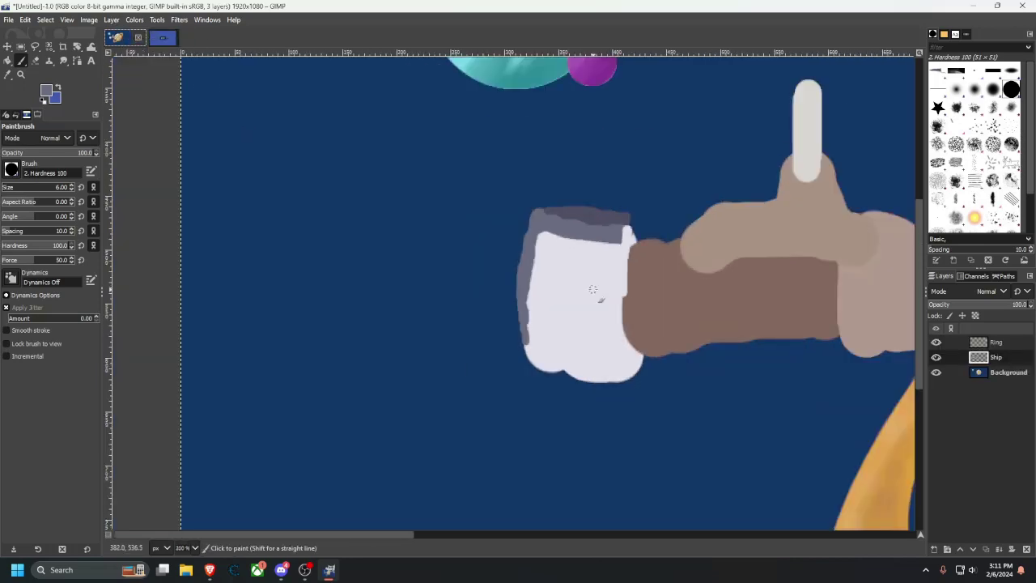
pyautogui.scroll(-3, 596, 283)
pyautogui.scroll(1, 600, 275)
pyautogui.scroll(2, 600, 274)
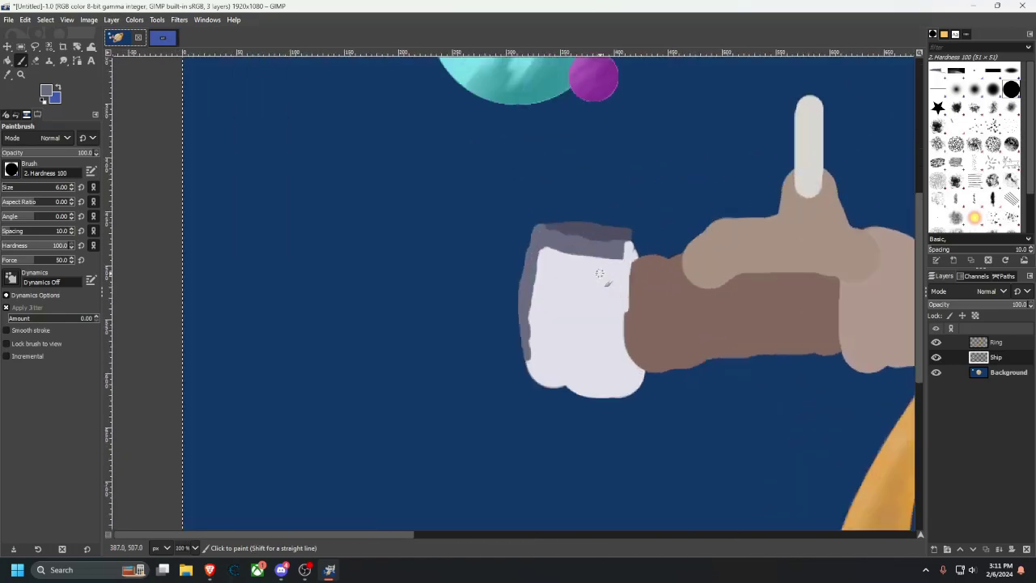
pyautogui.scroll(2, 600, 274)
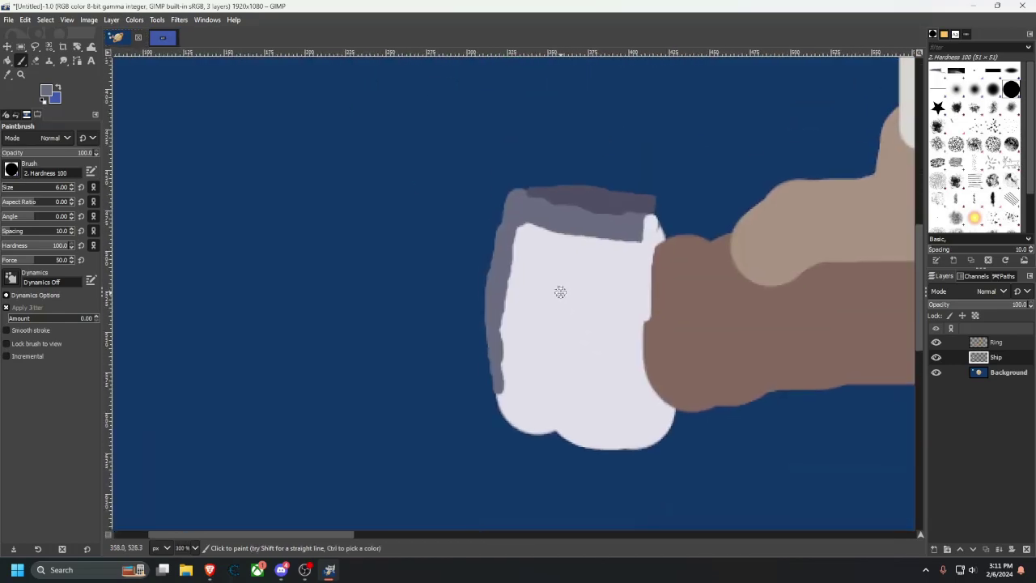
pyautogui.moveTo(560, 292); pyautogui.dragTo(562, 296)
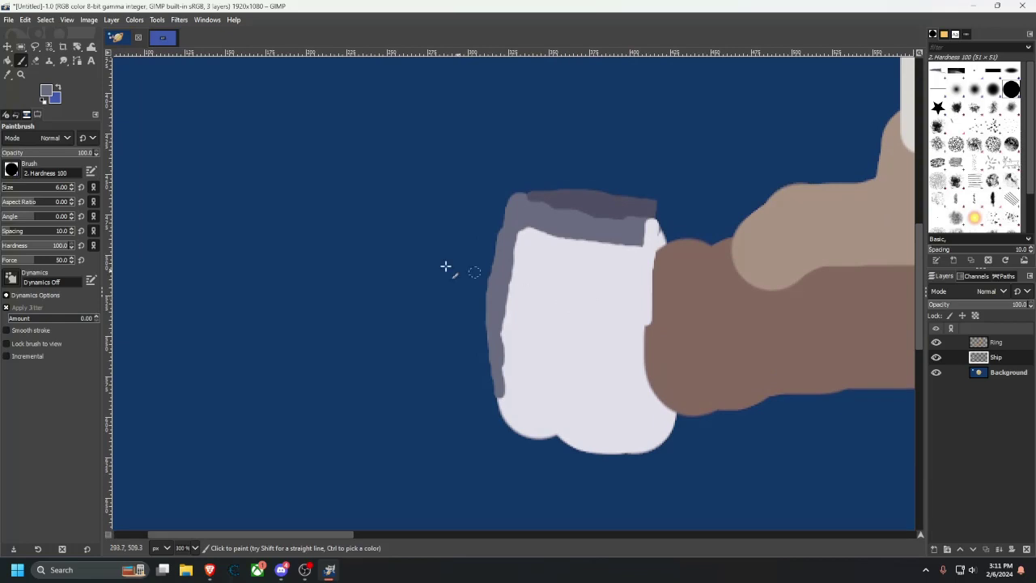
pyautogui.scroll(1, 501, 300)
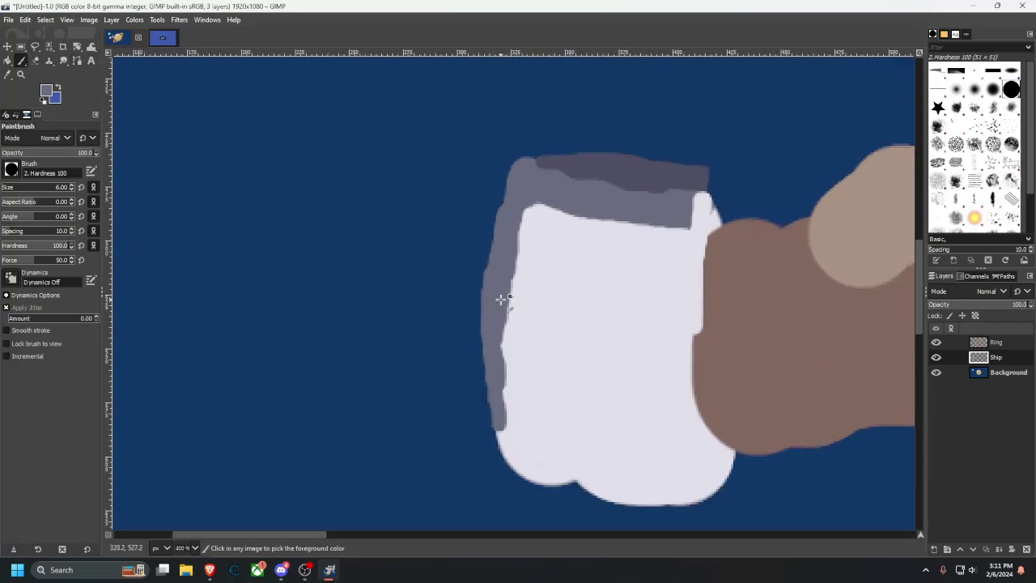
pyautogui.scroll(1, 502, 299)
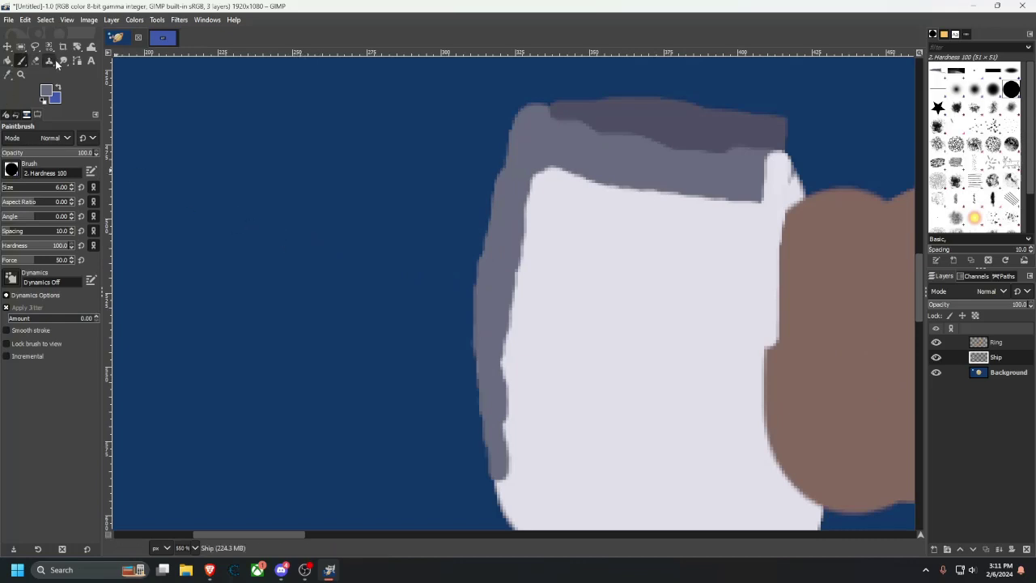
# Sample the pale colour, select the lighter grey band by colour, fill it with the pale colour and clear the selection.
pyautogui.click(7, 74)
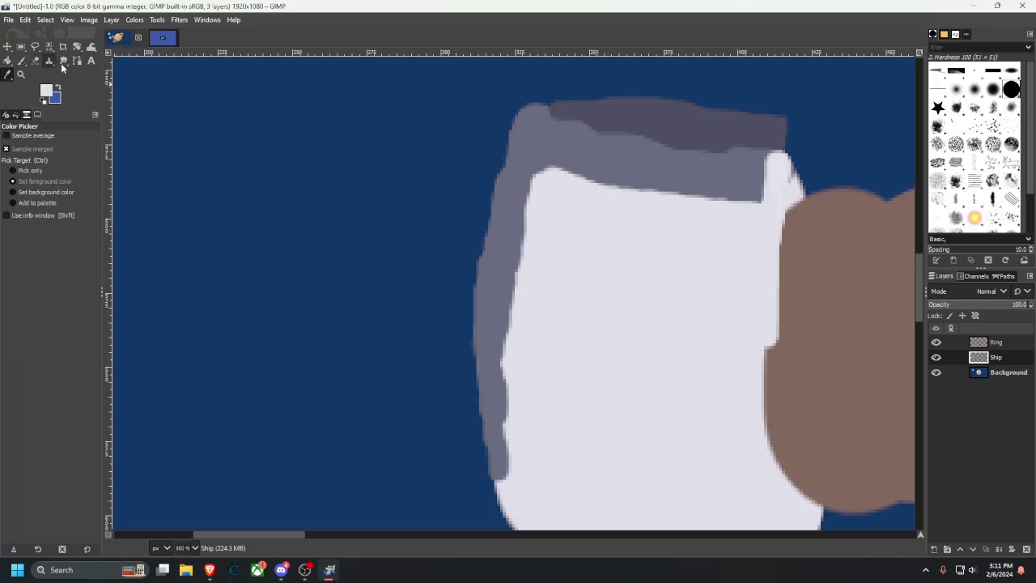
pyautogui.click(49, 46)
pyautogui.click(671, 174)
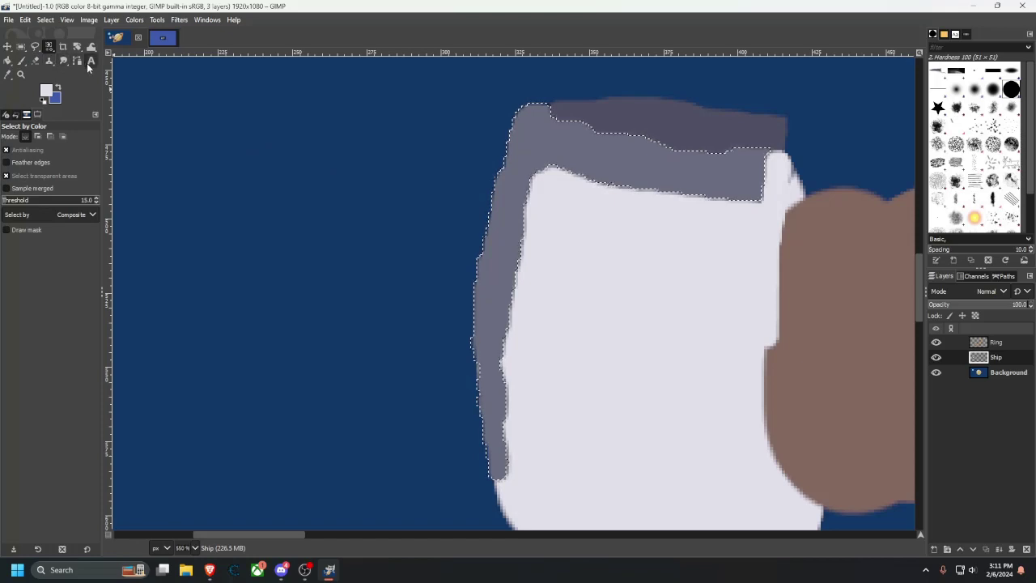
pyautogui.click(8, 61)
pyautogui.click(558, 136)
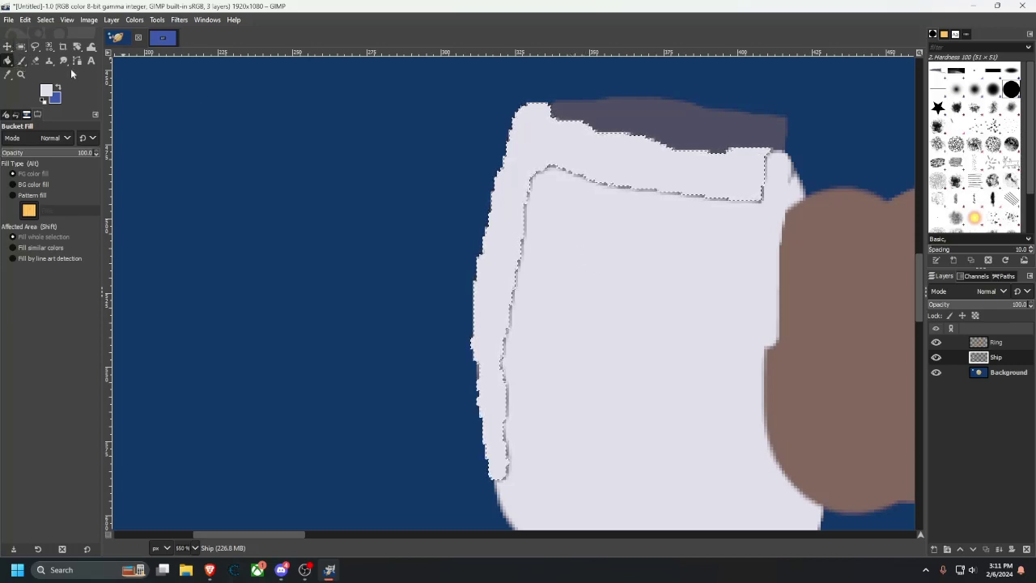
pyautogui.click(21, 47)
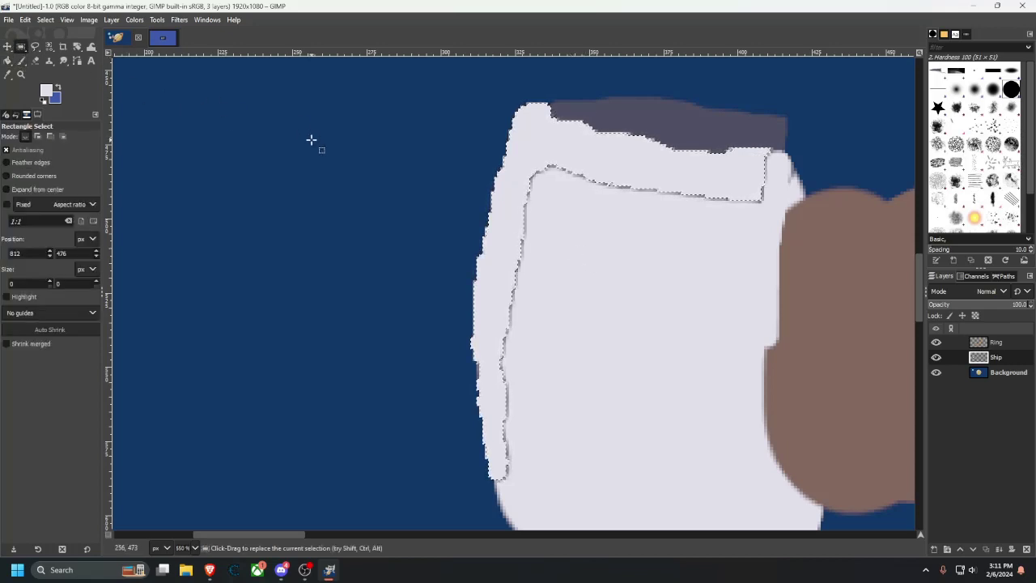
pyautogui.click(308, 134)
pyautogui.scroll(5, 562, 203)
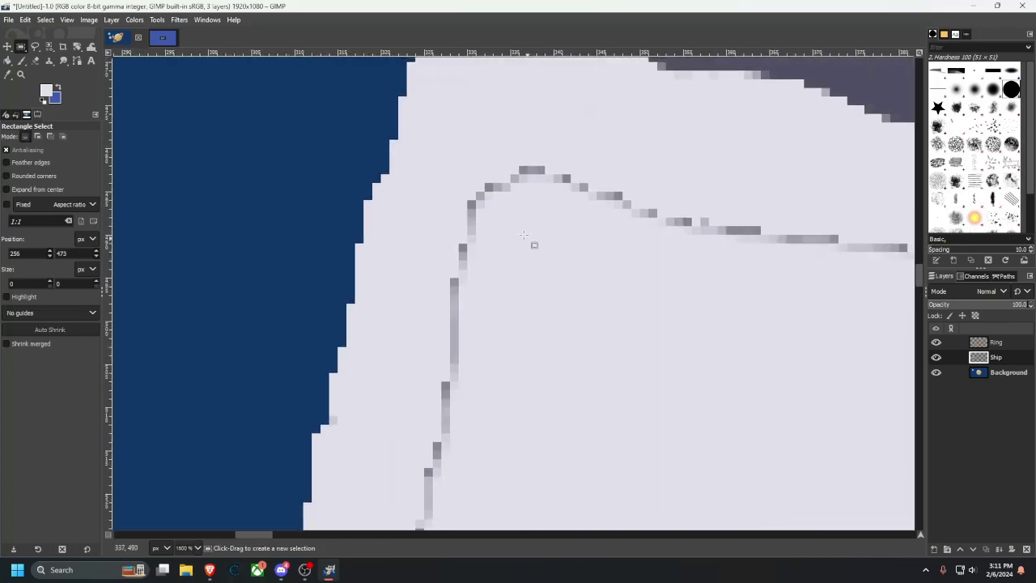
# Sample a mid grey from the reference ship's rear section and return to the space scene.
pyautogui.click(7, 73)
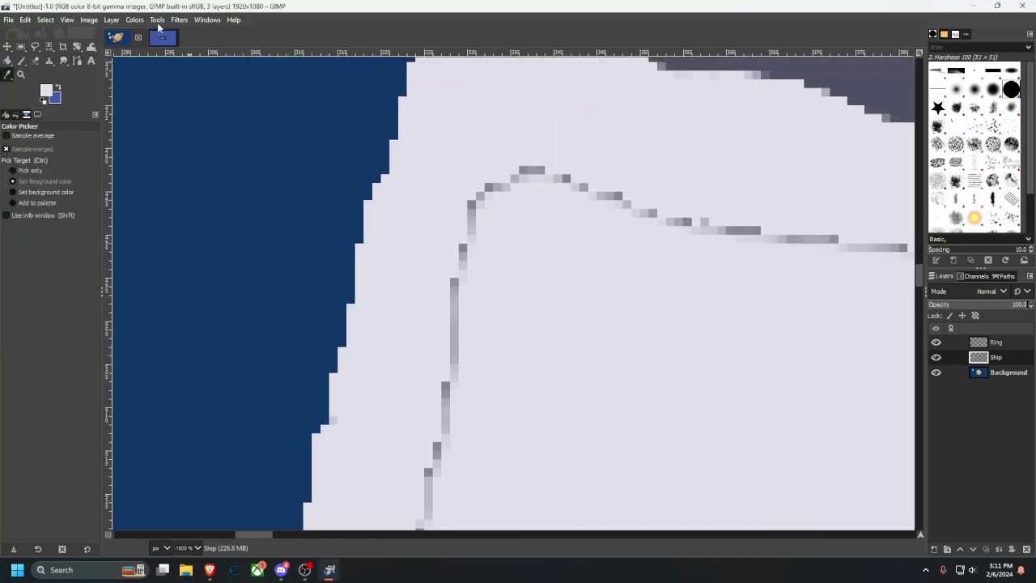
pyautogui.click(162, 37)
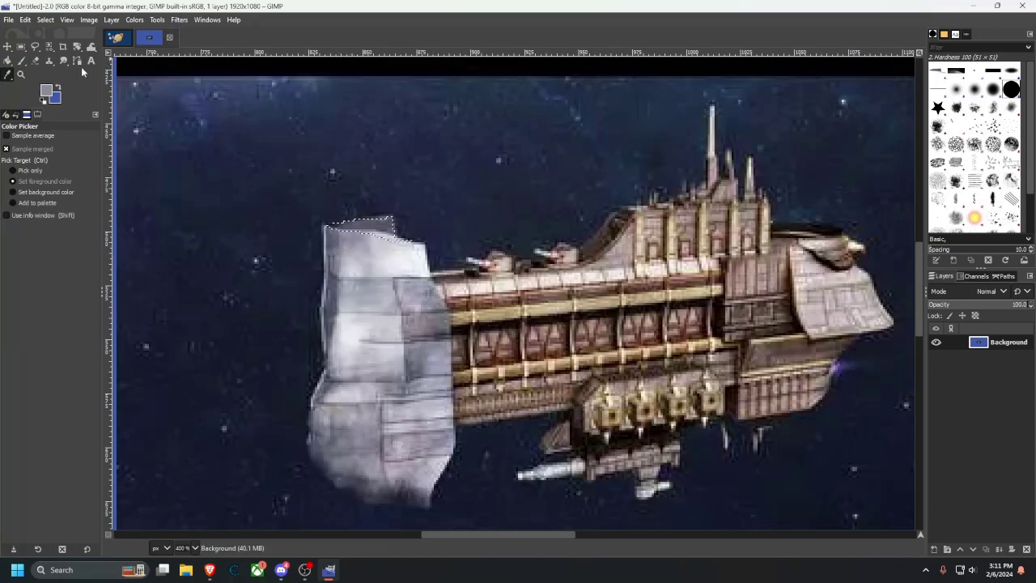
pyautogui.click(115, 43)
pyautogui.scroll(-5, 500, 268)
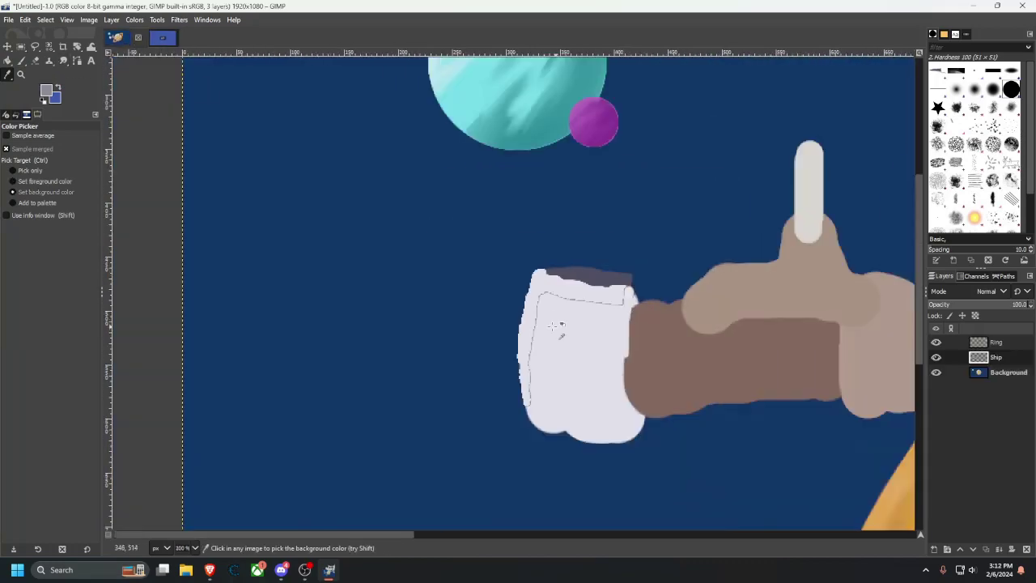
pyautogui.scroll(2, 557, 326)
pyautogui.moveTo(557, 327); pyautogui.dragTo(490, 260)
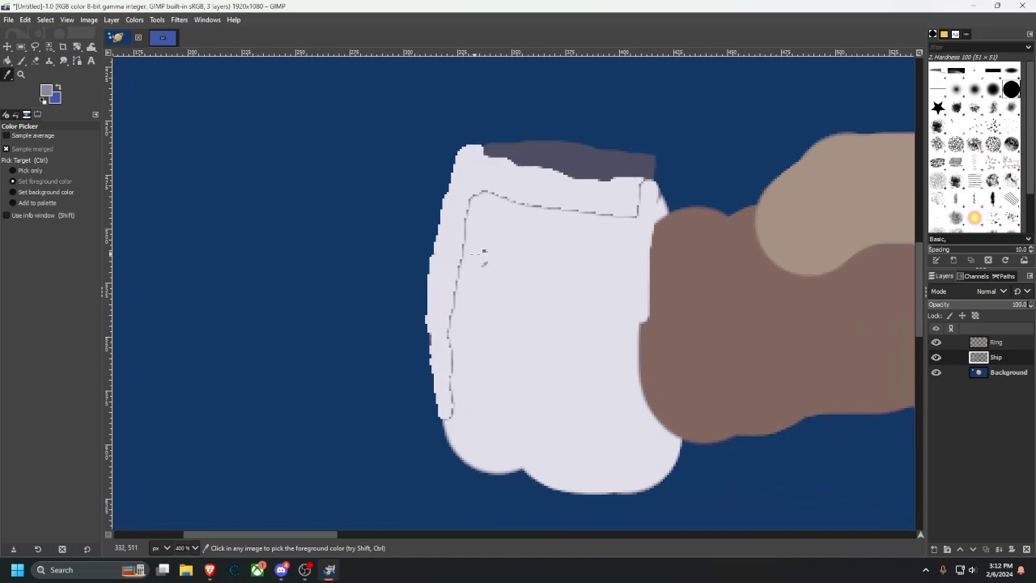
# Paint a grey border with the size 6 Paintbrush around the rear section's lower corner and along its lower edge to the brown hull.
pyautogui.click(21, 62)
pyautogui.moveTo(450, 411)
pyautogui.mouseDown()
pyautogui.moveTo(460, 439)
pyautogui.moveTo(474, 436)
pyautogui.moveTo(334, 265)
pyautogui.moveTo(350, 326)
pyautogui.moveTo(380, 352)
pyautogui.moveTo(483, 365)
pyautogui.moveTo(524, 385)
pyautogui.moveTo(514, 365)
pyautogui.moveTo(794, 364)
pyautogui.moveTo(792, 314)
pyautogui.mouseUp()
pyautogui.hotkey('ctrl', 'z')
pyautogui.scroll(2, 434, 398)
pyautogui.hotkey('ctrl', 'z')
pyautogui.click(514, 367)
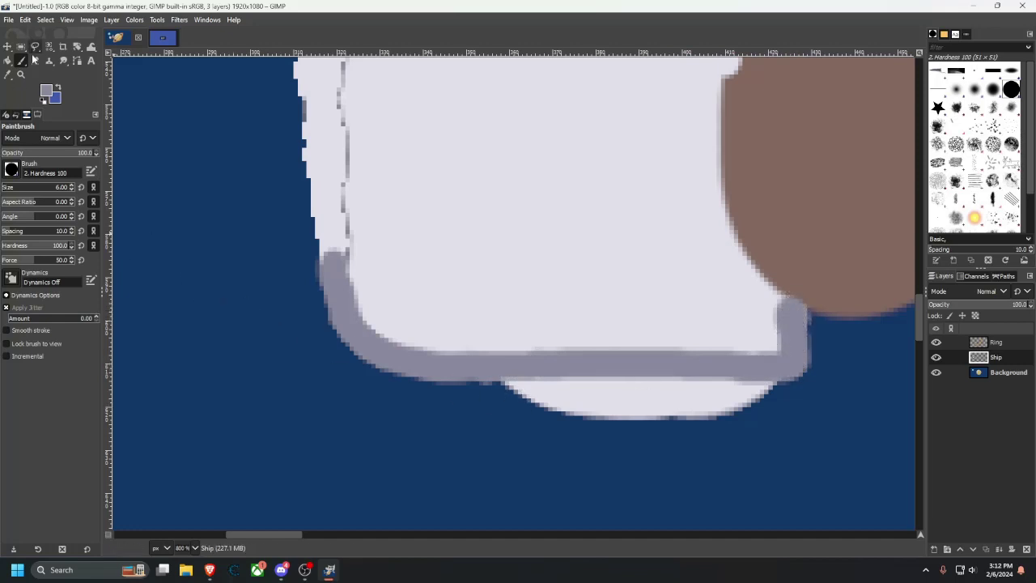
# Erase the pale overhang below the grey border along the rear section's lower edge.
pyautogui.click(35, 61)
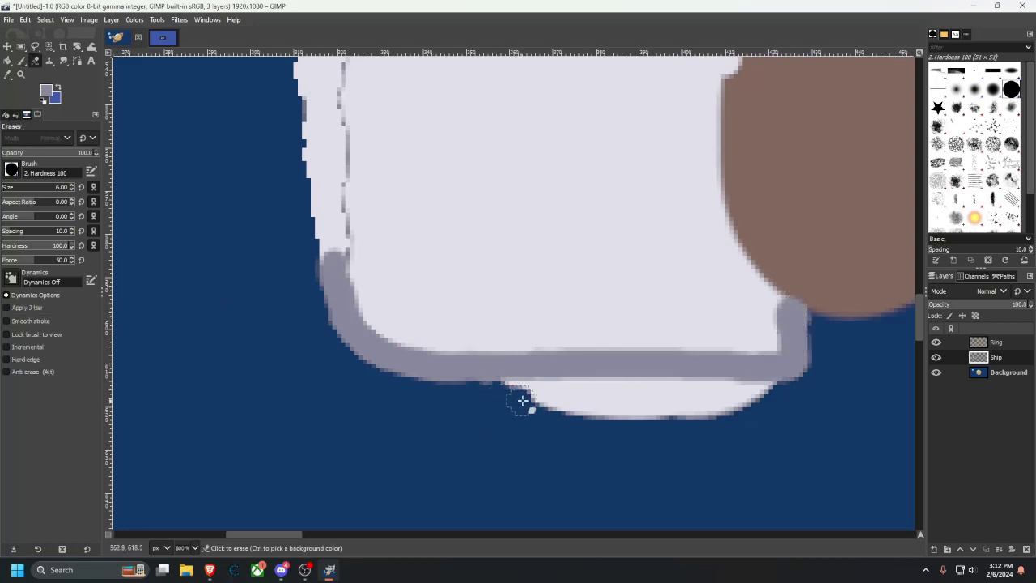
pyautogui.moveTo(522, 400)
pyautogui.mouseDown()
pyautogui.moveTo(784, 419)
pyautogui.moveTo(793, 402)
pyautogui.moveTo(770, 392)
pyautogui.moveTo(473, 397)
pyautogui.moveTo(671, 389)
pyautogui.moveTo(782, 407)
pyautogui.mouseUp()
pyautogui.scroll(-3, 689, 348)
pyautogui.moveTo(597, 266); pyautogui.dragTo(497, 343)
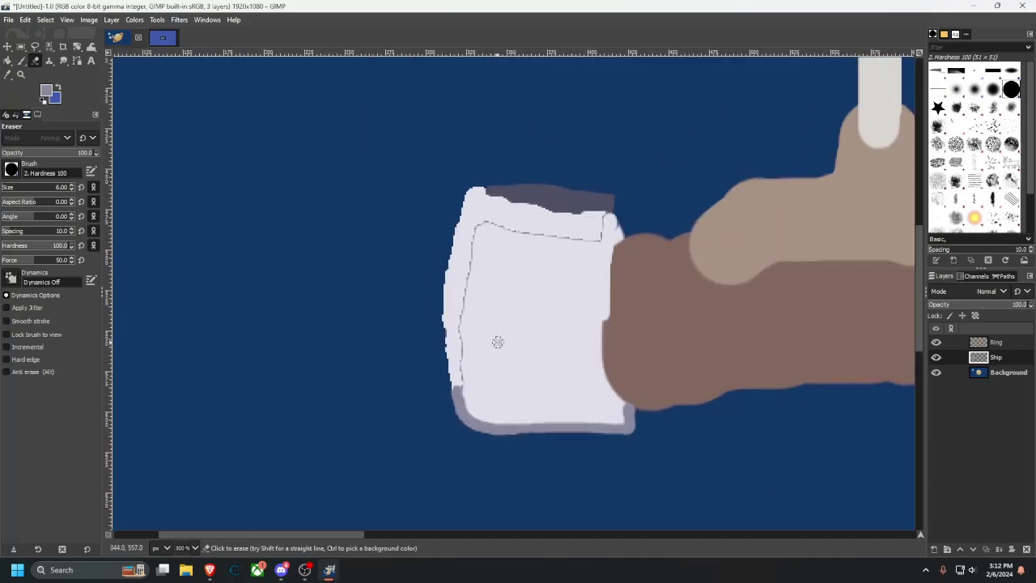
pyautogui.scroll(3, 494, 336)
pyautogui.scroll(-3, 494, 348)
pyautogui.scroll(1, 489, 351)
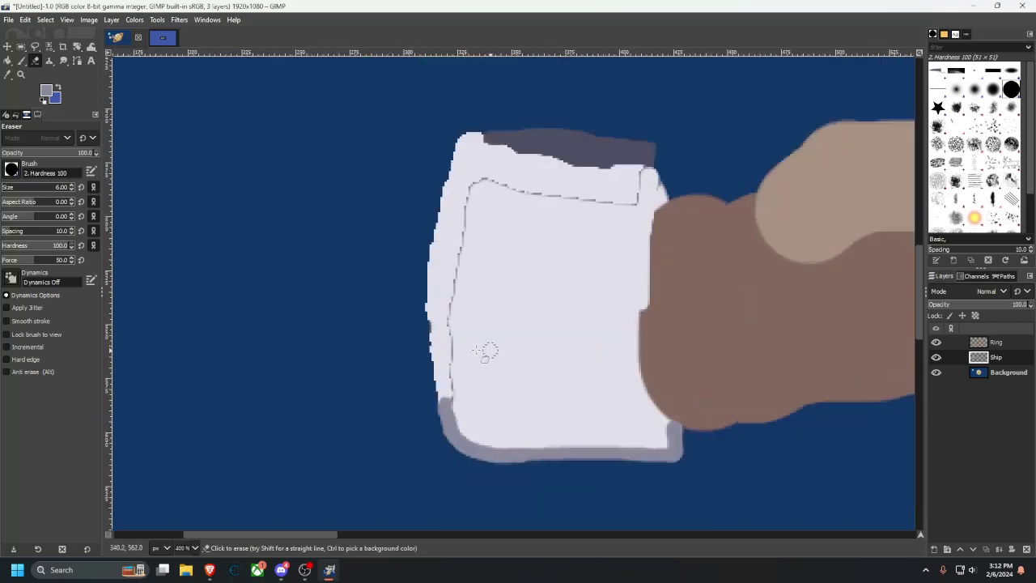
# Try to select the rear section's pale area by colour and bucket fill it with the sampled grey.
pyautogui.click(51, 47)
pyautogui.click(574, 365)
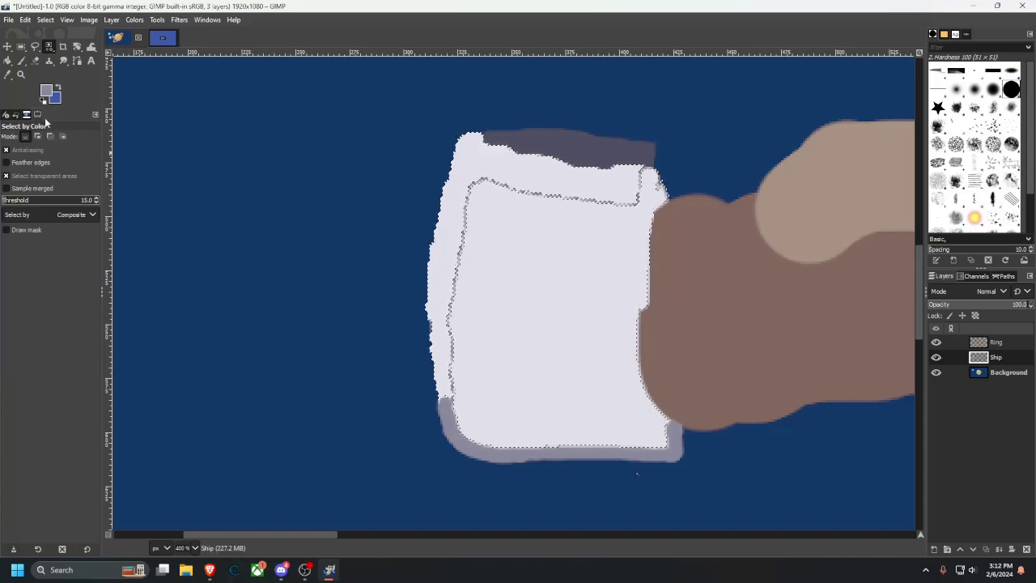
pyautogui.click(7, 60)
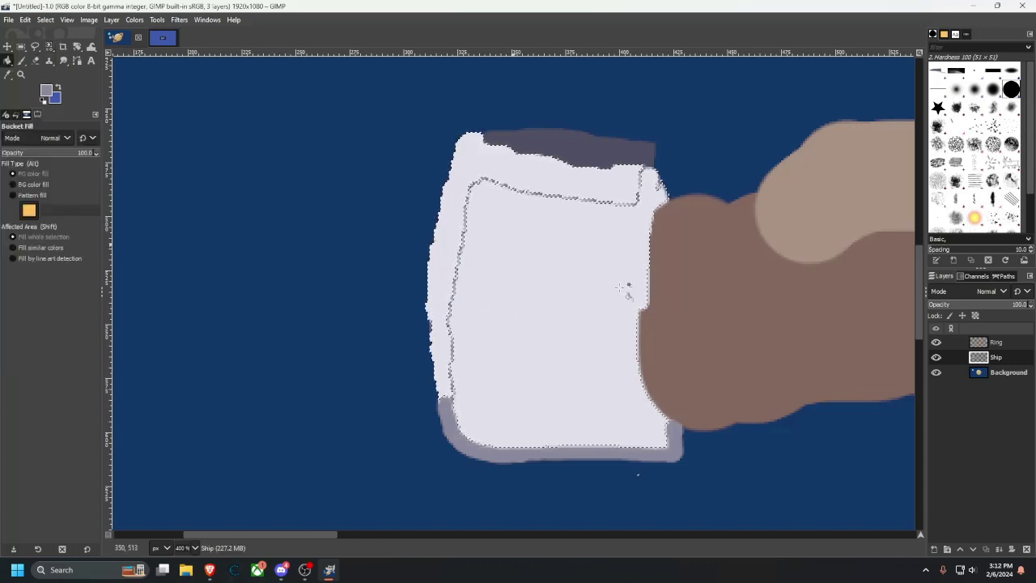
pyautogui.click(546, 308)
pyautogui.hotkey('ctrl', 'z')
pyautogui.hotkey('ctrl', 'shift', 'a')
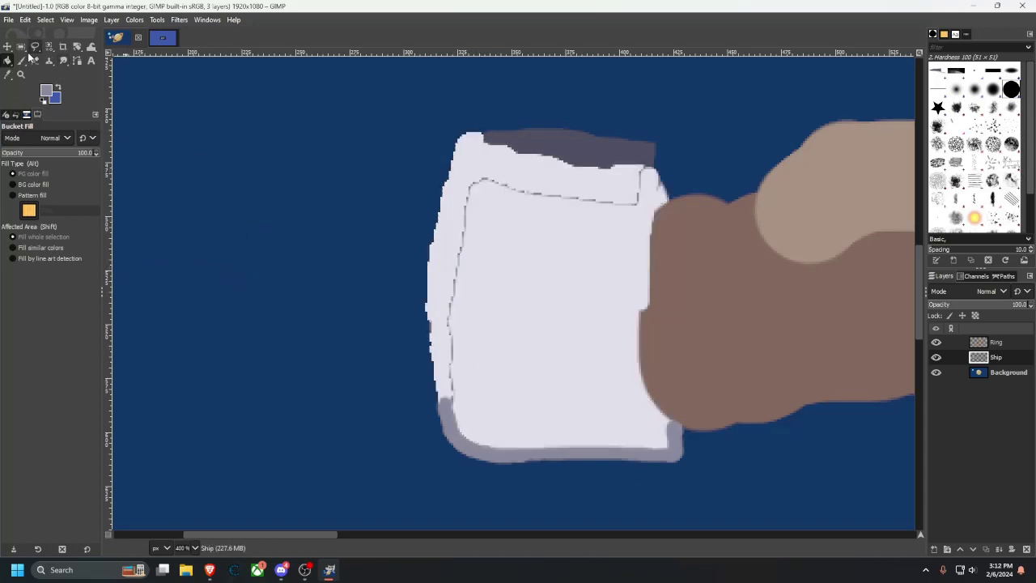
pyautogui.click(518, 287)
pyautogui.hotkey('ctrl', 'z')
# Select the rear section's pale area by colour and try painting it grey with a size 103 Paintbrush.
pyautogui.click(50, 46)
pyautogui.click(553, 265)
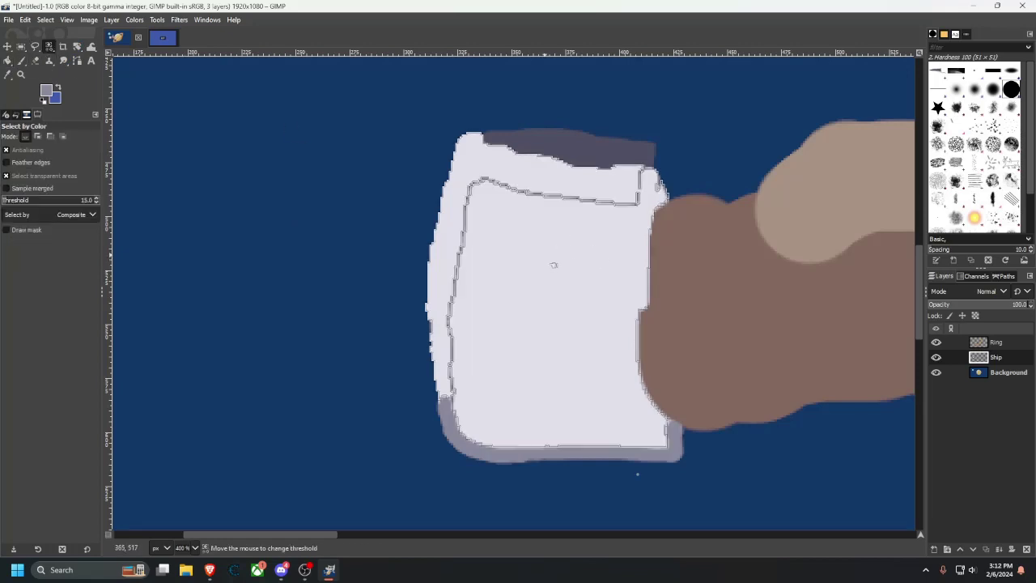
pyautogui.click(22, 60)
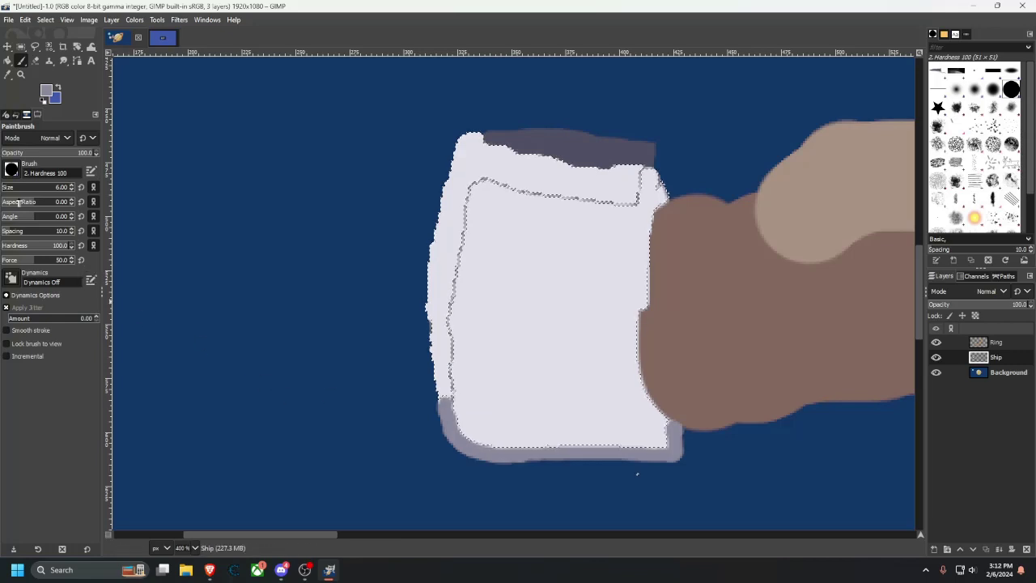
pyautogui.moveTo(3, 187); pyautogui.dragTo(10, 187)
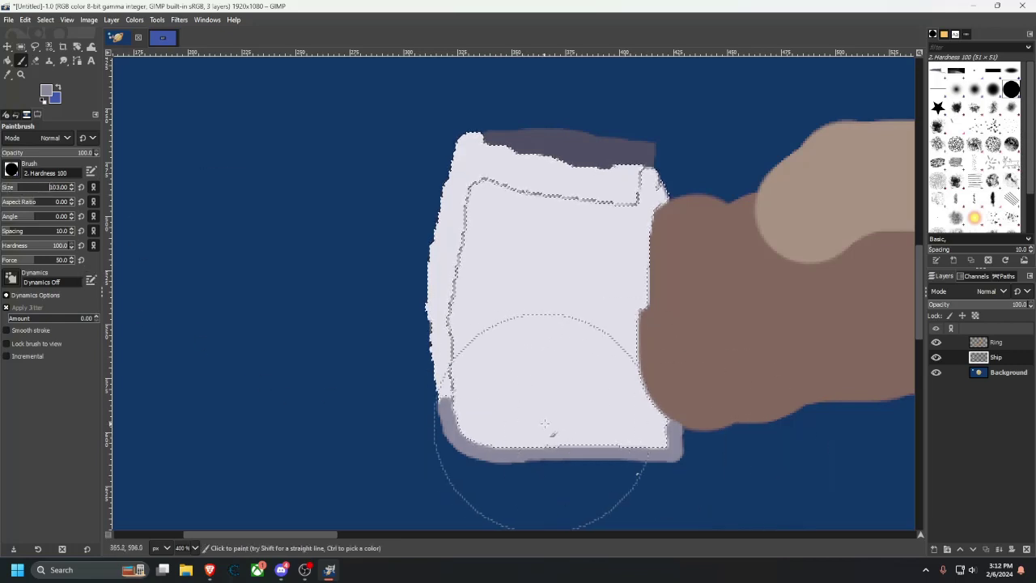
pyautogui.moveTo(551, 430)
pyautogui.mouseDown()
pyautogui.moveTo(605, 414)
pyautogui.moveTo(573, 409)
pyautogui.moveTo(558, 281)
pyautogui.moveTo(533, 272)
pyautogui.moveTo(531, 283)
pyautogui.moveTo(567, 280)
pyautogui.mouseUp()
pyautogui.hotkey('ctrl', 'z')
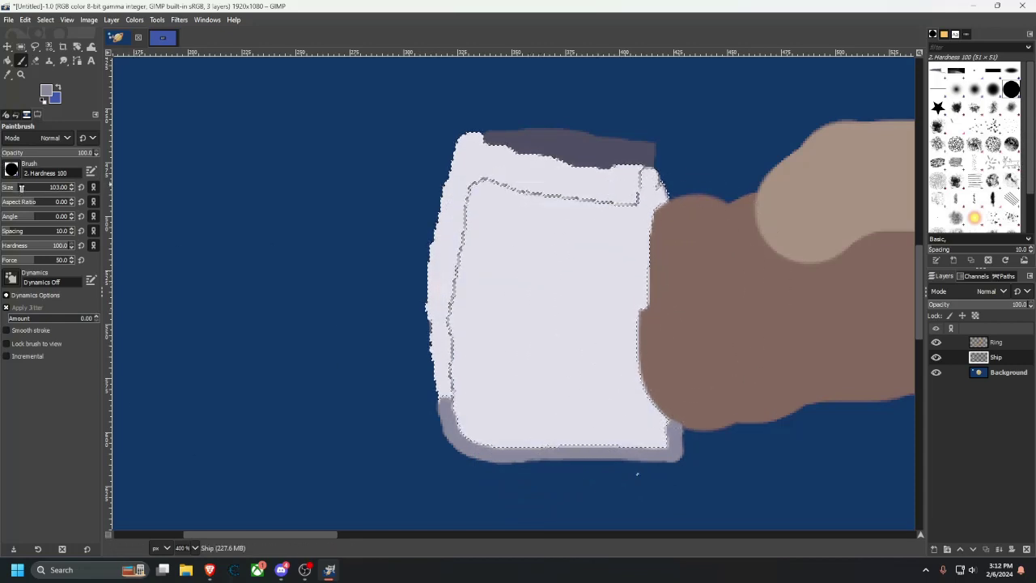
# Paint the selected interior panel of the rear section grey with a size 16 Paintbrush, leaving the pale rim, and clear the selection.
pyautogui.click(8, 188)
pyautogui.moveTo(9, 190); pyautogui.dragTo(7, 190)
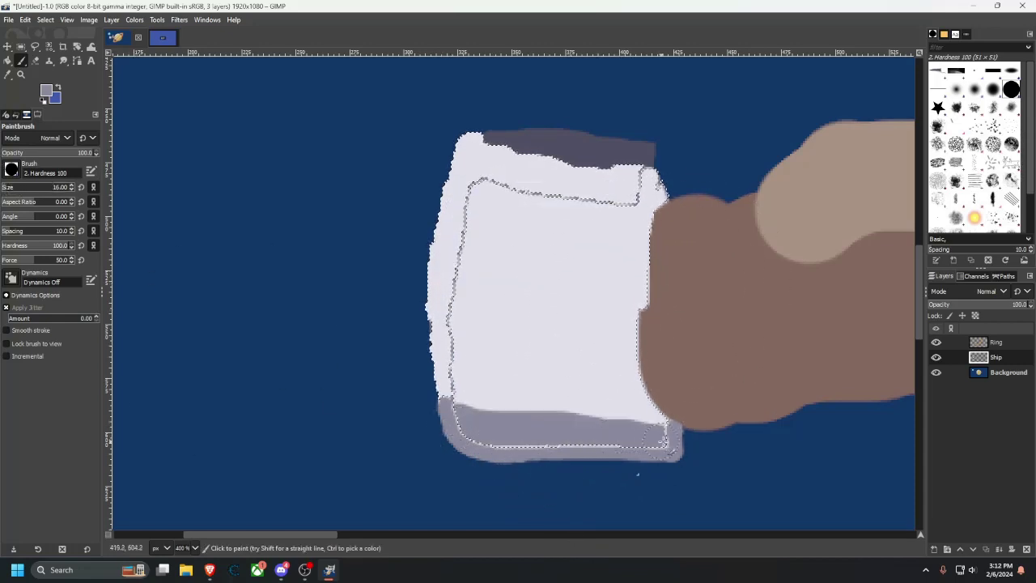
pyautogui.moveTo(489, 446)
pyautogui.mouseDown()
pyautogui.moveTo(653, 395)
pyautogui.moveTo(508, 413)
pyautogui.moveTo(698, 419)
pyautogui.mouseUp()
pyautogui.hotkey('ctrl', 'z')
pyautogui.moveTo(696, 448)
pyautogui.mouseDown()
pyautogui.moveTo(657, 441)
pyautogui.moveTo(659, 186)
pyautogui.moveTo(608, 395)
pyautogui.moveTo(617, 218)
pyautogui.moveTo(584, 406)
pyautogui.moveTo(594, 214)
pyautogui.moveTo(563, 267)
pyautogui.moveTo(544, 394)
pyautogui.moveTo(566, 214)
pyautogui.moveTo(500, 213)
pyautogui.moveTo(485, 197)
pyautogui.moveTo(460, 365)
pyautogui.moveTo(473, 386)
pyautogui.moveTo(511, 390)
pyautogui.moveTo(530, 232)
pyautogui.moveTo(497, 388)
pyautogui.moveTo(480, 349)
pyautogui.moveTo(504, 249)
pyautogui.mouseUp()
pyautogui.moveTo(514, 355)
pyautogui.mouseDown()
pyautogui.moveTo(517, 301)
pyautogui.moveTo(589, 333)
pyautogui.mouseUp()
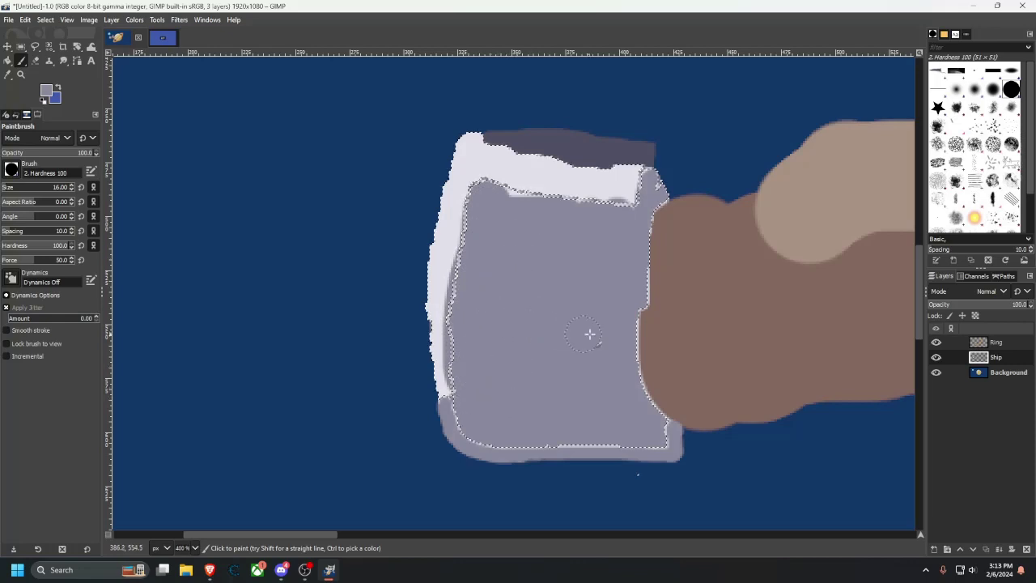
pyautogui.click(22, 48)
pyautogui.click(369, 272)
pyautogui.scroll(2, 482, 342)
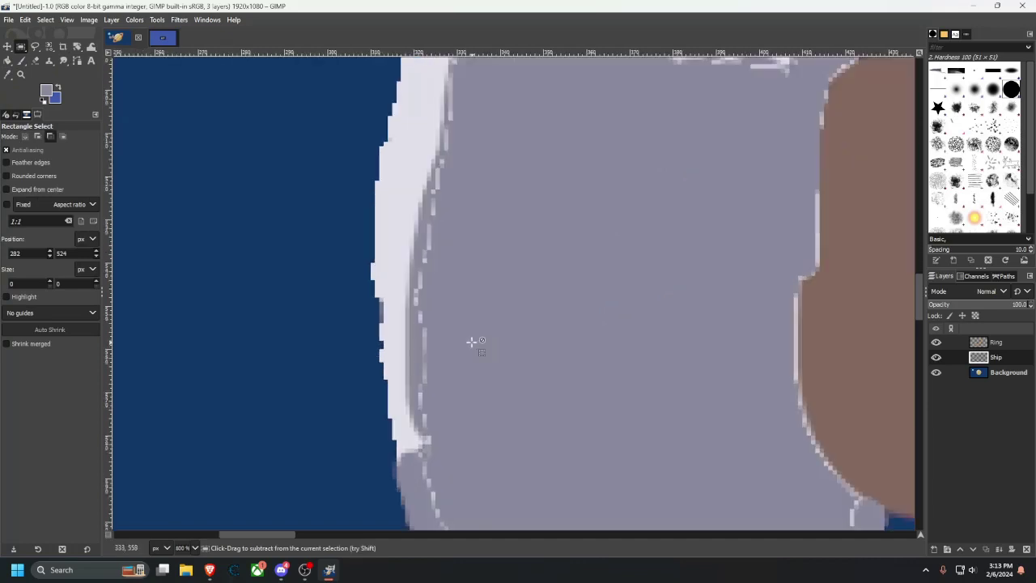
# Sample the rear section's pale rim colour and paint over its ragged inner edge with a size 4 Paintbrush.
pyautogui.click(7, 74)
pyautogui.click(390, 253)
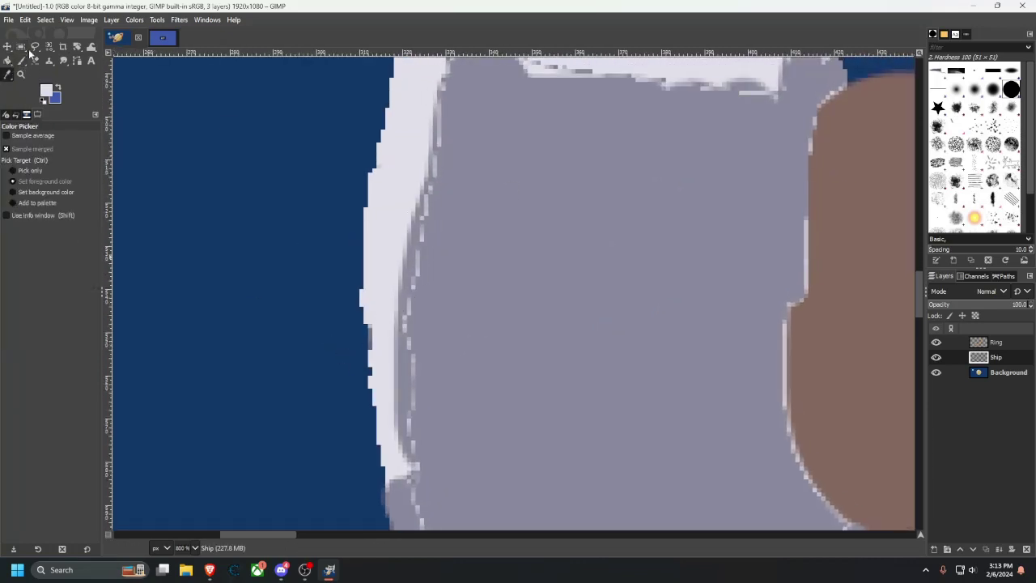
pyautogui.click(22, 61)
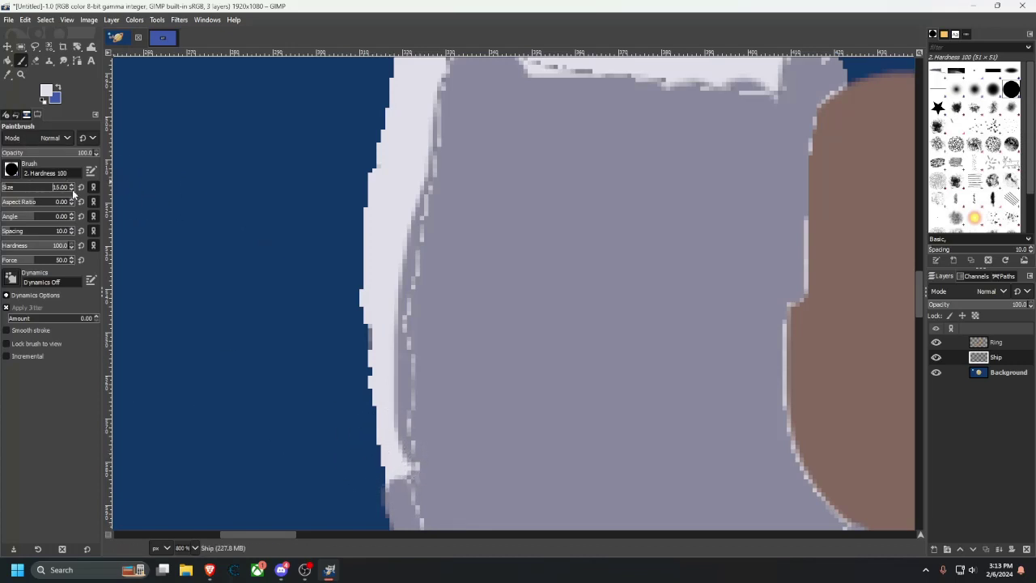
pyautogui.moveTo(405, 467)
pyautogui.mouseDown()
pyautogui.moveTo(397, 264)
pyautogui.moveTo(411, 193)
pyautogui.moveTo(396, 366)
pyautogui.mouseUp()
pyautogui.moveTo(412, 218); pyautogui.dragTo(387, 382)
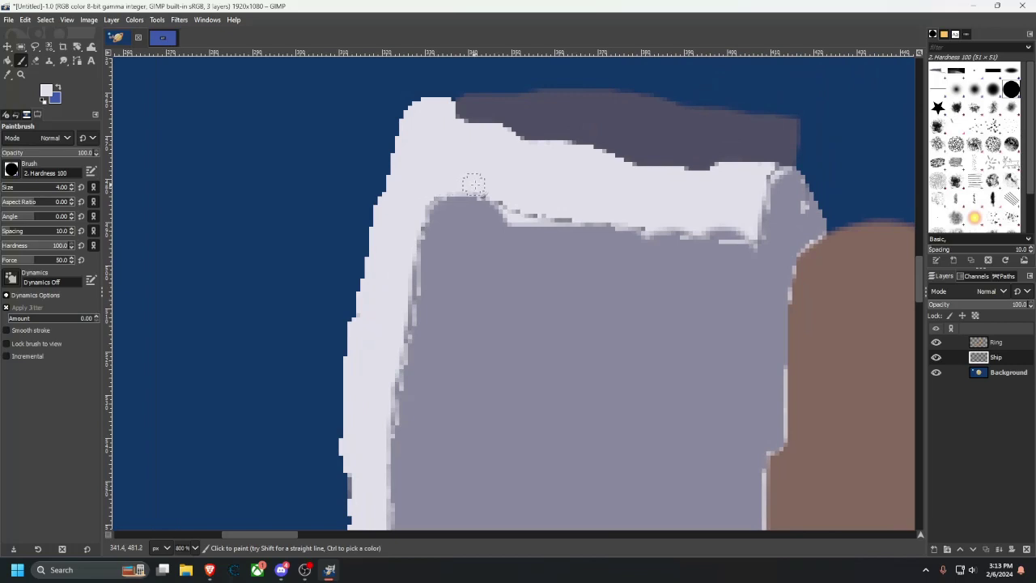
pyautogui.moveTo(473, 184)
pyautogui.mouseDown()
pyautogui.moveTo(537, 218)
pyautogui.moveTo(733, 231)
pyautogui.mouseUp()
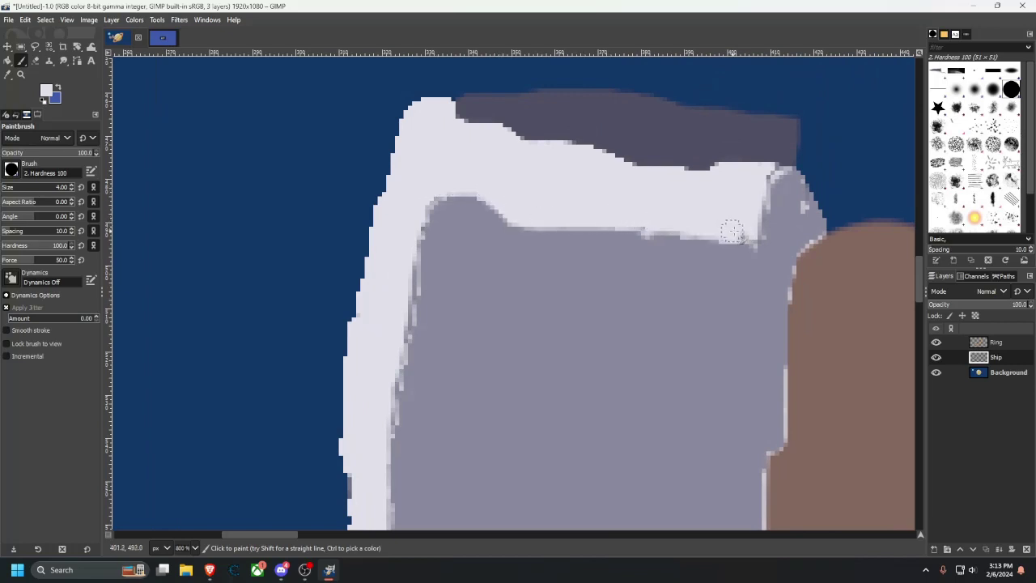
pyautogui.scroll(-3, 742, 232)
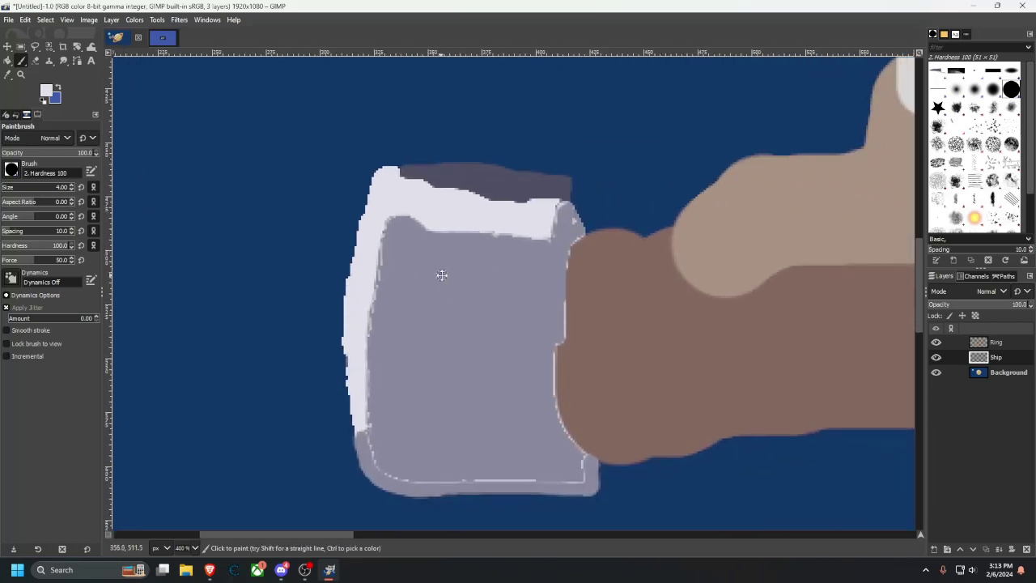
# Sample a dark grey from the reference picture and paint the rear section's lower border near the brown hull with a size 4 Paintbrush.
pyautogui.click(171, 41)
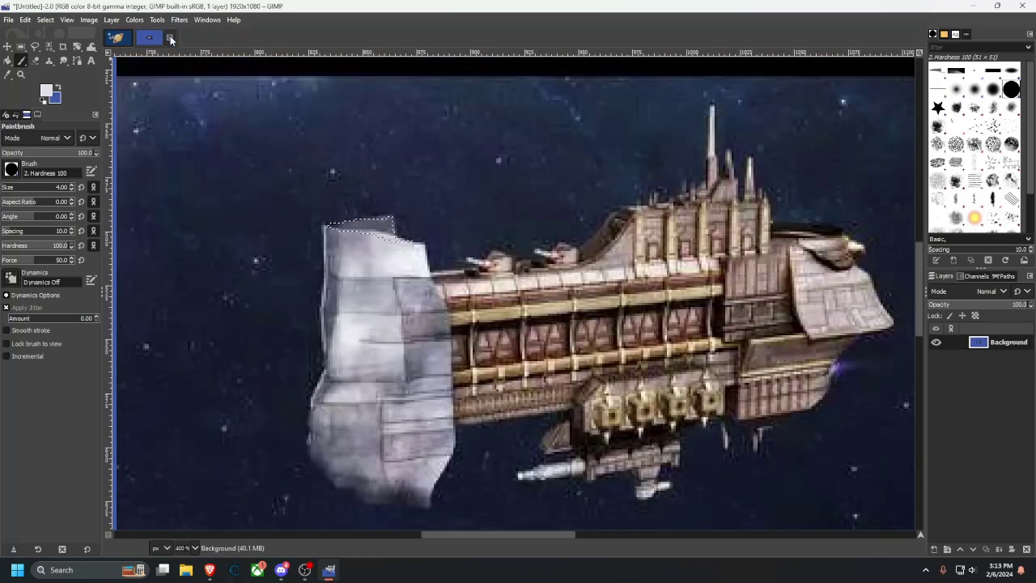
pyautogui.click(8, 73)
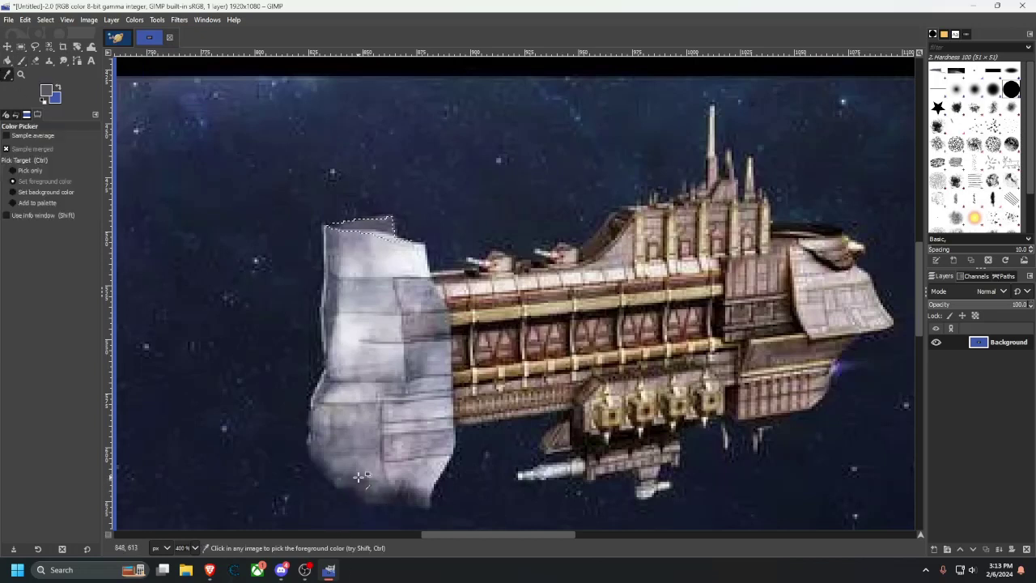
pyautogui.click(118, 39)
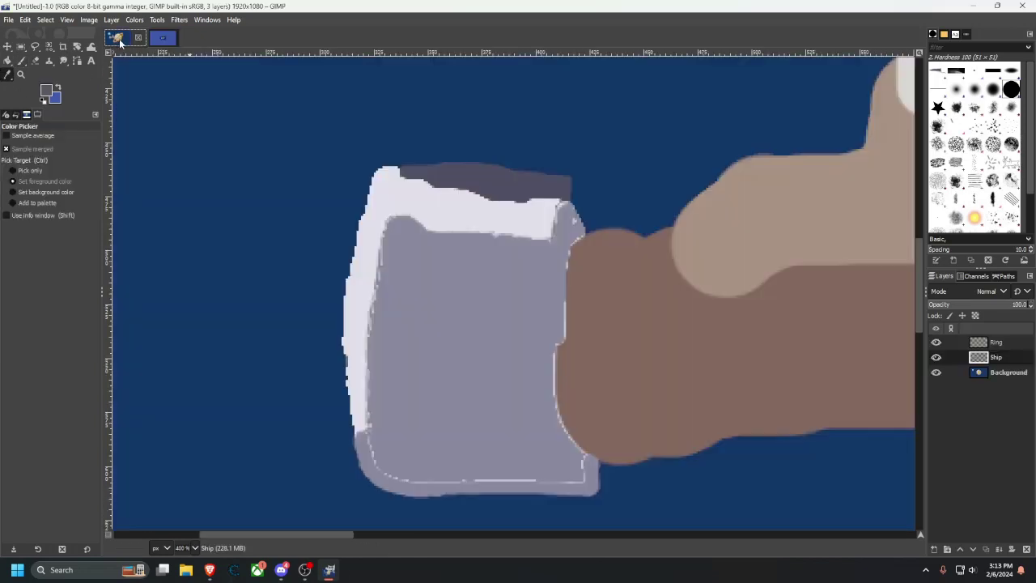
pyautogui.click(22, 62)
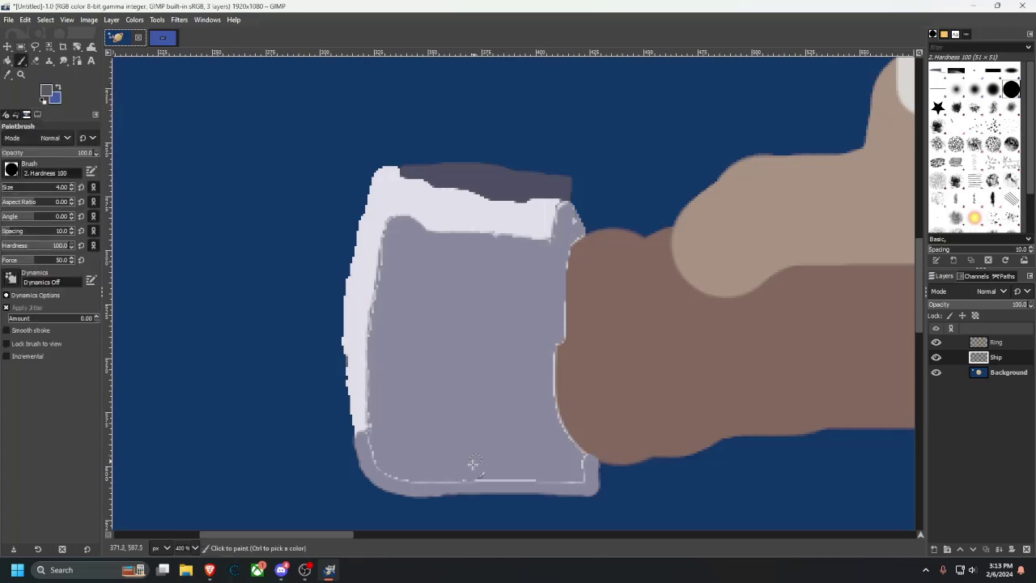
pyautogui.moveTo(547, 473); pyautogui.dragTo(576, 469)
pyautogui.hotkey('ctrl', 'z')
pyautogui.moveTo(594, 269)
pyautogui.mouseDown()
pyautogui.moveTo(590, 248)
pyautogui.moveTo(591, 413)
pyautogui.mouseUp()
pyautogui.scroll(-8, 591, 413)
pyautogui.scroll(2, 571, 412)
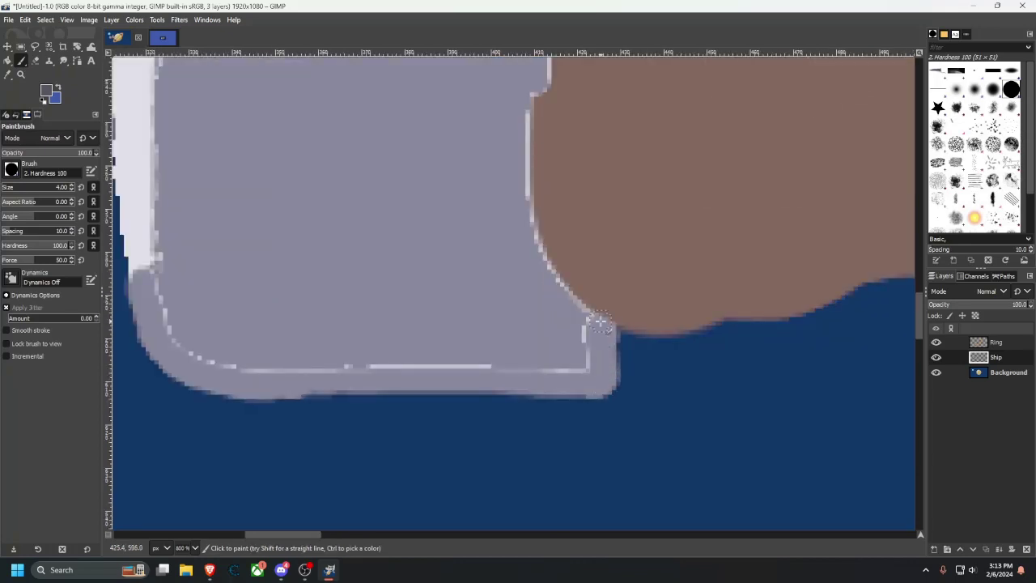
pyautogui.moveTo(600, 322)
pyautogui.mouseDown()
pyautogui.moveTo(603, 380)
pyautogui.moveTo(578, 384)
pyautogui.moveTo(612, 390)
pyautogui.moveTo(611, 331)
pyautogui.moveTo(592, 382)
pyautogui.moveTo(574, 392)
pyautogui.moveTo(603, 390)
pyautogui.moveTo(392, 379)
pyautogui.moveTo(418, 388)
pyautogui.mouseUp()
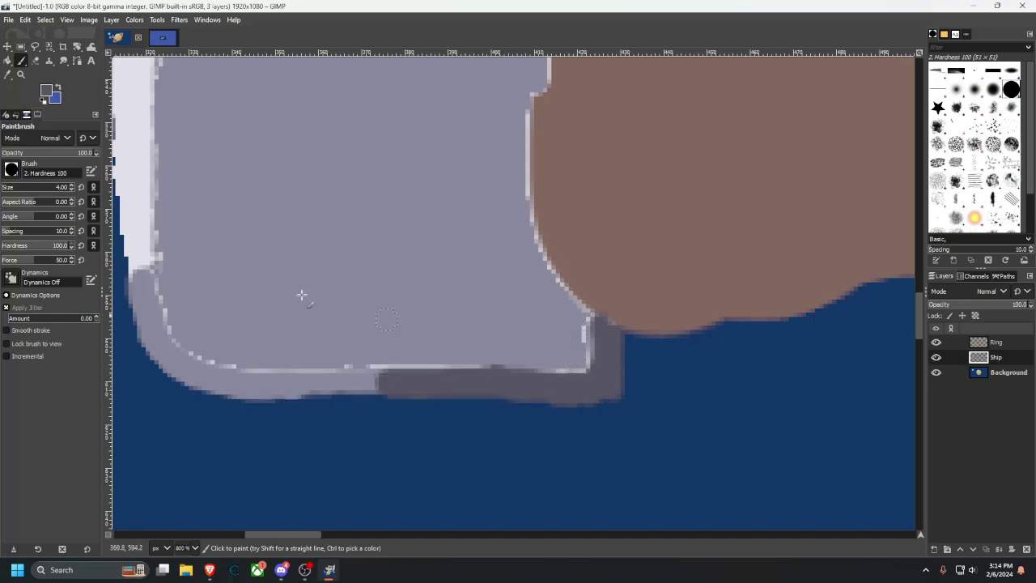
# Switch to the Airbrush at size 30, try dark grey shading on the rear panel's lower half, and undo the unwanted strokes.
pyautogui.click(8, 74)
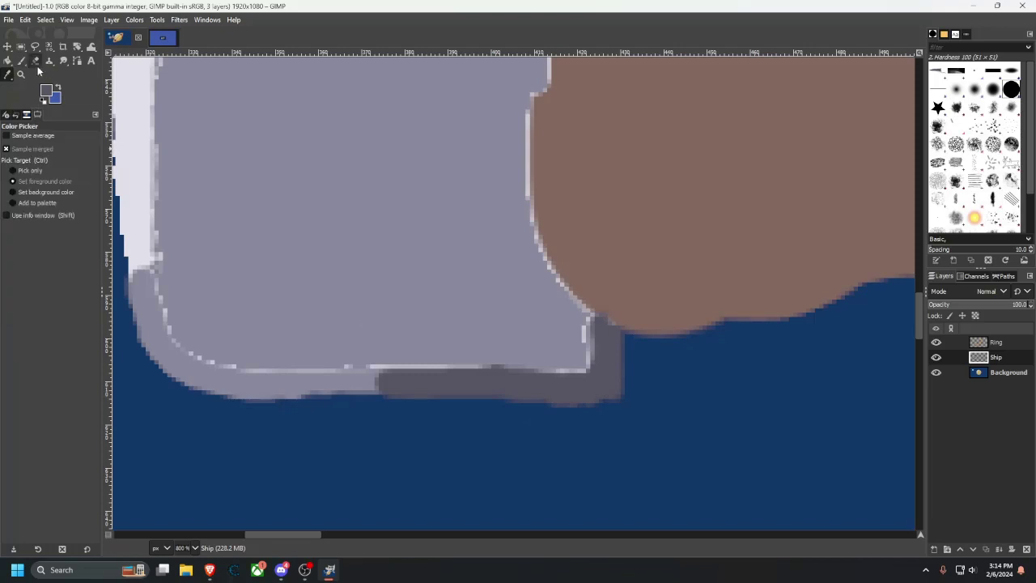
pyautogui.click(24, 61)
pyautogui.click(28, 66)
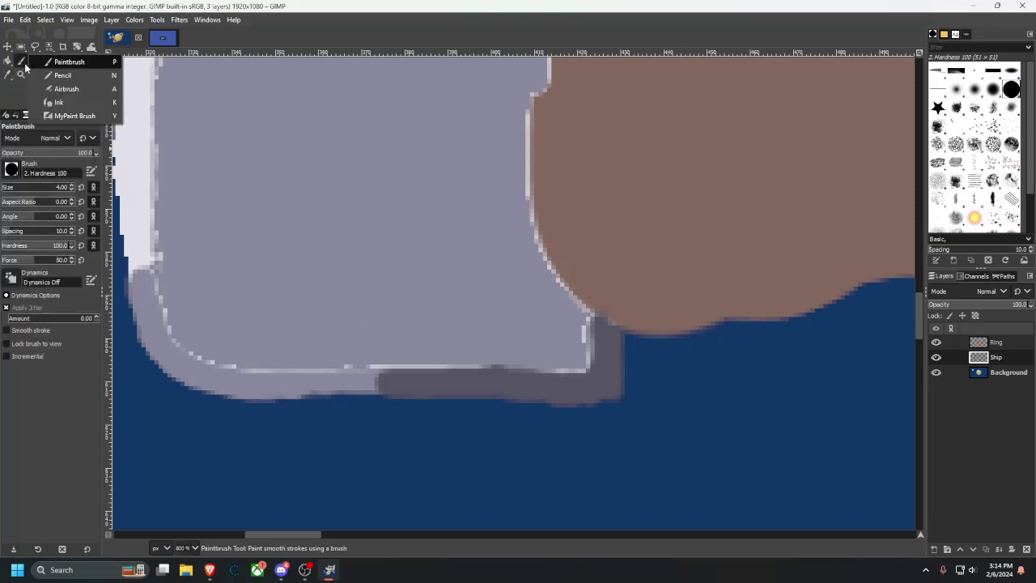
pyautogui.click(70, 92)
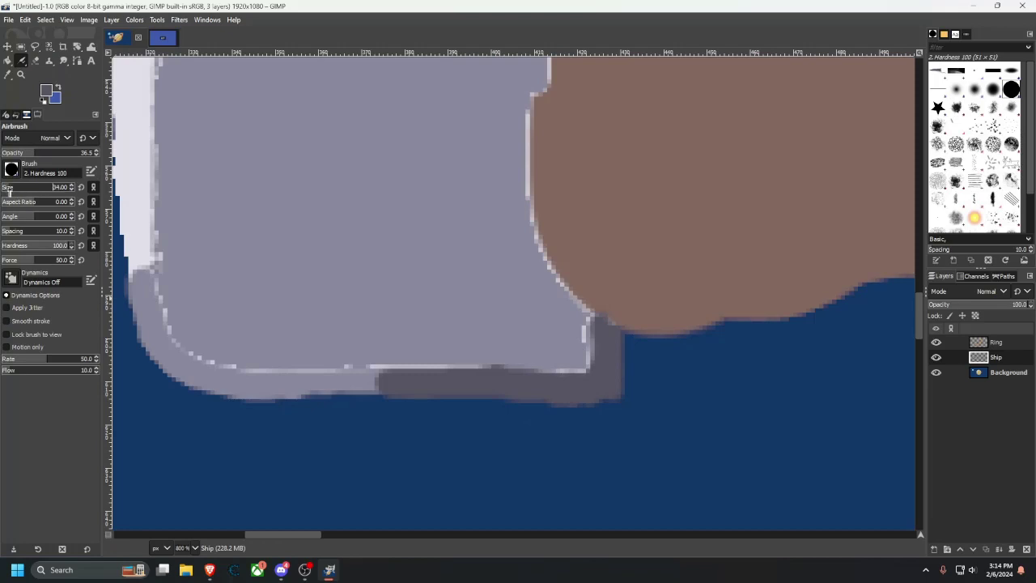
pyautogui.moveTo(10, 192); pyautogui.dragTo(9, 192)
pyautogui.moveTo(553, 338)
pyautogui.mouseDown()
pyautogui.moveTo(455, 335)
pyautogui.moveTo(389, 313)
pyautogui.moveTo(343, 327)
pyautogui.moveTo(467, 191)
pyautogui.mouseUp()
pyautogui.keyDown('ctrl'); pyautogui.scroll(-2, 461, 243); pyautogui.keyUp('ctrl')
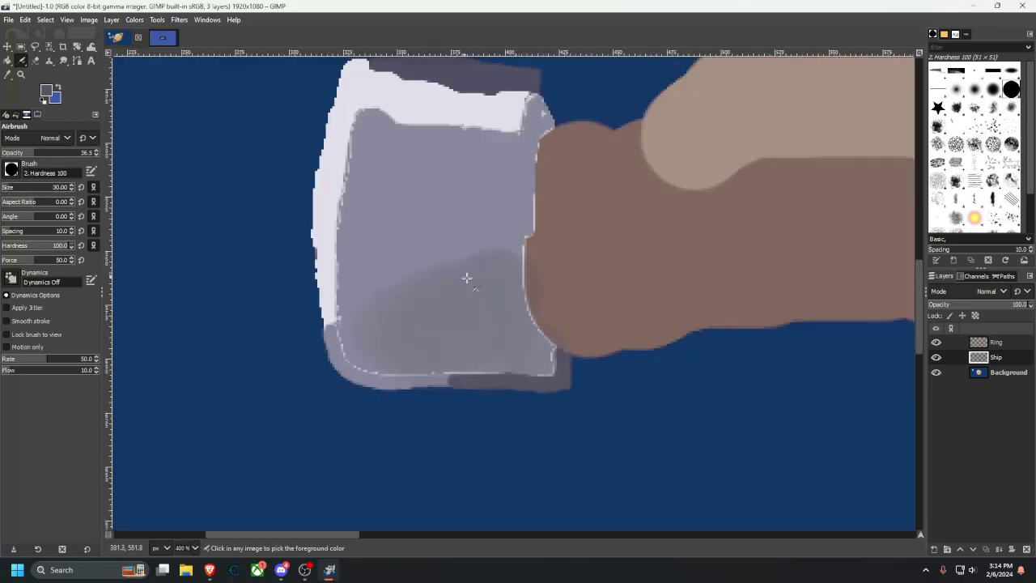
pyautogui.moveTo(391, 302)
pyautogui.mouseDown()
pyautogui.moveTo(532, 210)
pyautogui.moveTo(386, 299)
pyautogui.mouseUp()
pyautogui.hotkey('ctrl', 'z')
pyautogui.hotkey('ctrl', 'z')
pyautogui.moveTo(541, 364)
pyautogui.mouseDown()
pyautogui.moveTo(529, 318)
pyautogui.moveTo(358, 307)
pyautogui.moveTo(433, 263)
pyautogui.moveTo(562, 262)
pyautogui.mouseUp()
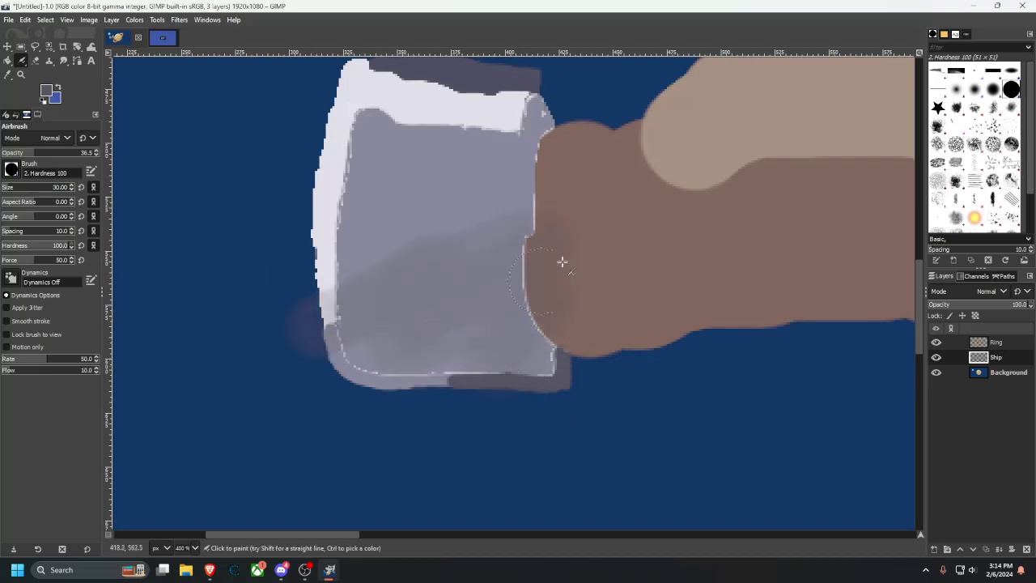
pyautogui.hotkey('ctrl', 'z')
# Airbrush dark grey shading diagonally across the rear panel's lower half and up its edge beside the brown hull.
pyautogui.moveTo(536, 352)
pyautogui.mouseDown()
pyautogui.moveTo(493, 336)
pyautogui.moveTo(483, 313)
pyautogui.moveTo(400, 354)
pyautogui.moveTo(473, 357)
pyautogui.mouseUp()
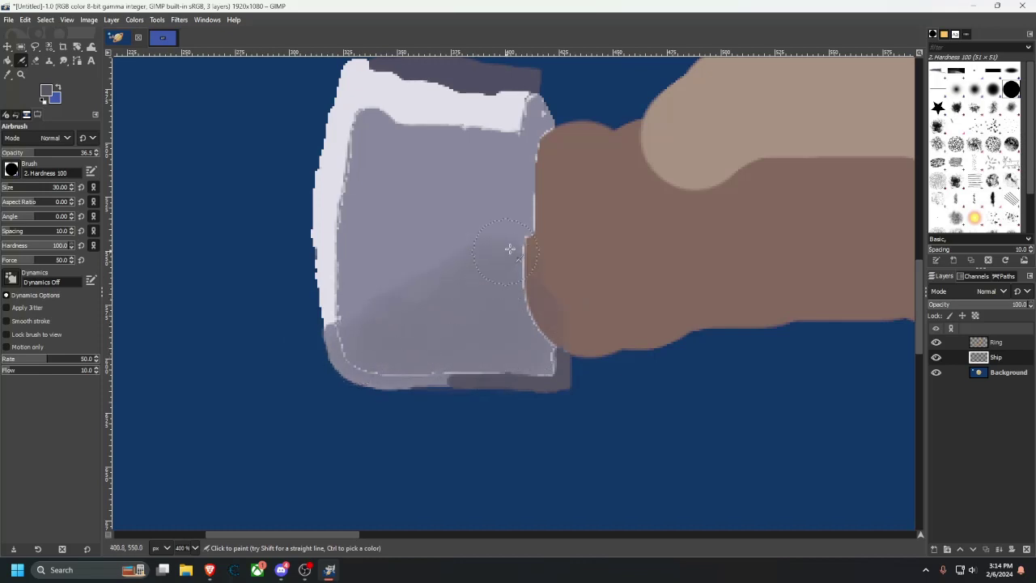
pyautogui.moveTo(421, 285); pyautogui.dragTo(401, 290)
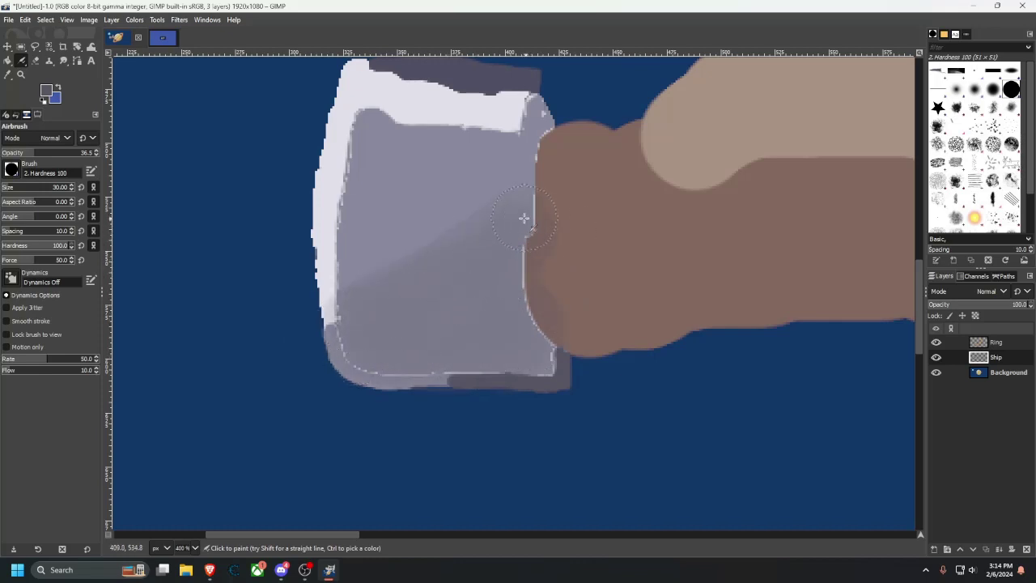
pyautogui.moveTo(525, 218); pyautogui.dragTo(526, 129)
pyautogui.scroll(-3, 655, 284)
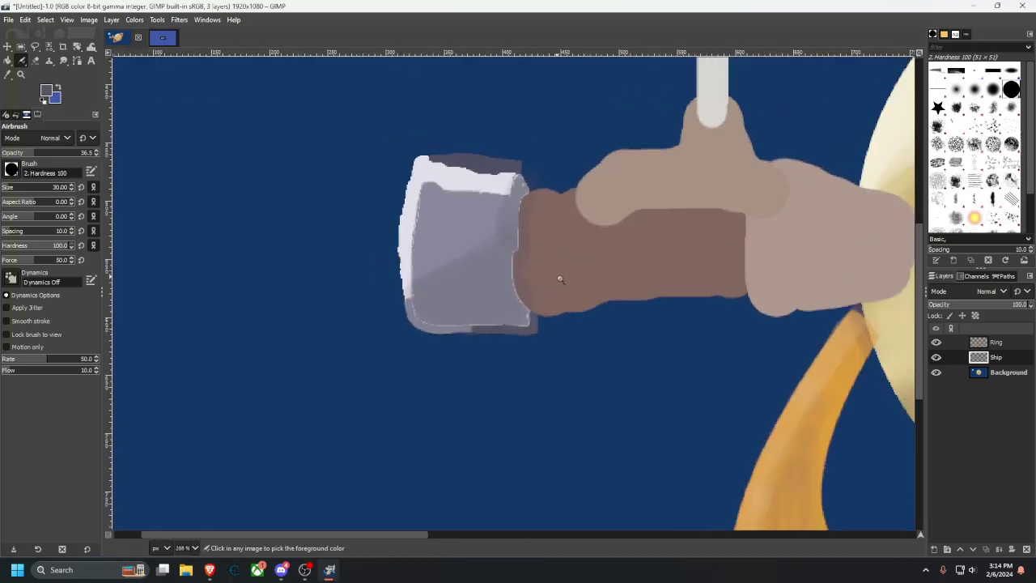
pyautogui.scroll(-1, 560, 279)
pyautogui.scroll(3, 486, 287)
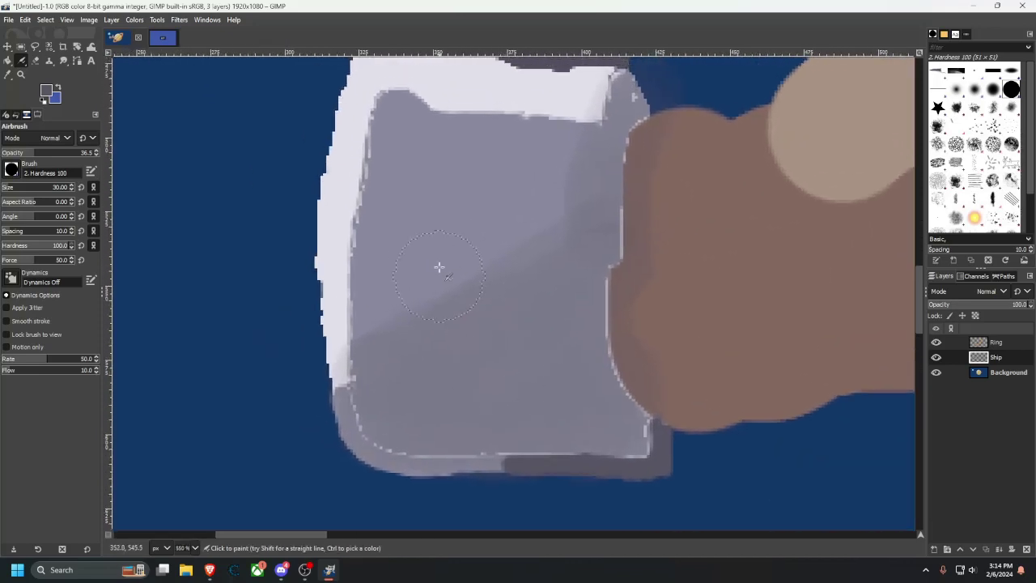
pyautogui.moveTo(440, 267); pyautogui.dragTo(483, 357)
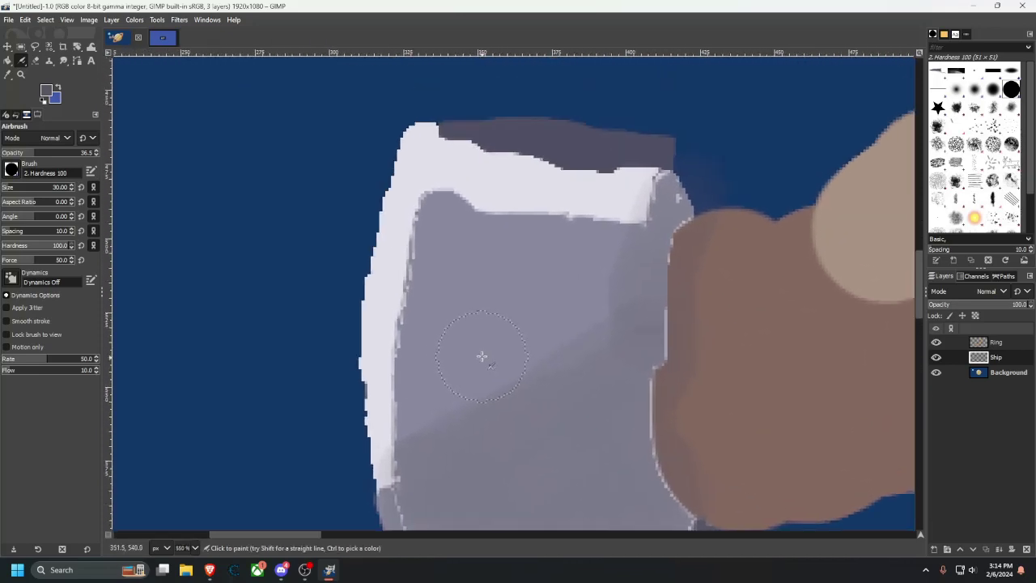
# Sample the pale rim colour and draw a near-vertical seam from the rear panel's upper rim to its lower border with a size 1 Paintbrush.
pyautogui.click(9, 73)
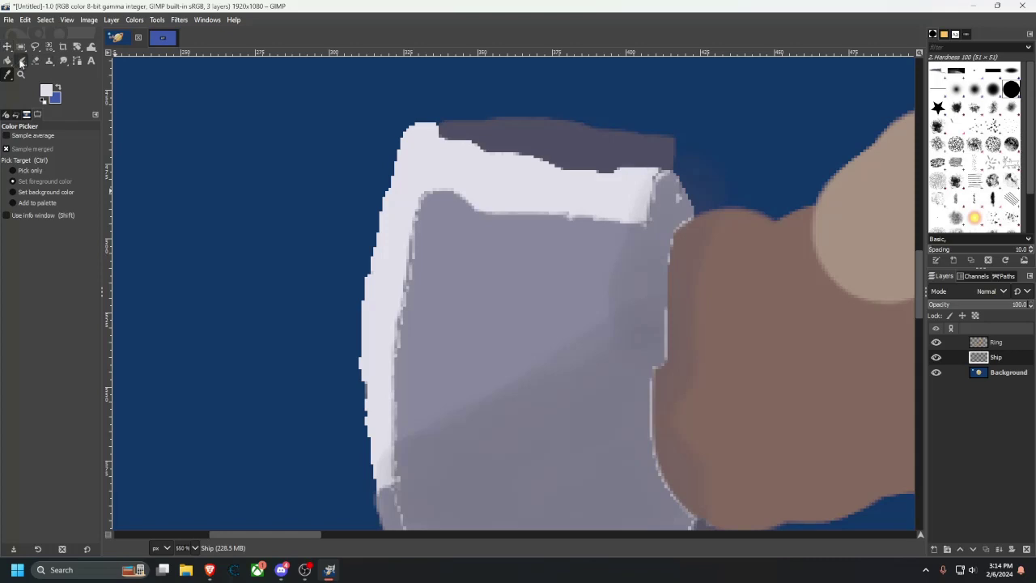
pyautogui.moveTo(21, 61)
pyautogui.mouseDown()
pyautogui.moveTo(44, 86)
pyautogui.moveTo(55, 62)
pyautogui.mouseUp()
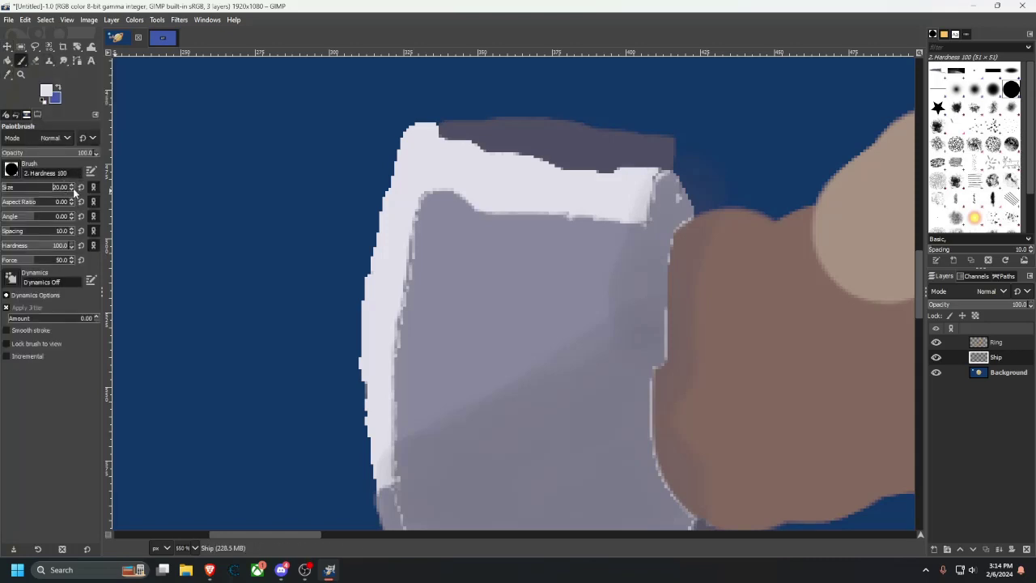
pyautogui.scroll(-4, 75, 192)
pyautogui.scroll(-1, 71, 191)
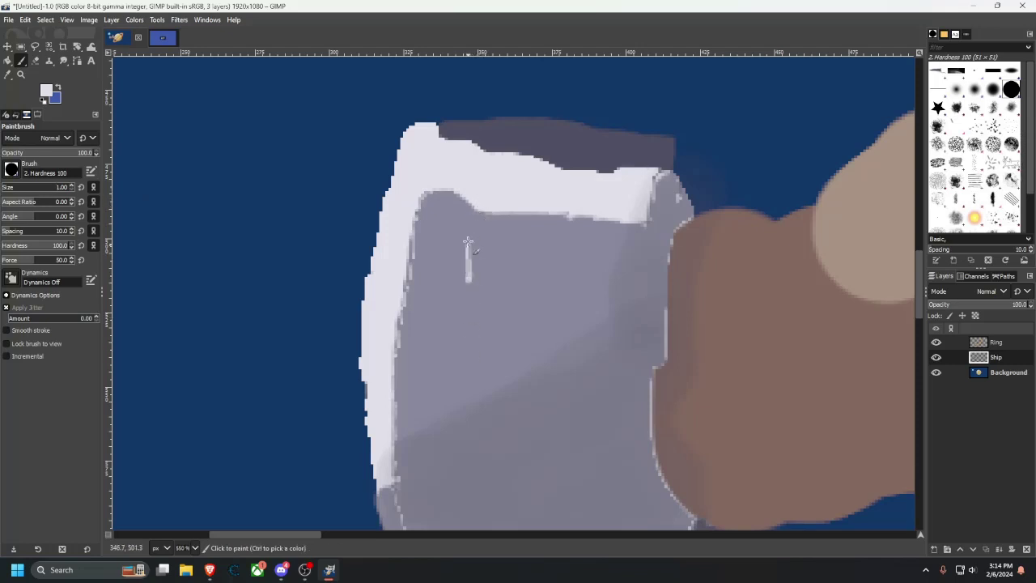
pyautogui.keyDown('shift'); pyautogui.click(478, 196); pyautogui.keyUp('shift')
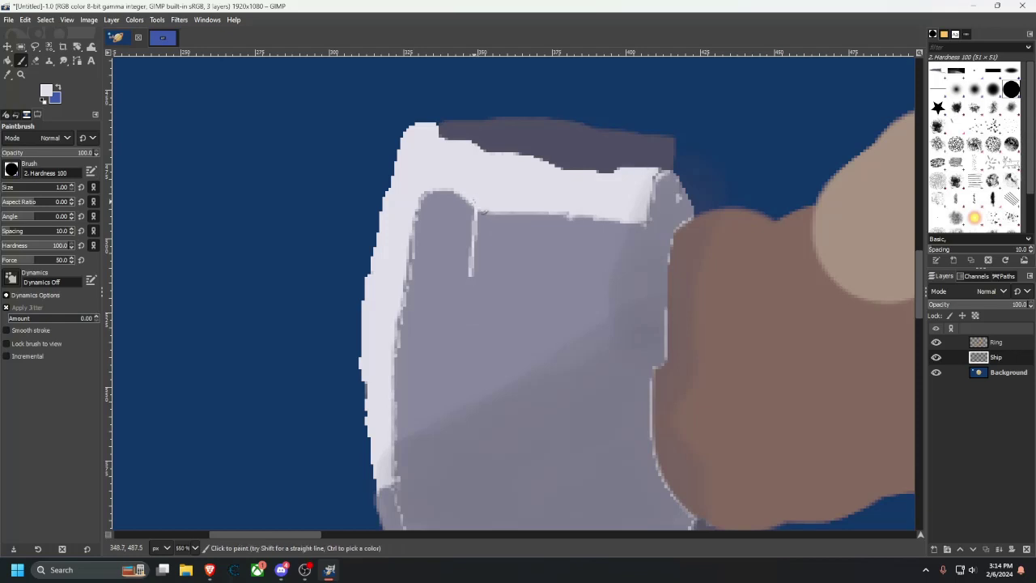
pyautogui.scroll(-4, 477, 337)
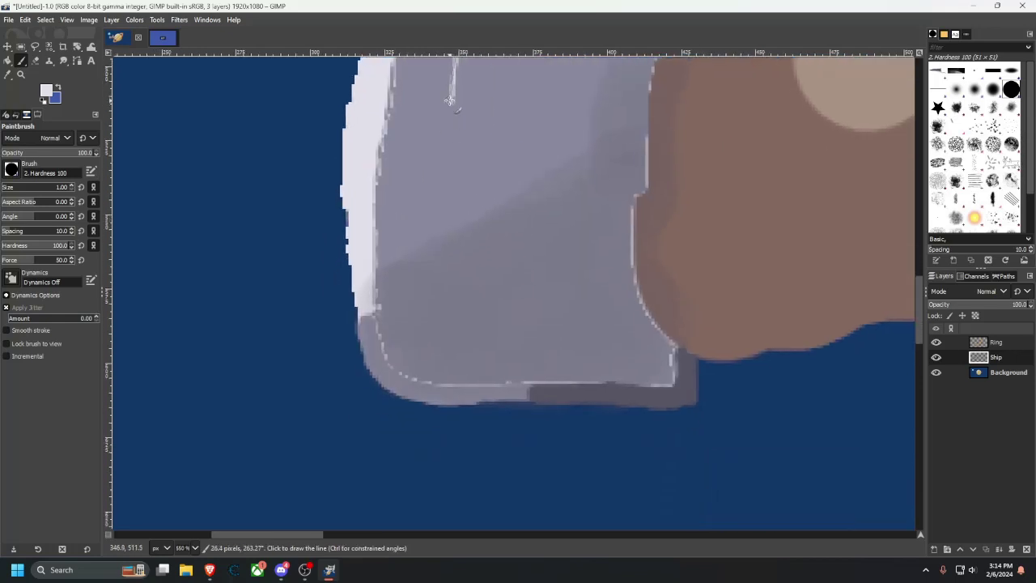
pyautogui.keyDown('shift'); pyautogui.click(449, 100); pyautogui.keyUp('shift')
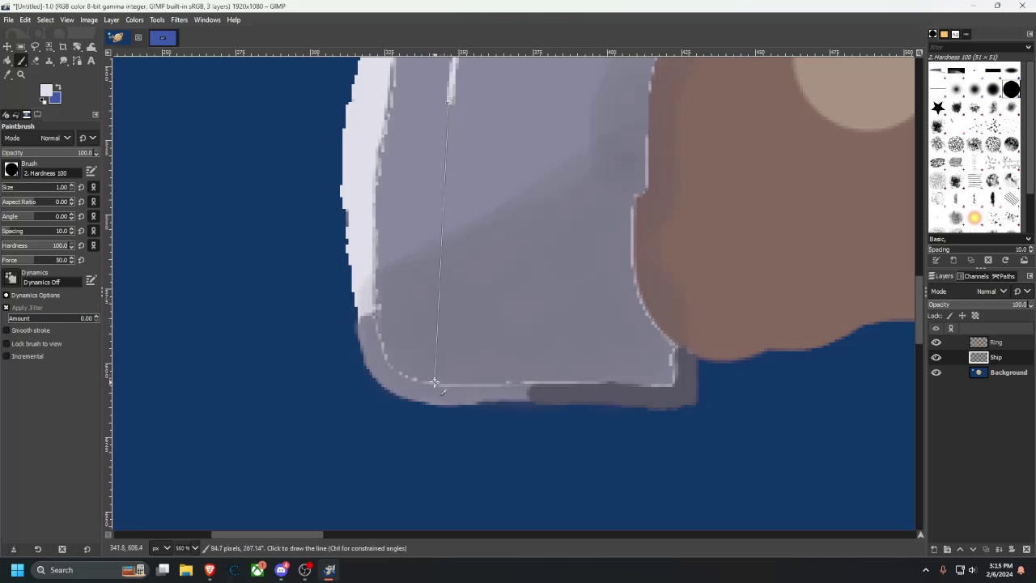
pyautogui.keyDown('shift'); pyautogui.click(434, 383); pyautogui.keyUp('shift')
# Draw a short pale horizontal line on each side of the vertical seam, and undo a trial diagonal up to the rim.
pyautogui.scroll(3, 493, 236)
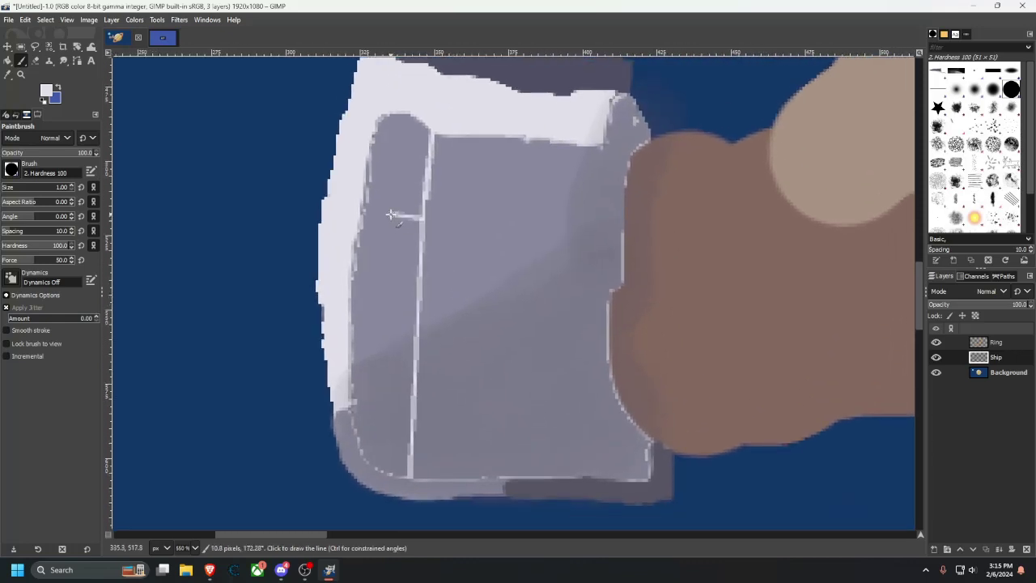
pyautogui.keyDown('shift'); pyautogui.click(391, 214); pyautogui.keyUp('shift')
pyautogui.click(420, 254)
pyautogui.keyDown('shift'); pyautogui.click(436, 254); pyautogui.keyUp('shift')
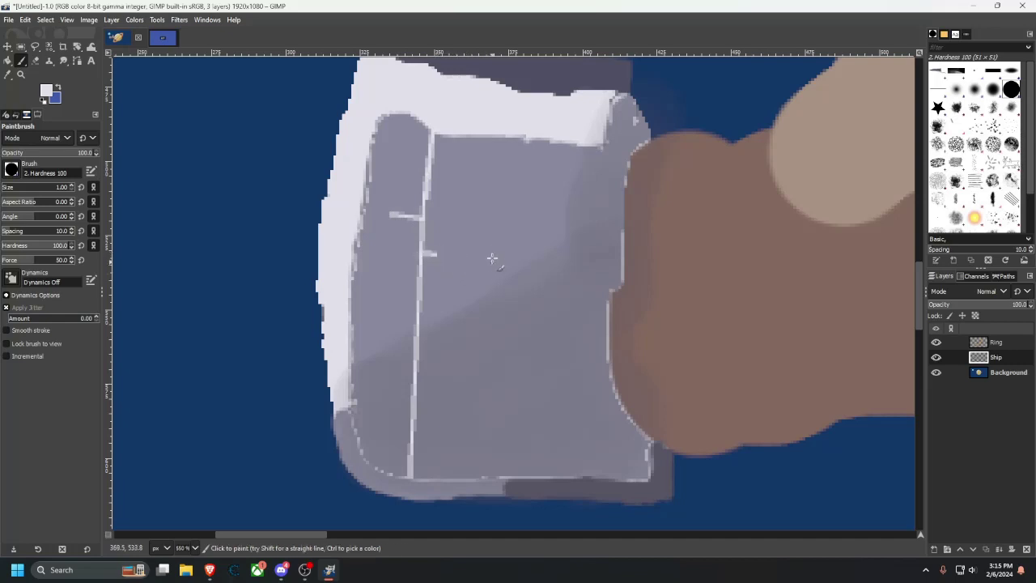
pyautogui.keyDown('shift'); pyautogui.click(488, 139); pyautogui.keyUp('shift')
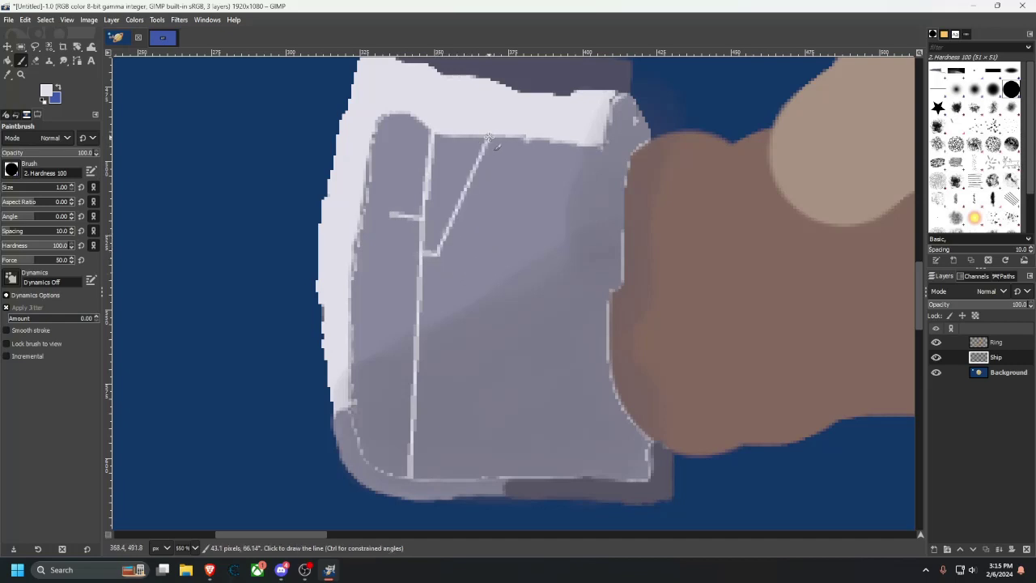
pyautogui.hotkey('ctrl', 'z')
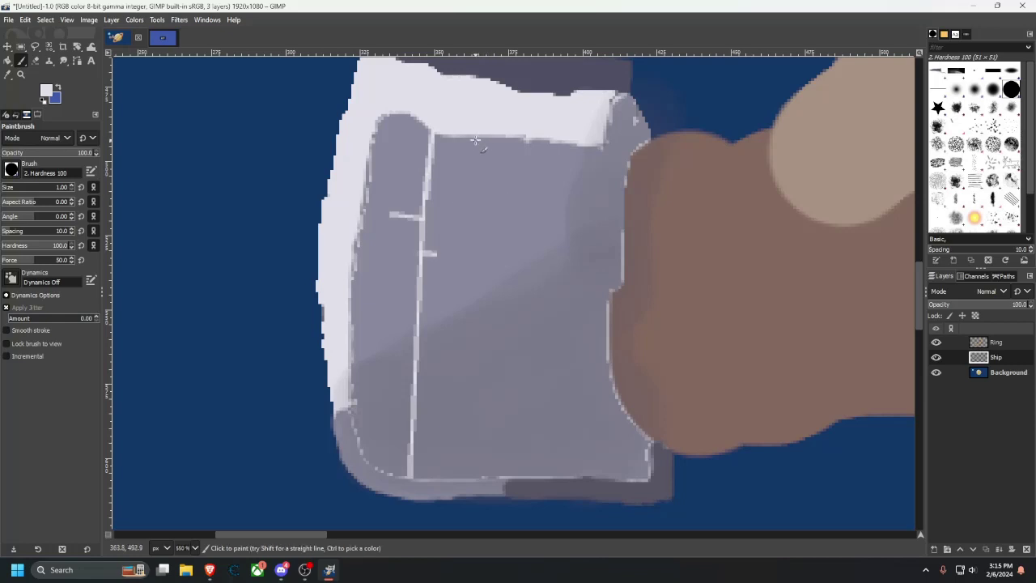
# Draw a second pale near-vertical seam from the rear panel's upper rim to its lower border, just toward the hull from the first.
pyautogui.click(478, 137)
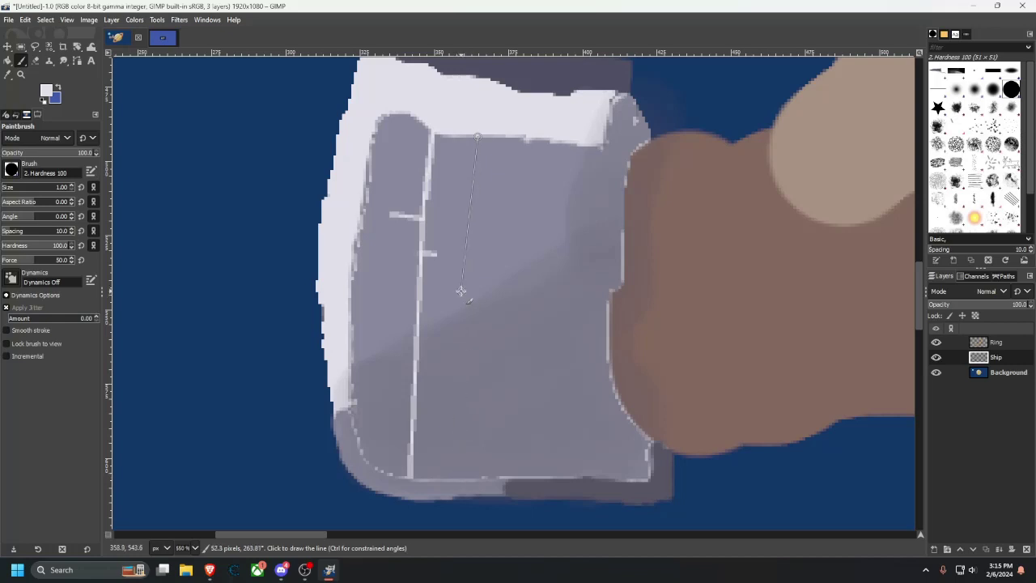
pyautogui.keyDown('shift'); pyautogui.click(465, 251); pyautogui.keyUp('shift')
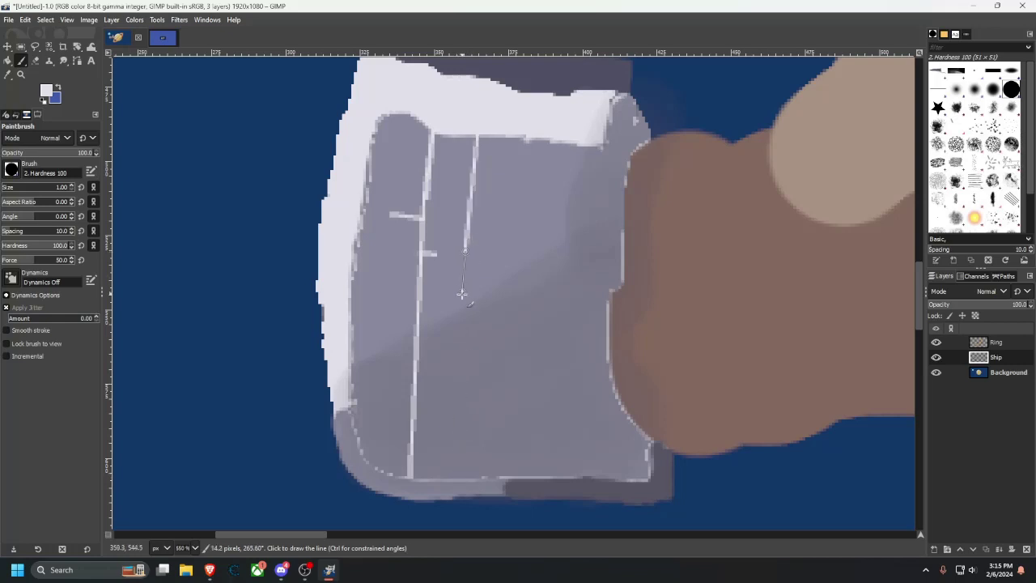
pyautogui.keyDown('shift'); pyautogui.click(461, 303); pyautogui.keyUp('shift')
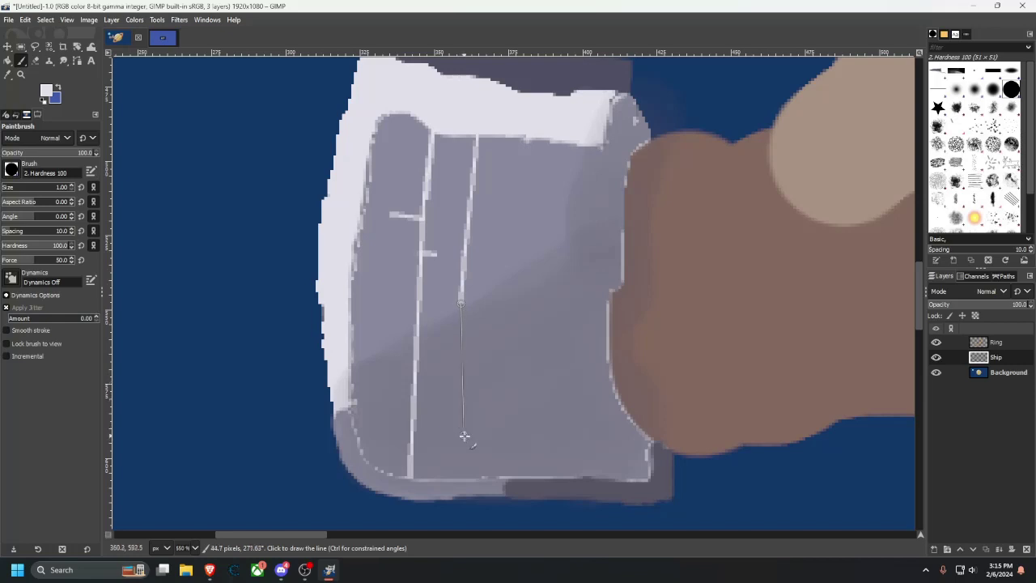
pyautogui.keyDown('shift'); pyautogui.click(460, 366); pyautogui.keyUp('shift')
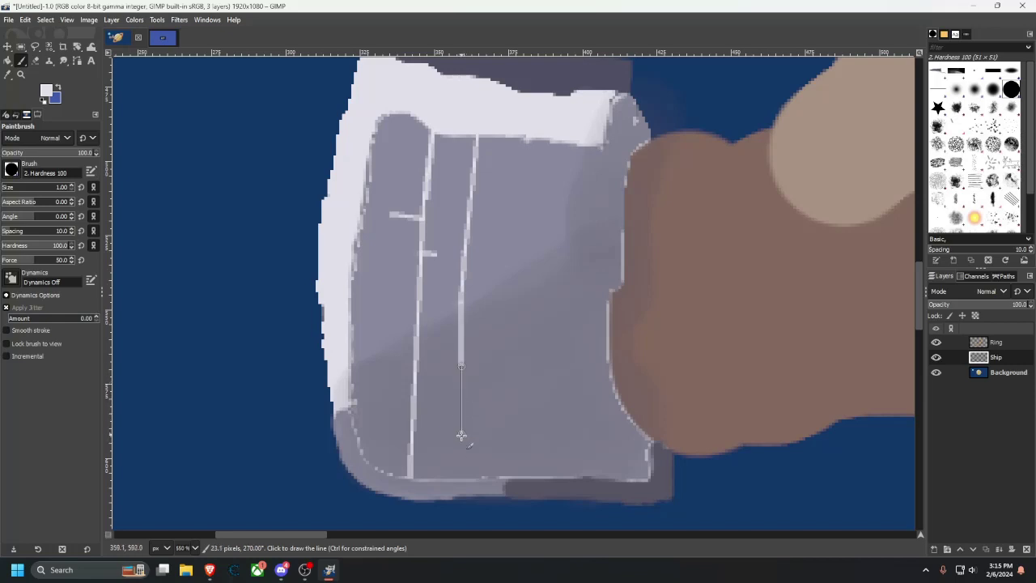
pyautogui.keyDown('shift'); pyautogui.click(459, 481); pyautogui.keyUp('shift')
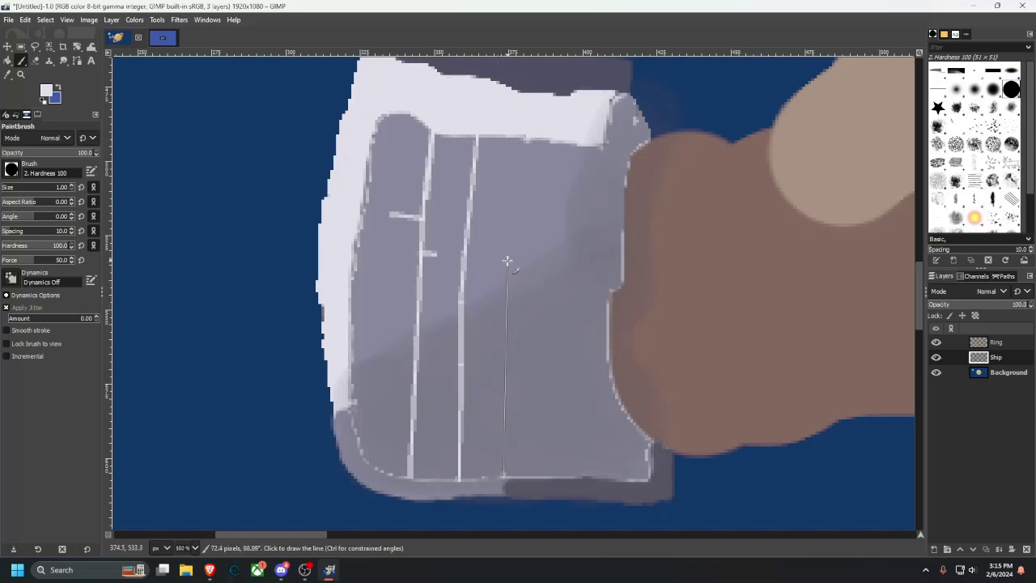
# Draw a third pale seam from the lower border to the upper rim, bending toward the hull above mid-height.
pyautogui.keyDown('shift'); pyautogui.click(489, 306); pyautogui.keyUp('shift')
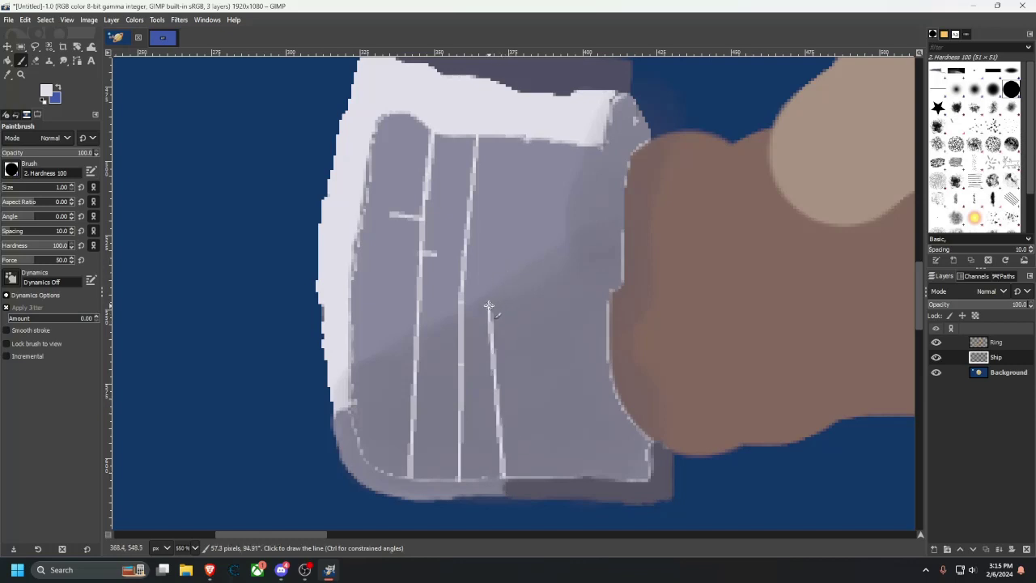
pyautogui.keyDown('shift'); pyautogui.click(497, 253); pyautogui.keyUp('shift')
pyautogui.keyDown('shift'); pyautogui.click(521, 211); pyautogui.keyUp('shift')
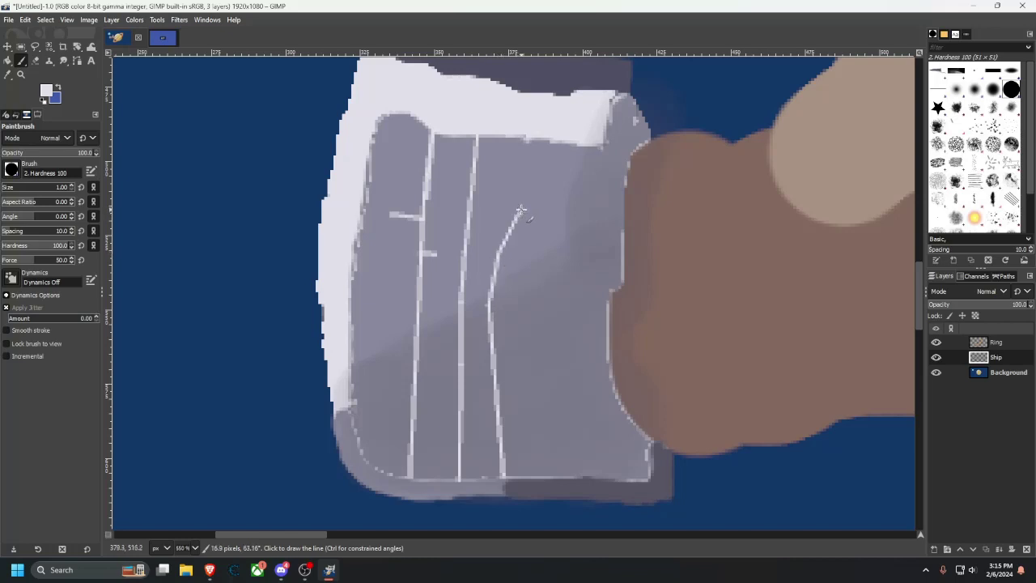
pyautogui.keyDown('shift'); pyautogui.click(539, 139); pyautogui.keyUp('shift')
# Draw a fourth pale seam beside the third, following its bend from the upper rim to the lower border in straight segments.
pyautogui.click(582, 144)
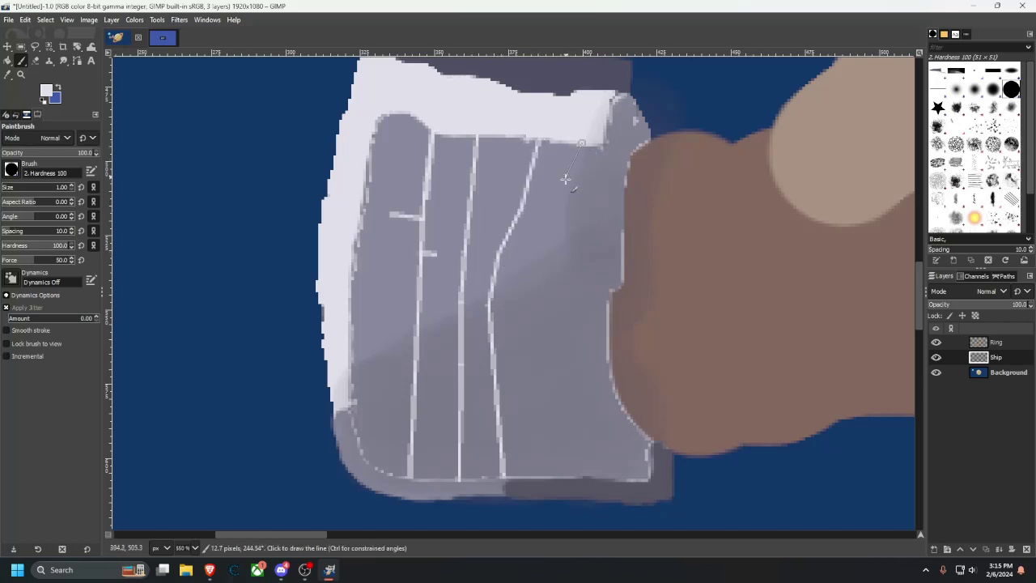
pyautogui.keyDown('shift'); pyautogui.click(555, 211); pyautogui.keyUp('shift')
pyautogui.keyDown('shift'); pyautogui.click(539, 247); pyautogui.keyUp('shift')
pyautogui.keyDown('shift'); pyautogui.click(532, 285); pyautogui.keyUp('shift')
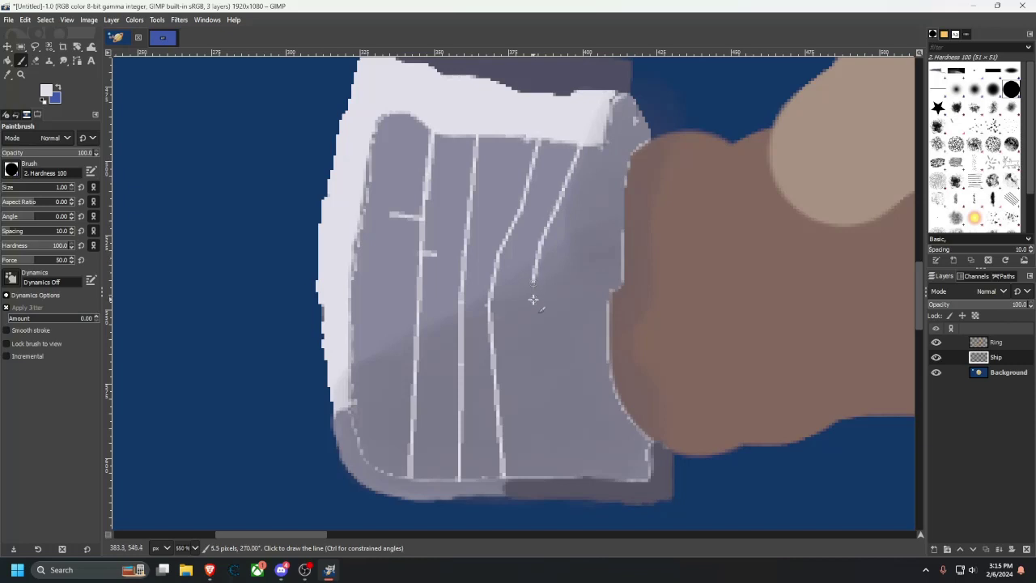
pyautogui.keyDown('shift'); pyautogui.click(531, 328); pyautogui.keyUp('shift')
pyautogui.keyDown('shift'); pyautogui.click(535, 361); pyautogui.keyUp('shift')
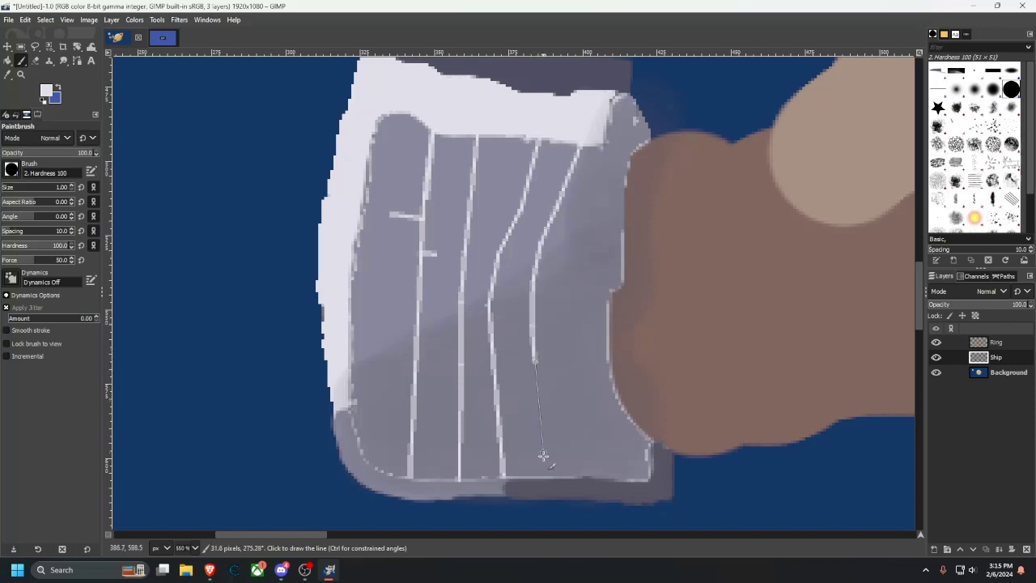
pyautogui.keyDown('shift'); pyautogui.click(545, 479); pyautogui.keyUp('shift')
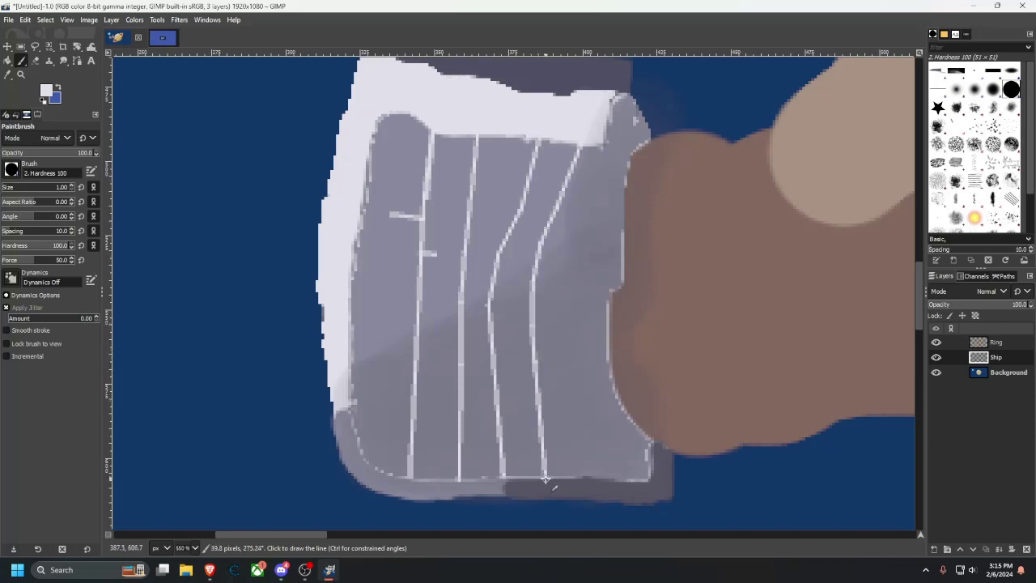
# Draw a fifth pale seam nearest the brown hull, from the lower border up to the hull-side end of the upper rim.
pyautogui.click(605, 478)
pyautogui.keyDown('shift'); pyautogui.click(576, 346); pyautogui.keyUp('shift')
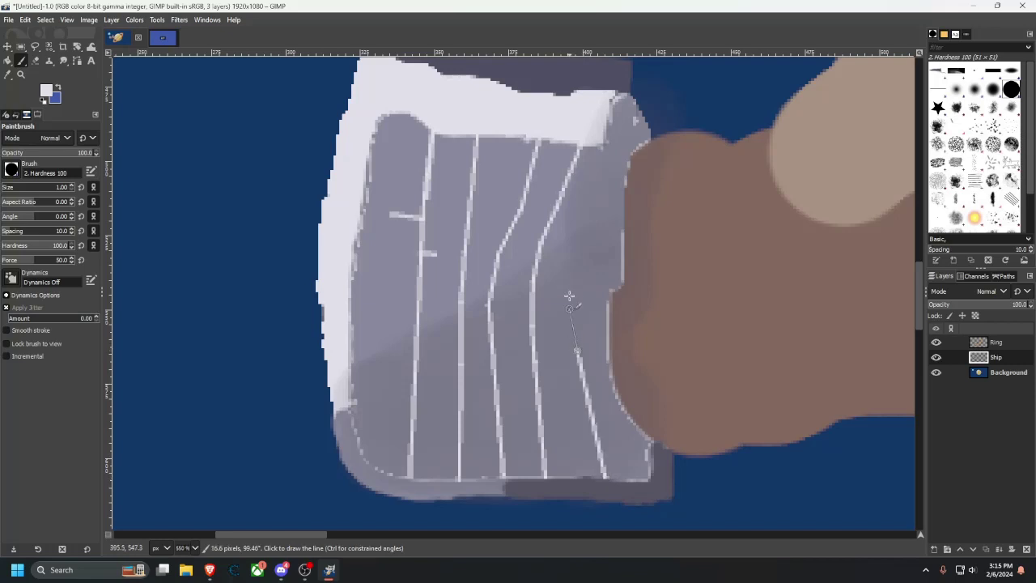
pyautogui.keyDown('shift'); pyautogui.click(569, 267); pyautogui.keyUp('shift')
pyautogui.keyDown('shift'); pyautogui.click(578, 202); pyautogui.keyUp('shift')
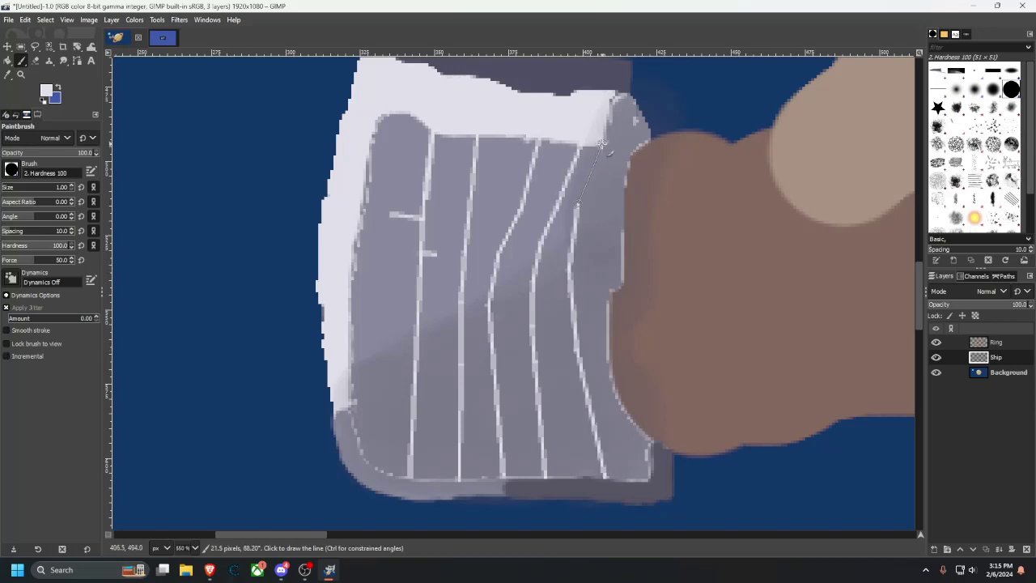
pyautogui.keyDown('shift'); pyautogui.click(602, 144); pyautogui.keyUp('shift')
# Examine the reference ship's rear plating and compare it with the seams on the painted rear panel.
pyautogui.scroll(-2, 636, 239)
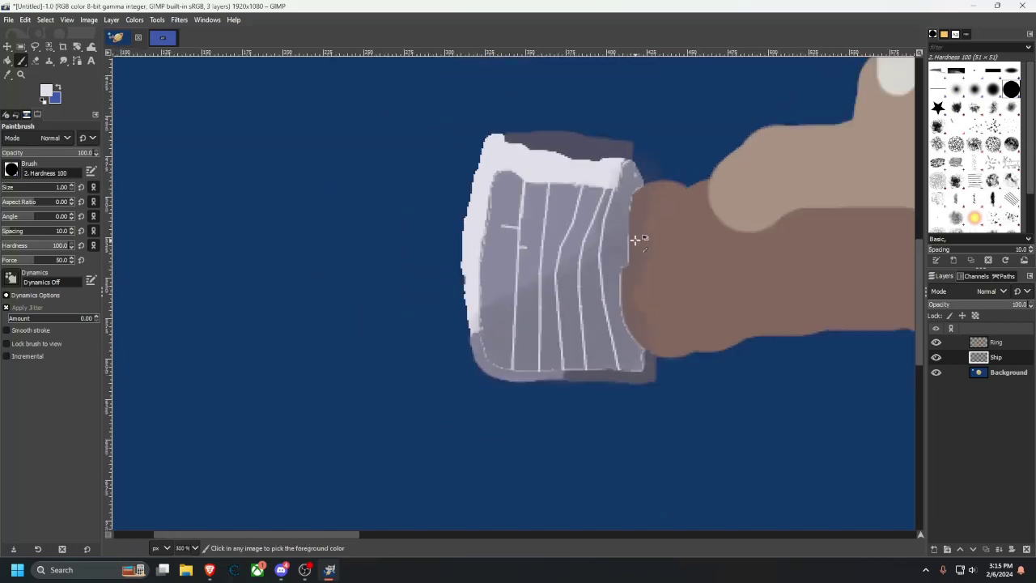
pyautogui.scroll(-2, 553, 300)
pyautogui.scroll(3, 553, 301)
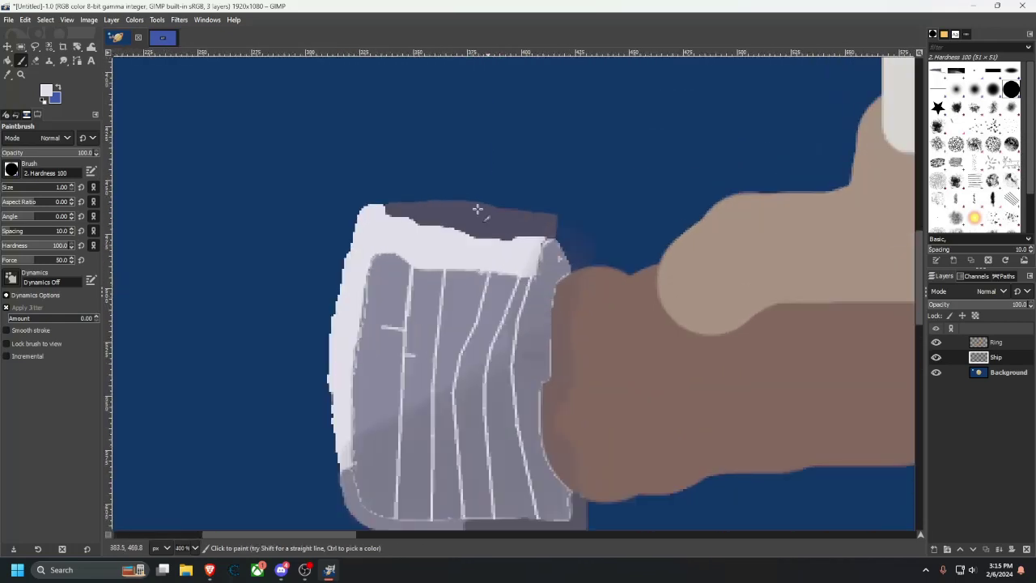
pyautogui.click(163, 37)
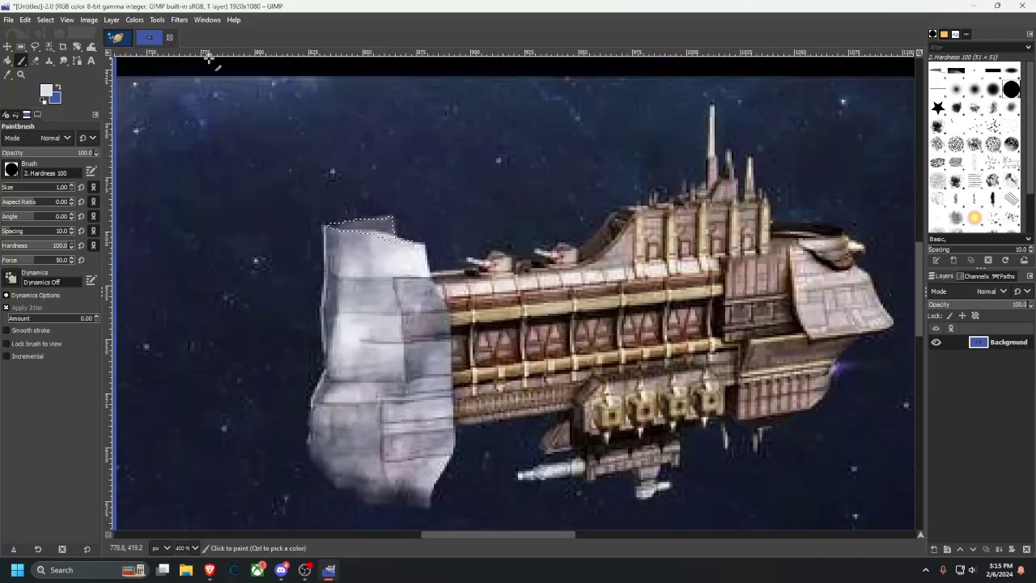
pyautogui.click(117, 37)
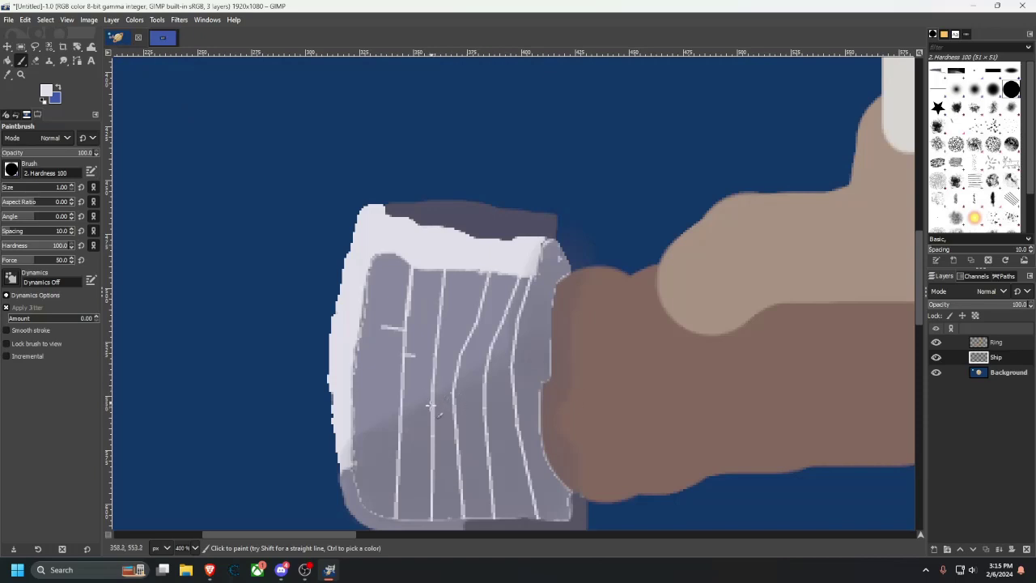
pyautogui.press('ctrl')
pyautogui.press('ctrl')
pyautogui.scroll(6, 429, 416)
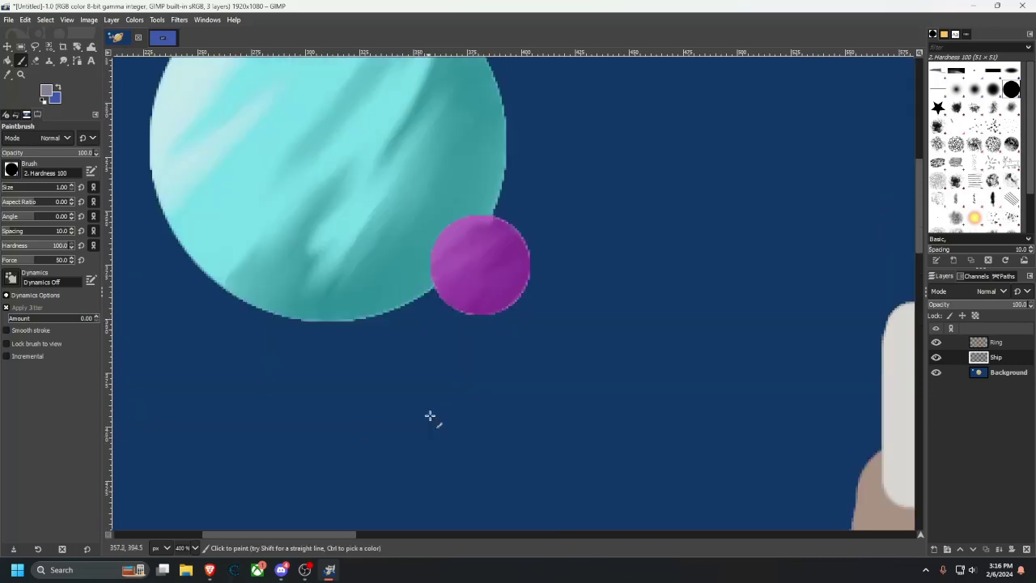
pyautogui.scroll(-6, 424, 401)
pyautogui.hscroll(-6, 437, 393)
pyautogui.scroll(-2, 570, 401)
pyautogui.moveTo(571, 401); pyautogui.dragTo(261, 428)
pyautogui.press('ctrl')
pyautogui.scroll(3, 601, 310)
pyautogui.scroll(-3, 569, 351)
pyautogui.scroll(2, 570, 350)
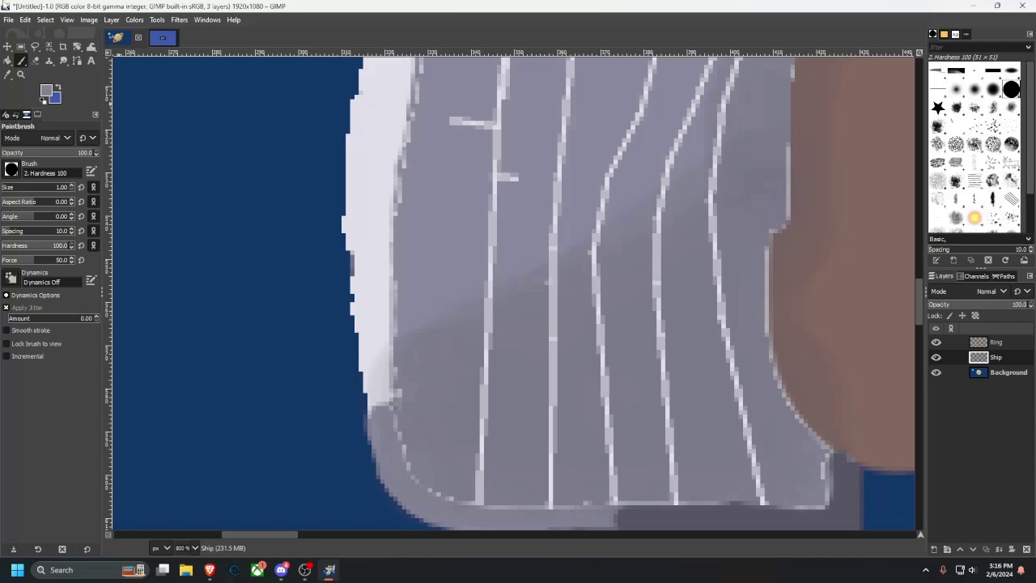
# Sample the light grey of a seam and paint a short line off the second seam and a short diagonal off the third.
pyautogui.click(8, 73)
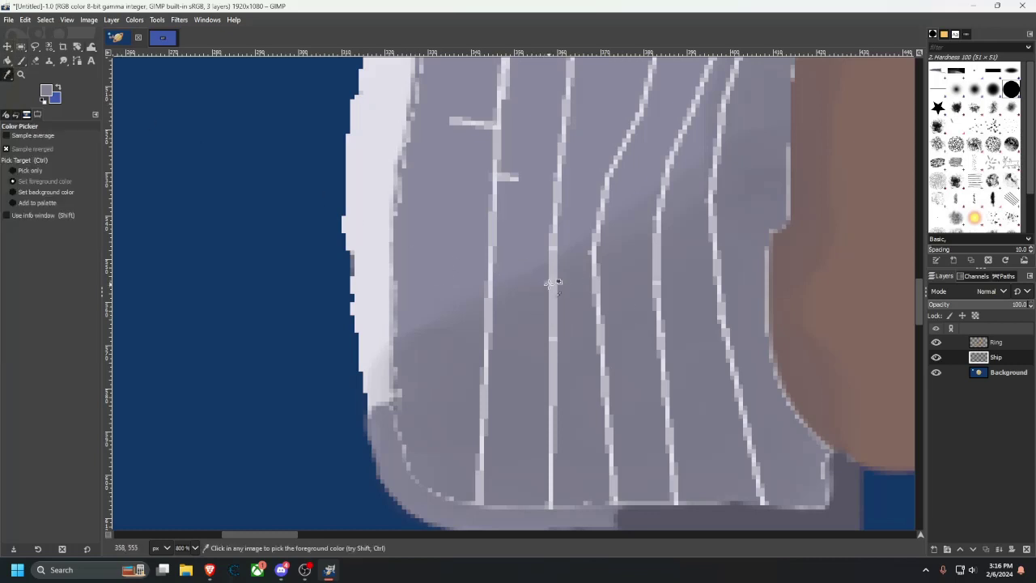
pyautogui.click(23, 62)
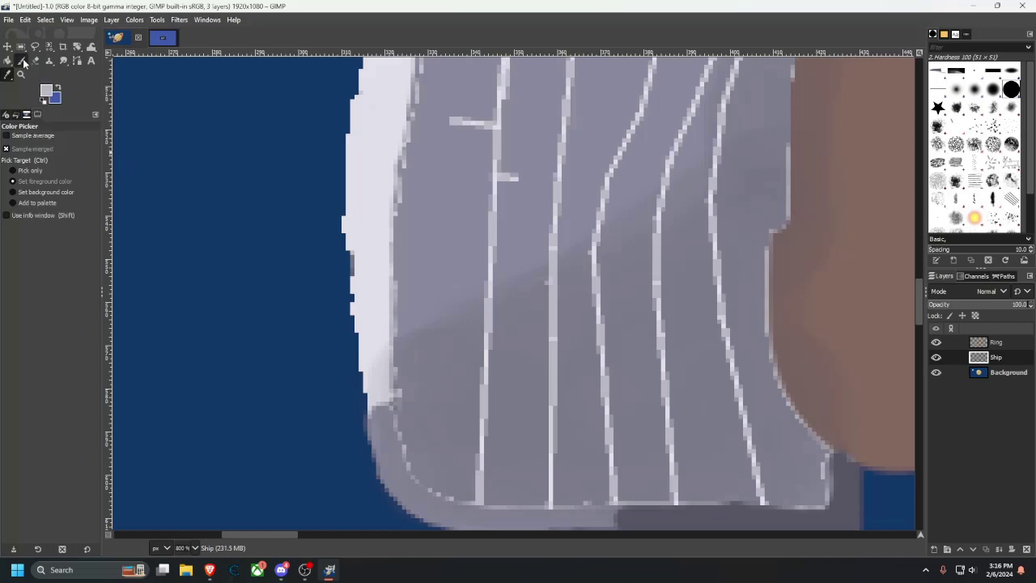
pyautogui.click(554, 281)
pyautogui.keyDown('shift'); pyautogui.click(525, 282); pyautogui.keyUp('shift')
pyautogui.moveTo(544, 259); pyautogui.dragTo(511, 269)
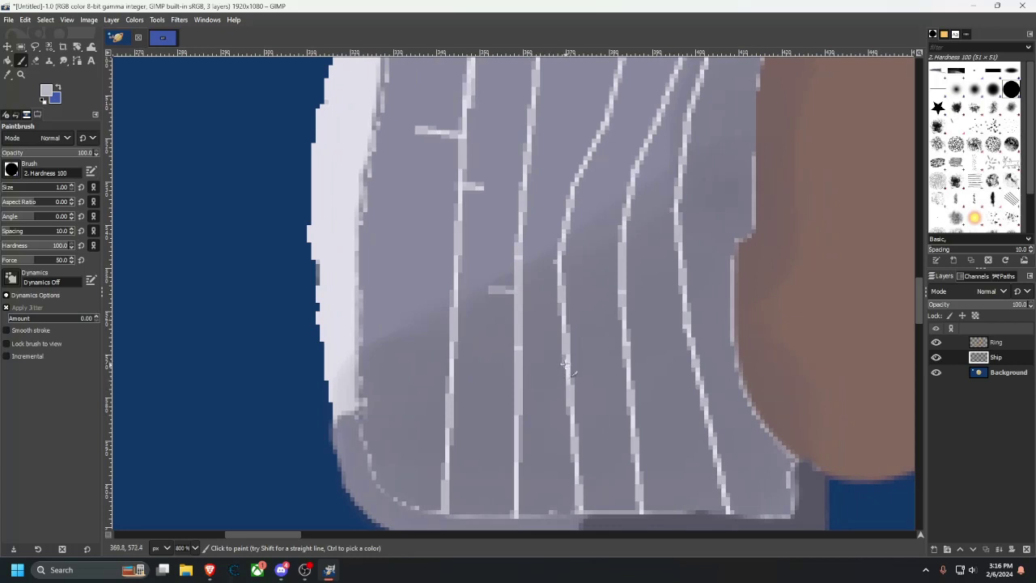
pyautogui.moveTo(564, 296); pyautogui.dragTo(600, 313)
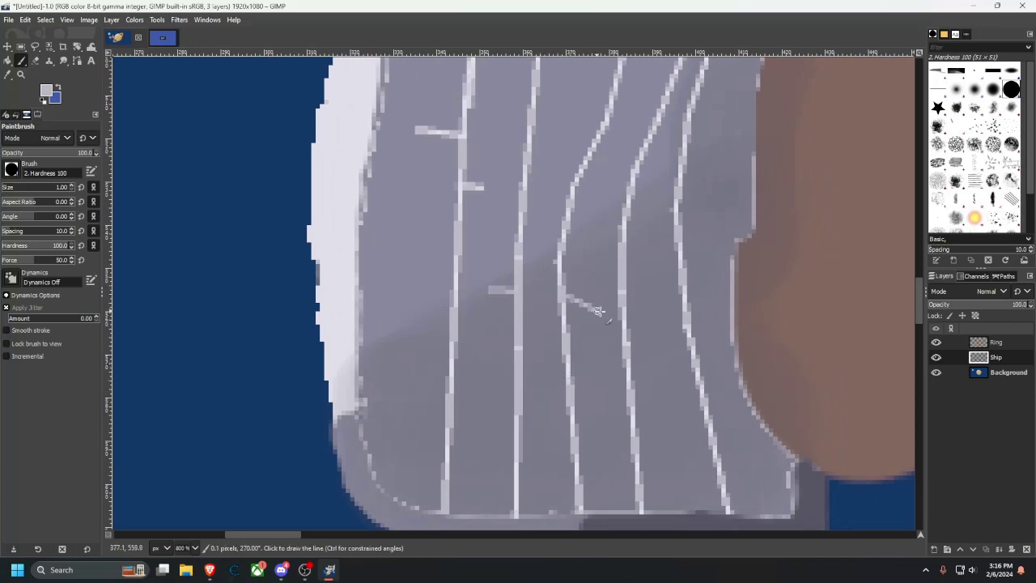
# Add short light grey diagonal lines branching toward the hull from the third seam's upper bend and the fourth and fifth seams.
pyautogui.scroll(2, 548, 310)
pyautogui.hscroll(1, 548, 310)
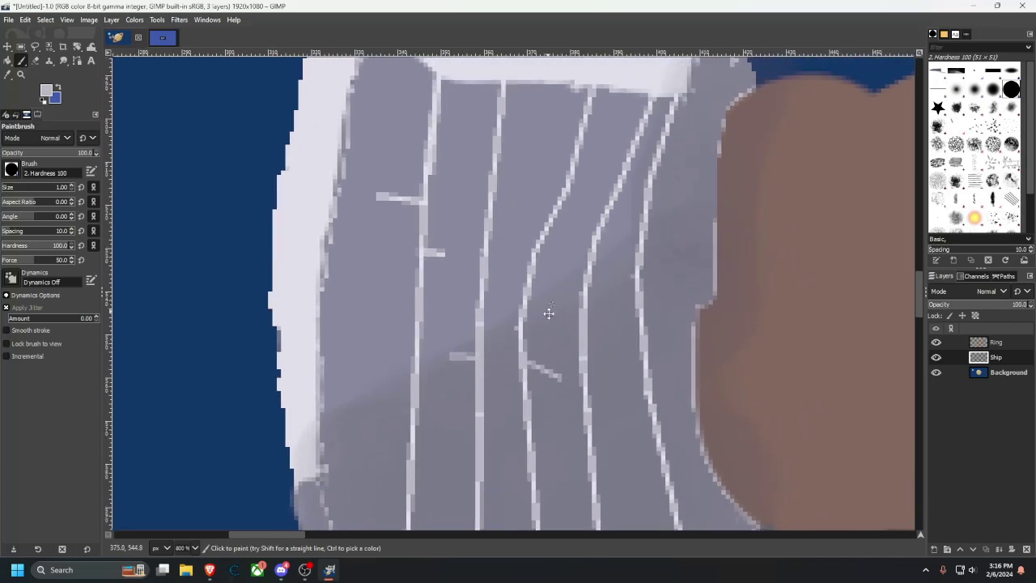
pyautogui.keyDown('shift'); pyautogui.click(578, 243); pyautogui.keyUp('shift')
pyautogui.click(586, 321)
pyautogui.keyDown('shift'); pyautogui.click(624, 353); pyautogui.keyUp('shift')
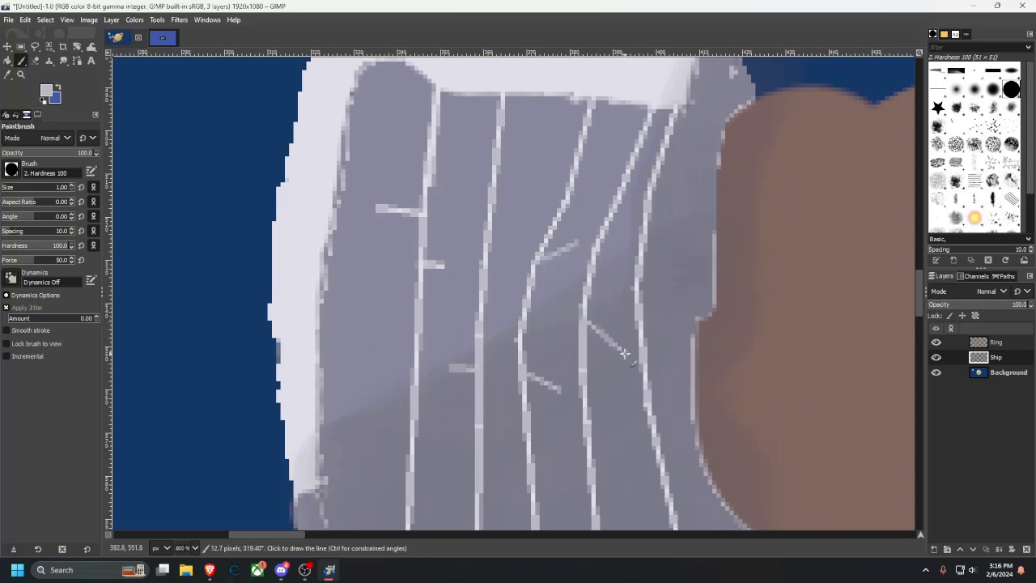
pyautogui.click(639, 286)
pyautogui.keyDown('shift'); pyautogui.click(677, 251); pyautogui.keyUp('shift')
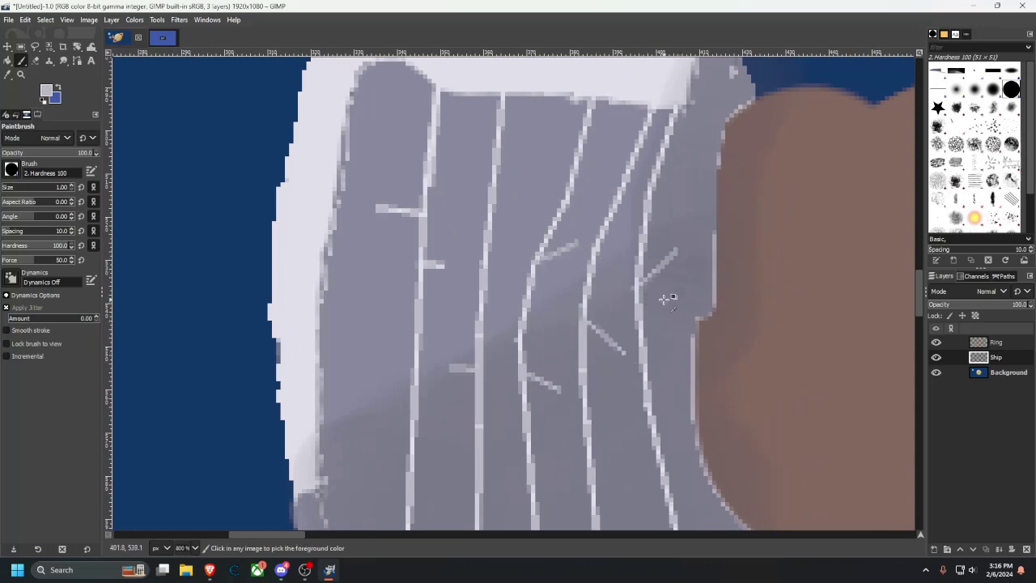
# Sample an off-white from the reference ship image as the foreground colour and return to the space scene.
pyautogui.scroll(-3, 667, 300)
pyautogui.moveTo(666, 300); pyautogui.dragTo(502, 325)
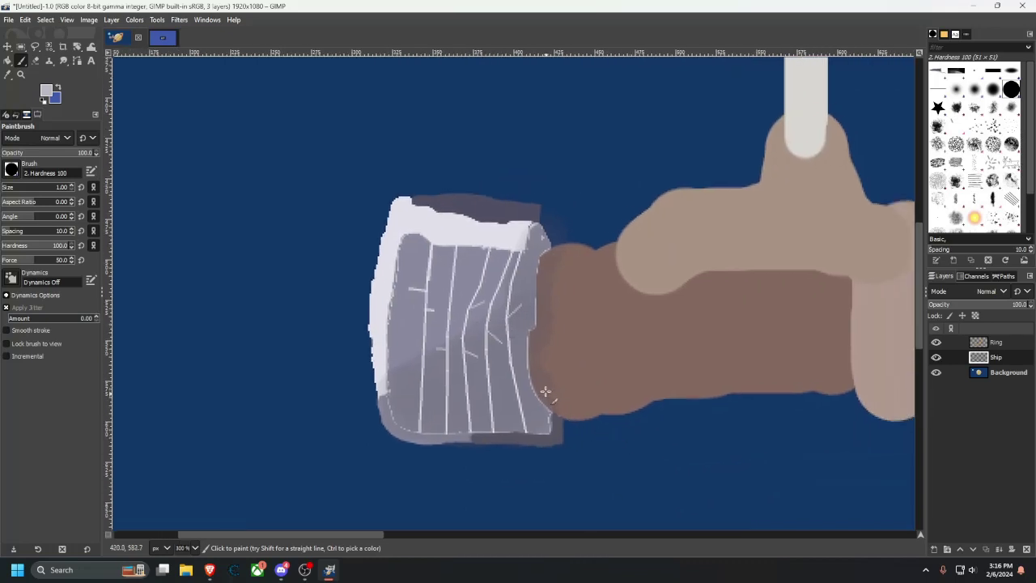
pyautogui.click(160, 36)
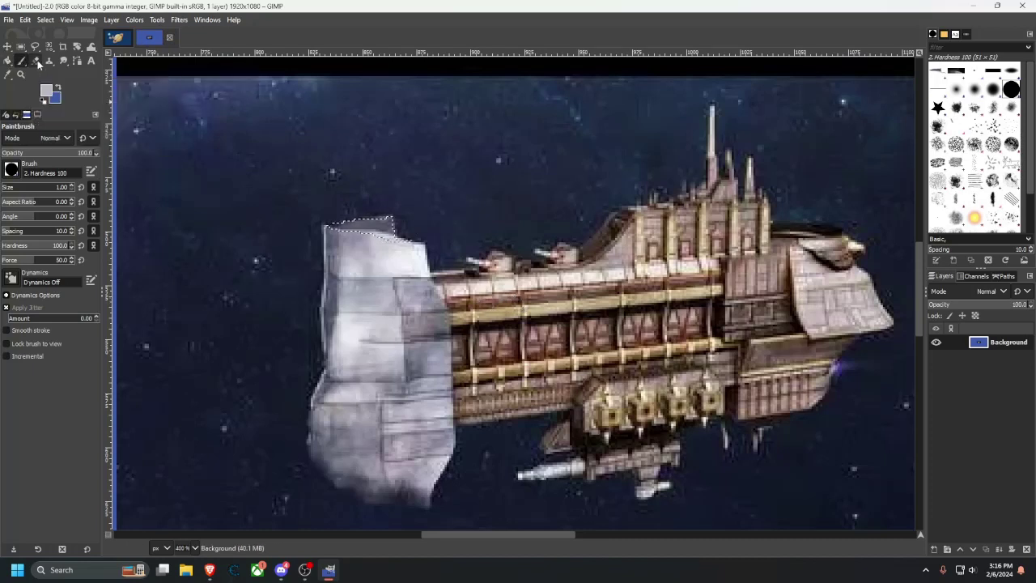
pyautogui.click(7, 74)
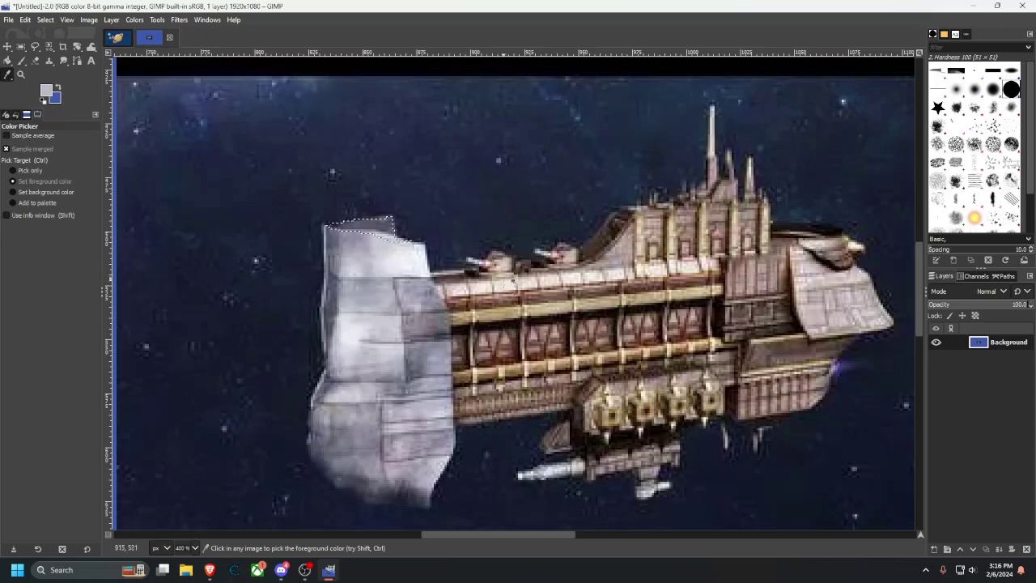
pyautogui.click(412, 254)
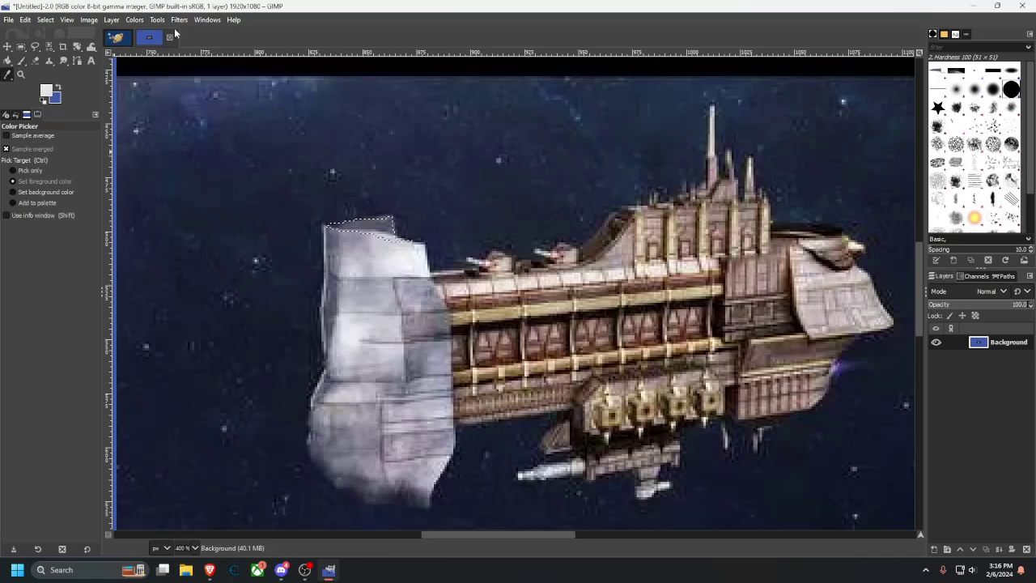
pyautogui.click(121, 39)
# Paint a straight off-white horizontal bar along the brown hull's upper part, from the rear section to the front block, with a size 11 Paintbrush.
pyautogui.moveTo(596, 295); pyautogui.dragTo(439, 294)
pyautogui.scroll(1, 443, 294)
pyautogui.hscroll(-1, 444, 296)
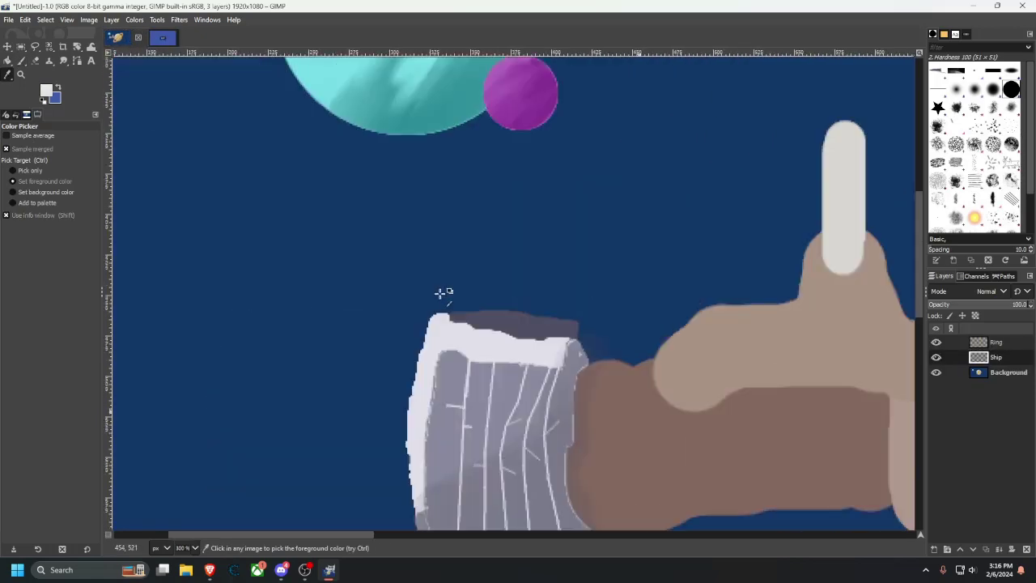
pyautogui.hscroll(1, 444, 308)
pyautogui.moveTo(446, 363); pyautogui.dragTo(435, 302)
pyautogui.scroll(1, 434, 301)
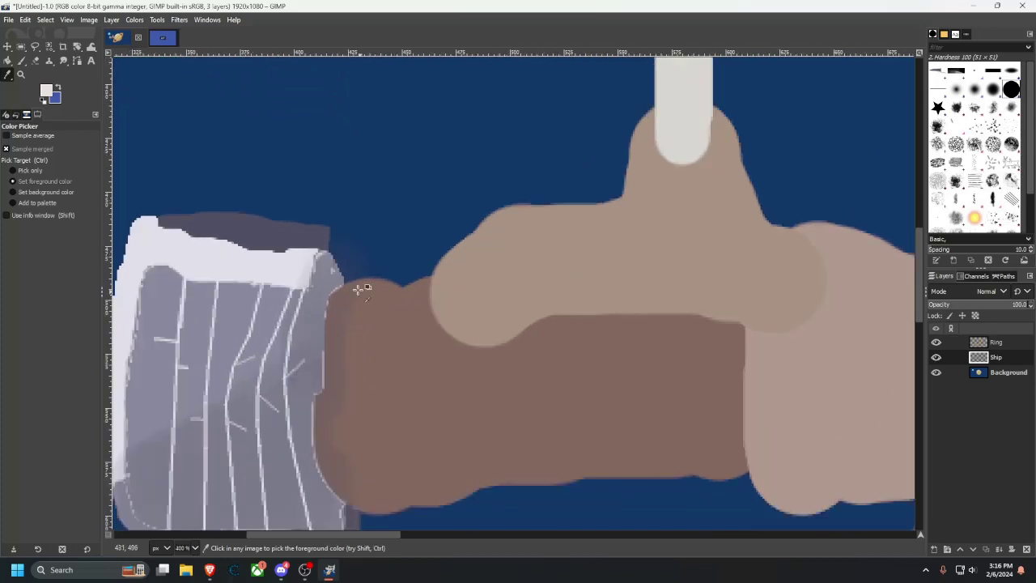
pyautogui.click(20, 61)
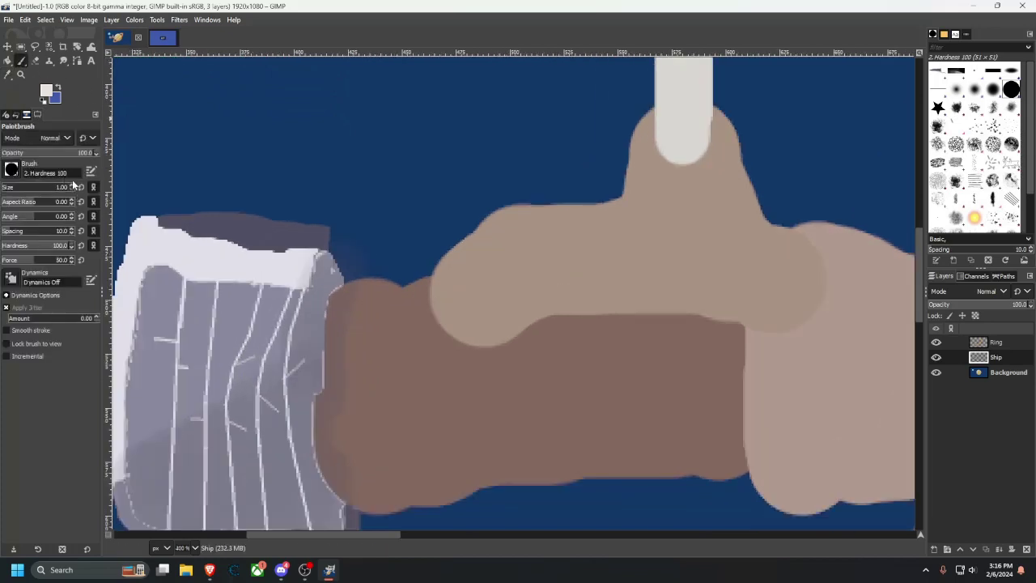
pyautogui.click(340, 302)
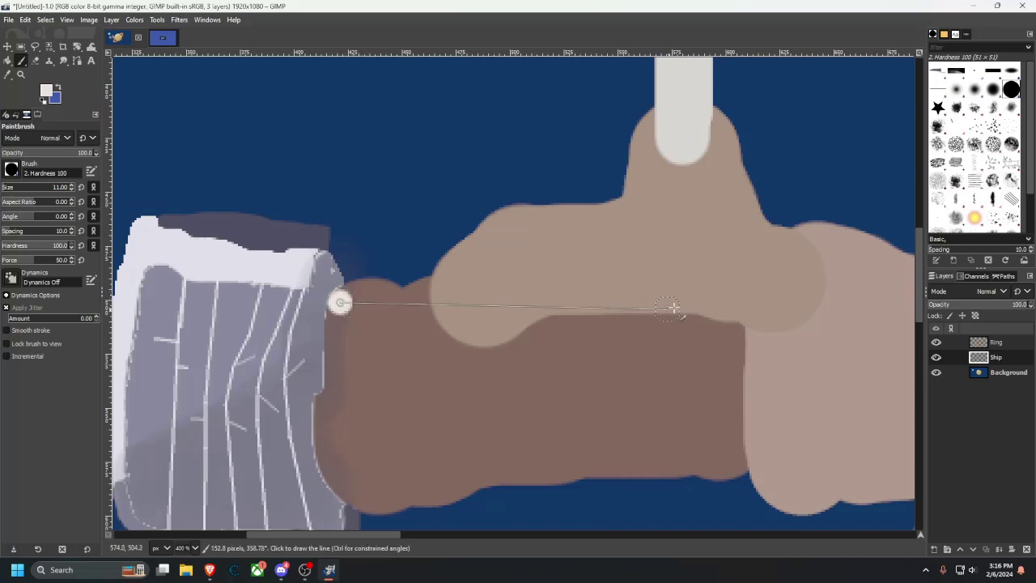
pyautogui.keyDown('shift'); pyautogui.click(743, 302); pyautogui.keyUp('shift')
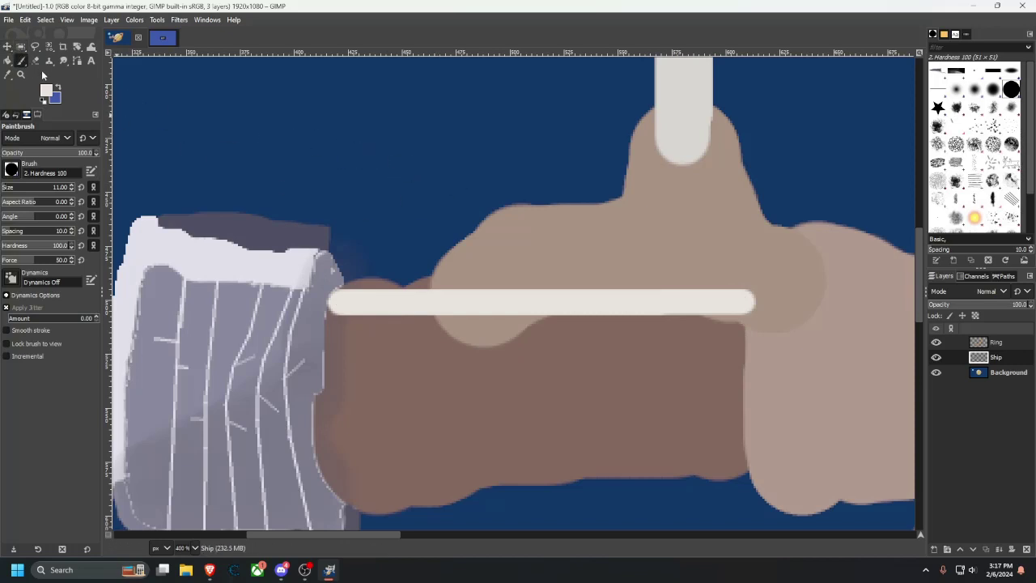
# Sample the hull's dark brown and paint over the tan area directly beneath the off-white bar with a size 11 Paintbrush.
pyautogui.click(8, 73)
pyautogui.click(633, 390)
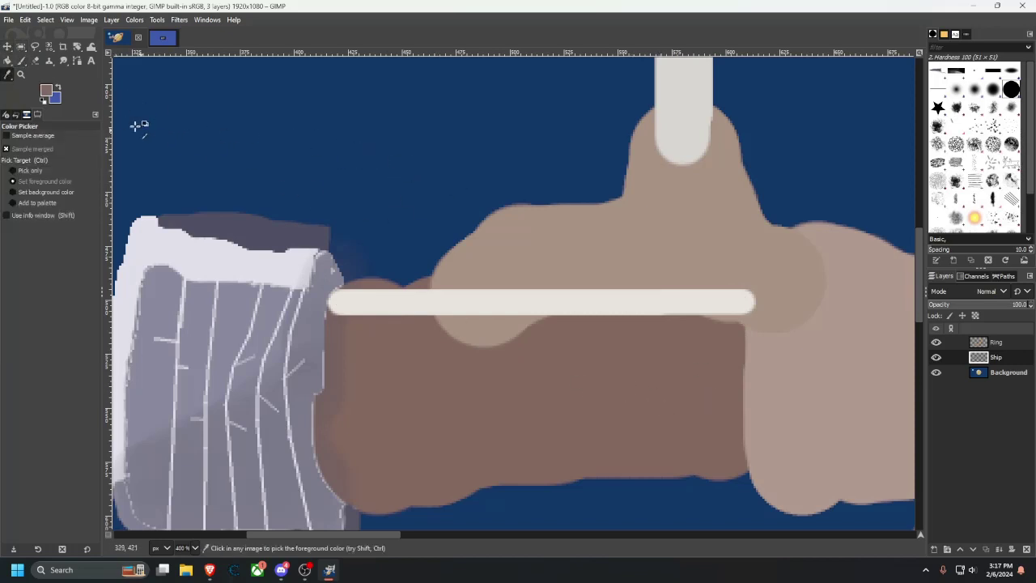
pyautogui.press('p')
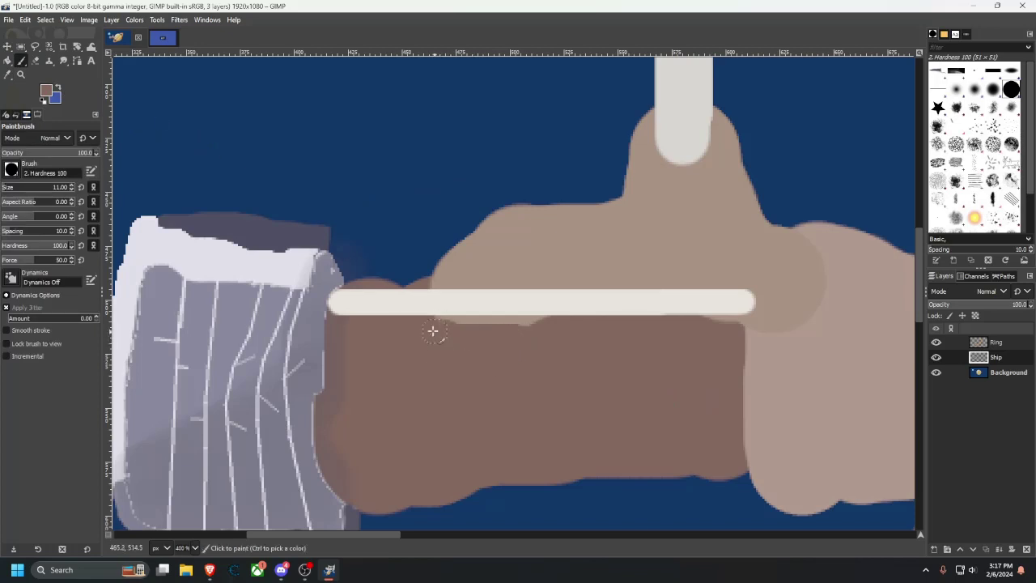
pyautogui.moveTo(432, 331)
pyautogui.mouseDown()
pyautogui.moveTo(694, 326)
pyautogui.moveTo(735, 329)
pyautogui.moveTo(741, 342)
pyautogui.mouseUp()
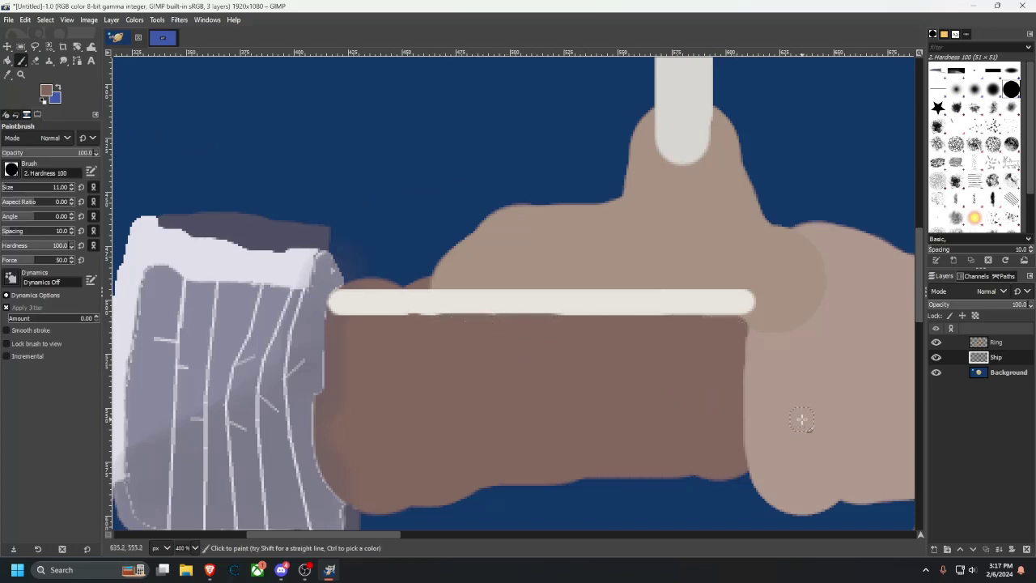
# Sample a reddish brown from the reference ship and paint a straight size 11 band along the underside of the off-white bar.
pyautogui.click(162, 37)
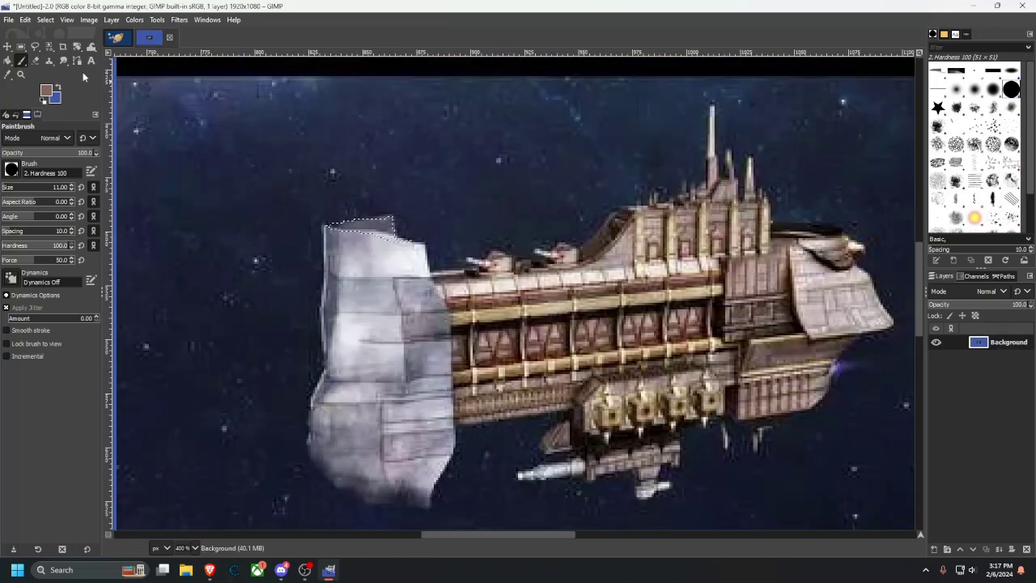
pyautogui.click(9, 75)
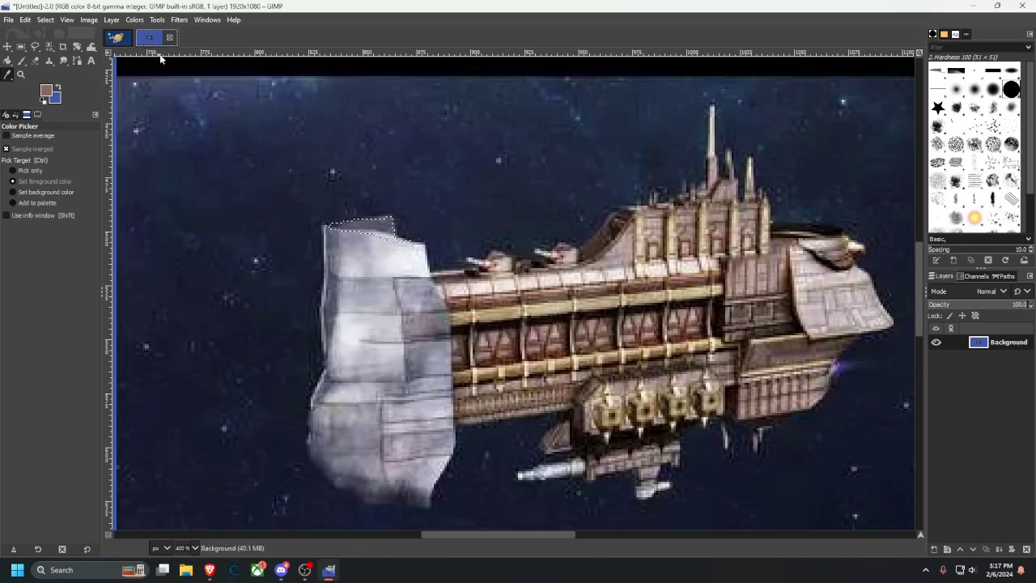
pyautogui.click(116, 37)
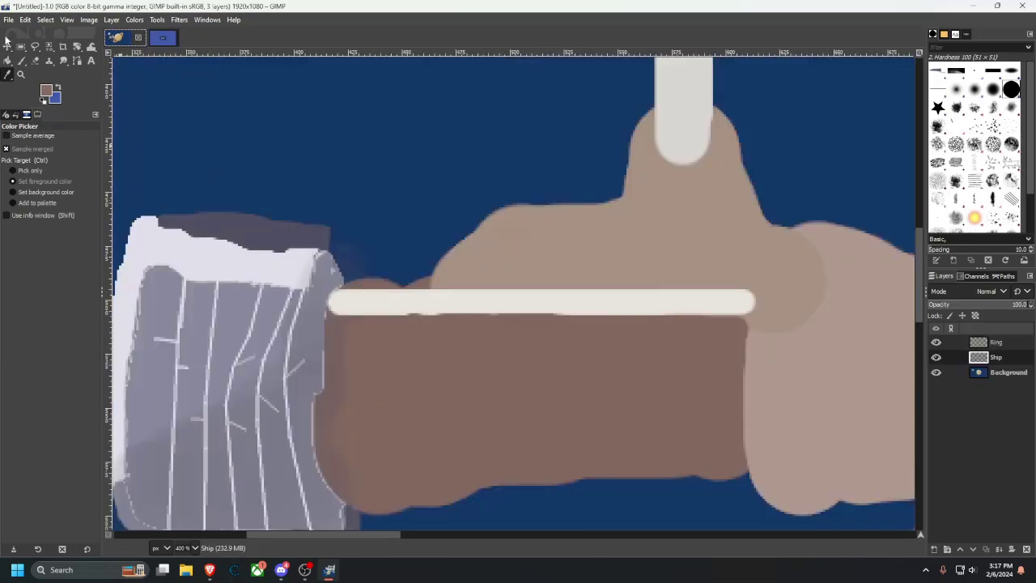
pyautogui.click(21, 60)
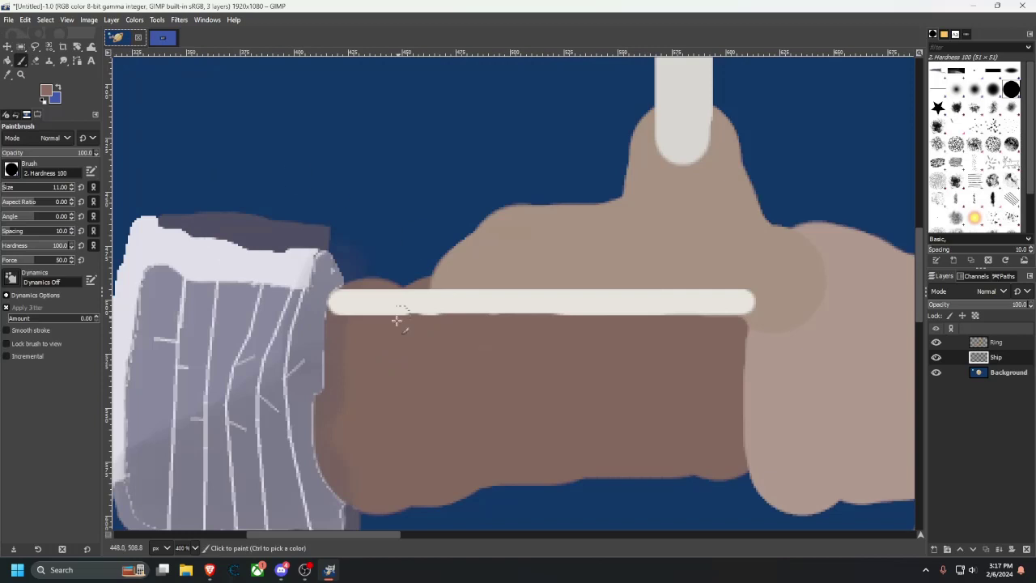
pyautogui.click(334, 322)
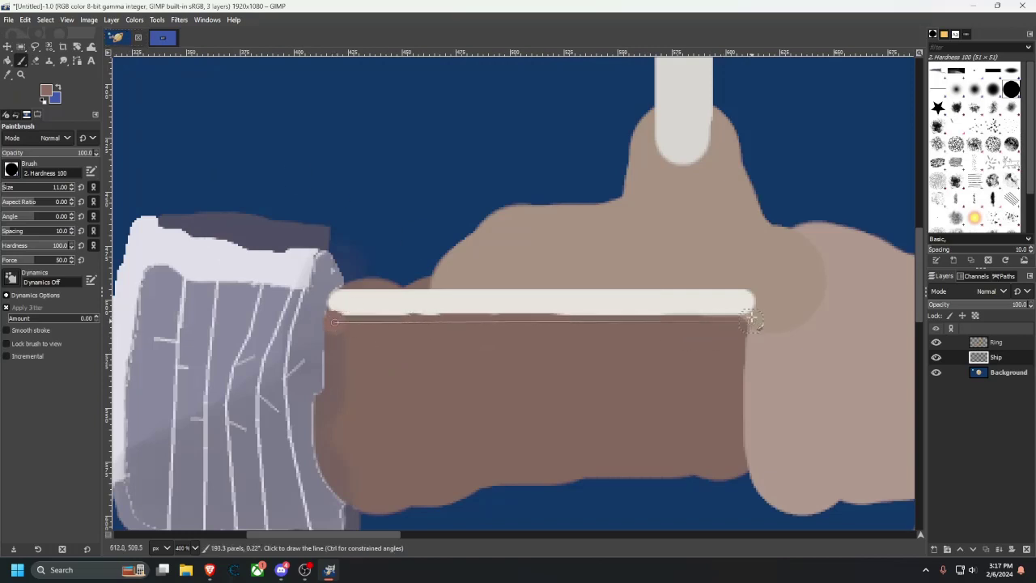
pyautogui.keyDown('shift'); pyautogui.click(751, 320); pyautogui.keyUp('shift')
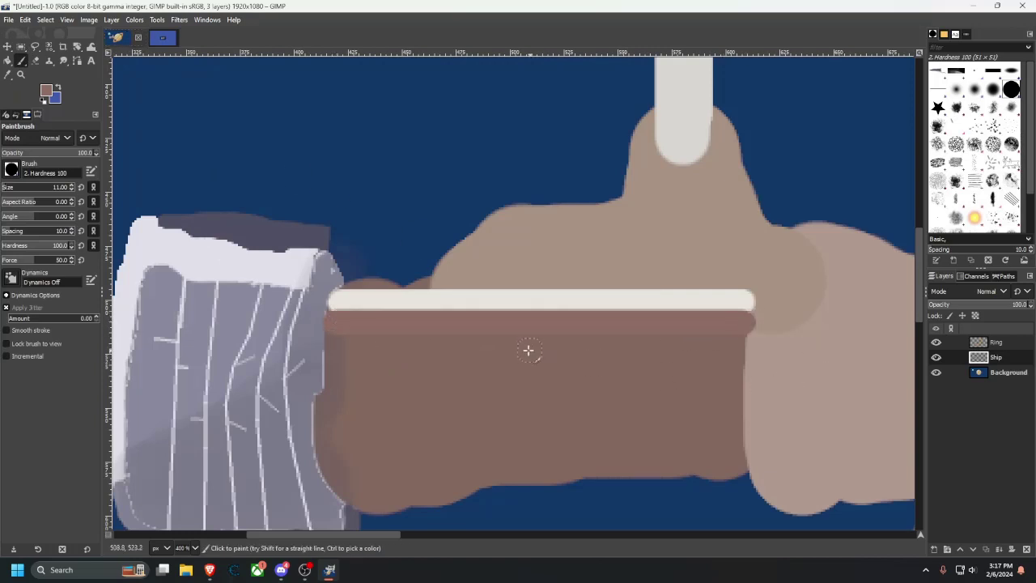
# Sample the lighter reddish brown just below the pale hull plates in the reference ship image and return to the space scene.
pyautogui.hscroll(-2, 382, 347)
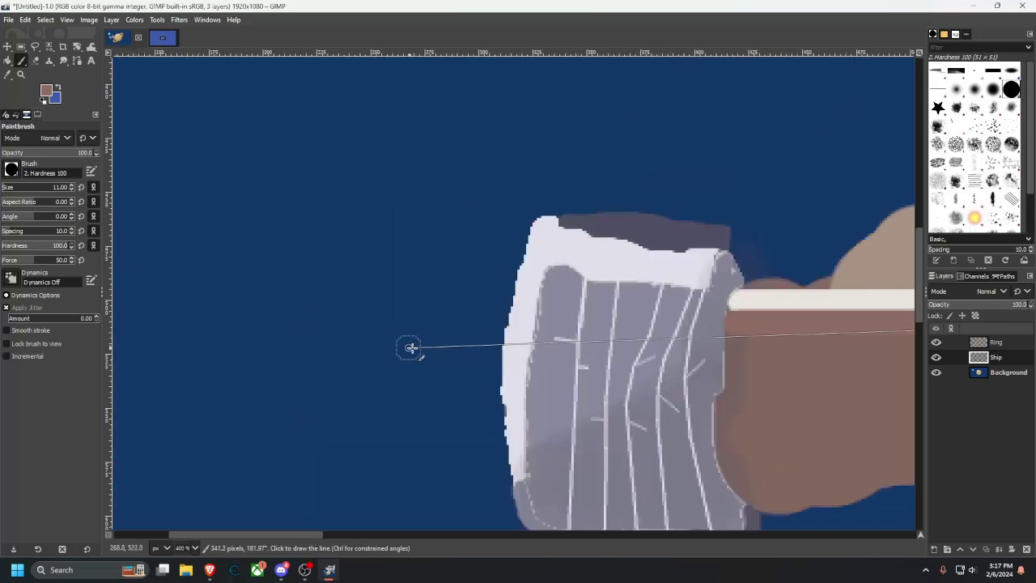
pyautogui.hscroll(1, 429, 345)
pyautogui.scroll(-1, 436, 344)
pyautogui.scroll(1, 525, 312)
pyautogui.scroll(1, 602, 275)
pyautogui.moveTo(566, 285); pyautogui.dragTo(283, 373)
pyautogui.scroll(1, 493, 346)
pyautogui.scroll(1, 500, 364)
pyautogui.click(166, 38)
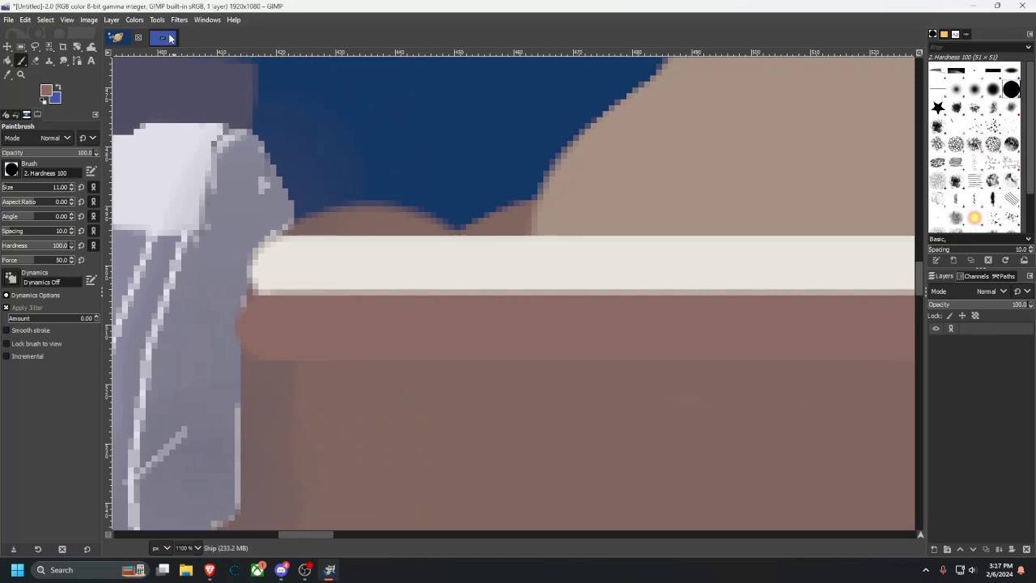
pyautogui.scroll(3, 489, 316)
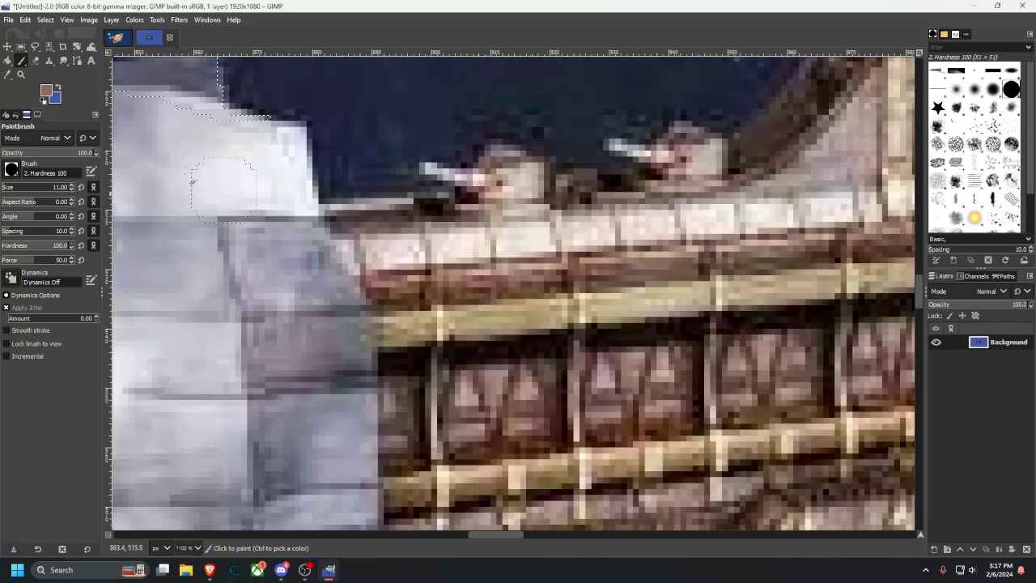
pyautogui.click(7, 74)
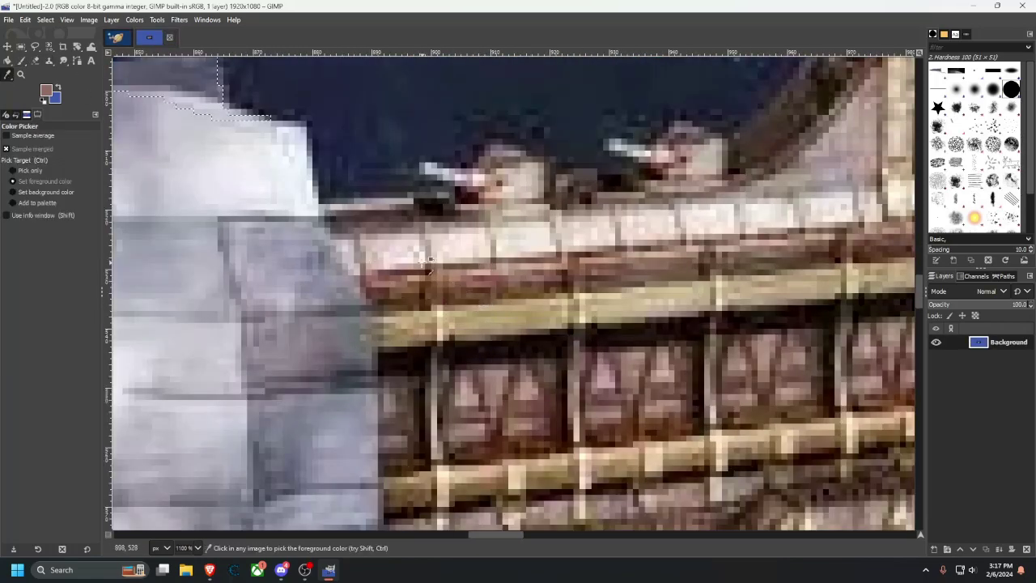
pyautogui.click(378, 274)
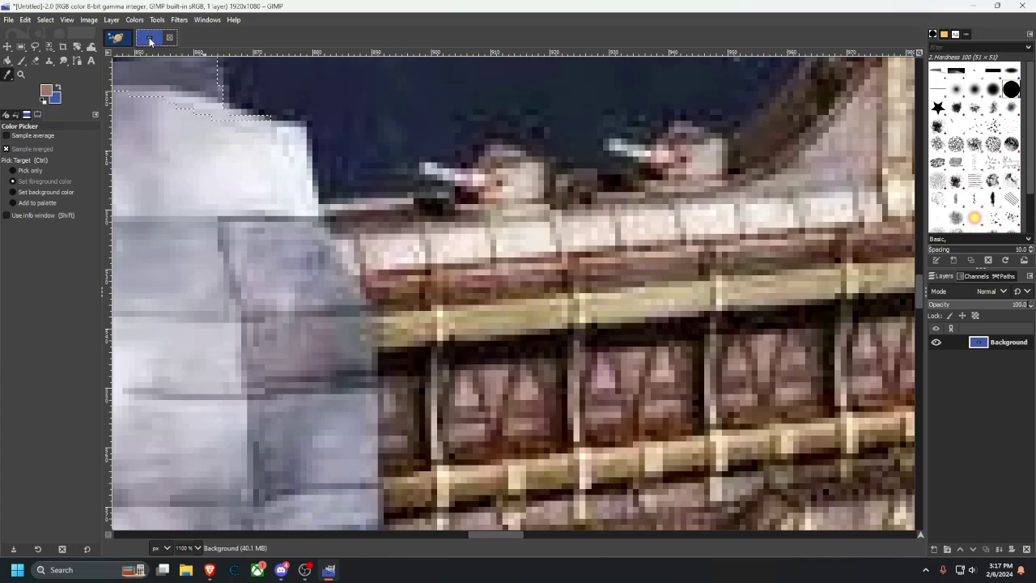
pyautogui.click(115, 38)
# Paint a straight size 1 line along the boundary between the off-white bar and the reddish brown band.
pyautogui.scroll(-3, 302, 313)
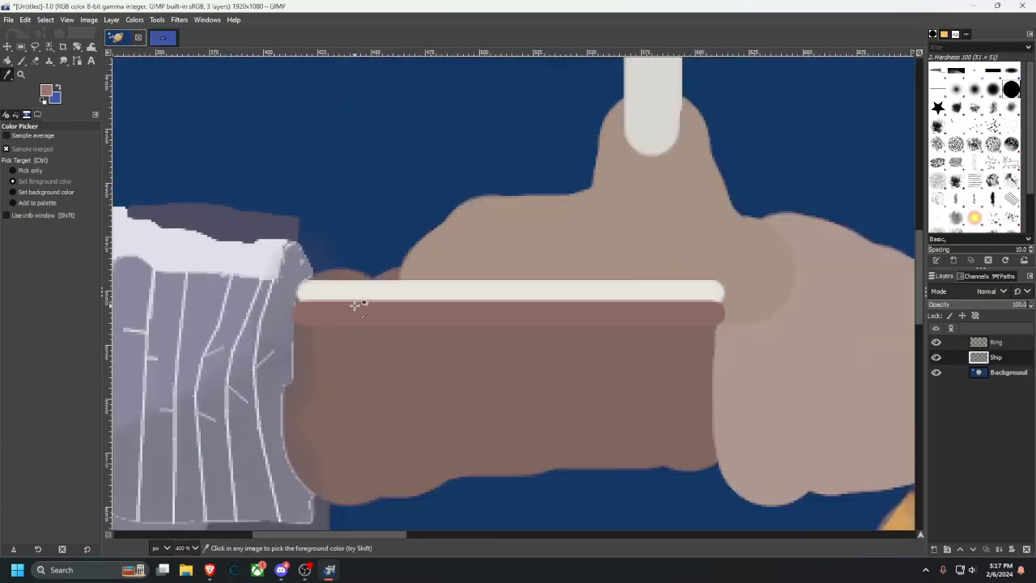
pyautogui.scroll(2, 359, 300)
pyautogui.click(22, 61)
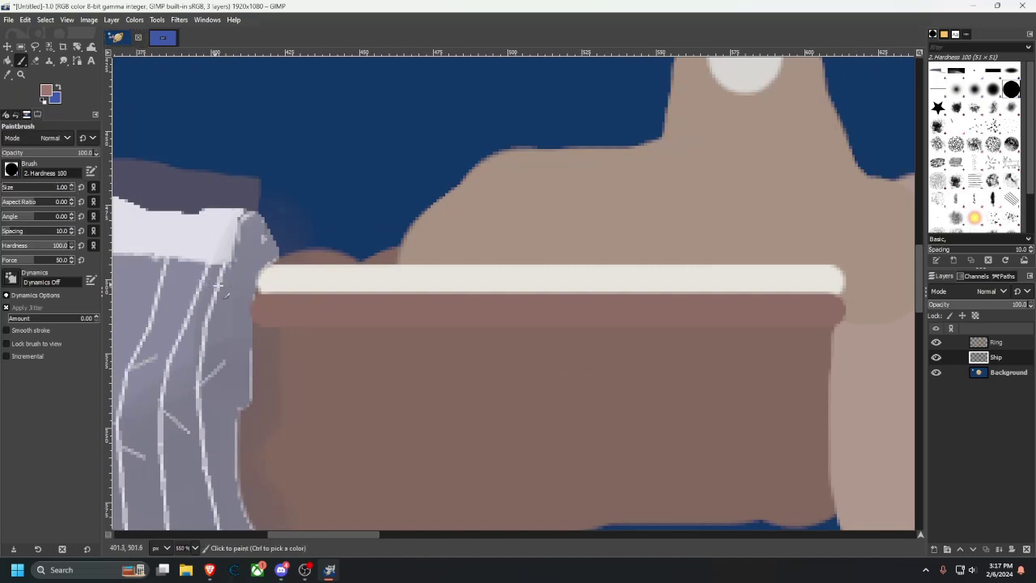
pyautogui.click(257, 295)
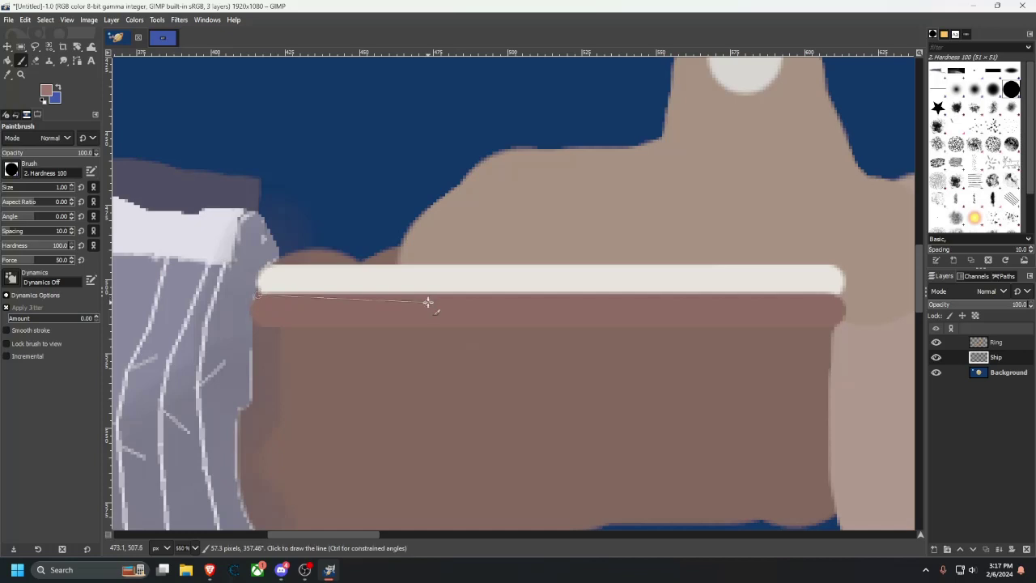
pyautogui.keyDown('shift'); pyautogui.click(833, 293); pyautogui.keyUp('shift')
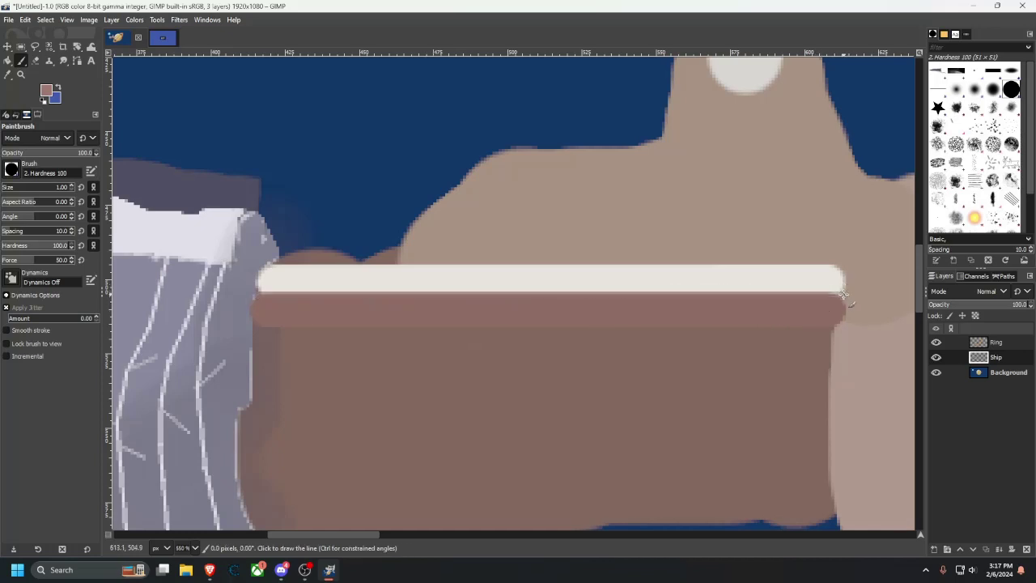
pyautogui.scroll(-1, 607, 319)
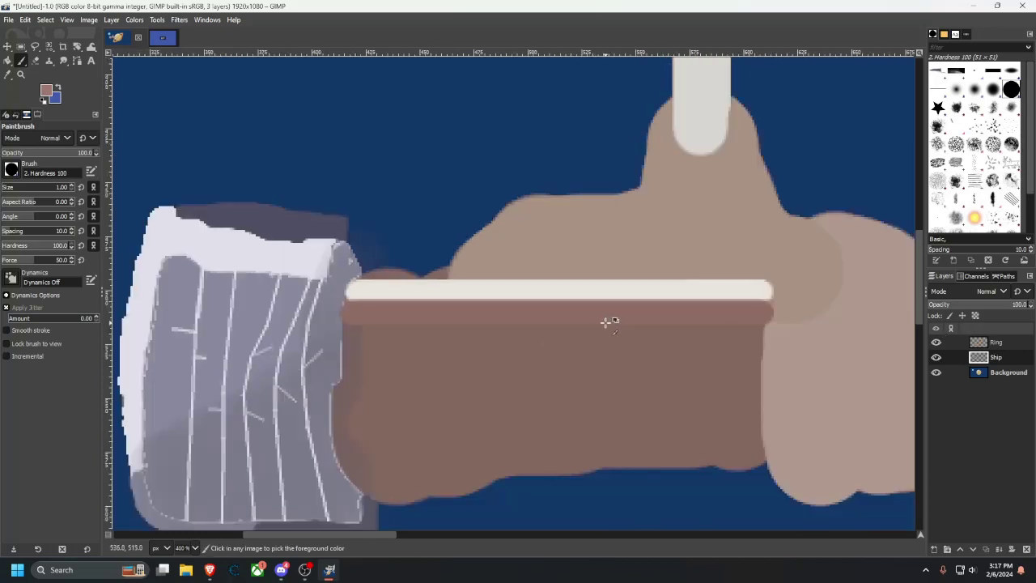
# Sample the light greyish pink of a seam between the reference ship's pale hull plates and return to the space scene.
pyautogui.click(165, 39)
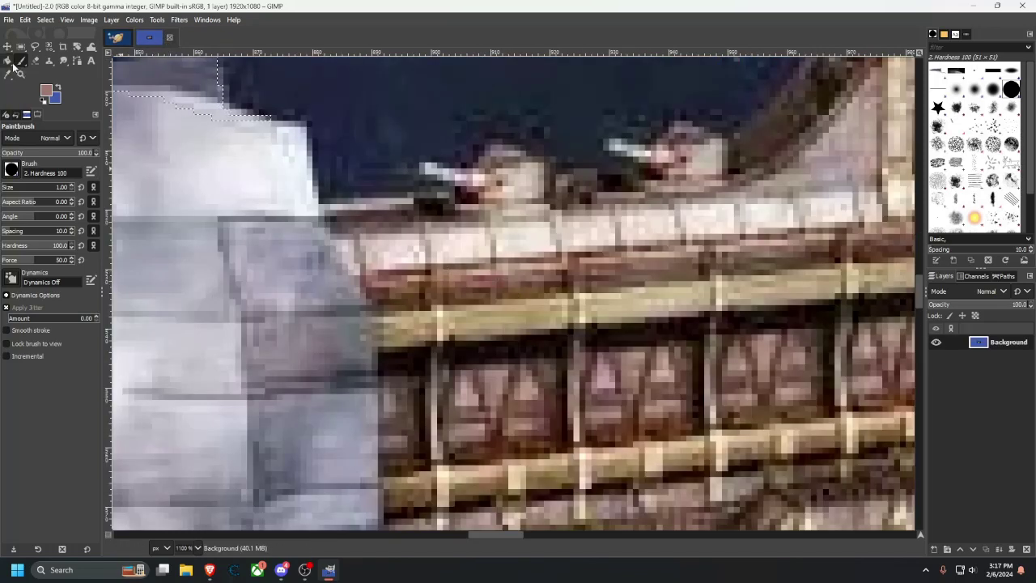
pyautogui.press('o')
pyautogui.click(433, 253)
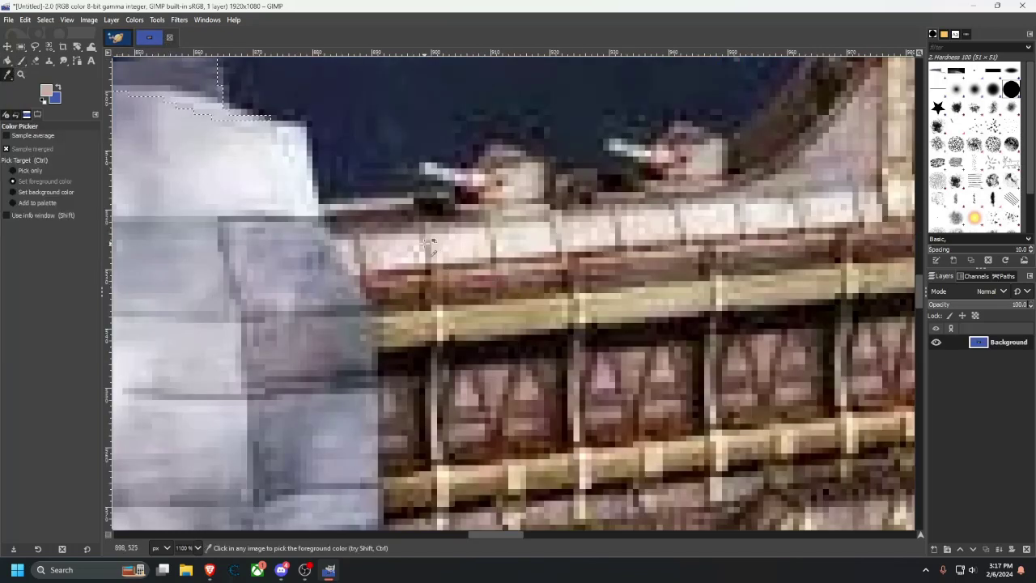
pyautogui.hotkey('ctrl', 'pageup')
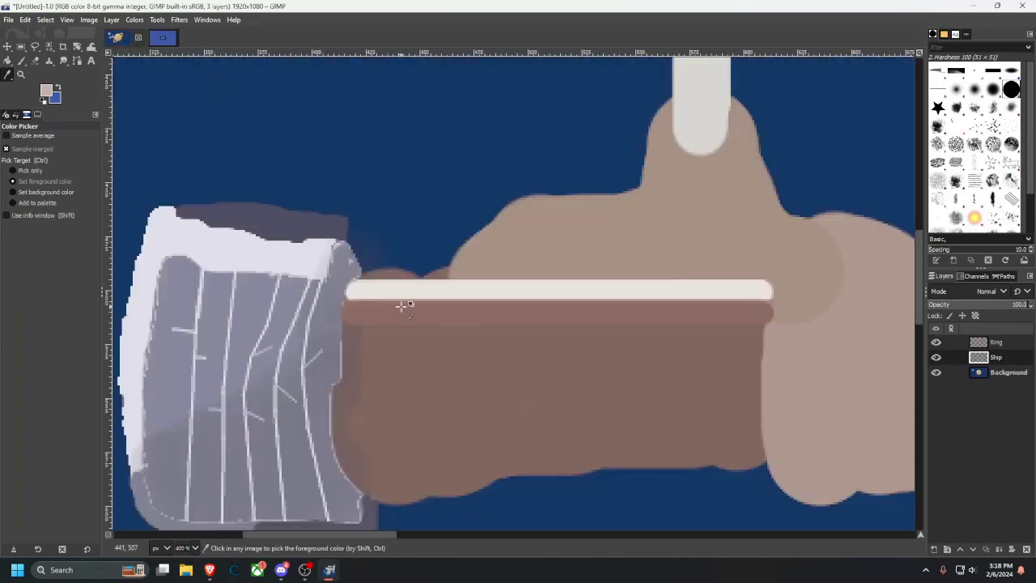
# Paint three short greyish pink vertical seams across the rear part of the off-white bar with a size 1 Paintbrush.
pyautogui.scroll(2, 388, 316)
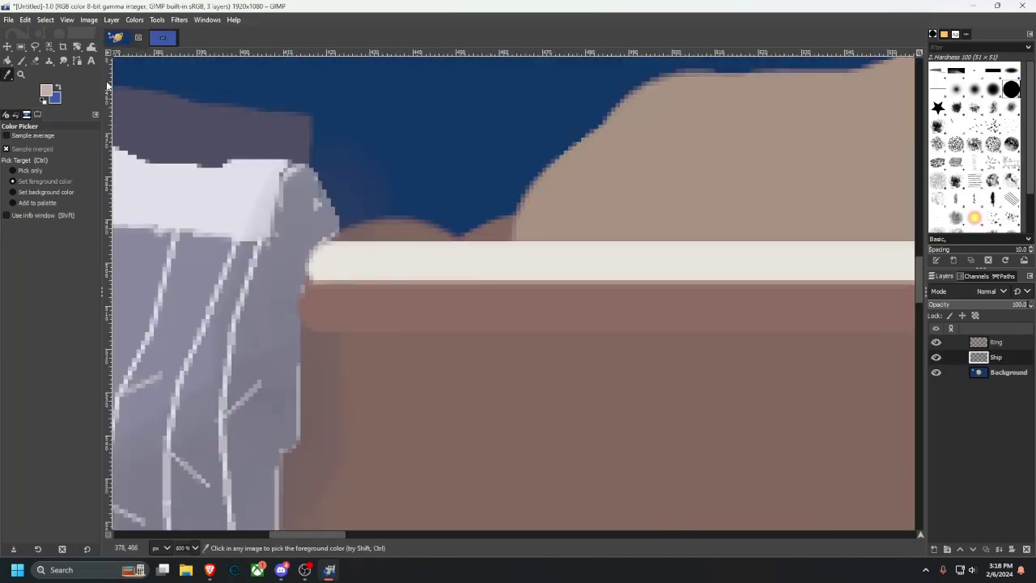
pyautogui.click(21, 61)
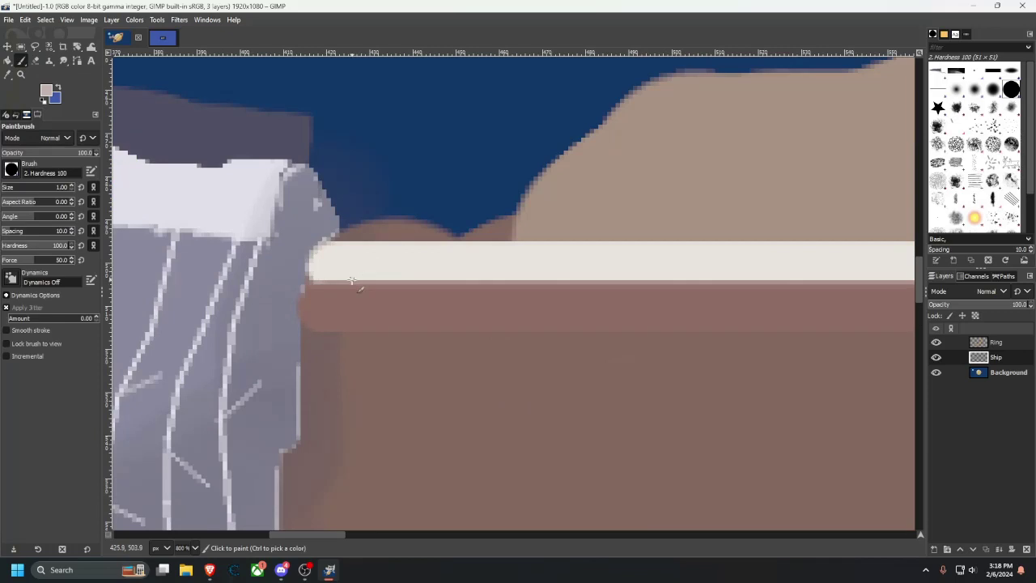
pyautogui.moveTo(353, 282)
pyautogui.mouseDown()
pyautogui.moveTo(352, 249)
pyautogui.moveTo(353, 280)
pyautogui.mouseUp()
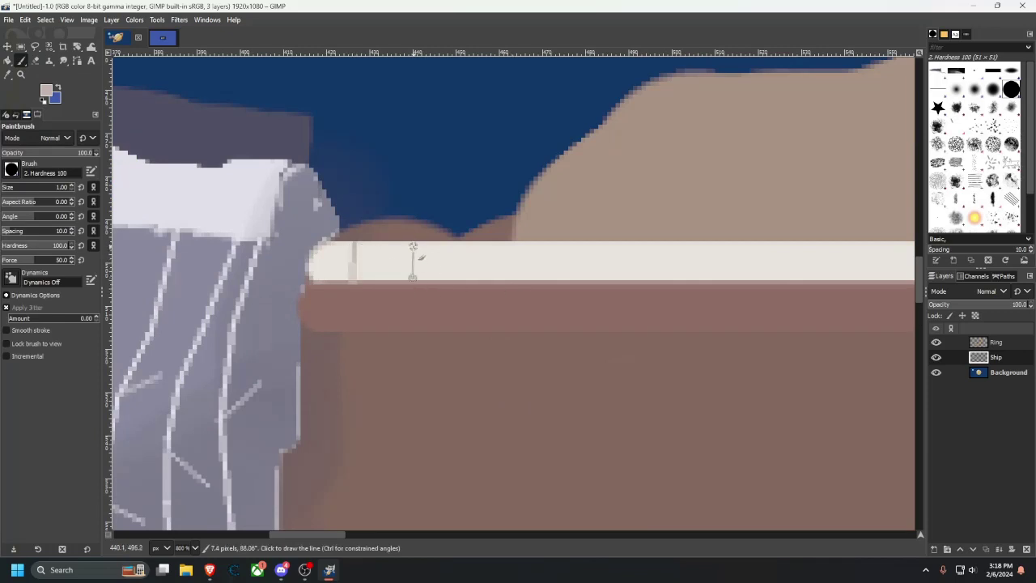
pyautogui.keyDown('shift'); pyautogui.click(412, 242); pyautogui.keyUp('shift')
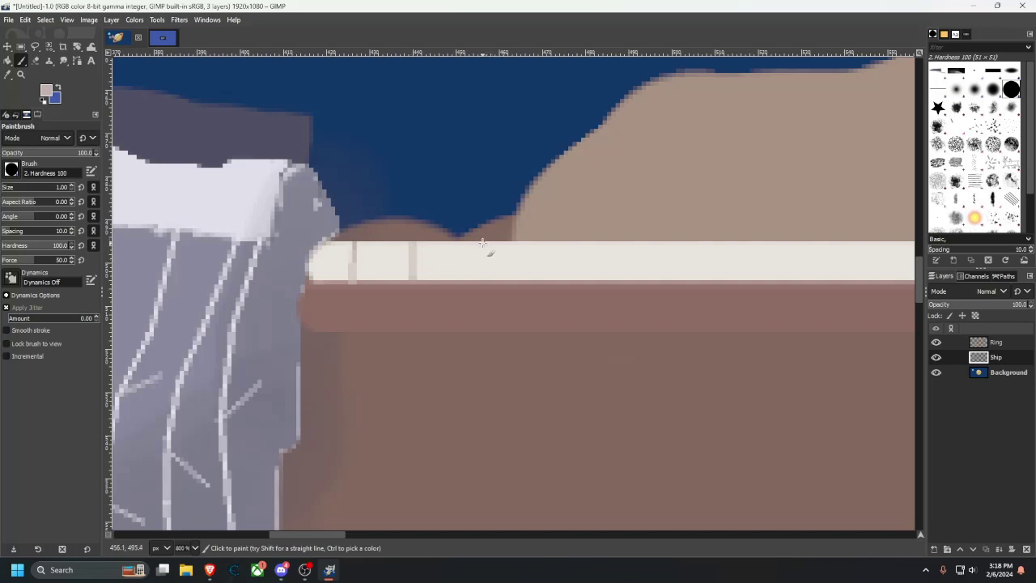
pyautogui.click(483, 244)
pyautogui.keyDown('shift'); pyautogui.click(485, 282); pyautogui.keyUp('shift')
# Paint four more size 1 seams across the off-white bar, continuing from the third seam toward the middle of the hull.
pyautogui.moveTo(494, 285); pyautogui.dragTo(405, 298)
pyautogui.hscroll(2, 405, 298)
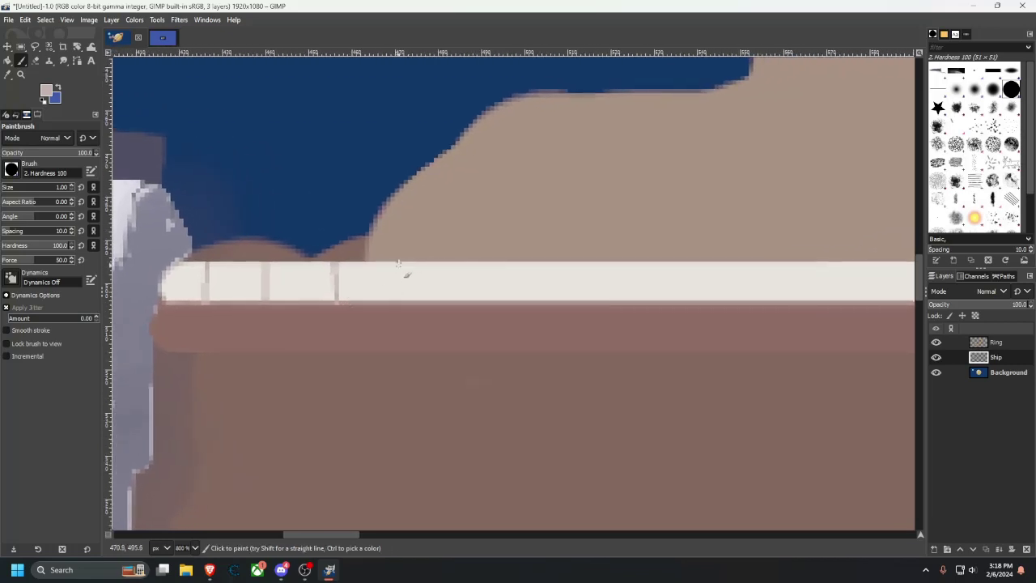
pyautogui.click(399, 264)
pyautogui.keyDown('shift'); pyautogui.click(398, 304); pyautogui.keyUp('shift')
pyautogui.click(450, 302)
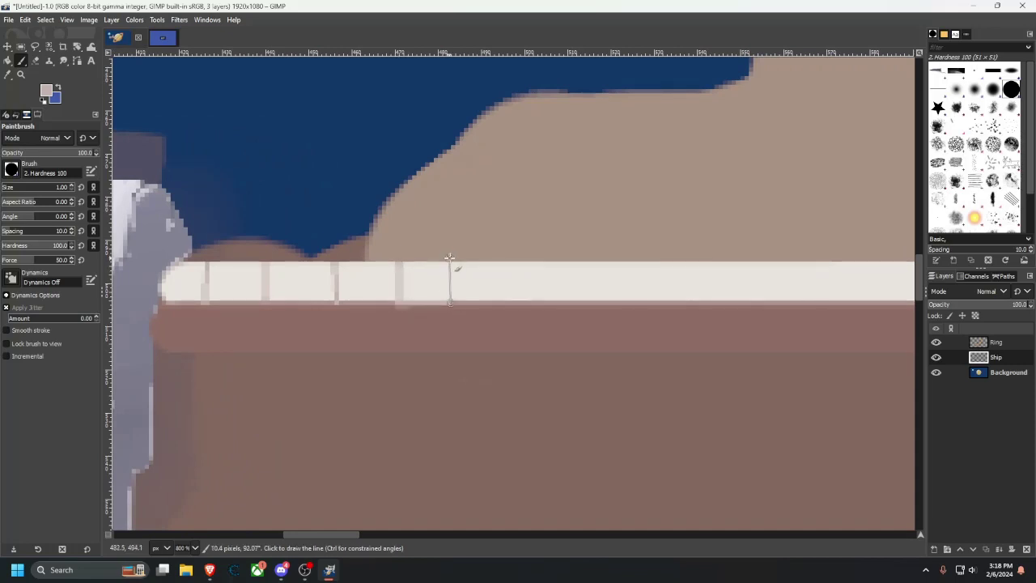
pyautogui.keyDown('shift'); pyautogui.click(449, 258); pyautogui.keyUp('shift')
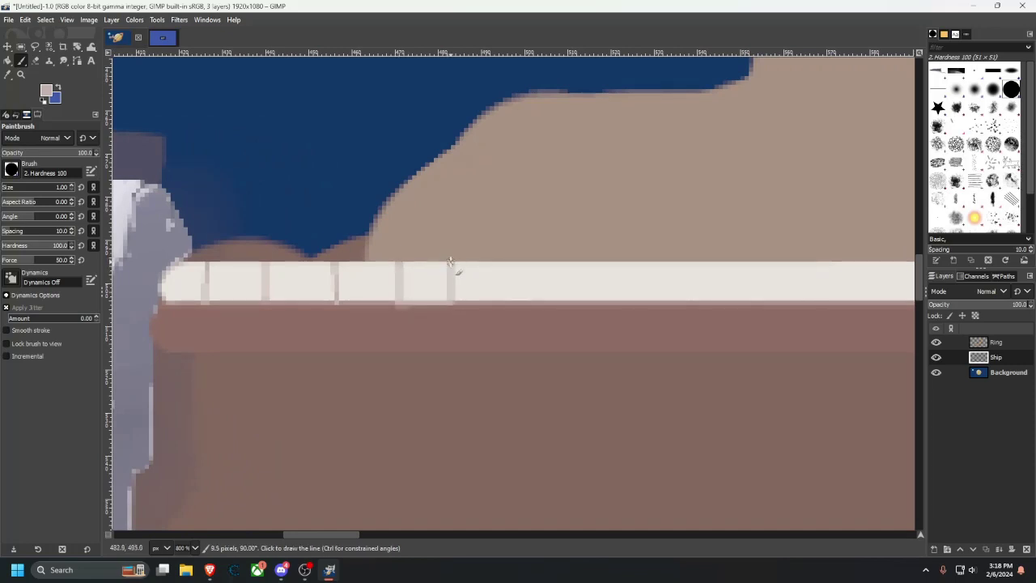
pyautogui.click(524, 301)
pyautogui.keyDown('shift'); pyautogui.click(522, 260); pyautogui.keyUp('shift')
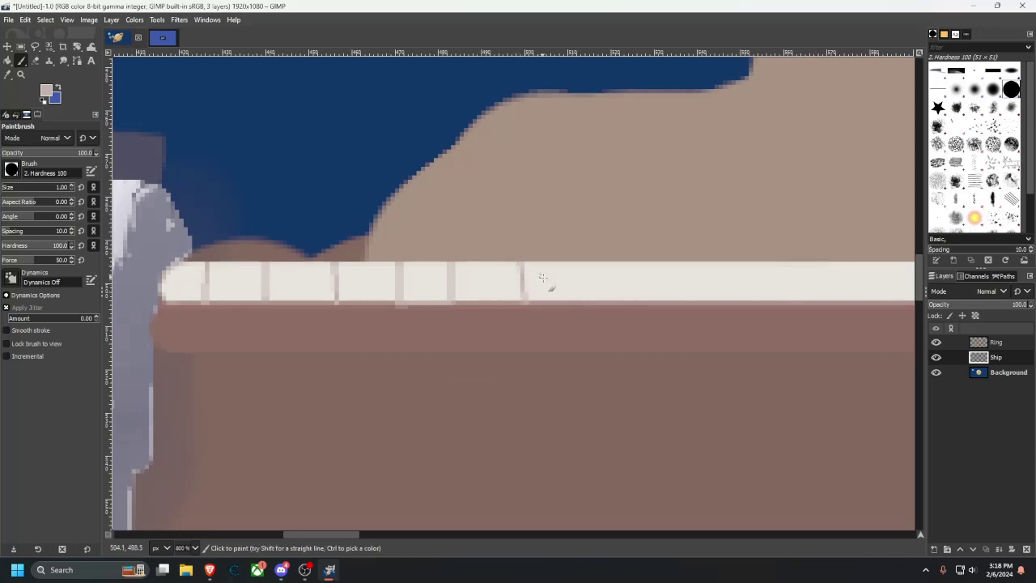
pyautogui.click(492, 304)
pyautogui.keyDown('shift'); pyautogui.click(488, 264); pyautogui.keyUp('shift')
# Paint three slightly slanted greyish pink seams across the off-white bar, spaced further toward the front block.
pyautogui.hscroll(5, 425, 289)
pyautogui.click(433, 303)
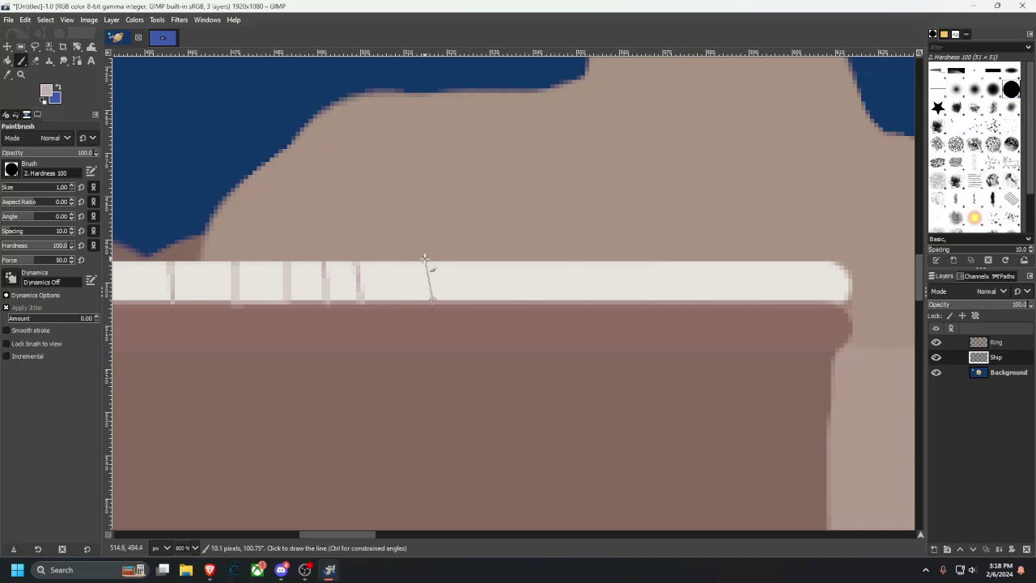
pyautogui.keyDown('shift'); pyautogui.click(429, 263); pyautogui.keyUp('shift')
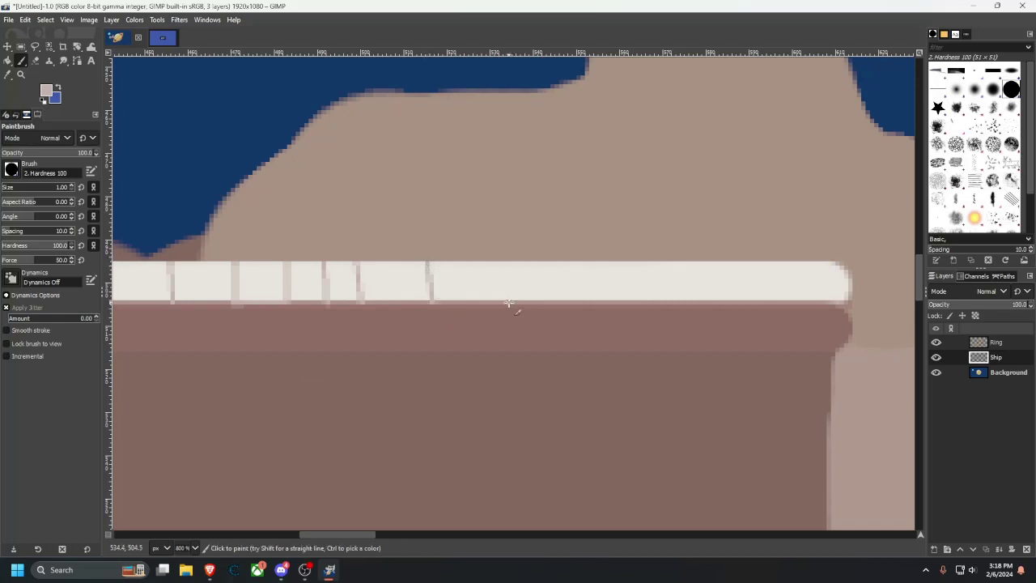
pyautogui.click(508, 304)
pyautogui.keyDown('shift'); pyautogui.click(501, 260); pyautogui.keyUp('shift')
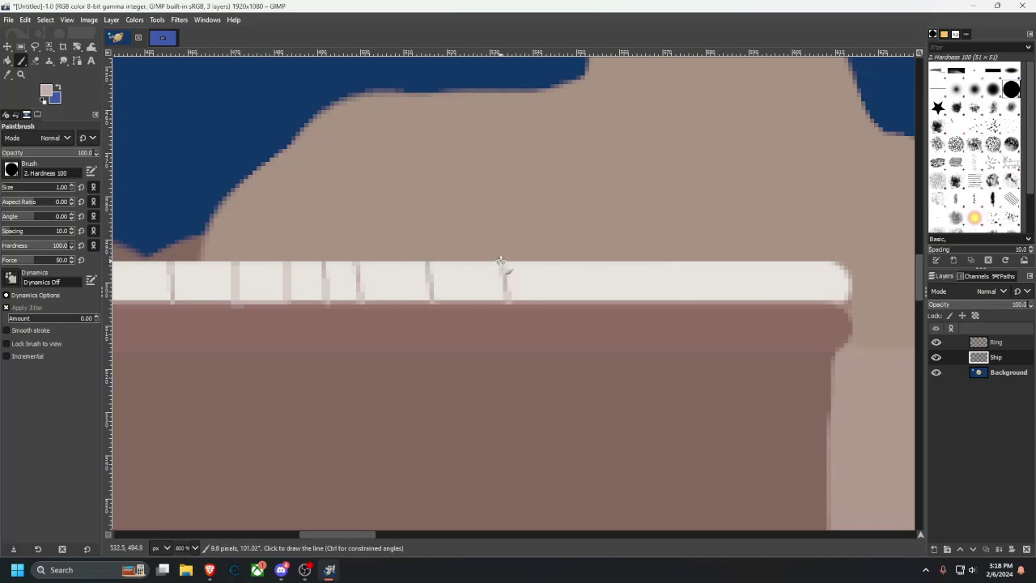
pyautogui.click(572, 303)
pyautogui.keyDown('shift'); pyautogui.click(565, 259); pyautogui.keyUp('shift')
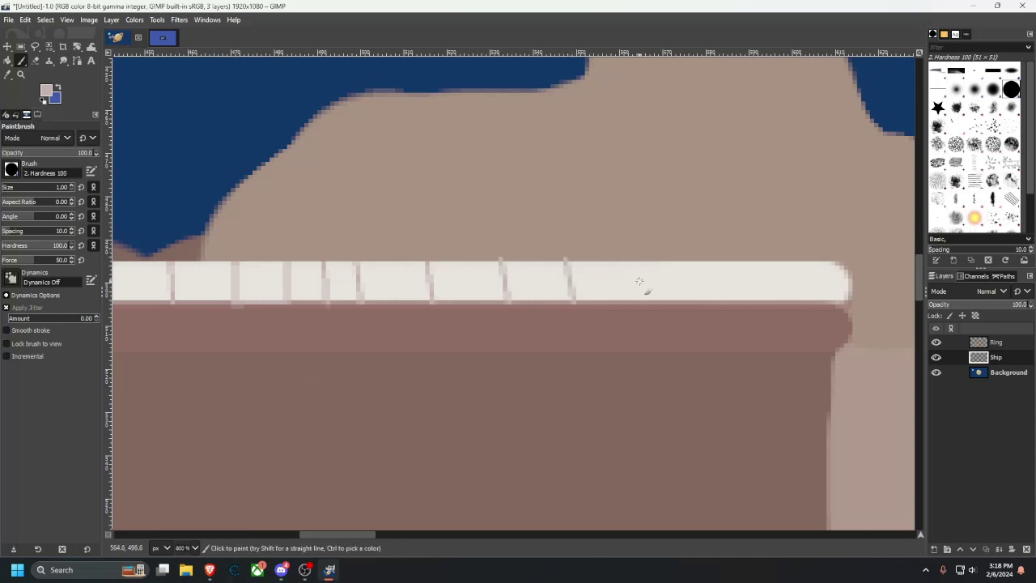
pyautogui.hscroll(3, 457, 280)
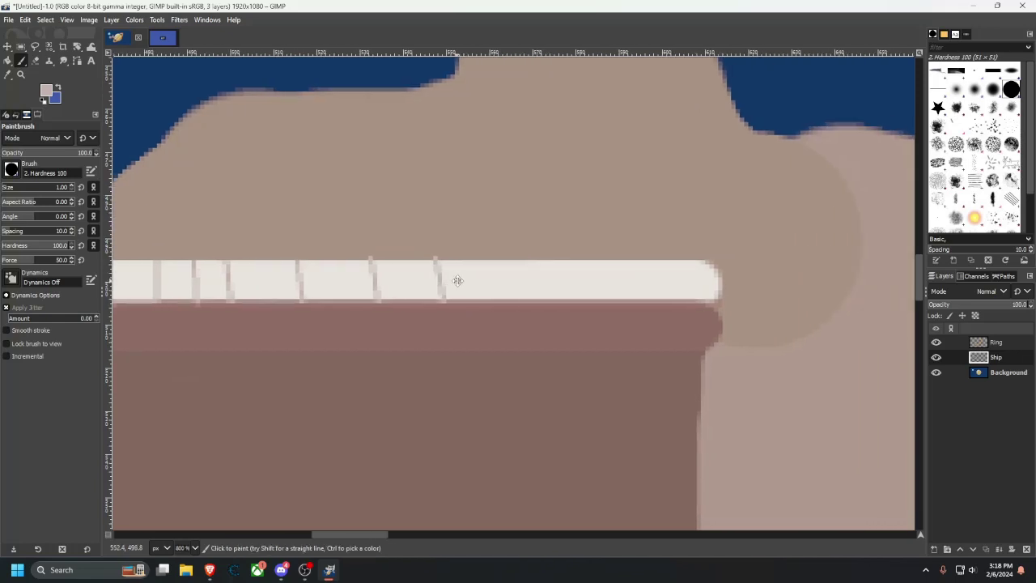
# Paint three more size 1 greyish pink seams across the front end of the off-white bar, completing the row of plates.
pyautogui.click(511, 259)
pyautogui.keyDown('shift'); pyautogui.click(517, 304); pyautogui.keyUp('shift')
pyautogui.click(583, 300)
pyautogui.keyDown('shift'); pyautogui.click(582, 259); pyautogui.keyUp('shift')
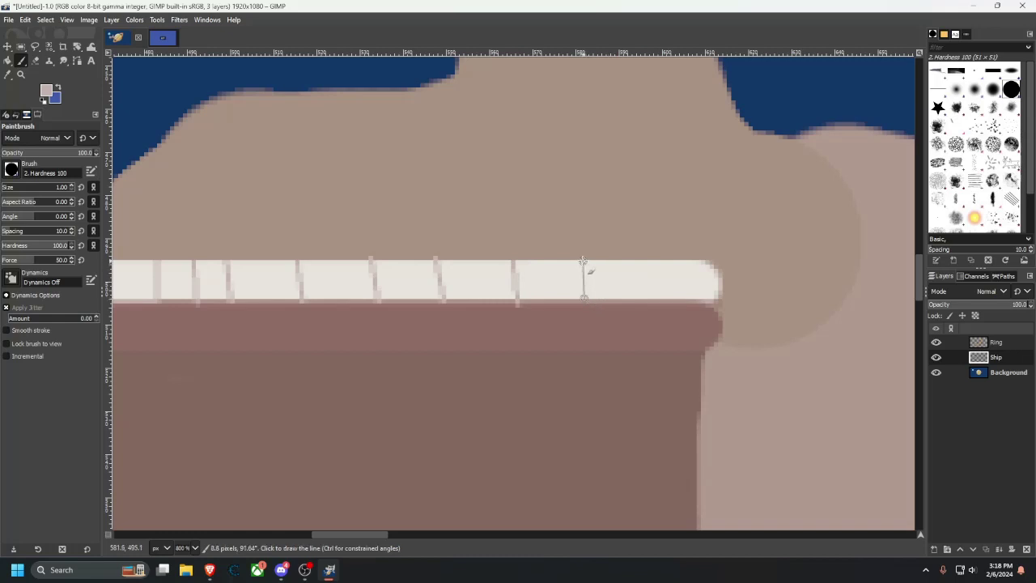
pyautogui.click(645, 303)
pyautogui.keyDown('shift'); pyautogui.click(643, 260); pyautogui.keyUp('shift')
# Sample the tan of the reference ship's horizontal beam as the foreground color and return to the space scene.
pyautogui.scroll(-3, 679, 290)
pyautogui.moveTo(590, 323)
pyautogui.mouseDown()
pyautogui.moveTo(563, 317)
pyautogui.moveTo(610, 323)
pyautogui.mouseUp()
pyautogui.click(162, 38)
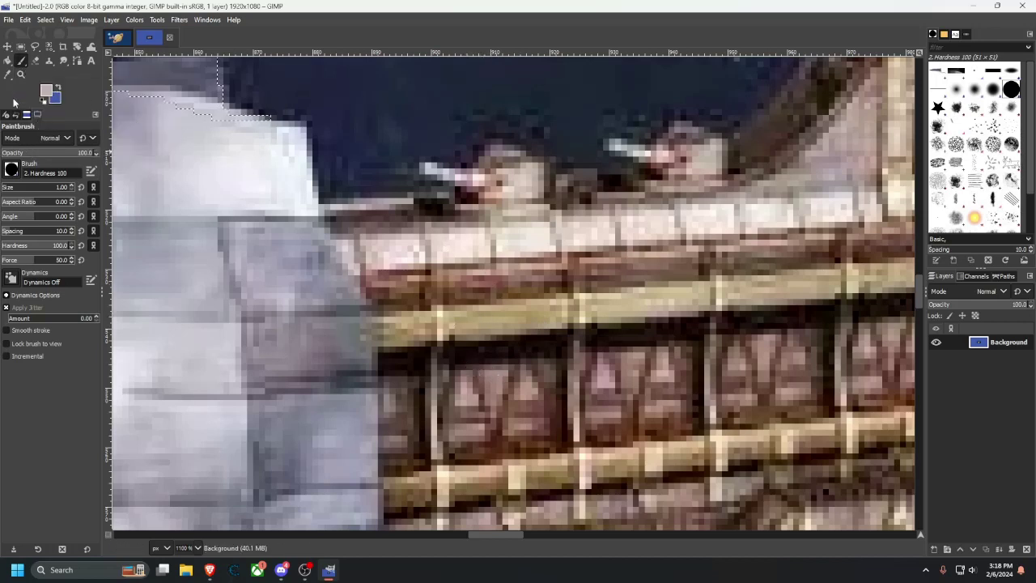
pyautogui.press('o')
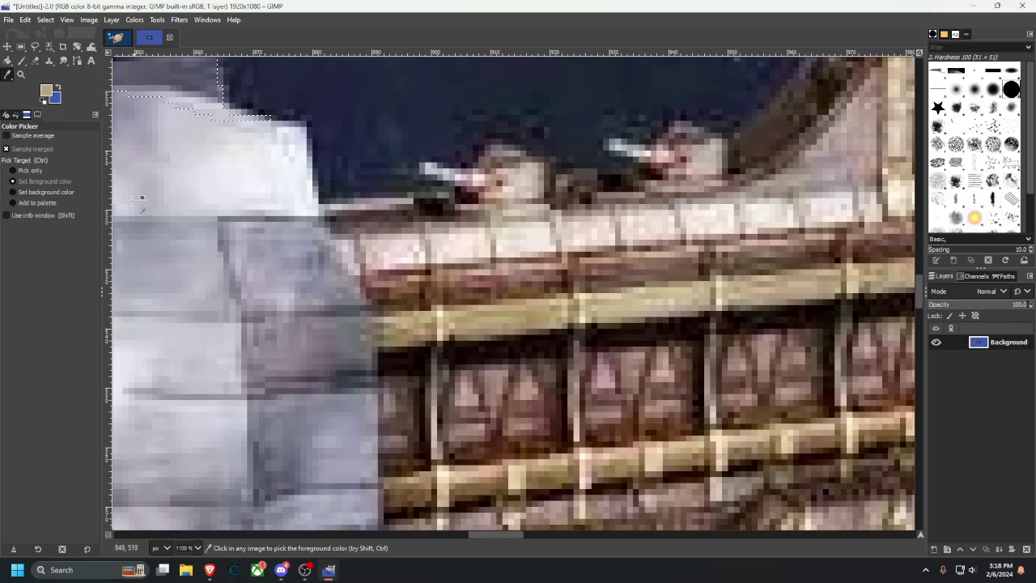
pyautogui.click(157, 19)
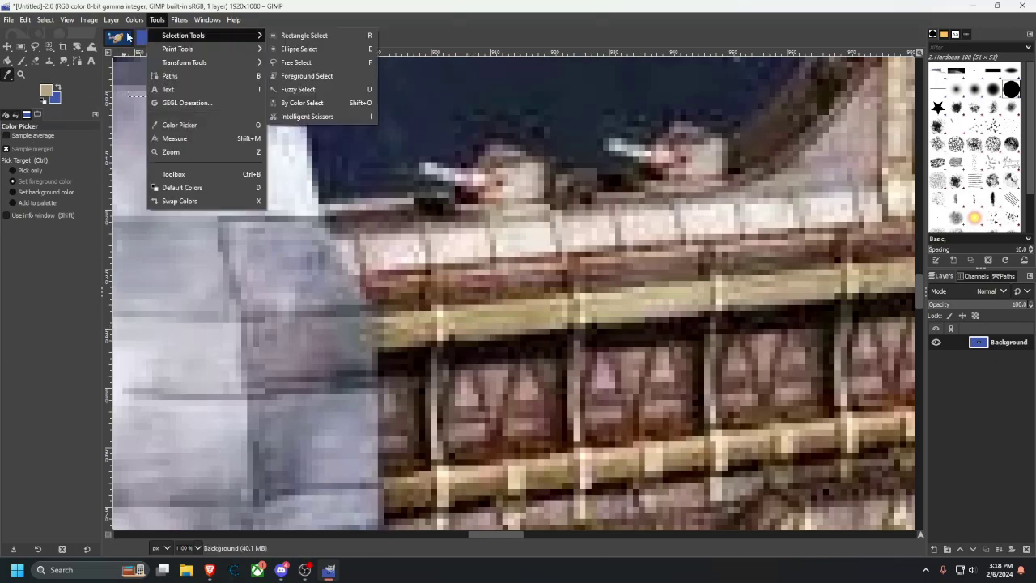
pyautogui.click(127, 35)
pyautogui.click(118, 37)
pyautogui.scroll(2, 412, 338)
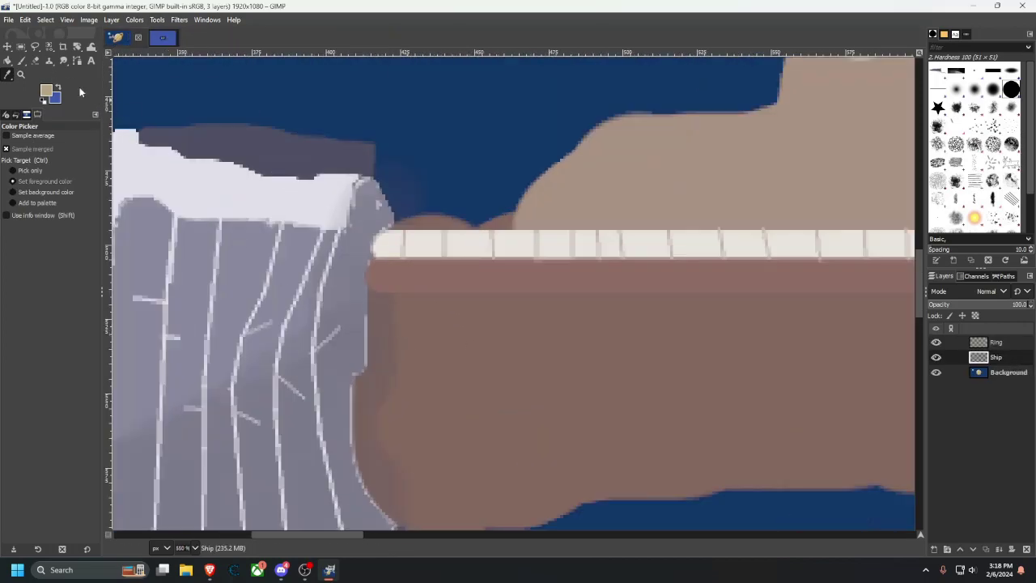
# Paint a straight size 8 tan stripe about 194 px long along the hull, overlapping the lower part of the reddish brown trim.
pyautogui.press('p')
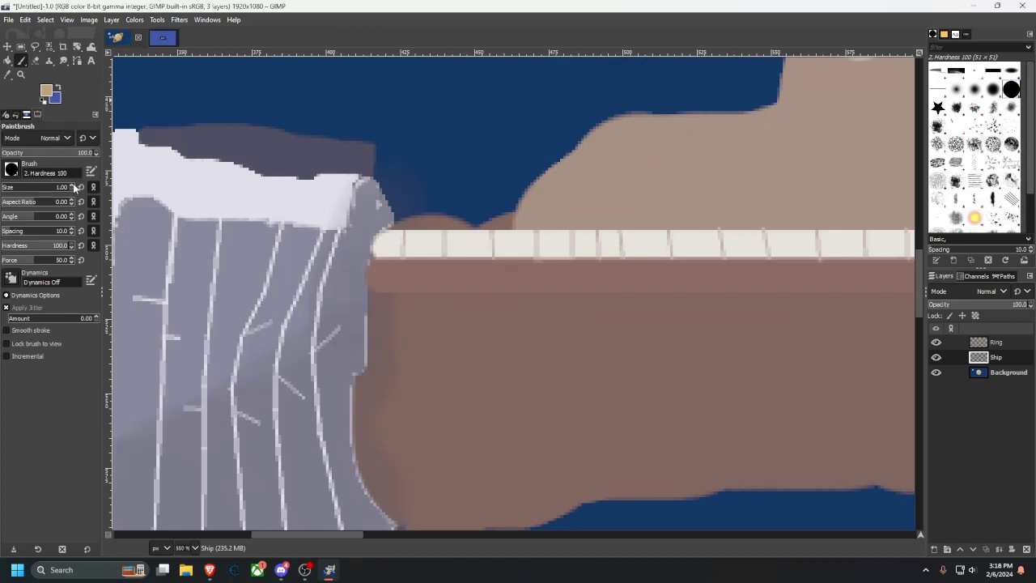
pyautogui.click(72, 186)
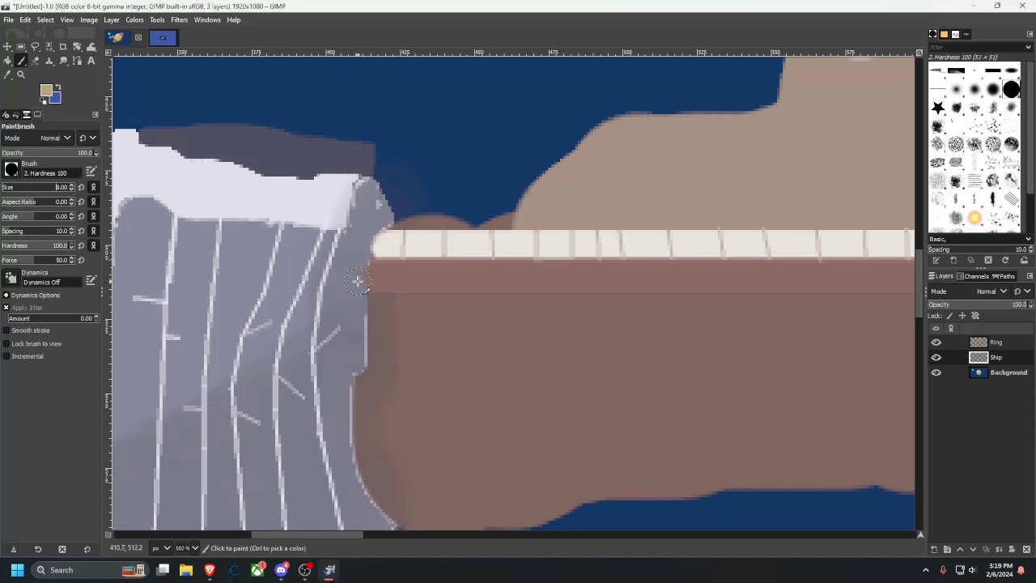
pyautogui.click(377, 287)
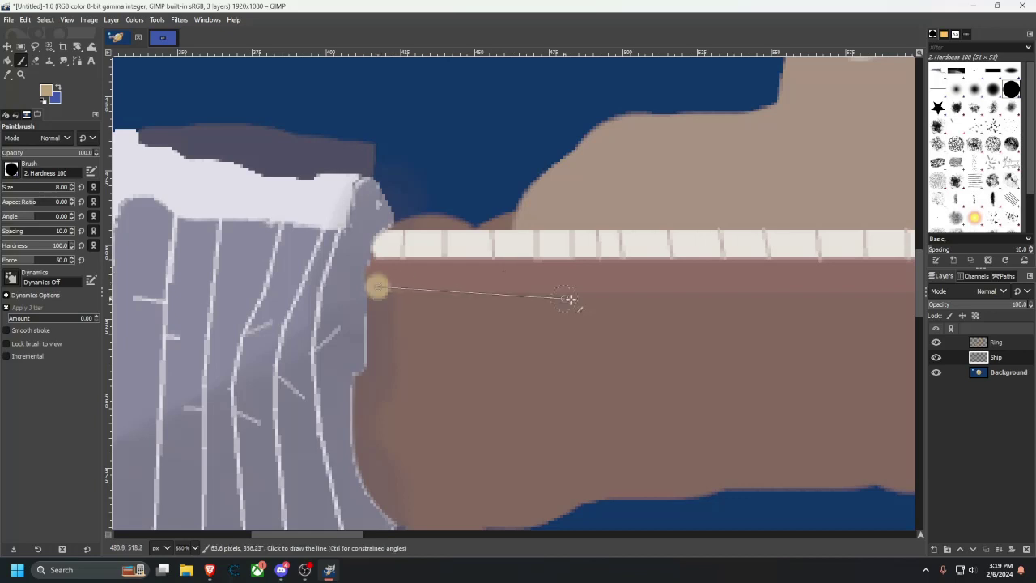
pyautogui.hscroll(8, 572, 301)
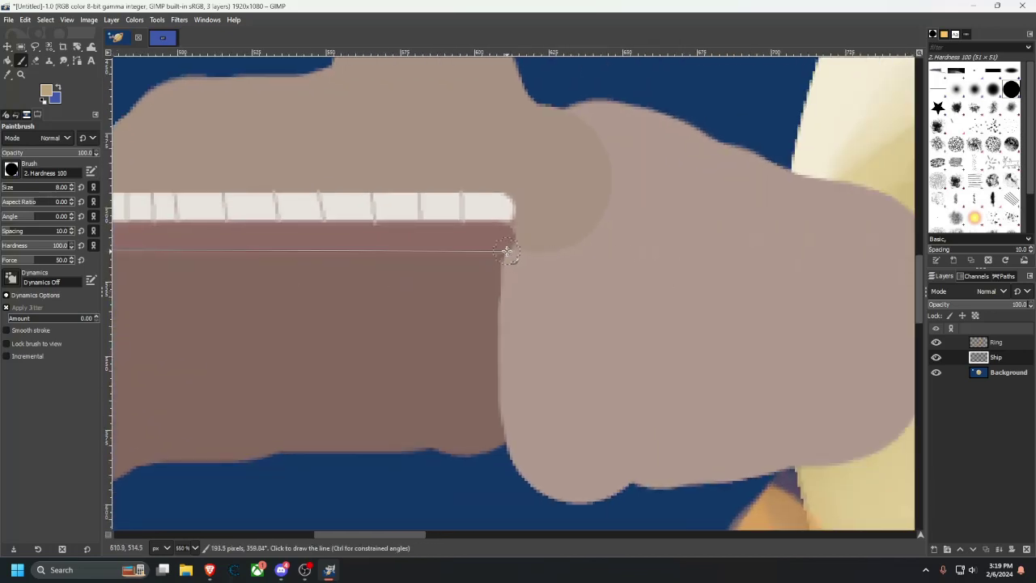
pyautogui.keyDown('shift'); pyautogui.click(511, 252); pyautogui.keyUp('shift')
# Sample the near-black shadow beneath the reference ship's tan beam and return to the space scene.
pyautogui.hscroll(-8, 502, 315)
pyautogui.scroll(1, 502, 315)
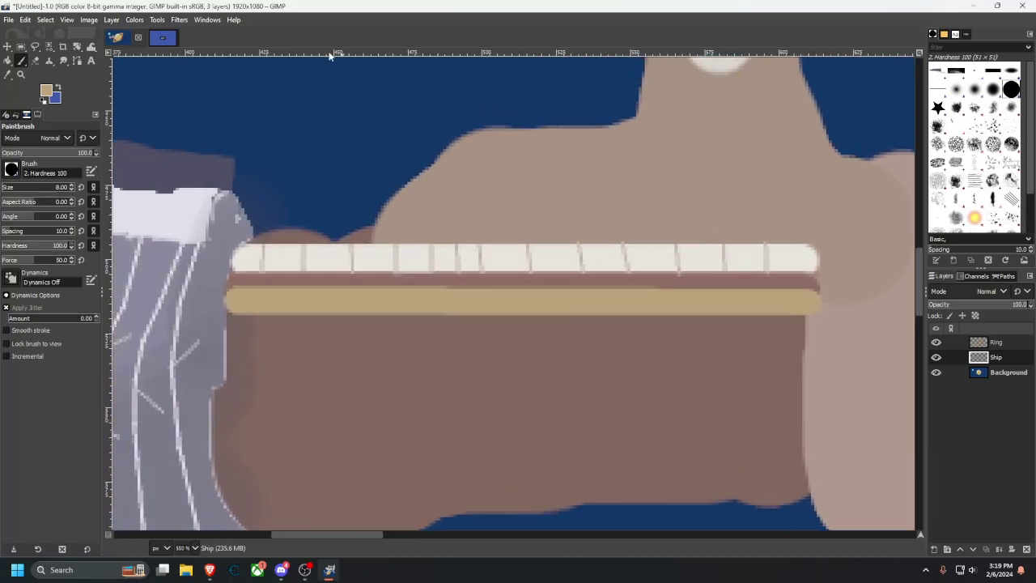
pyautogui.click(159, 37)
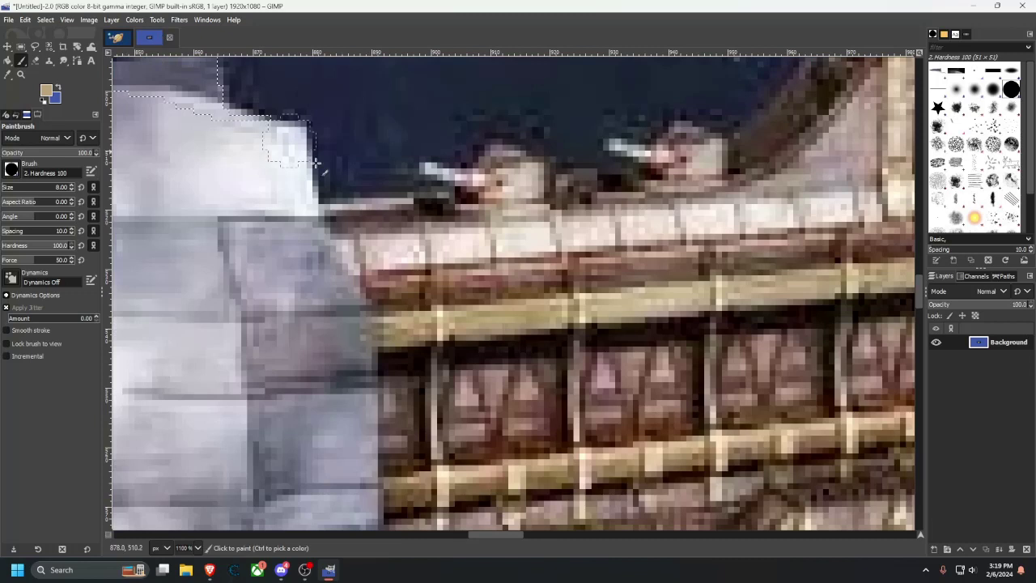
pyautogui.click(9, 73)
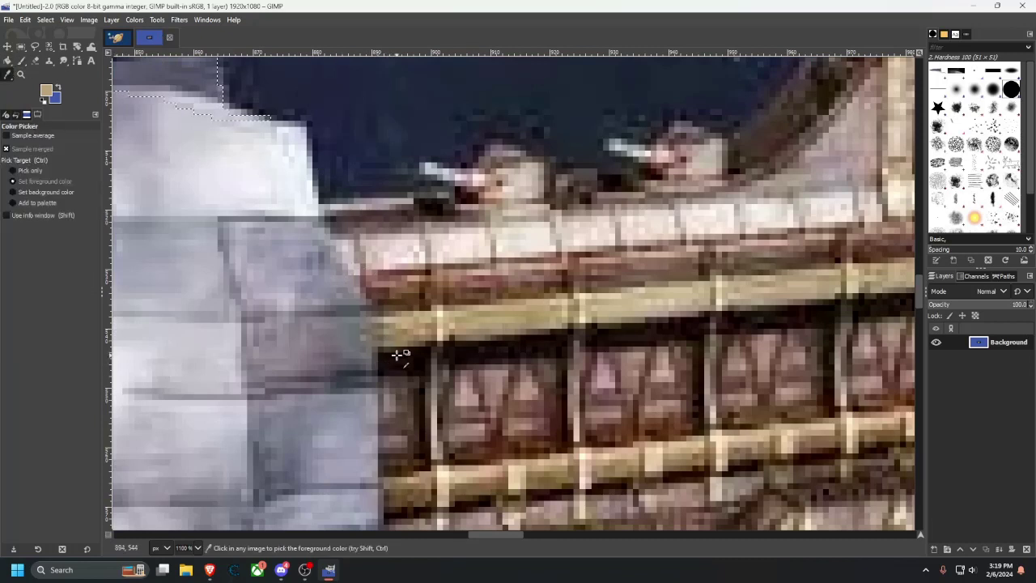
pyautogui.click(117, 37)
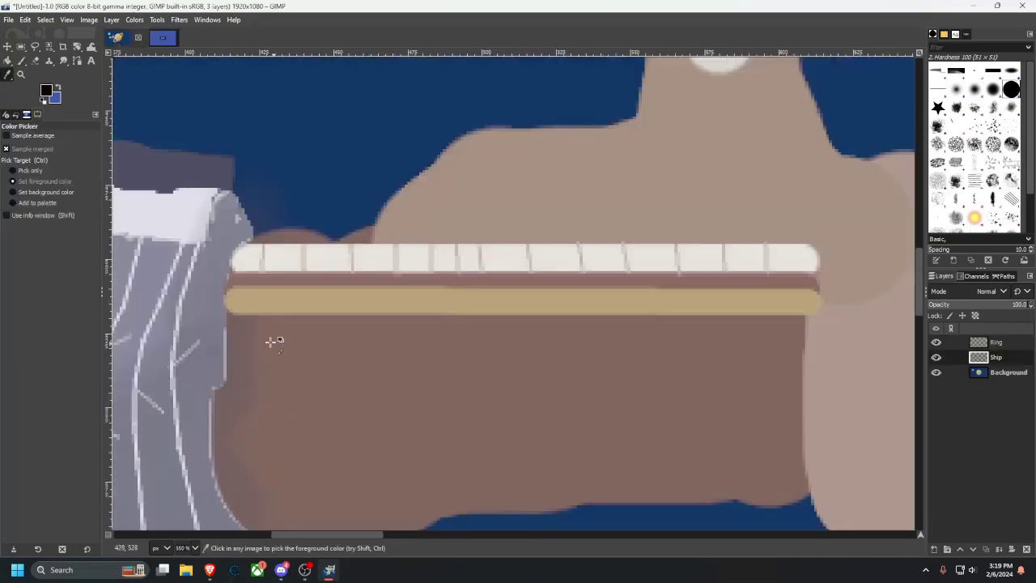
# Paint a straight size 8 near-black stripe along the full hull length, overlapping the lower edge of the tan stripe.
pyautogui.click(22, 61)
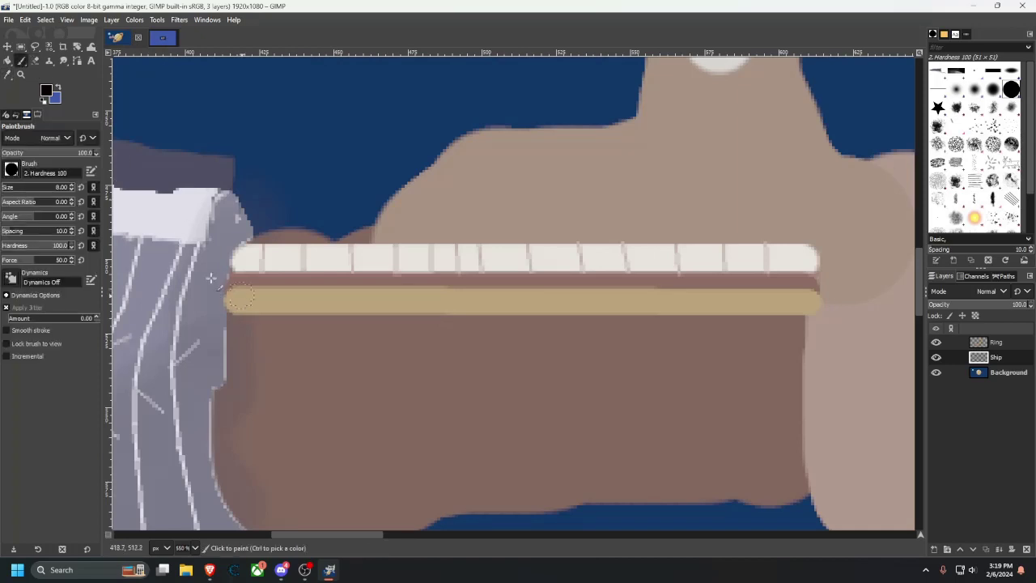
pyautogui.click(233, 313)
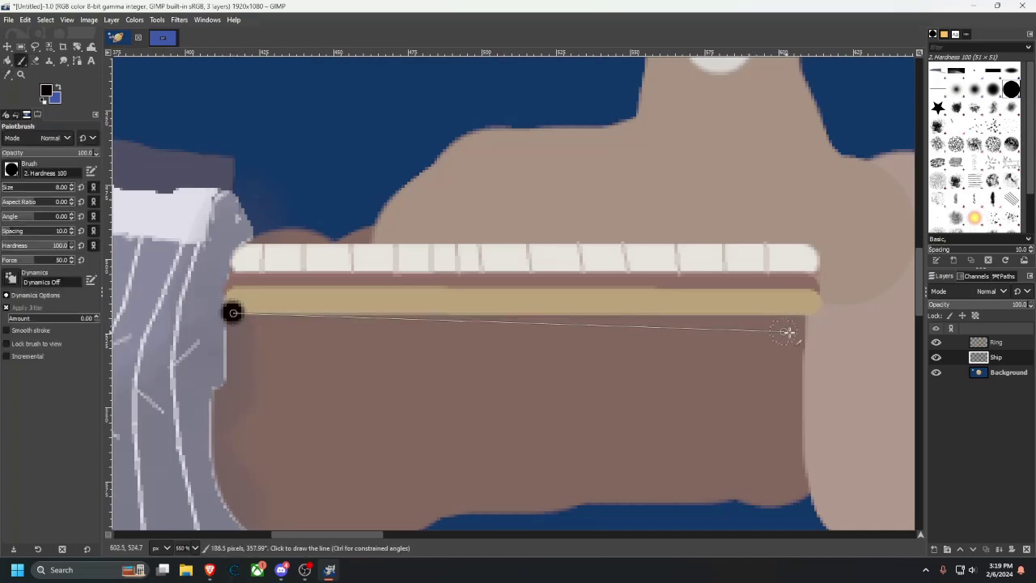
pyautogui.keyDown('shift'); pyautogui.click(809, 318); pyautogui.keyUp('shift')
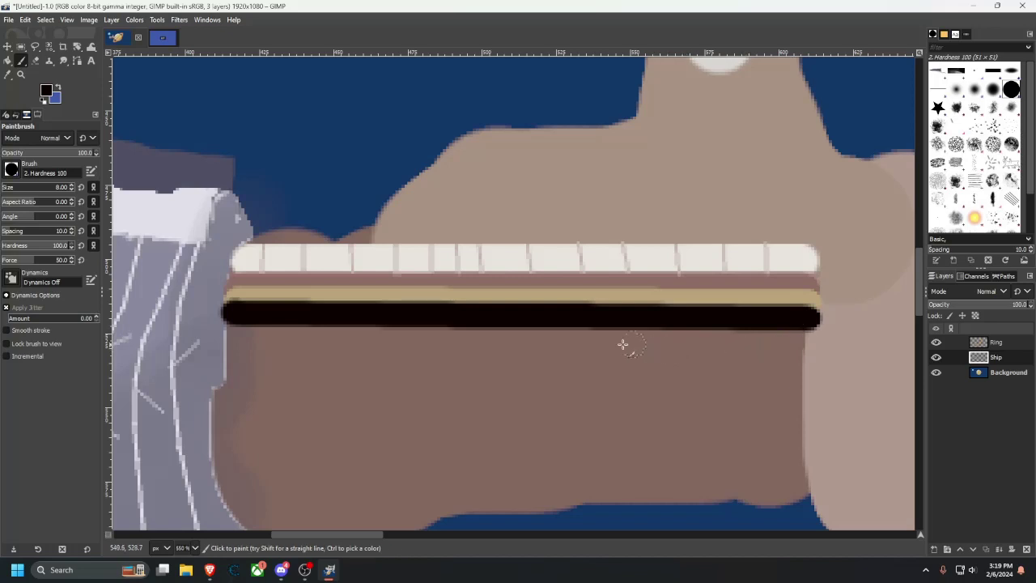
# Sample the pale cream of the reference ship's vertical struts and return to the space scene.
pyautogui.click(161, 38)
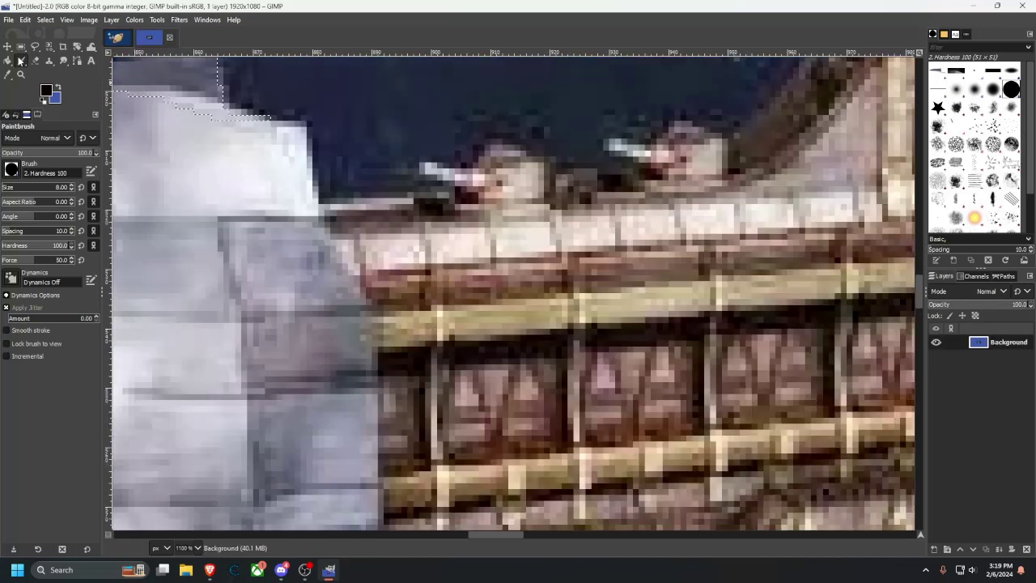
pyautogui.press('o')
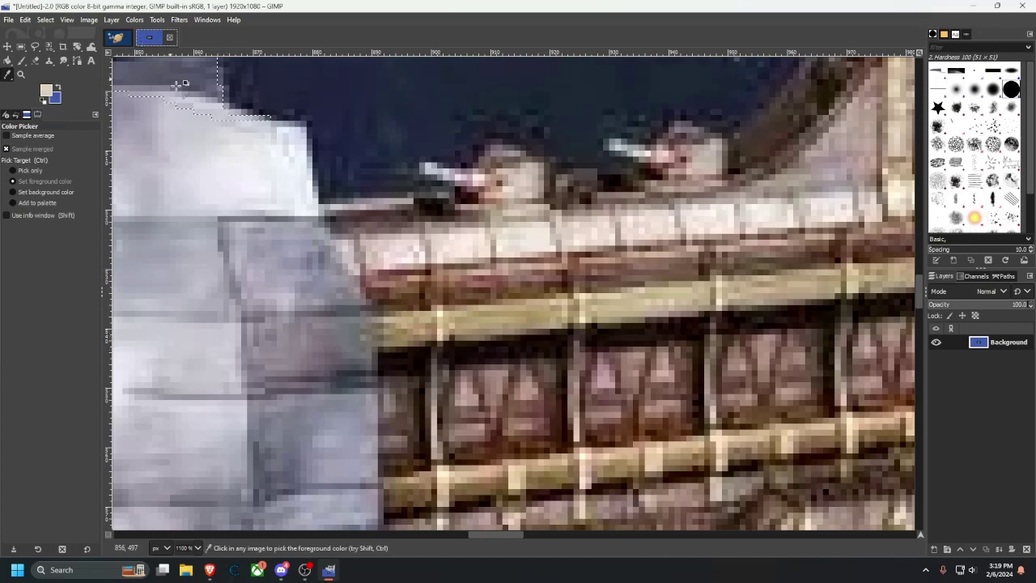
pyautogui.click(118, 38)
# Paint two size 3 pale cream vertical struts from the tan stripe down past the black stripe at the rear end of the hull.
pyautogui.moveTo(308, 326); pyautogui.dragTo(361, 327)
pyautogui.scroll(1, 319, 321)
pyautogui.scroll(-1, 332, 336)
pyautogui.scroll(3, 324, 340)
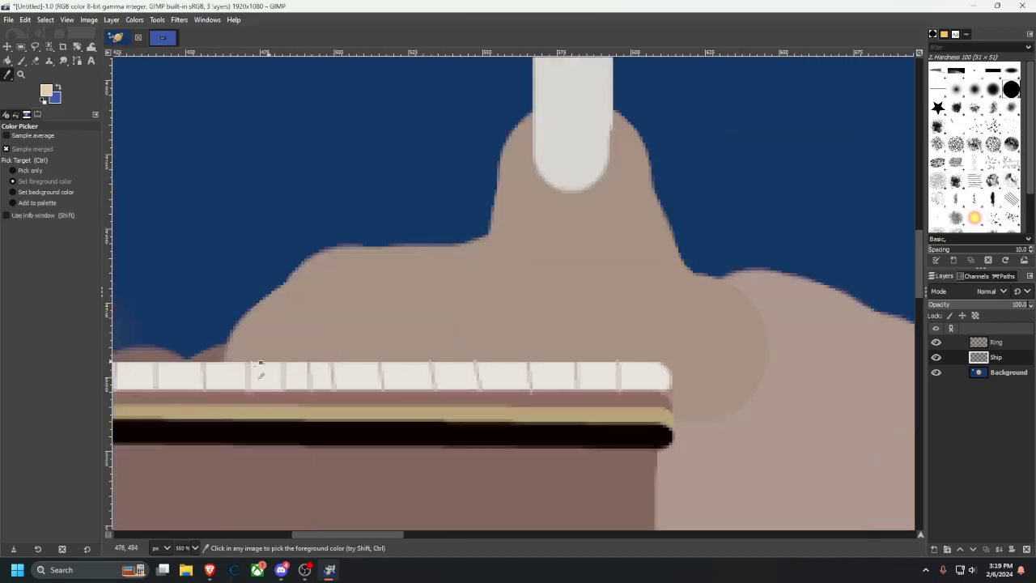
pyautogui.hscroll(-6, 652, 332)
pyautogui.scroll(-2, 653, 331)
pyautogui.scroll(3, 619, 429)
pyautogui.keyDown('ctrl'); pyautogui.scroll(2, 619, 429); pyautogui.keyUp('ctrl')
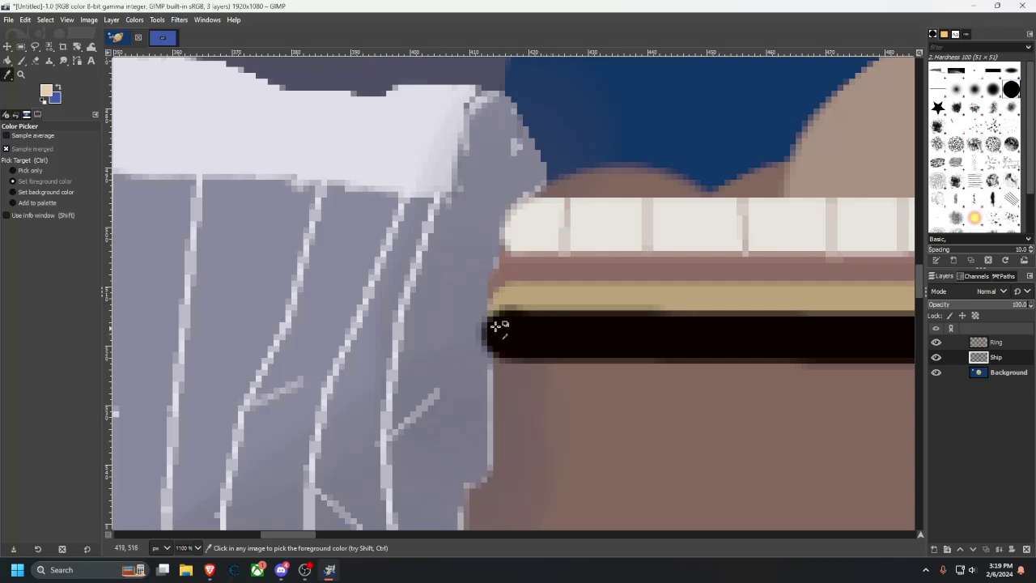
pyautogui.press('p')
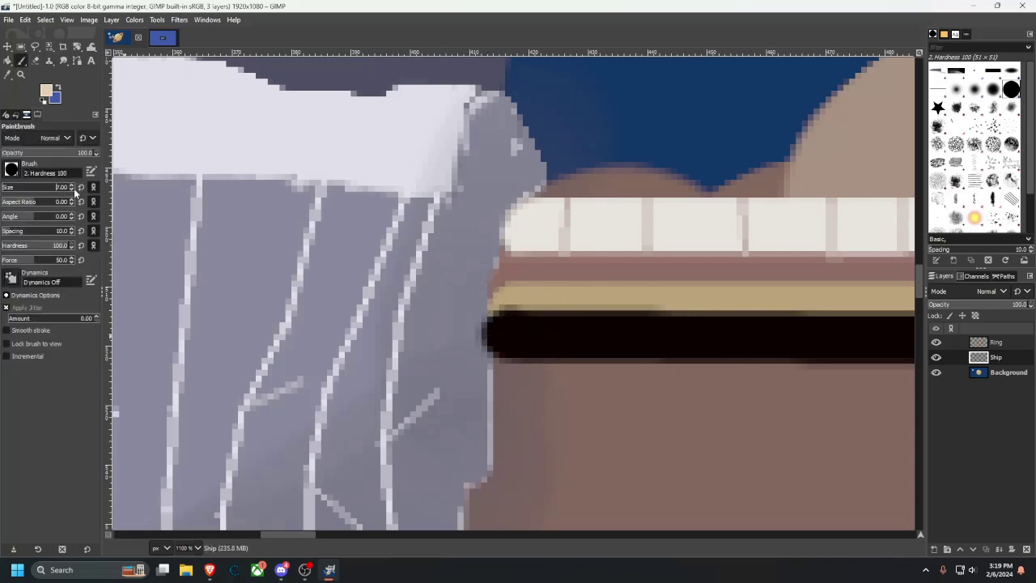
pyautogui.write('3')
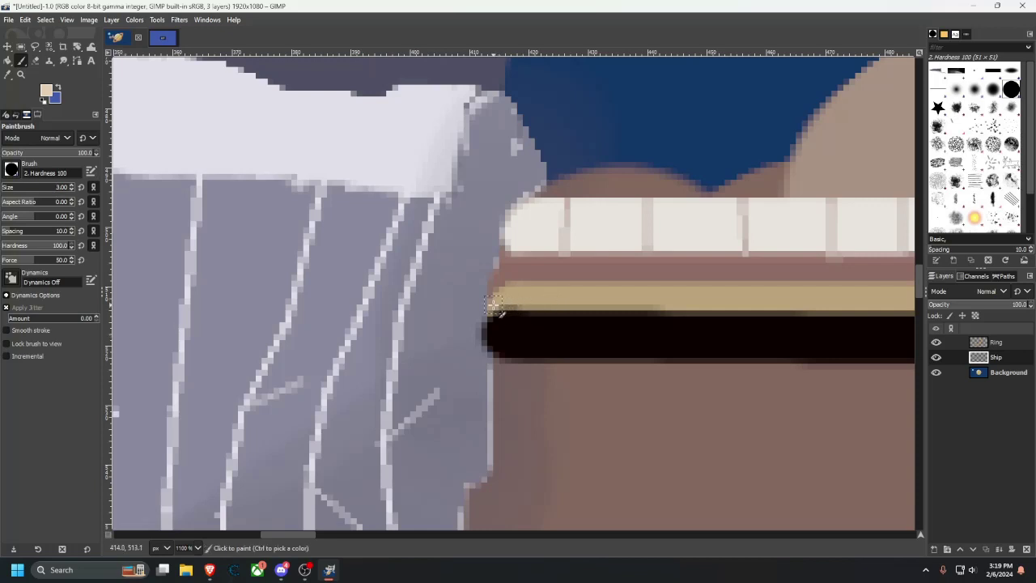
pyautogui.keyDown('shift'); pyautogui.click(496, 390); pyautogui.keyUp('shift')
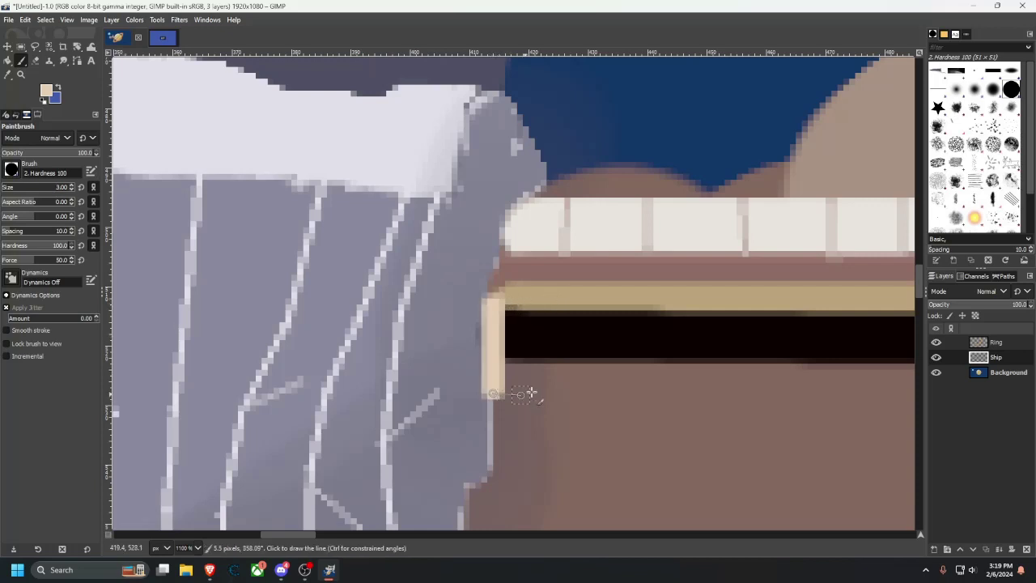
pyautogui.click(572, 300)
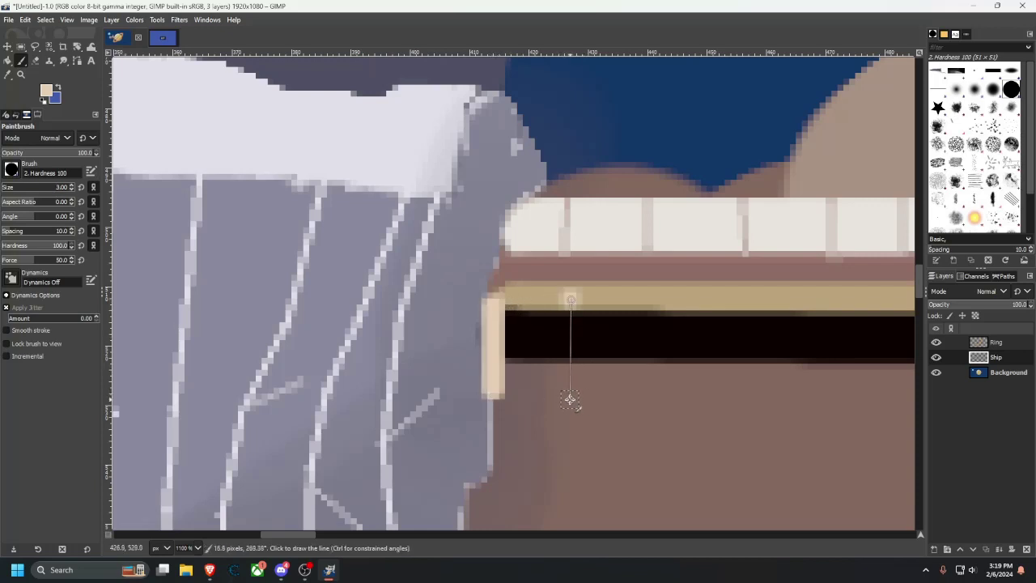
pyautogui.keyDown('shift'); pyautogui.click(571, 398); pyautogui.keyUp('shift')
# Paint four more size 3 cream struts, each about 20 px tall, across the black stripe toward the middle of the hull.
pyautogui.hscroll(3, 677, 394)
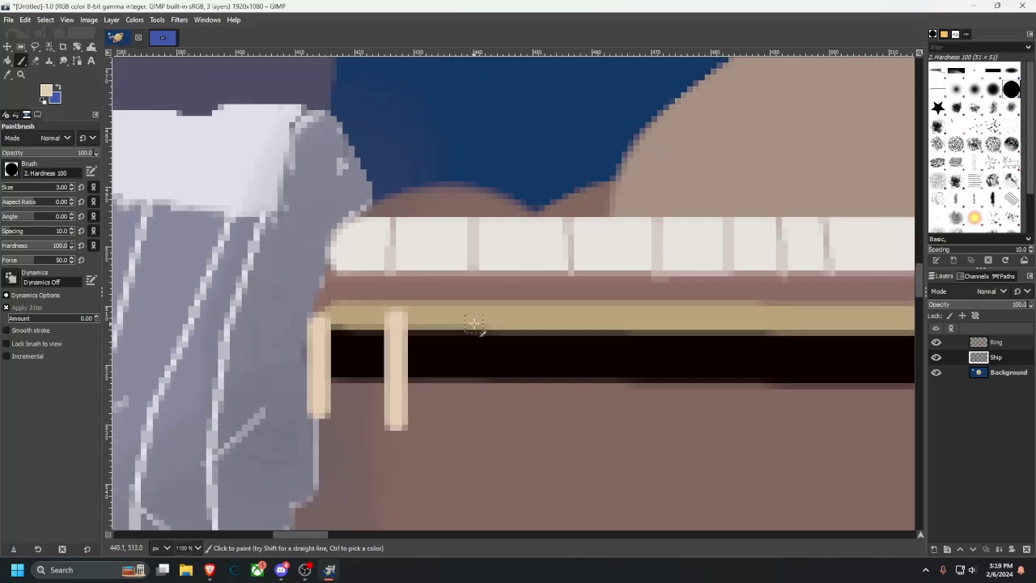
pyautogui.keyDown('shift'); pyautogui.click(465, 434); pyautogui.keyUp('shift')
pyautogui.hscroll(3, 508, 402)
pyautogui.click(449, 319)
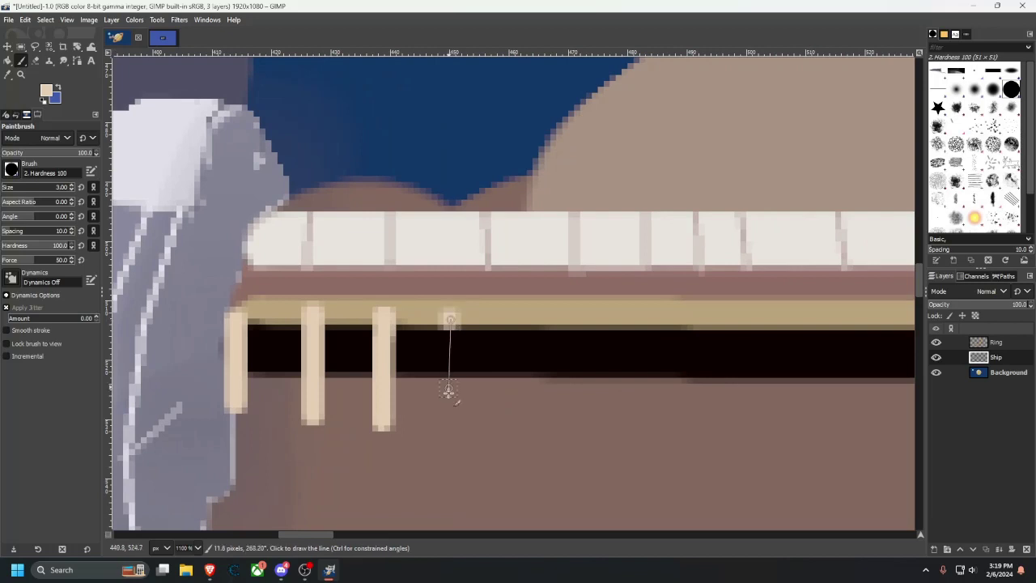
pyautogui.keyDown('shift'); pyautogui.click(455, 432); pyautogui.keyUp('shift')
pyautogui.hscroll(3, 488, 431)
pyautogui.hscroll(3, 488, 431)
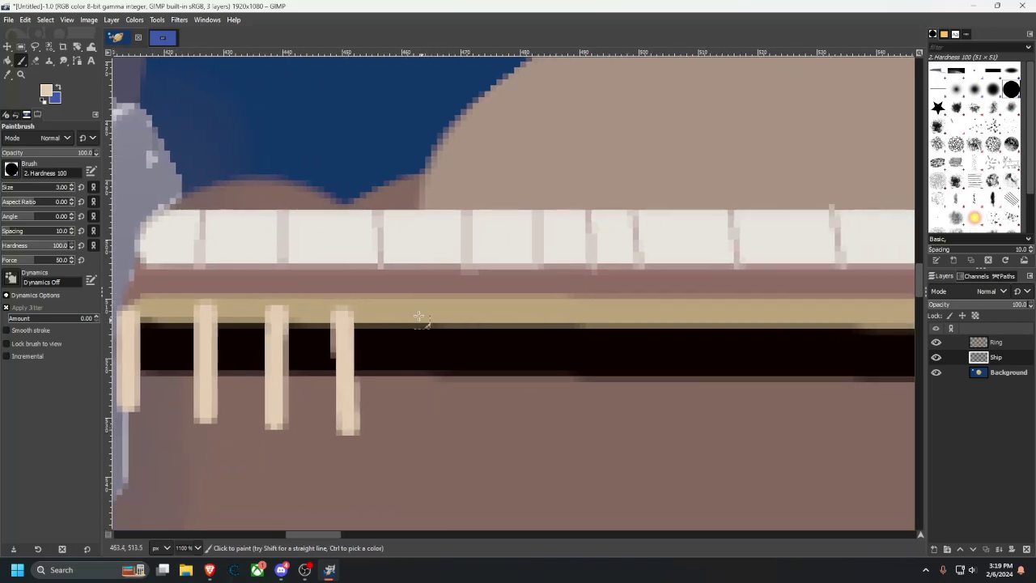
pyautogui.click(418, 315)
pyautogui.keyDown('shift'); pyautogui.click(420, 425); pyautogui.keyUp('shift')
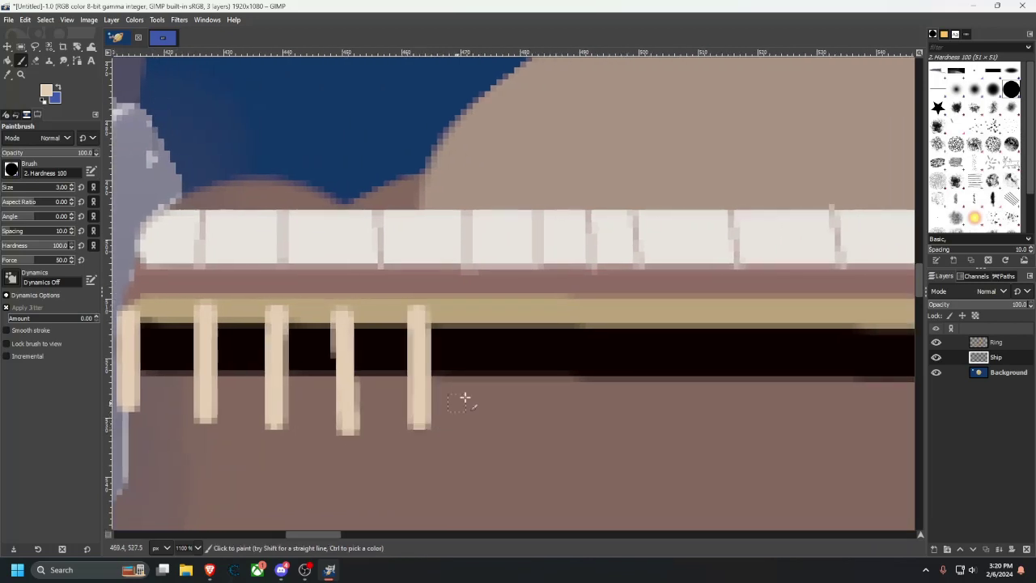
pyautogui.click(506, 318)
pyautogui.keyDown('shift'); pyautogui.click(504, 425); pyautogui.keyUp('shift')
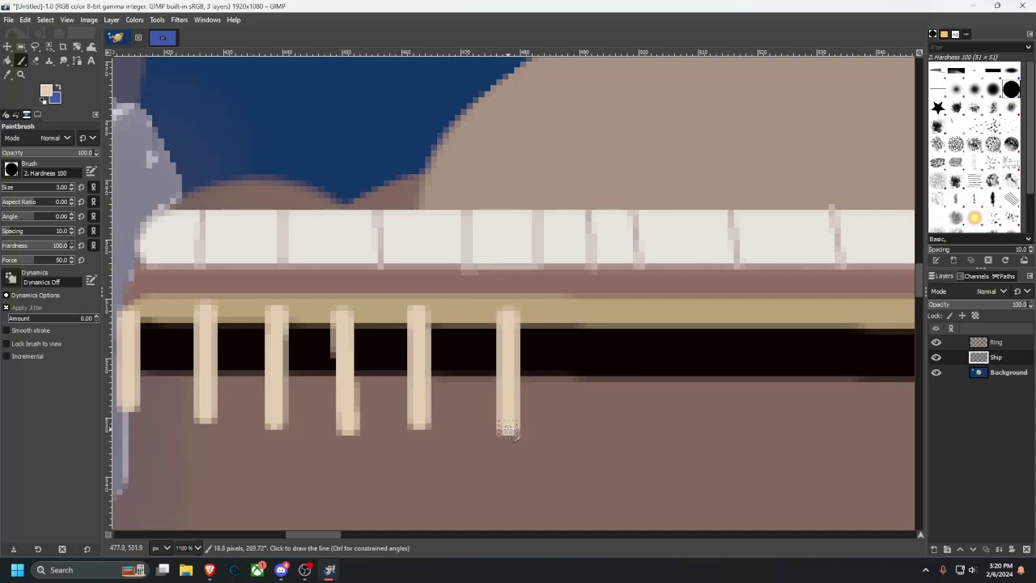
# Continue the row with four size 3 cream struts about 21 px tall, spaced more widely across the hull's middle section.
pyautogui.hscroll(3, 480, 403)
pyautogui.hscroll(3, 480, 403)
pyautogui.click(476, 315)
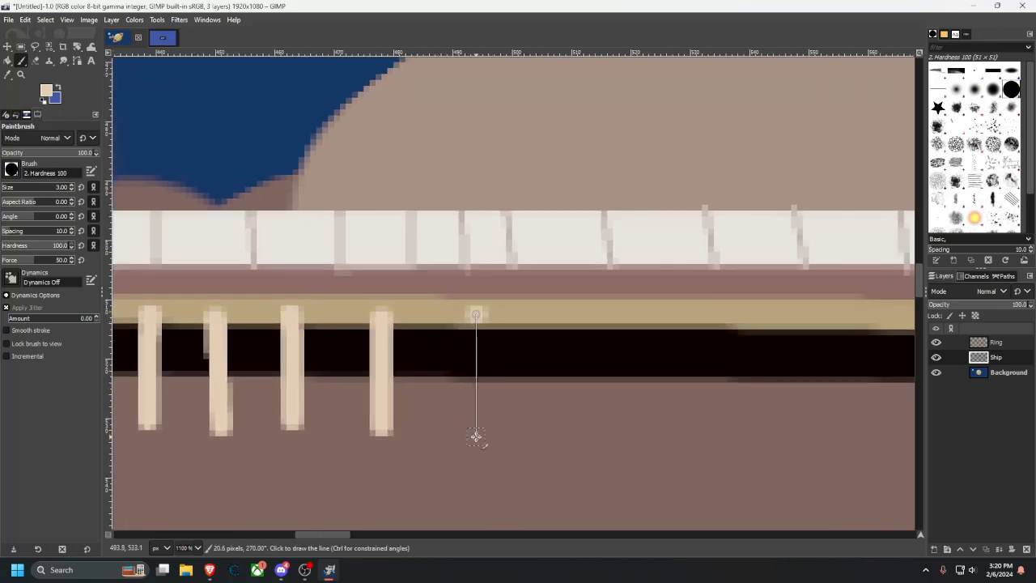
pyautogui.keyDown('shift'); pyautogui.click(476, 434); pyautogui.keyUp('shift')
pyautogui.hscroll(8, 465, 371)
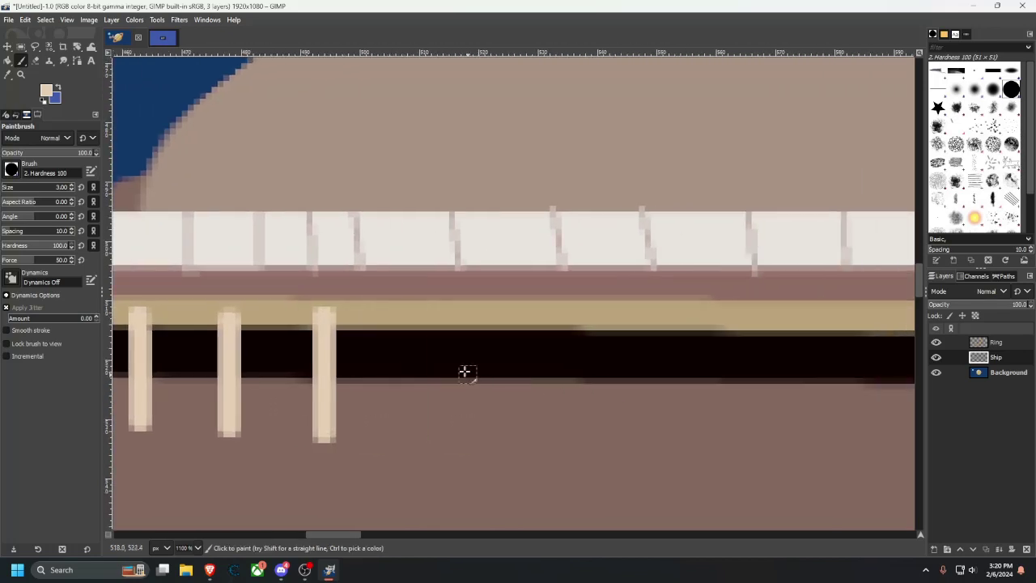
pyautogui.click(459, 318)
pyautogui.keyDown('shift'); pyautogui.click(461, 442); pyautogui.keyUp('shift')
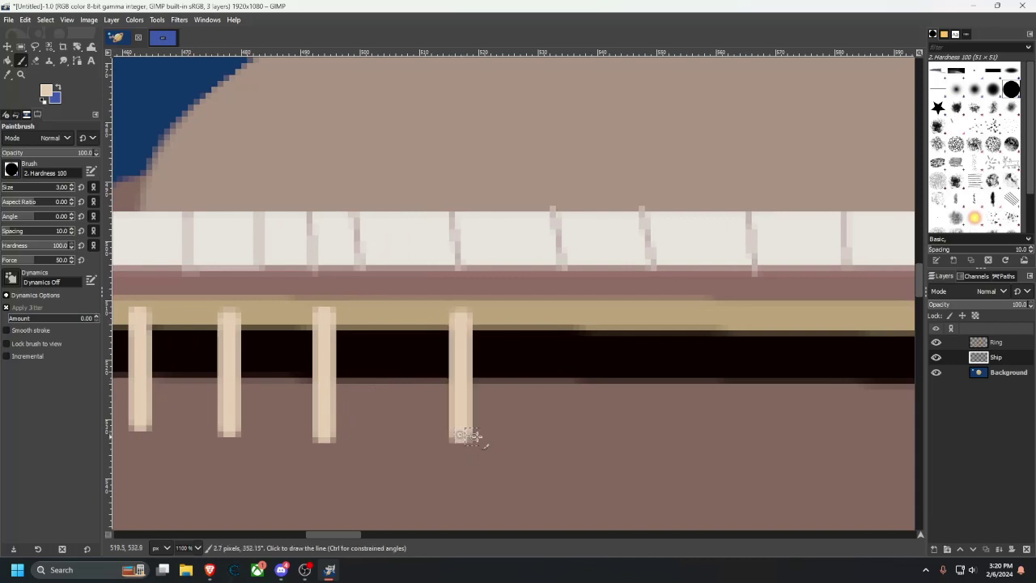
pyautogui.click(564, 321)
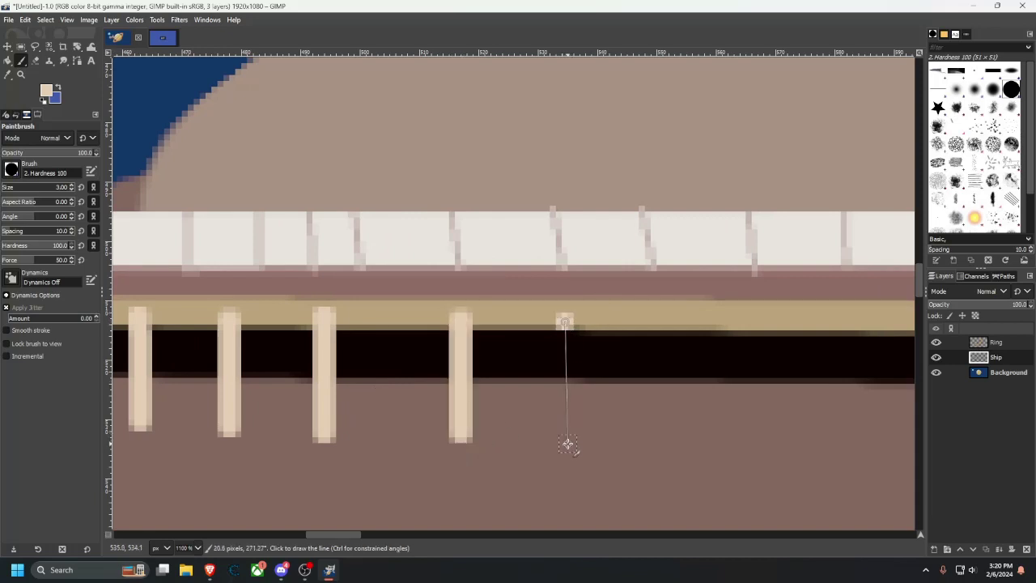
pyautogui.keyDown('shift'); pyautogui.click(564, 440); pyautogui.keyUp('shift')
pyautogui.hscroll(5, 486, 362)
pyautogui.click(486, 314)
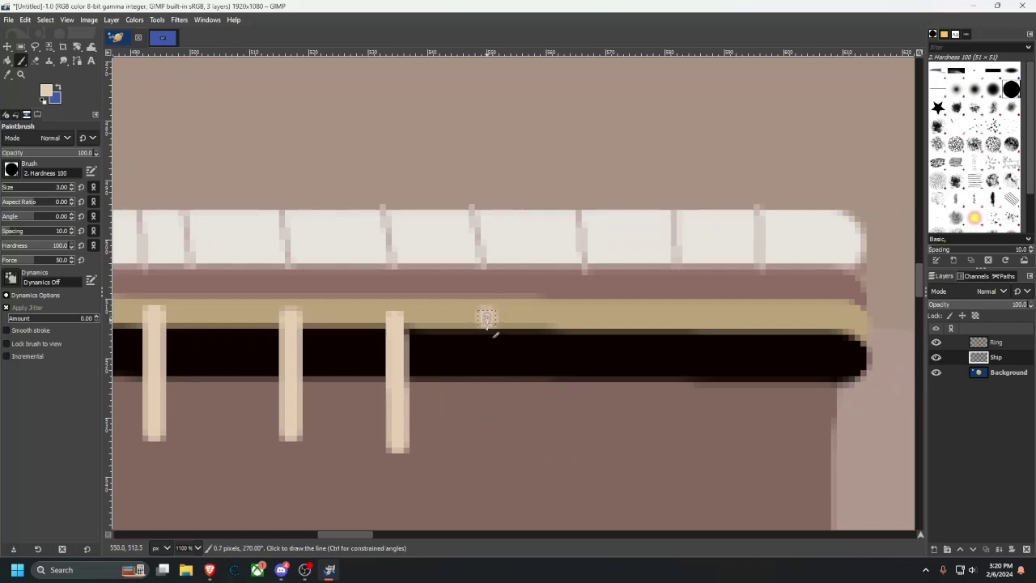
pyautogui.keyDown('shift'); pyautogui.click(487, 446); pyautogui.keyUp('shift')
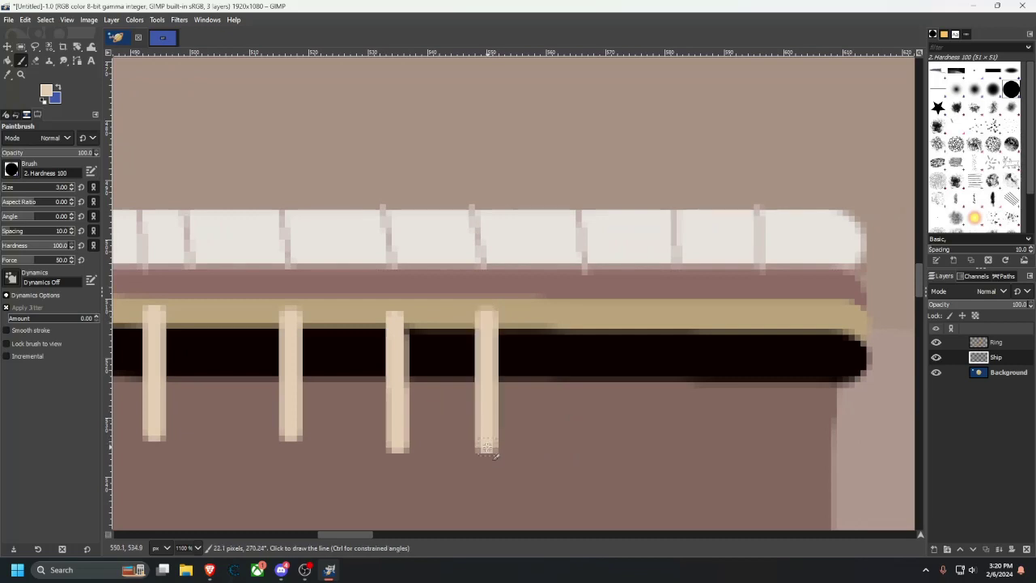
# Finish the row with three more size 3 cream struts, each about 22 px tall, across the black stripe at the hull's front end.
pyautogui.click(588, 317)
pyautogui.keyDown('shift'); pyautogui.click(588, 446); pyautogui.keyUp('shift')
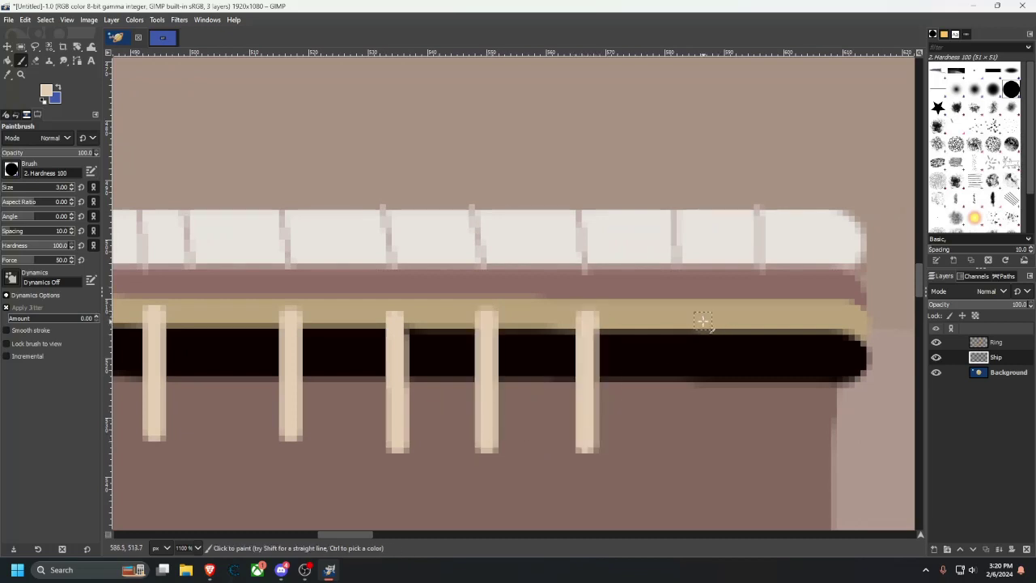
pyautogui.click(676, 316)
pyautogui.keyDown('shift'); pyautogui.click(677, 445); pyautogui.keyUp('shift')
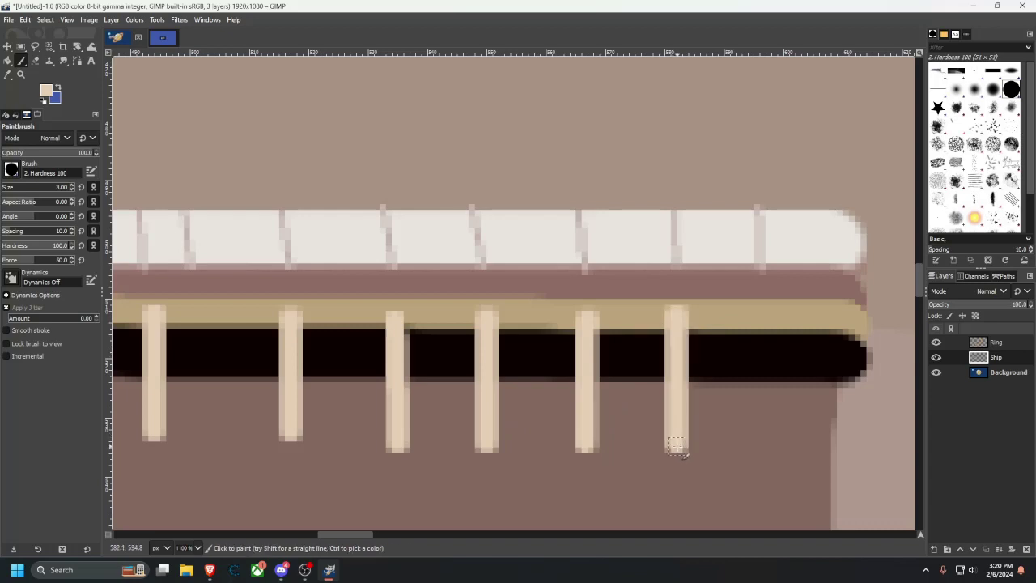
pyautogui.click(763, 318)
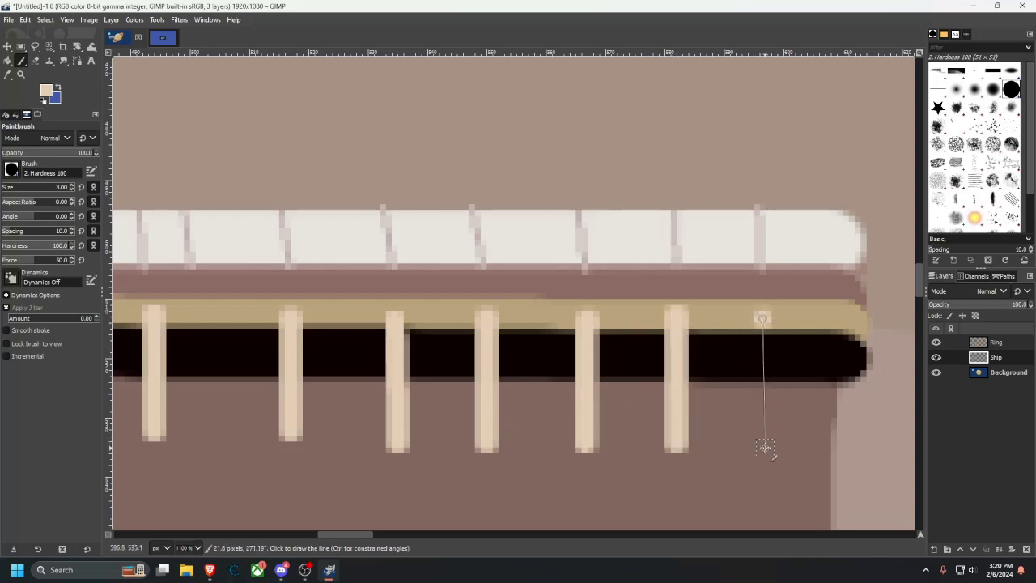
pyautogui.keyDown('shift'); pyautogui.click(765, 446); pyautogui.keyUp('shift')
# Look over the finished row of struts and the grey engine block at the hull's rear end.
pyautogui.scroll(-8, 648, 341)
pyautogui.scroll(10, 527, 301)
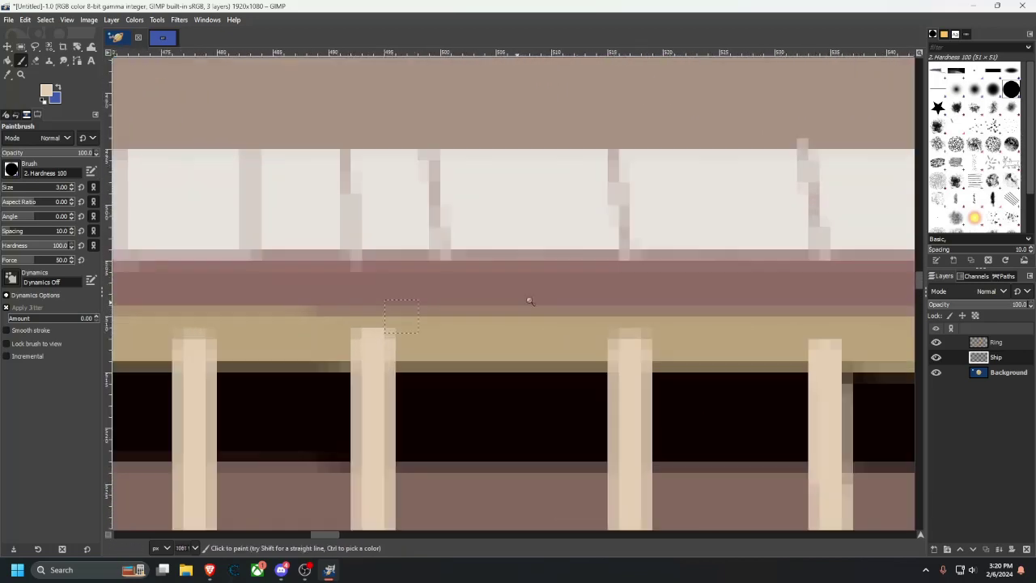
pyautogui.scroll(-5, 472, 278)
pyautogui.scroll(2, 429, 289)
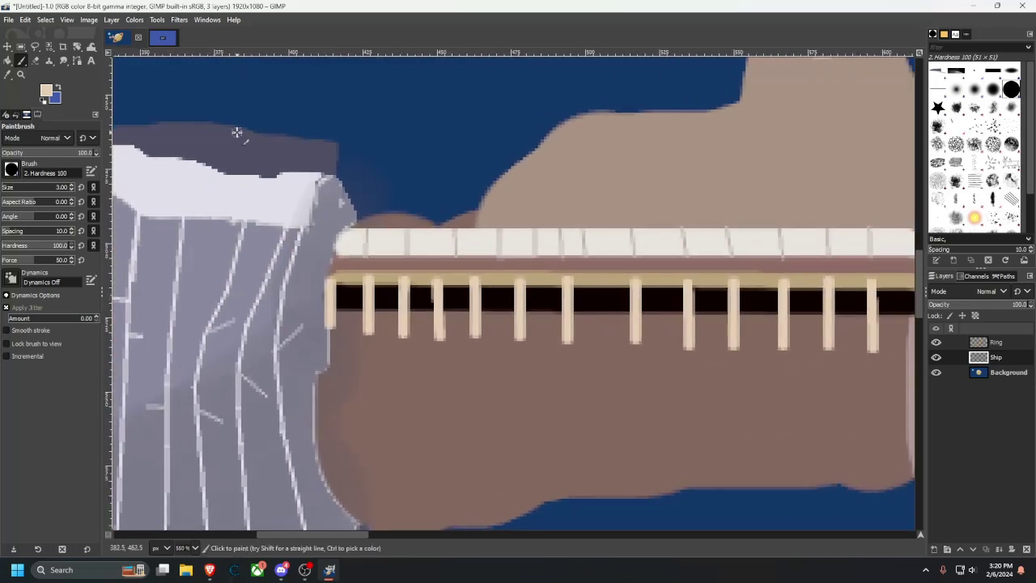
pyautogui.scroll(1, 215, 170)
pyautogui.scroll(-1, 185, 169)
pyautogui.scroll(1, 242, 199)
pyautogui.hscroll(-2, 301, 228)
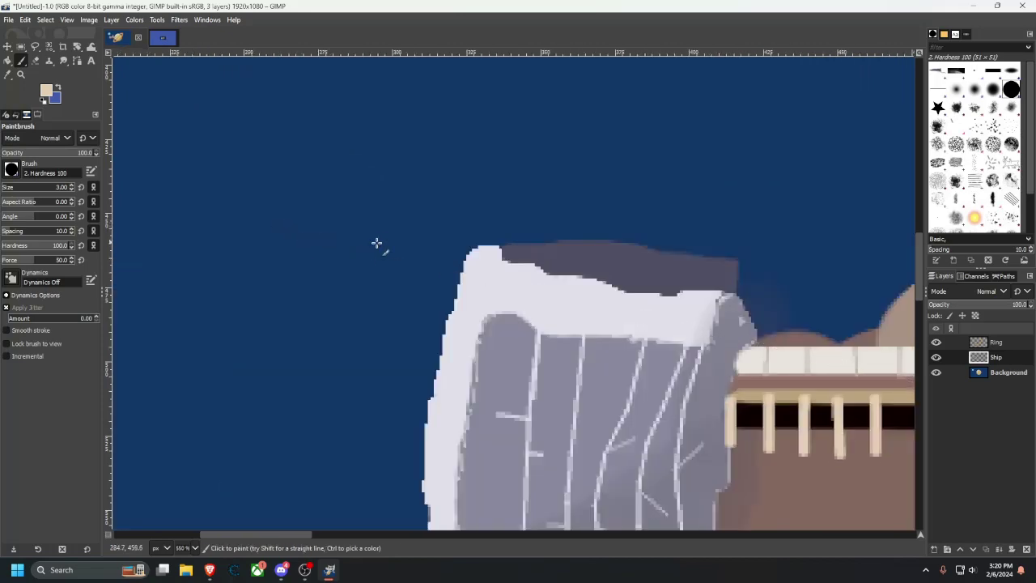
pyautogui.moveTo(510, 273); pyautogui.dragTo(205, 188)
pyautogui.scroll(3, 694, 308)
pyautogui.hscroll(3, 261, 271)
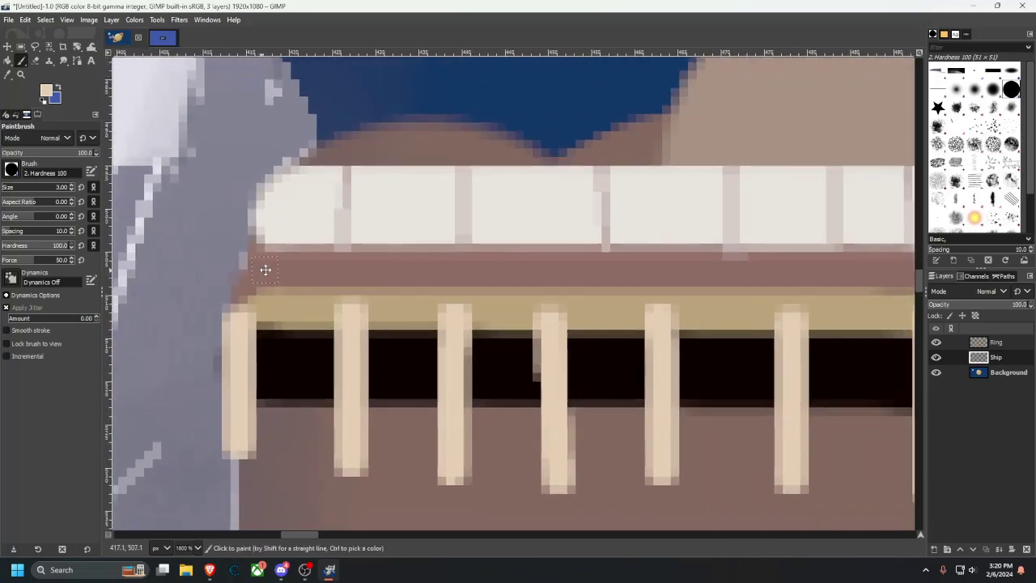
# Smudge a straight size 10 line along the upper edge of the tan stripe, from the hull's front end to its rear end.
pyautogui.click(63, 60)
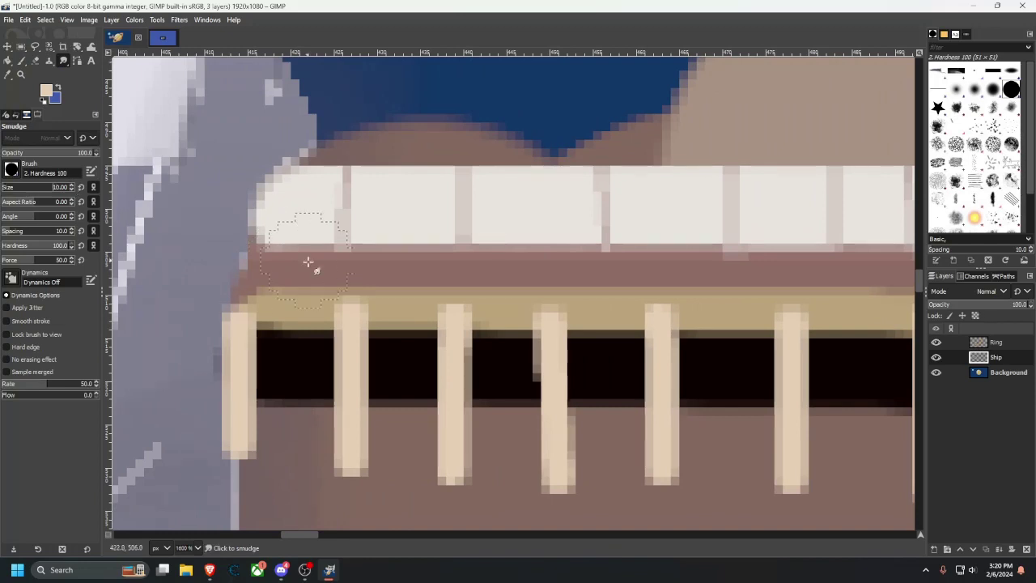
pyautogui.scroll(-3, 699, 296)
pyautogui.scroll(4, 672, 287)
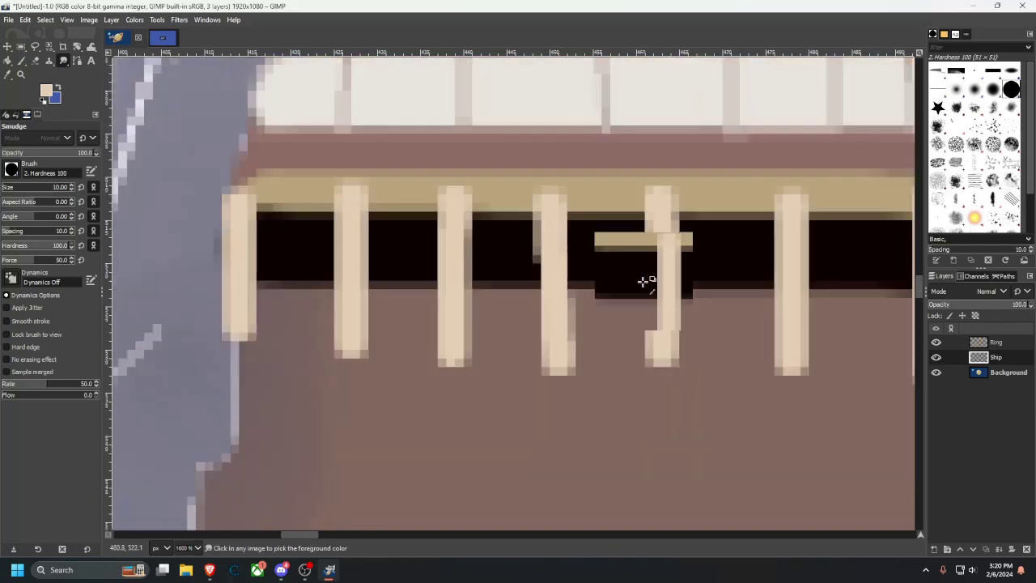
pyautogui.keyDown('ctrl'); pyautogui.scroll(-1, 633, 294); pyautogui.keyUp('ctrl')
pyautogui.keyDown('ctrl'); pyautogui.scroll(-4, 634, 294); pyautogui.keyUp('ctrl')
pyautogui.keyDown('ctrl'); pyautogui.scroll(1, 627, 328); pyautogui.keyUp('ctrl')
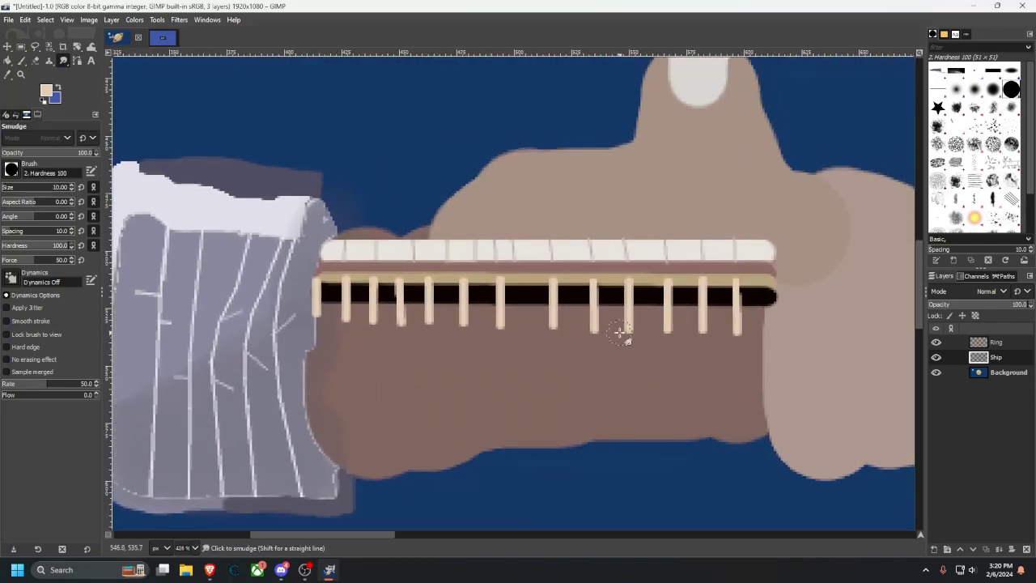
pyautogui.keyDown('shift'); pyautogui.click(771, 271); pyautogui.keyUp('shift')
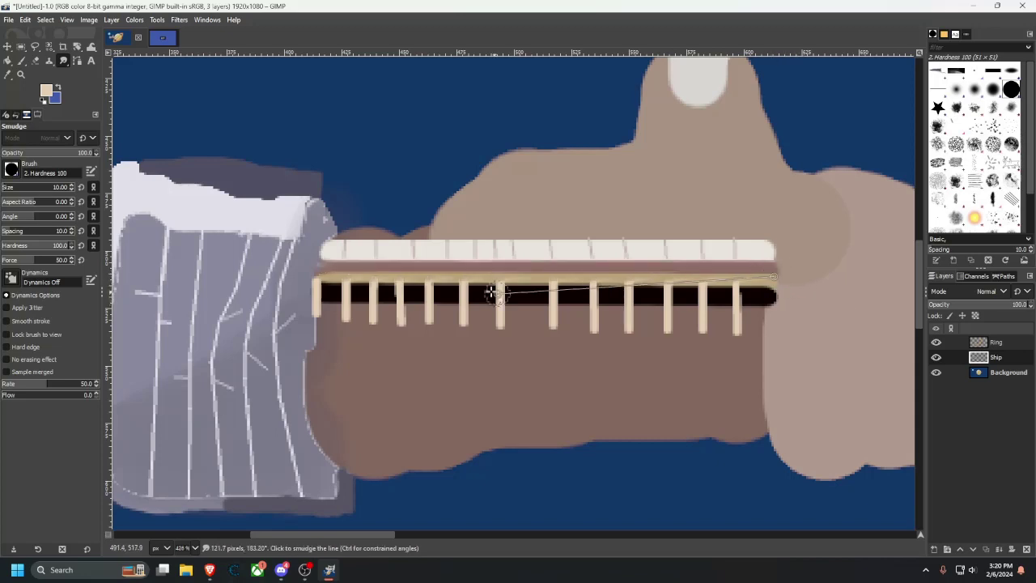
pyautogui.keyDown('shift'); pyautogui.click(316, 272); pyautogui.keyUp('shift')
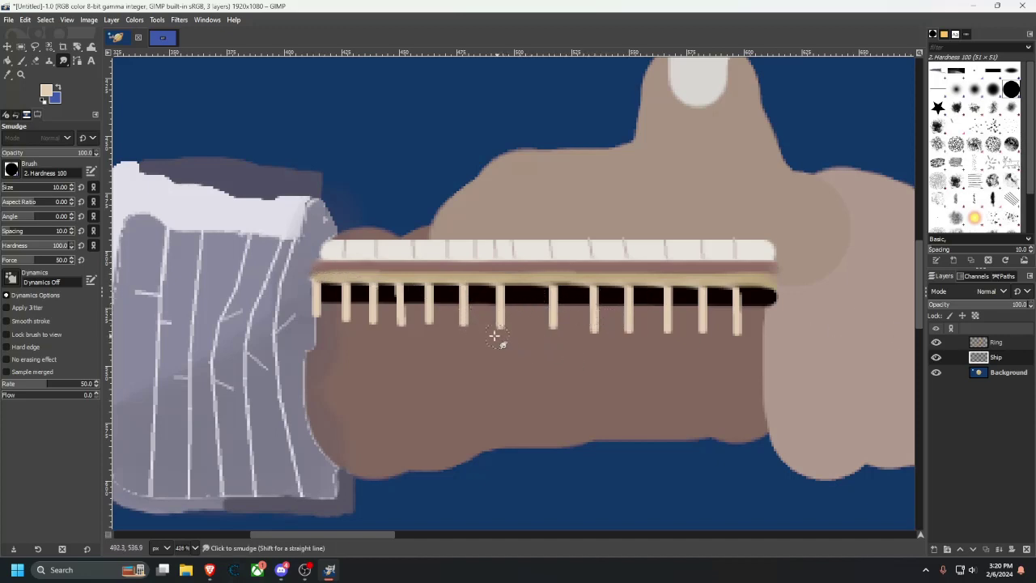
# Sample the muted brown of the reference ship's recessed wall panels and return to the space scene.
pyautogui.click(160, 37)
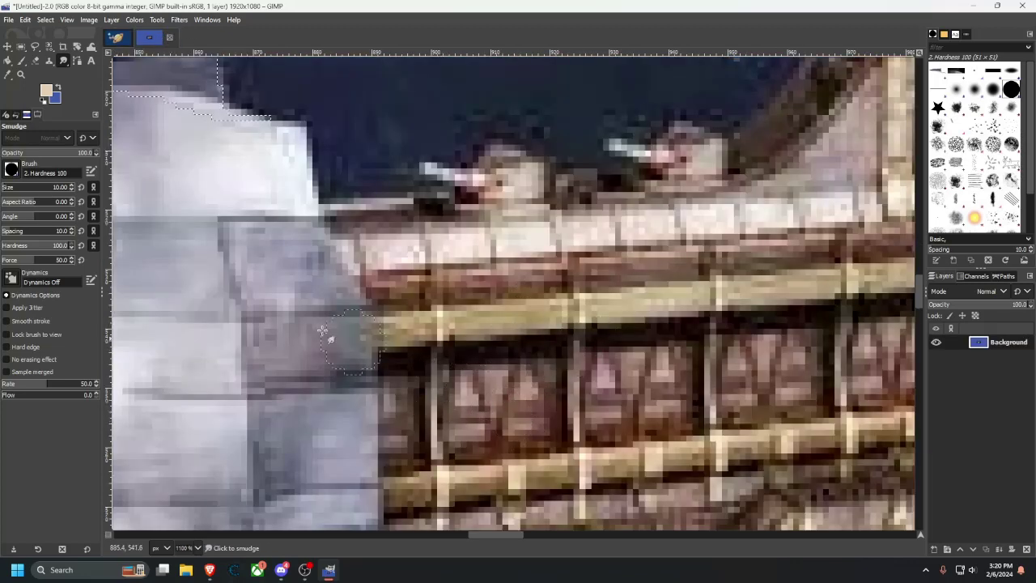
pyautogui.click(19, 61)
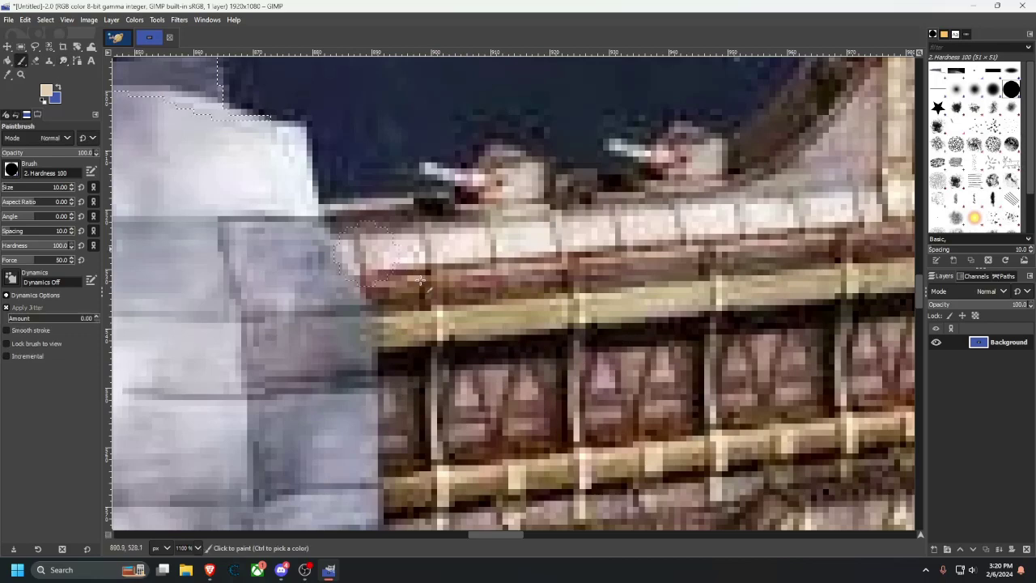
pyautogui.click(505, 424)
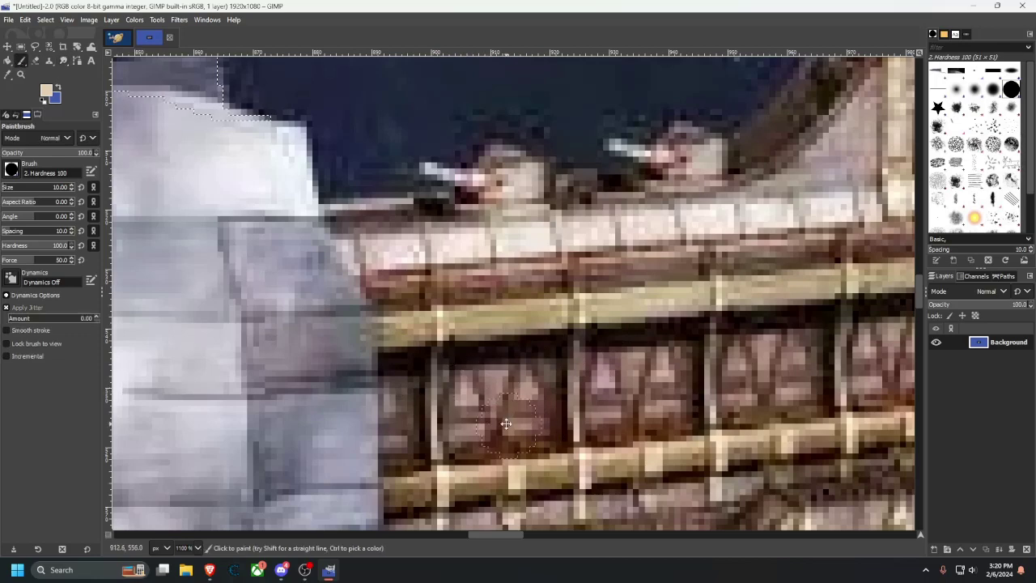
pyautogui.moveTo(510, 425); pyautogui.dragTo(468, 332)
pyautogui.click(7, 74)
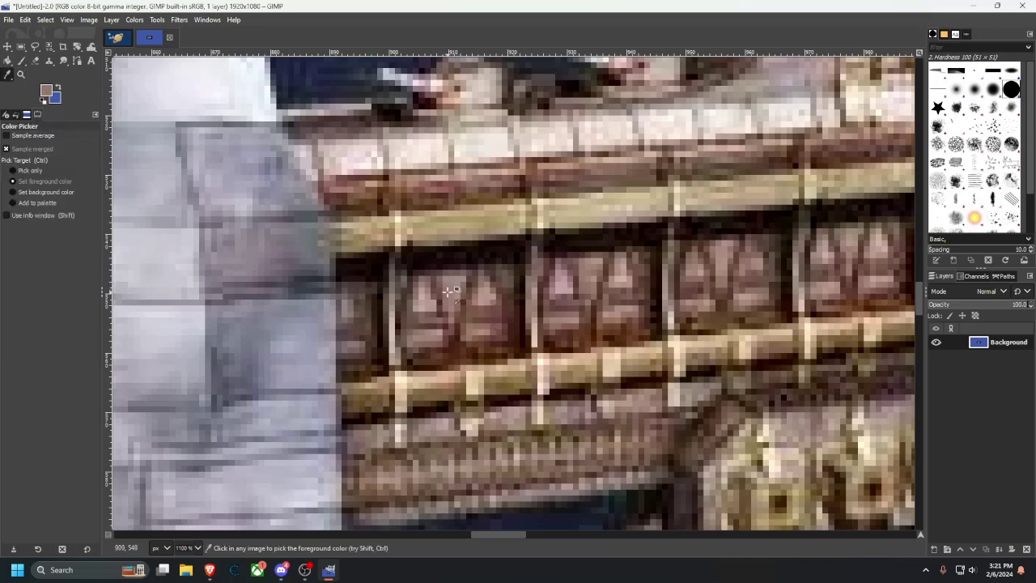
pyautogui.click(113, 37)
# Paint size 10 muted brown dabs in the gaps between the rear struts, just below the black stripe.
pyautogui.scroll(3, 414, 351)
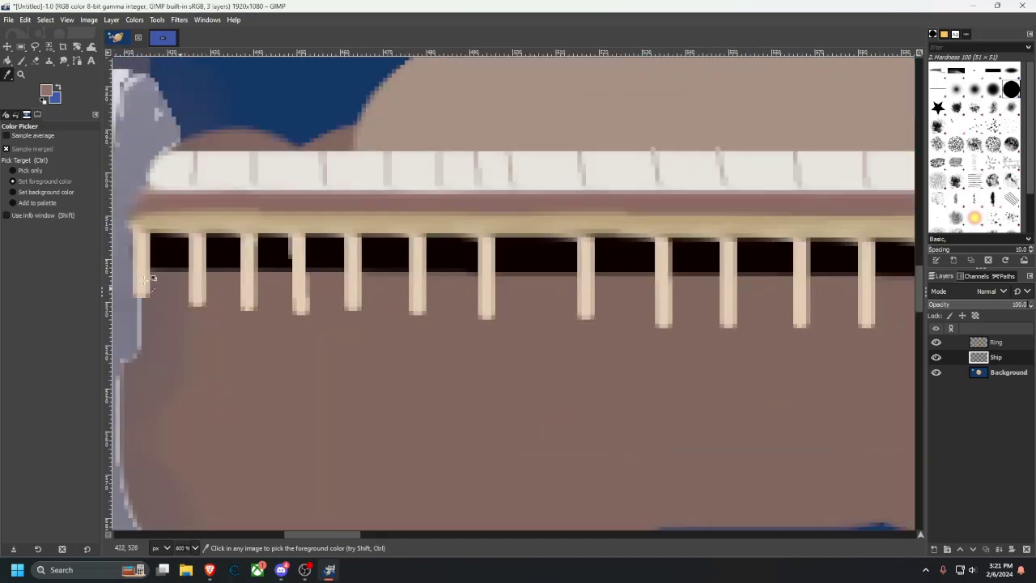
pyautogui.click(22, 60)
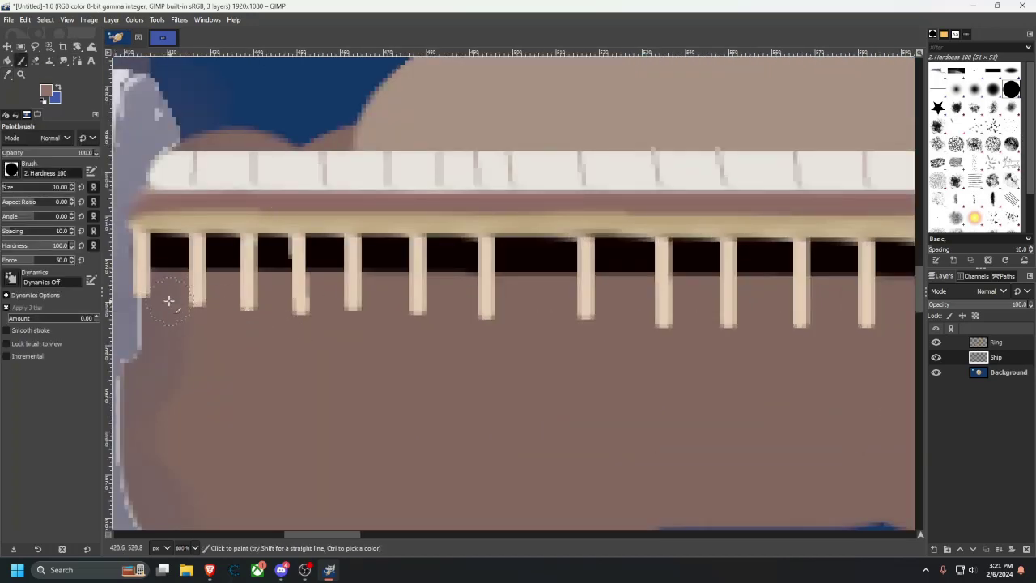
pyautogui.click(116, 37)
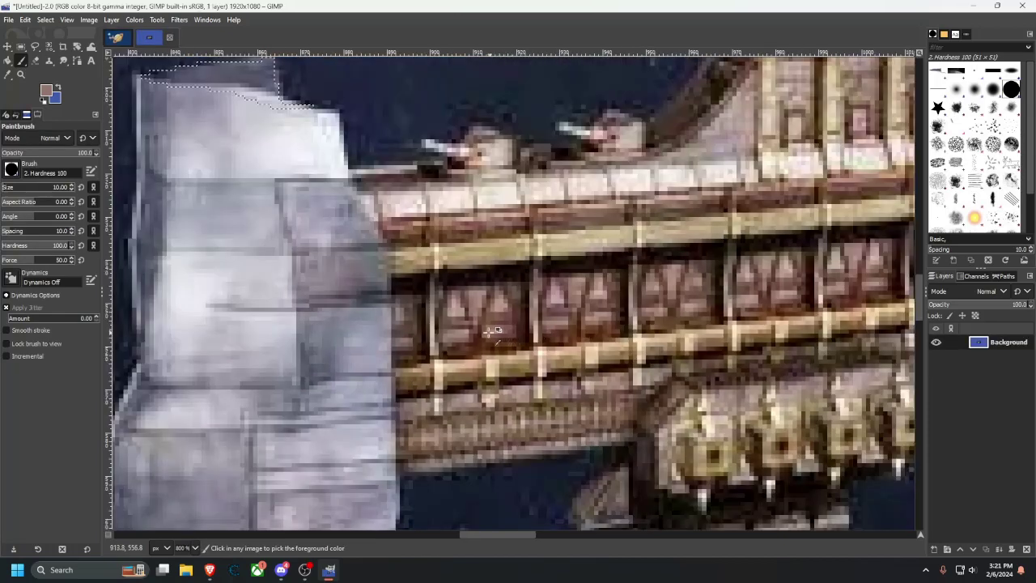
pyautogui.click(117, 37)
pyautogui.scroll(-2, 312, 347)
pyautogui.hscroll(-3, 340, 340)
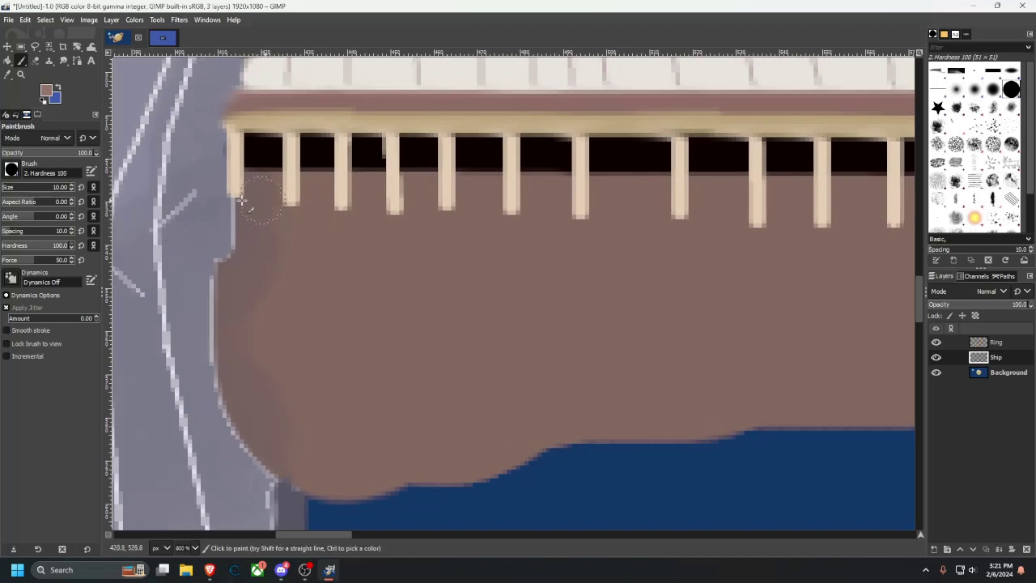
pyautogui.click(318, 193)
pyautogui.click(368, 193)
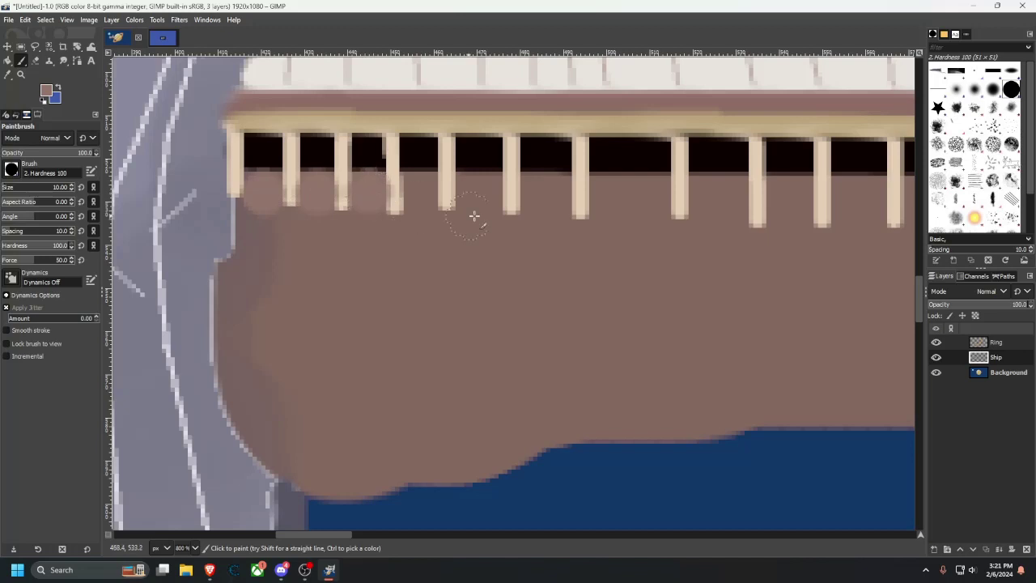
pyautogui.click(419, 193)
pyautogui.click(473, 194)
pyautogui.click(548, 193)
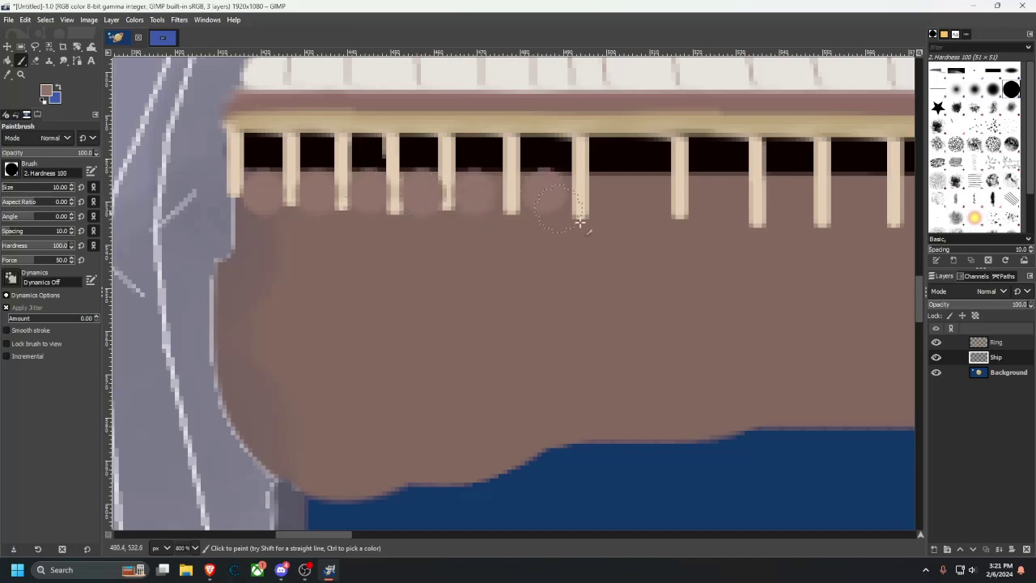
# Continue the muted brown dabs through the remaining strut gaps up to the hull's front end.
pyautogui.scroll(-1, 629, 262)
pyautogui.moveTo(590, 238); pyautogui.dragTo(472, 346)
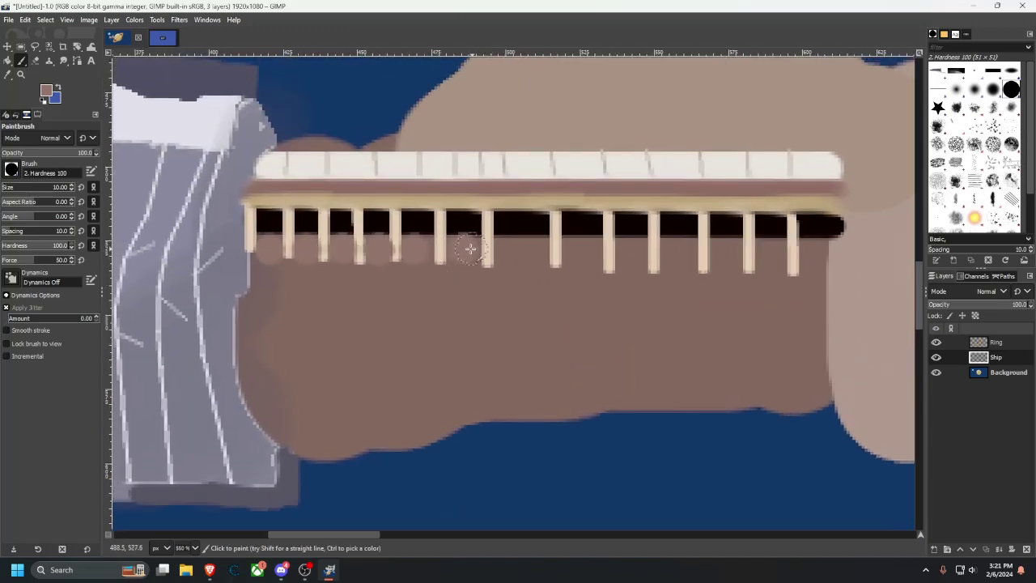
pyautogui.click(517, 252)
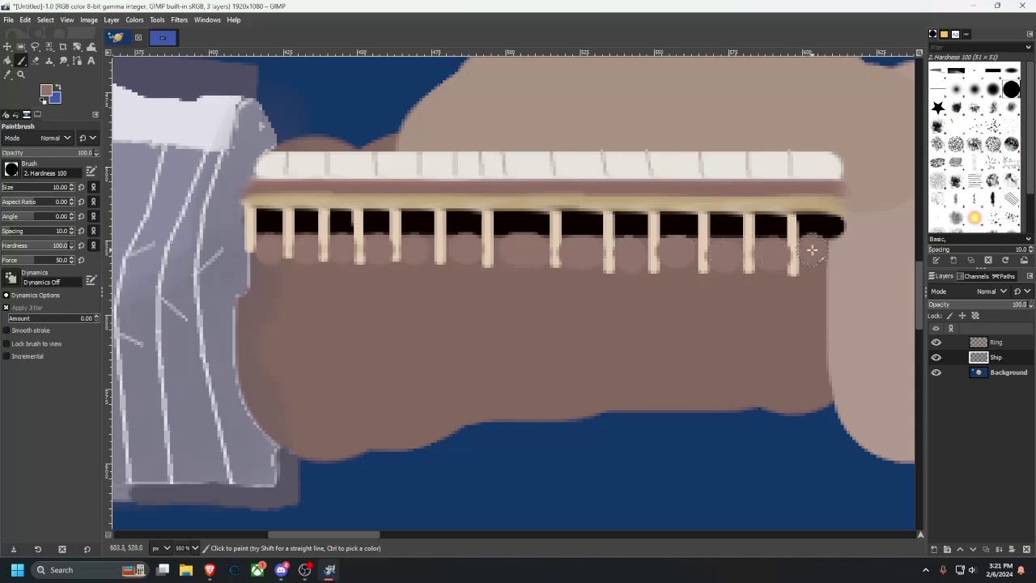
# Erase the hull's wavy underside with the size 10 eraser, trimming it to a straight horizontal edge between the engine block and the front section.
pyautogui.moveTo(401, 429); pyautogui.dragTo(495, 347)
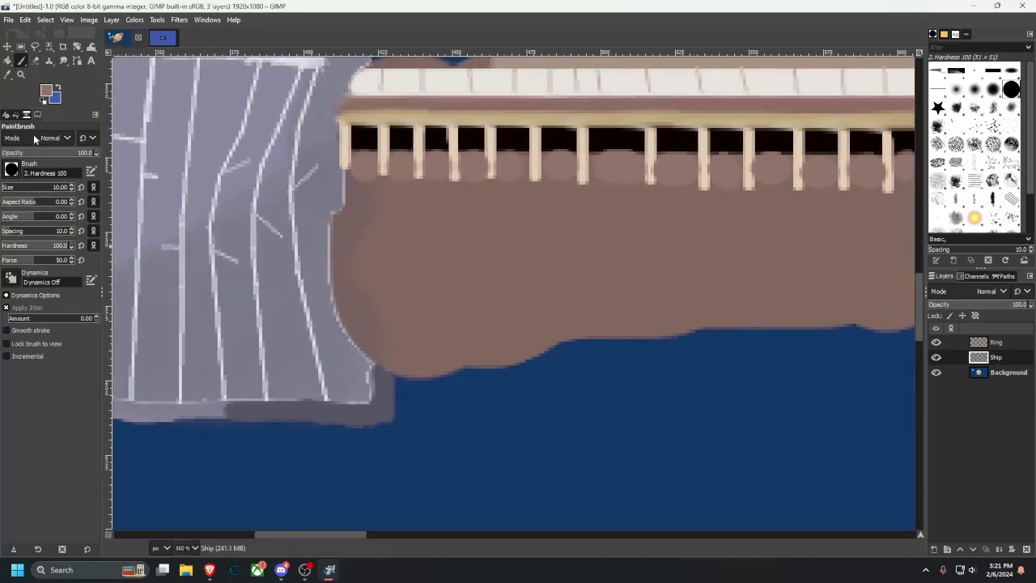
pyautogui.click(35, 61)
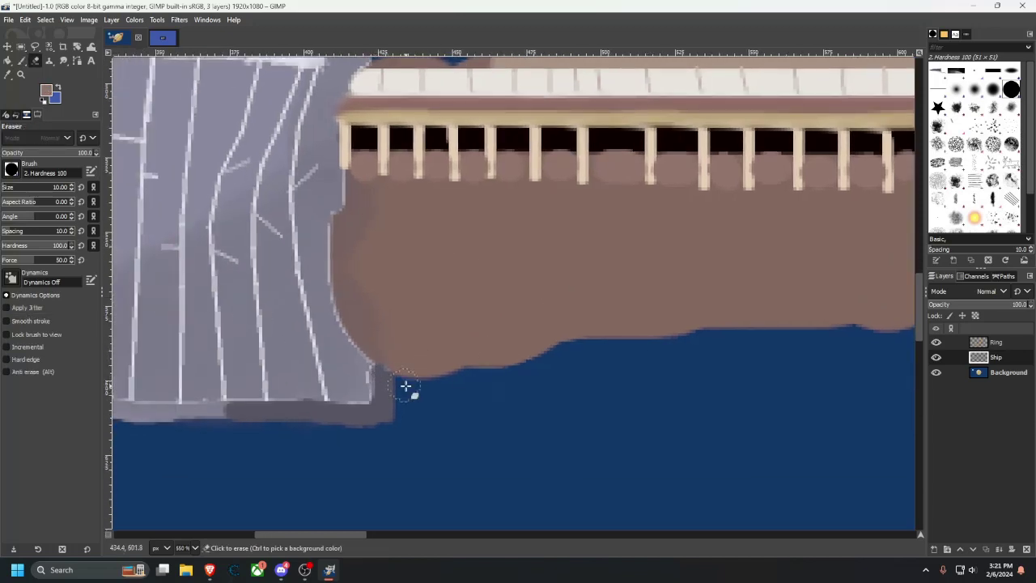
pyautogui.moveTo(403, 393)
pyautogui.mouseDown()
pyautogui.moveTo(413, 328)
pyautogui.moveTo(434, 366)
pyautogui.moveTo(475, 315)
pyautogui.moveTo(559, 340)
pyautogui.moveTo(440, 354)
pyautogui.moveTo(659, 331)
pyautogui.moveTo(439, 317)
pyautogui.moveTo(736, 324)
pyautogui.moveTo(726, 361)
pyautogui.mouseUp()
pyautogui.hscroll(5, 554, 310)
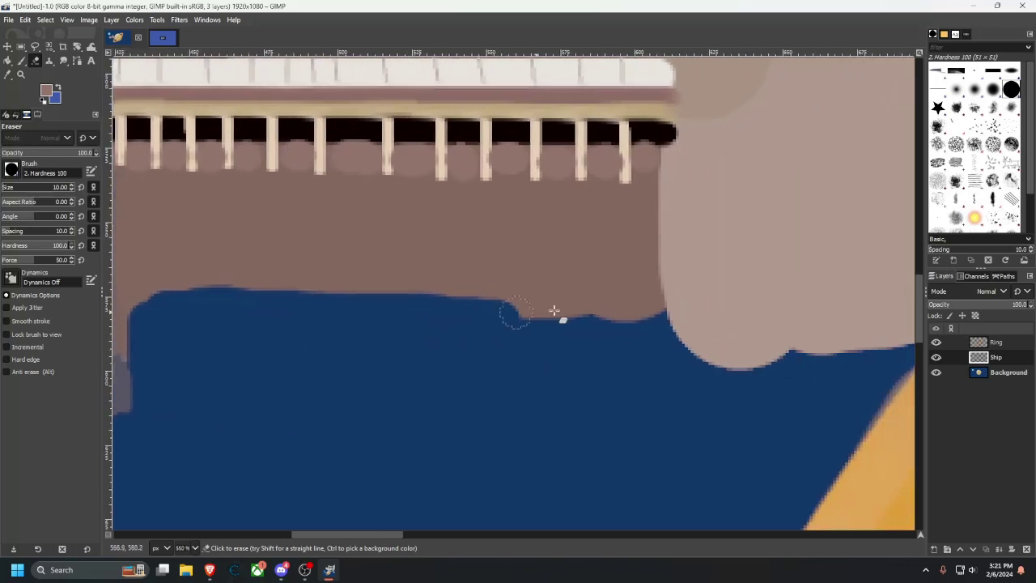
pyautogui.click(648, 303)
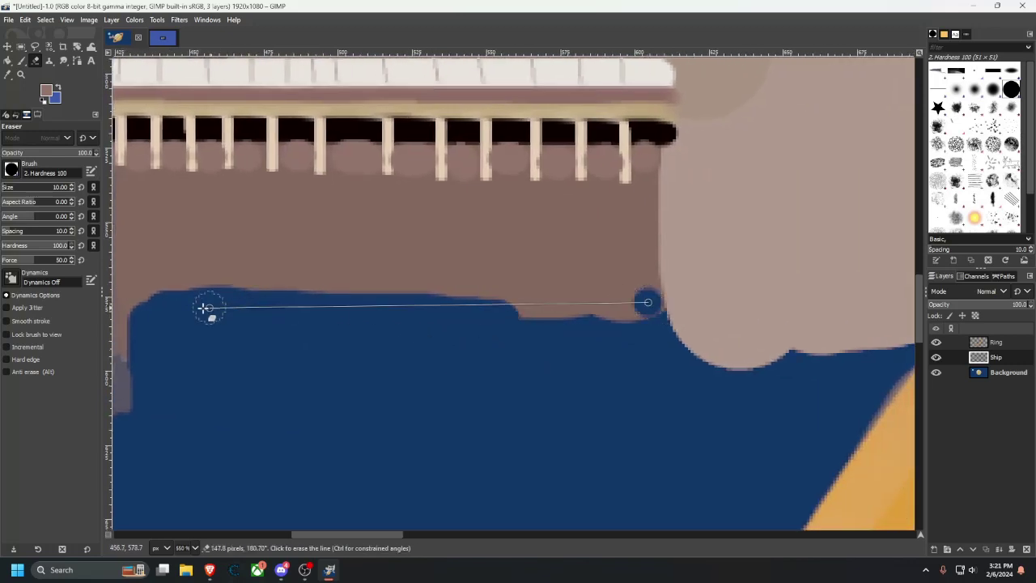
pyautogui.keyDown('shift'); pyautogui.click(147, 302); pyautogui.keyUp('shift')
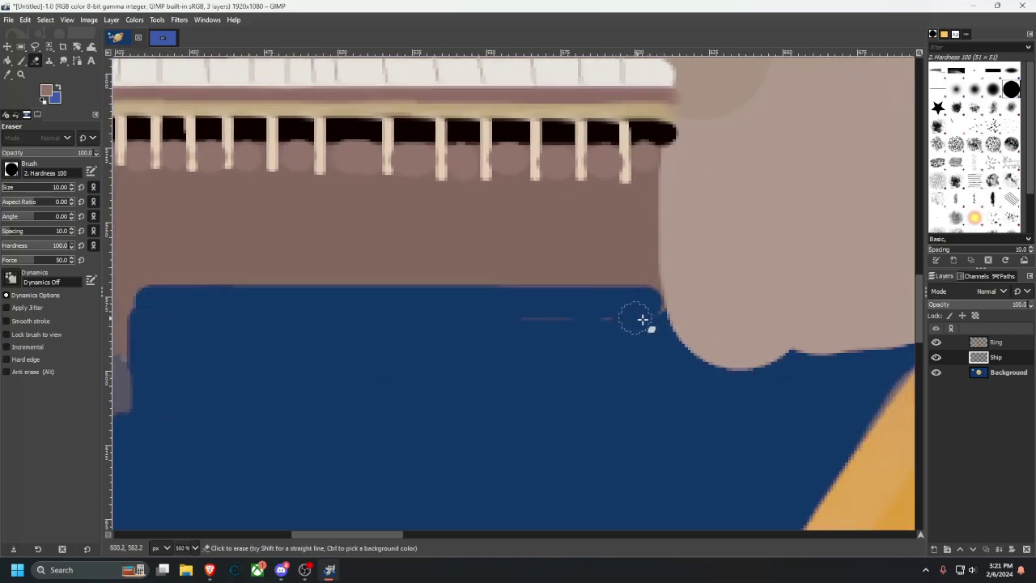
pyautogui.scroll(-2, 439, 342)
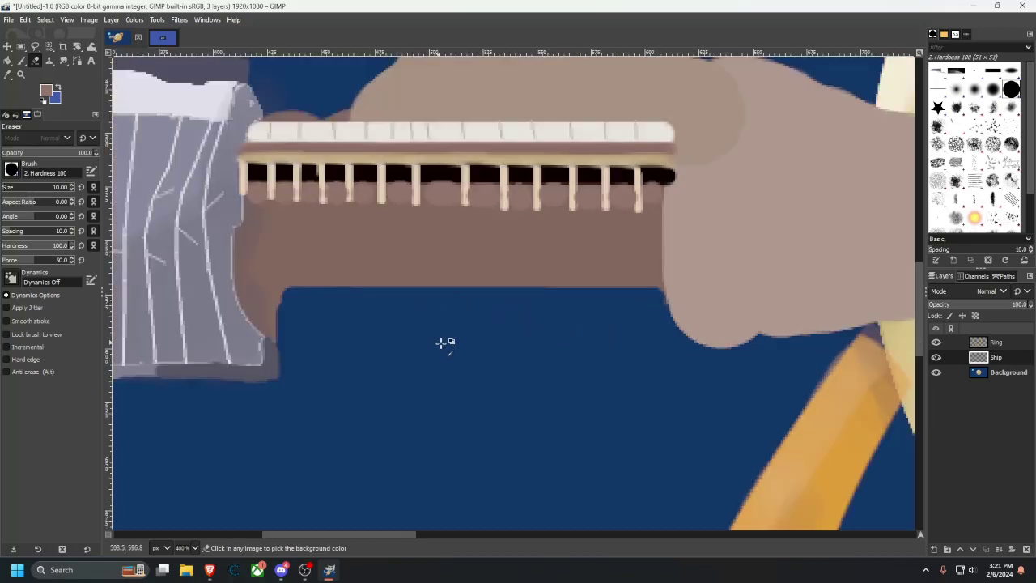
pyautogui.moveTo(519, 312); pyautogui.dragTo(531, 382)
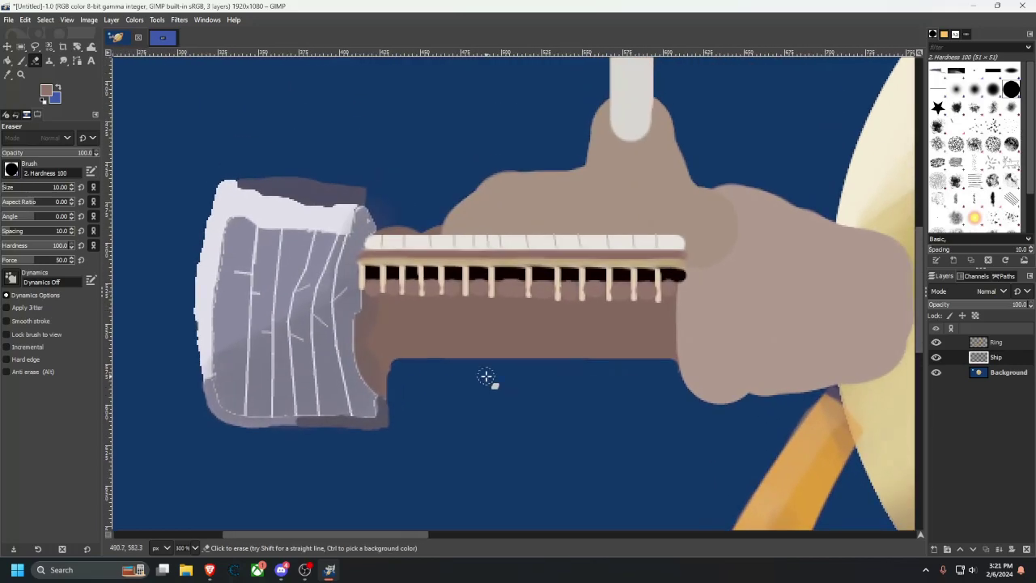
pyautogui.scroll(5, 486, 377)
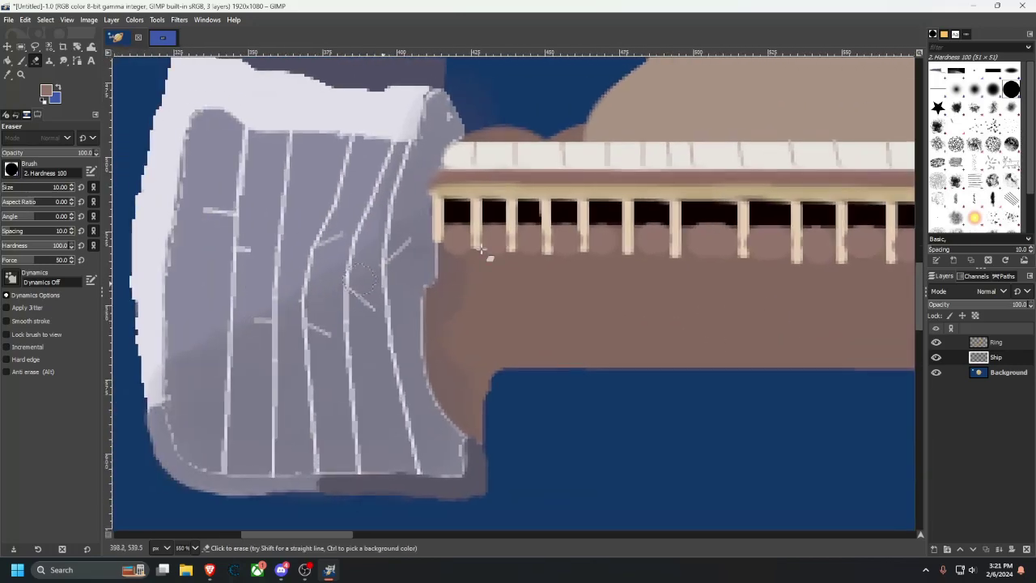
pyautogui.scroll(1, 567, 276)
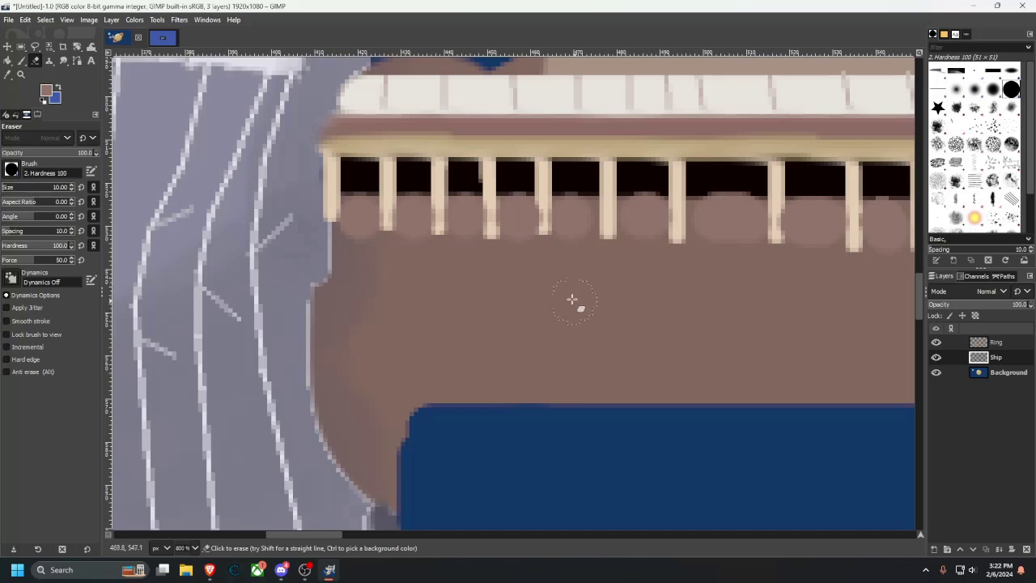
# Switch to the reference ship image and undo the last two edits there.
pyautogui.click(163, 37)
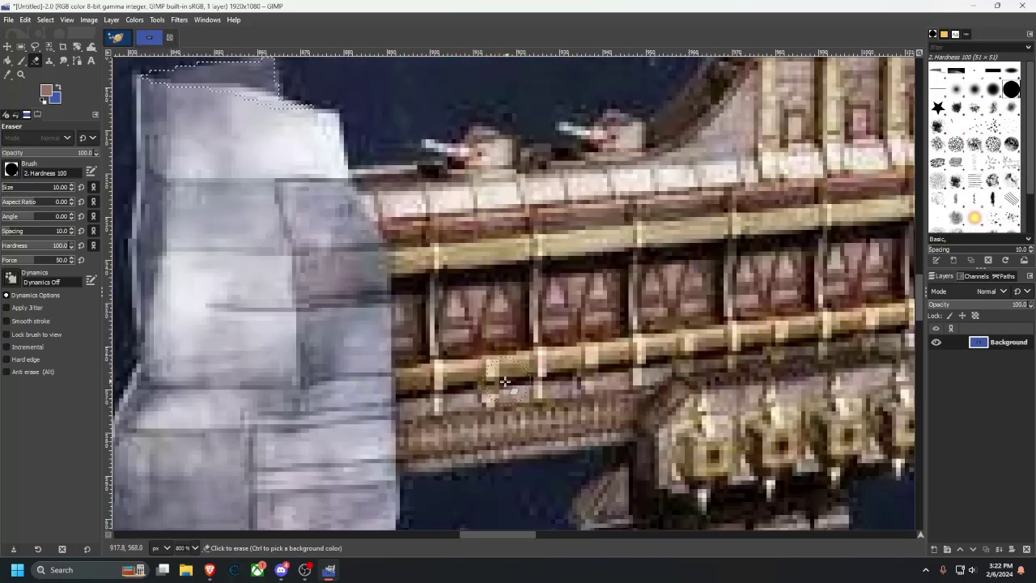
pyautogui.hotkey('ctrl', 'z')
pyautogui.hotkey('ctrl', 'z')
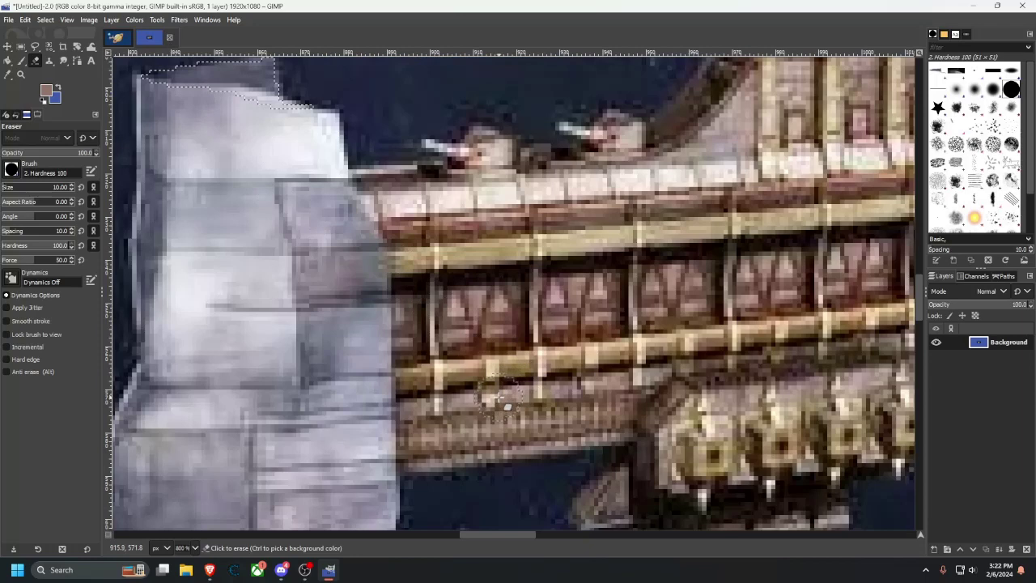
# Sample a pinkish tone from below the reference hull's lower gold band and return to the ship painting with the Paintbrush.
pyautogui.click(9, 74)
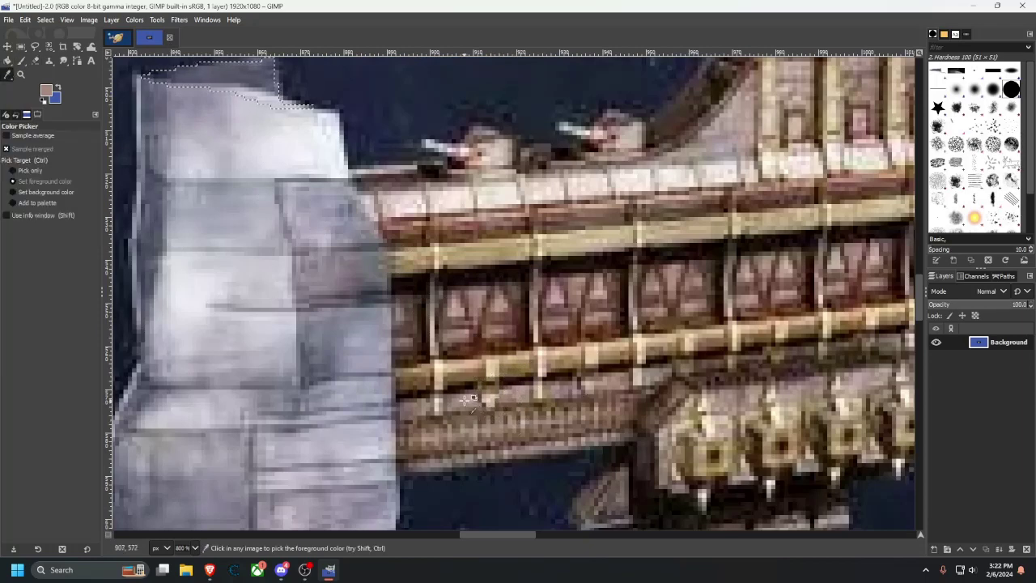
pyautogui.click(148, 38)
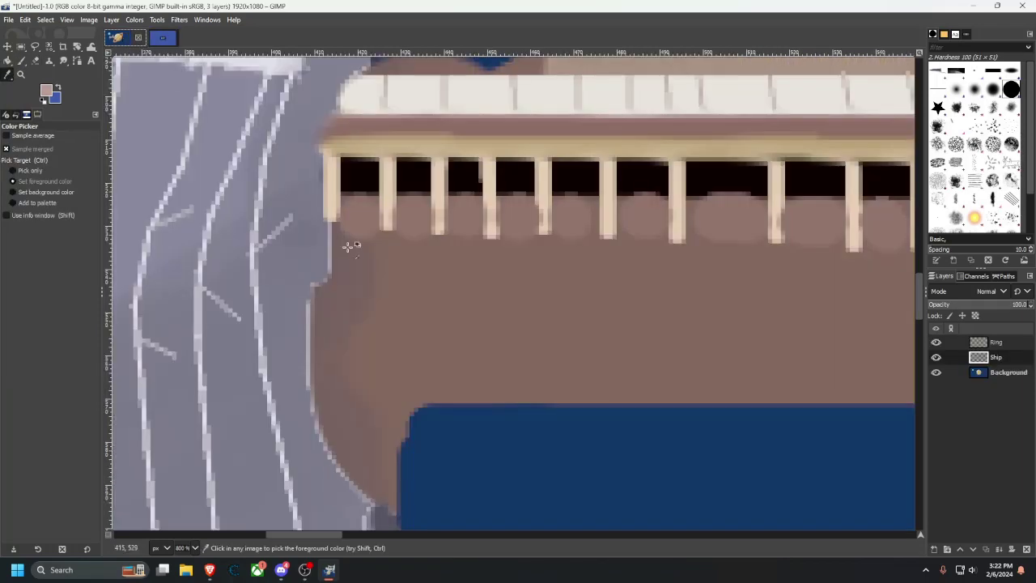
pyautogui.click(21, 61)
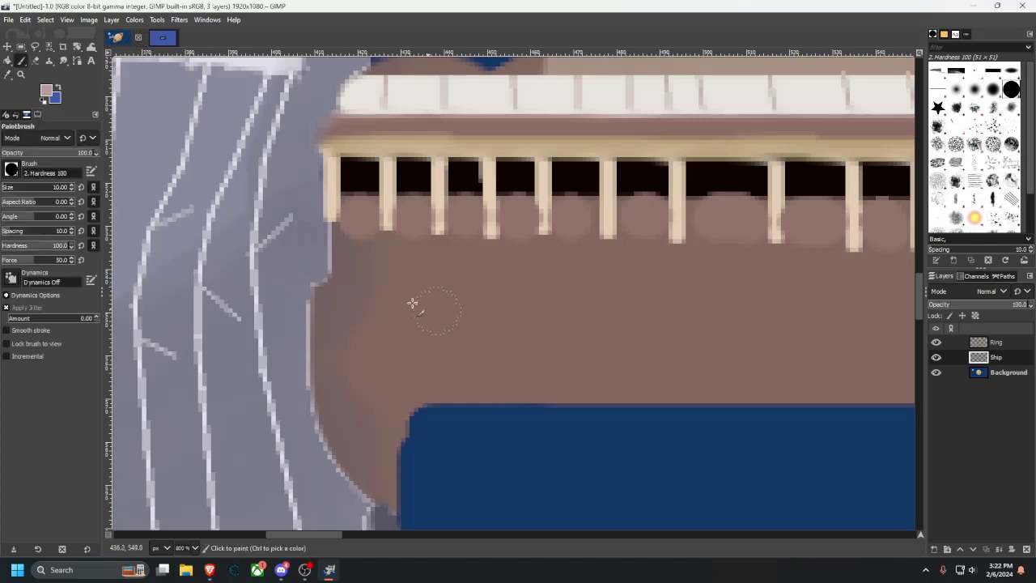
# Try a straight size 10 pinkish stripe just below the struts, from the engine block to the front section, and undo it.
pyautogui.click(346, 273)
pyautogui.hscroll(5, 354, 328)
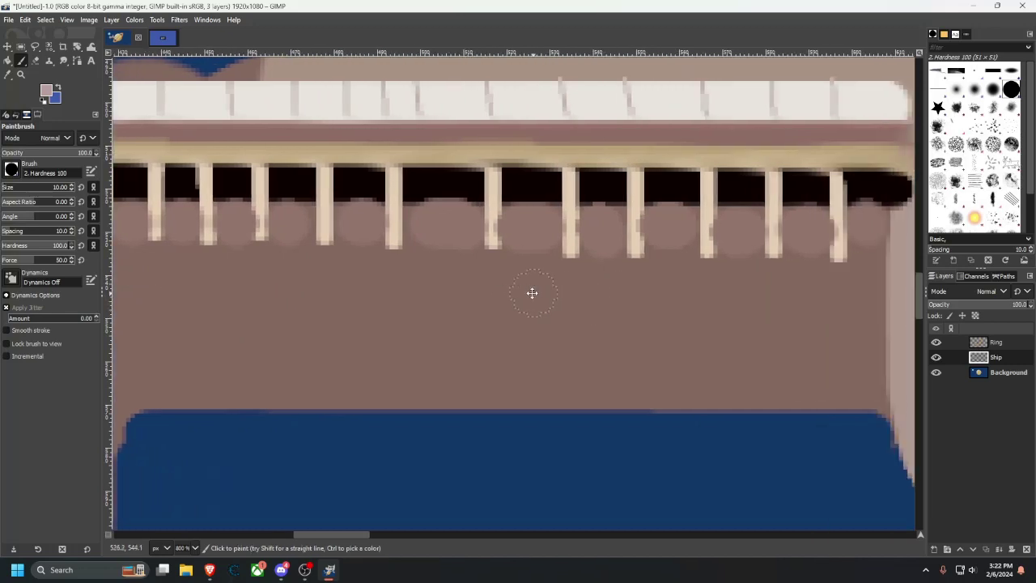
pyautogui.moveTo(533, 293); pyautogui.dragTo(503, 293)
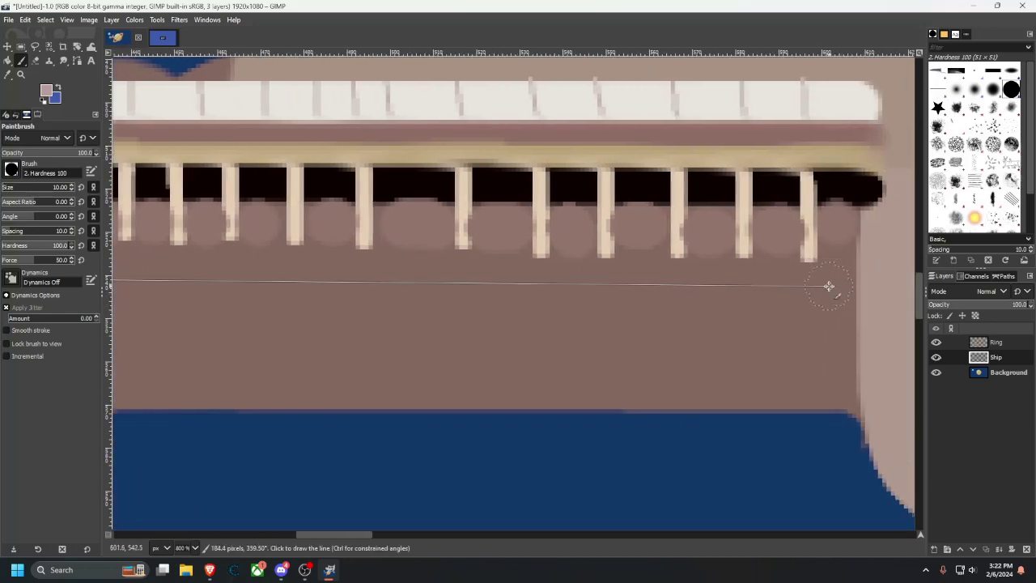
pyautogui.keyDown('shift'); pyautogui.click(845, 287); pyautogui.keyUp('shift')
pyautogui.hscroll(-4, 562, 324)
pyautogui.scroll(1, 498, 344)
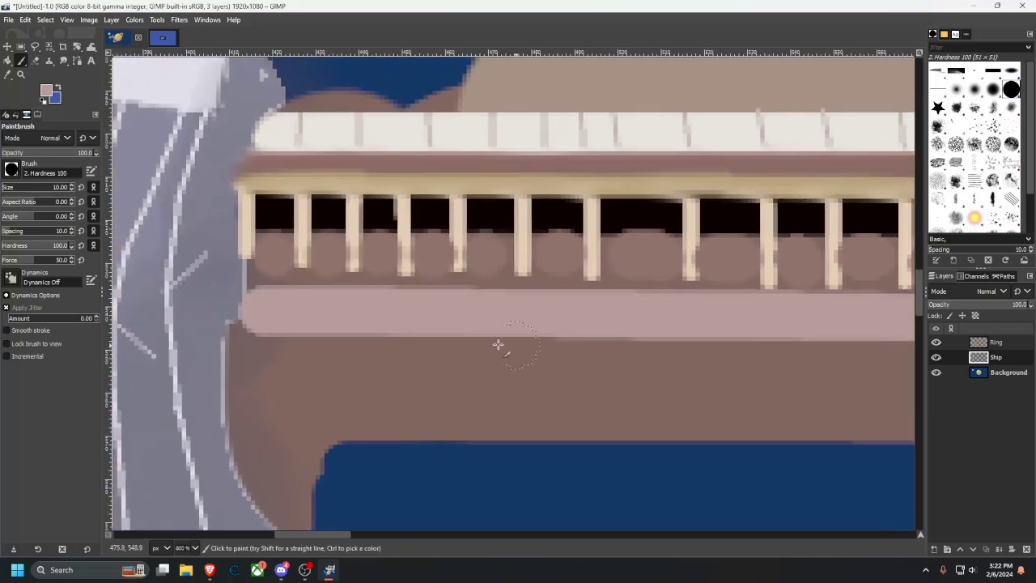
pyautogui.keyDown('ctrl'); pyautogui.scroll(-5, 491, 340); pyautogui.keyUp('ctrl')
pyautogui.keyDown('ctrl'); pyautogui.scroll(1, 474, 351); pyautogui.keyUp('ctrl')
pyautogui.keyDown('ctrl'); pyautogui.scroll(-1, 516, 338); pyautogui.keyUp('ctrl')
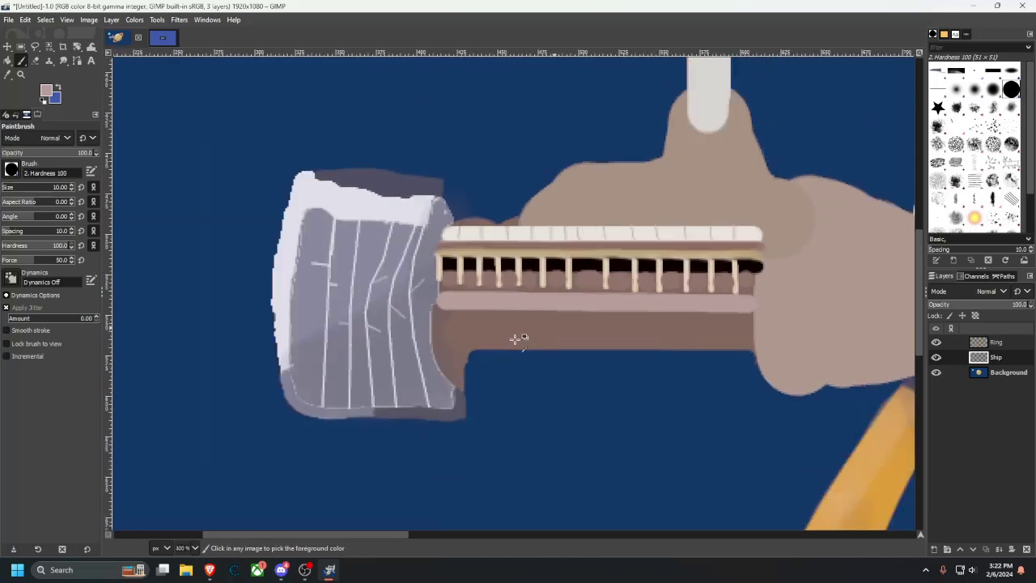
pyautogui.keyDown('ctrl'); pyautogui.scroll(-1, 520, 331); pyautogui.keyUp('ctrl')
pyautogui.keyDown('ctrl'); pyautogui.scroll(7, 520, 338); pyautogui.keyUp('ctrl')
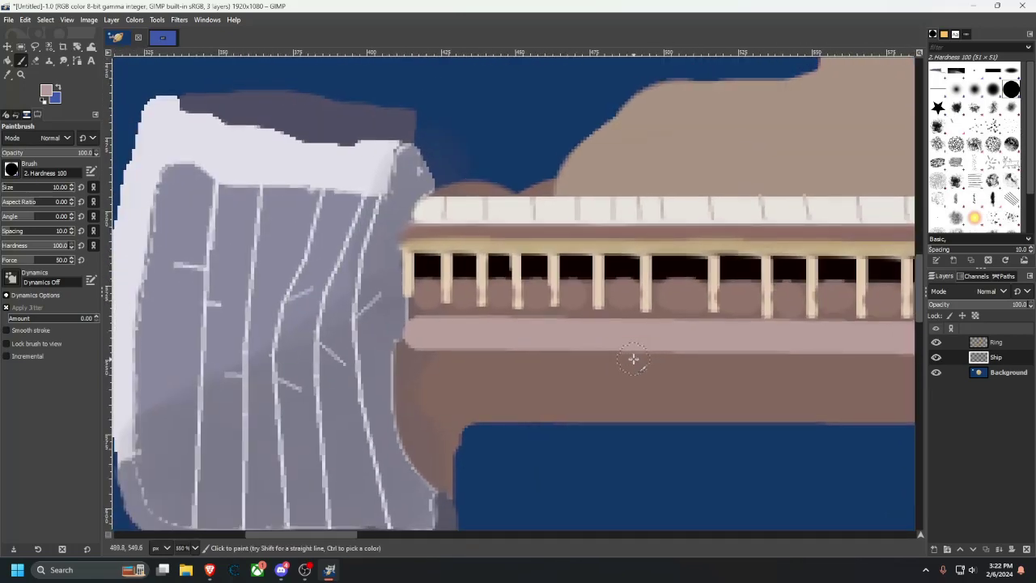
pyautogui.keyDown('ctrl'); pyautogui.scroll(-1, 633, 358); pyautogui.keyUp('ctrl')
pyautogui.keyDown('ctrl'); pyautogui.scroll(3, 569, 384); pyautogui.keyUp('ctrl')
pyautogui.keyDown('ctrl'); pyautogui.scroll(-2, 497, 284); pyautogui.keyUp('ctrl')
pyautogui.keyDown('ctrl'); pyautogui.scroll(1, 461, 238); pyautogui.keyUp('ctrl')
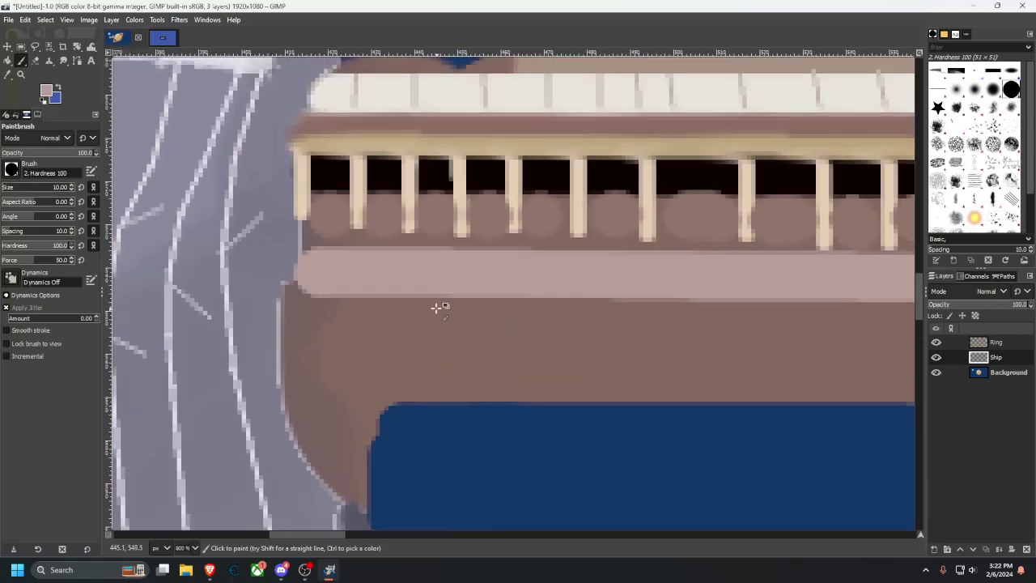
pyautogui.hotkey('ctrl', 'z')
pyautogui.hotkey('ctrl', 'z')
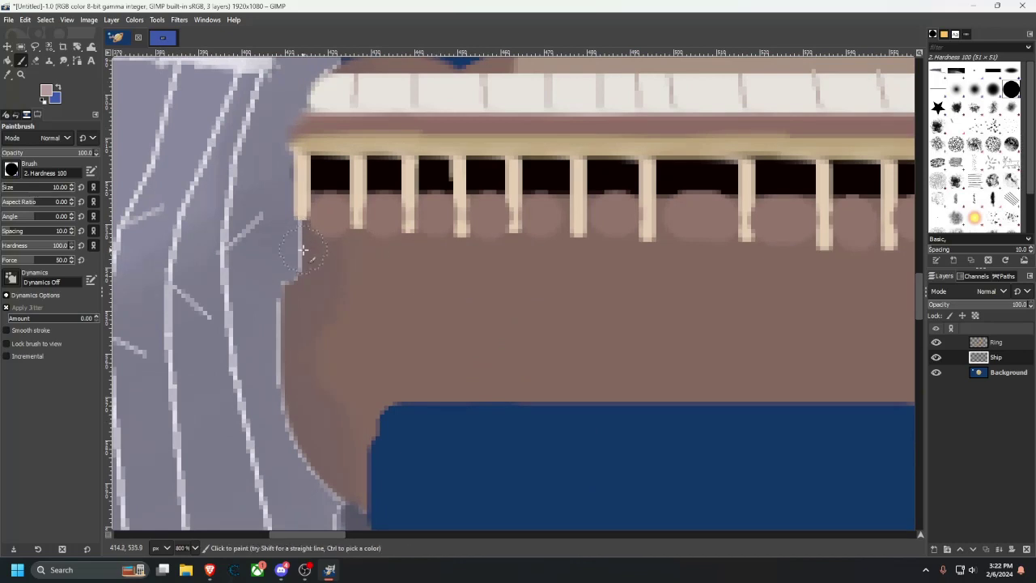
# Paint a straight size 10 pinkish stripe touching the struts' lower ends, from the engine block to the hull's front section.
pyautogui.click(303, 251)
pyautogui.moveTo(572, 176)
pyautogui.mouseDown()
pyautogui.moveTo(278, 294)
pyautogui.moveTo(204, 251)
pyautogui.mouseUp()
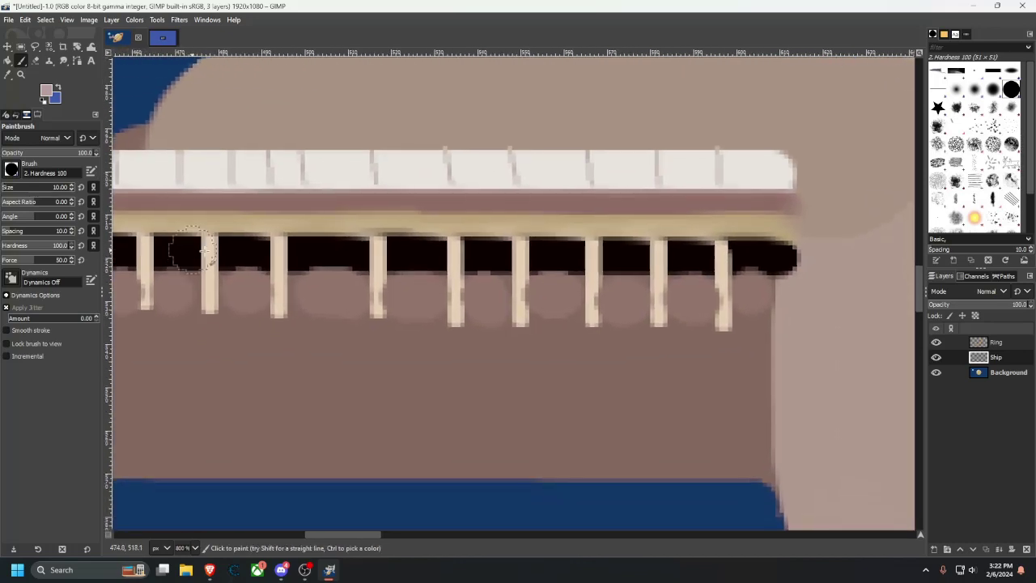
pyautogui.keyDown('shift'); pyautogui.click(769, 348); pyautogui.keyUp('shift')
pyautogui.scroll(-2, 647, 384)
pyautogui.hscroll(-3, 647, 385)
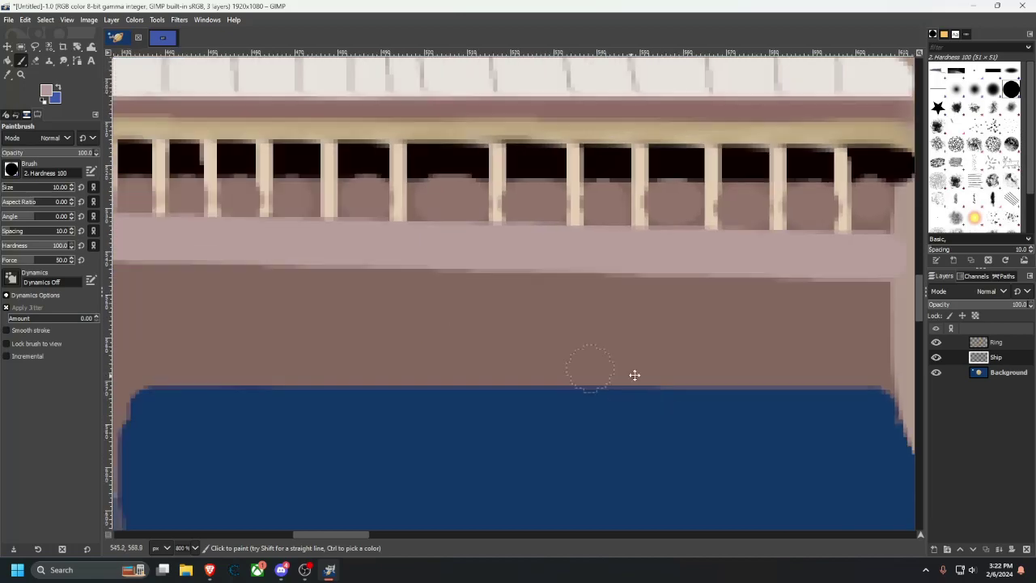
pyautogui.scroll(-2, 634, 375)
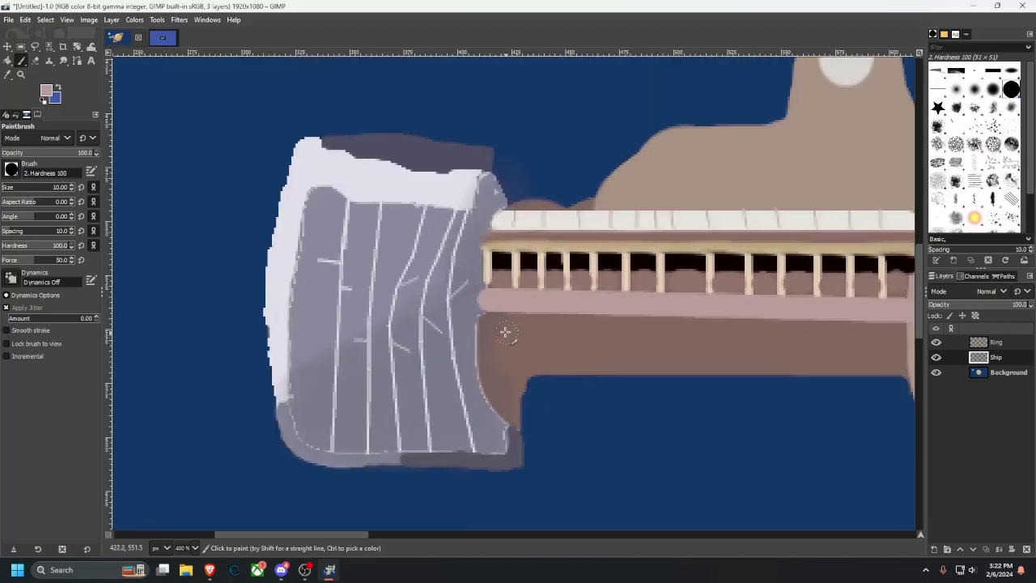
pyautogui.scroll(1, 504, 332)
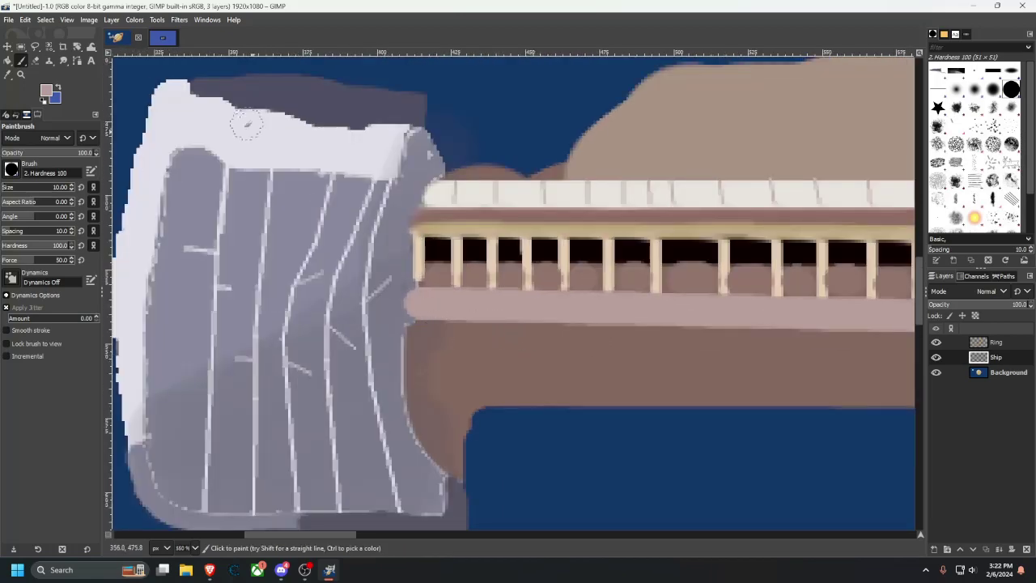
# Sample a dark brown from the lower ribbed section of the reference hull and return to the ship painting.
pyautogui.click(163, 37)
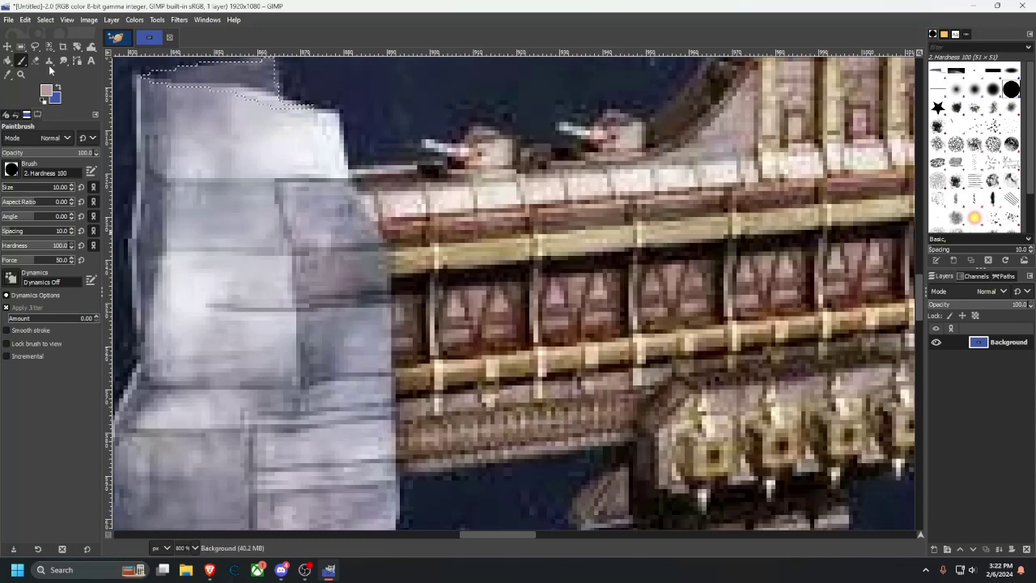
pyautogui.click(8, 74)
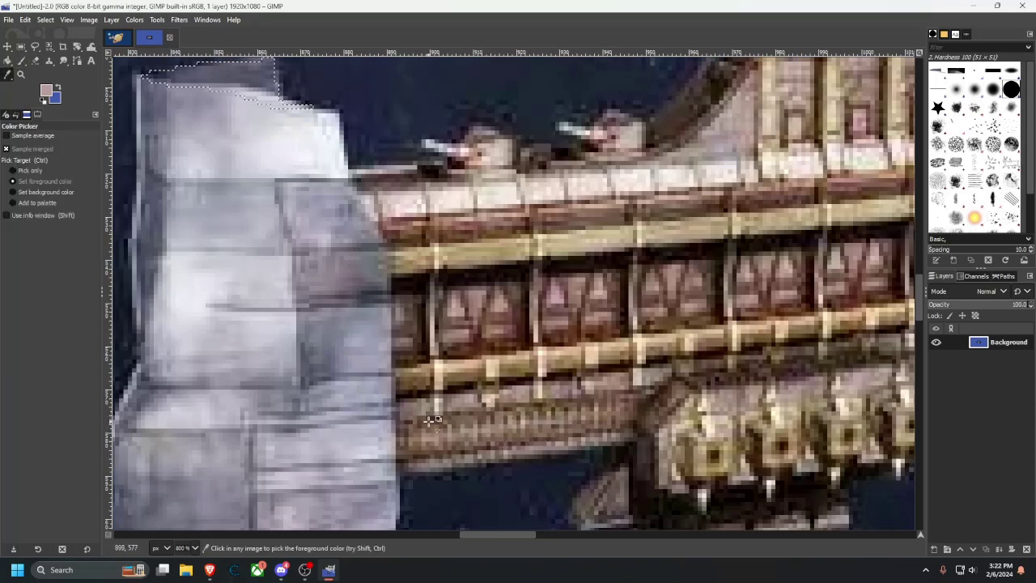
pyautogui.click(121, 39)
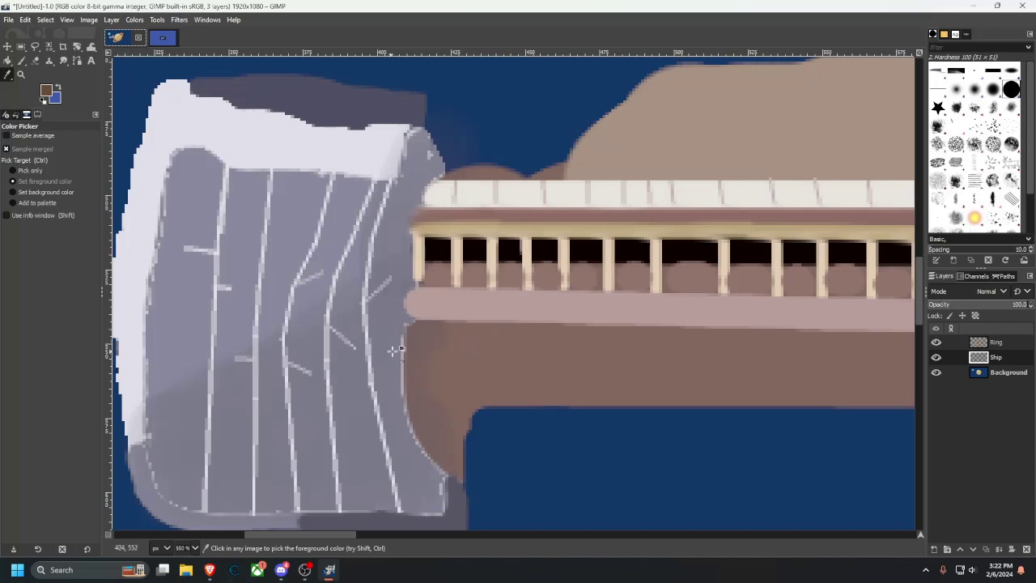
# Sample the engine block's grey and paint over the stripes' rear ends, trimming them flush with the block's edge.
pyautogui.scroll(2, 401, 349)
pyautogui.moveTo(407, 348); pyautogui.dragTo(543, 340)
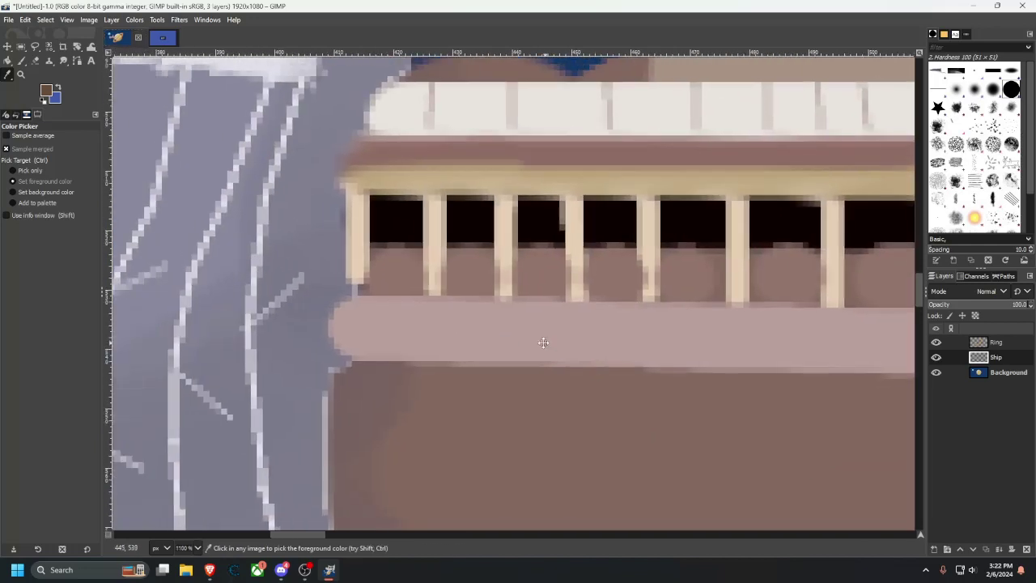
pyautogui.click(21, 62)
pyautogui.click(7, 74)
pyautogui.click(310, 340)
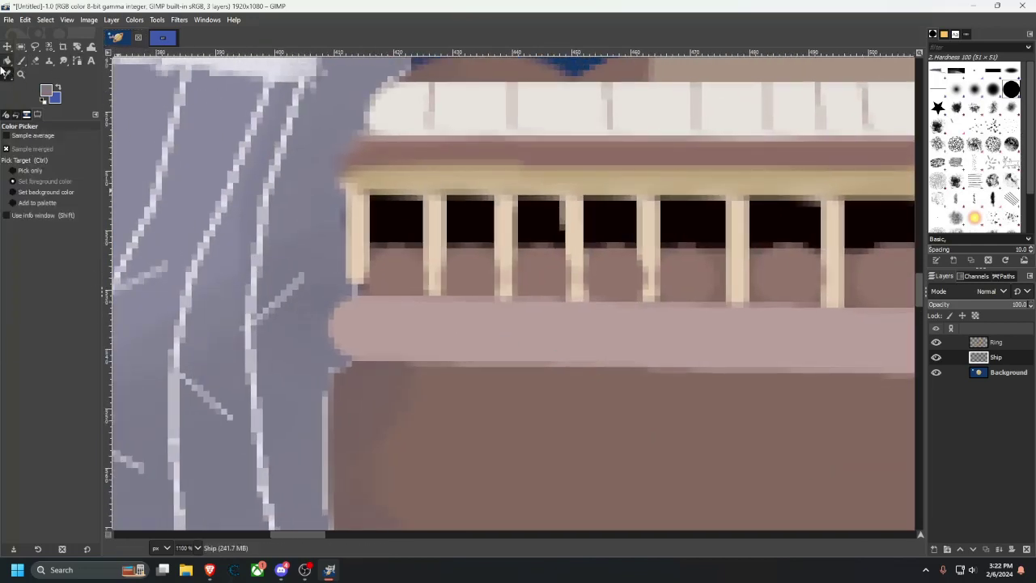
pyautogui.click(22, 61)
pyautogui.moveTo(315, 334)
pyautogui.mouseDown()
pyautogui.moveTo(332, 340)
pyautogui.moveTo(316, 286)
pyautogui.mouseUp()
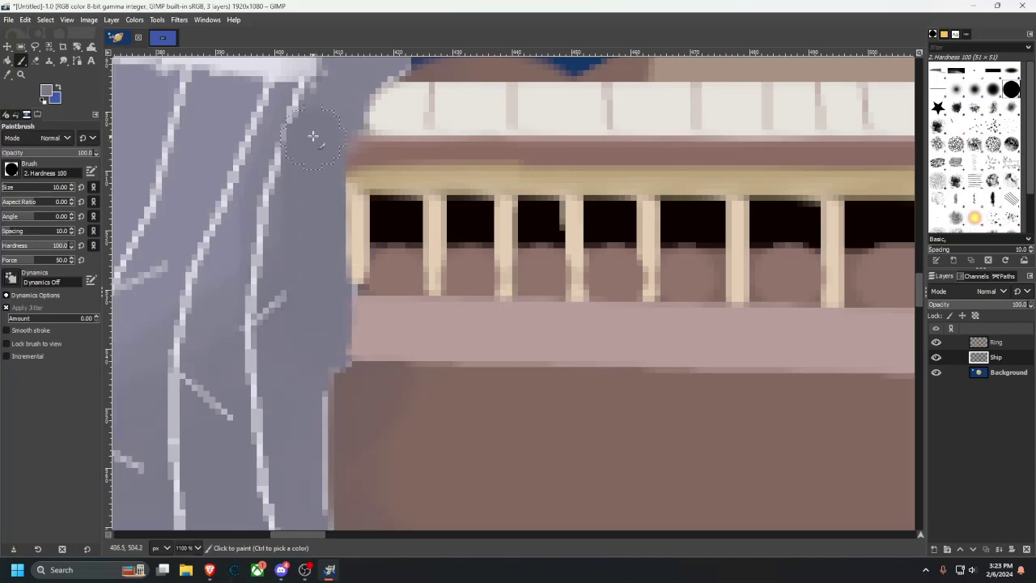
pyautogui.scroll(-2, 379, 234)
pyautogui.moveTo(489, 323); pyautogui.dragTo(134, 252)
pyautogui.moveTo(199, 271); pyautogui.dragTo(352, 291)
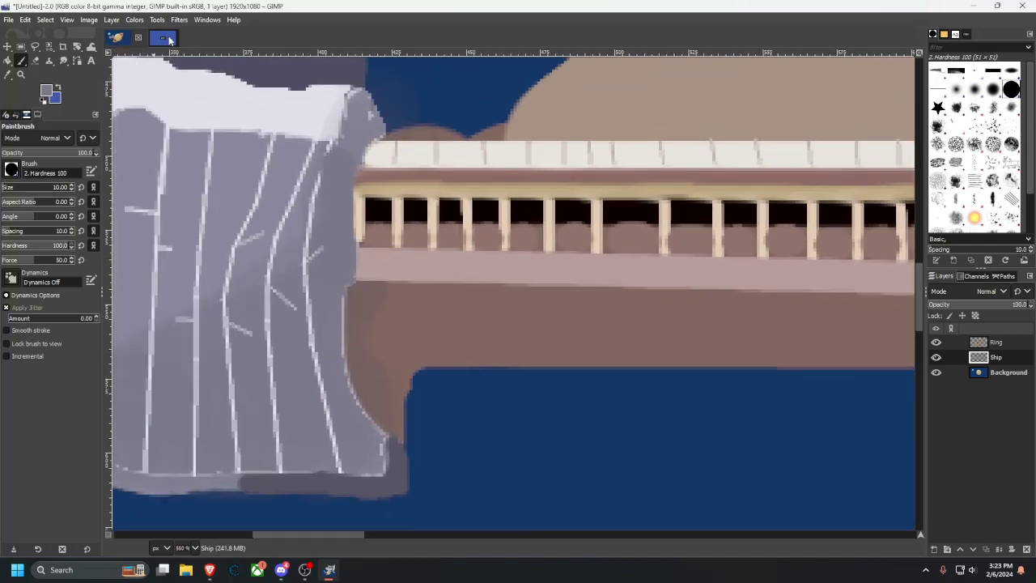
# Sample tan from the reference hull's lower gold band and paint a straight size 10 stripe over the pinkish stripe's upper part.
pyautogui.click(169, 38)
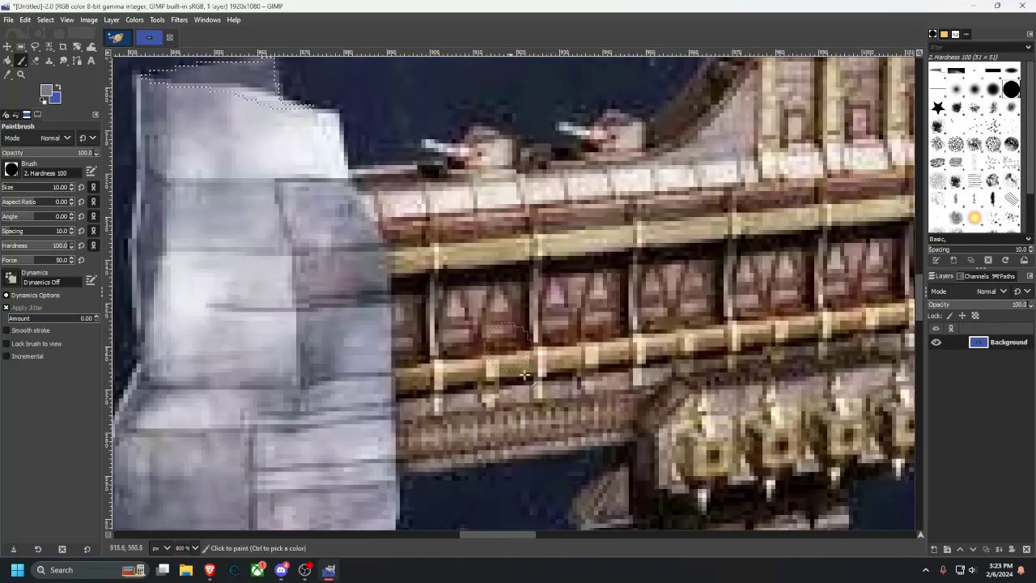
pyautogui.click(20, 72)
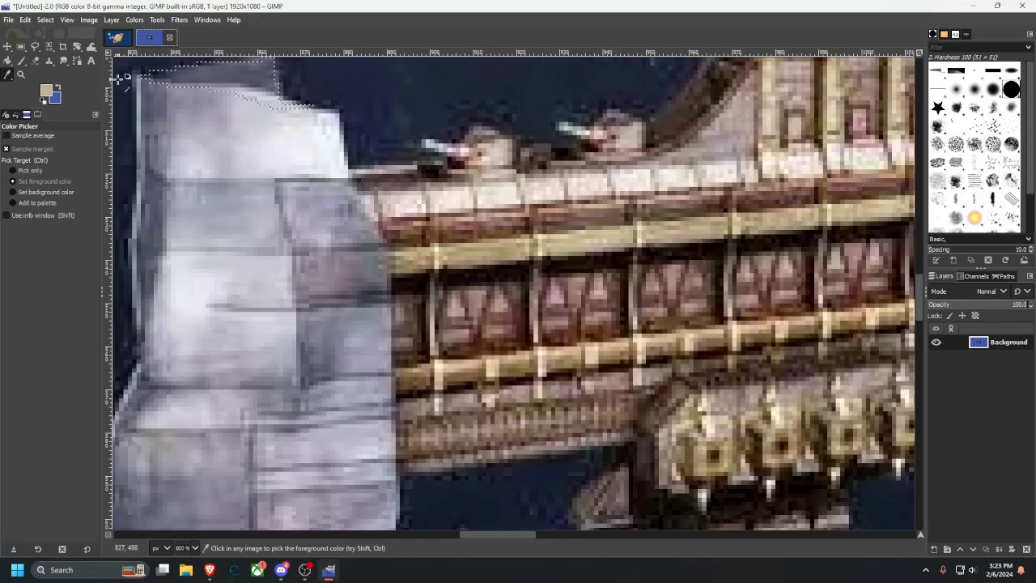
pyautogui.click(116, 37)
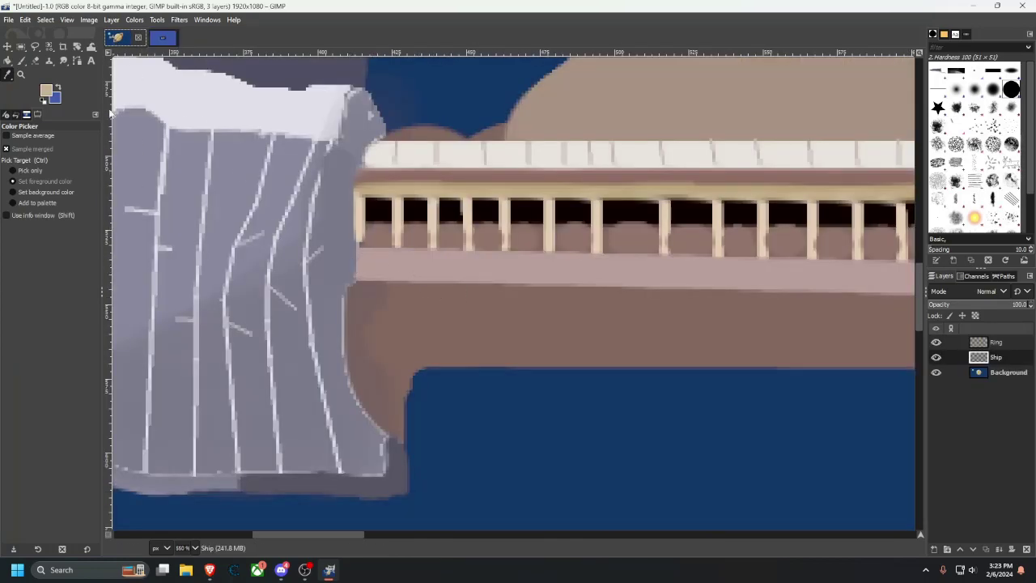
pyautogui.click(21, 61)
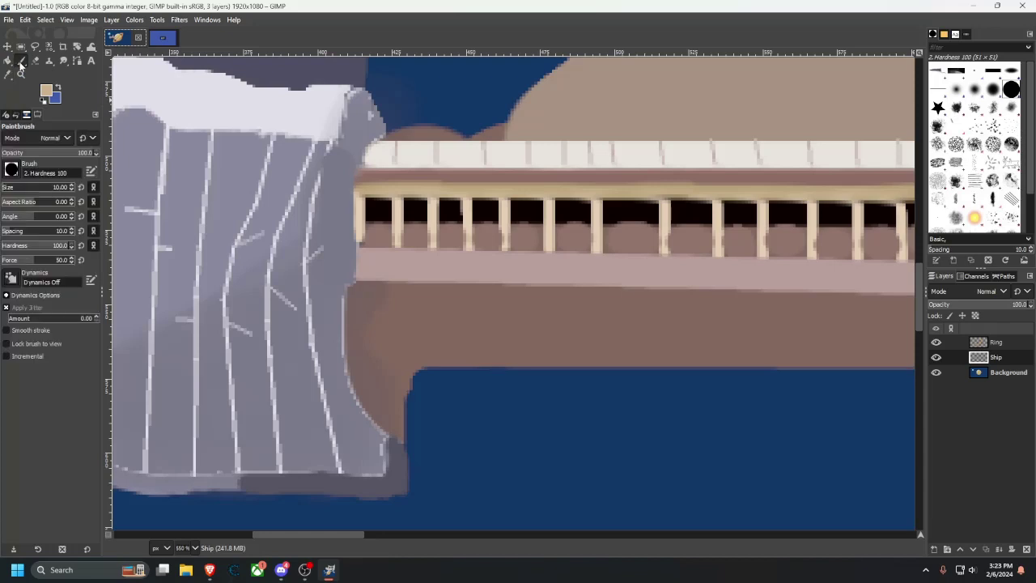
pyautogui.click(368, 257)
pyautogui.hscroll(5, 475, 280)
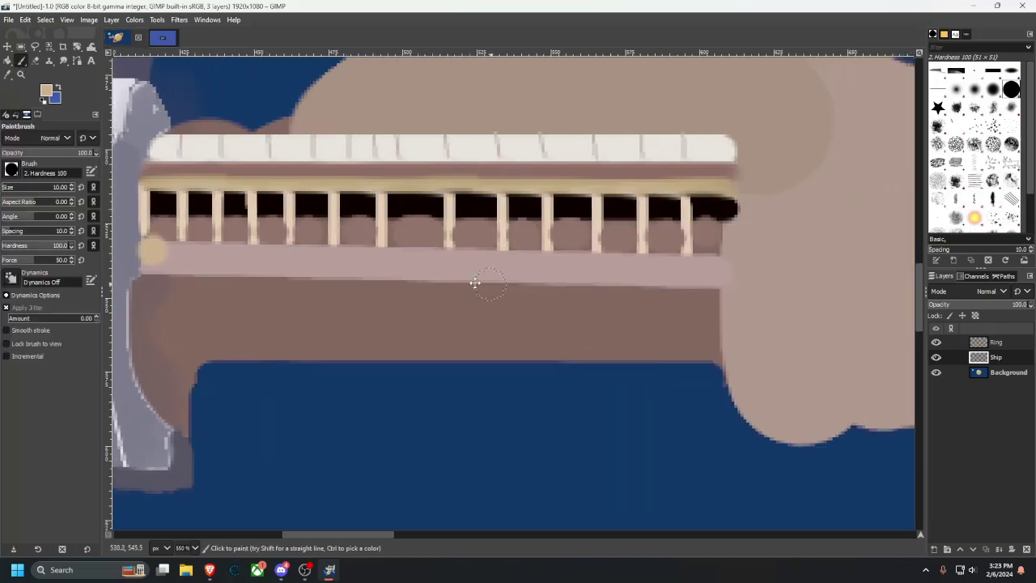
pyautogui.keyDown('shift'); pyautogui.click(675, 259); pyautogui.keyUp('shift')
pyautogui.hscroll(-5, 292, 287)
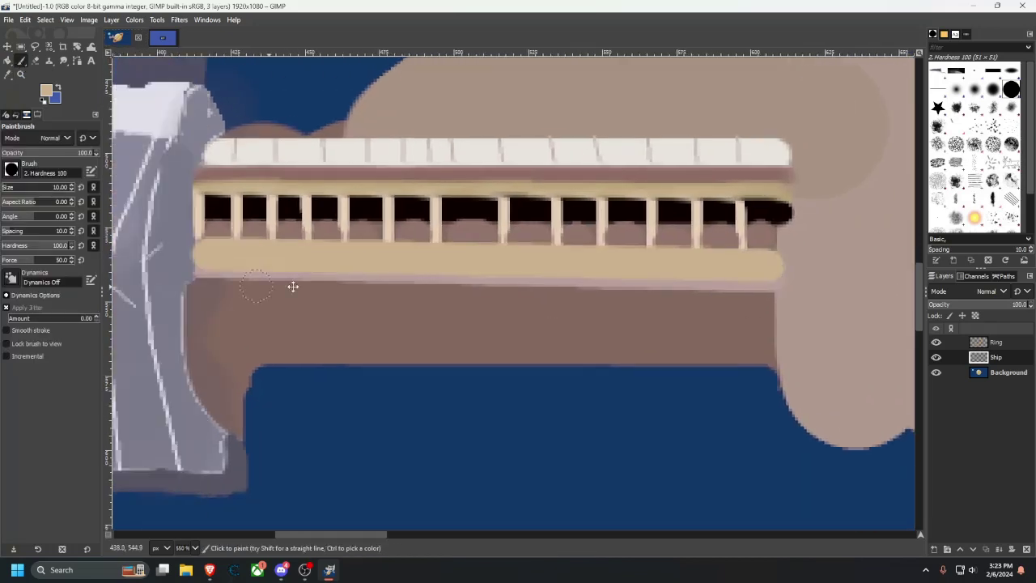
pyautogui.hscroll(8, 250, 340)
pyautogui.hscroll(-4, 397, 362)
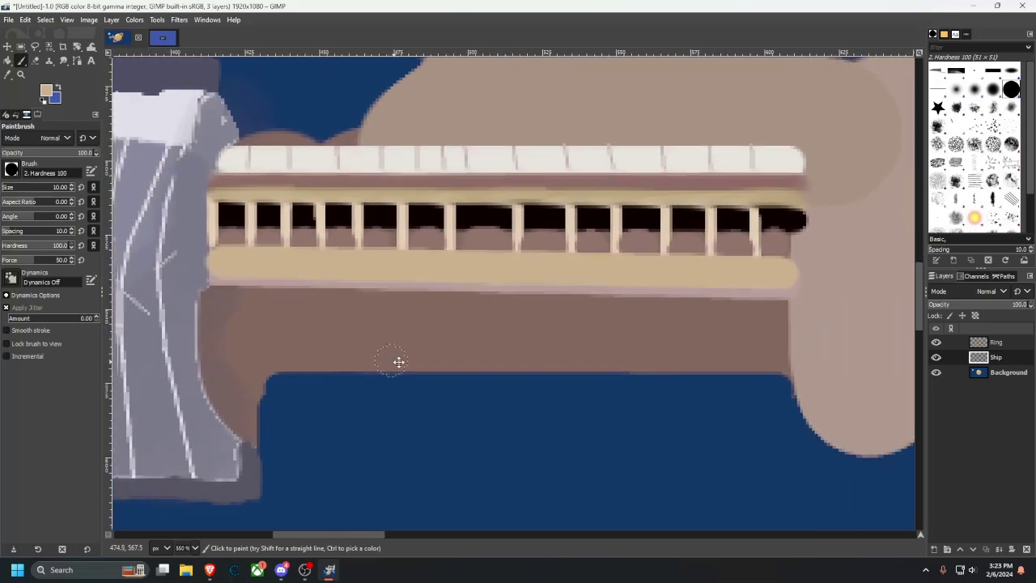
# Sample a greyish brown below the reference's lower gold band and paint a straight size 10 stripe just under the pinkish stripe.
pyautogui.click(160, 36)
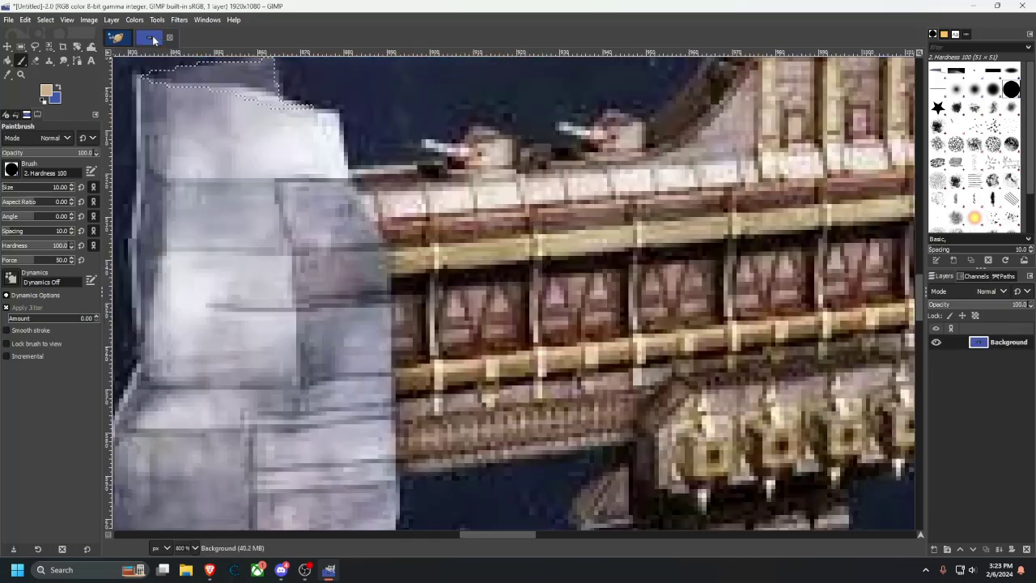
pyautogui.hscroll(3, 515, 364)
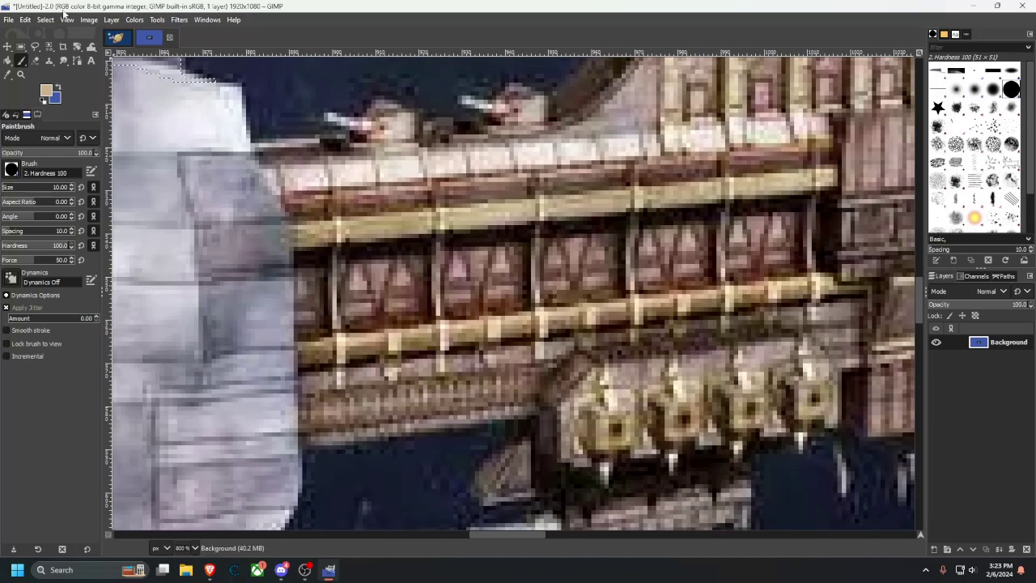
pyautogui.click(7, 73)
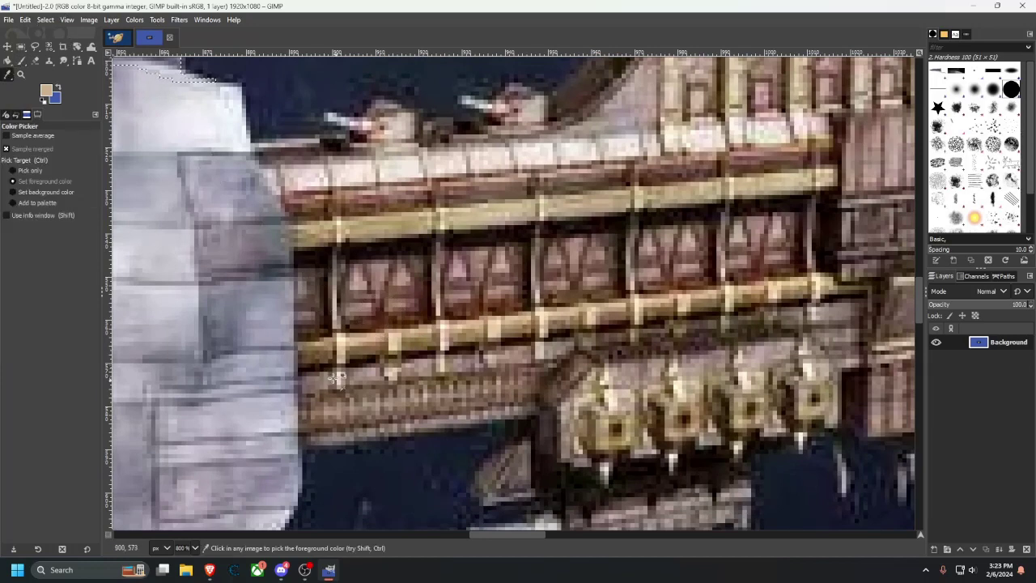
pyautogui.click(118, 38)
pyautogui.hscroll(-2, 312, 305)
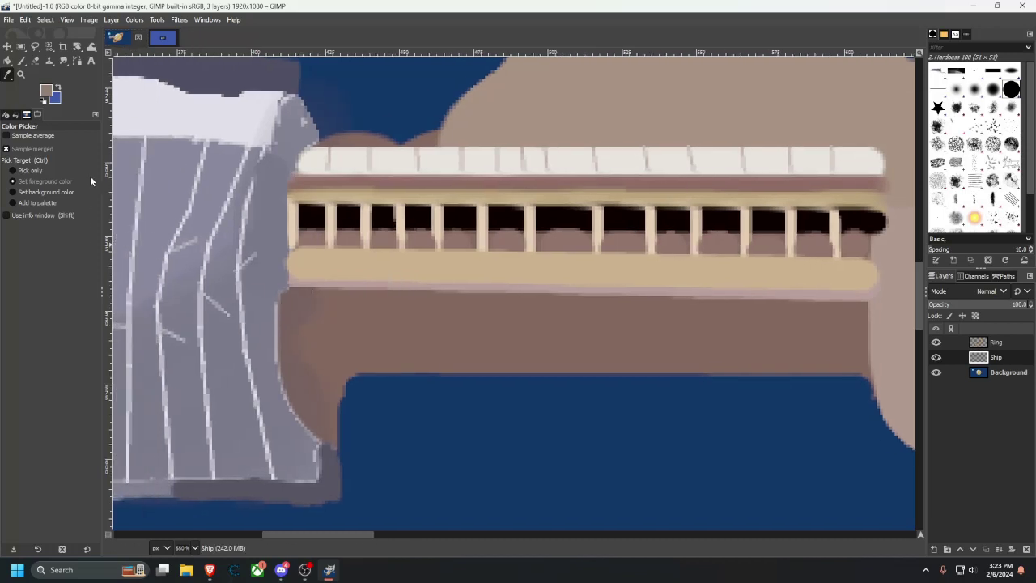
pyautogui.click(22, 61)
pyautogui.click(293, 301)
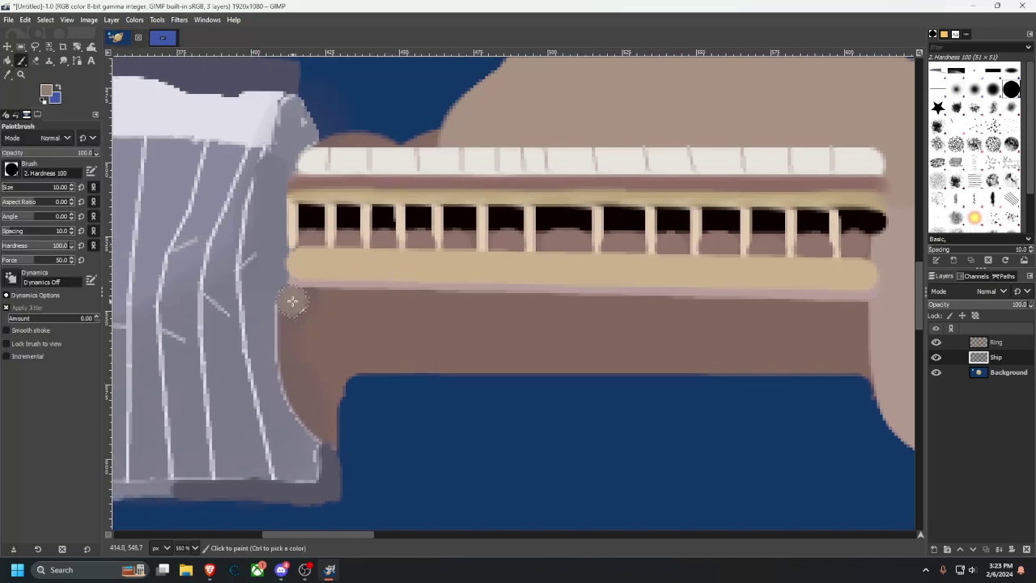
pyautogui.keyDown('shift'); pyautogui.click(871, 313); pyautogui.keyUp('shift')
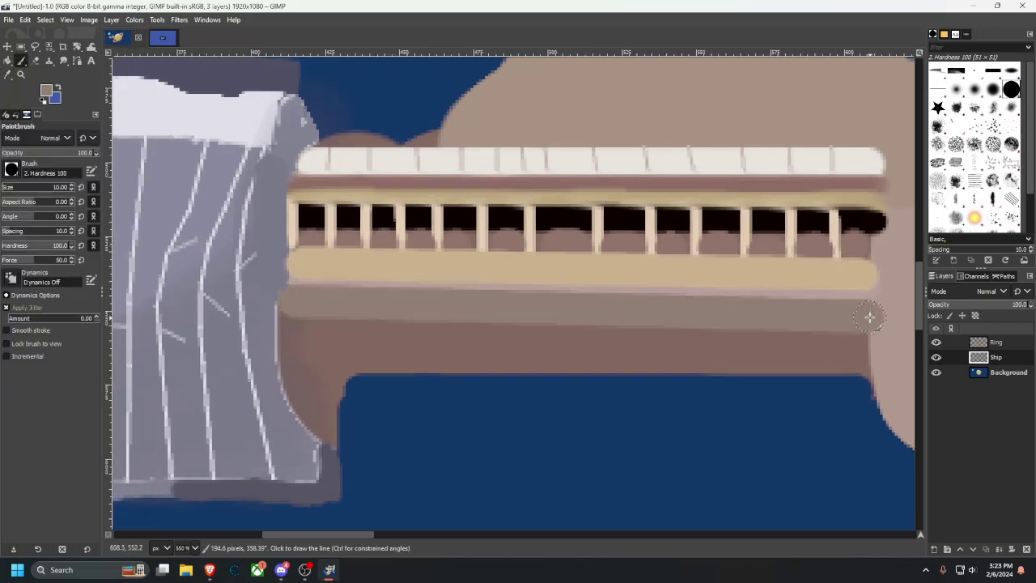
pyautogui.moveTo(486, 369); pyautogui.dragTo(359, 301)
pyautogui.scroll(-8, 429, 228)
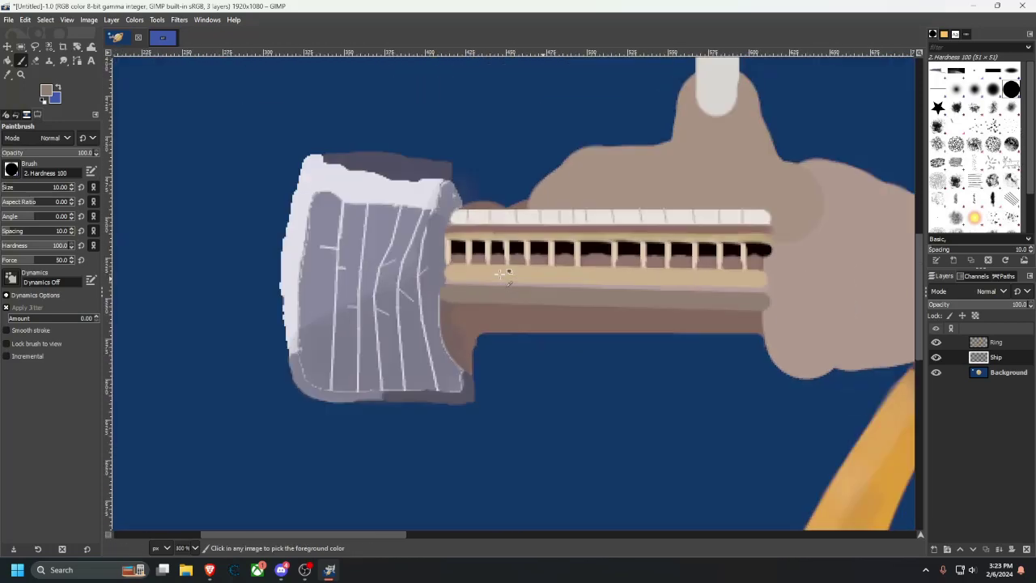
# Sample a dark brown from the ribbed strip below the reference's lower gold band and return to the ship painting.
pyautogui.scroll(3, 511, 273)
pyautogui.scroll(4, 518, 273)
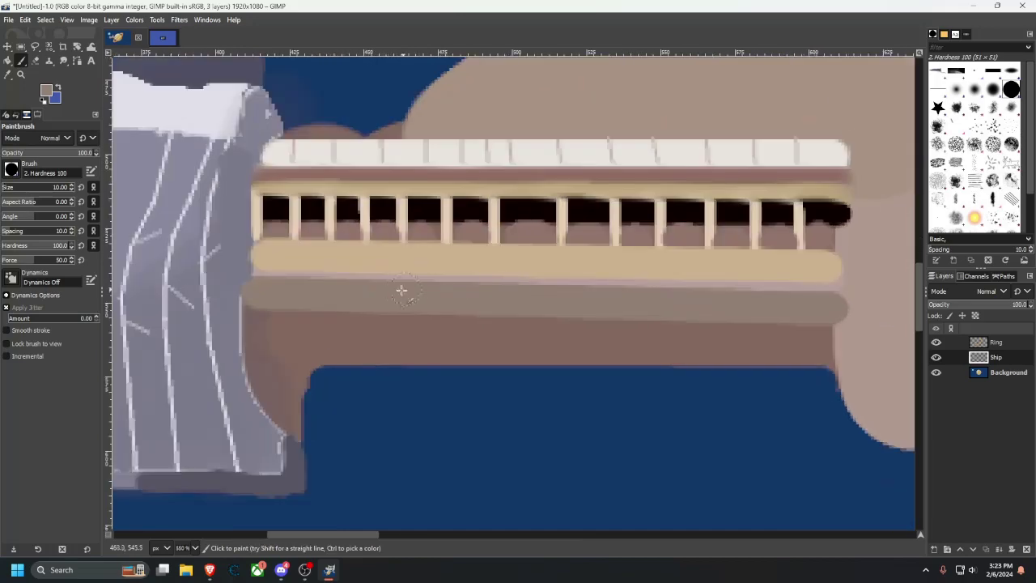
pyautogui.click(162, 38)
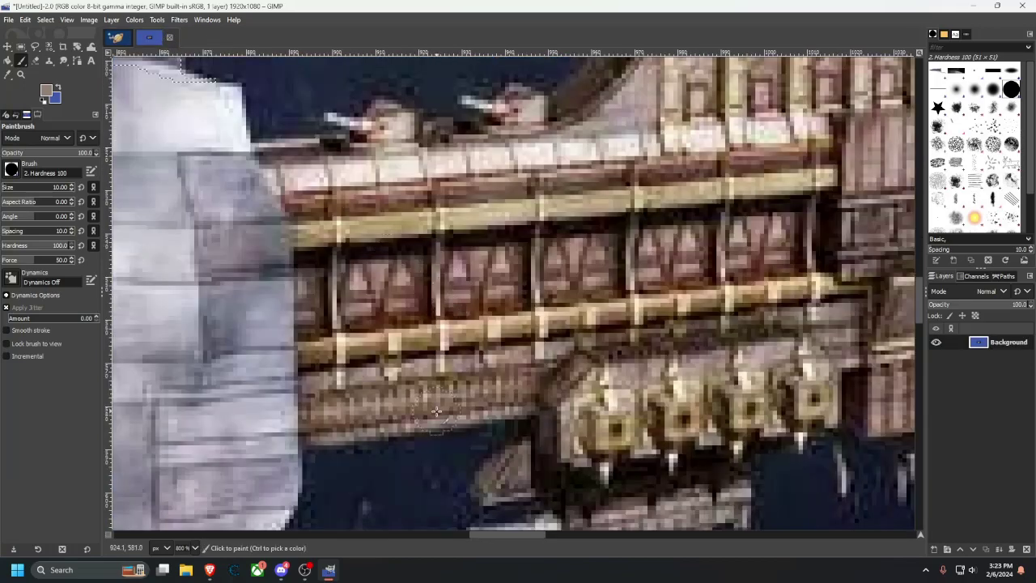
pyautogui.moveTo(450, 404); pyautogui.dragTo(458, 328)
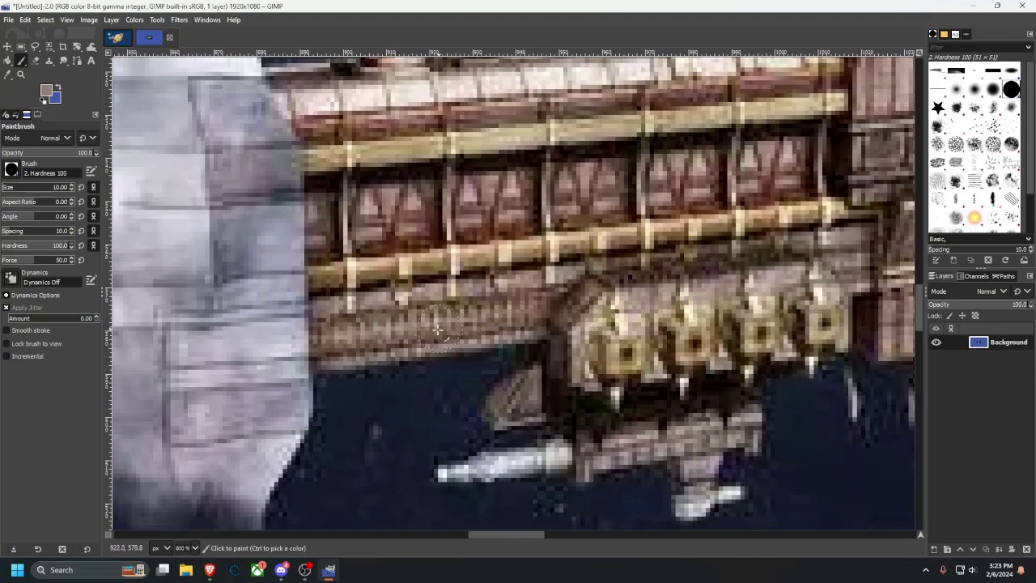
pyautogui.click(7, 73)
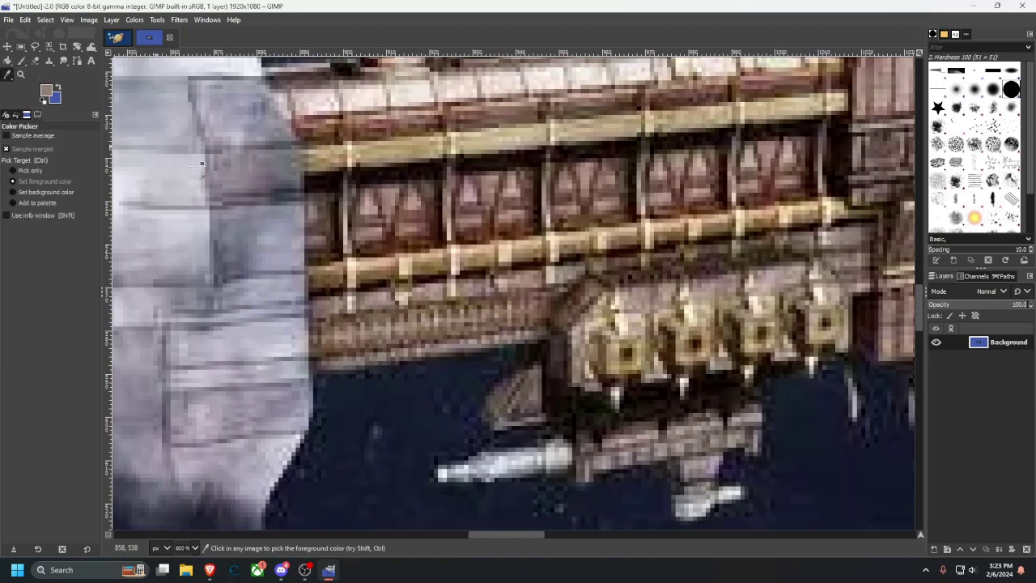
pyautogui.click(116, 42)
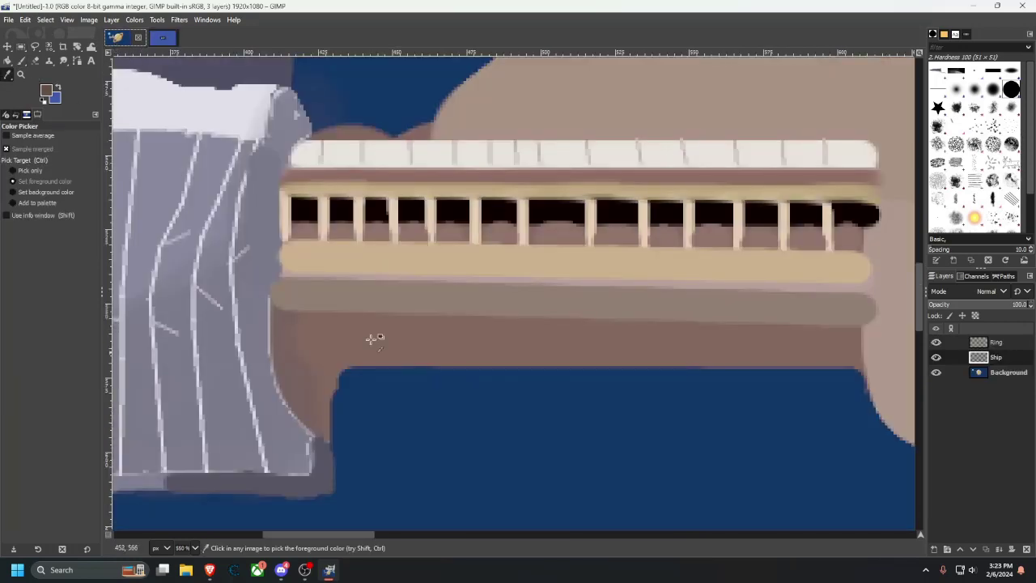
# Paint a straight size 10 dark brown stripe along the lower edge of the greyish brown stripe, spanning its full length.
pyautogui.press('p')
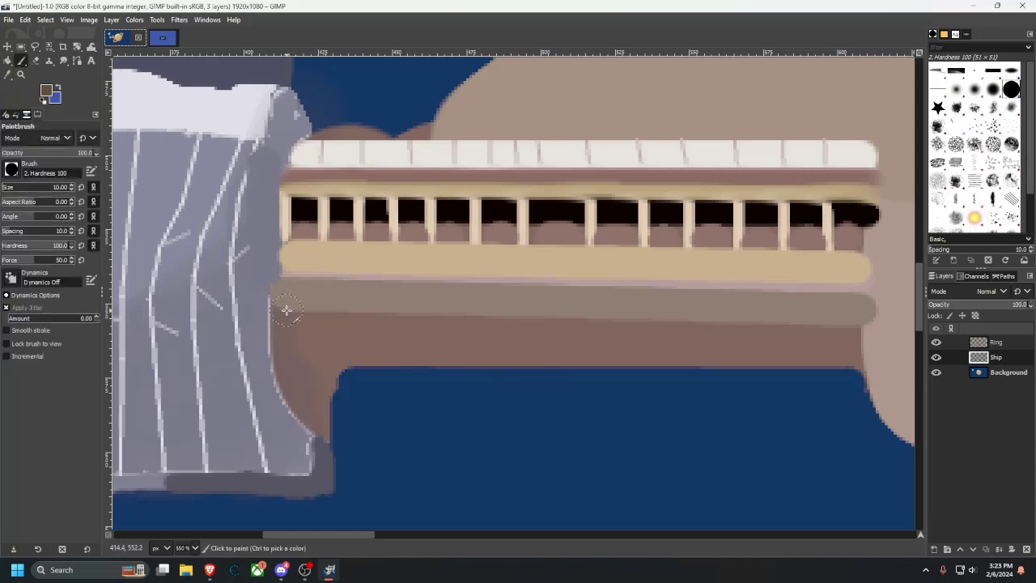
pyautogui.click(286, 310)
pyautogui.keyDown('shift'); pyautogui.click(867, 325); pyautogui.keyUp('shift')
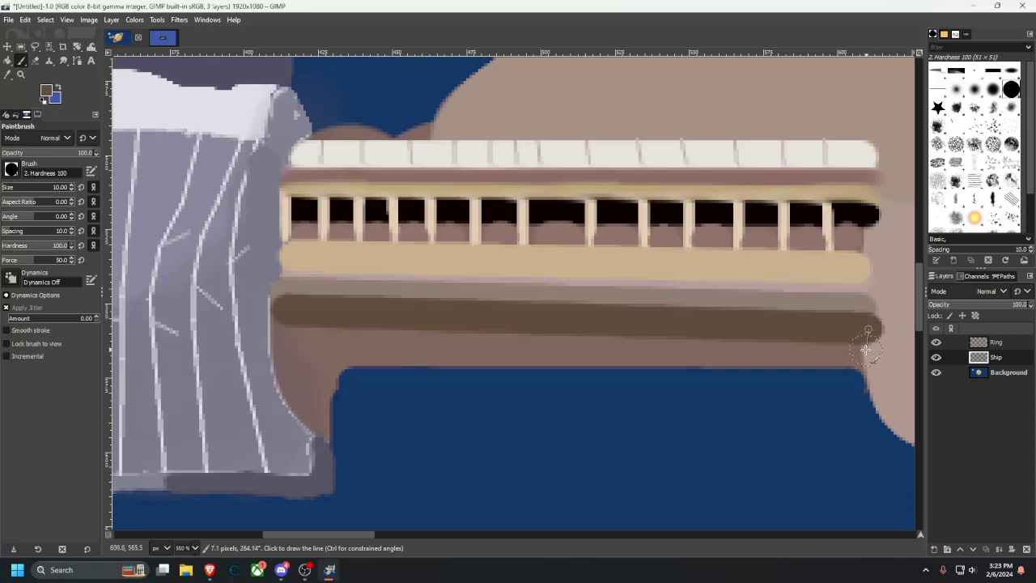
# Look over the ship as a whole and inspect the hull area below the new dark brown stripe.
pyautogui.scroll(-3, 427, 269)
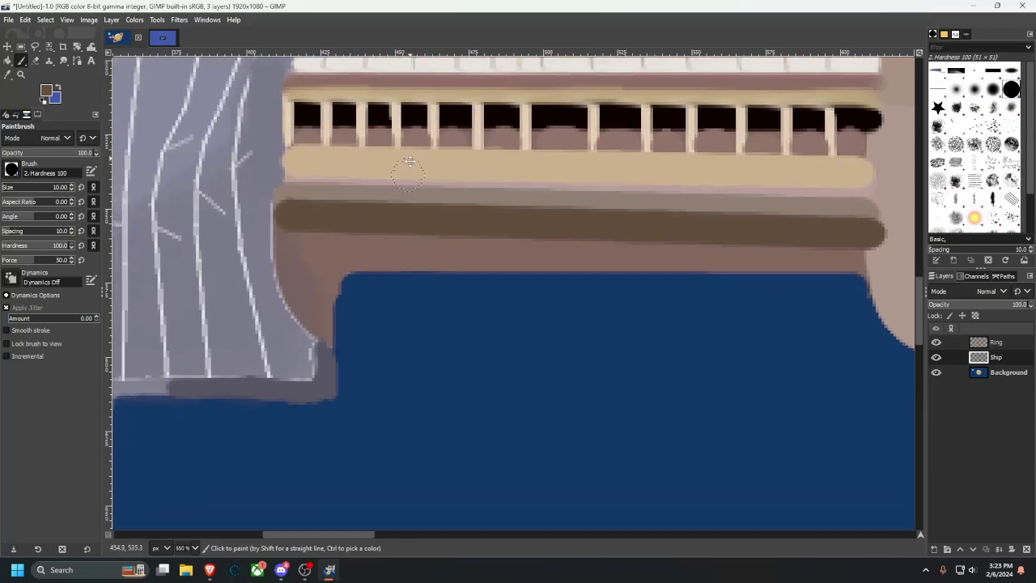
pyautogui.hscroll(5, 429, 267)
pyautogui.scroll(-3, 340, 273)
pyautogui.hscroll(8, 333, 277)
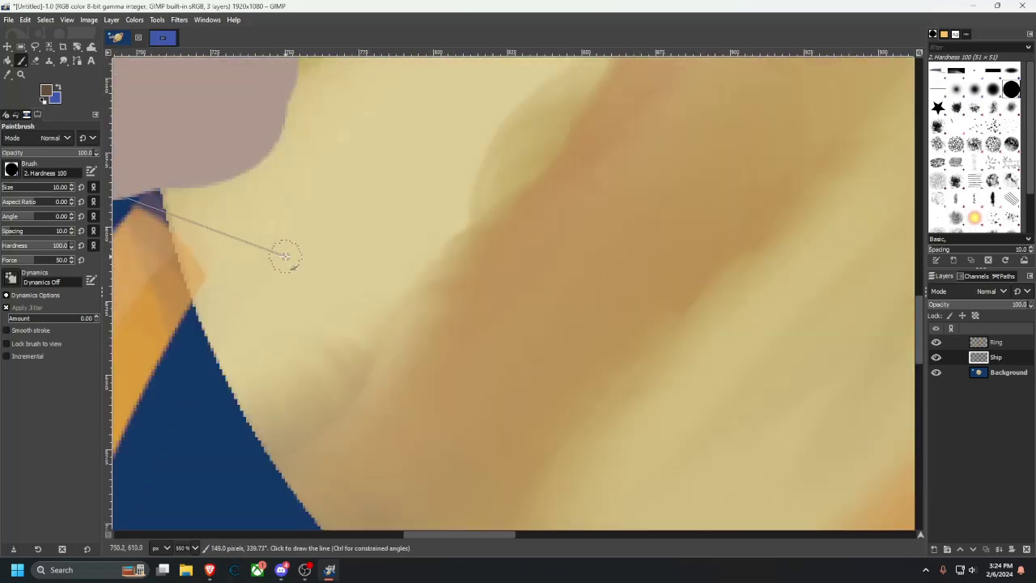
pyautogui.hscroll(-9, 284, 255)
pyautogui.scroll(2, 340, 274)
pyautogui.scroll(-2, 382, 275)
pyautogui.moveTo(513, 289); pyautogui.dragTo(603, 378)
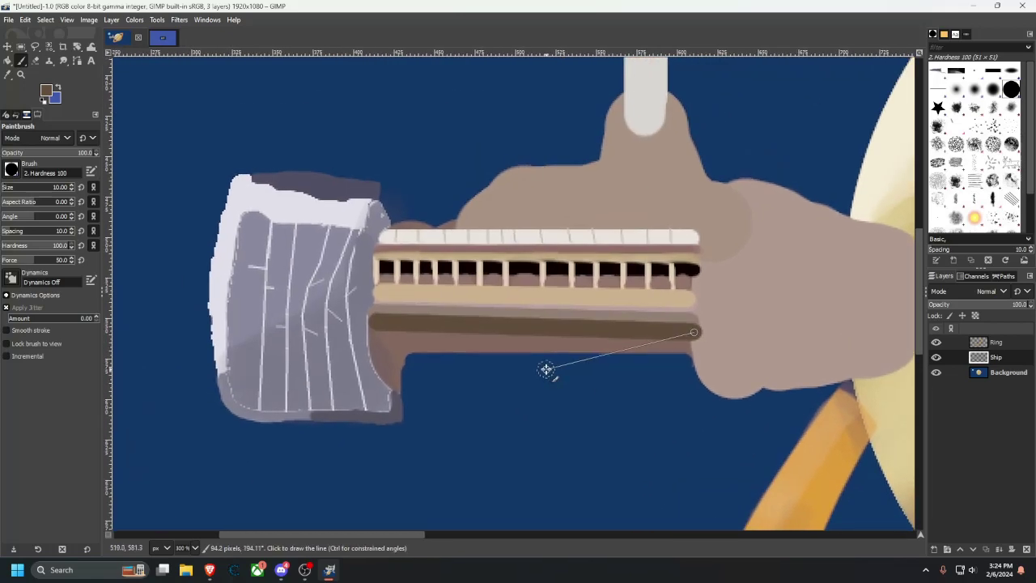
pyautogui.hscroll(-1, 546, 370)
pyautogui.hscroll(2, 633, 381)
pyautogui.moveTo(315, 363); pyautogui.dragTo(505, 381)
pyautogui.scroll(1, 505, 380)
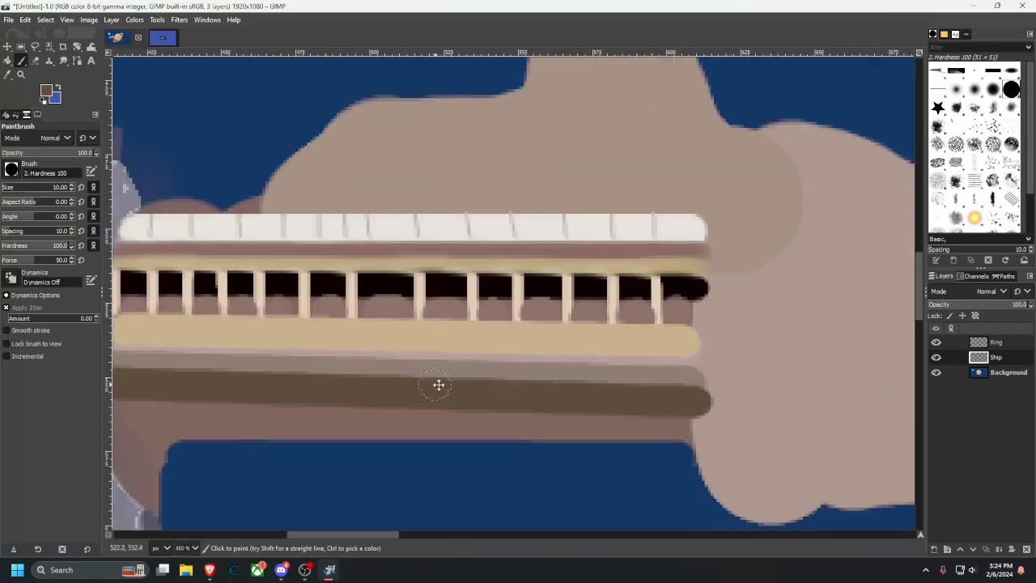
pyautogui.hscroll(-3, 572, 348)
# Sample a brown from the edge of the gun battery housing in the reference and return to the ship painting.
pyautogui.click(165, 37)
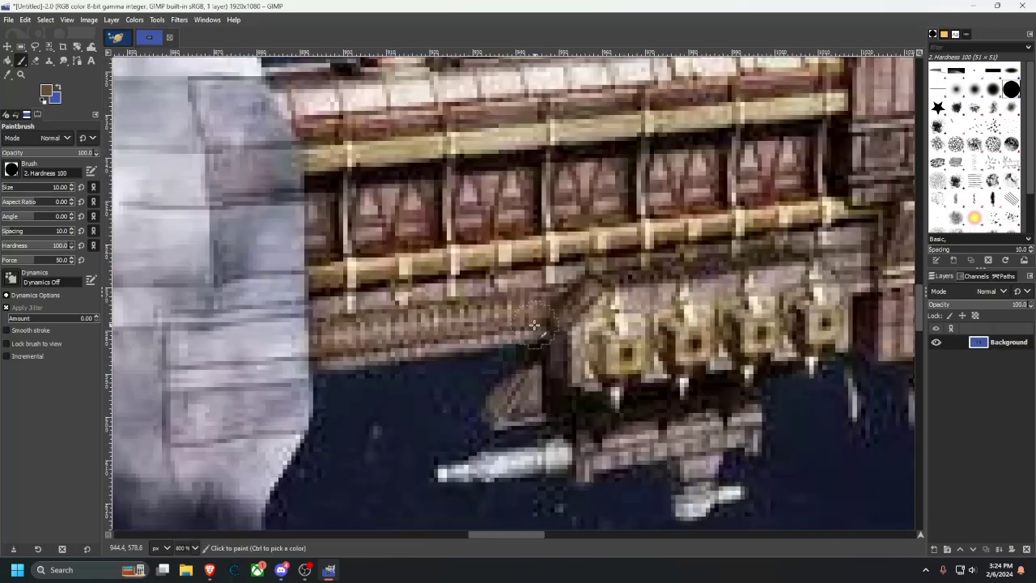
pyautogui.hscroll(2, 534, 343)
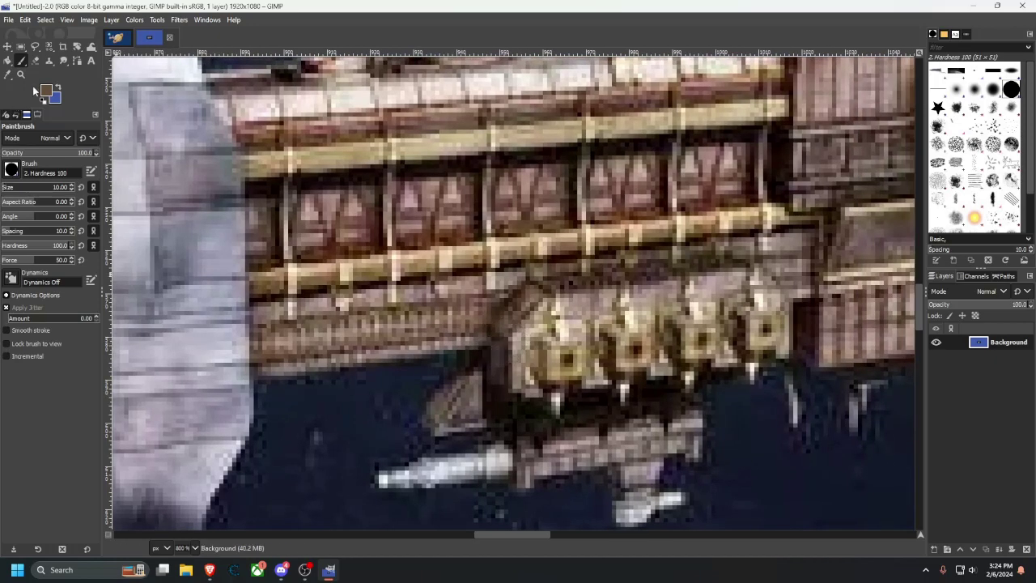
pyautogui.click(7, 74)
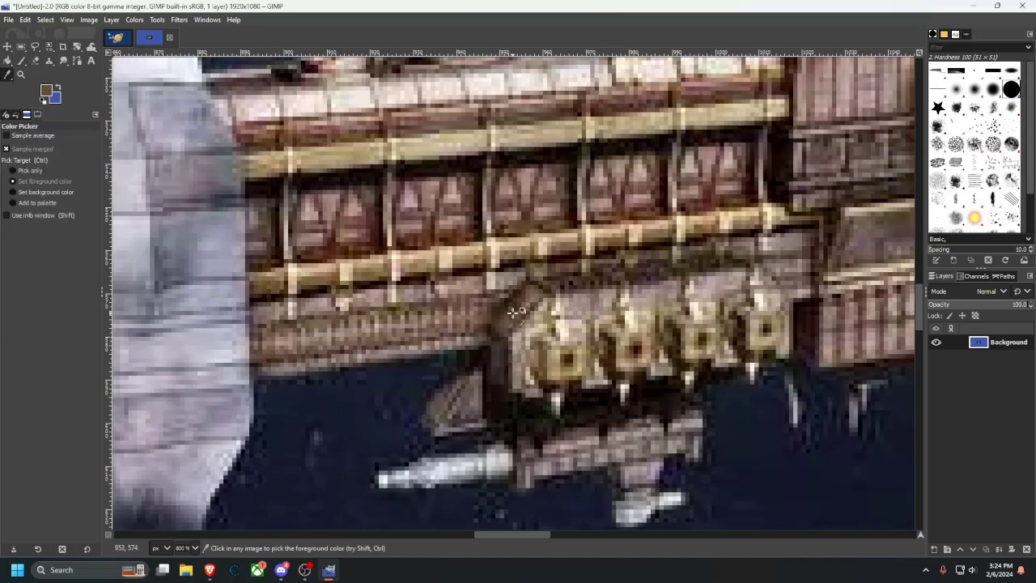
pyautogui.click(115, 38)
pyautogui.scroll(-2, 484, 397)
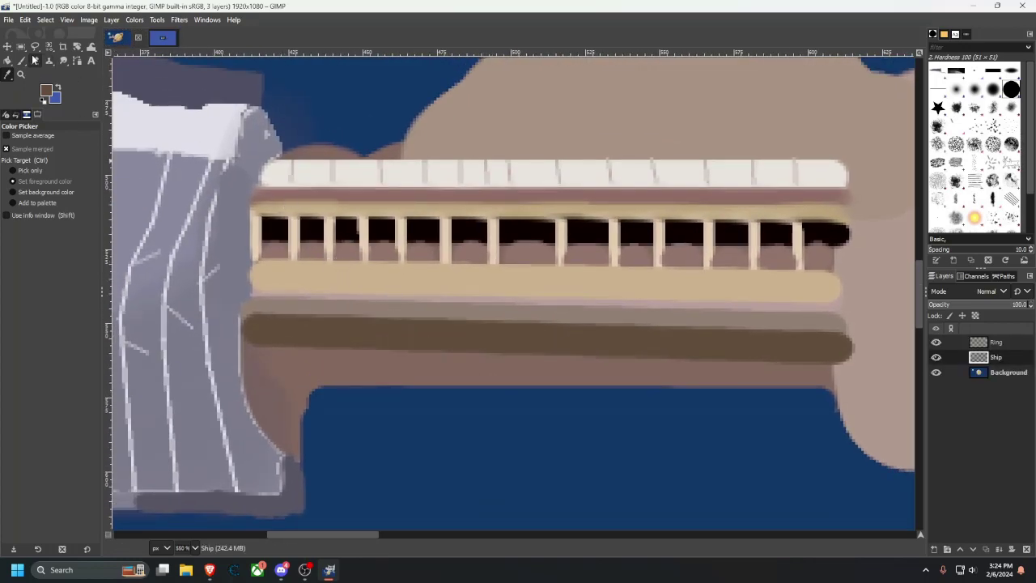
# Sample tan from the ship's lower gold stripe and paint a closed, slant-sided panel outline with straight size 10 strokes under the stripes' front end.
pyautogui.click(517, 283)
pyautogui.click(21, 60)
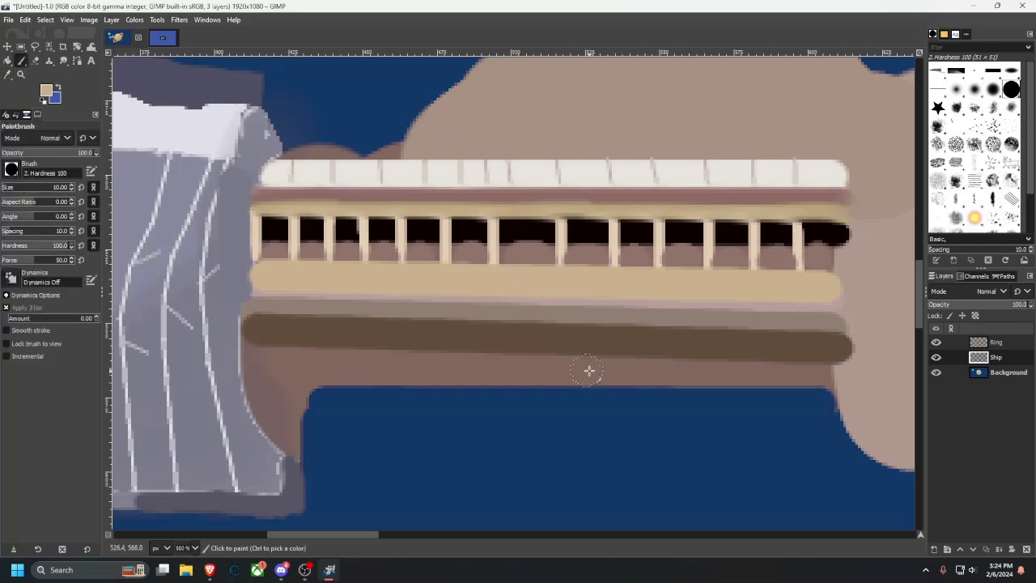
pyautogui.click(643, 348)
pyautogui.keyDown('shift'); pyautogui.click(593, 405); pyautogui.keyUp('shift')
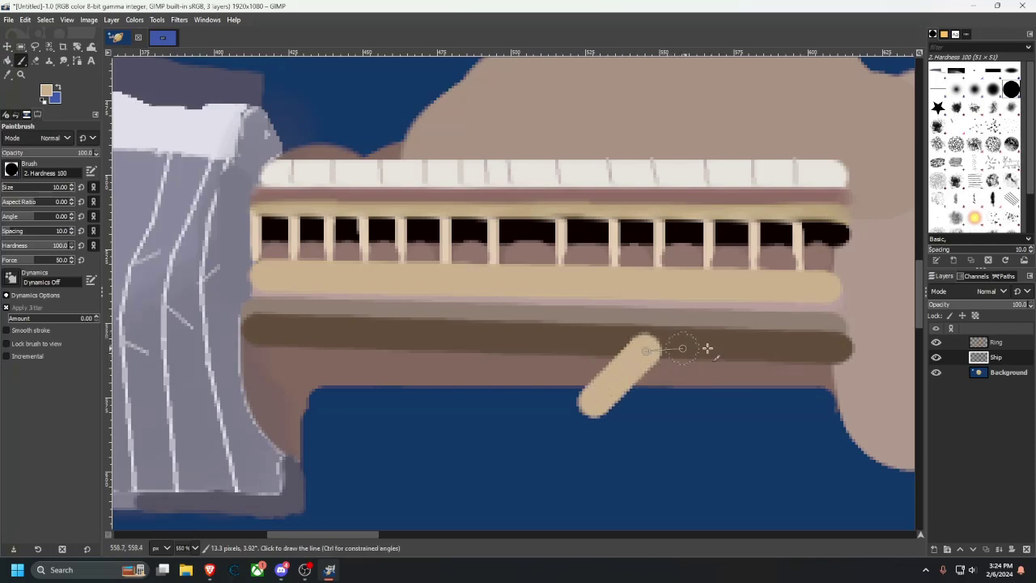
pyautogui.keyDown('shift'); pyautogui.click(837, 353); pyautogui.keyUp('shift')
pyautogui.keyDown('shift'); pyautogui.click(877, 396); pyautogui.keyUp('shift')
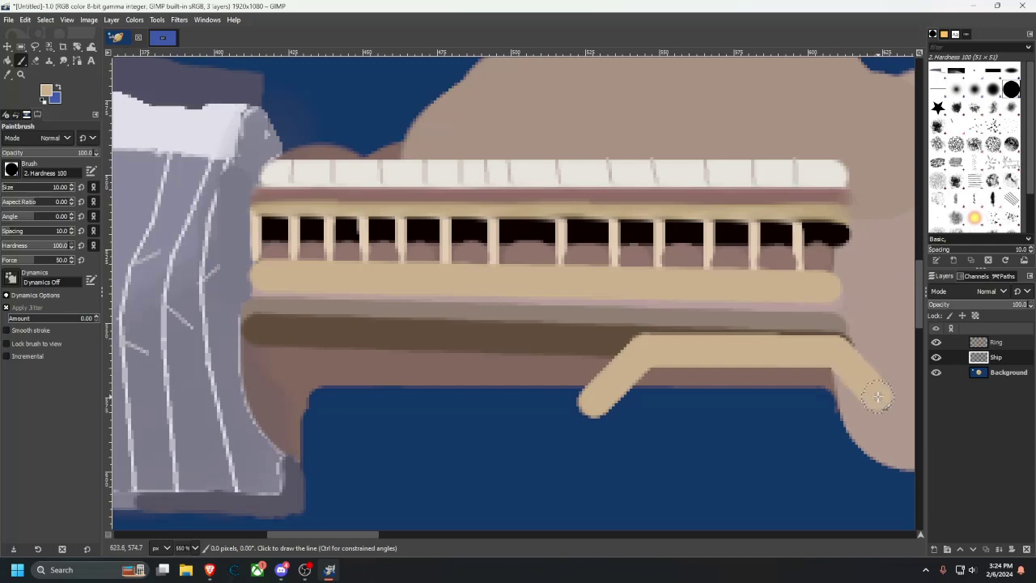
pyautogui.keyDown('shift'); pyautogui.click(880, 460); pyautogui.keyUp('shift')
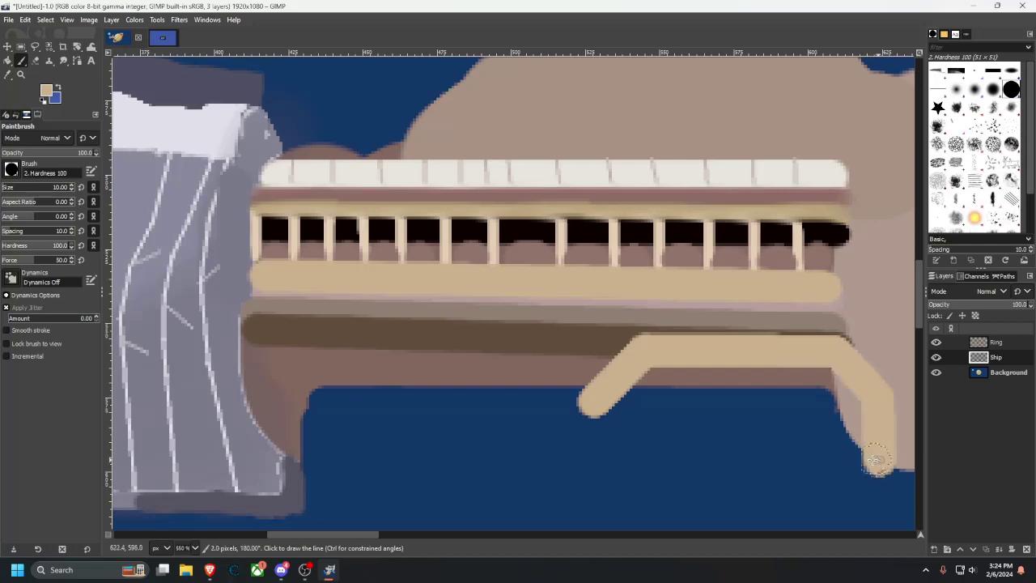
pyautogui.keyDown('shift'); pyautogui.click(569, 459); pyautogui.keyUp('shift')
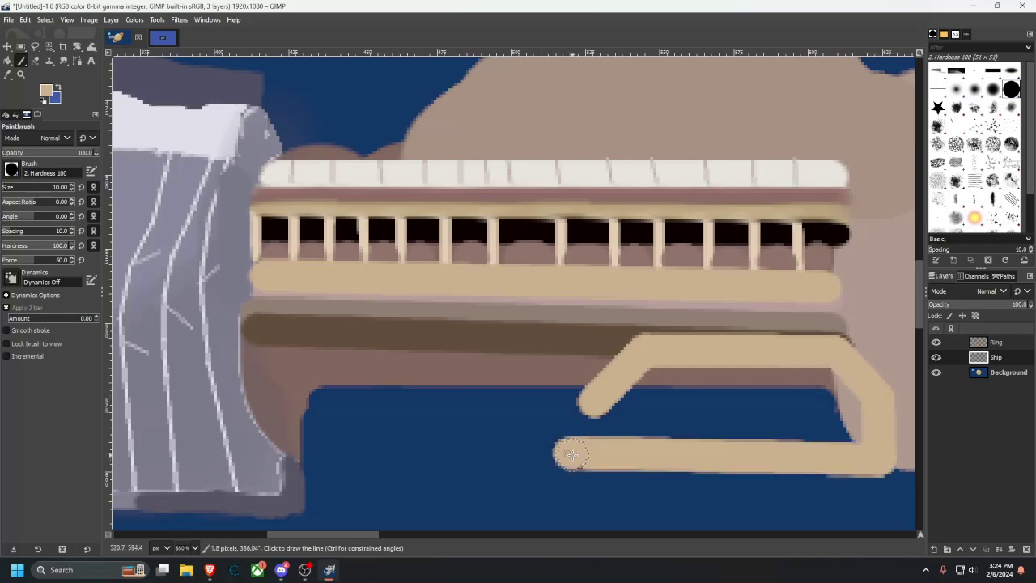
pyautogui.keyDown('shift'); pyautogui.click(597, 400); pyautogui.keyUp('shift')
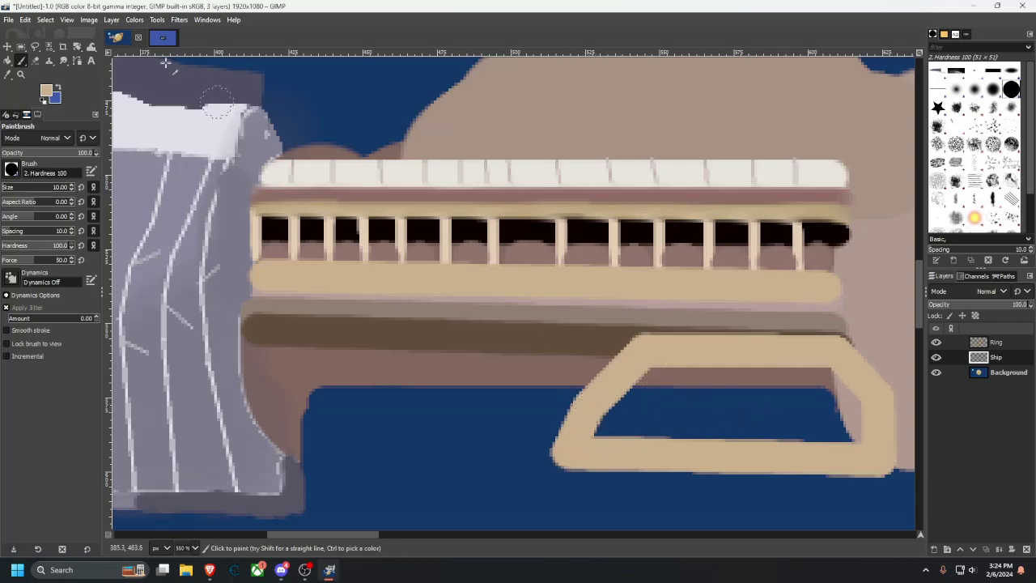
# Sample a medium brown from the gun battery section of the reference and ready the Paintbrush on the ship painting.
pyautogui.click(117, 38)
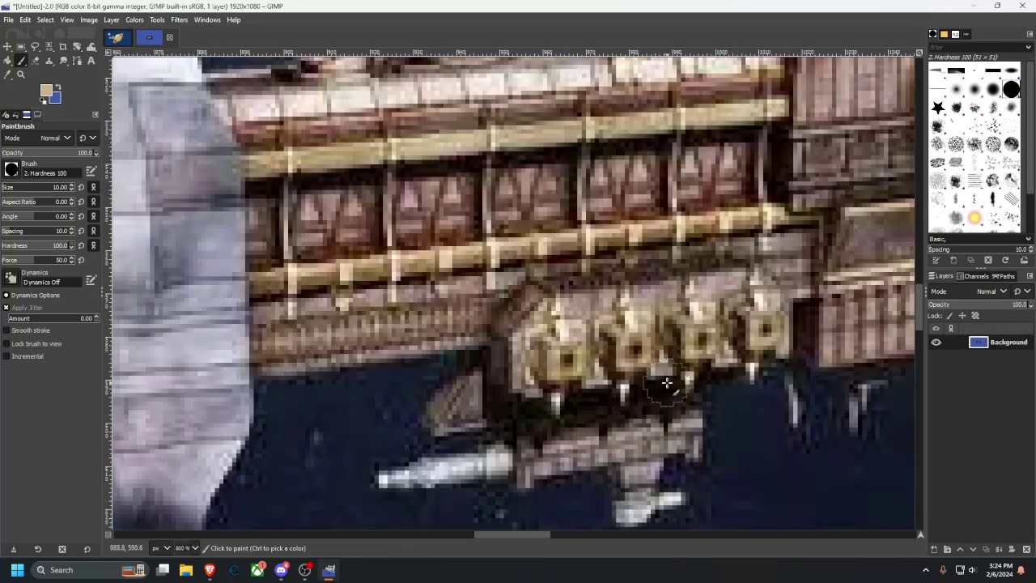
pyautogui.click(7, 74)
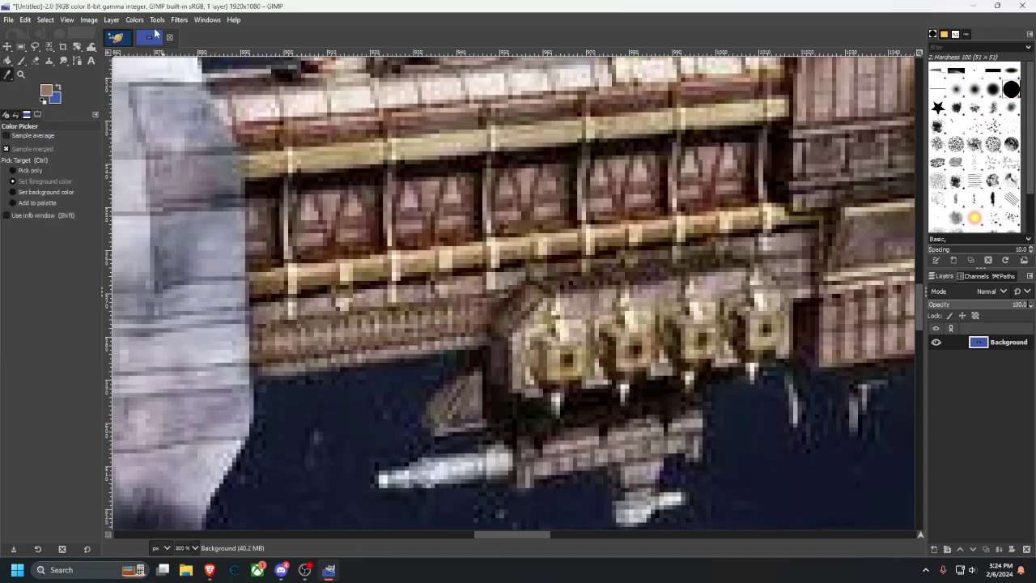
pyautogui.click(114, 39)
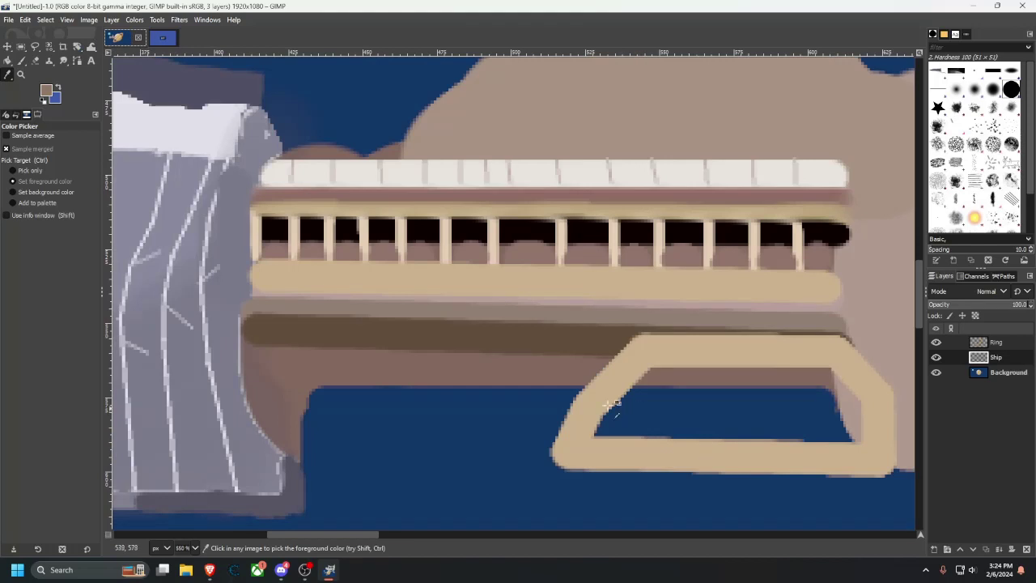
pyautogui.click(21, 61)
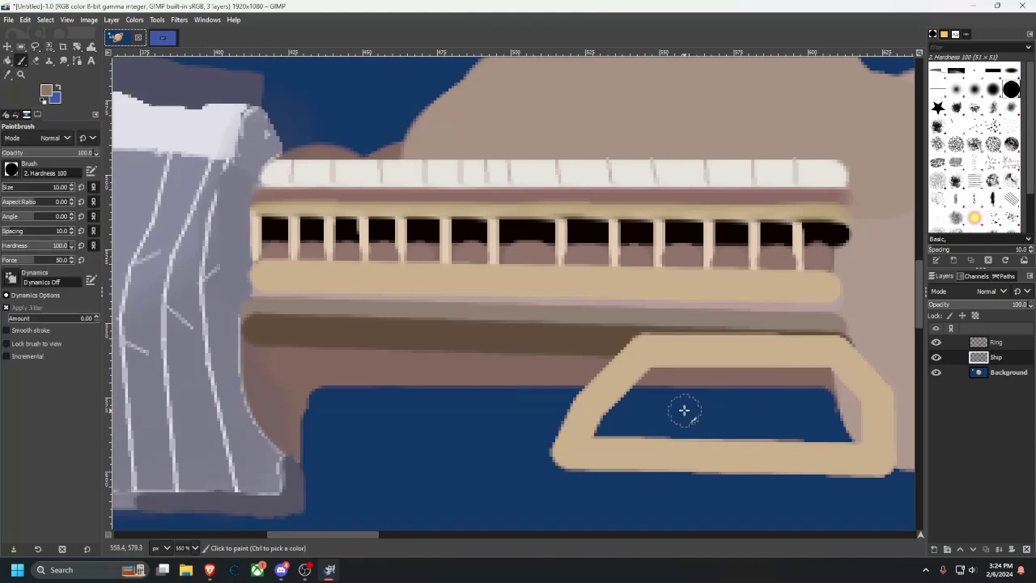
pyautogui.moveTo(633, 375)
pyautogui.mouseDown()
pyautogui.moveTo(604, 429)
pyautogui.moveTo(855, 433)
pyautogui.moveTo(852, 404)
pyautogui.moveTo(811, 370)
pyautogui.moveTo(636, 376)
pyautogui.moveTo(631, 386)
pyautogui.moveTo(673, 397)
pyautogui.moveTo(828, 407)
pyautogui.moveTo(672, 412)
pyautogui.mouseUp()
pyautogui.hotkey('ctrl', 'z')
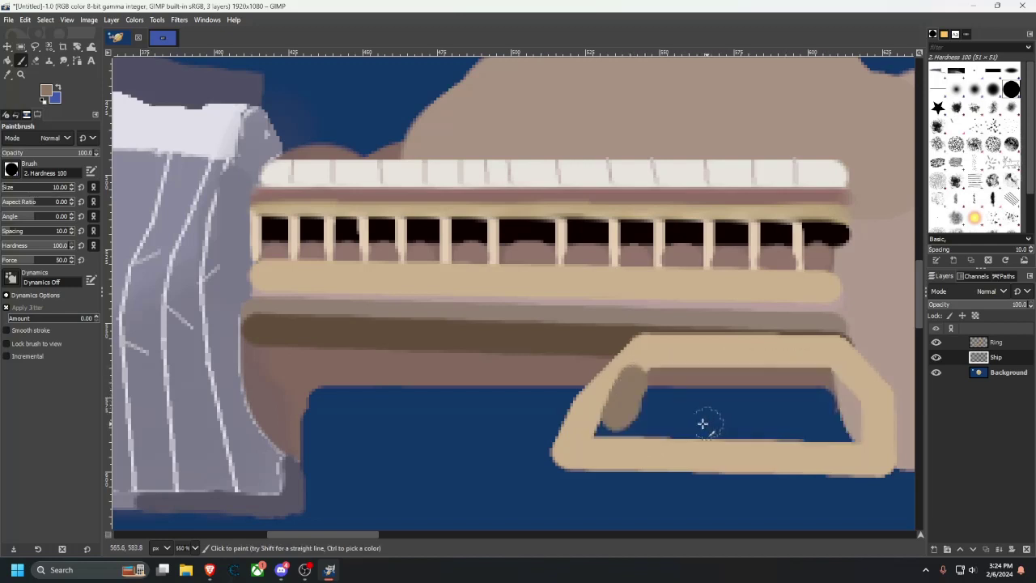
pyautogui.hotkey('ctrl', 'z')
# Paint a brown band along the inside of the tan panel outline with connected straight size 10 strokes.
pyautogui.click(593, 440)
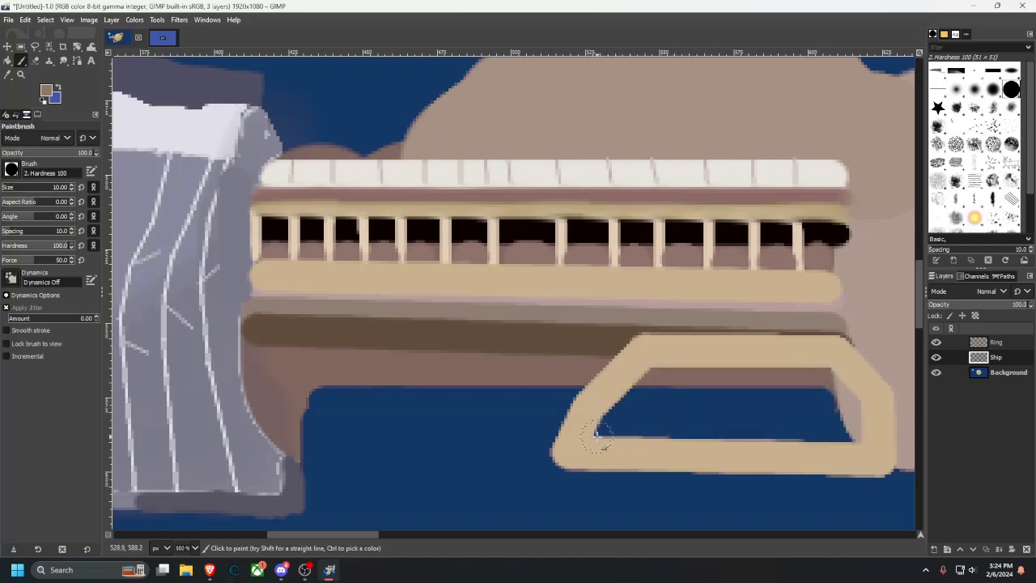
pyautogui.keyDown('shift'); pyautogui.click(660, 357); pyautogui.keyUp('shift')
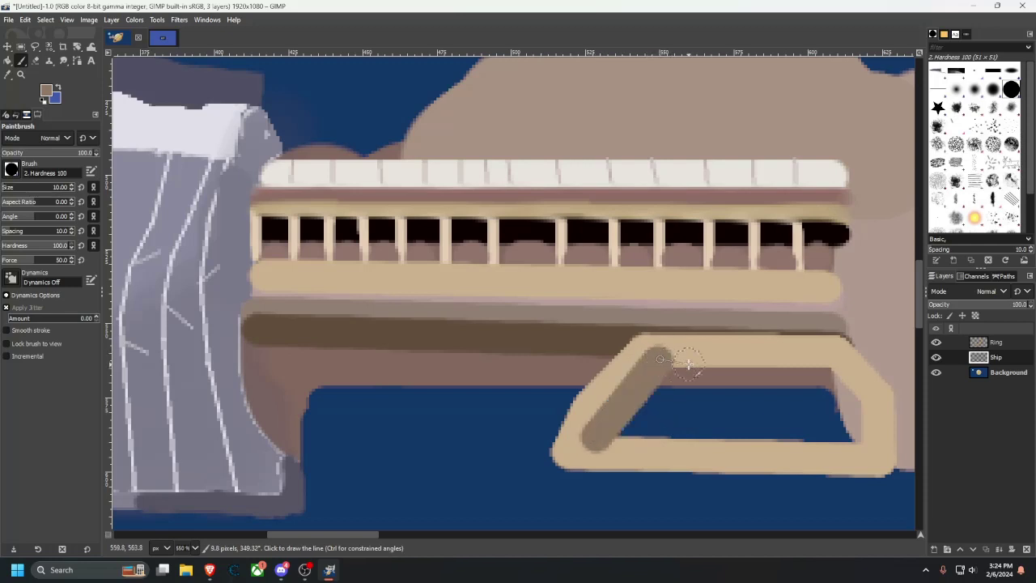
pyautogui.keyDown('shift'); pyautogui.click(833, 369); pyautogui.keyUp('shift')
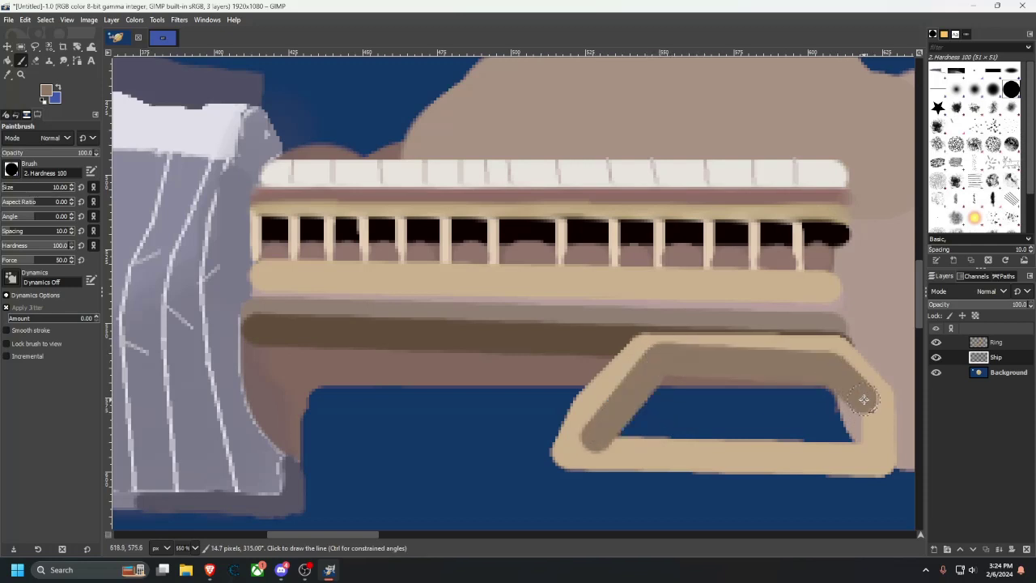
pyautogui.keyDown('shift'); pyautogui.click(860, 441); pyautogui.keyUp('shift')
pyautogui.keyDown('shift'); pyautogui.click(602, 443); pyautogui.keyUp('shift')
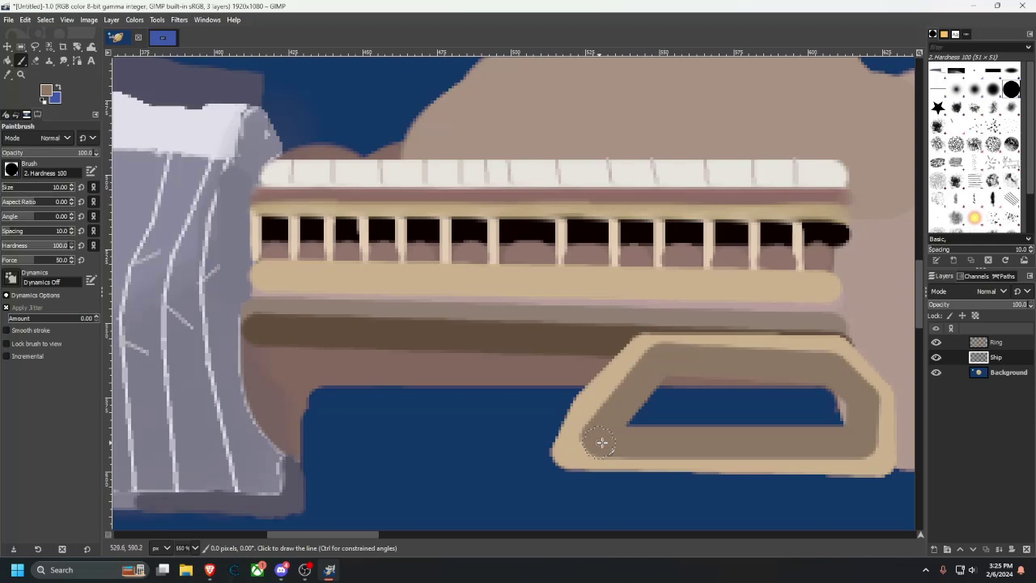
# Fill the remaining gap in the middle of the panel with brown strokes until its interior is solid.
pyautogui.keyDown('shift'); pyautogui.click(670, 393); pyautogui.keyUp('shift')
pyautogui.keyDown('shift'); pyautogui.click(832, 386); pyautogui.keyUp('shift')
pyautogui.moveTo(842, 409)
pyautogui.mouseDown()
pyautogui.moveTo(812, 421)
pyautogui.moveTo(636, 419)
pyautogui.mouseUp()
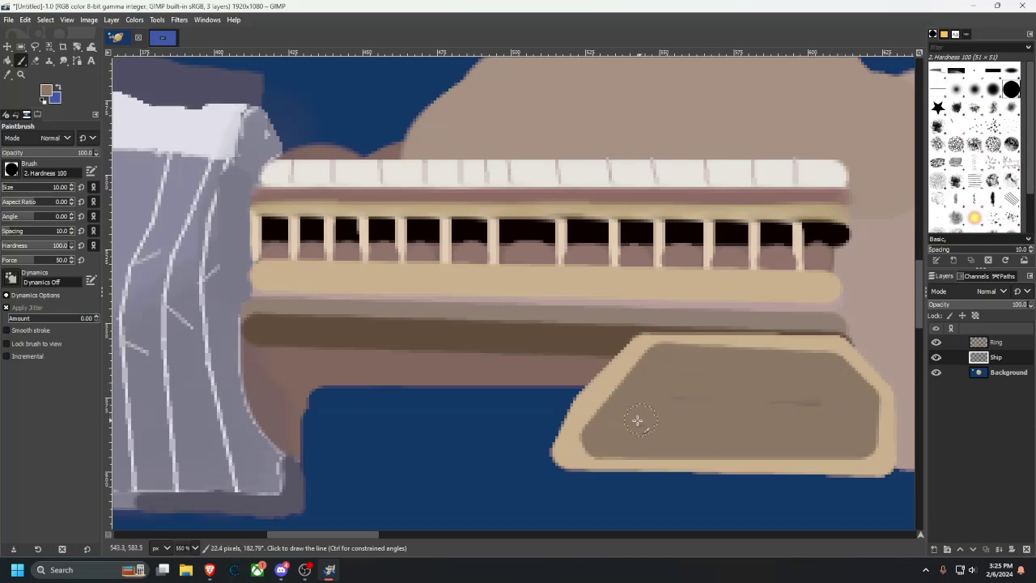
pyautogui.keyDown('shift'); pyautogui.click(820, 405); pyautogui.keyUp('shift')
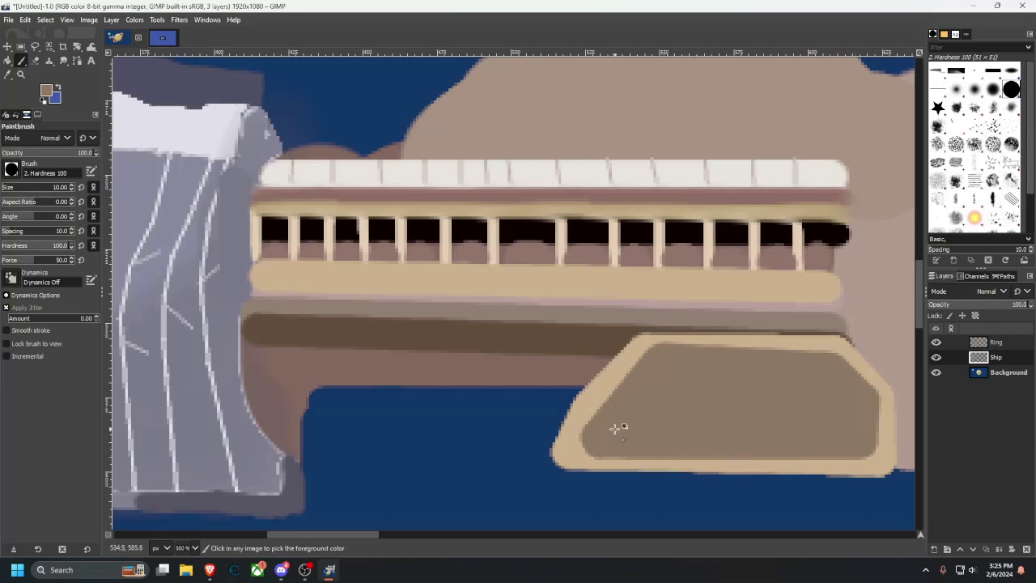
pyautogui.keyDown('ctrl'); pyautogui.scroll(-2, 617, 425); pyautogui.keyUp('ctrl')
pyautogui.moveTo(502, 365); pyautogui.dragTo(423, 362)
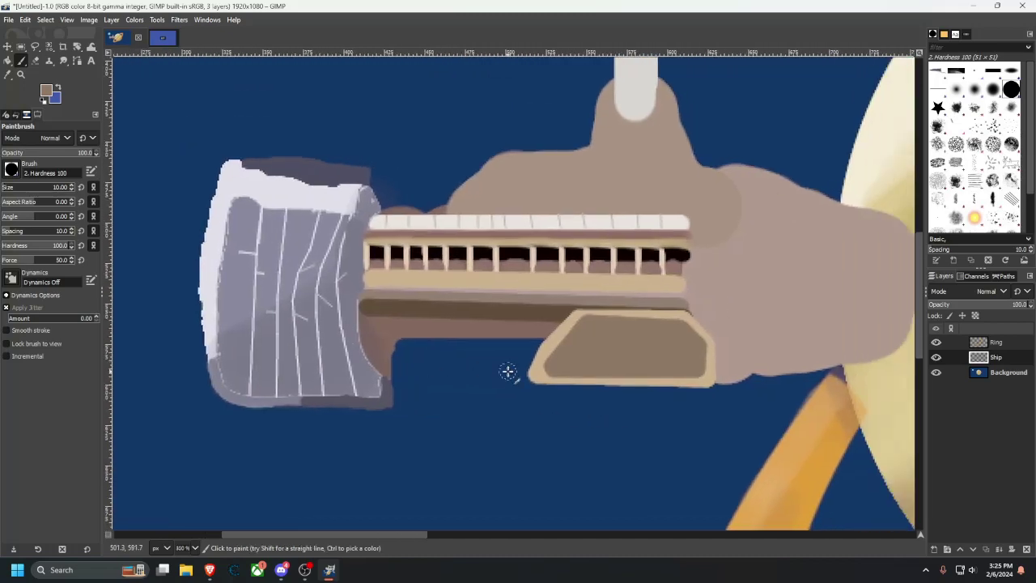
pyautogui.keyDown('ctrl'); pyautogui.scroll(2, 511, 370); pyautogui.keyUp('ctrl')
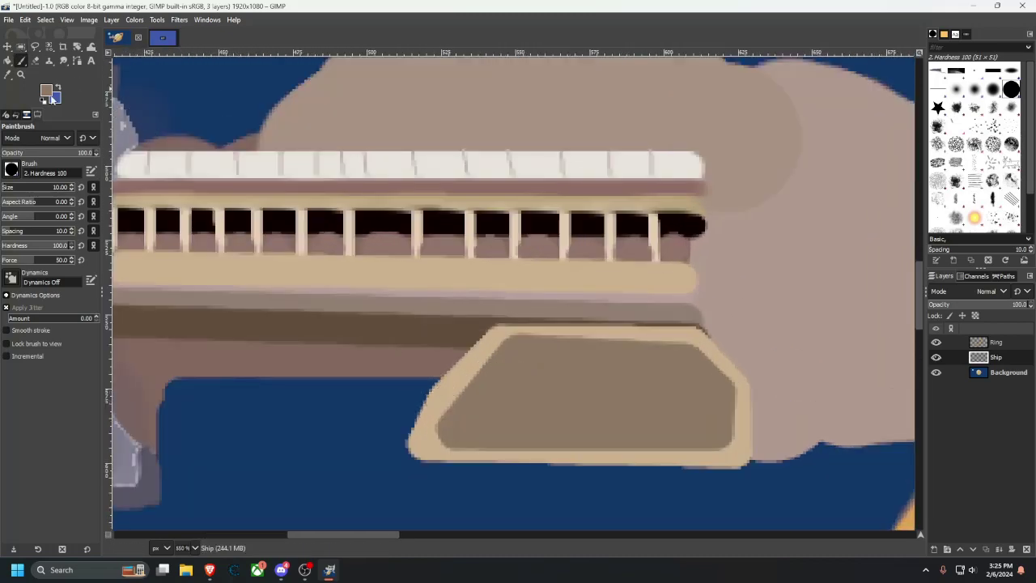
# Sample the tan of the trapezoid housing's border and brighten the foreground color to e7bb7f for the Paintbrush.
pyautogui.click(7, 74)
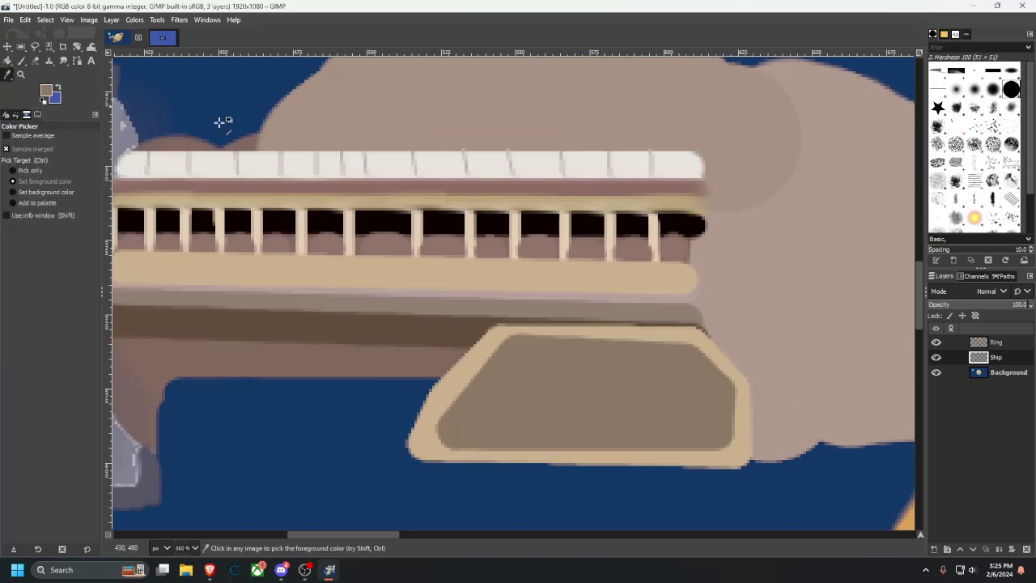
pyautogui.click(466, 363)
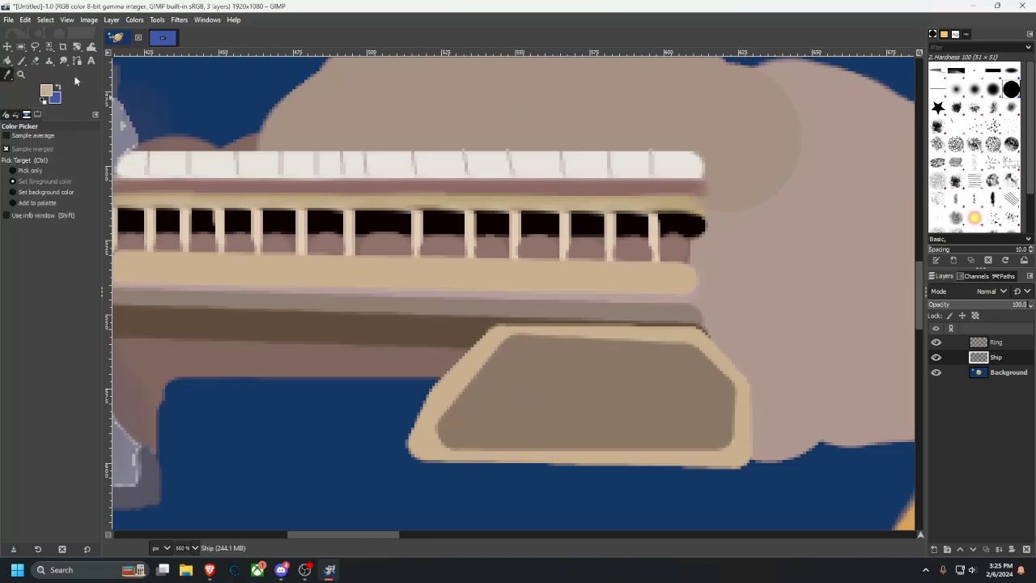
pyautogui.click(21, 63)
pyautogui.click(13, 171)
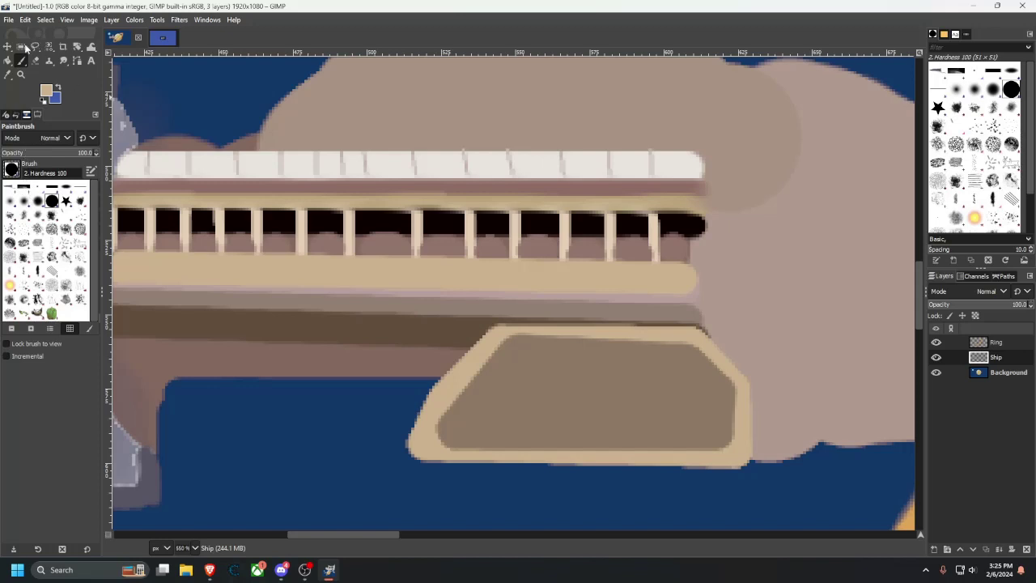
pyautogui.click(40, 92)
pyautogui.click(47, 92)
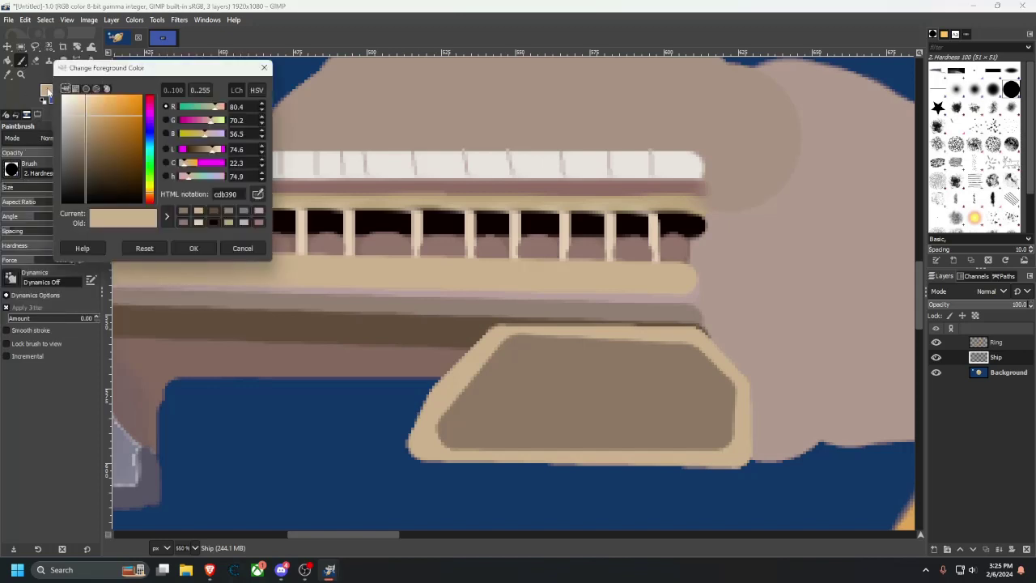
pyautogui.moveTo(92, 114); pyautogui.dragTo(98, 105)
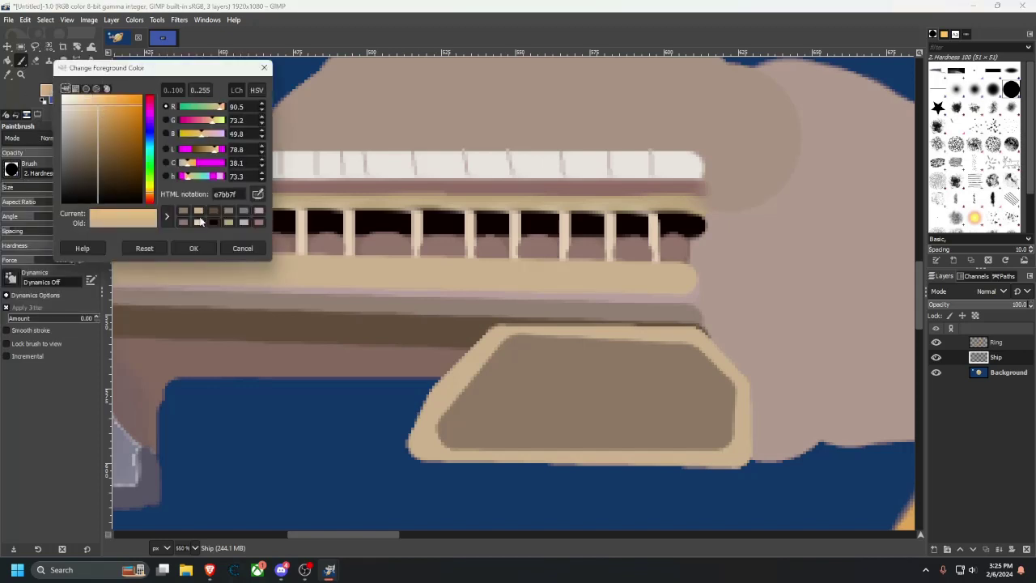
pyautogui.click(193, 248)
pyautogui.moveTo(514, 381); pyautogui.dragTo(492, 406)
pyautogui.moveTo(520, 373)
pyautogui.mouseDown()
pyautogui.moveTo(540, 396)
pyautogui.moveTo(513, 400)
pyautogui.mouseUp()
pyautogui.moveTo(580, 373); pyautogui.dragTo(575, 404)
pyautogui.hotkey('ctrl', 'z')
pyautogui.hotkey('ctrl', 'z')
pyautogui.hotkey('ctrl', 'z')
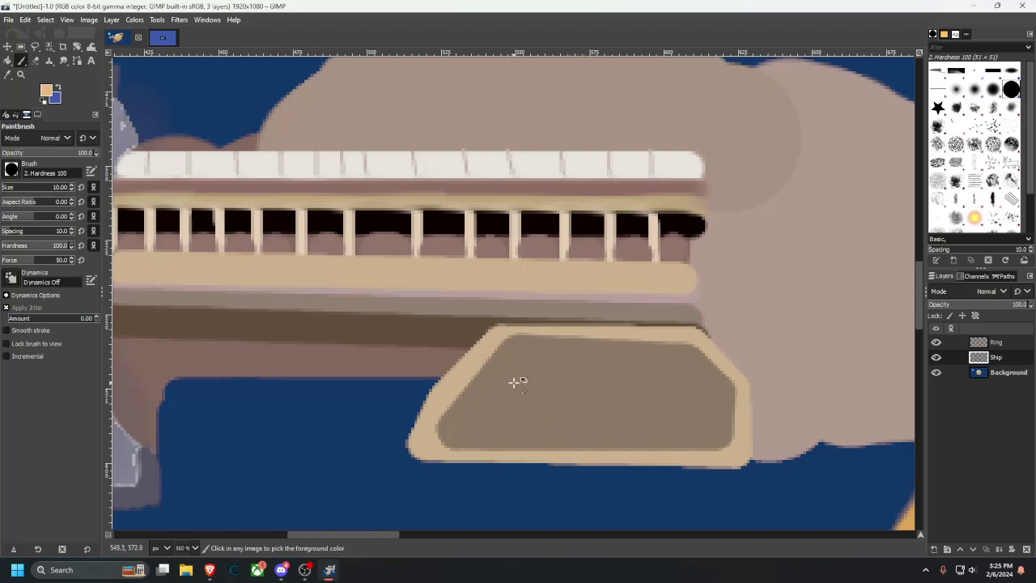
# Paint a filled tan diamond about 26 px wide at the left end of the trapezoid housing using straight brush lines.
pyautogui.click(517, 373)
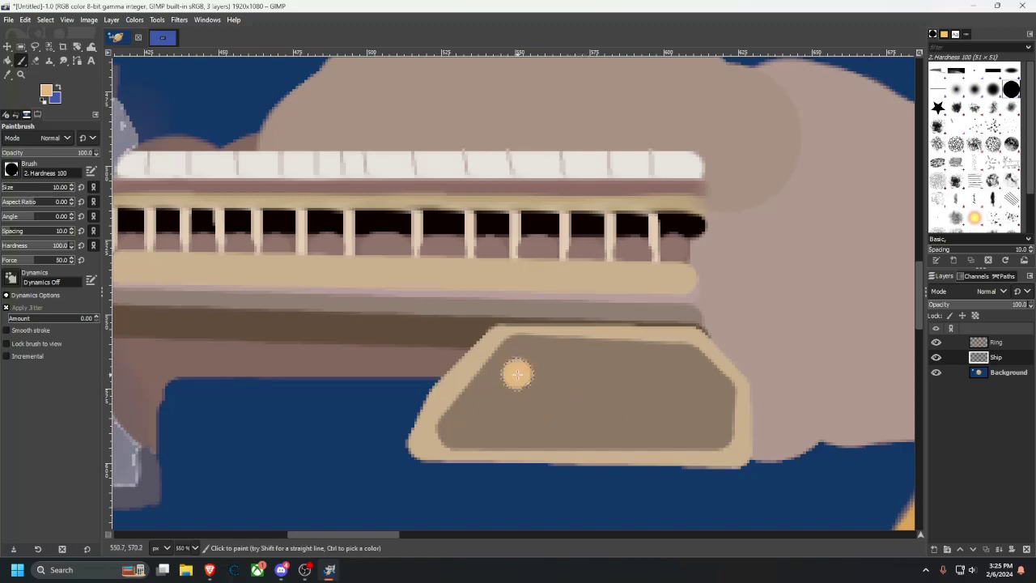
pyautogui.keyDown('shift'); pyautogui.click(492, 396); pyautogui.keyUp('shift')
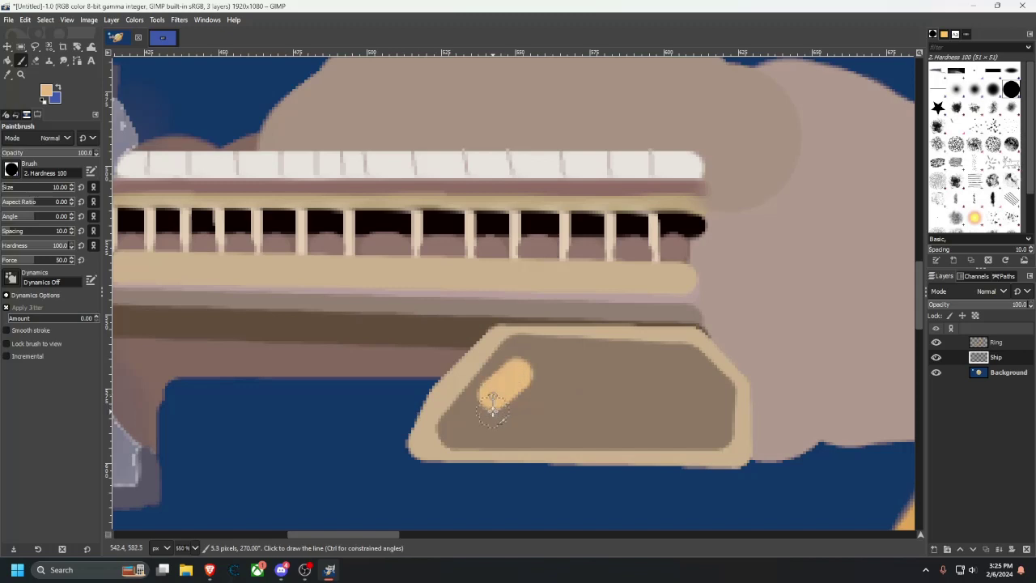
pyautogui.keyDown('shift'); pyautogui.click(492, 410); pyautogui.keyUp('shift')
pyautogui.keyDown('shift'); pyautogui.click(515, 430); pyautogui.keyUp('shift')
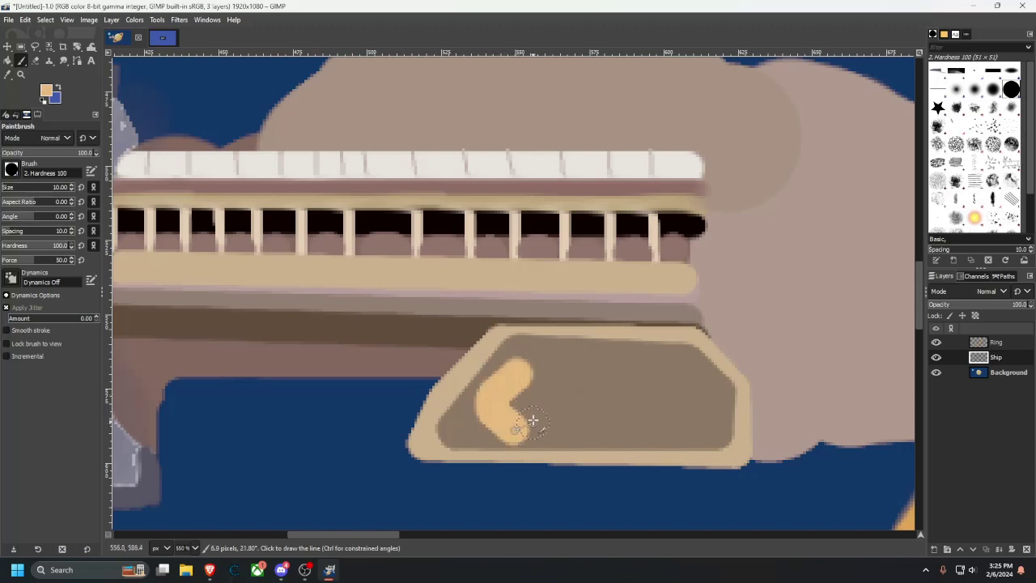
pyautogui.keyDown('shift'); pyautogui.click(541, 403); pyautogui.keyUp('shift')
pyautogui.keyDown('shift'); pyautogui.click(526, 378); pyautogui.keyUp('shift')
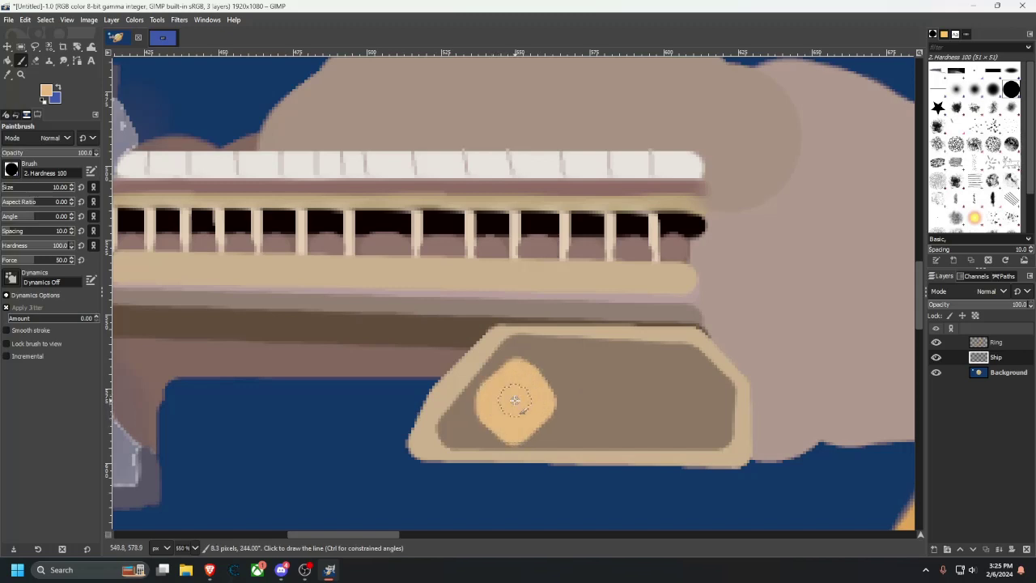
# Paint a second filled tan diamond of similar size in the middle of the trapezoid housing.
pyautogui.click(611, 401)
pyautogui.keyDown('shift'); pyautogui.click(581, 399); pyautogui.keyUp('shift')
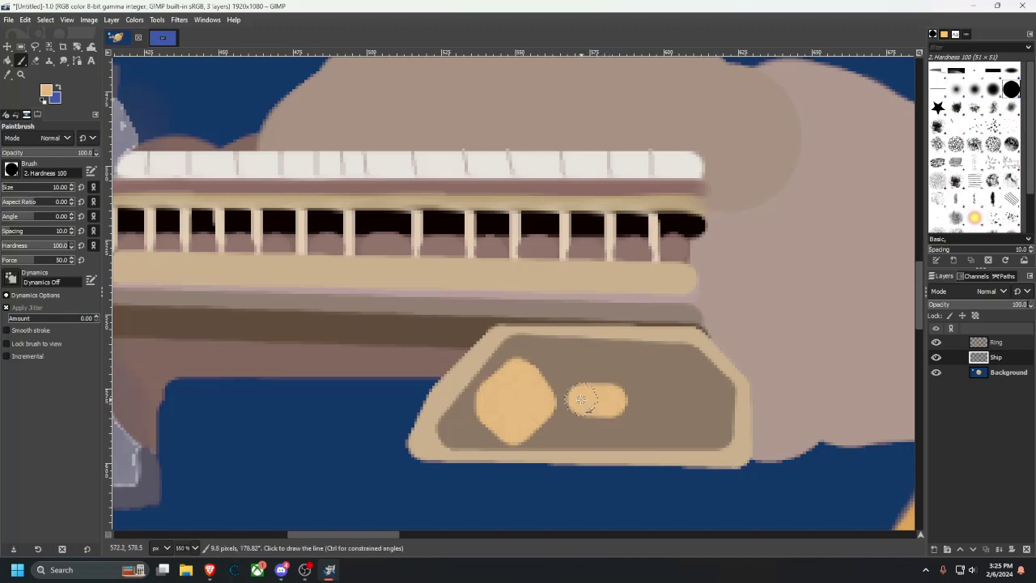
pyautogui.keyDown('shift'); pyautogui.click(608, 372); pyautogui.keyUp('shift')
pyautogui.keyDown('shift'); pyautogui.click(629, 401); pyautogui.keyUp('shift')
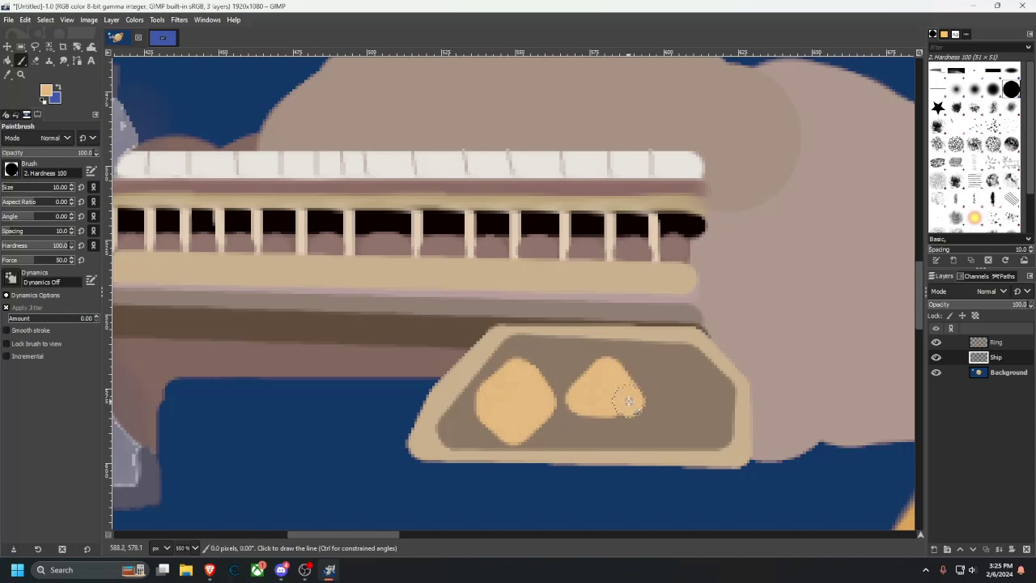
pyautogui.keyDown('shift'); pyautogui.click(604, 431); pyautogui.keyUp('shift')
pyautogui.keyDown('shift'); pyautogui.click(584, 423); pyautogui.keyUp('shift')
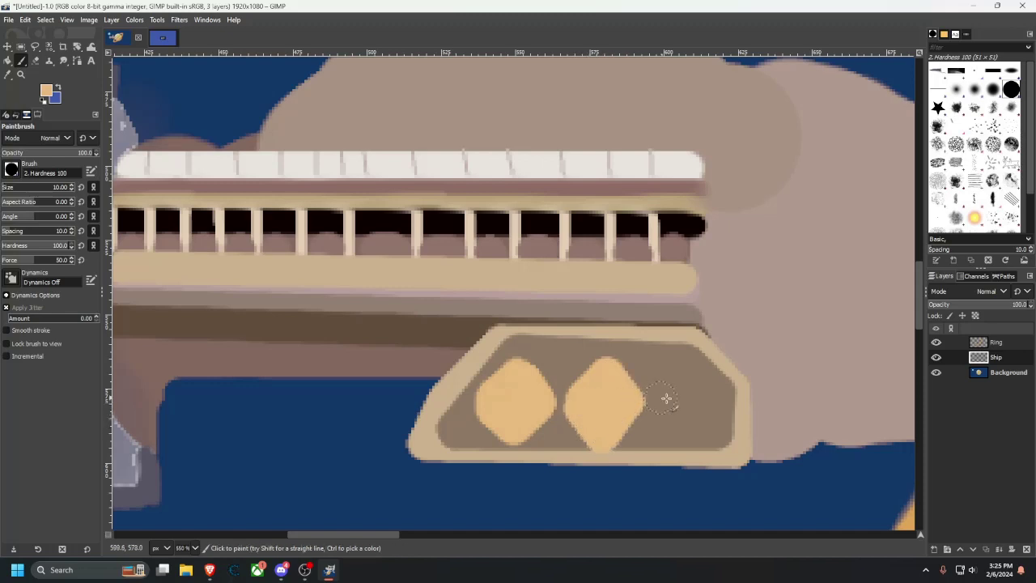
# Paint a third filled tan diamond at the right end of the trapezoid housing.
pyautogui.click(692, 401)
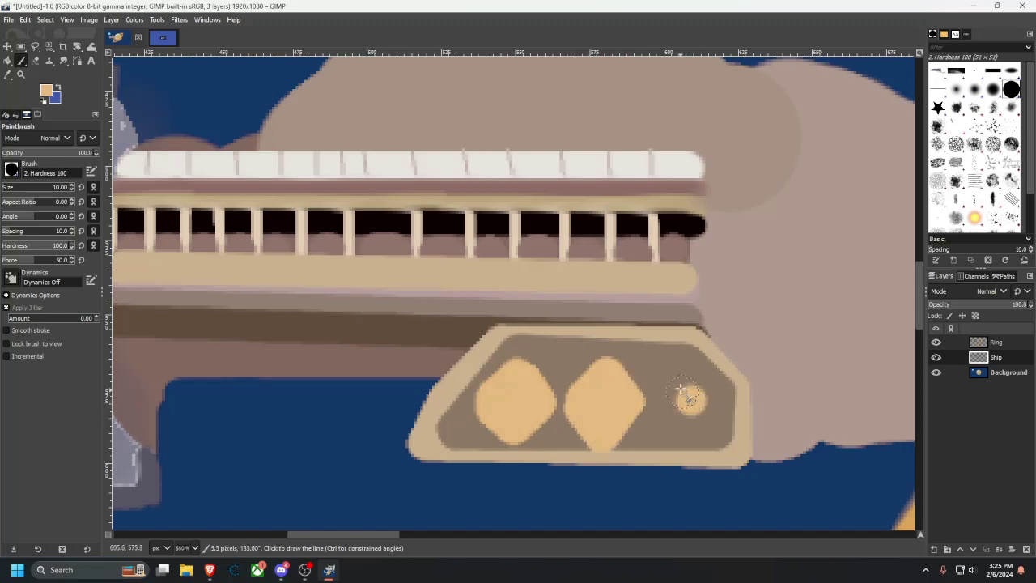
pyautogui.keyDown('shift'); pyautogui.click(663, 401); pyautogui.keyUp('shift')
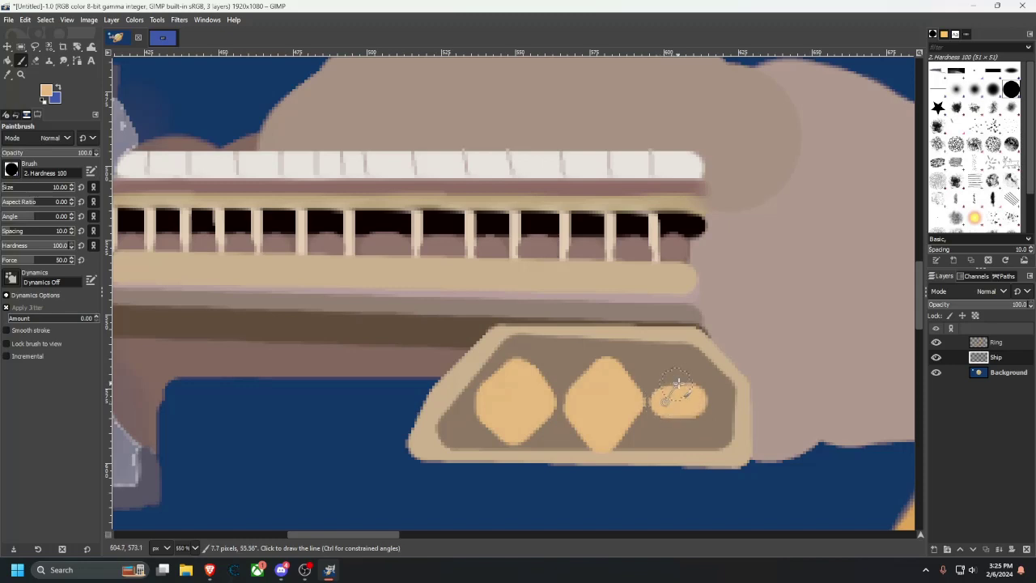
pyautogui.keyDown('shift'); pyautogui.click(689, 366); pyautogui.keyUp('shift')
pyautogui.keyDown('shift'); pyautogui.click(710, 408); pyautogui.keyUp('shift')
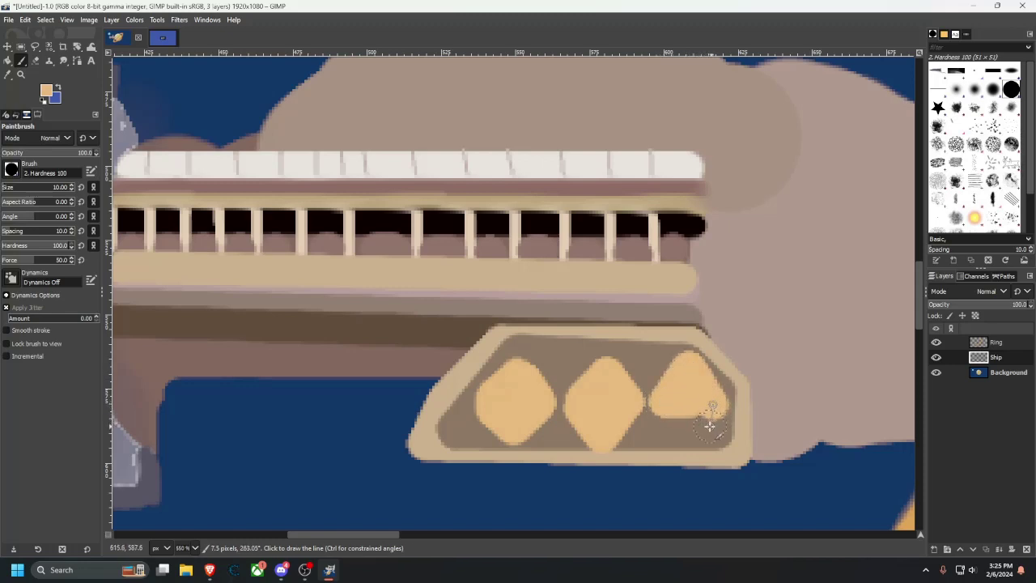
pyautogui.keyDown('shift'); pyautogui.click(685, 438); pyautogui.keyUp('shift')
pyautogui.keyDown('shift'); pyautogui.click(665, 417); pyautogui.keyUp('shift')
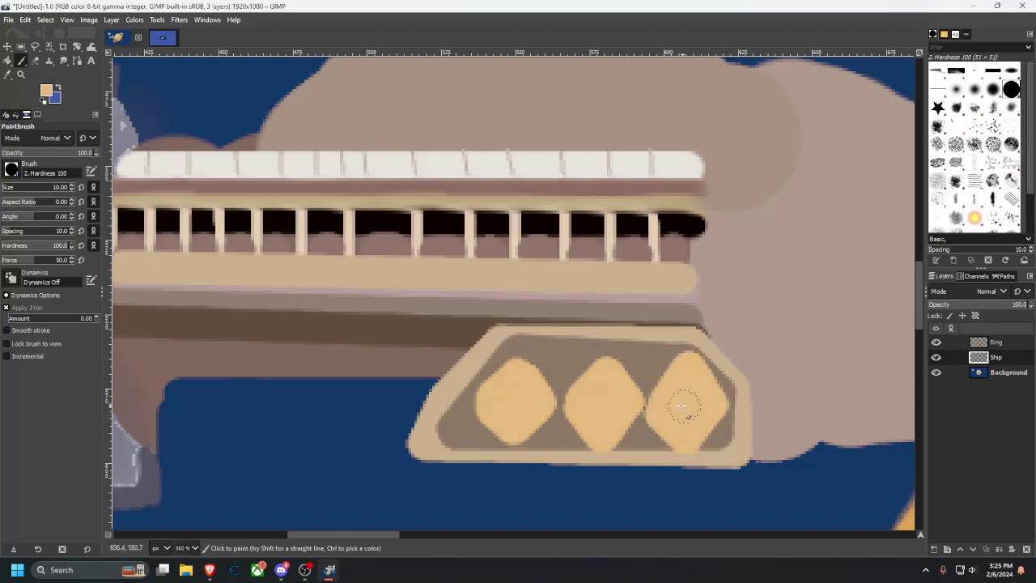
# Sample the dark brown center of a gold gun port in the reference ship image, and return to the painting.
pyautogui.press('1')
pyautogui.press('2')
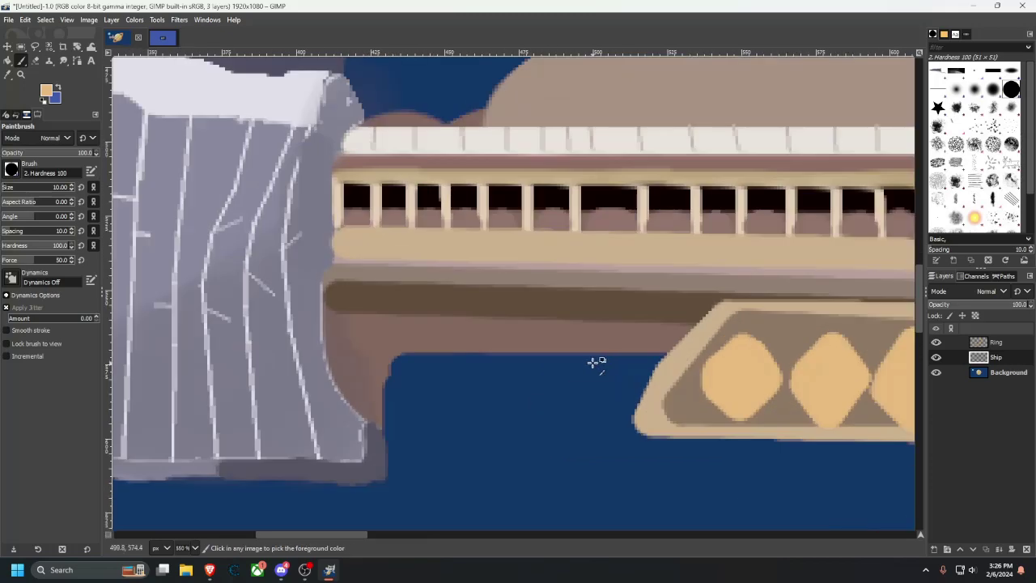
pyautogui.click(120, 37)
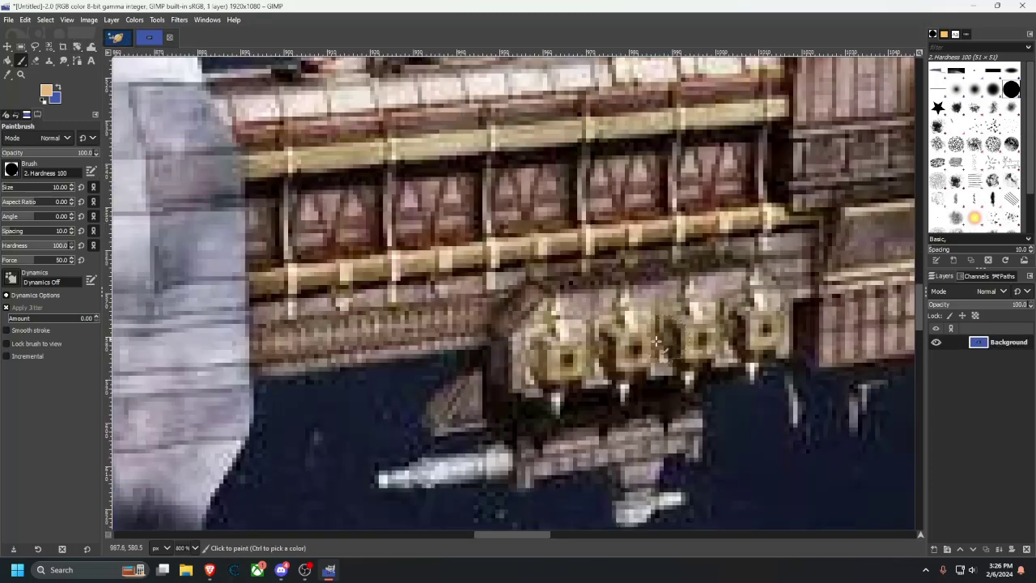
pyautogui.click(7, 74)
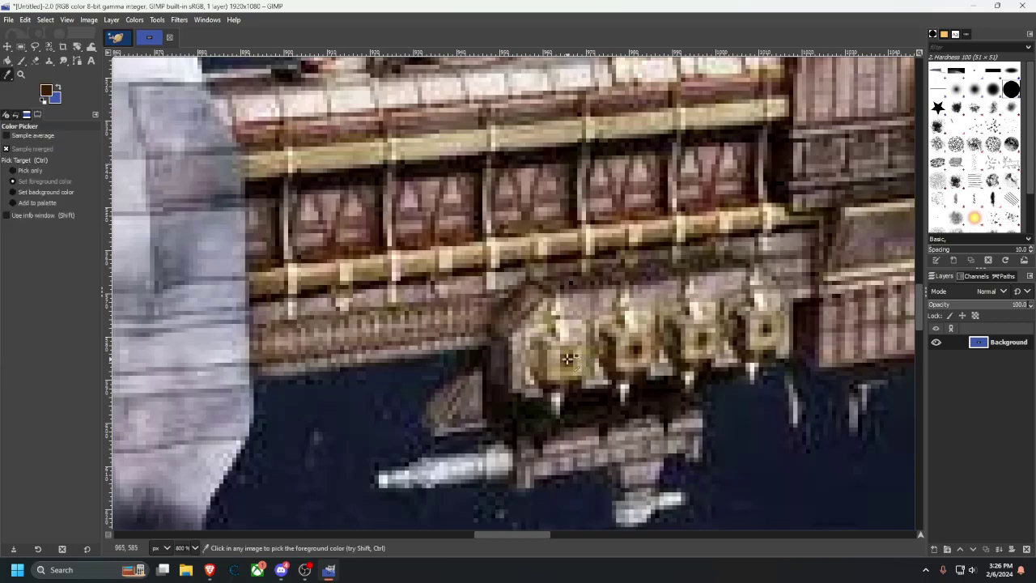
pyautogui.click(139, 42)
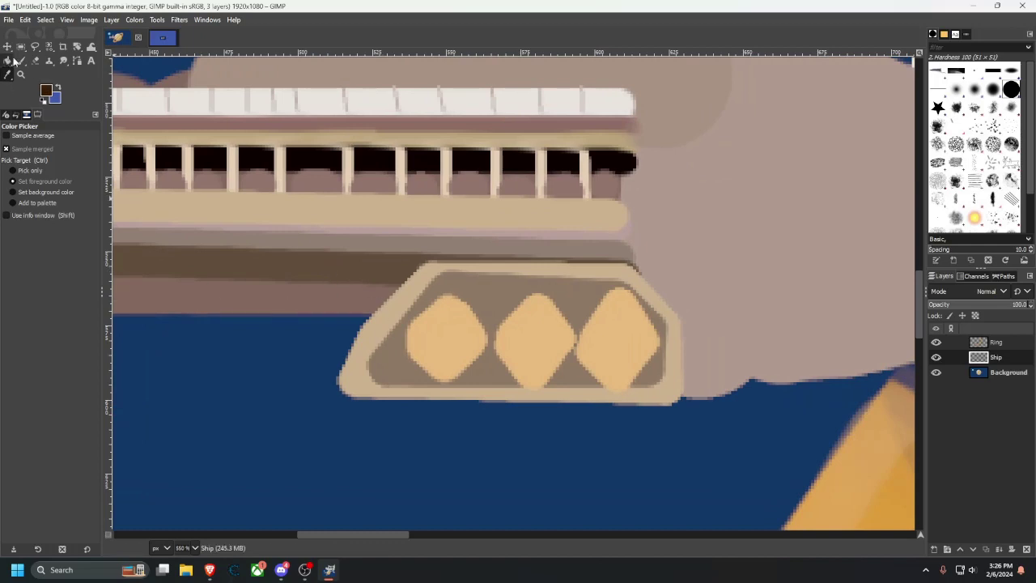
# Paint one round dark brown dot in the center of each of the three tan diamonds.
pyautogui.press('p')
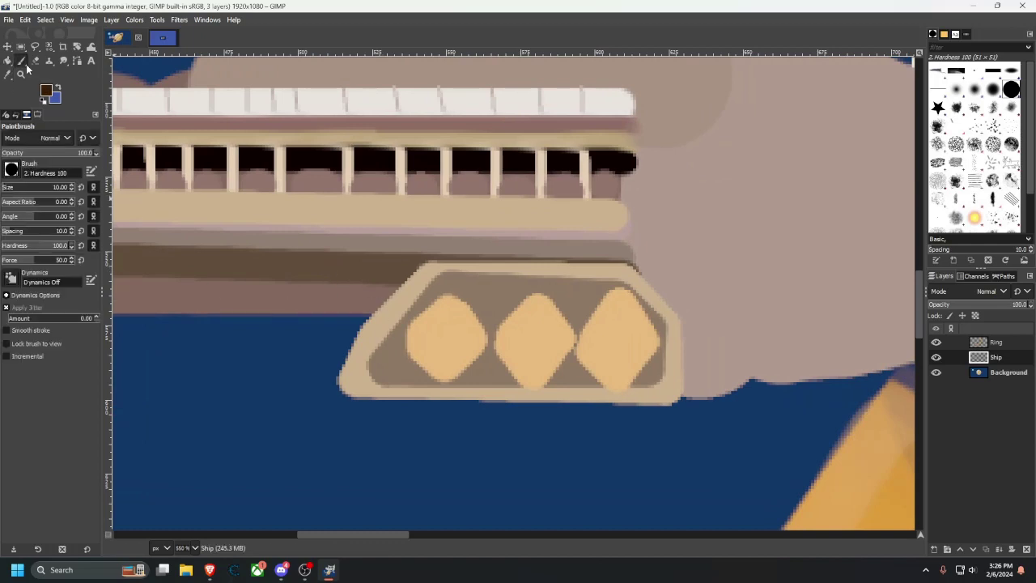
pyautogui.click(444, 337)
pyautogui.hotkey('ctrl', 'z')
pyautogui.click(447, 337)
pyautogui.click(535, 342)
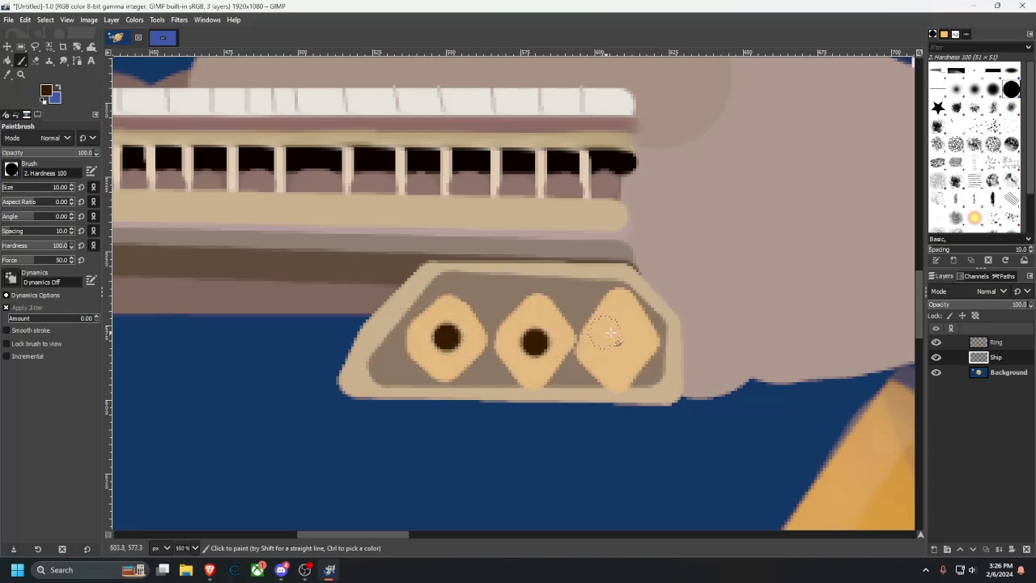
pyautogui.click(616, 343)
pyautogui.press('1')
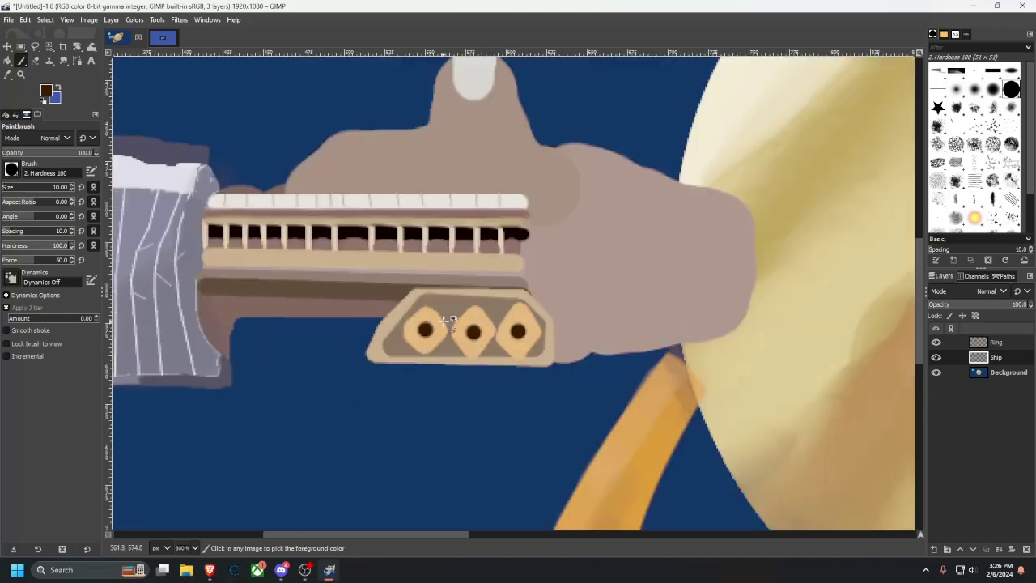
# Sample a grey-brown hull color from the reference ship image and return to the painting.
pyautogui.moveTo(418, 283); pyautogui.dragTo(672, 254)
pyautogui.hscroll(2, 615, 267)
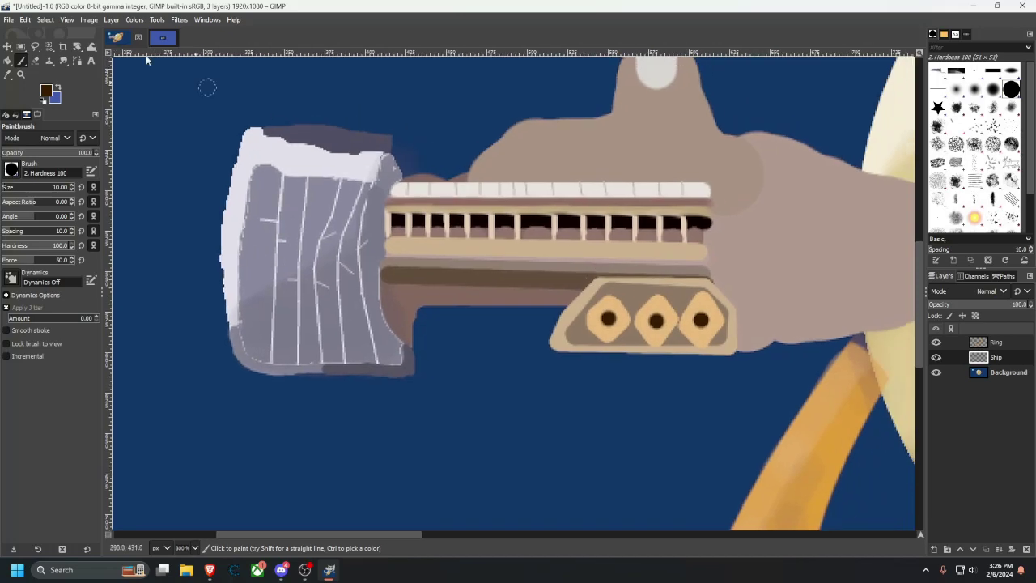
pyautogui.click(162, 38)
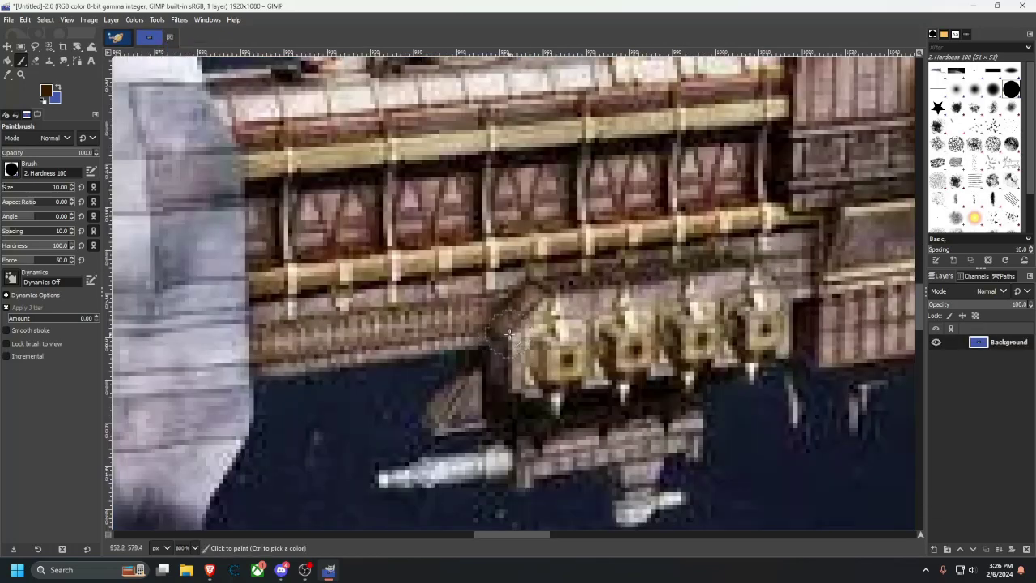
pyautogui.moveTo(512, 335); pyautogui.dragTo(474, 267)
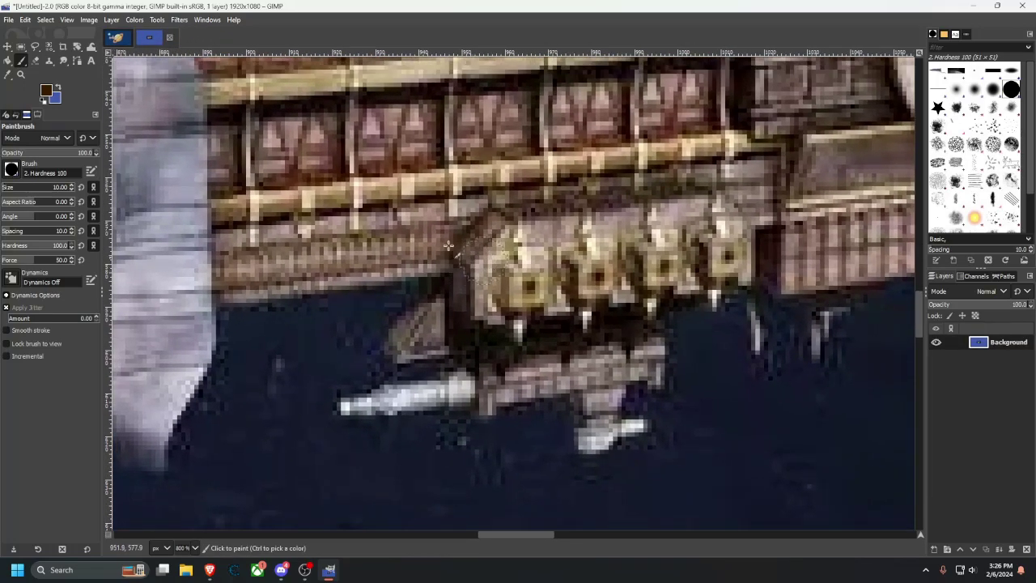
pyautogui.click(7, 75)
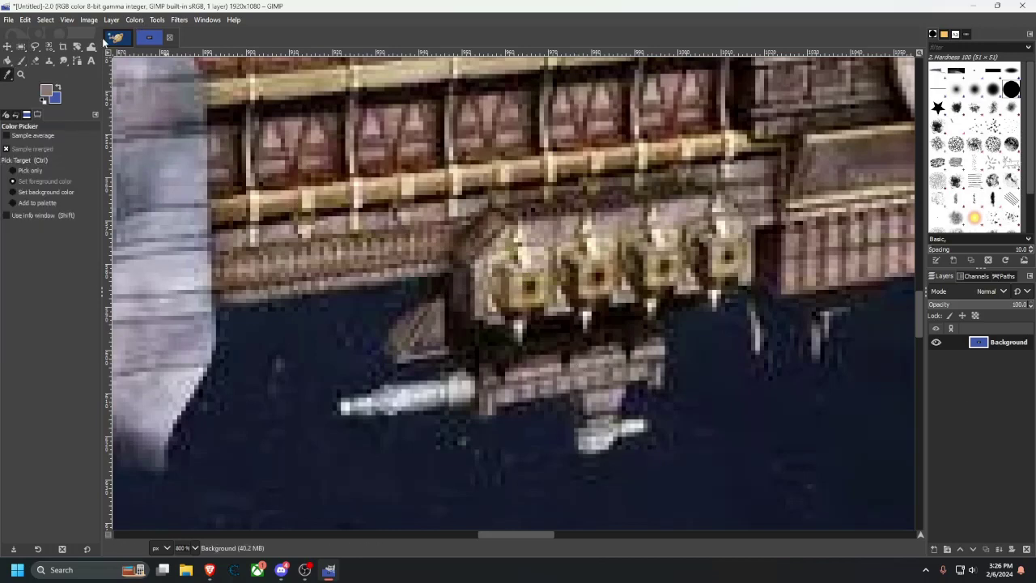
pyautogui.click(116, 37)
# Paint a straight horizontal grey-brown bar about 80 px long directly beneath the trapezoid housing.
pyautogui.scroll(4, 639, 353)
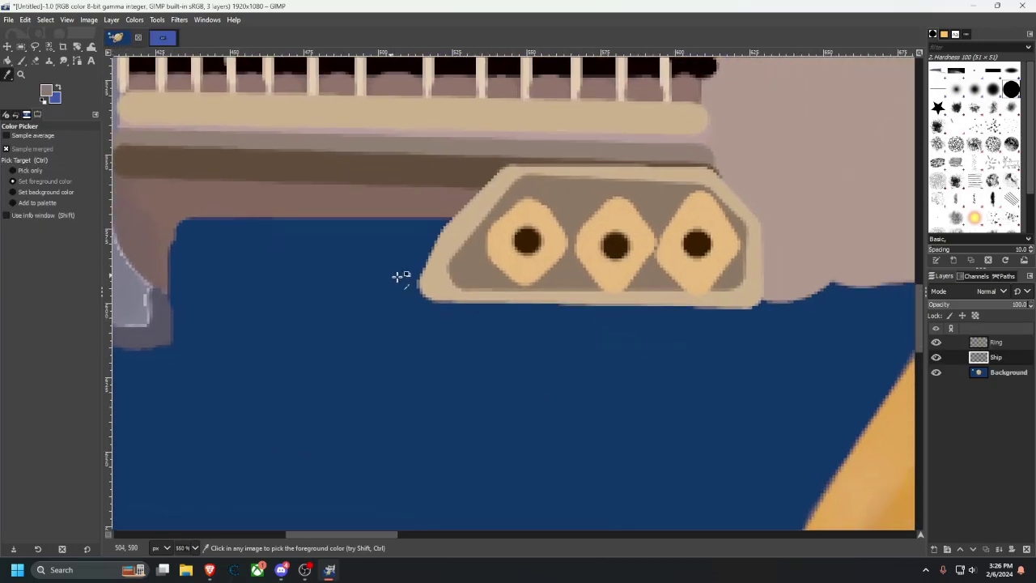
pyautogui.click(22, 61)
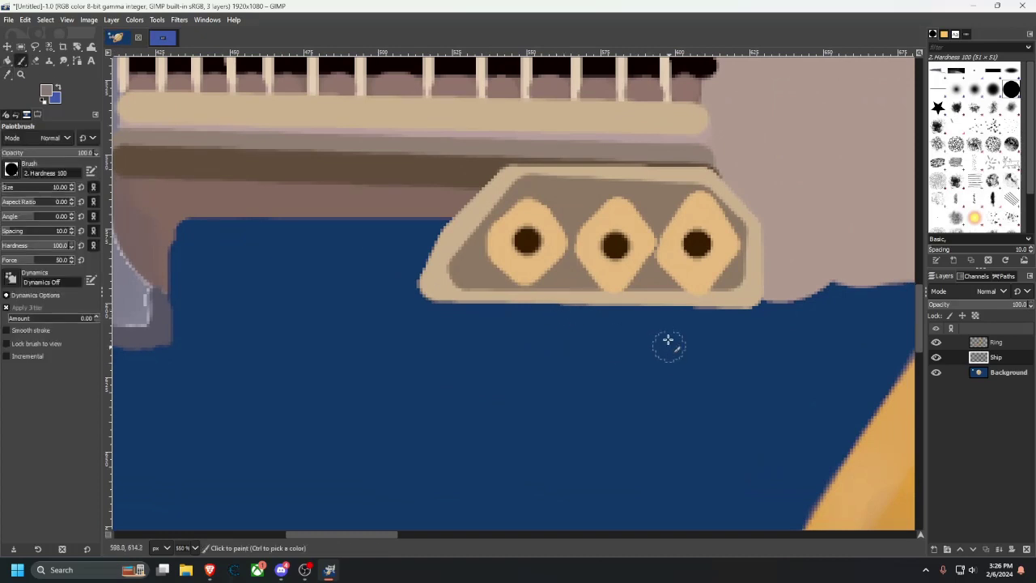
pyautogui.click(699, 320)
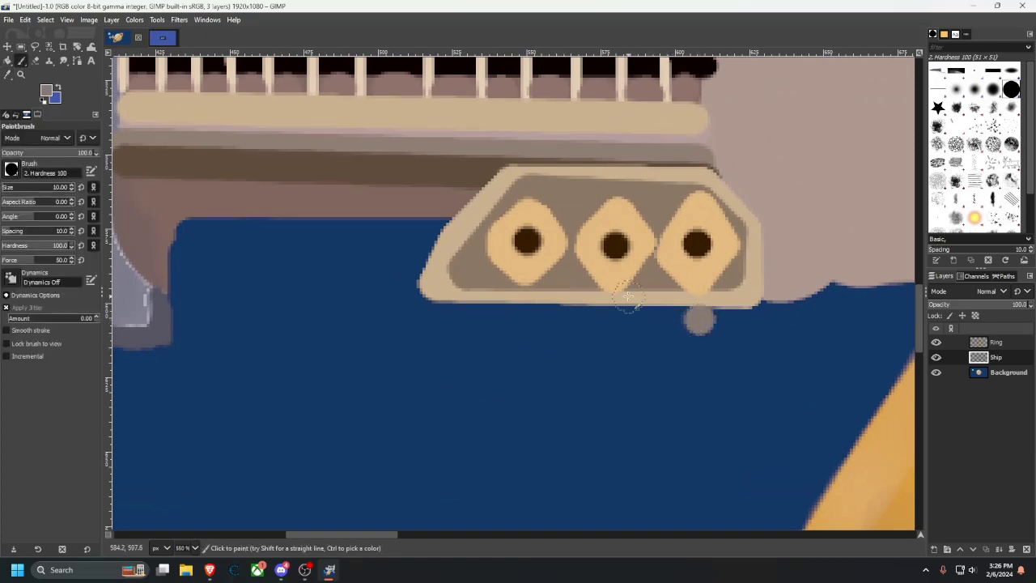
pyautogui.keyDown('shift'); pyautogui.click(481, 315); pyautogui.keyUp('shift')
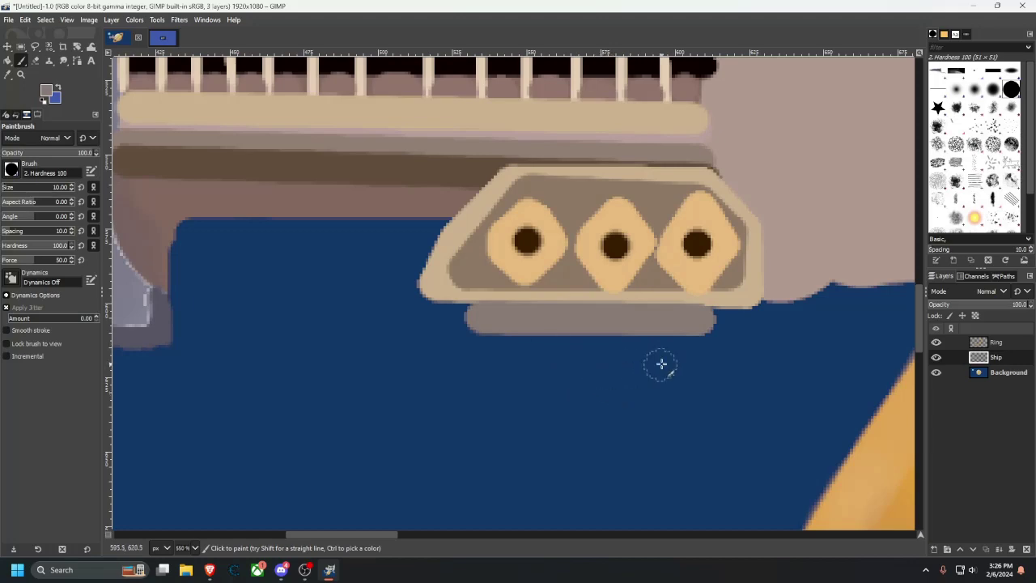
# Sample the light grey of the gun barrel in the reference ship image and return to the painting.
pyautogui.scroll(-4, 512, 330)
pyautogui.scroll(-2, 518, 332)
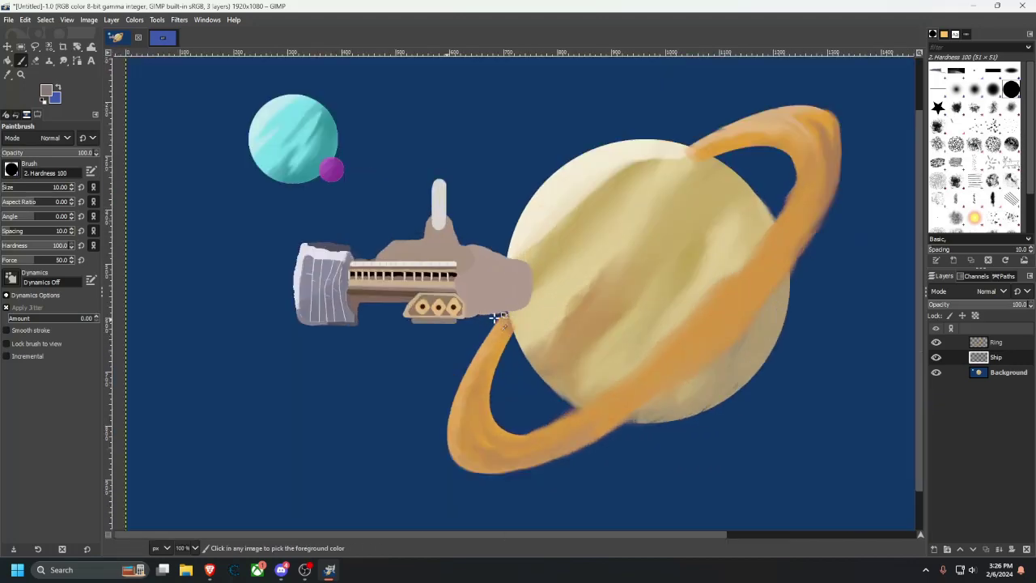
pyautogui.scroll(4, 423, 332)
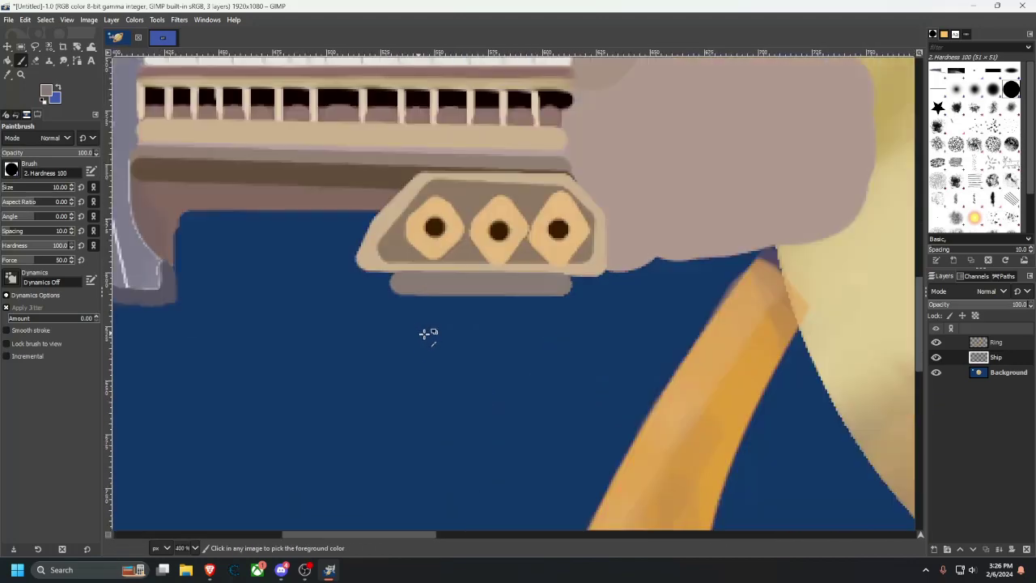
pyautogui.click(159, 39)
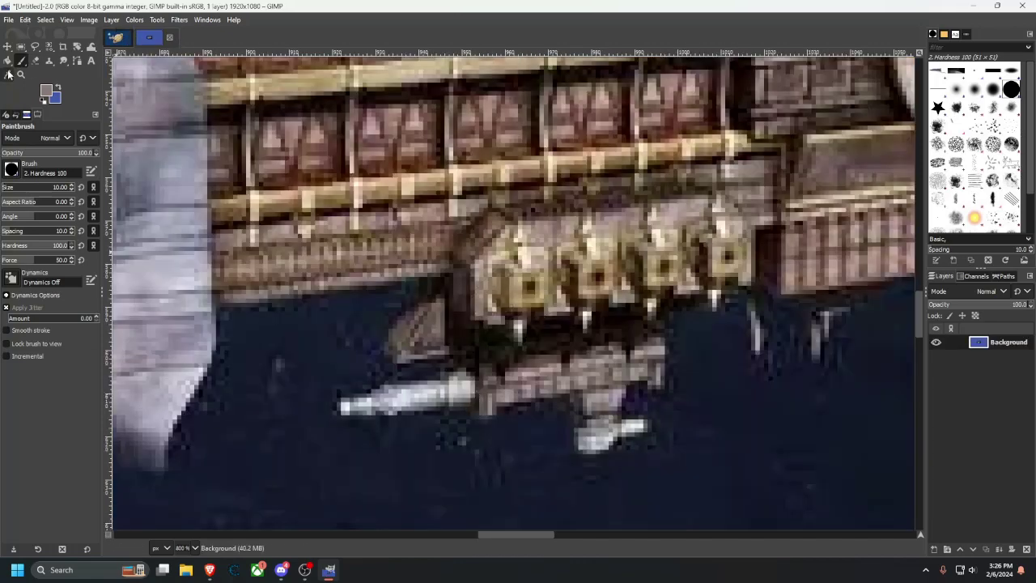
pyautogui.press('o')
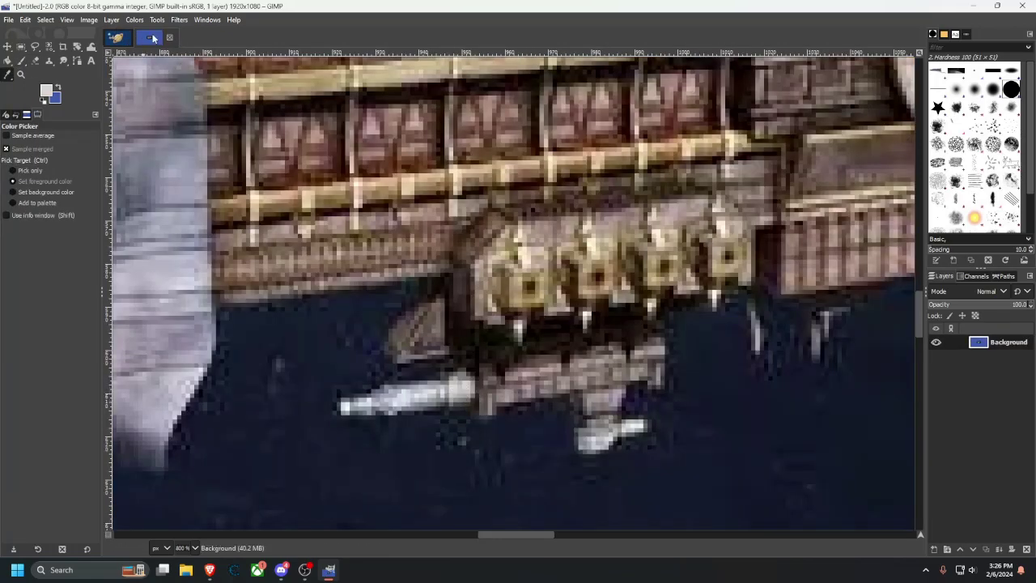
pyautogui.click(125, 38)
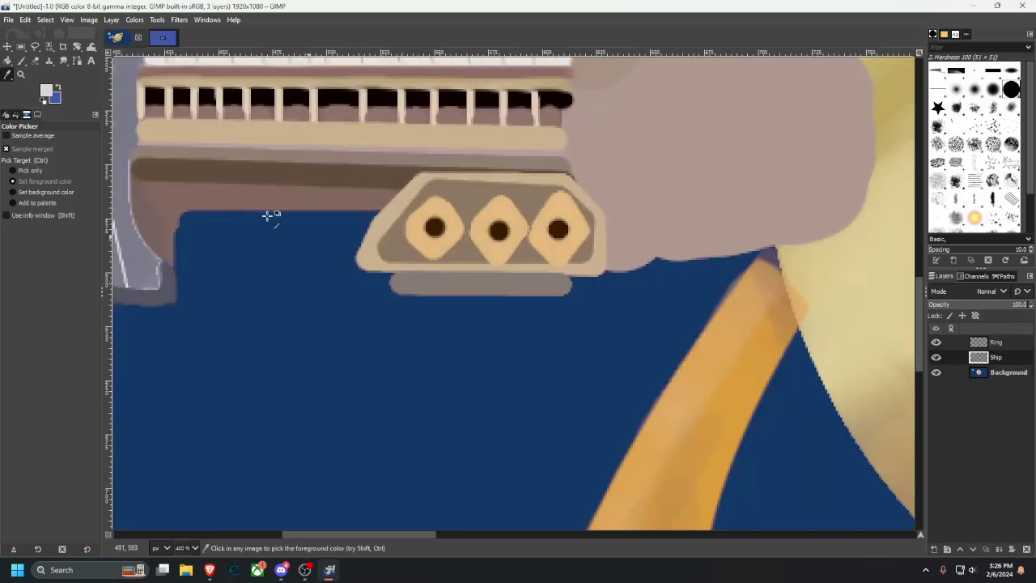
# Paint a tapered light grey gun barrel about 60 px long, extending left from the grey-brown bar beneath the gun housing.
pyautogui.press('p')
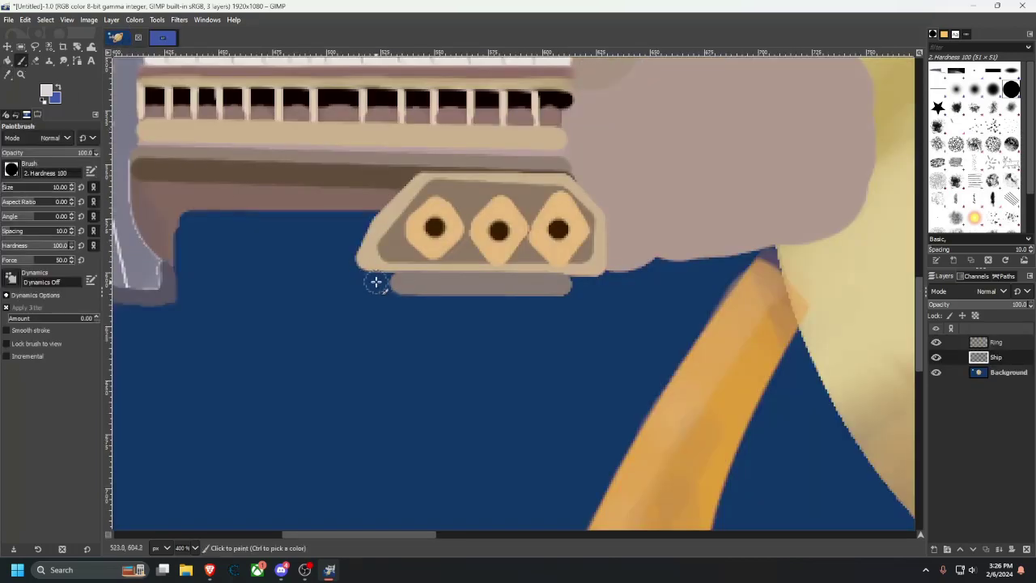
pyautogui.click(381, 288)
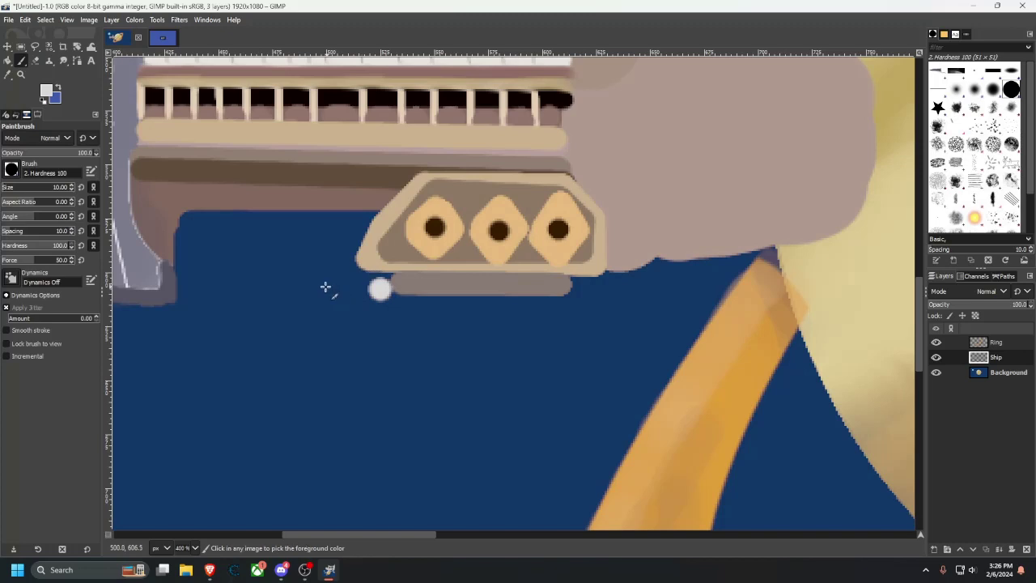
pyautogui.keyDown('shift'); pyautogui.click(300, 295); pyautogui.keyUp('shift')
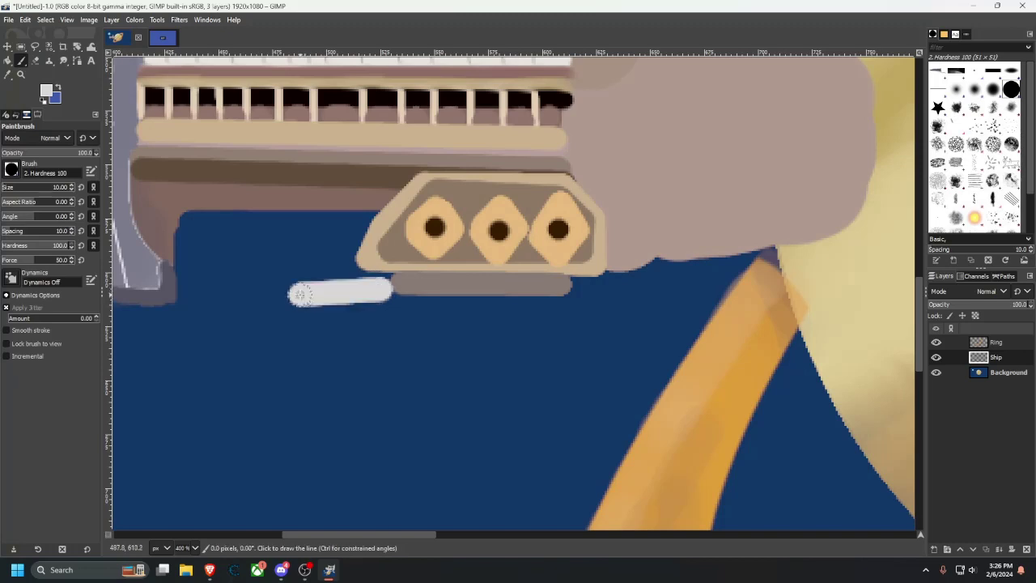
pyautogui.keyDown('shift'); pyautogui.click(380, 308); pyautogui.keyUp('shift')
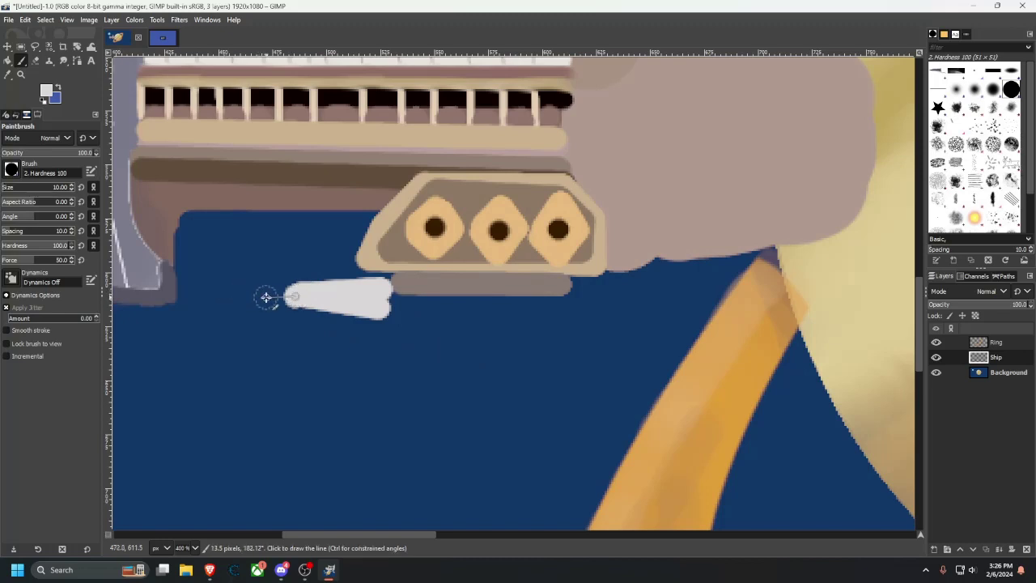
pyautogui.keyDown('shift'); pyautogui.click(268, 294); pyautogui.keyUp('shift')
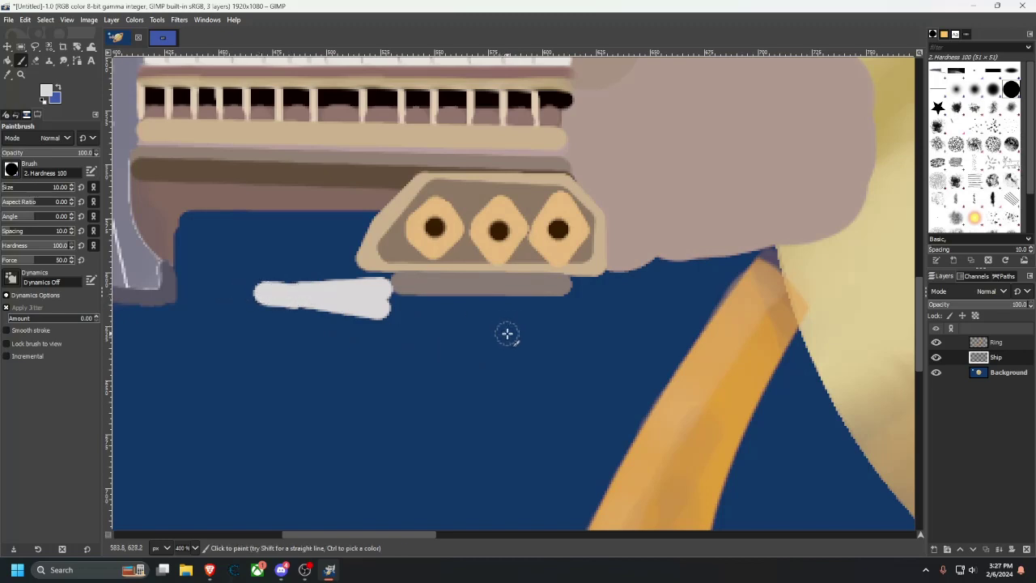
# Sample the painting's grey-brown and extend the bar beneath the housing into a solid trapezoid base about 100 px wide.
pyautogui.click(8, 74)
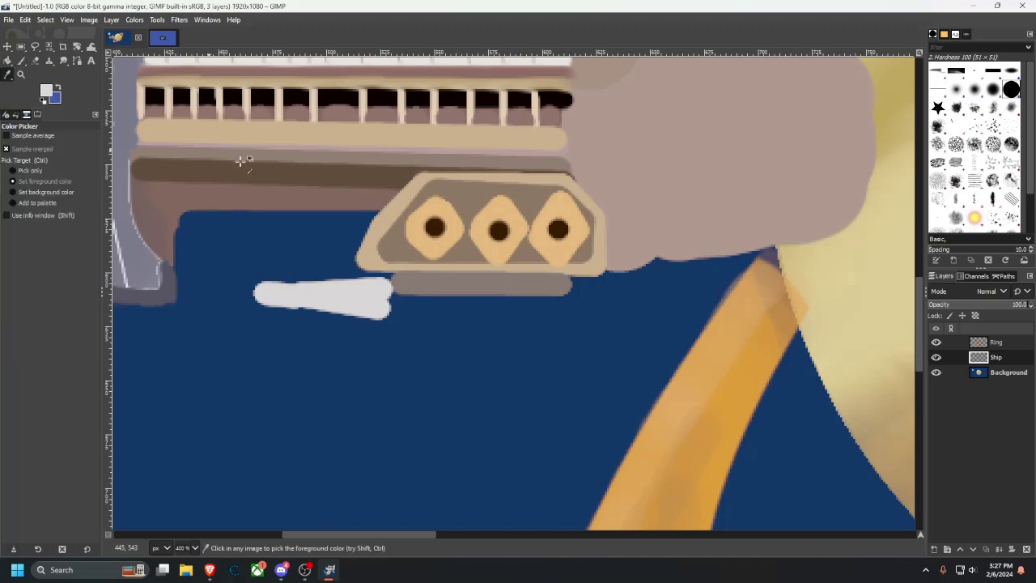
pyautogui.click(21, 60)
pyautogui.click(389, 307)
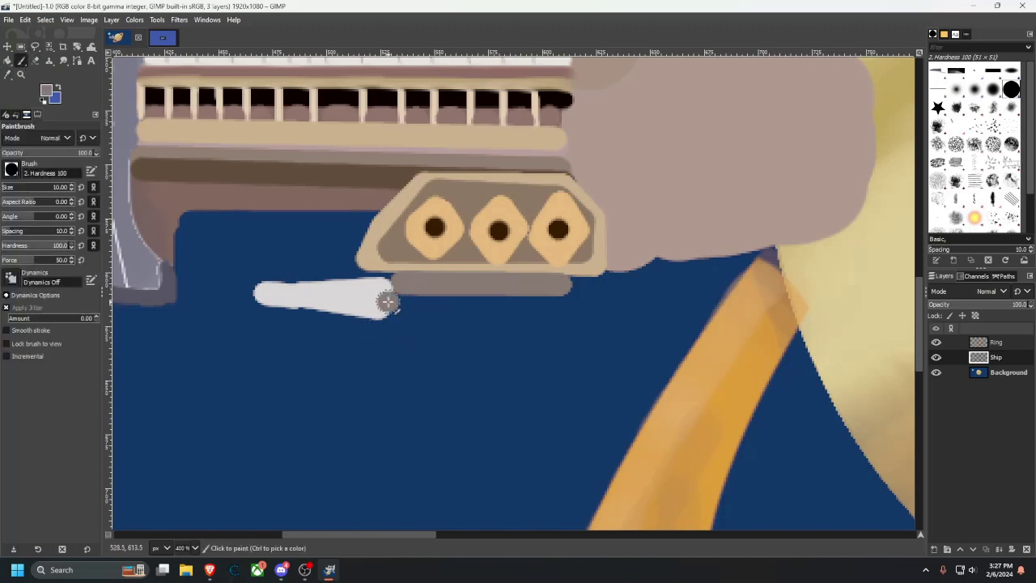
pyautogui.keyDown('shift'); pyautogui.click(398, 284); pyautogui.keyUp('shift')
pyautogui.keyDown('shift'); pyautogui.click(565, 286); pyautogui.keyUp('shift')
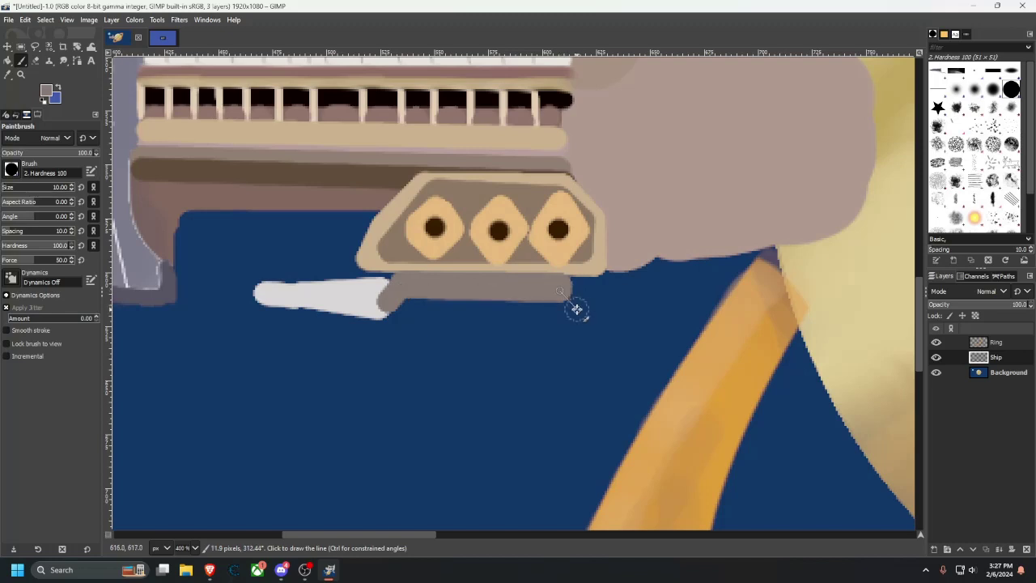
pyautogui.keyDown('shift'); pyautogui.click(577, 315); pyautogui.keyUp('shift')
pyautogui.keyDown('shift'); pyautogui.click(382, 320); pyautogui.keyUp('shift')
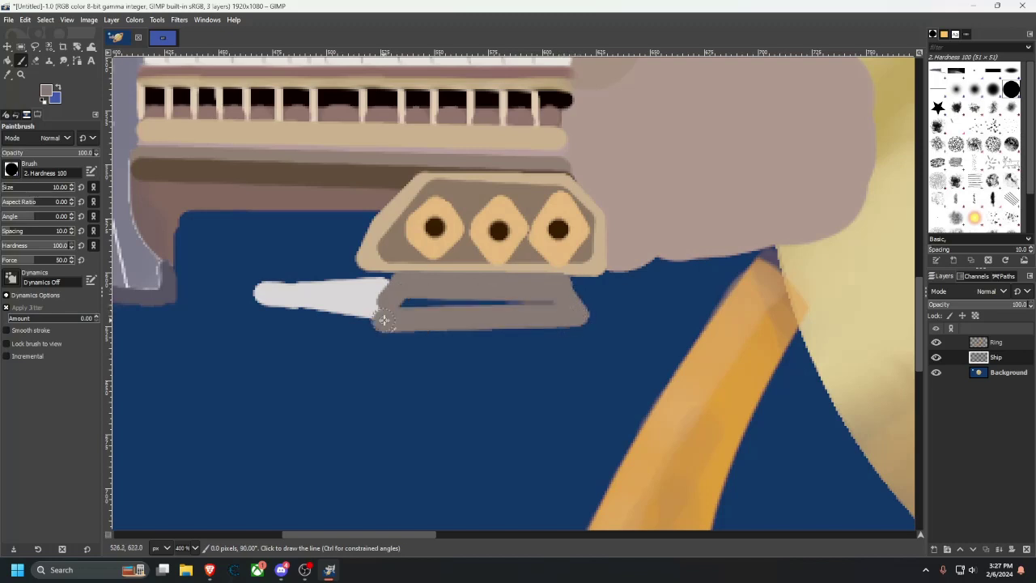
pyautogui.keyDown('shift'); pyautogui.click(424, 300); pyautogui.keyUp('shift')
pyautogui.keyDown('shift'); pyautogui.click(545, 301); pyautogui.keyUp('shift')
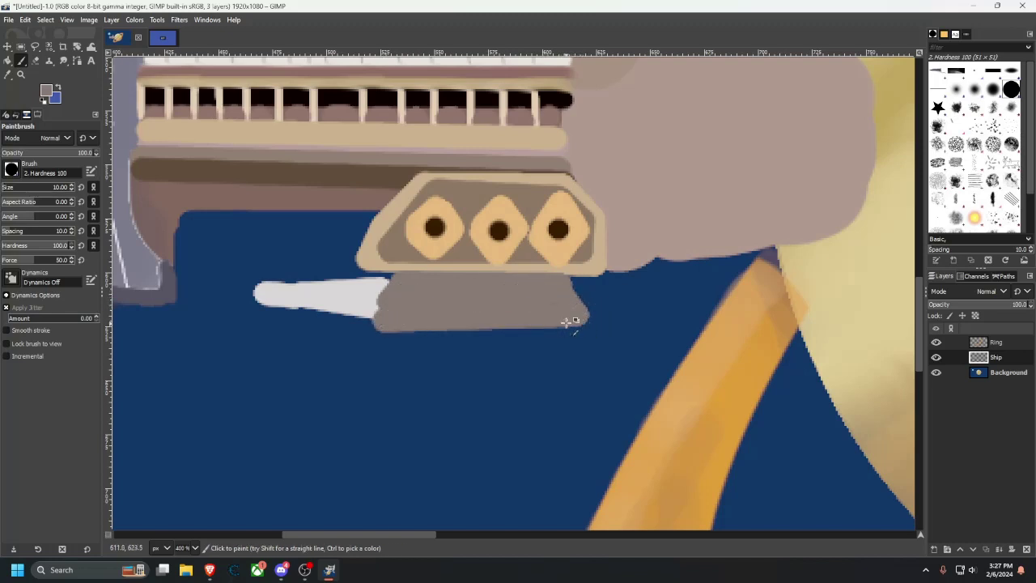
# Sample the barrel's light grey and change the foreground color to the darker pinkish grey bda9b3.
pyautogui.scroll(-1, 565, 315)
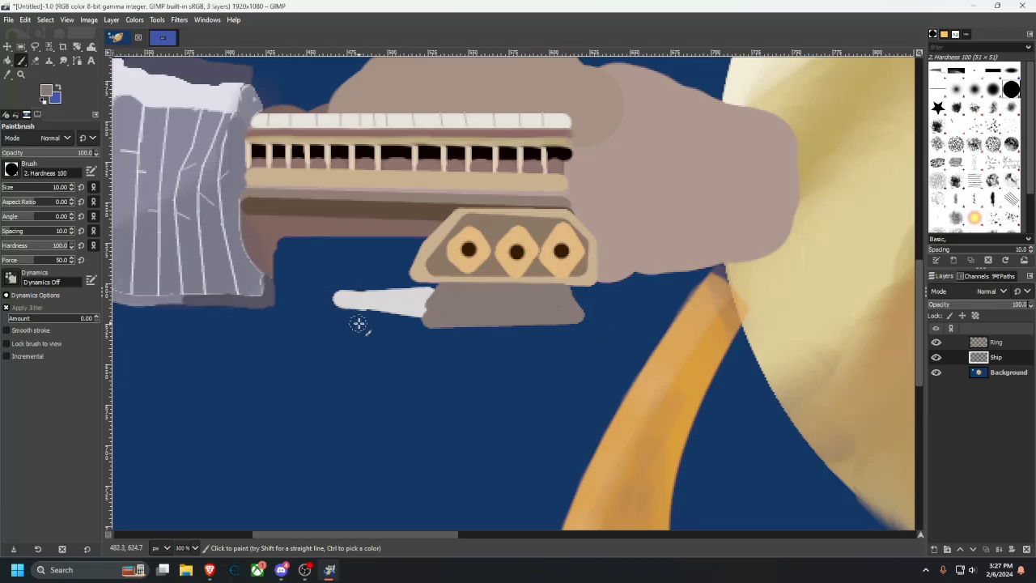
pyautogui.hscroll(-2, 363, 324)
pyautogui.moveTo(637, 328); pyautogui.dragTo(303, 326)
pyautogui.hscroll(-1, 672, 308)
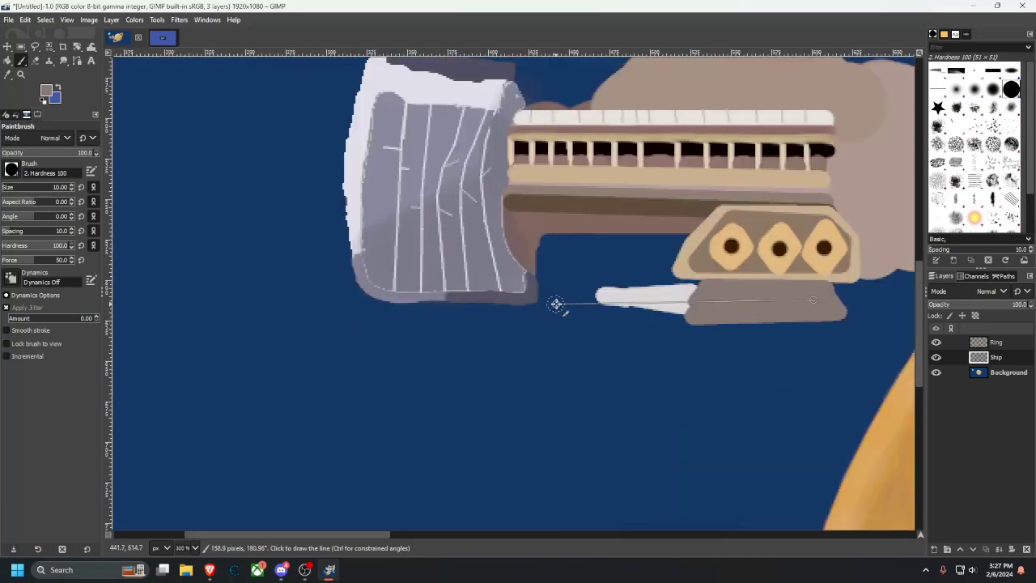
pyautogui.hscroll(3, 486, 324)
pyautogui.scroll(2, 456, 352)
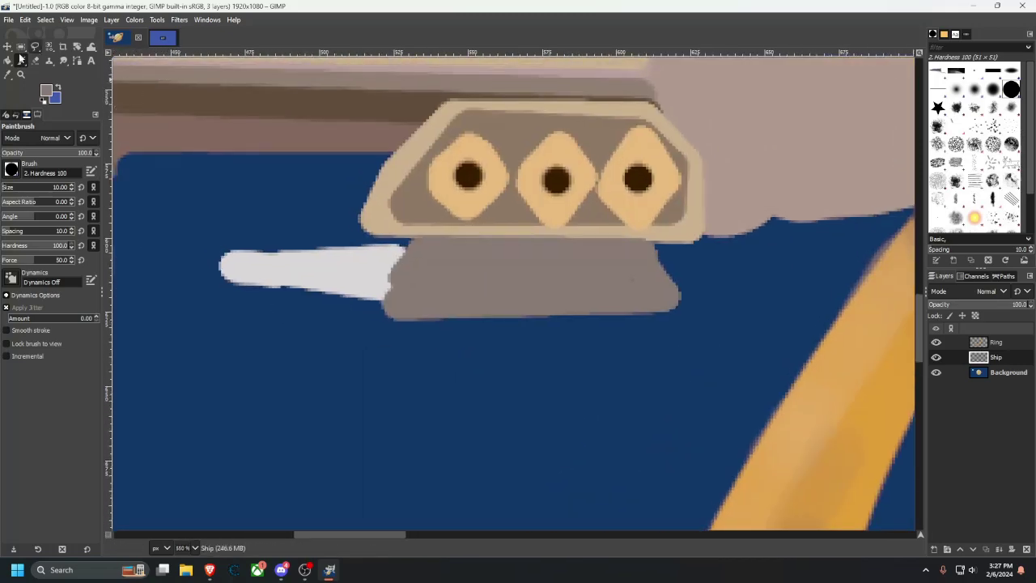
pyautogui.click(9, 74)
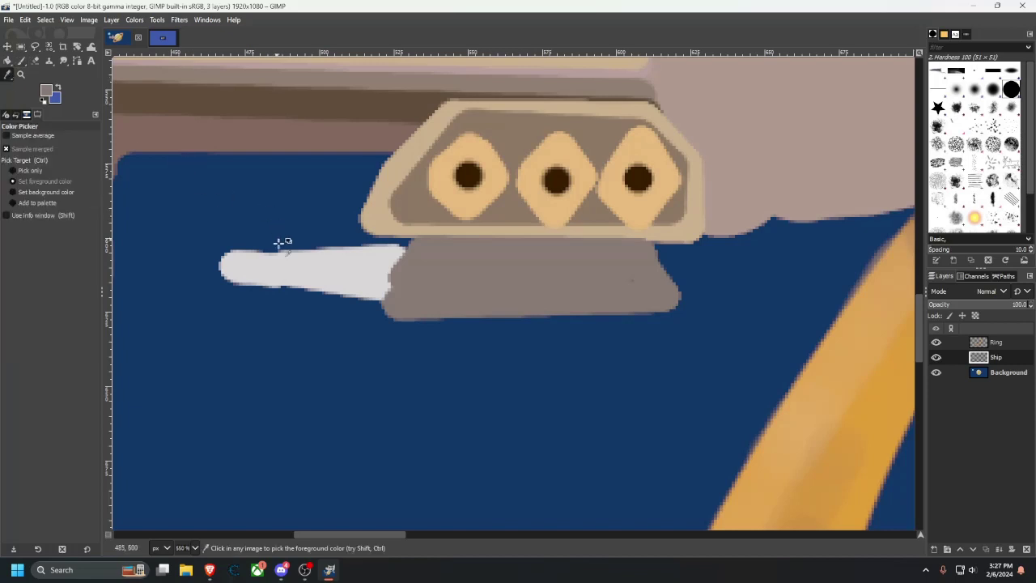
pyautogui.click(22, 61)
pyautogui.click(46, 90)
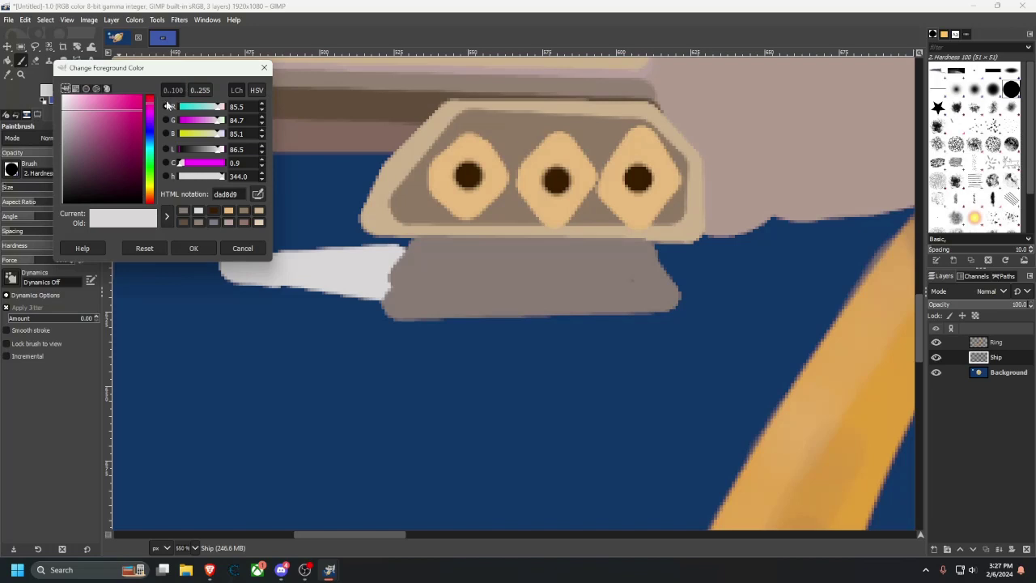
pyautogui.moveTo(69, 120); pyautogui.dragTo(96, 142)
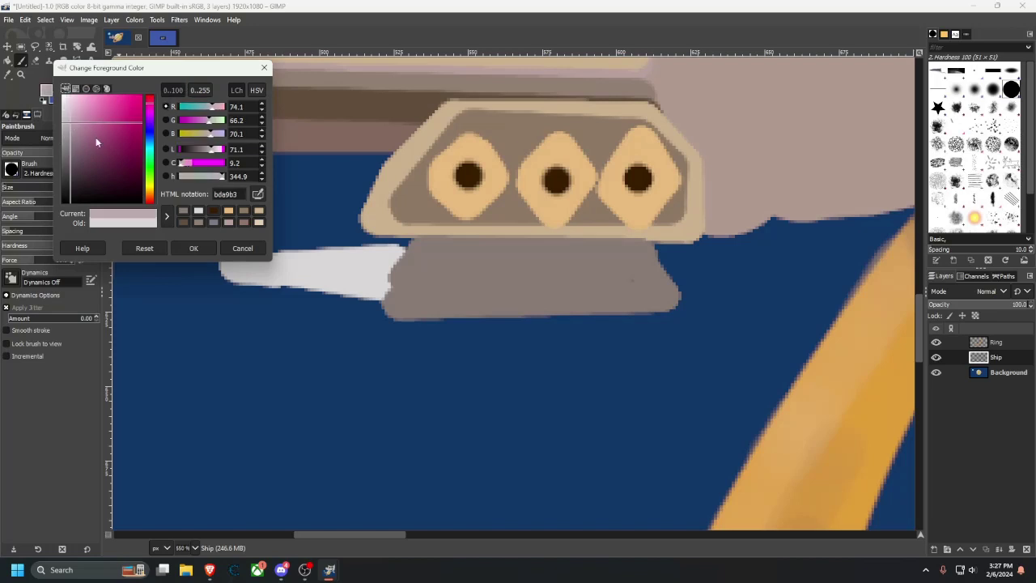
pyautogui.click(194, 249)
pyautogui.moveTo(358, 296)
pyautogui.mouseDown()
pyautogui.moveTo(393, 299)
pyautogui.moveTo(302, 285)
pyautogui.mouseUp()
pyautogui.hotkey('ctrl', 'z')
pyautogui.hotkey('ctrl', 'z')
pyautogui.hotkey('ctrl', 'z')
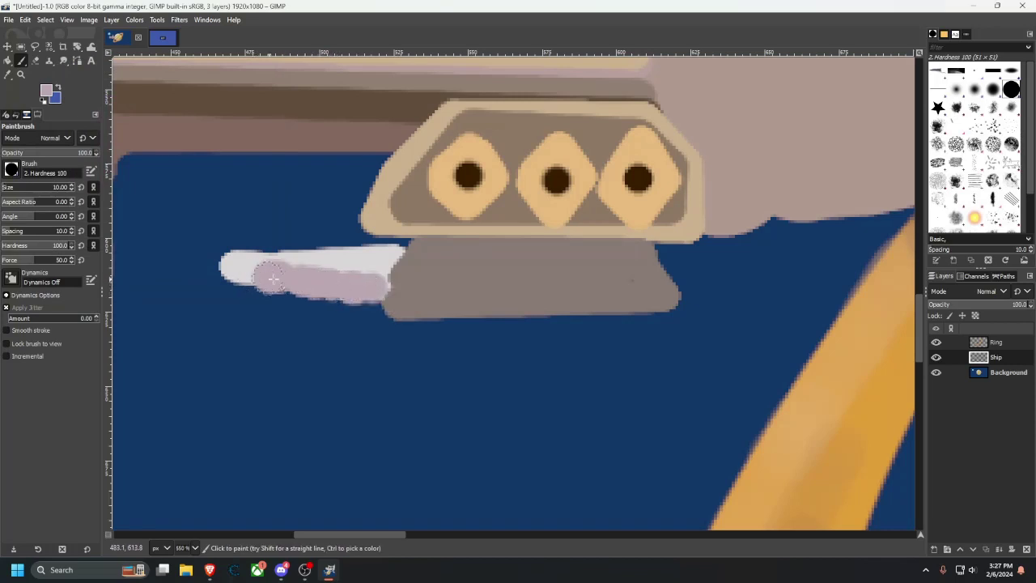
pyautogui.hotkey('ctrl', 'z')
pyautogui.hotkey('ctrl', 'z')
pyautogui.hotkey('ctrl', 'z')
pyautogui.hotkey('ctrl', 'z')
pyautogui.press('z')
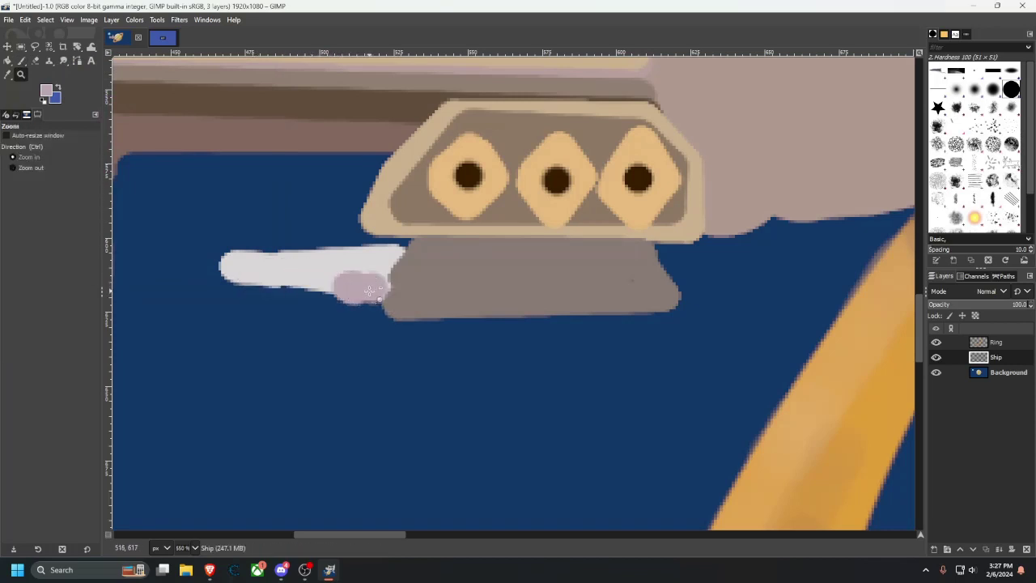
pyautogui.hotkey('ctrl', 'z')
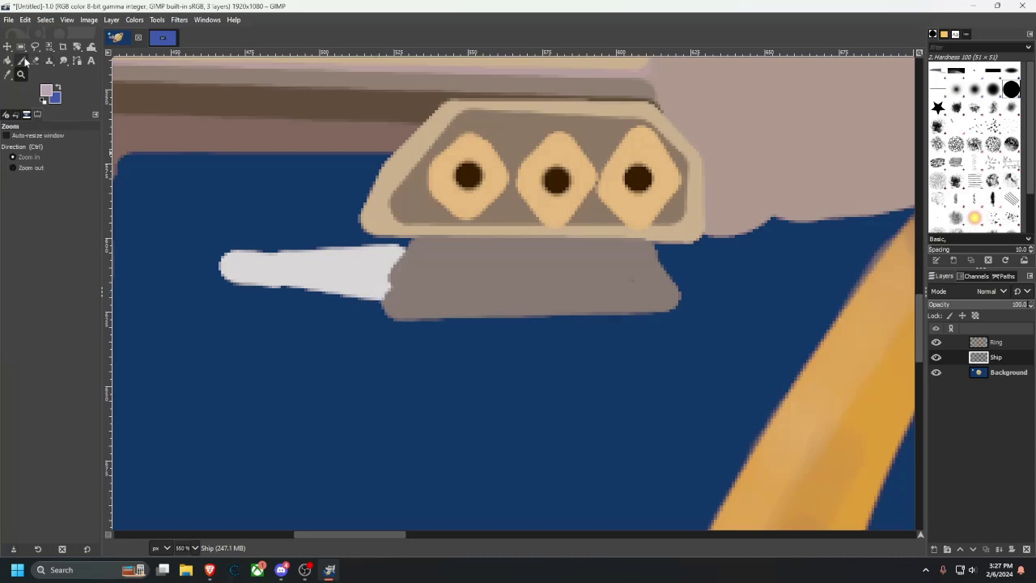
# Paint a straight pinkish-grey shadow stroke about 45 px long along the lower side of the light grey barrel.
pyautogui.click(21, 60)
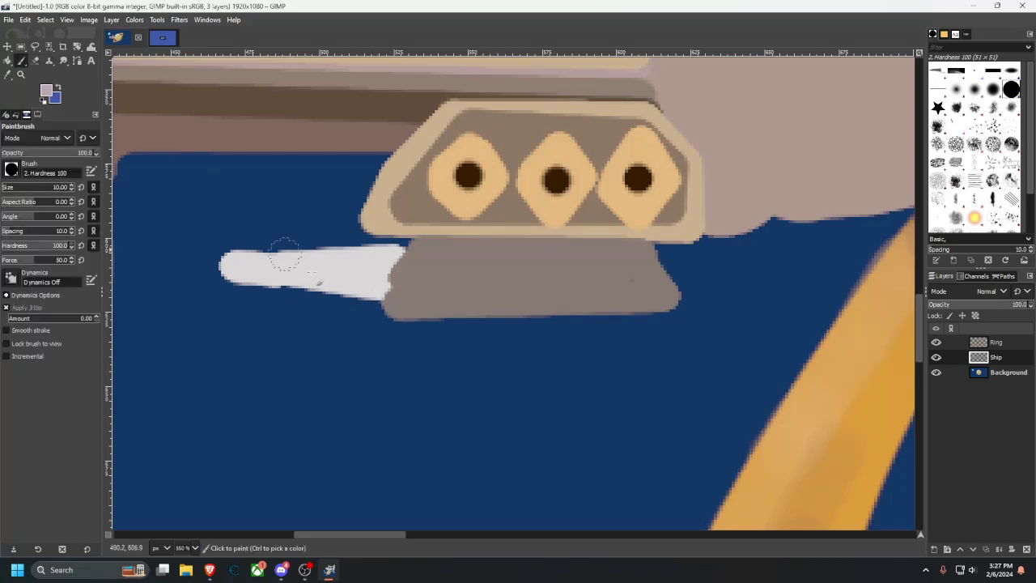
pyautogui.click(375, 287)
pyautogui.keyDown('shift'); pyautogui.click(267, 276); pyautogui.keyUp('shift')
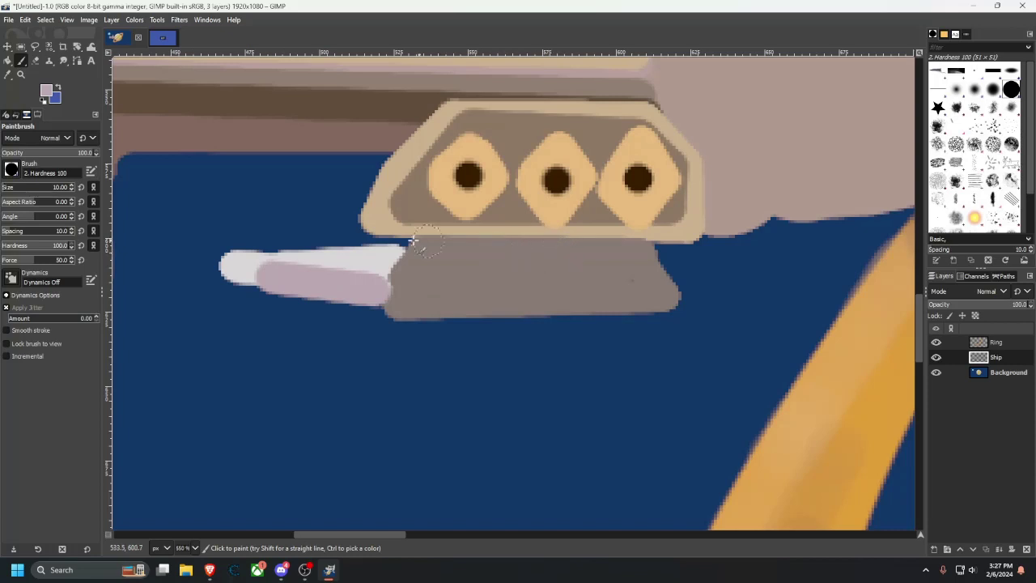
# Smudge lengthwise along the boundary between the barrel's light grey top and its pinkish-grey shadow to blend them.
pyautogui.click(63, 61)
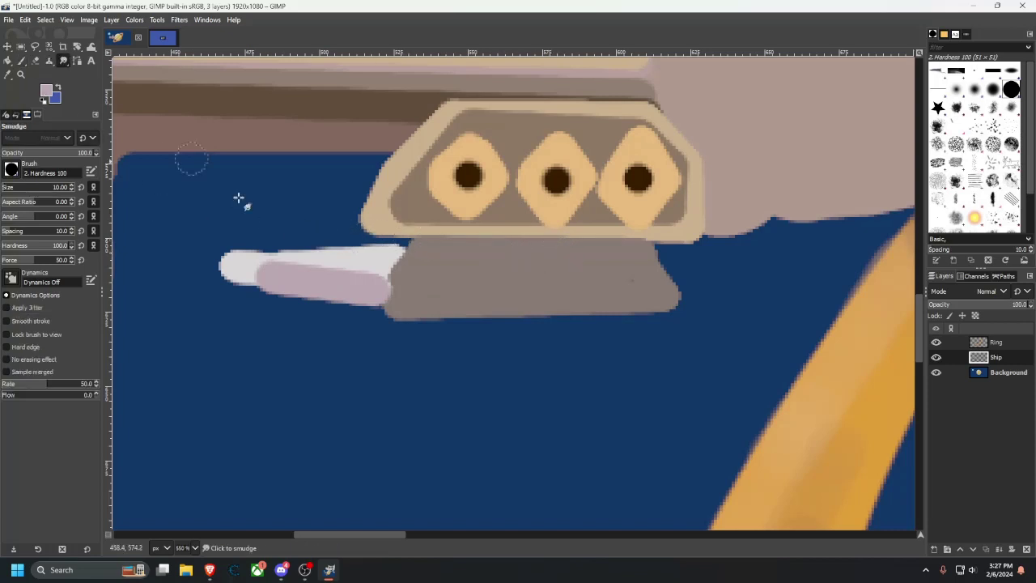
pyautogui.click(260, 270)
pyautogui.keyDown('shift'); pyautogui.click(381, 265); pyautogui.keyUp('shift')
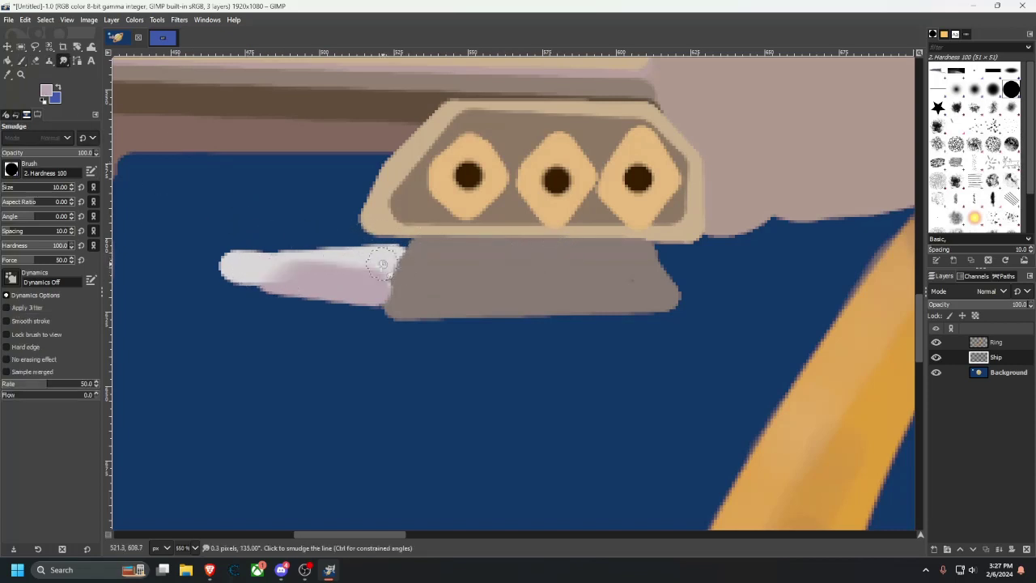
pyautogui.click(374, 263)
pyautogui.keyDown('shift'); pyautogui.click(246, 267); pyautogui.keyUp('shift')
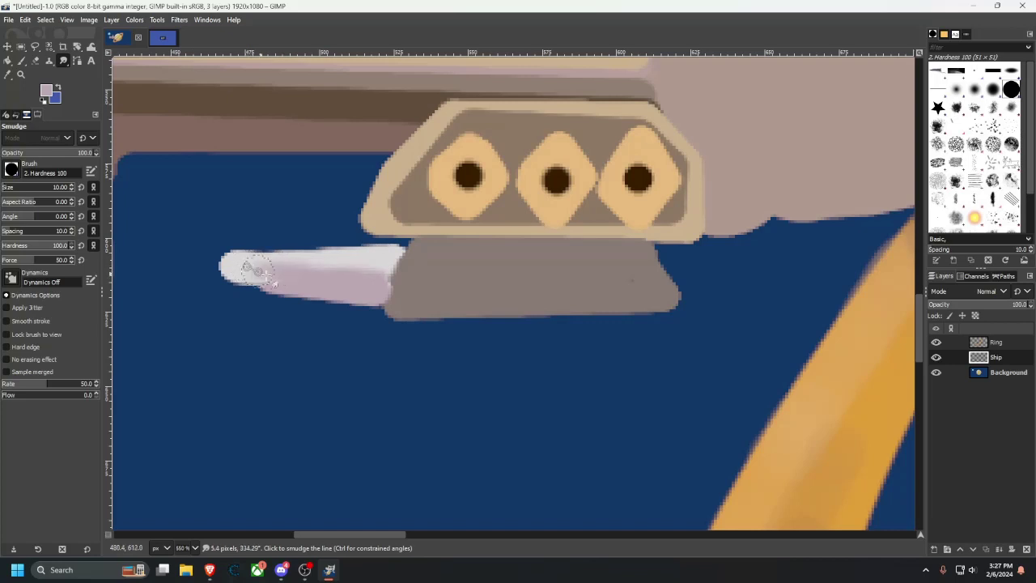
pyautogui.click(375, 260)
pyautogui.keyDown('shift'); pyautogui.click(240, 268); pyautogui.keyUp('shift')
pyautogui.click(372, 262)
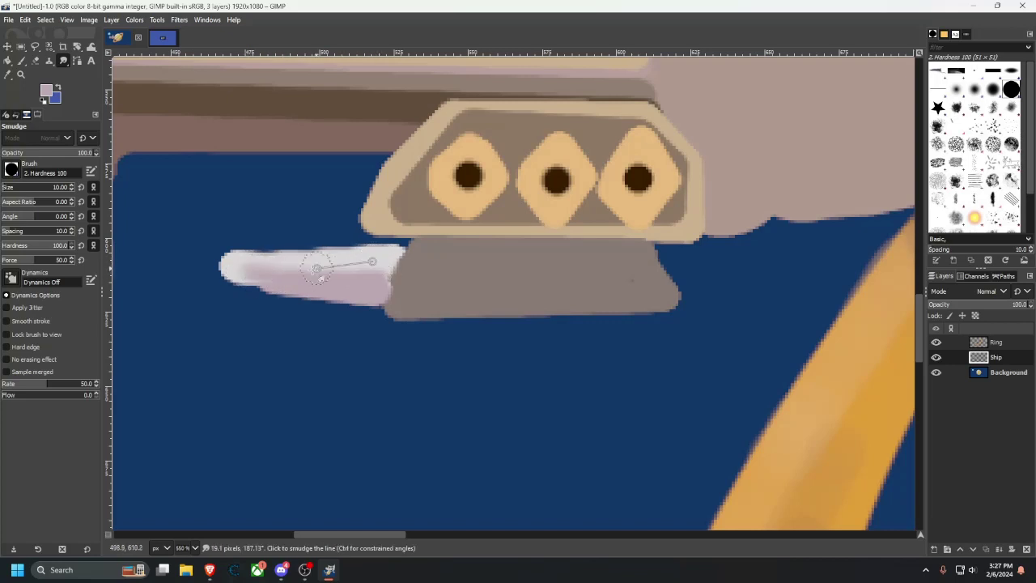
pyautogui.keyDown('shift'); pyautogui.click(234, 266); pyautogui.keyUp('shift')
pyautogui.click(377, 262)
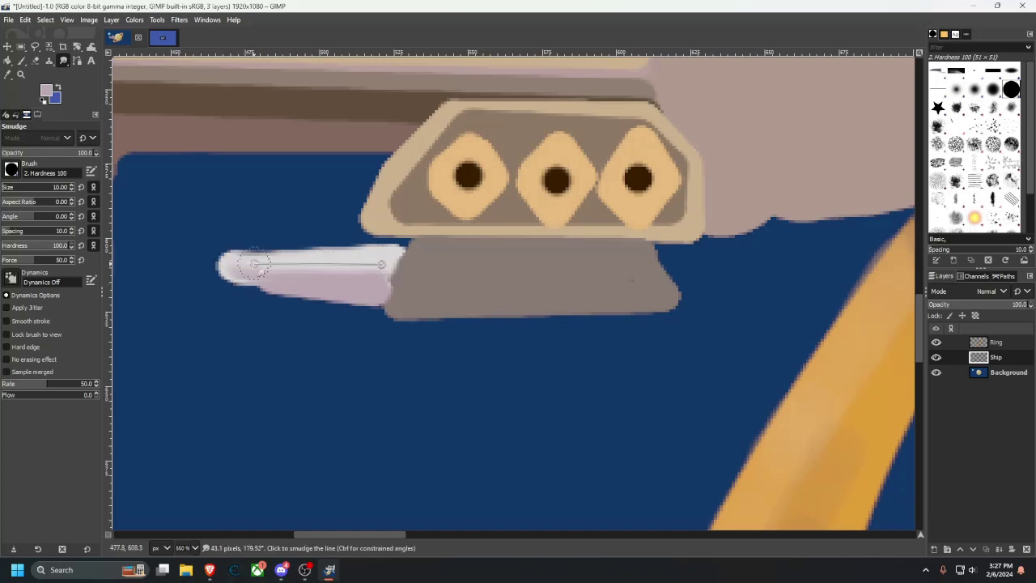
pyautogui.keyDown('shift'); pyautogui.click(240, 267); pyautogui.keyUp('shift')
# Smudge the pinkish-grey shadow along the barrel's lower edge from the base out to the tip.
pyautogui.click(373, 293)
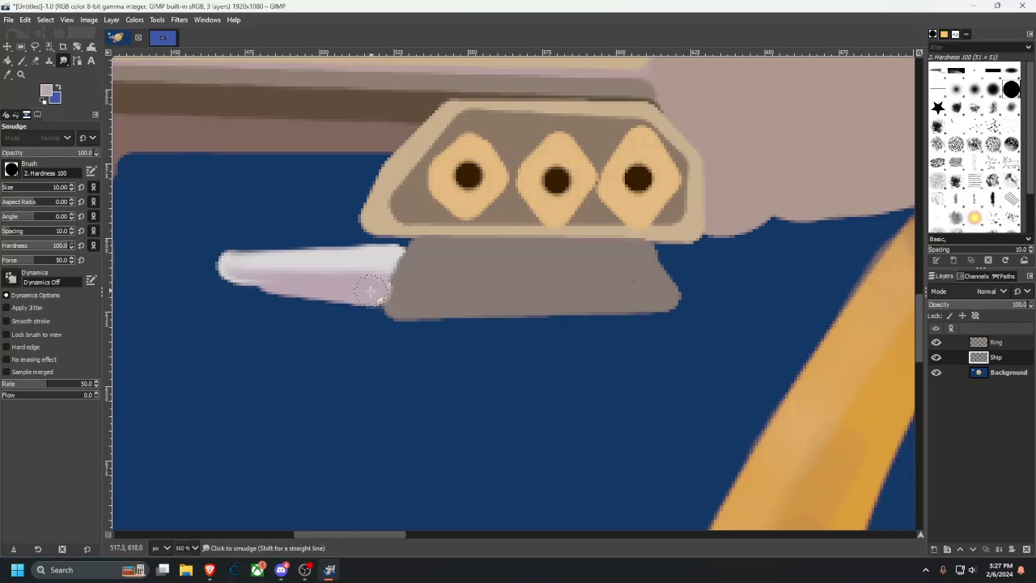
pyautogui.keyDown('shift'); pyautogui.click(229, 260); pyautogui.keyUp('shift')
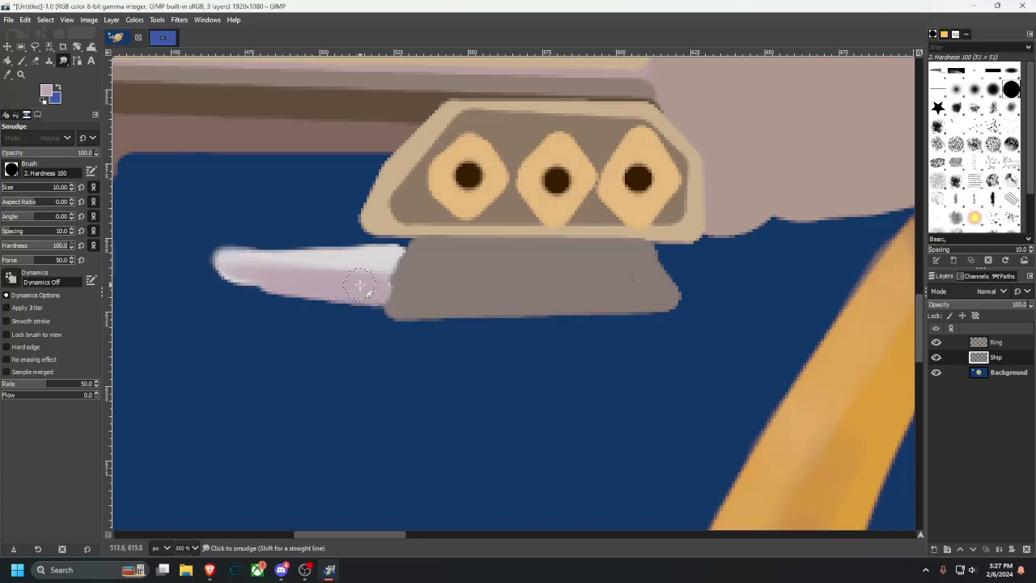
pyautogui.moveTo(359, 285); pyautogui.dragTo(219, 266)
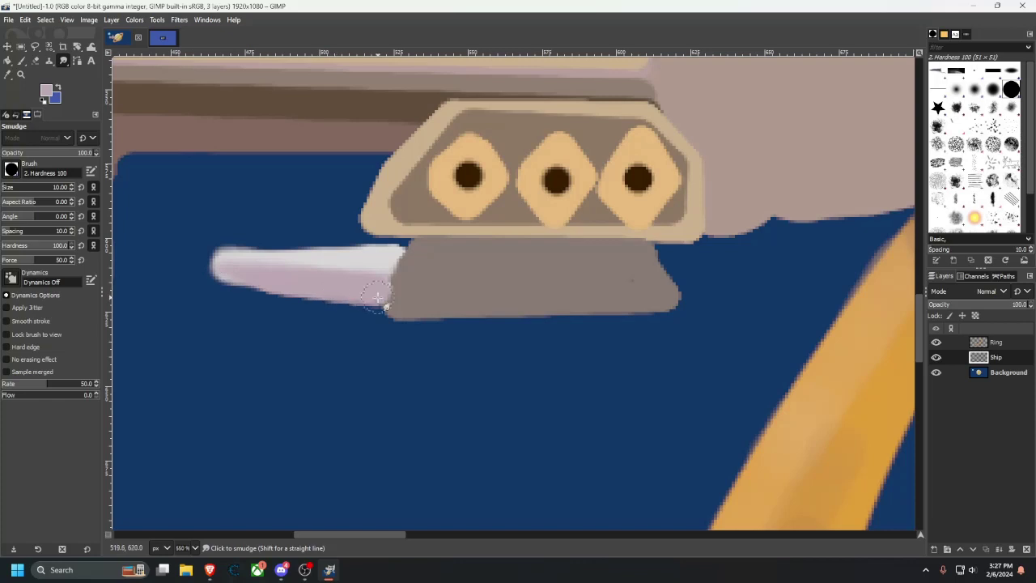
pyautogui.moveTo(377, 298); pyautogui.dragTo(224, 272)
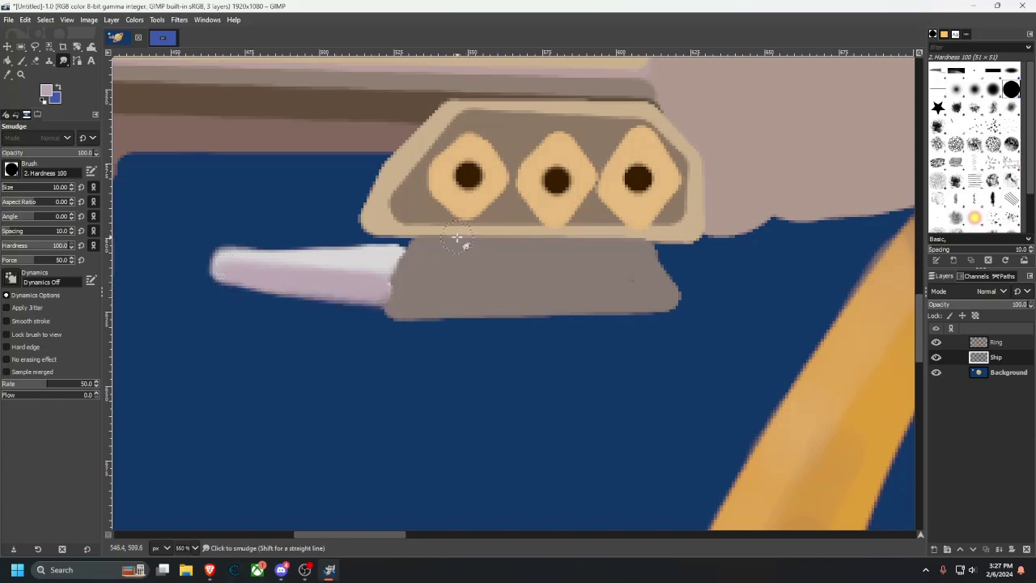
# Sample the dark greyish brown of the lower gun mount in the reference image as the foreground color.
pyautogui.scroll(-2, 485, 236)
pyautogui.scroll(1, 467, 231)
pyautogui.moveTo(473, 246); pyautogui.dragTo(524, 295)
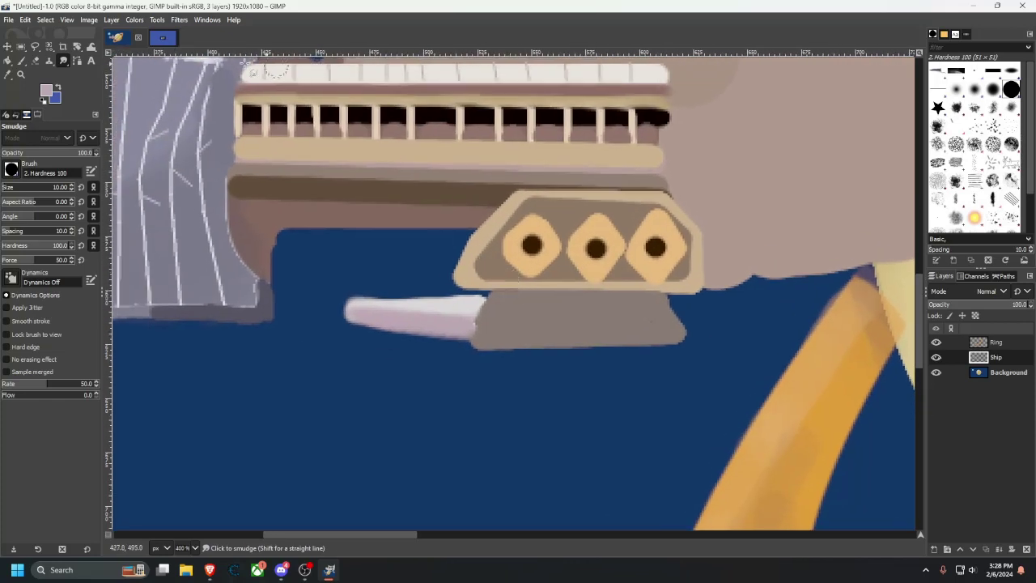
pyautogui.click(163, 37)
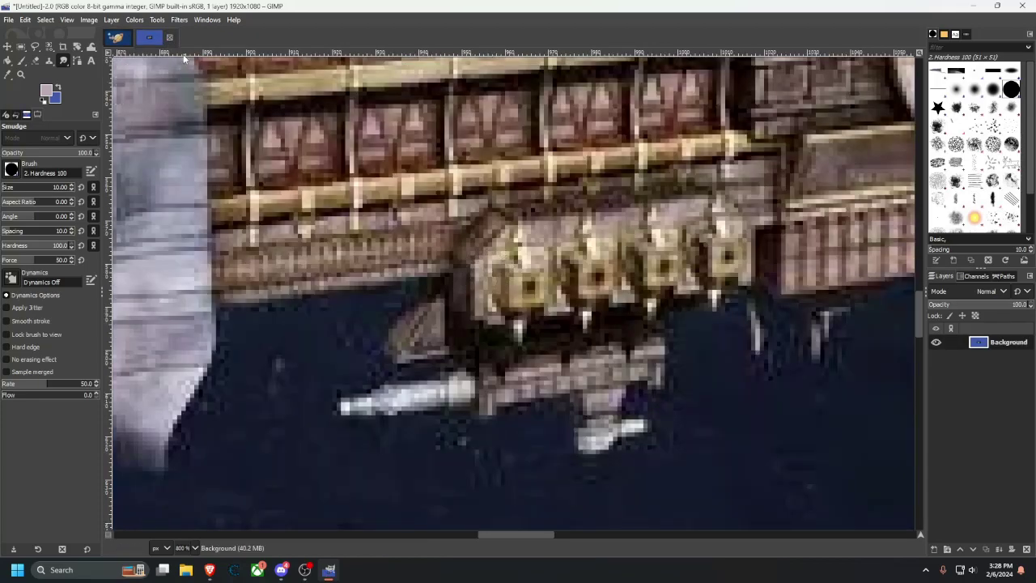
pyautogui.keyDown('ctrl'); pyautogui.scroll(5, 567, 407); pyautogui.keyUp('ctrl')
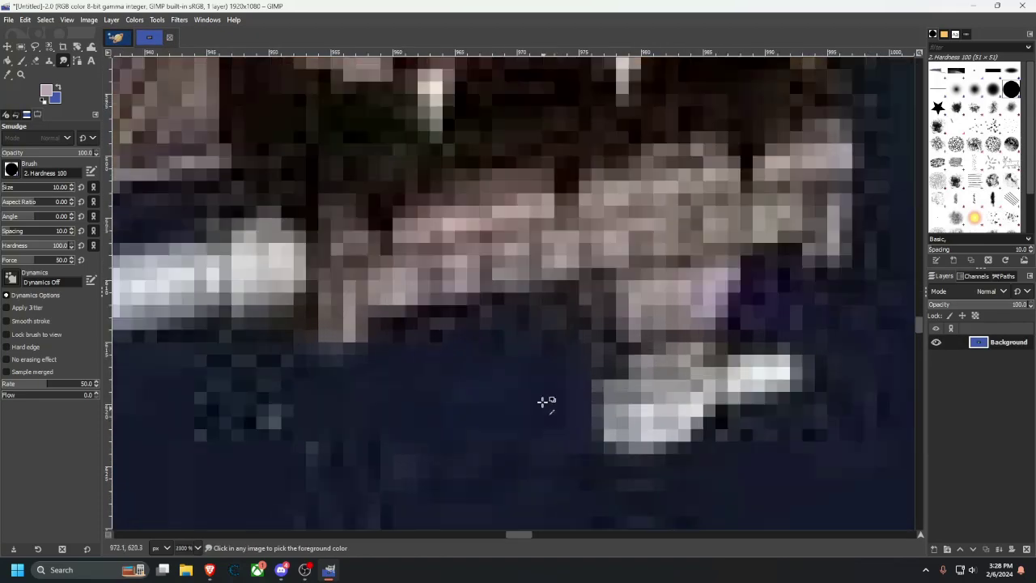
pyautogui.click(9, 75)
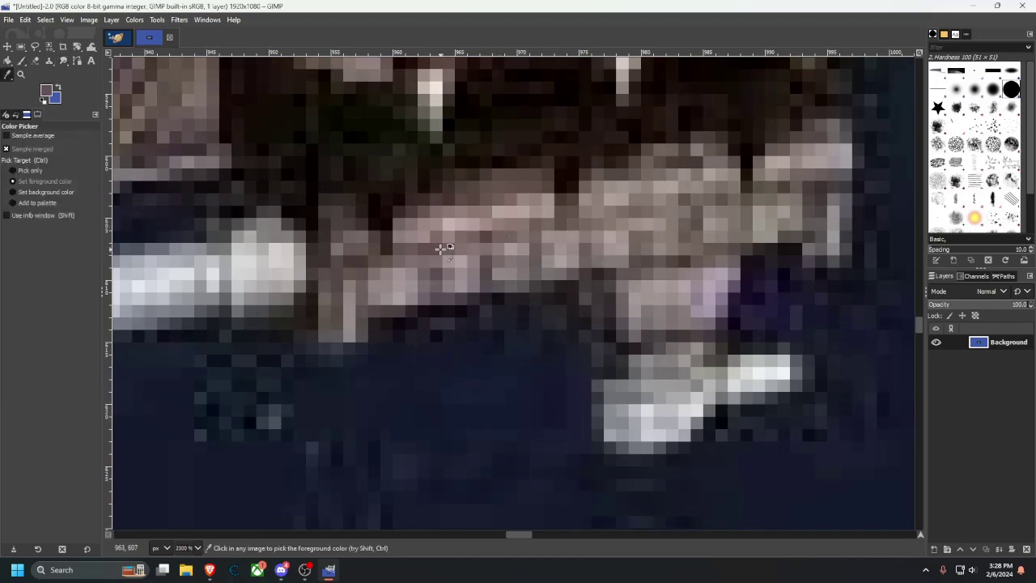
pyautogui.click(117, 37)
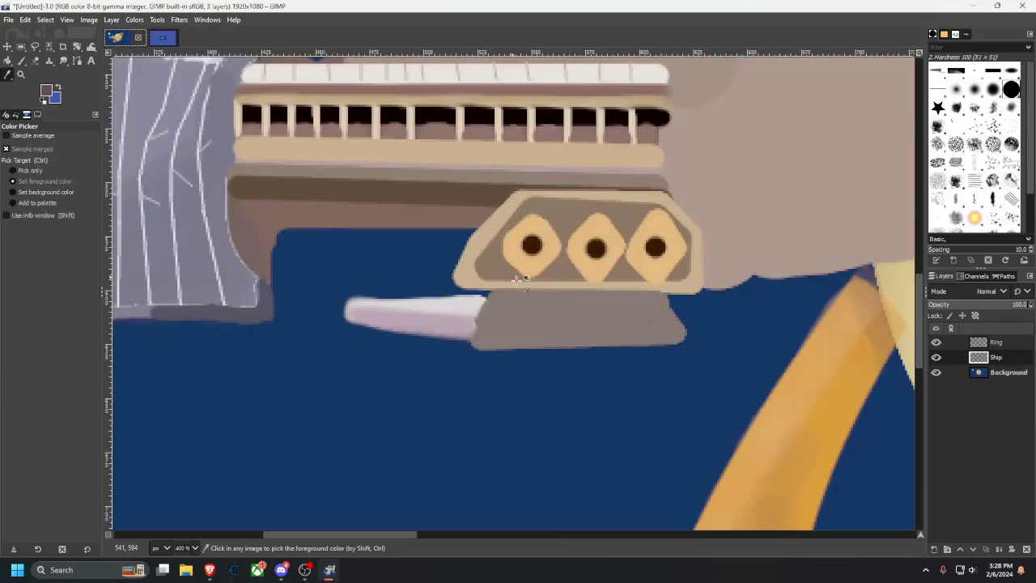
# Paint 1 px panel lines on the grey mount below the gun ports: a lengthwise seam about 90 px long and staggered cross seams.
pyautogui.keyDown('ctrl'); pyautogui.scroll(2, 560, 319); pyautogui.keyUp('ctrl')
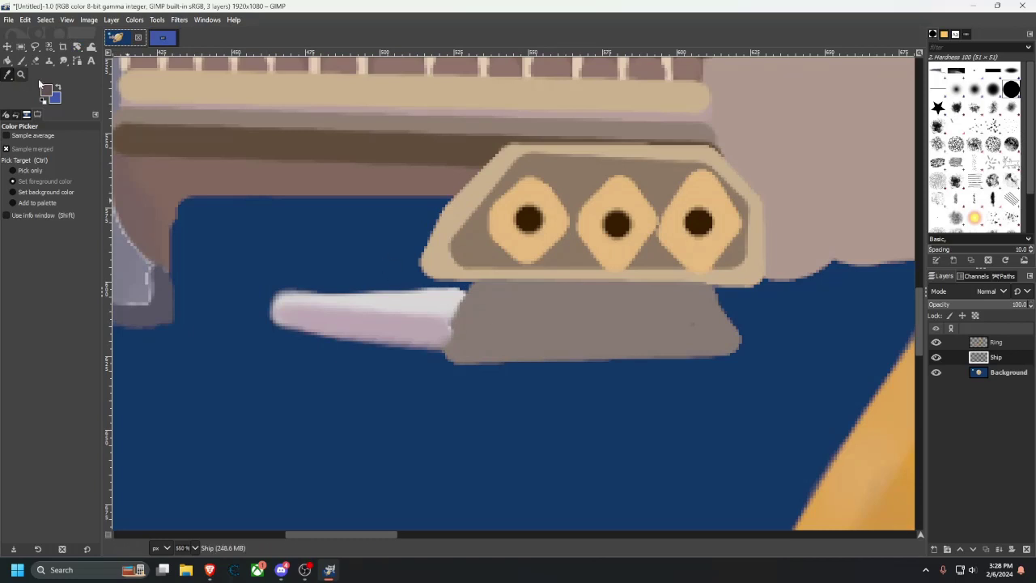
pyautogui.click(22, 61)
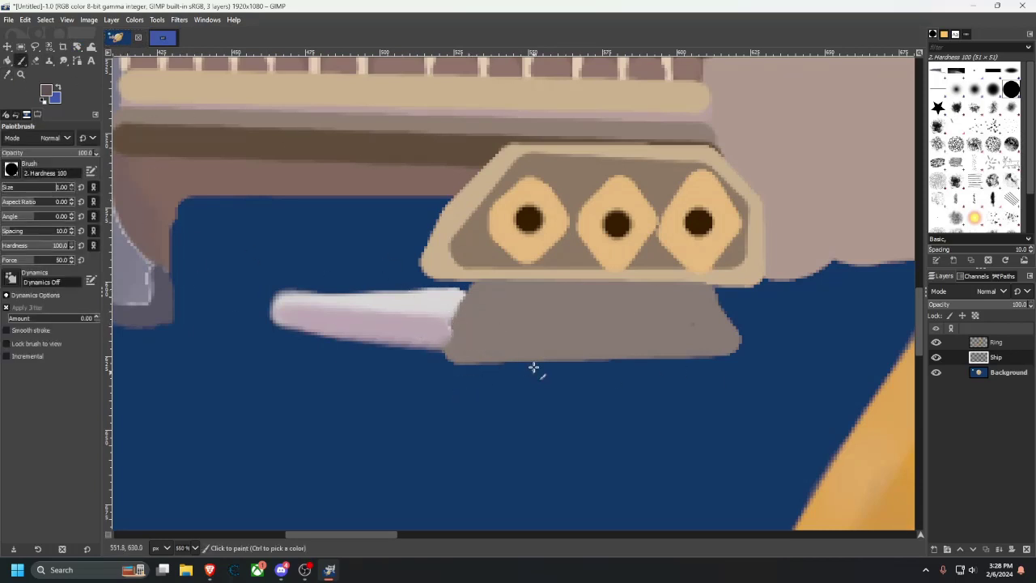
pyautogui.click(451, 325)
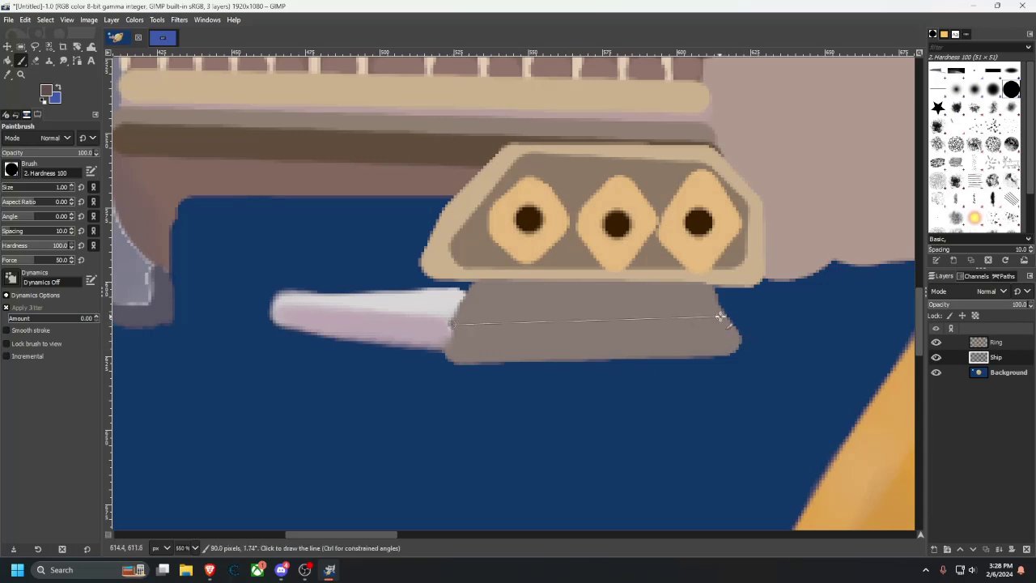
pyautogui.keyDown('shift'); pyautogui.click(720, 315); pyautogui.keyUp('shift')
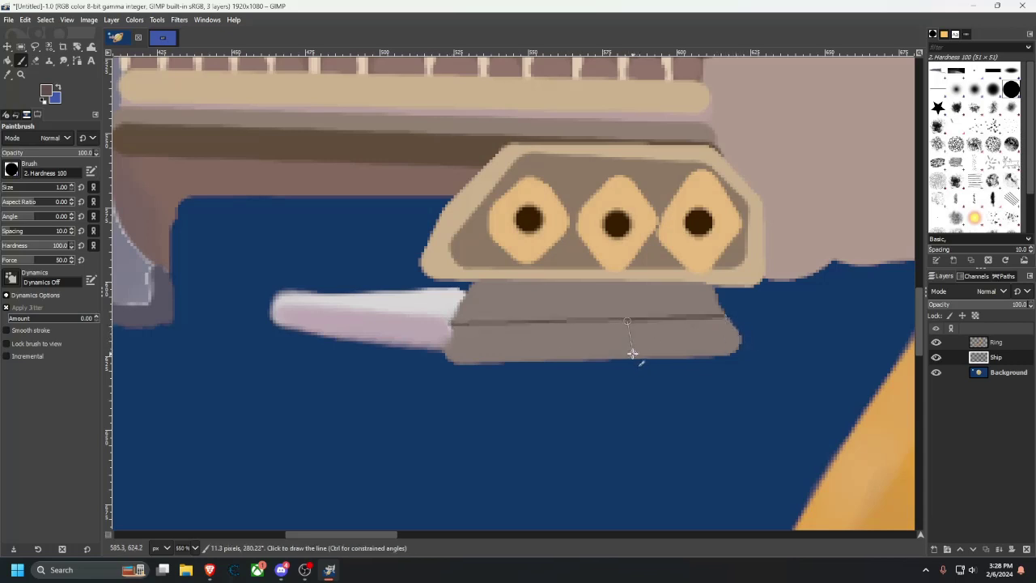
pyautogui.keyDown('shift'); pyautogui.click(632, 357); pyautogui.keyUp('shift')
pyautogui.click(566, 321)
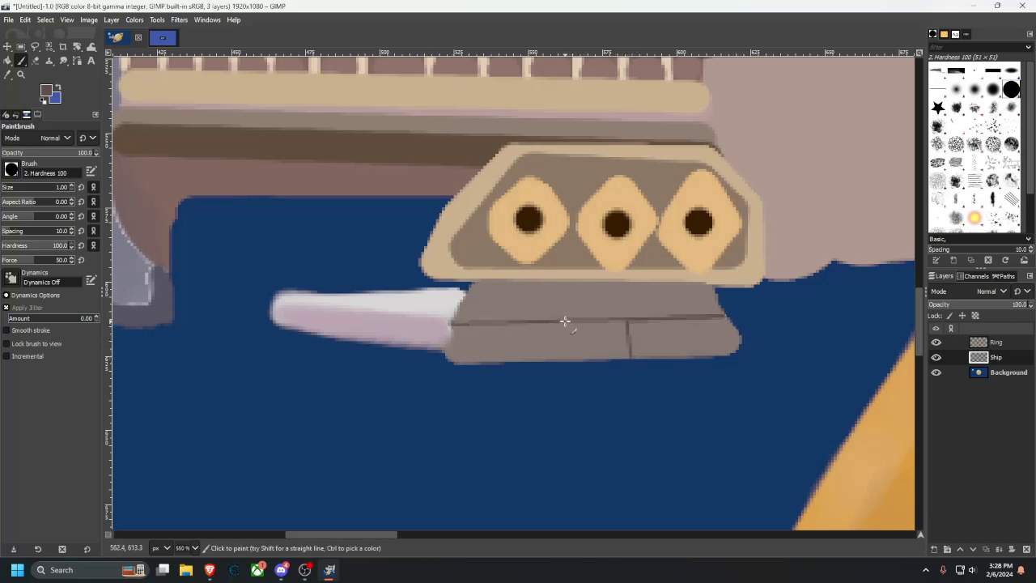
pyautogui.keyDown('shift'); pyautogui.click(564, 282); pyautogui.keyUp('shift')
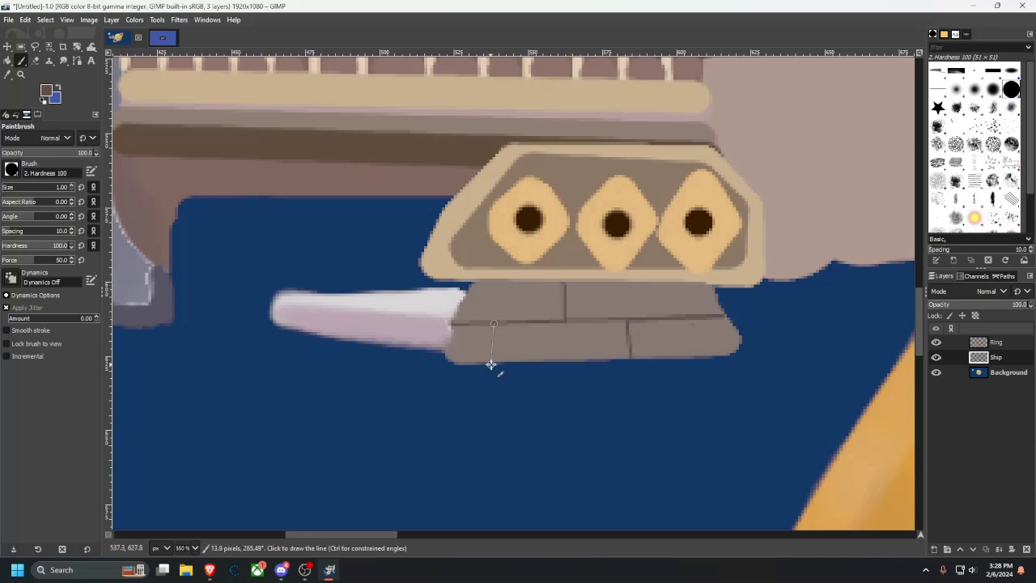
# Compare the painted gun barrel with the reference barrel and set the paintbrush size to 5.
pyautogui.scroll(-5, 644, 405)
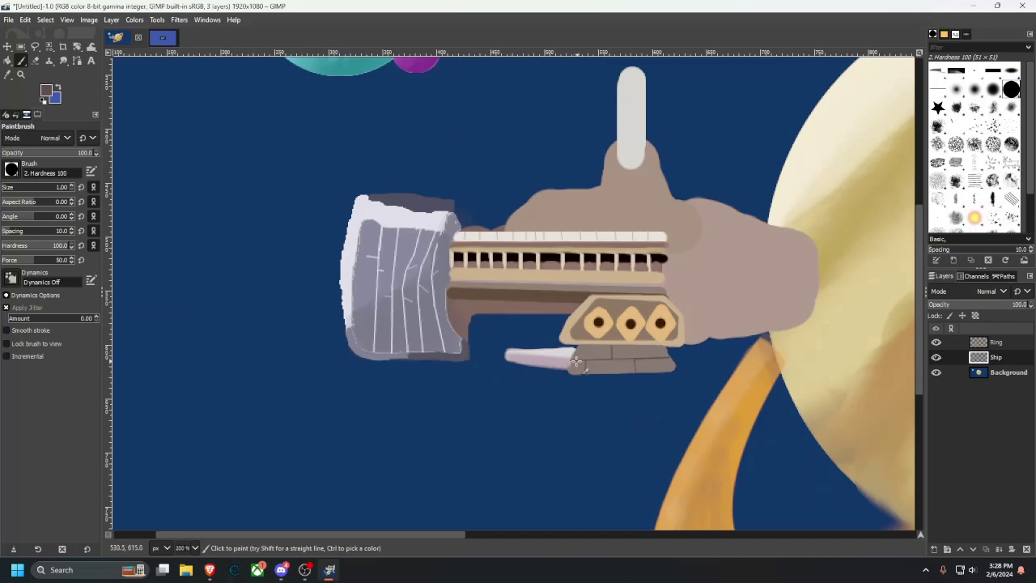
pyautogui.scroll(6, 407, 361)
pyautogui.scroll(-6, 407, 361)
pyautogui.hscroll(-1, 500, 388)
pyautogui.hscroll(1, 506, 388)
pyautogui.scroll(4, 443, 371)
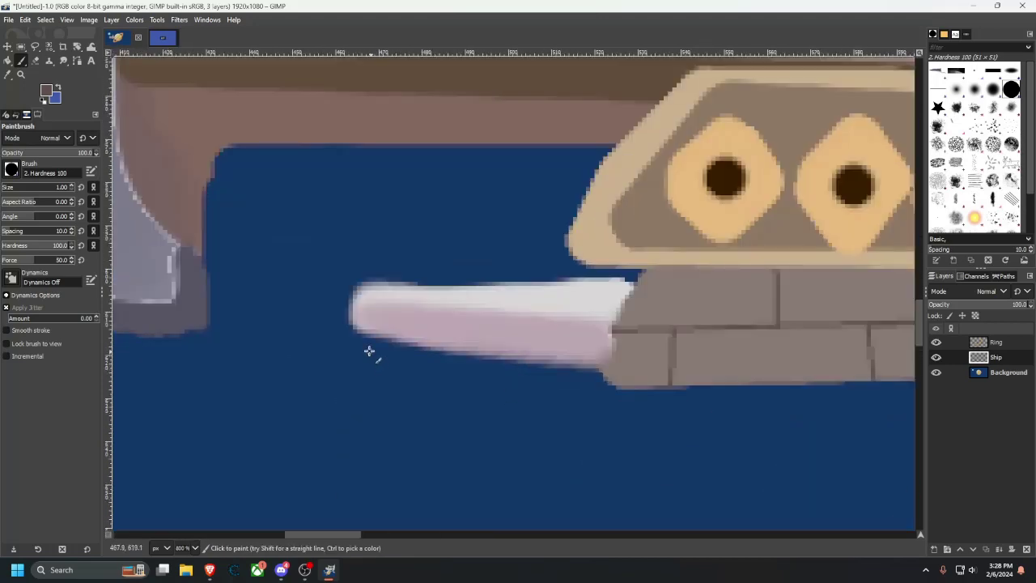
pyautogui.click(159, 37)
pyautogui.scroll(5, 231, 213)
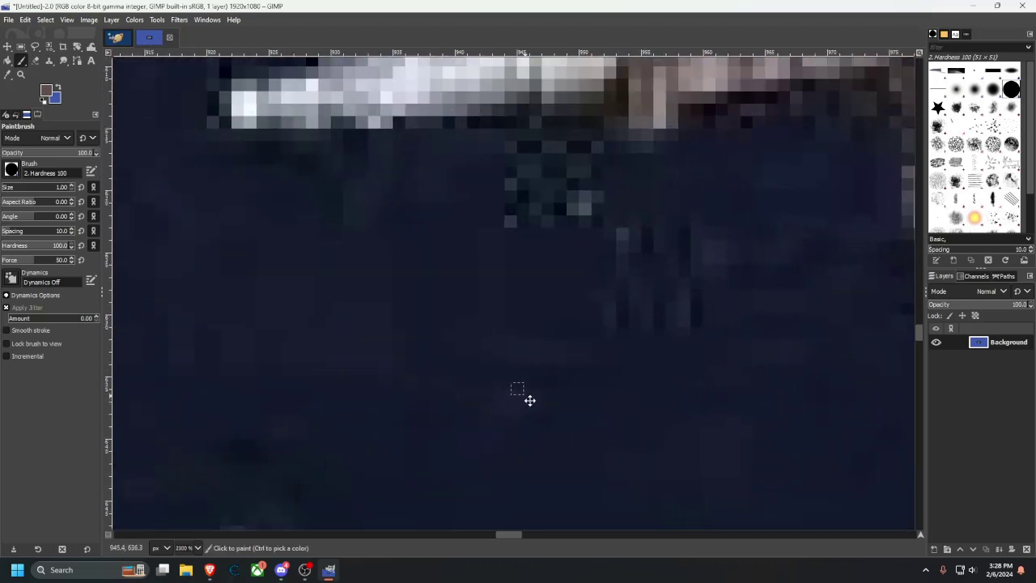
pyautogui.scroll(3, 273, 216)
pyautogui.hscroll(-3, 273, 215)
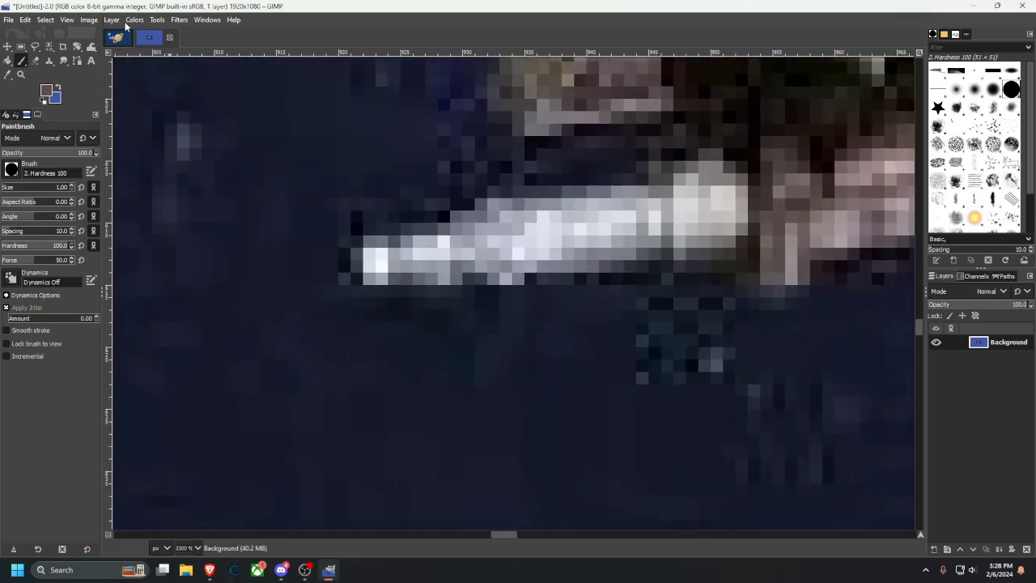
pyautogui.click(126, 38)
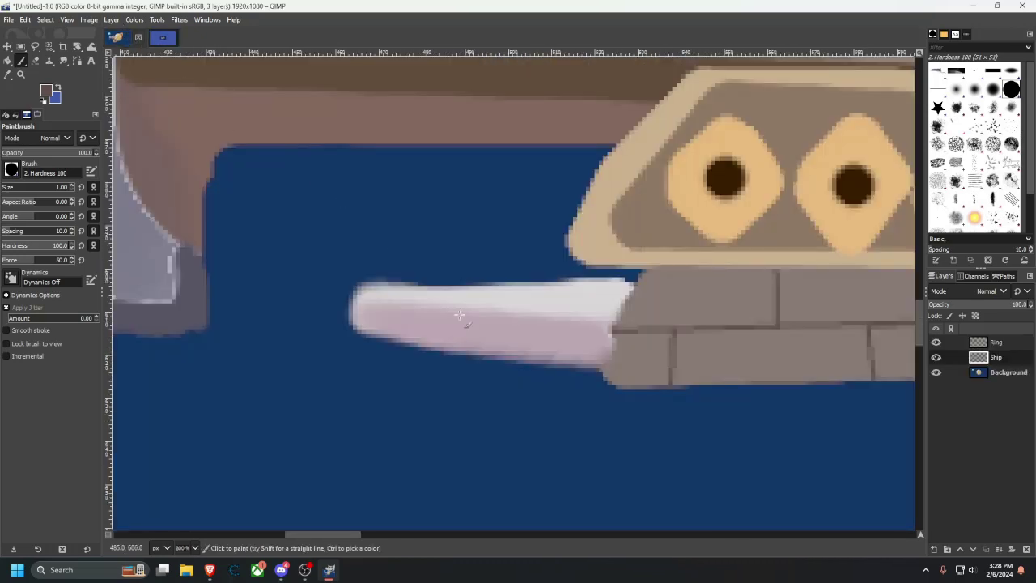
pyautogui.click(71, 185)
pyautogui.click(72, 185)
# Try a dark brown muzzle dab on the tip of the gun barrel and undo it.
pyautogui.moveTo(353, 296)
pyautogui.mouseDown()
pyautogui.moveTo(354, 330)
pyautogui.moveTo(362, 305)
pyautogui.mouseUp()
pyautogui.hotkey('ctrl', 'z')
pyautogui.click(359, 299)
pyautogui.scroll(-6, 458, 370)
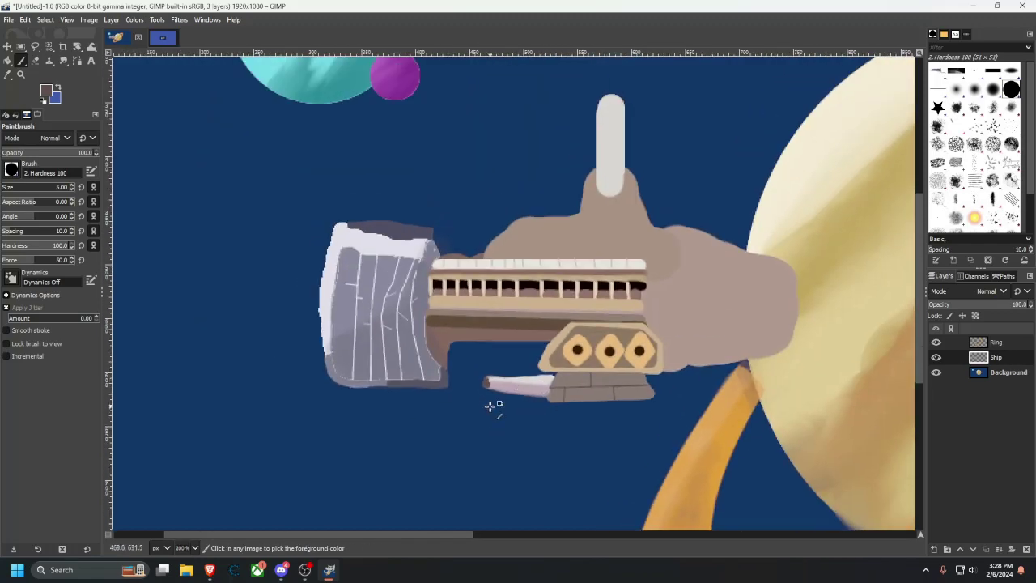
pyautogui.hotkey('ctrl', 'z')
# Sample the dark purplish grey of the engine's lower rim and paint a size 5 muzzle dab on the barrel's tip.
pyautogui.scroll(5, 490, 407)
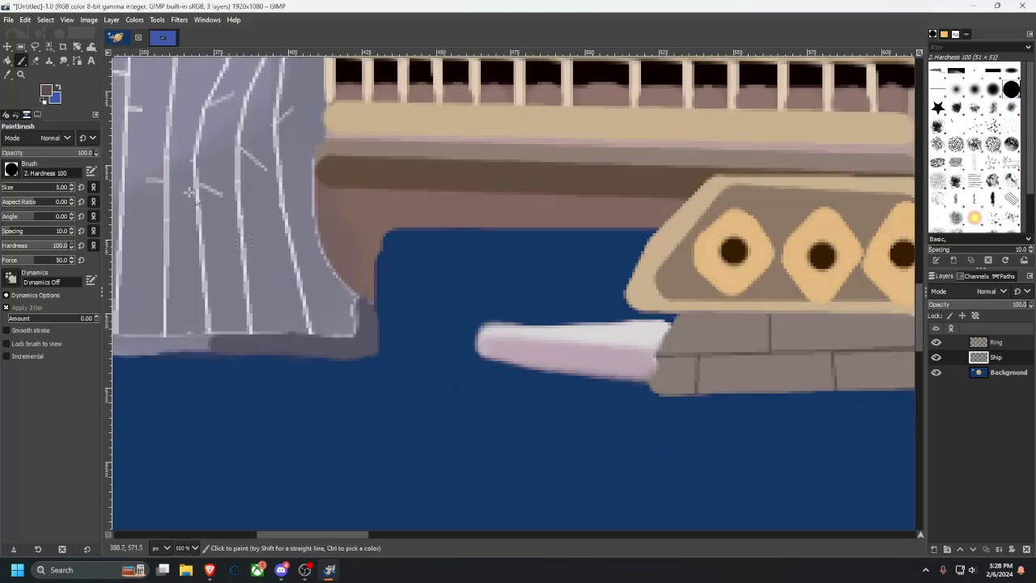
pyautogui.click(9, 75)
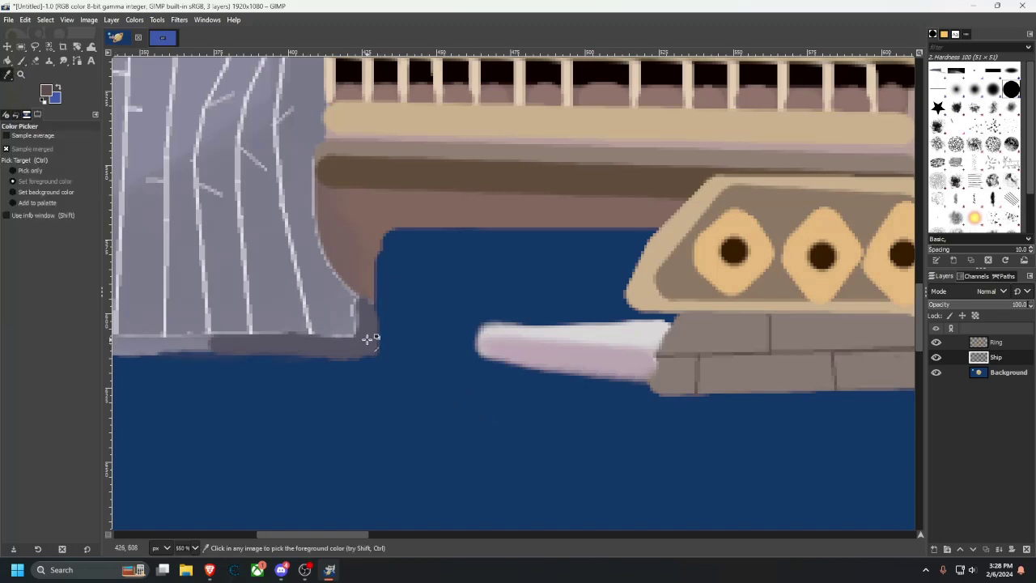
pyautogui.click(121, 97)
pyautogui.press('p')
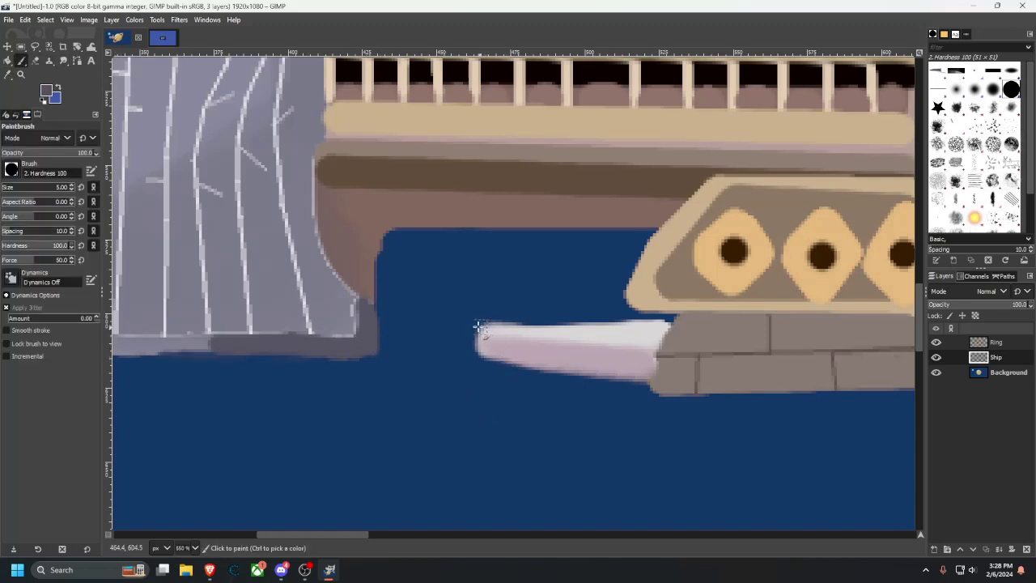
pyautogui.moveTo(478, 330); pyautogui.dragTo(491, 335)
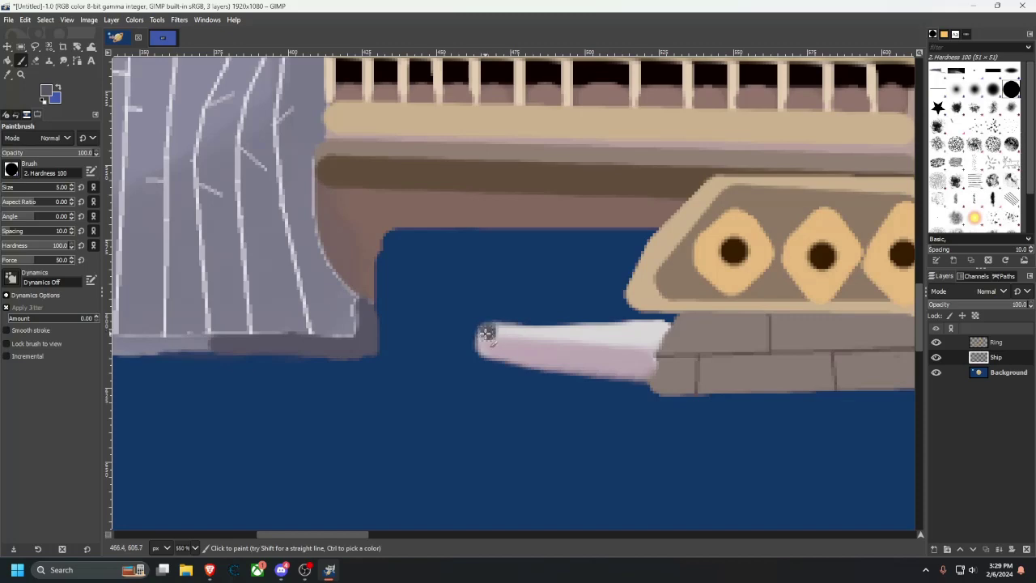
# Sample the light beige of a deck turret in the reference image as the foreground color.
pyautogui.scroll(-3, 484, 348)
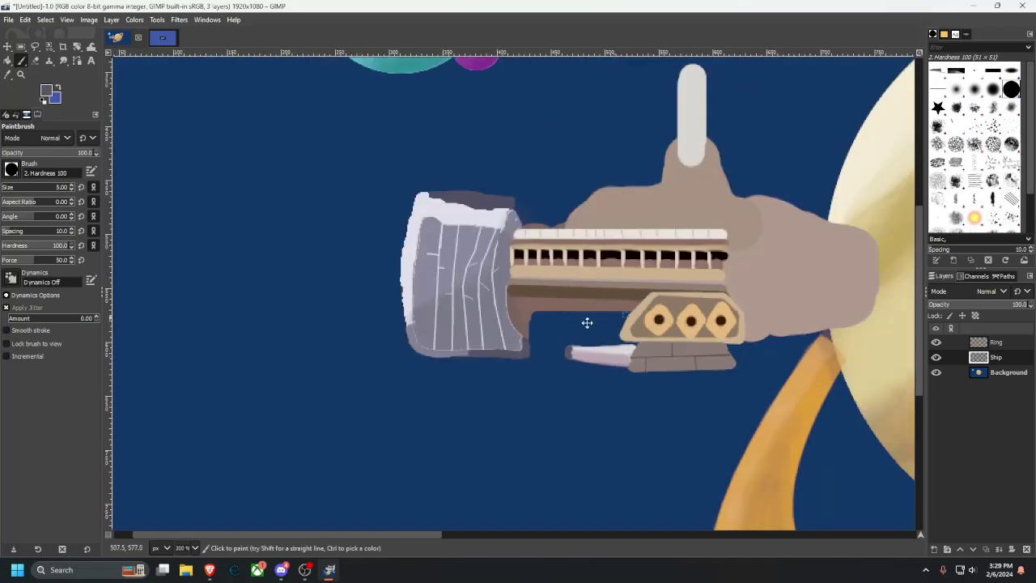
pyautogui.scroll(1, 472, 366)
pyautogui.moveTo(472, 366); pyautogui.dragTo(451, 365)
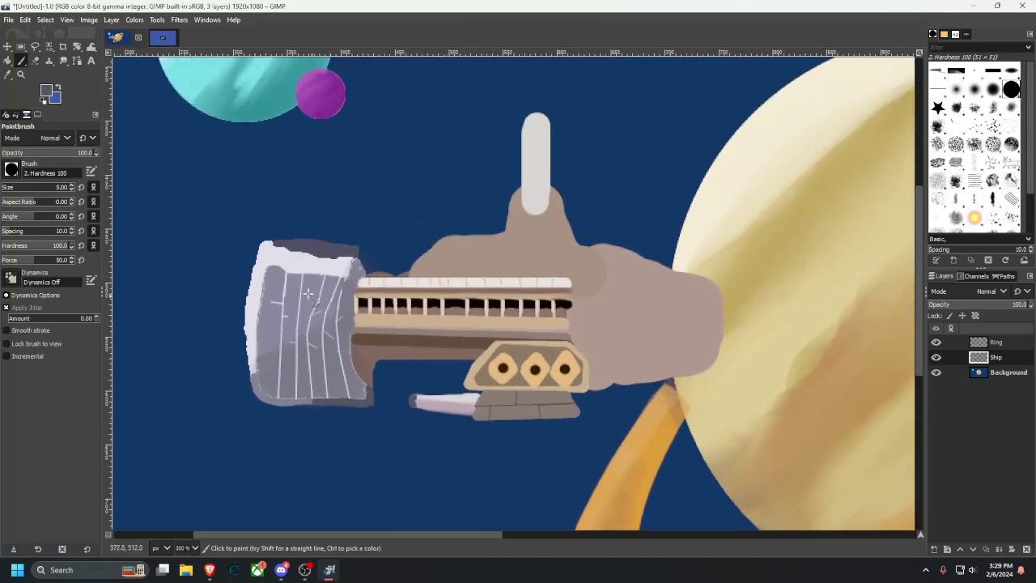
pyautogui.click(163, 37)
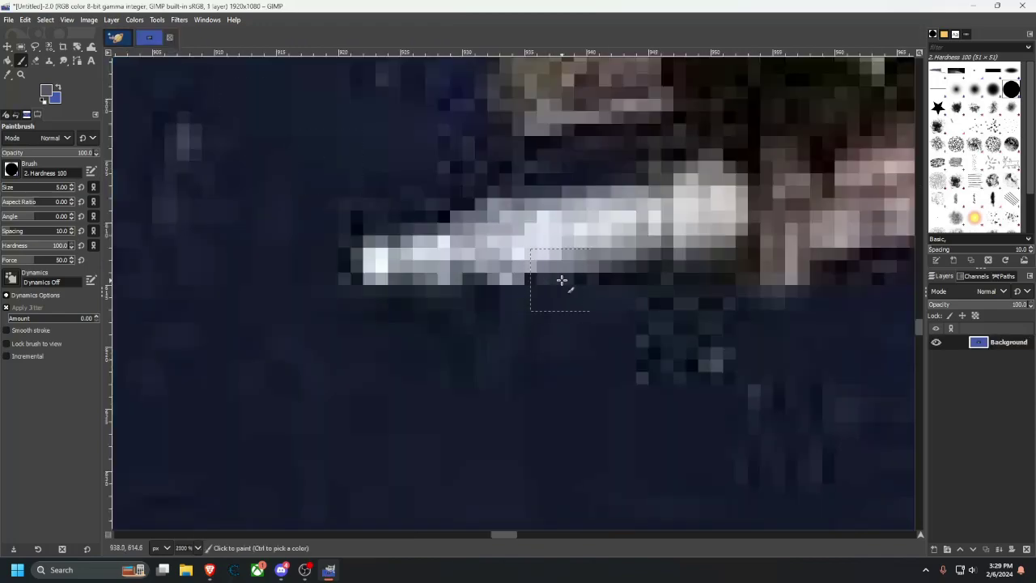
pyautogui.scroll(-2, 562, 283)
pyautogui.moveTo(499, 280); pyautogui.dragTo(485, 387)
pyautogui.moveTo(473, 258); pyautogui.dragTo(463, 350)
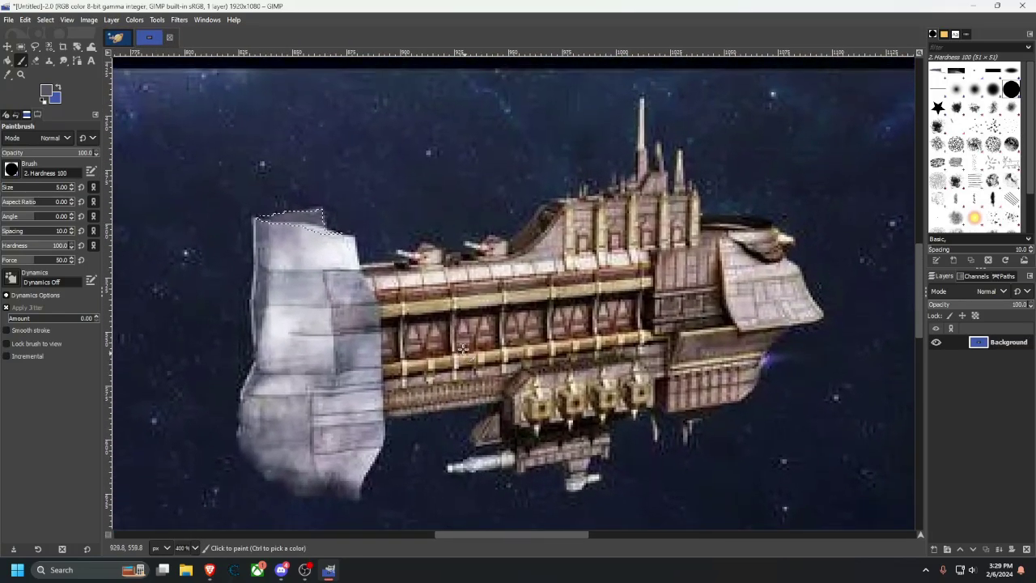
pyautogui.scroll(2, 463, 340)
pyautogui.scroll(-2, 437, 238)
pyautogui.scroll(-4, 437, 251)
pyautogui.scroll(8, 445, 243)
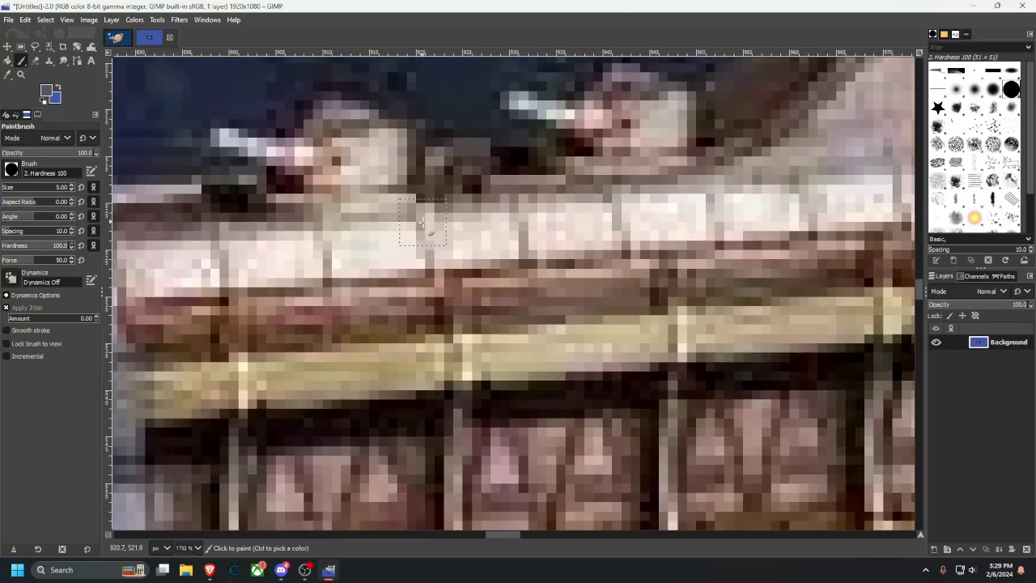
pyautogui.moveTo(448, 241); pyautogui.dragTo(510, 387)
pyautogui.click(7, 74)
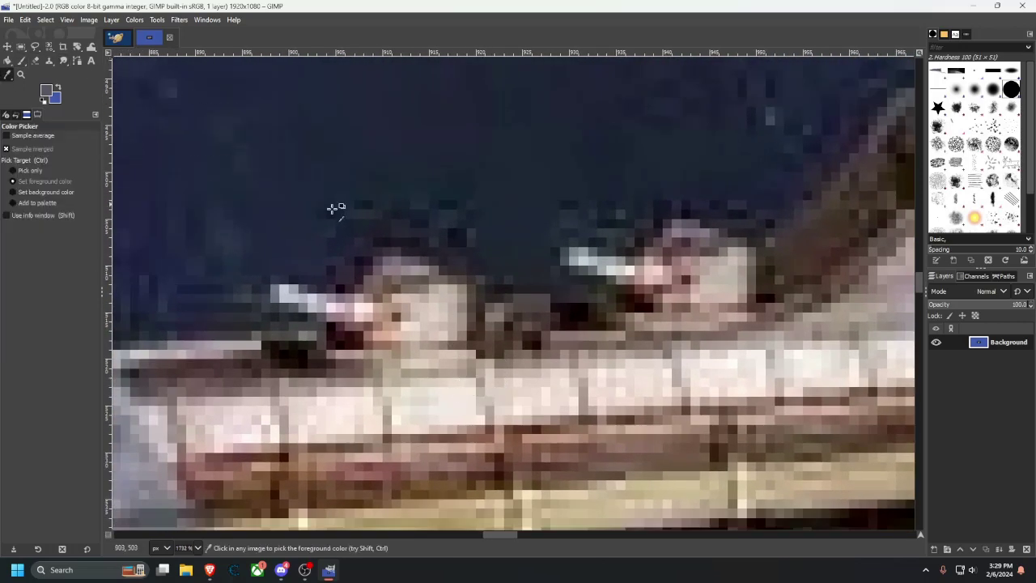
pyautogui.click(121, 38)
pyautogui.scroll(3, 419, 292)
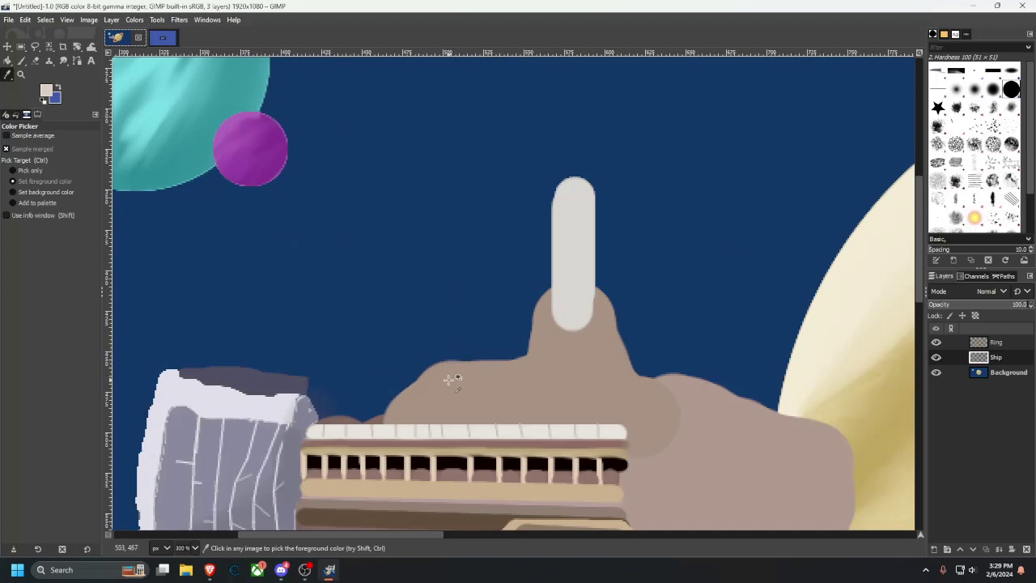
# Sample the pinkish grey of the sloping hull section behind the deck turrets in the reference image.
pyautogui.click(162, 37)
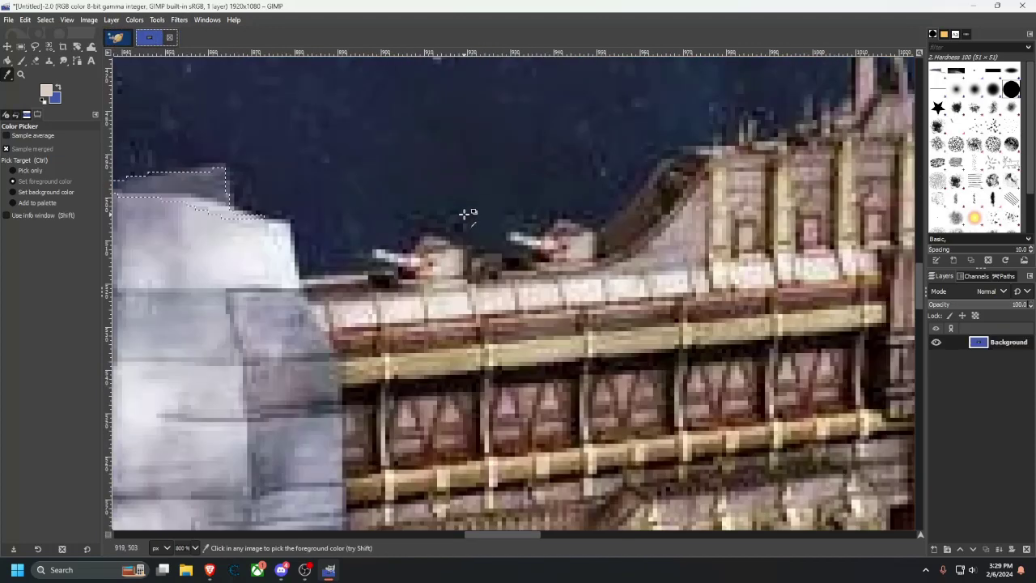
pyautogui.scroll(-2, 428, 273)
pyautogui.scroll(2, 380, 276)
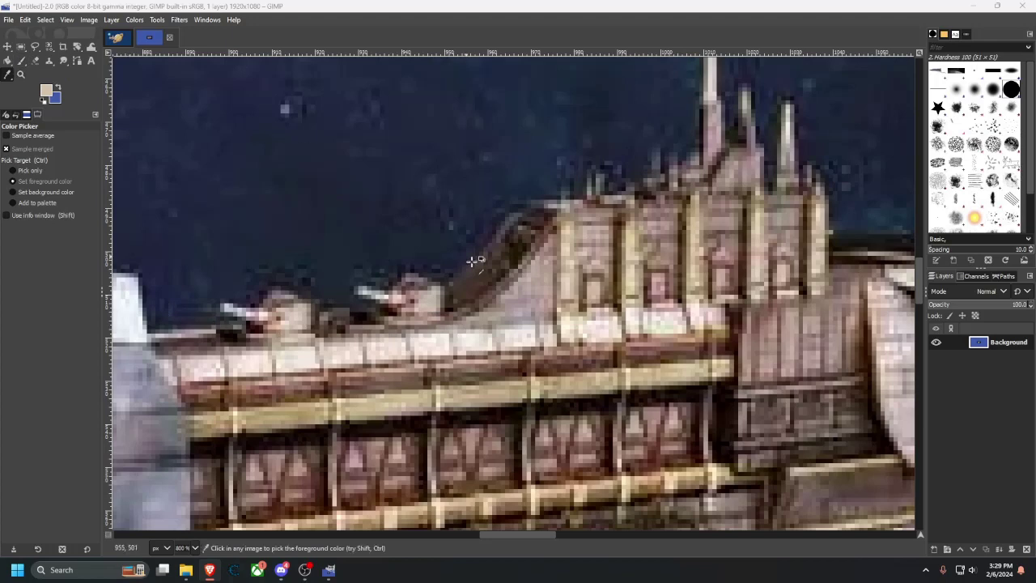
pyautogui.click(502, 297)
pyautogui.click(117, 38)
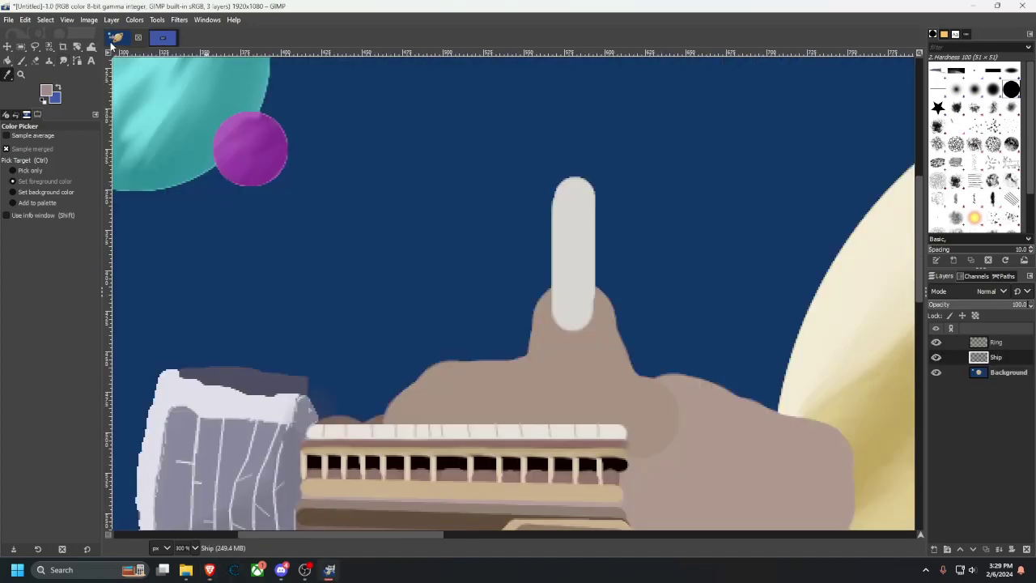
# Erase the brown bumps above the white rail and trim the superstructure's sloping edge to a straight diagonal with the size 5 eraser.
pyautogui.scroll(3, 507, 375)
pyautogui.press('ctrl')
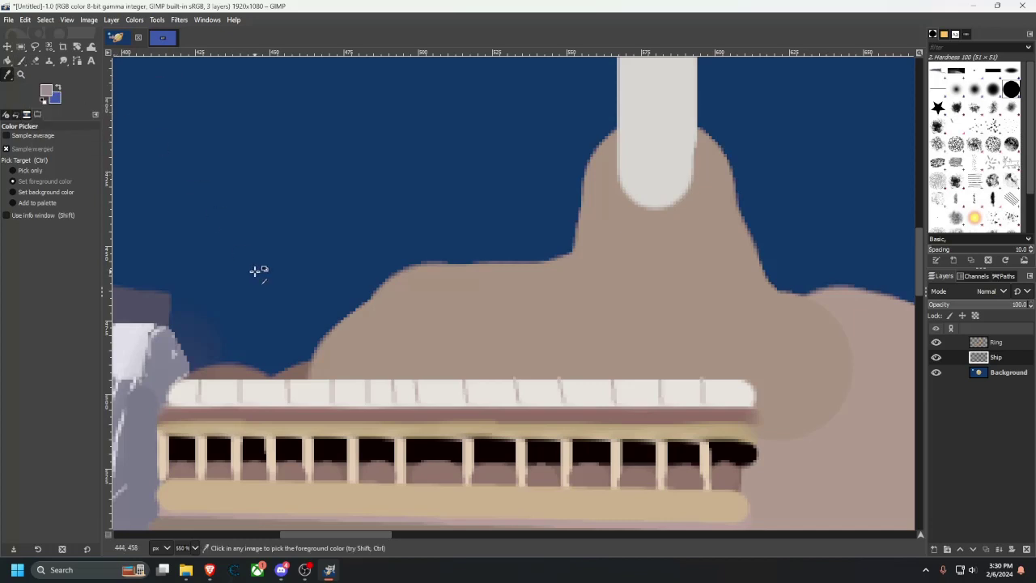
pyautogui.click(35, 60)
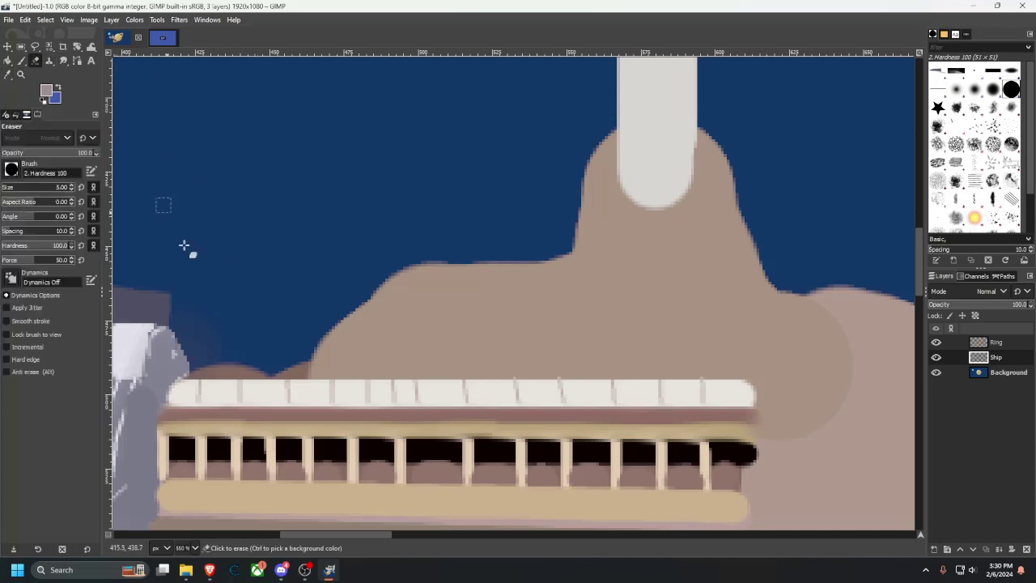
pyautogui.moveTo(204, 353)
pyautogui.mouseDown()
pyautogui.moveTo(300, 368)
pyautogui.moveTo(192, 370)
pyautogui.moveTo(336, 340)
pyautogui.moveTo(330, 353)
pyautogui.moveTo(251, 371)
pyautogui.moveTo(194, 368)
pyautogui.moveTo(304, 368)
pyautogui.mouseUp()
pyautogui.hotkey('ctrl', 'z')
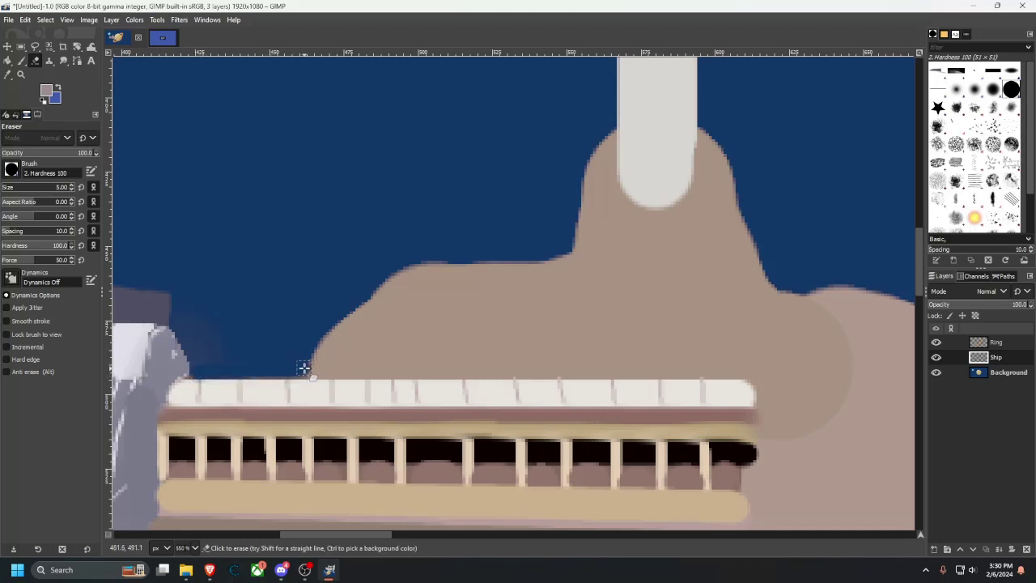
pyautogui.keyDown('shift'); pyautogui.click(418, 268); pyautogui.keyUp('shift')
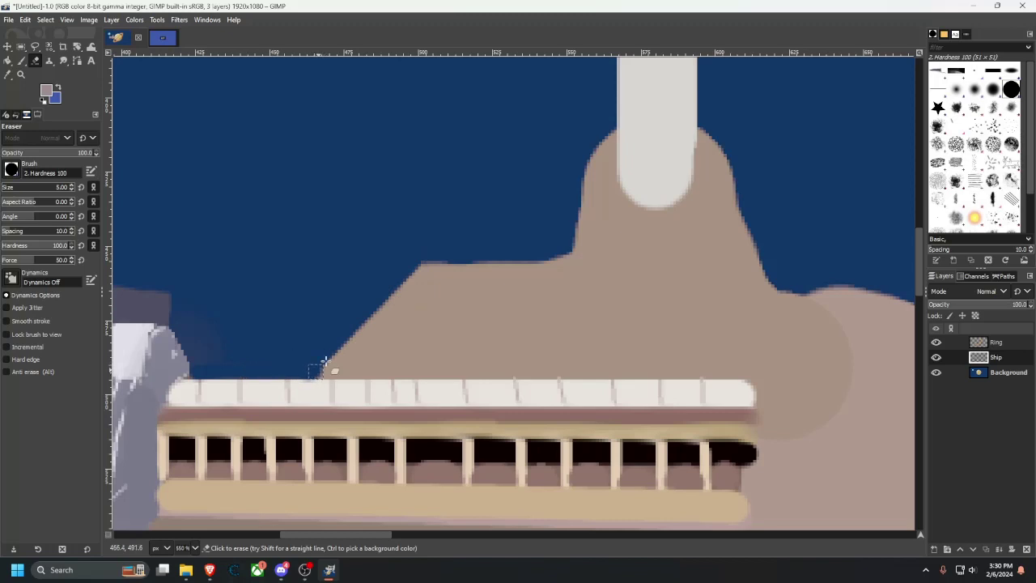
# Trim the superstructure's sloping edge and upper corner further back above the white rail with the size 5 eraser.
pyautogui.keyDown('shift'); pyautogui.click(427, 267); pyautogui.keyUp('shift')
pyautogui.keyDown('shift'); pyautogui.click(434, 266); pyautogui.keyUp('shift')
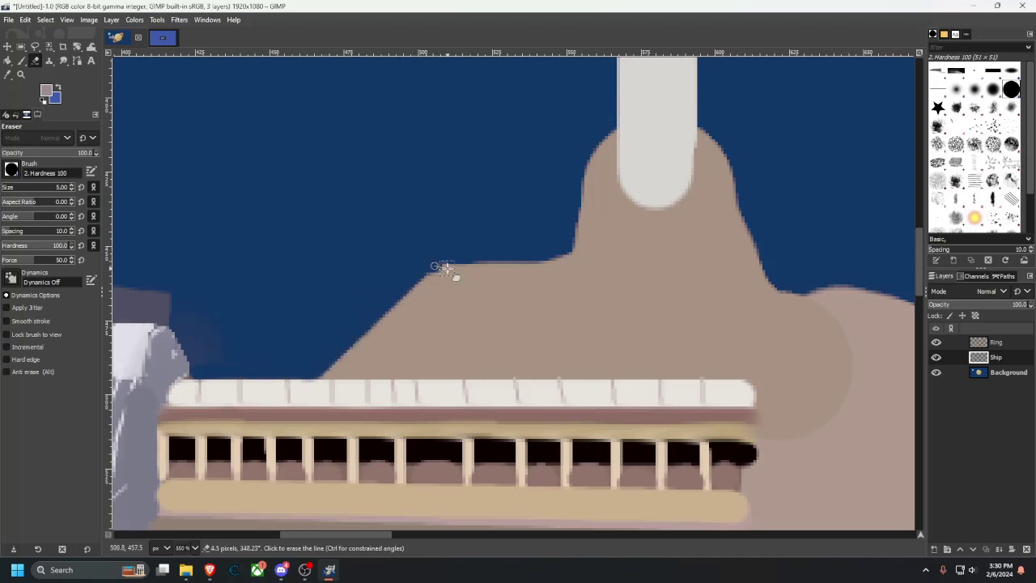
pyautogui.keyDown('shift'); pyautogui.click(329, 373); pyautogui.keyUp('shift')
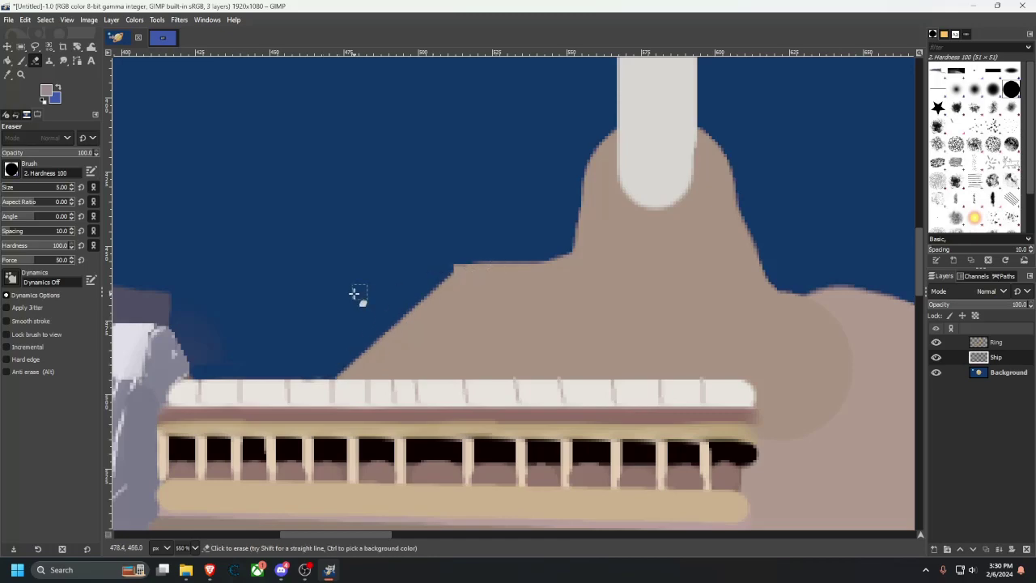
pyautogui.moveTo(354, 293); pyautogui.dragTo(538, 290)
pyautogui.hscroll(4, 454, 308)
pyautogui.moveTo(252, 300); pyautogui.dragTo(763, 322)
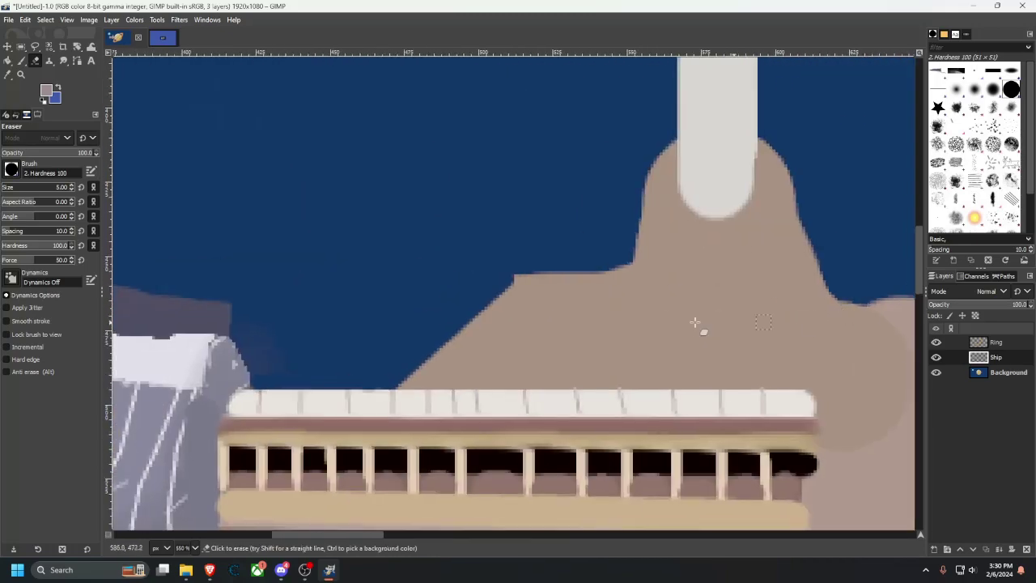
pyautogui.scroll(-3, 695, 322)
pyautogui.scroll(3, 494, 332)
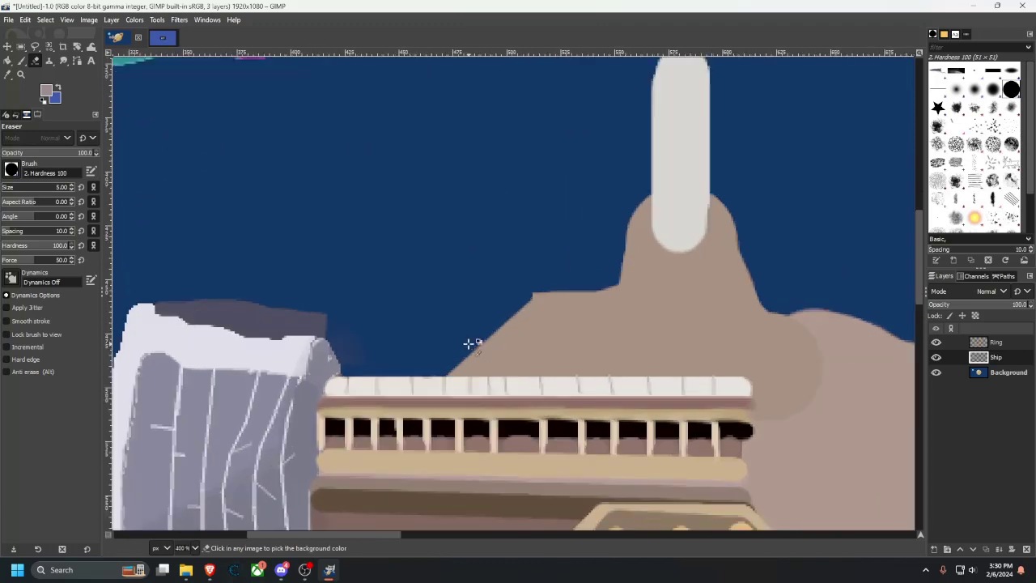
pyautogui.keyDown('ctrl'); pyautogui.scroll(1, 470, 343); pyautogui.keyUp('ctrl')
pyautogui.moveTo(559, 277)
pyautogui.mouseDown()
pyautogui.moveTo(435, 379)
pyautogui.moveTo(451, 378)
pyautogui.moveTo(570, 270)
pyautogui.mouseUp()
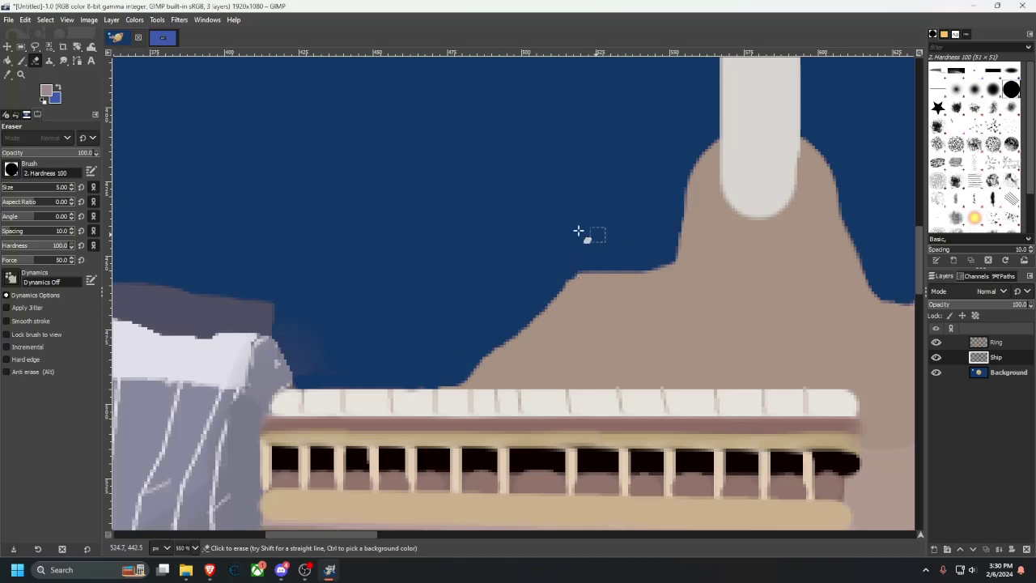
# Sample the dark brown of the sloping buttress behind the deck turrets in the reference image as the foreground color.
pyautogui.click(160, 39)
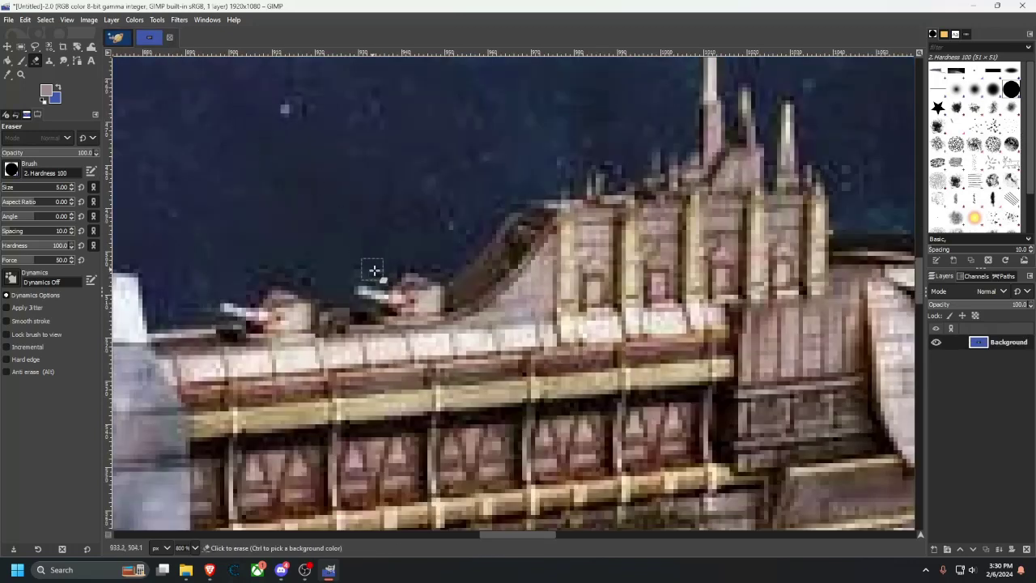
pyautogui.click(119, 37)
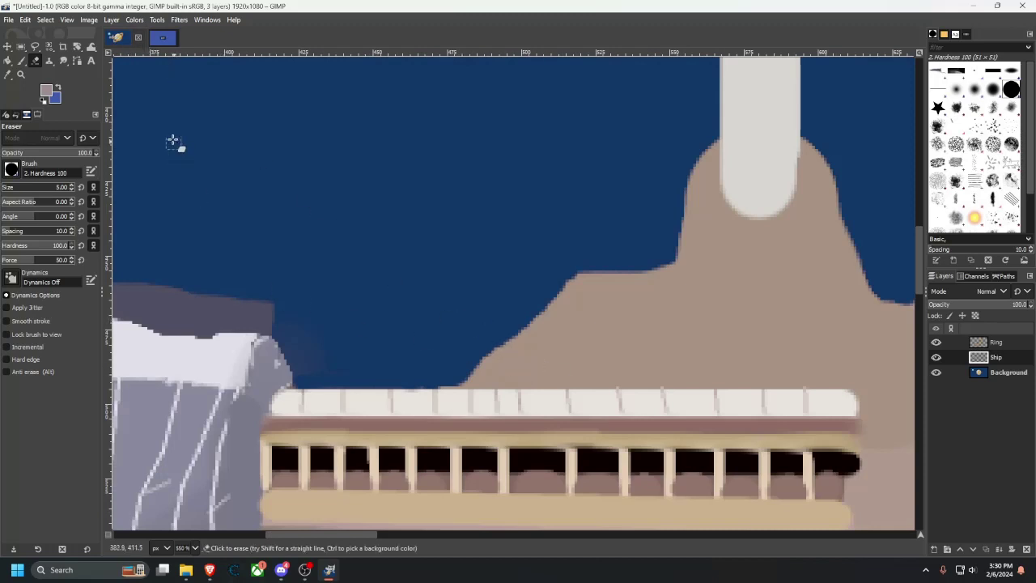
pyautogui.click(164, 38)
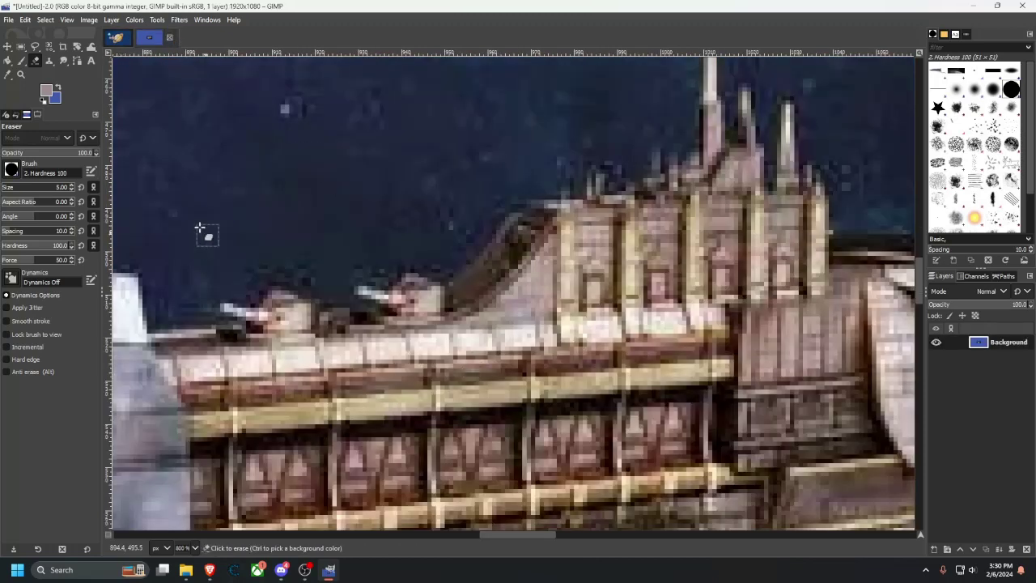
pyautogui.click(7, 74)
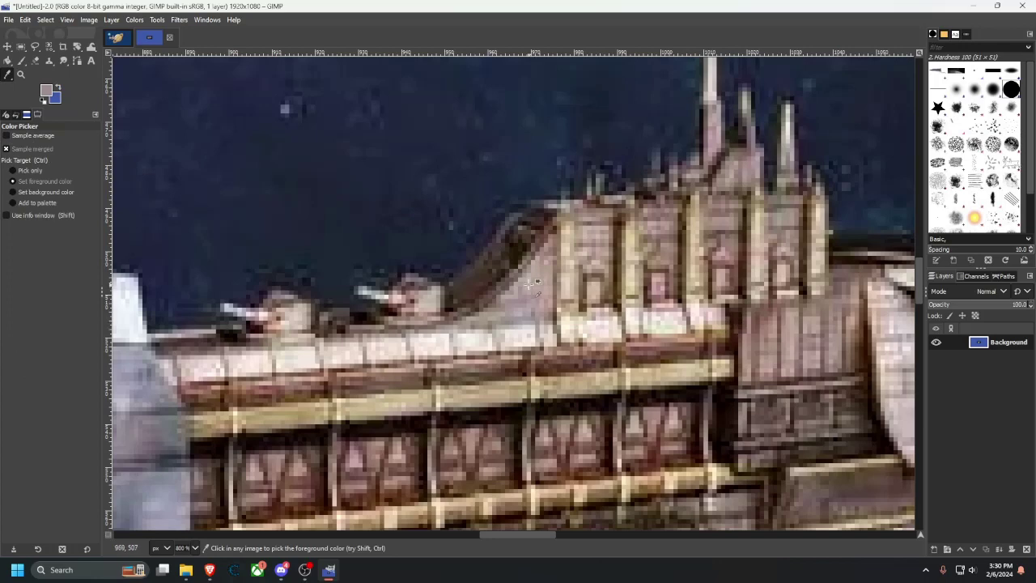
pyautogui.click(118, 37)
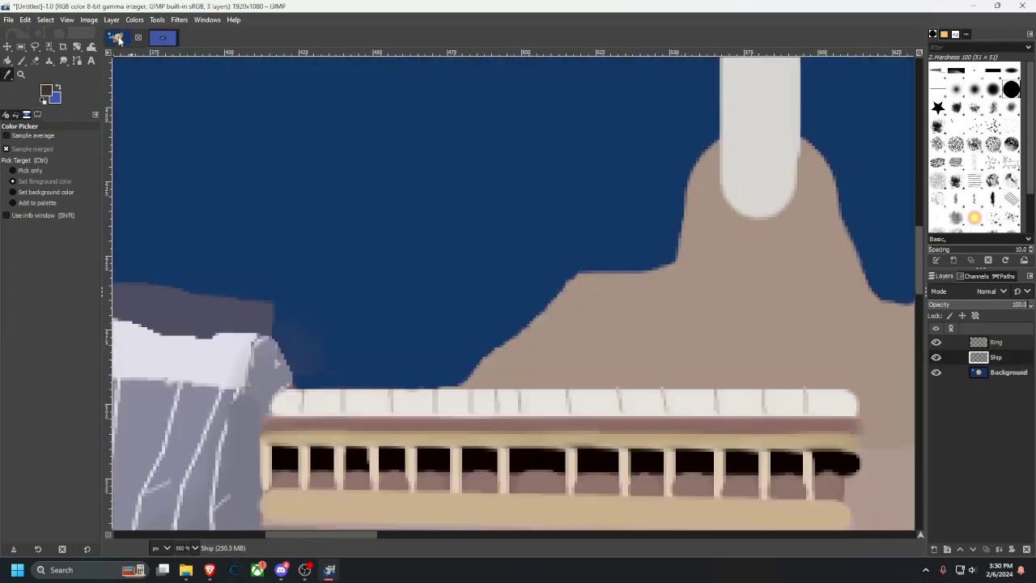
# Paint a thick dark brown band along the superstructure's sloping edge down to the white rail with the size 5 paintbrush.
pyautogui.click(21, 60)
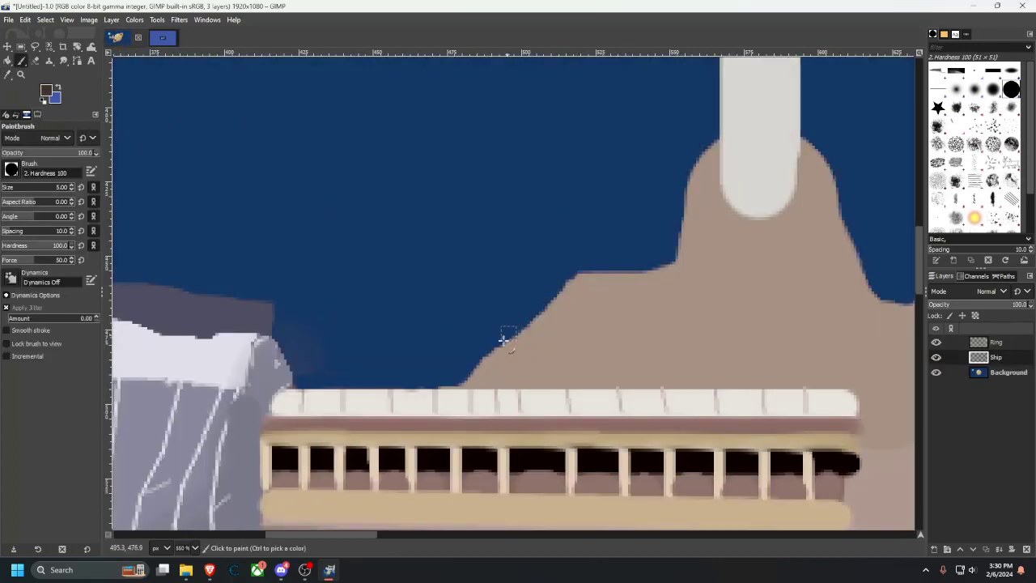
pyautogui.moveTo(472, 380); pyautogui.dragTo(581, 277)
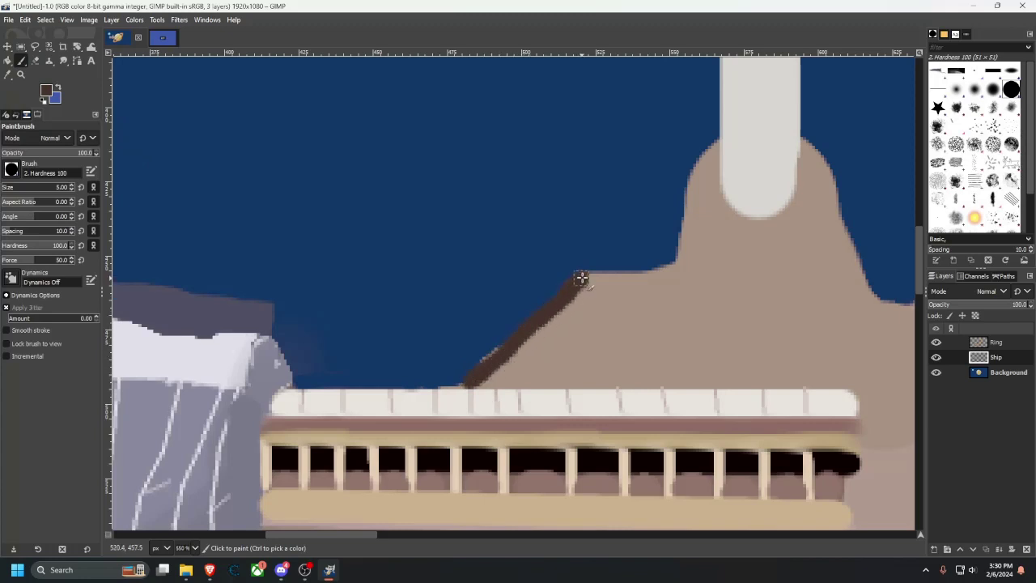
pyautogui.moveTo(513, 333); pyautogui.dragTo(472, 372)
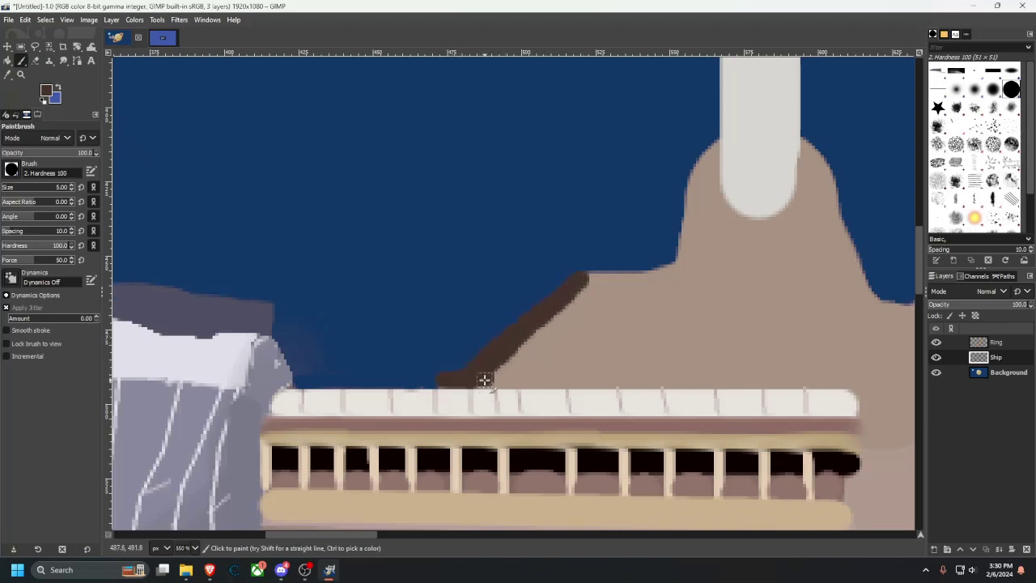
pyautogui.moveTo(484, 380)
pyautogui.mouseDown()
pyautogui.moveTo(527, 355)
pyautogui.moveTo(590, 278)
pyautogui.moveTo(526, 341)
pyautogui.moveTo(464, 382)
pyautogui.mouseUp()
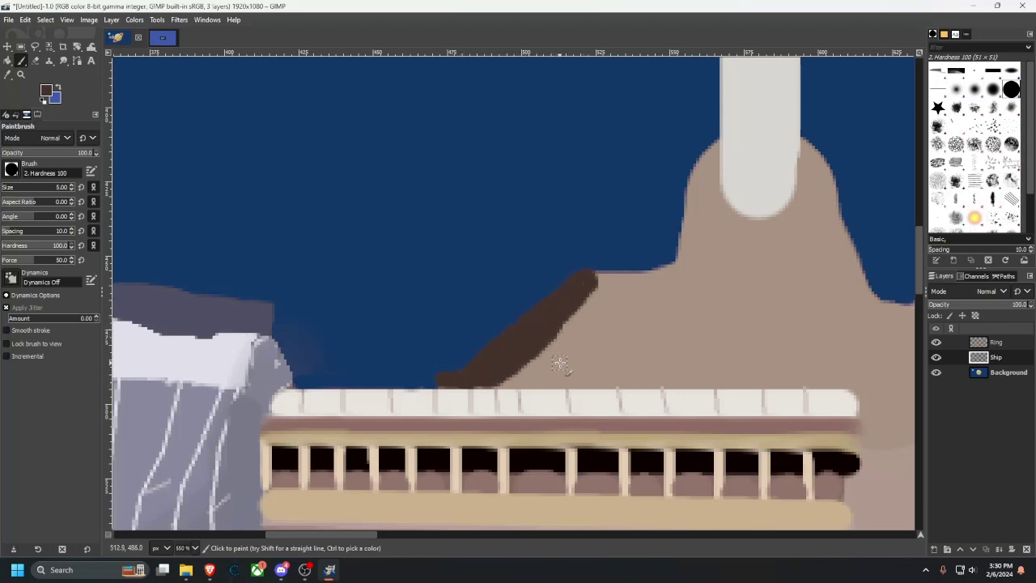
# Sample the light beige of the superstructure's vertical pillars in the reference image as the foreground color.
pyautogui.click(137, 36)
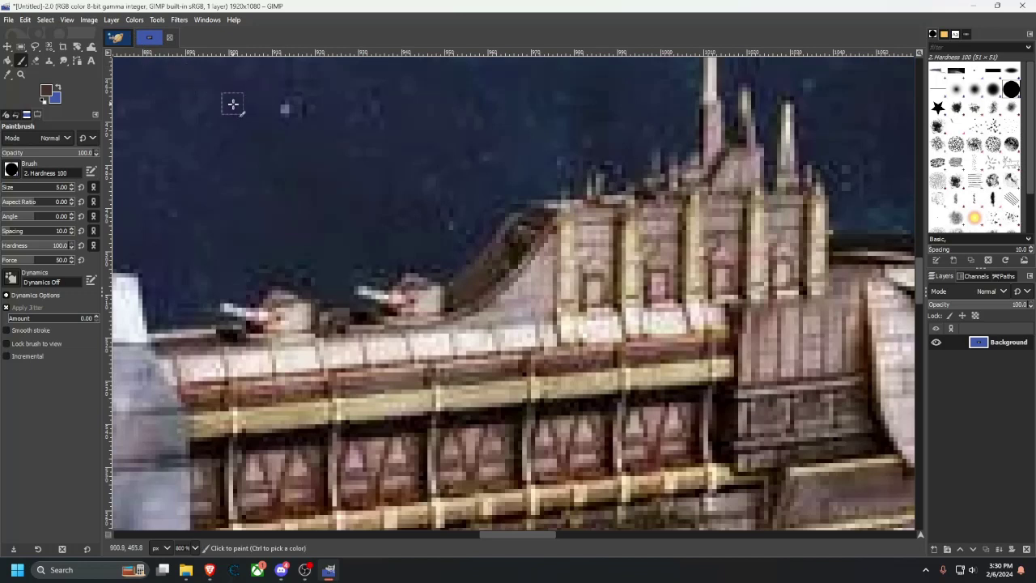
pyautogui.click(8, 74)
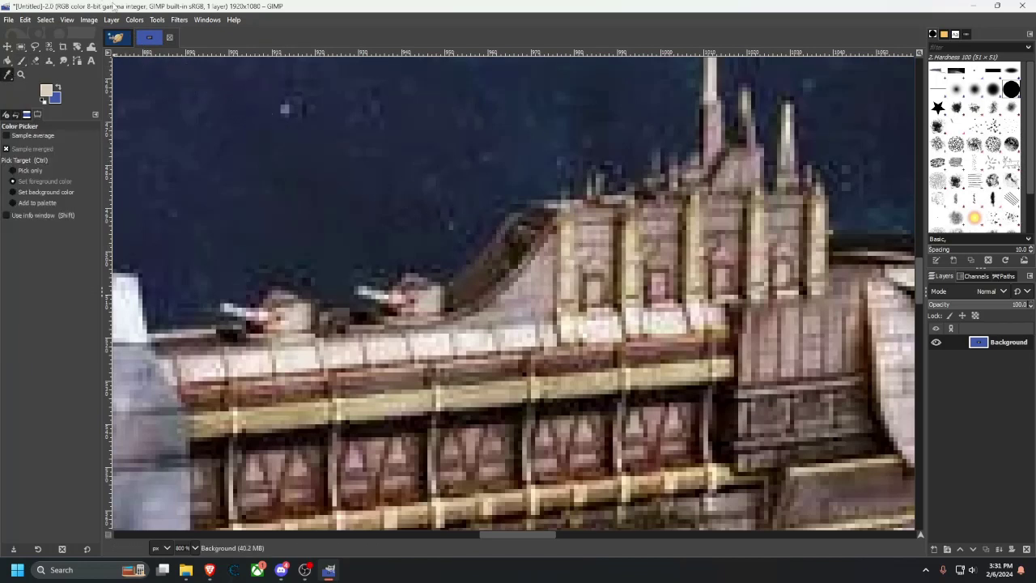
pyautogui.click(120, 38)
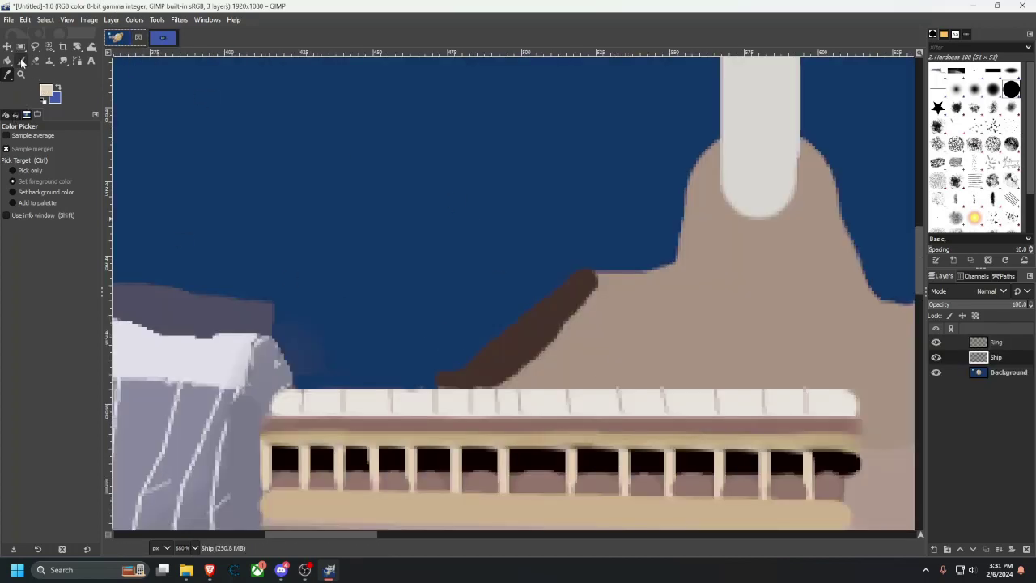
# Paint four light beige pillars rising from the white rail across the superstructure using the 2. Block 01 brush at size 6.
pyautogui.click(22, 61)
pyautogui.click(12, 174)
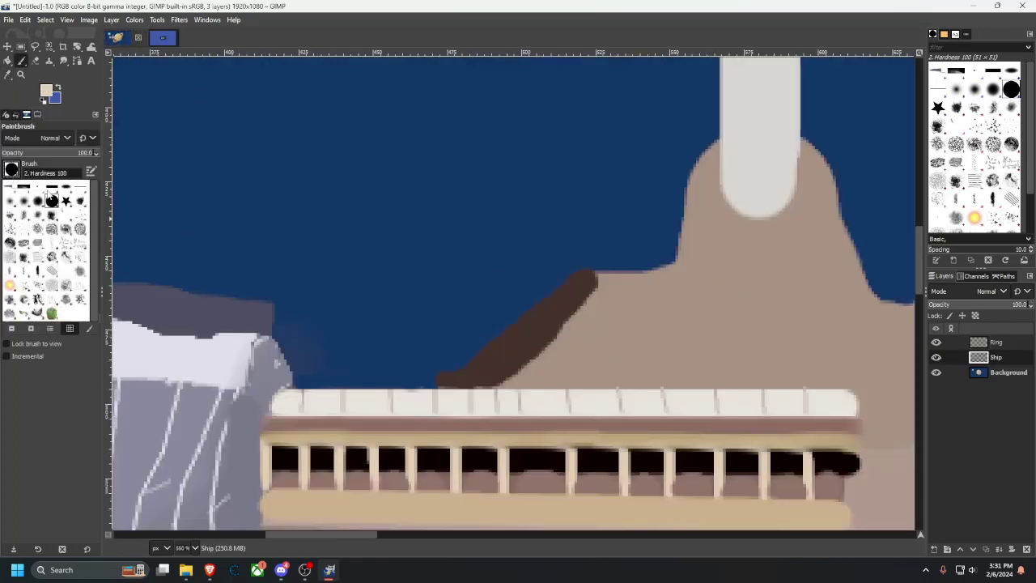
pyautogui.click(50, 189)
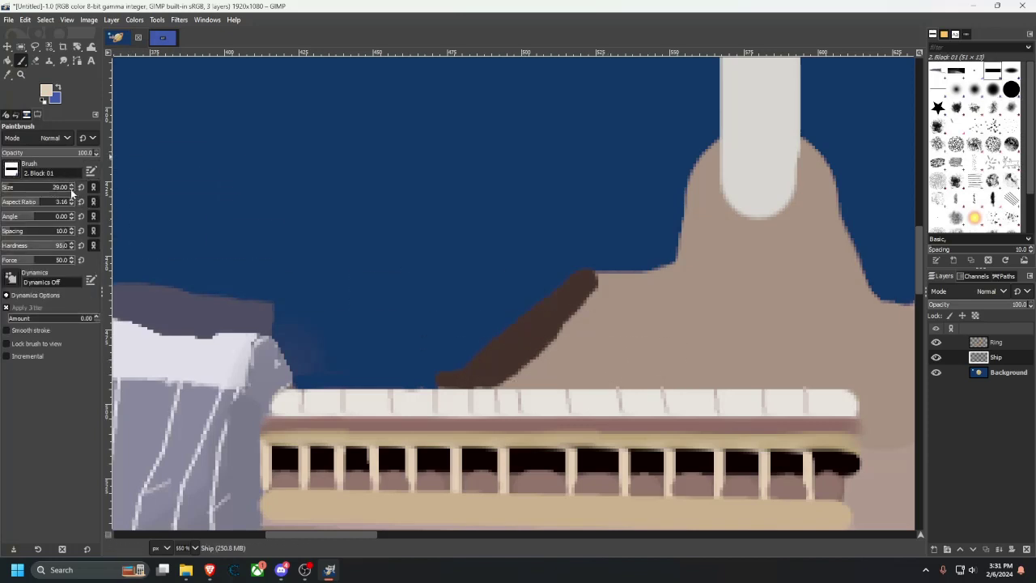
pyautogui.write('6')
pyautogui.press('Return')
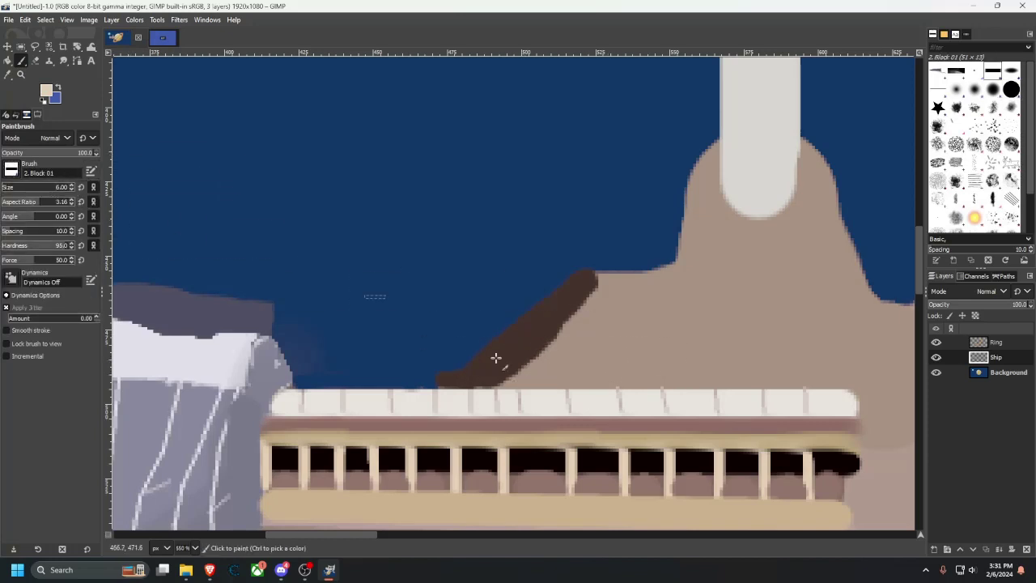
pyautogui.click(617, 387)
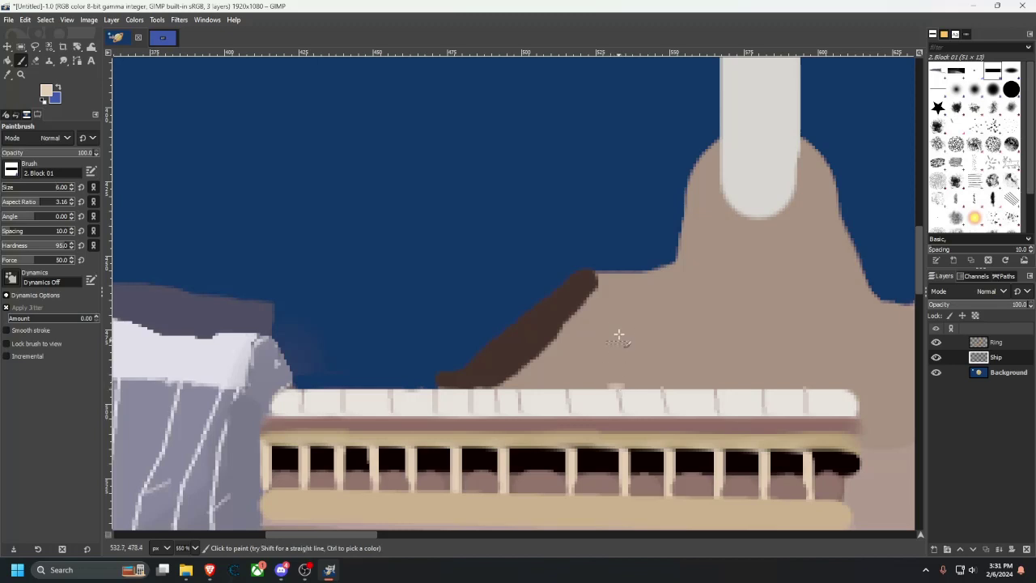
pyautogui.keyDown('shift'); pyautogui.click(617, 272); pyautogui.keyUp('shift')
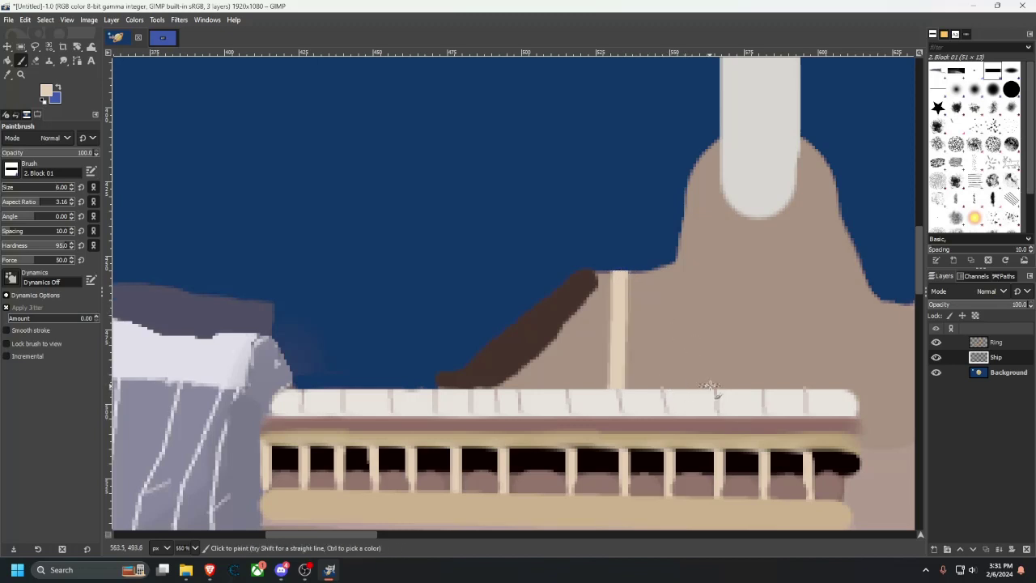
pyautogui.keyDown('shift'); pyautogui.click(696, 261); pyautogui.keyUp('shift')
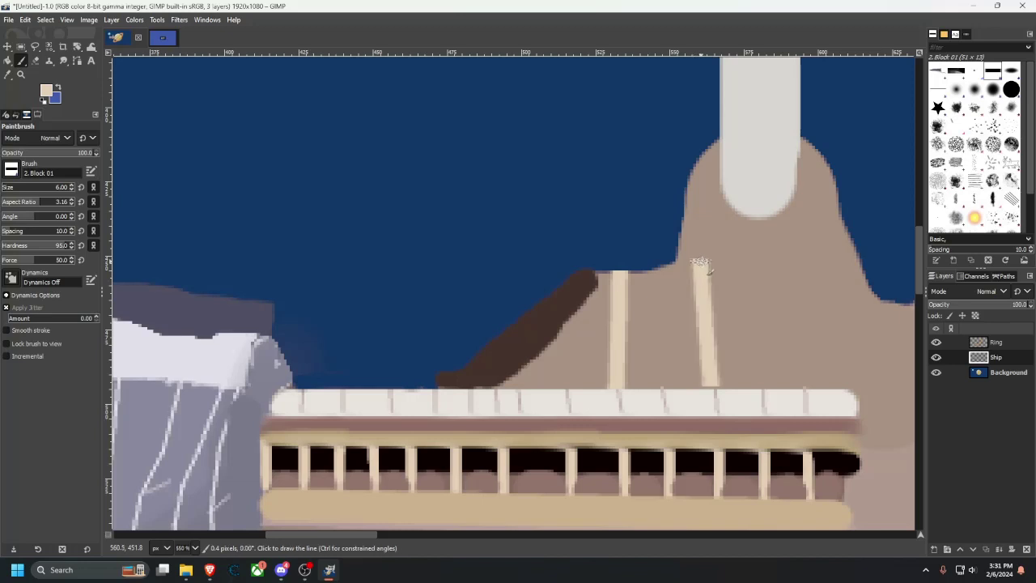
pyautogui.click(808, 385)
pyautogui.keyDown('shift'); pyautogui.click(799, 265); pyautogui.keyUp('shift')
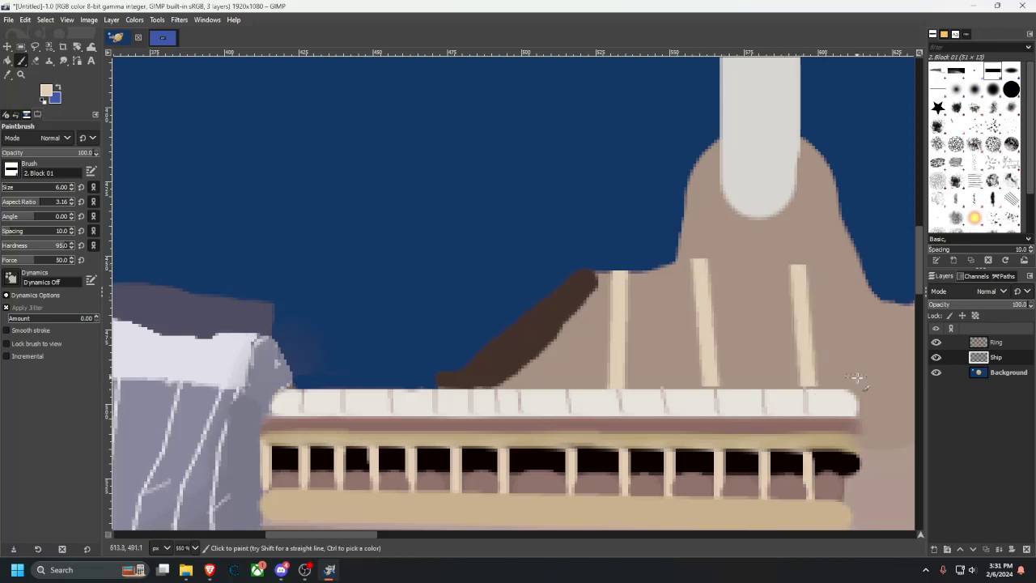
pyautogui.keyDown('shift'); pyautogui.click(859, 270); pyautogui.keyUp('shift')
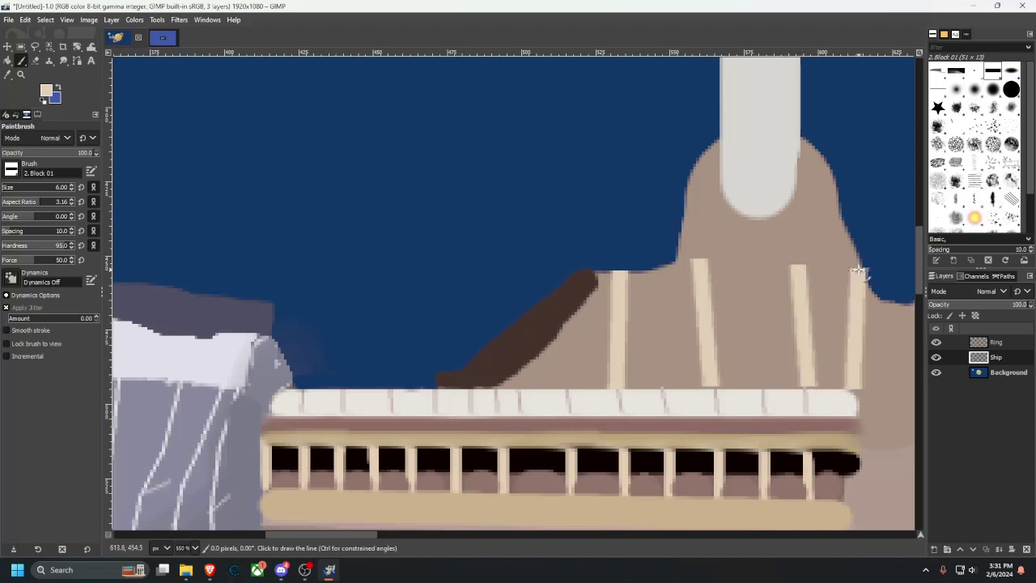
pyautogui.press('1')
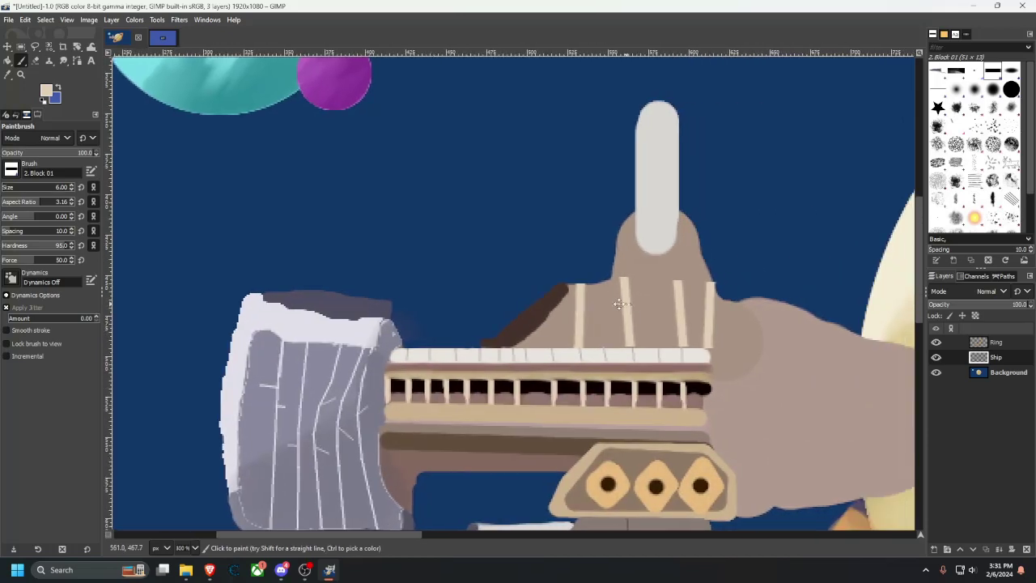
# Sample the near-black brown of the roofline above the pillars in the reference image as the foreground color.
pyautogui.click(162, 38)
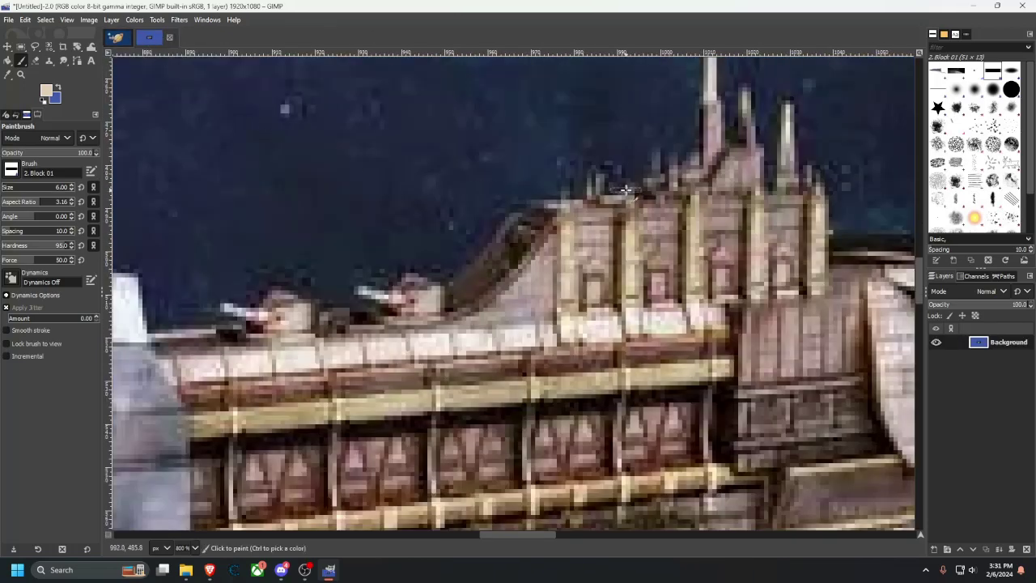
pyautogui.moveTo(626, 189); pyautogui.dragTo(506, 263)
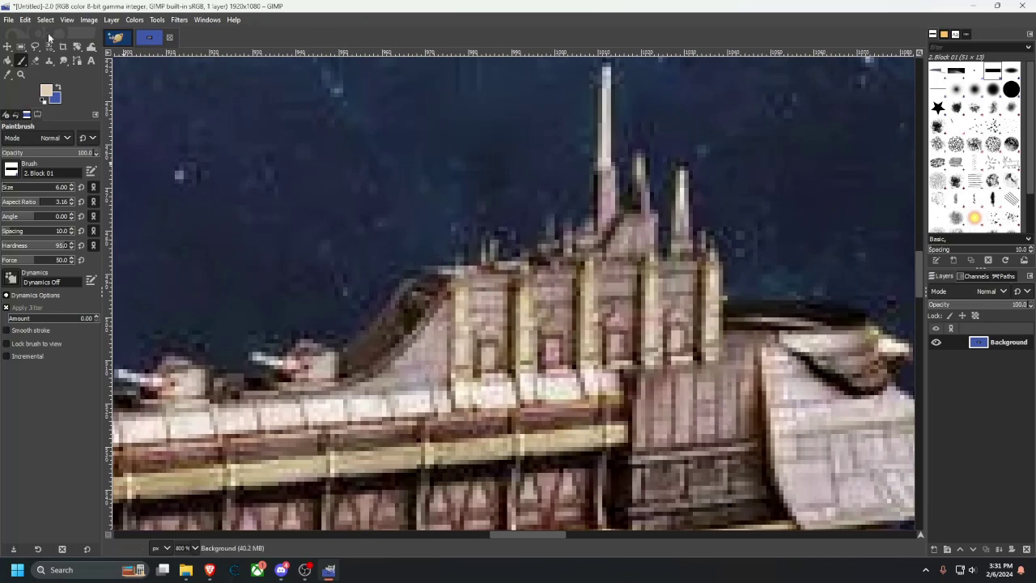
pyautogui.click(7, 74)
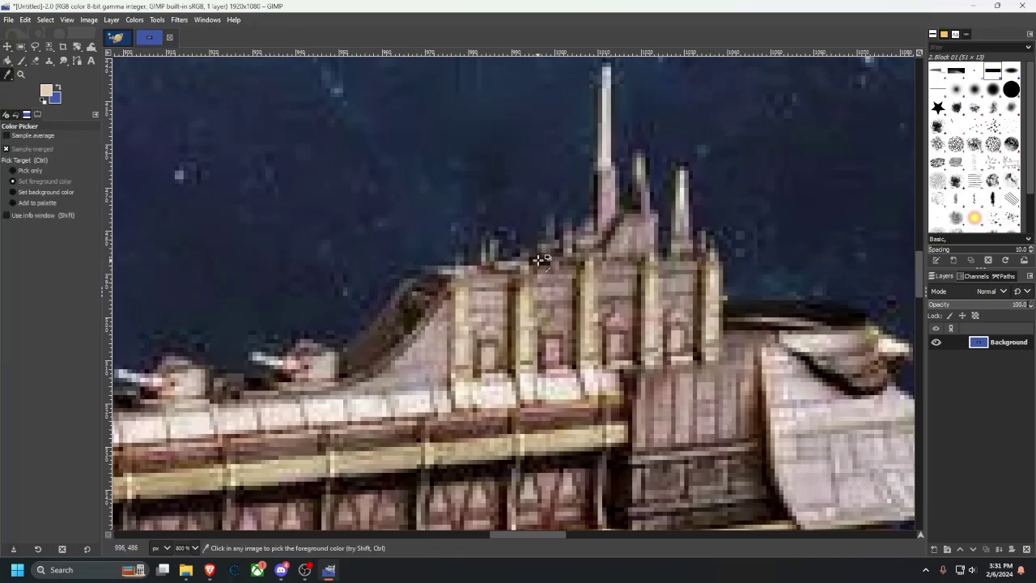
pyautogui.click(117, 38)
# Paint a straight near-black roofline across the pillar tops, from the brown band's upper end to just past the last pillar.
pyautogui.scroll(7, 548, 283)
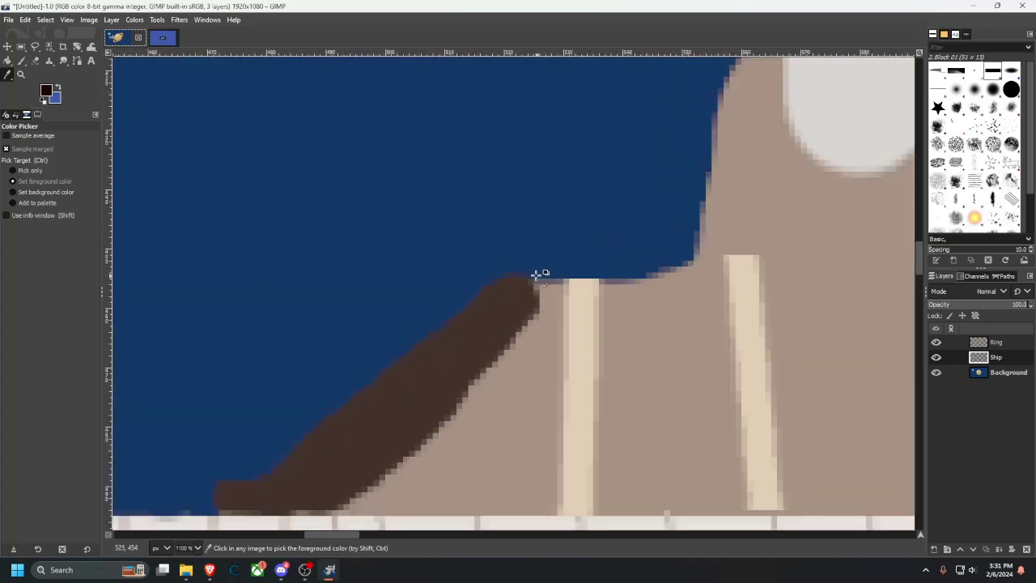
pyautogui.press('p')
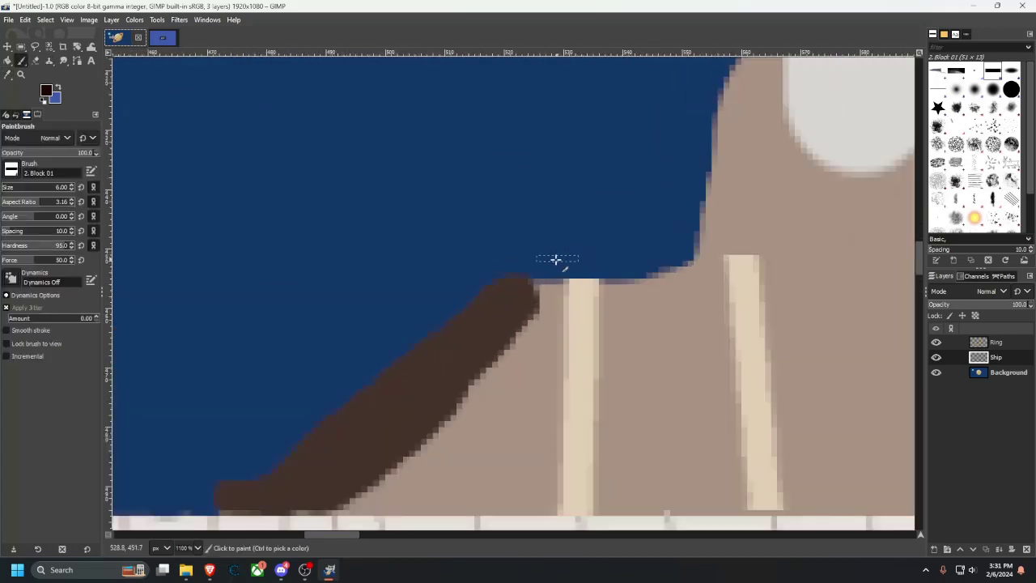
pyautogui.click(530, 281)
pyautogui.hscroll(5, 796, 291)
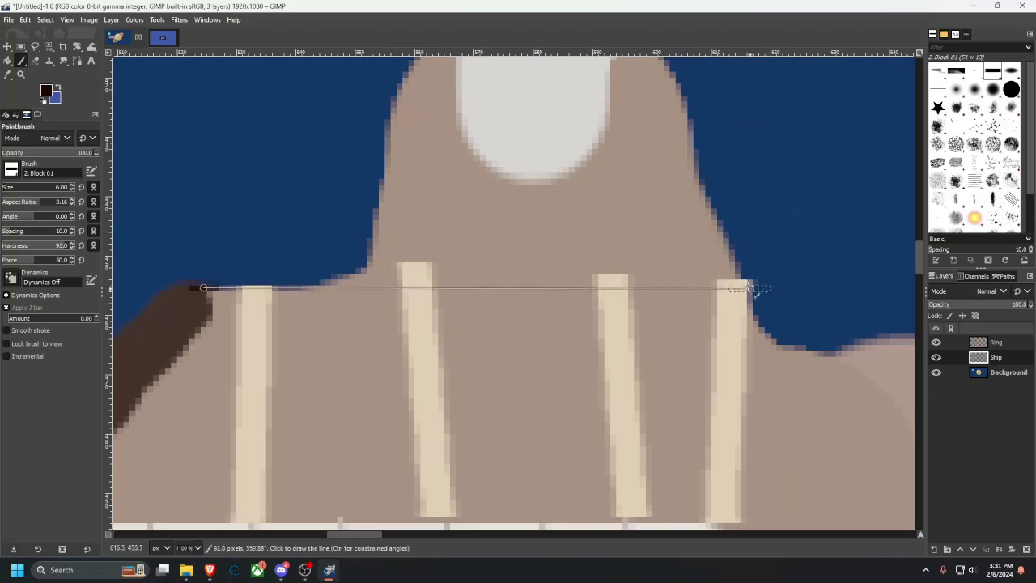
pyautogui.keyDown('shift'); pyautogui.click(752, 285); pyautogui.keyUp('shift')
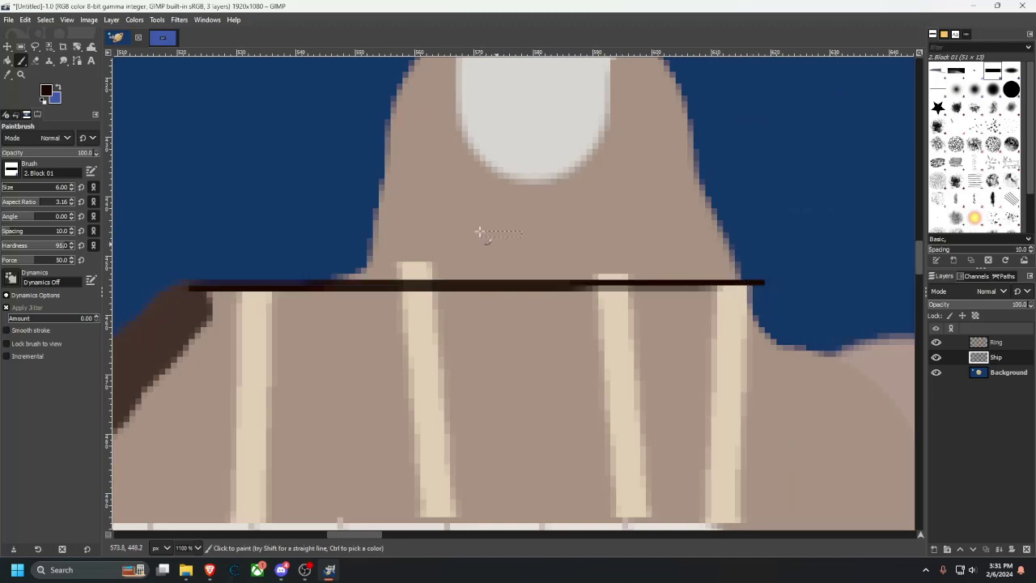
pyautogui.scroll(-2, 479, 232)
pyautogui.hscroll(3, 440, 203)
pyautogui.scroll(-4, 439, 226)
pyautogui.scroll(4, 410, 202)
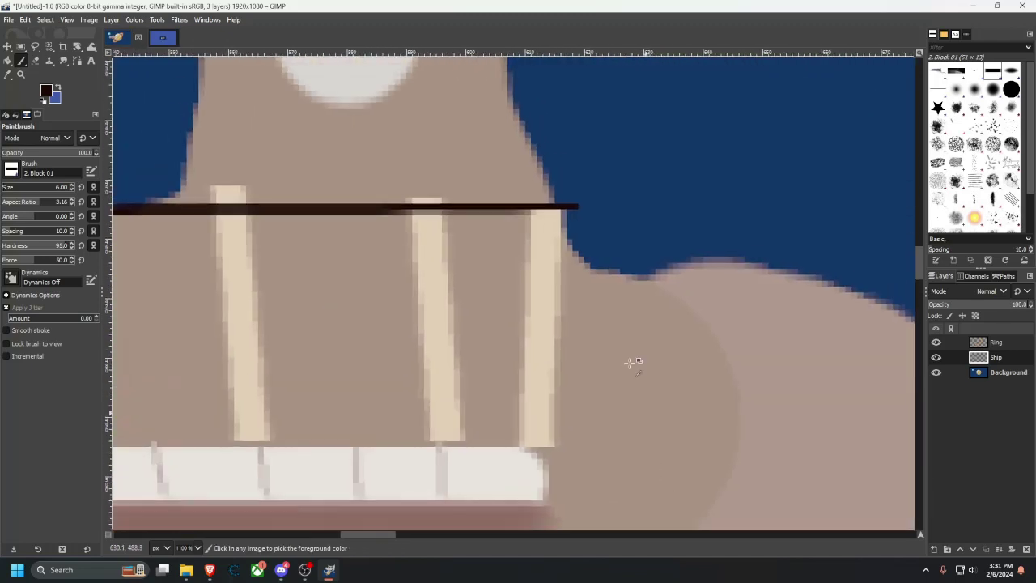
pyautogui.scroll(-4, 450, 219)
pyautogui.scroll(3, 472, 273)
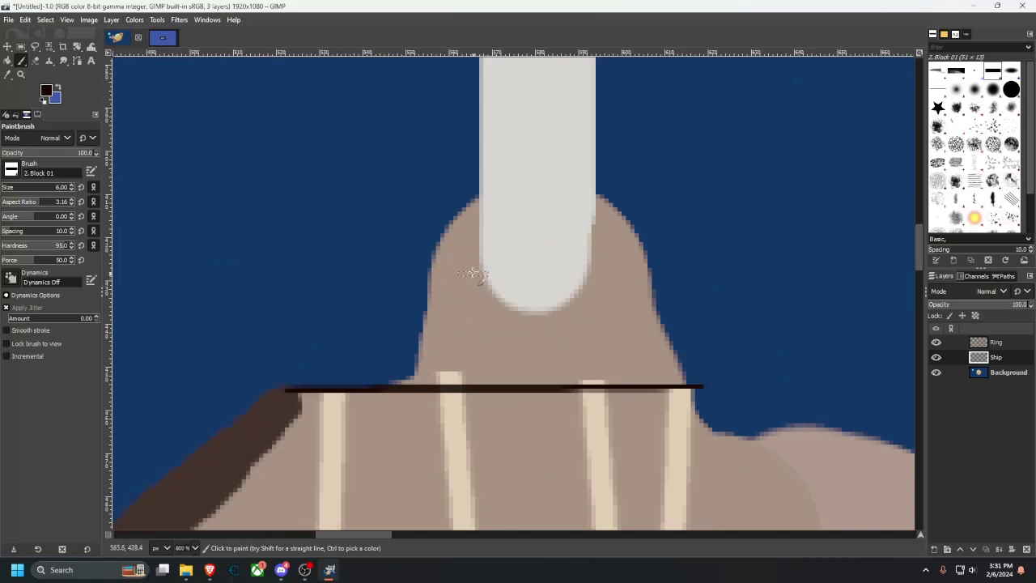
# Erase the old light gray tower and the taupe mound above the roofline, enlarging the 2. Block 01 eraser to size 230.
pyautogui.scroll(-2, 472, 273)
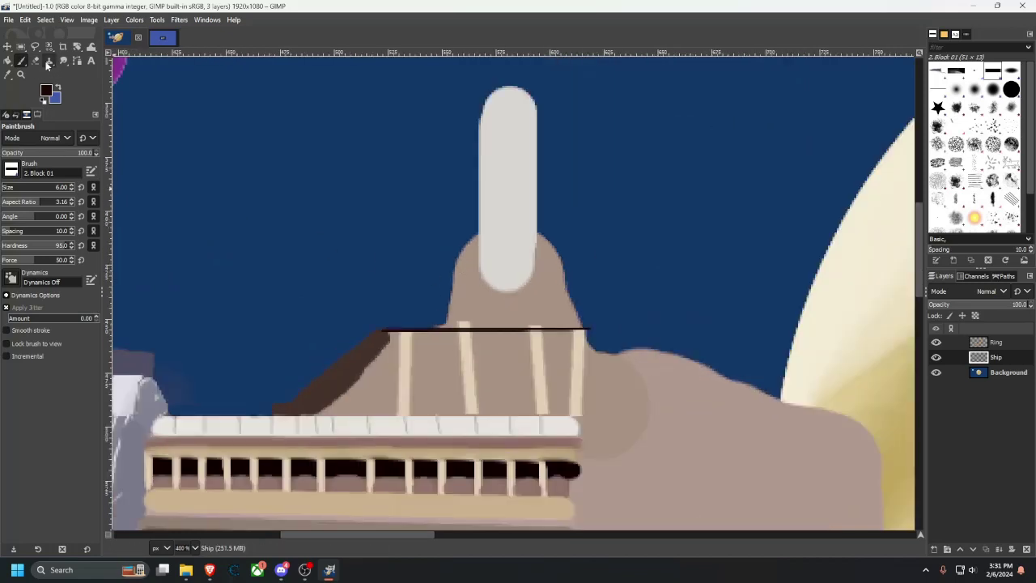
pyautogui.click(35, 61)
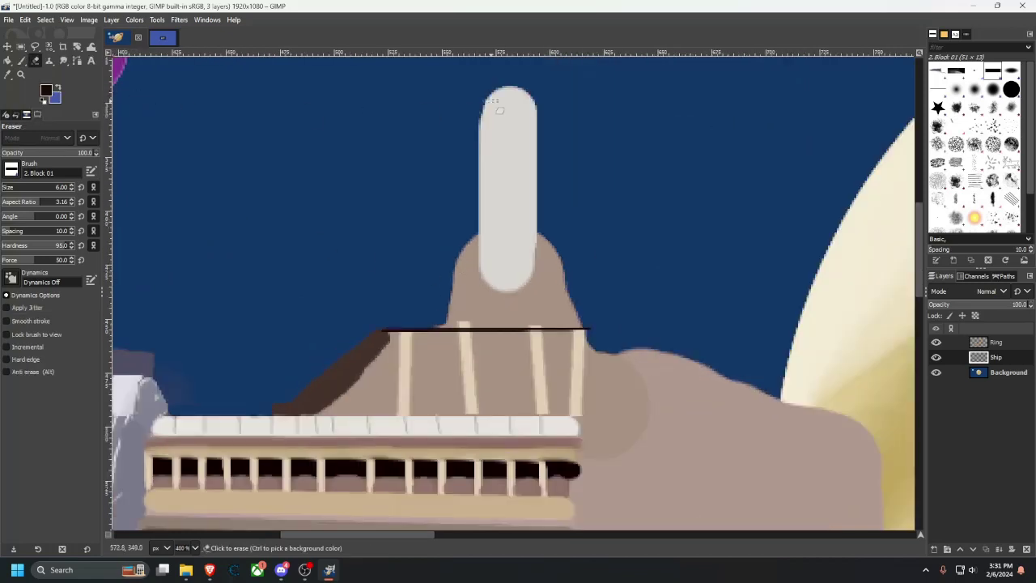
pyautogui.moveTo(493, 100)
pyautogui.mouseDown()
pyautogui.moveTo(495, 139)
pyautogui.moveTo(487, 118)
pyautogui.moveTo(479, 203)
pyautogui.mouseUp()
pyautogui.moveTo(497, 109)
pyautogui.mouseDown()
pyautogui.moveTo(476, 213)
pyautogui.moveTo(488, 148)
pyautogui.moveTo(486, 229)
pyautogui.mouseUp()
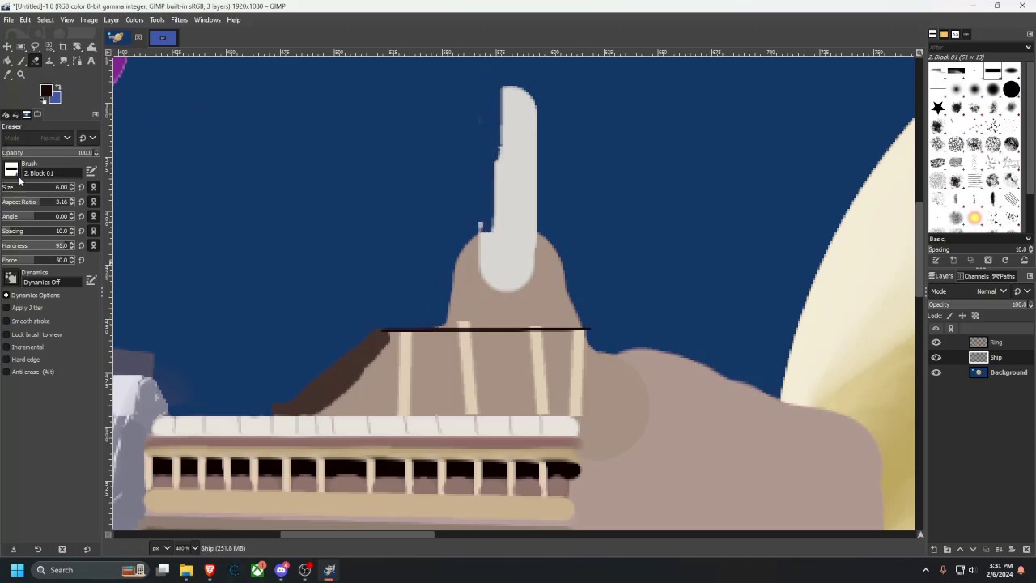
pyautogui.moveTo(508, 140); pyautogui.dragTo(500, 268)
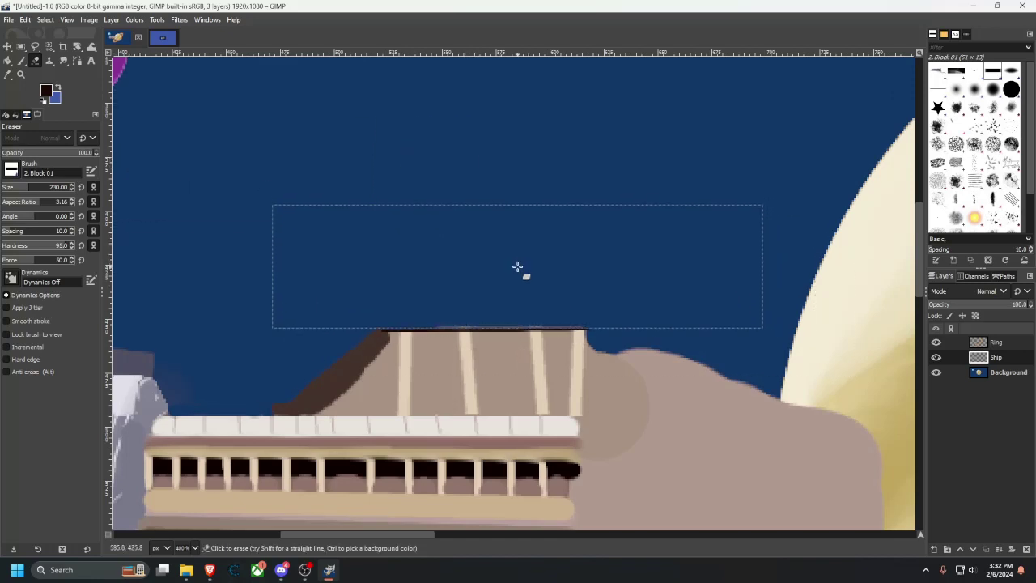
pyautogui.scroll(-1, 524, 245)
pyautogui.moveTo(417, 254); pyautogui.dragTo(525, 235)
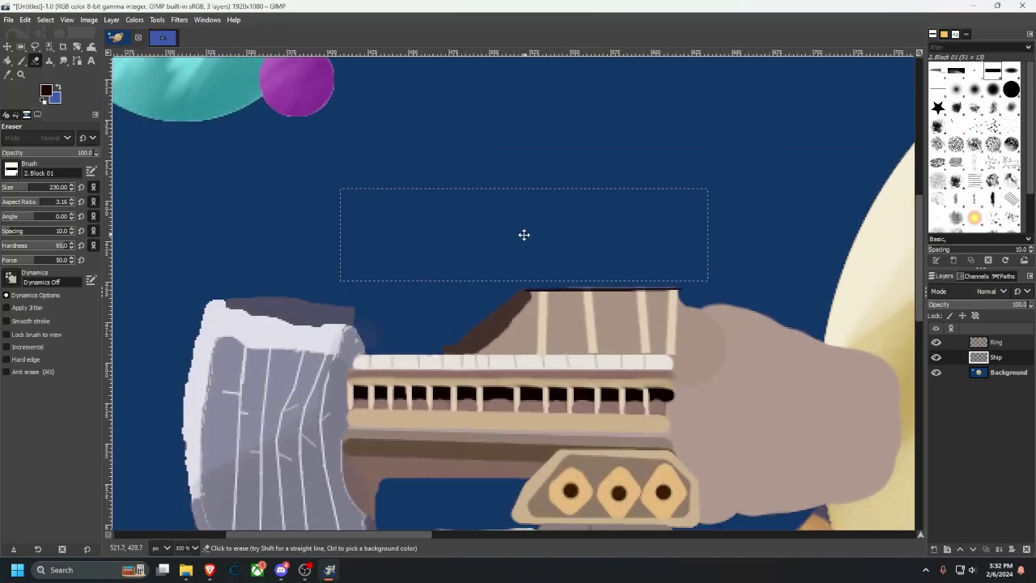
pyautogui.scroll(1, 521, 275)
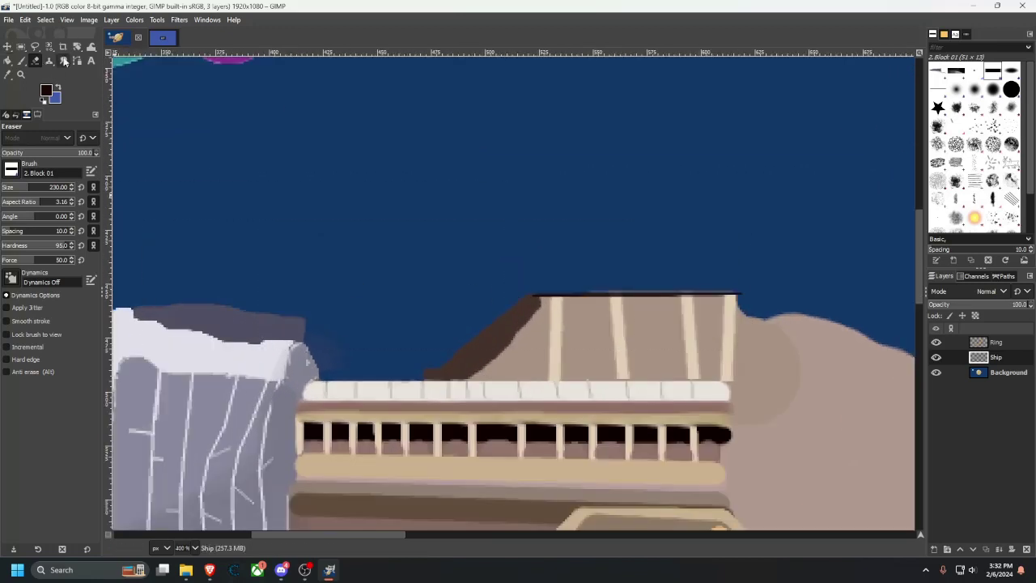
# Smudge the dark brown buttress band down its slope into the taupe wall using the 2. Hardness 100 brush at size 10.
pyautogui.click(64, 62)
pyautogui.click(20, 173)
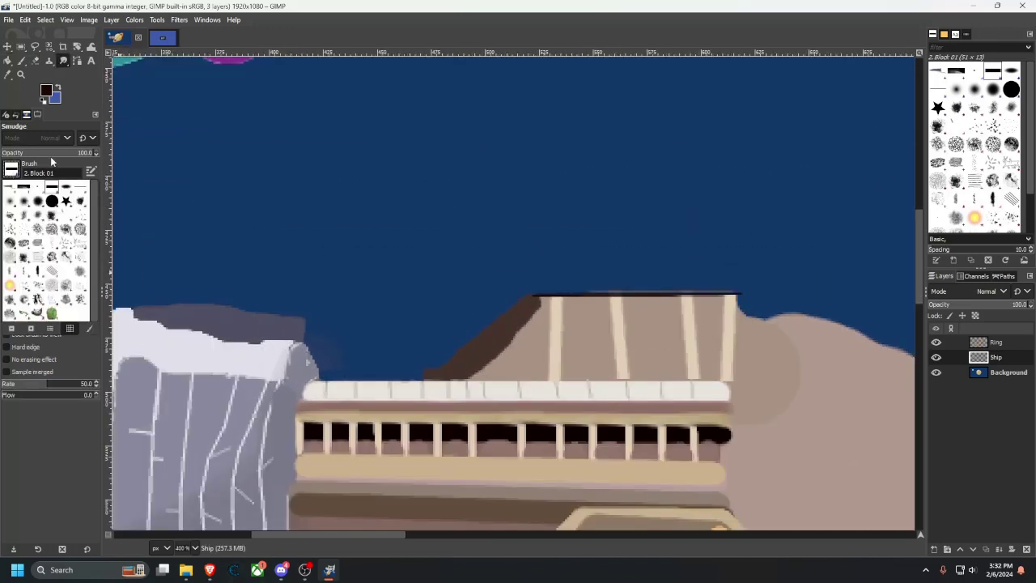
pyautogui.click(52, 201)
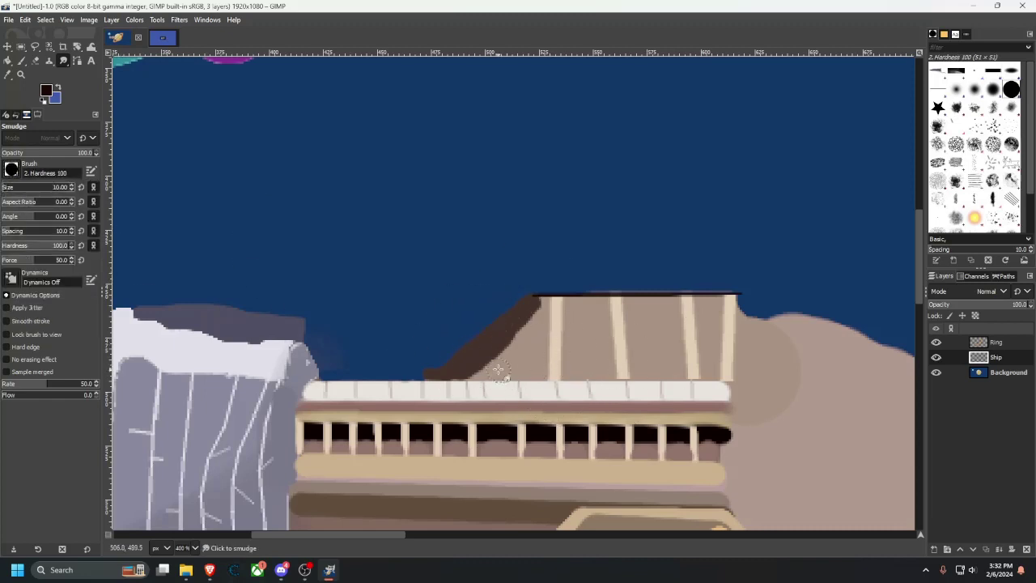
pyautogui.moveTo(424, 372); pyautogui.dragTo(474, 351)
pyautogui.hotkey('ctrl', 'z')
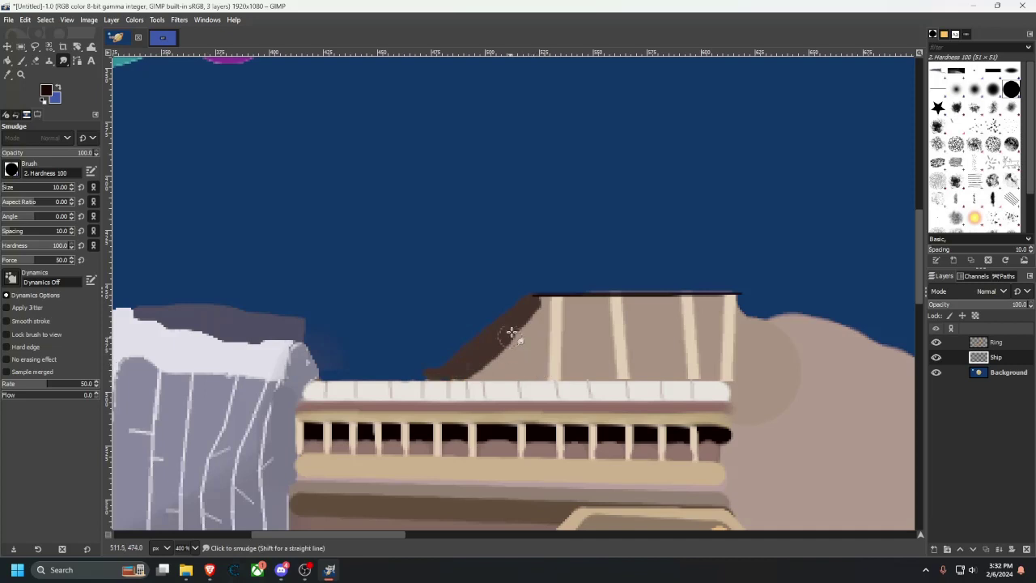
pyautogui.moveTo(536, 307)
pyautogui.mouseDown()
pyautogui.moveTo(462, 367)
pyautogui.moveTo(485, 365)
pyautogui.moveTo(532, 309)
pyautogui.moveTo(476, 367)
pyautogui.moveTo(543, 306)
pyautogui.moveTo(458, 366)
pyautogui.moveTo(472, 359)
pyautogui.moveTo(520, 320)
pyautogui.moveTo(438, 369)
pyautogui.mouseUp()
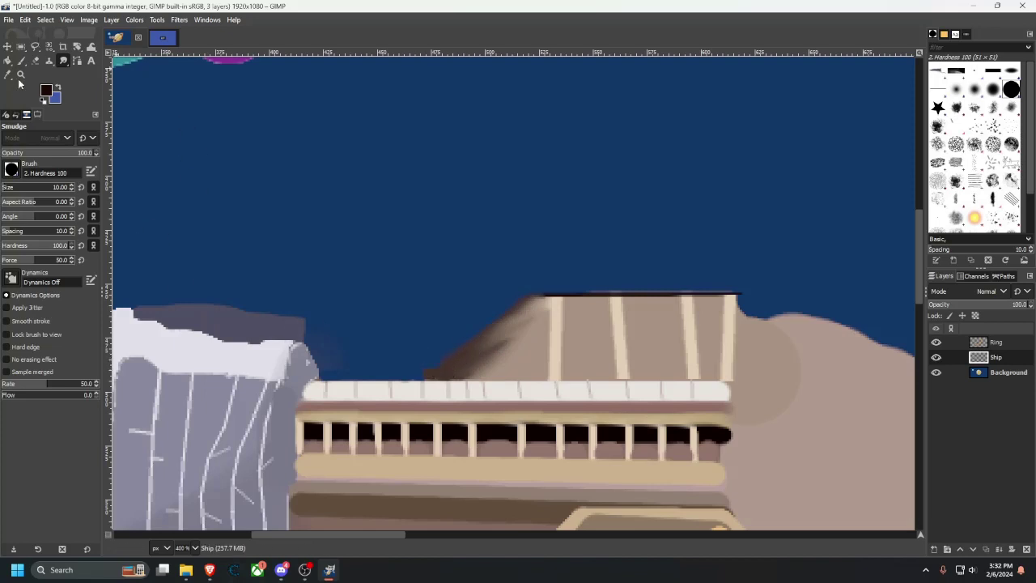
# Erase the outer edge of the smudged buttress into a clean slope, from the white rail up to the roofline's end.
pyautogui.click(37, 63)
pyautogui.moveTo(439, 331)
pyautogui.mouseDown()
pyautogui.moveTo(419, 364)
pyautogui.moveTo(433, 366)
pyautogui.moveTo(521, 288)
pyautogui.moveTo(418, 365)
pyautogui.moveTo(464, 349)
pyautogui.moveTo(527, 294)
pyautogui.mouseUp()
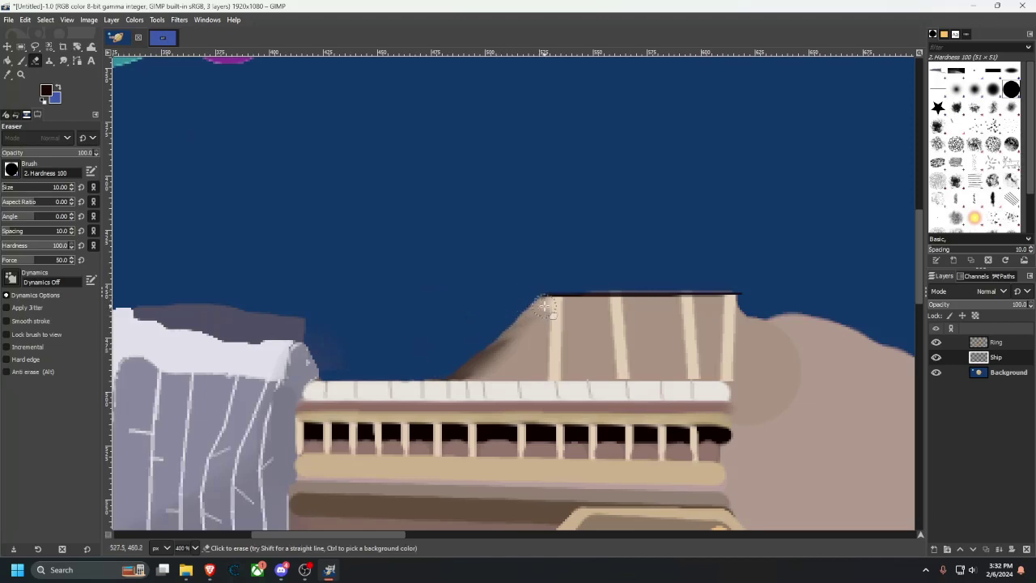
pyautogui.scroll(-3, 557, 314)
pyautogui.scroll(4, 557, 314)
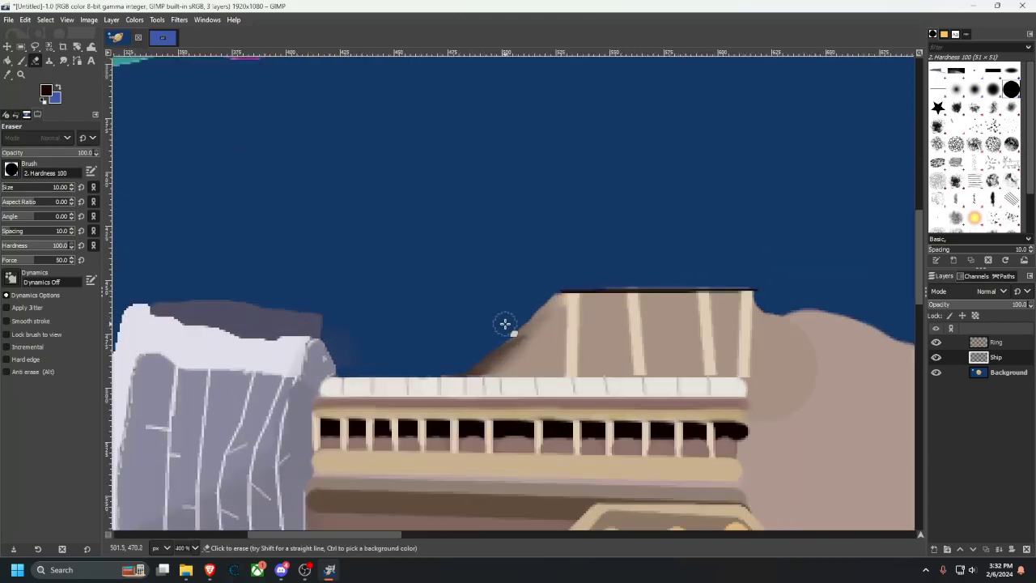
pyautogui.scroll(1, 518, 314)
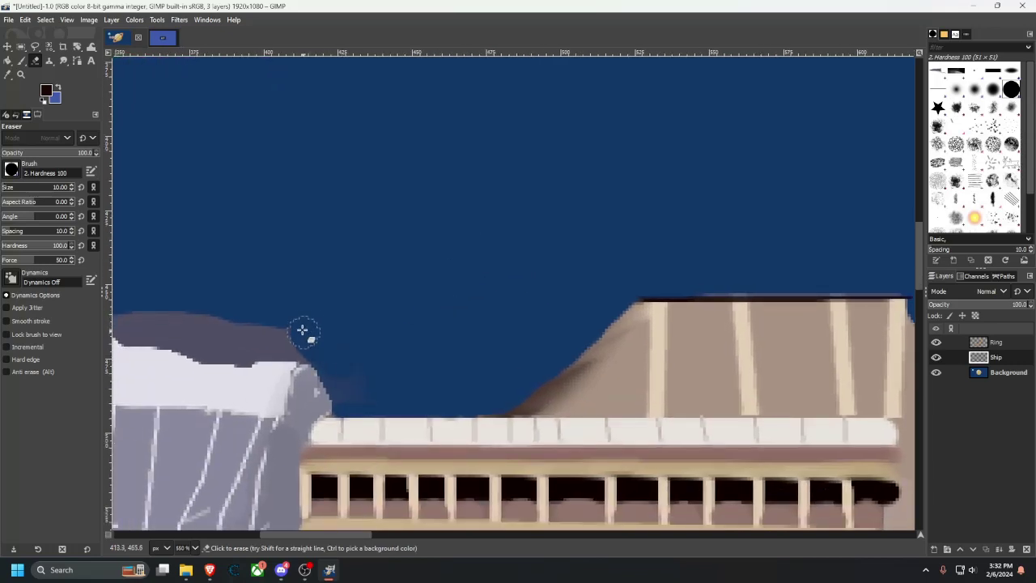
pyautogui.scroll(-2, 457, 303)
pyautogui.scroll(-2, 457, 303)
pyautogui.scroll(1, 514, 296)
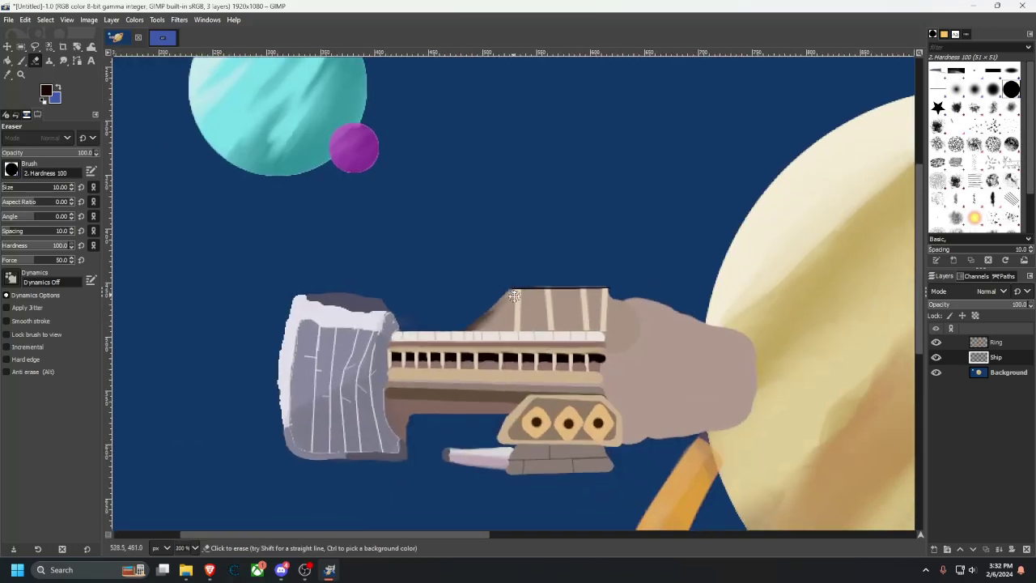
pyautogui.scroll(-3, 522, 299)
pyautogui.scroll(3, 541, 279)
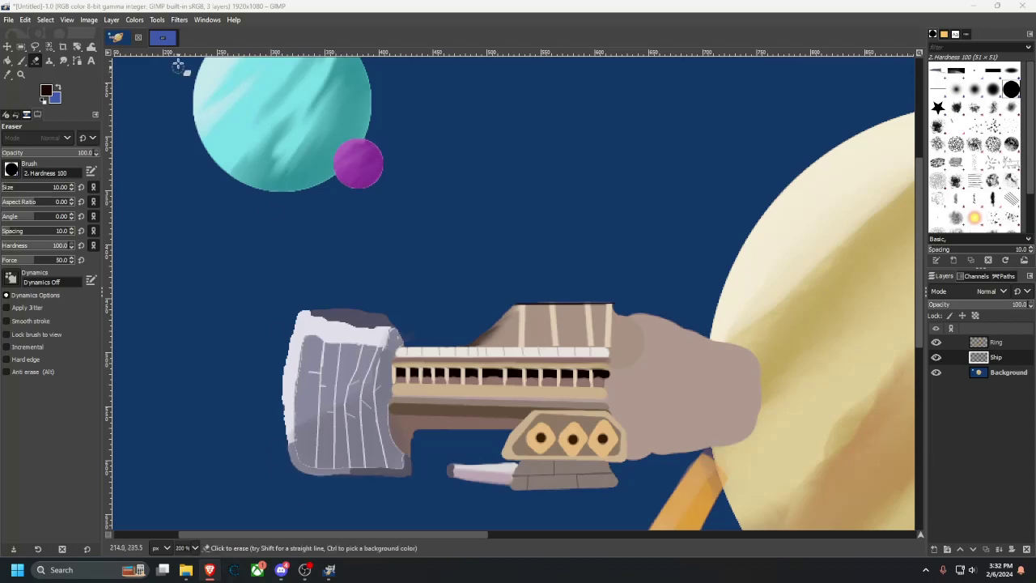
# Sample the pinkish mauve of the tall antenna's lower section in the reference image as the foreground color.
pyautogui.click(168, 39)
pyautogui.scroll(5, 620, 285)
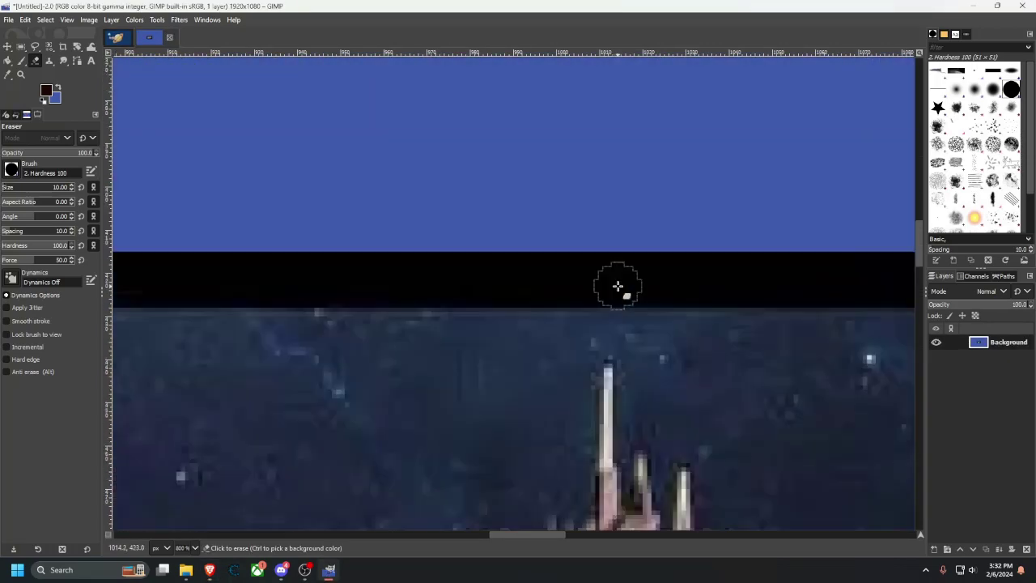
pyautogui.scroll(2, 619, 288)
pyautogui.moveTo(620, 330); pyautogui.dragTo(511, 270)
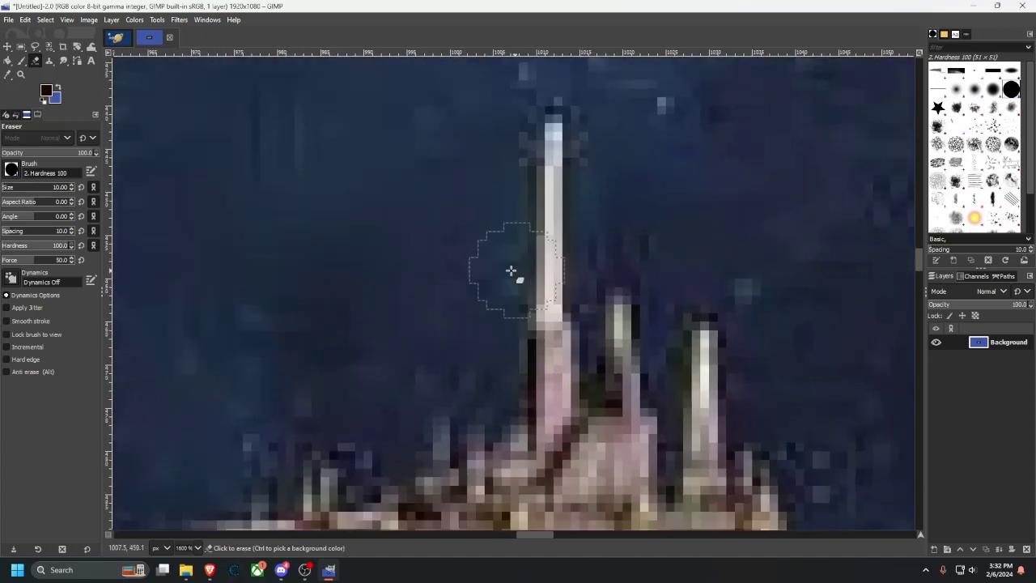
pyautogui.click(8, 75)
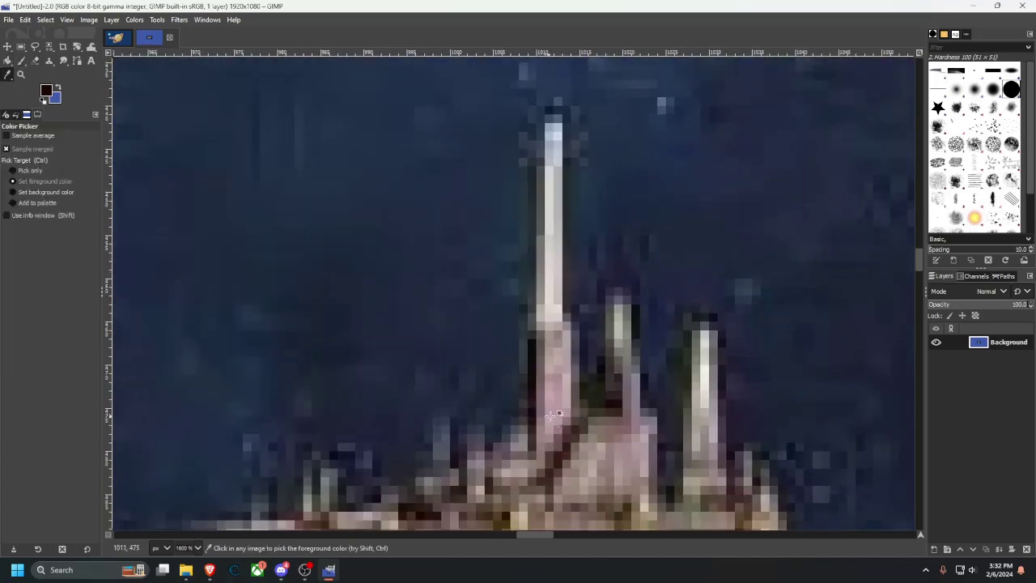
pyautogui.click(117, 37)
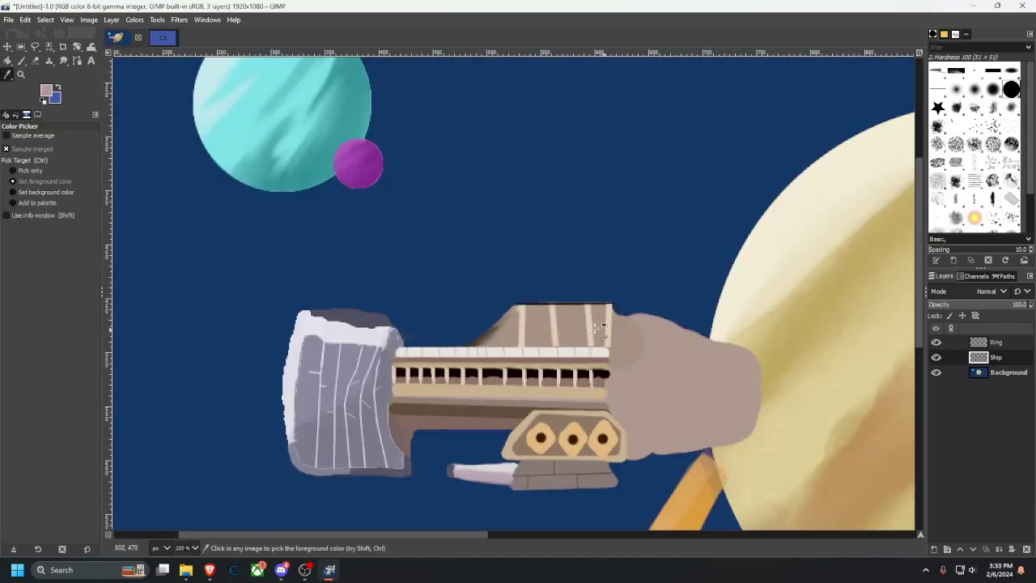
# Paint a short vertical mauve antenna base on the roofline between the second and third pillars with the 2. Hardness 100 brush at size 10.
pyautogui.scroll(1, 562, 335)
pyautogui.press('p')
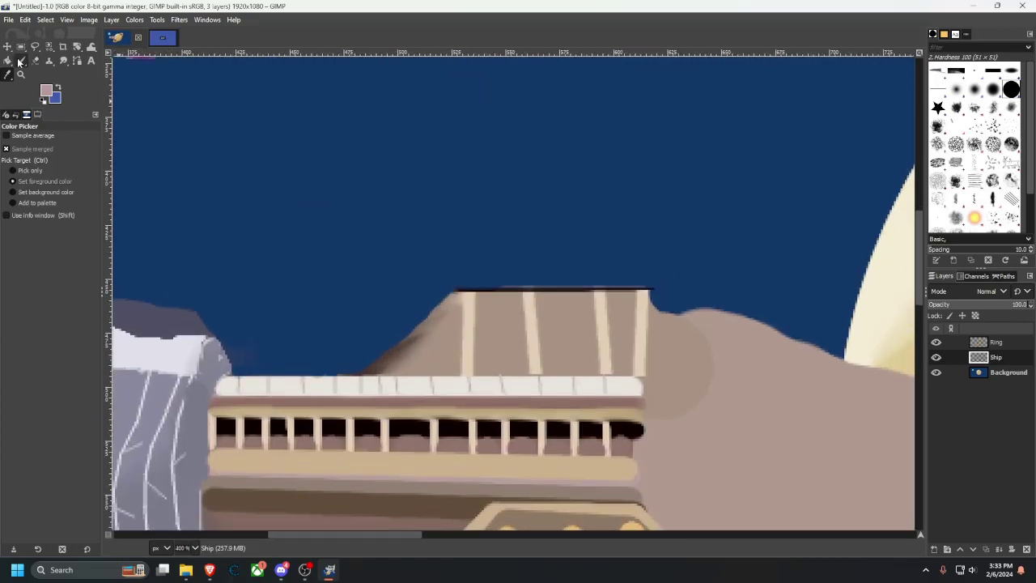
pyautogui.click(576, 281)
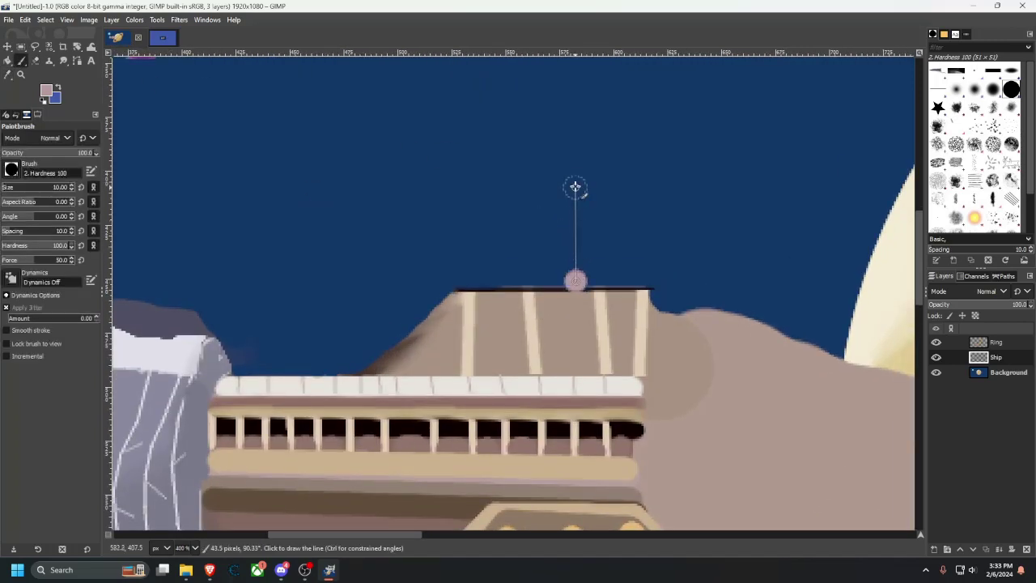
pyautogui.keyDown('shift'); pyautogui.click(578, 176); pyautogui.keyUp('shift')
pyautogui.scroll(3, 650, 257)
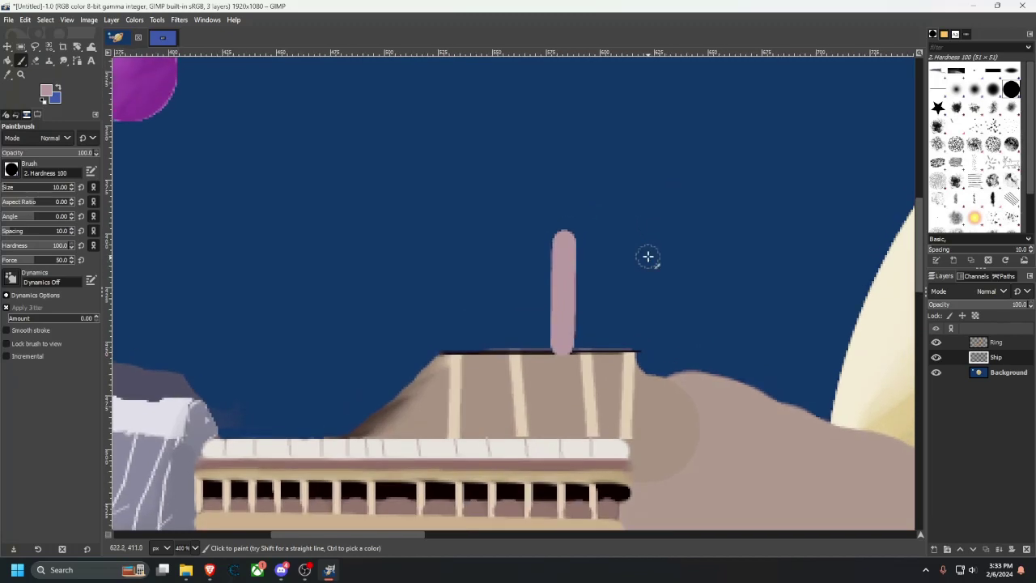
pyautogui.hotkey('ctrl', 'z')
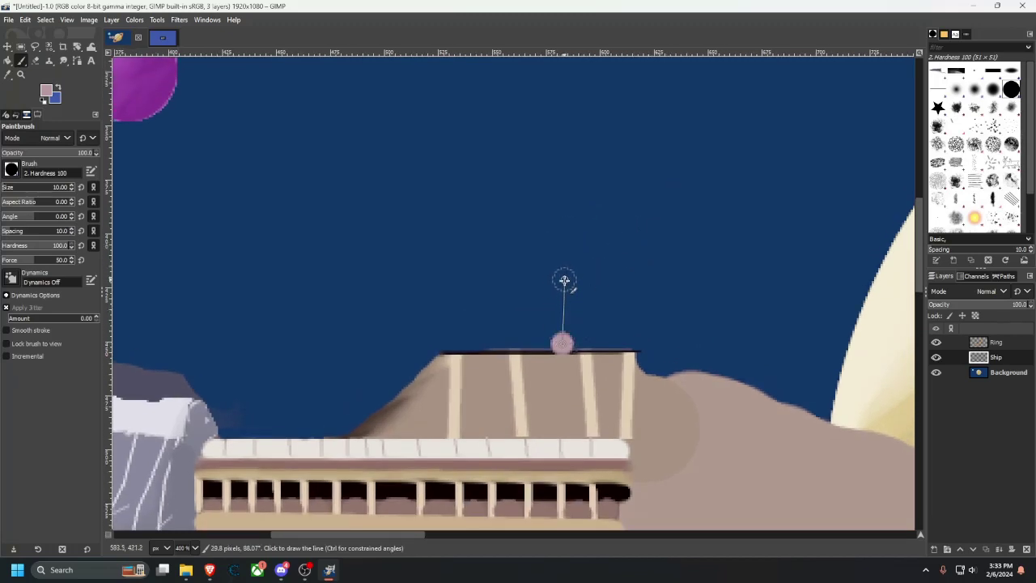
pyautogui.keyDown('shift'); pyautogui.click(562, 285); pyautogui.keyUp('shift')
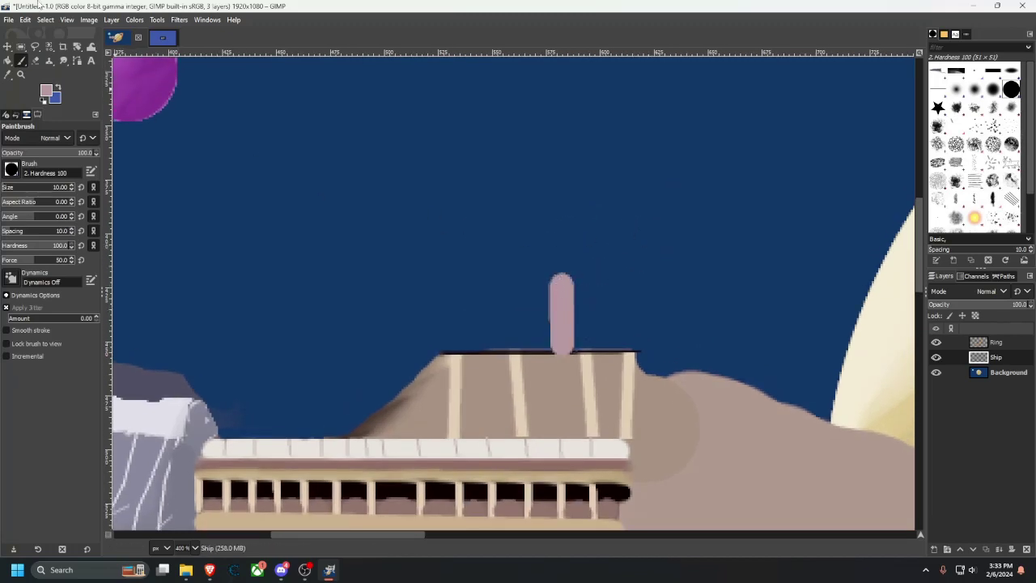
# Sample the light gray of the tall antenna's upper shaft in the reference image as the foreground color.
pyautogui.click(171, 42)
pyautogui.press('o')
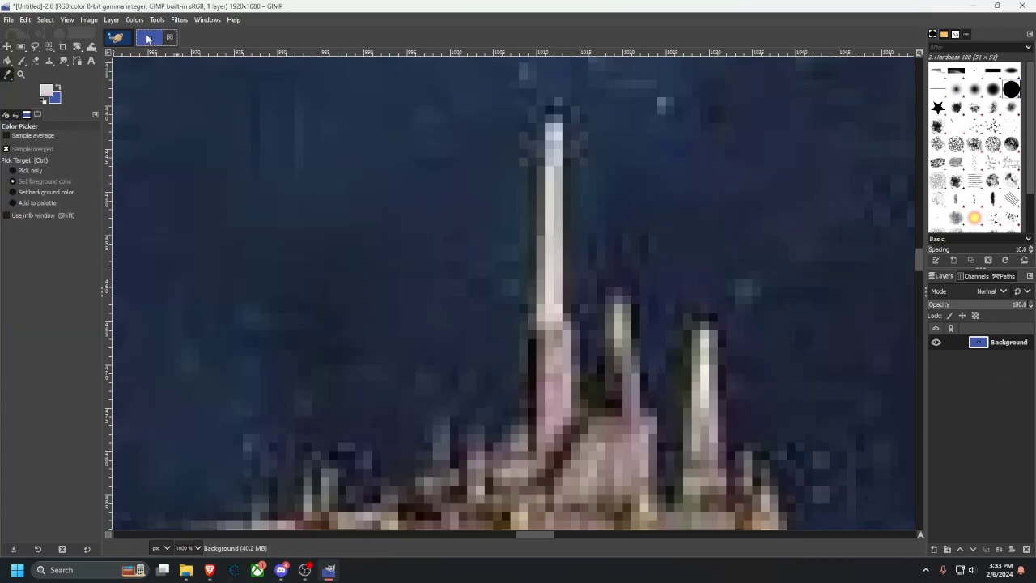
pyautogui.click(115, 39)
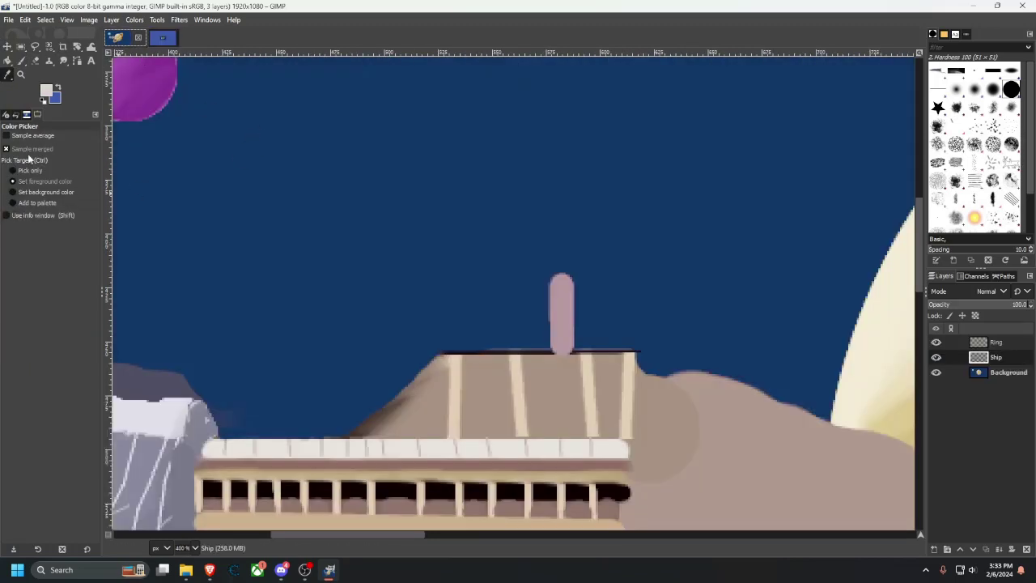
# Paint a tapered light gray antenna shaft about 87 px long above the mauve base, using straight strokes at brush size 4.
pyautogui.click(21, 61)
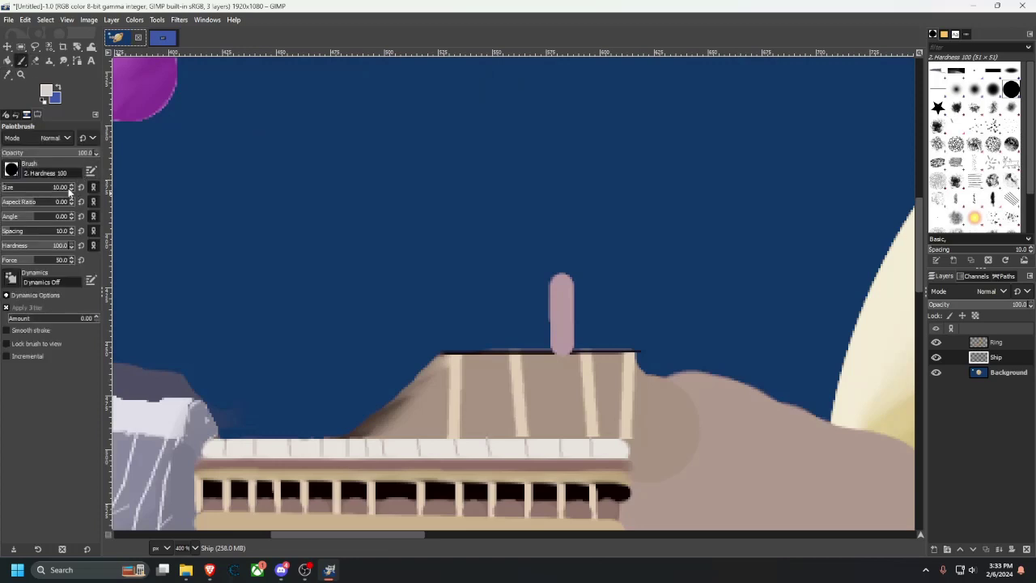
pyautogui.click(72, 190)
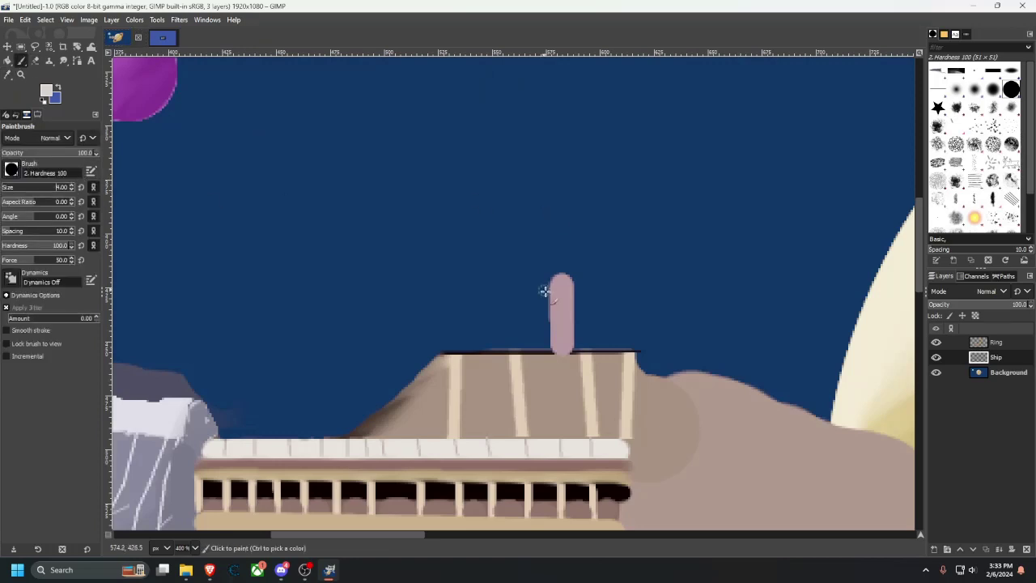
pyautogui.moveTo(559, 273); pyautogui.dragTo(564, 266)
pyautogui.scroll(1, 573, 243)
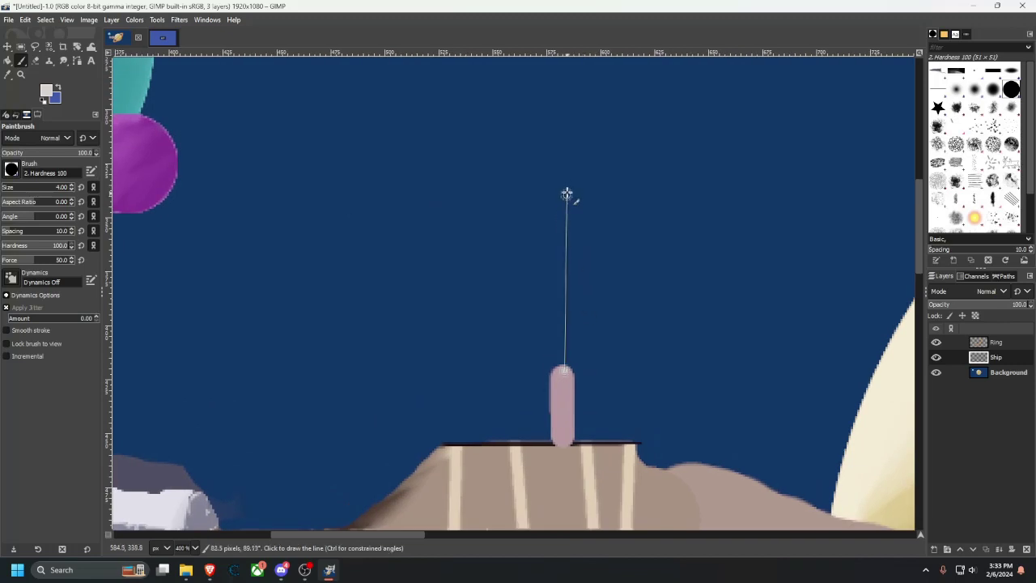
pyautogui.keyDown('shift'); pyautogui.click(564, 185); pyautogui.keyUp('shift')
pyautogui.scroll(-5, 613, 208)
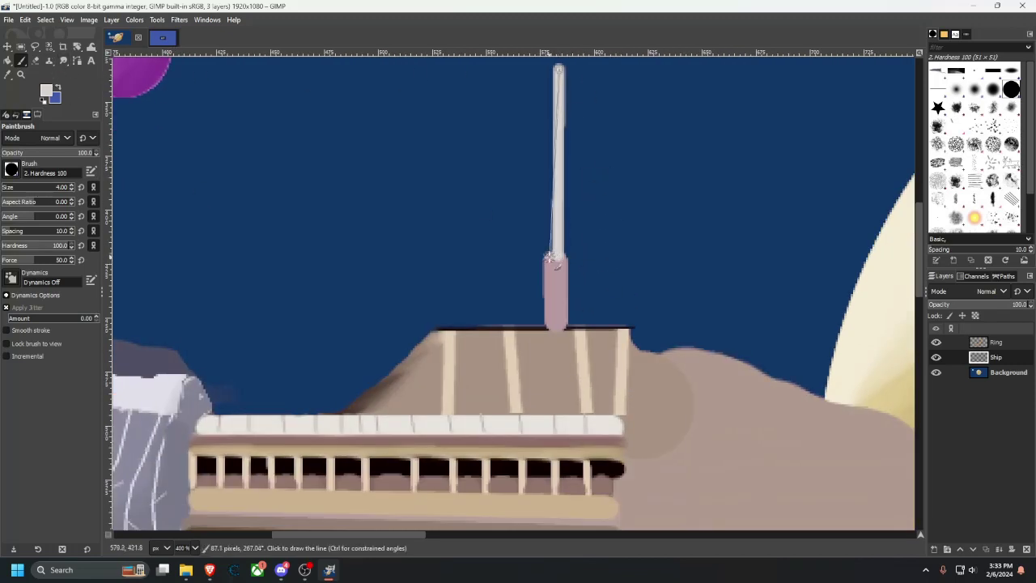
pyautogui.keyDown('shift'); pyautogui.click(549, 257); pyautogui.keyUp('shift')
pyautogui.scroll(1, 596, 283)
pyautogui.hscroll(-1, 597, 282)
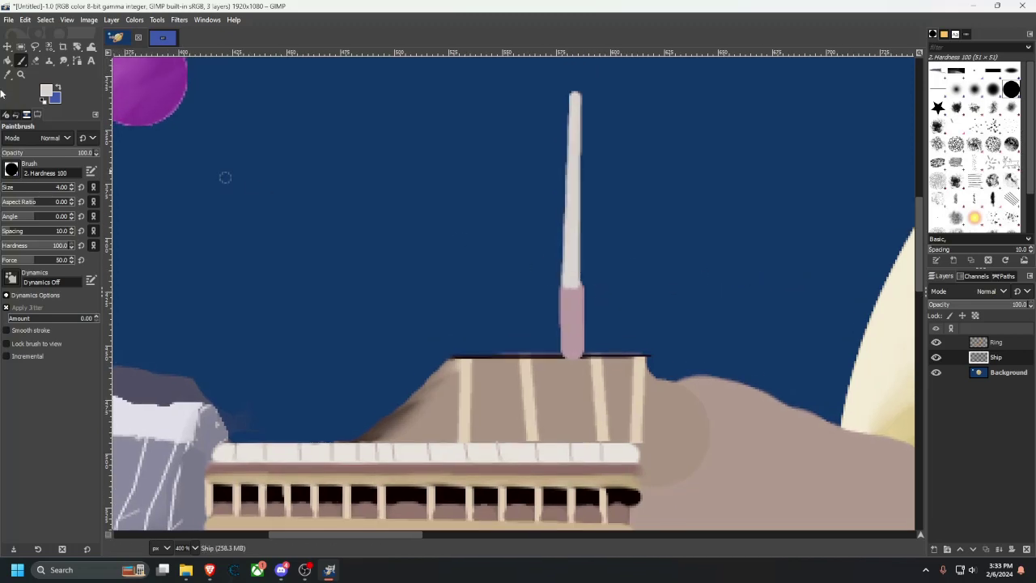
# Smudge the joint between the antenna's mauve base and light gray shaft so the two colors blend vertically.
pyautogui.click(63, 60)
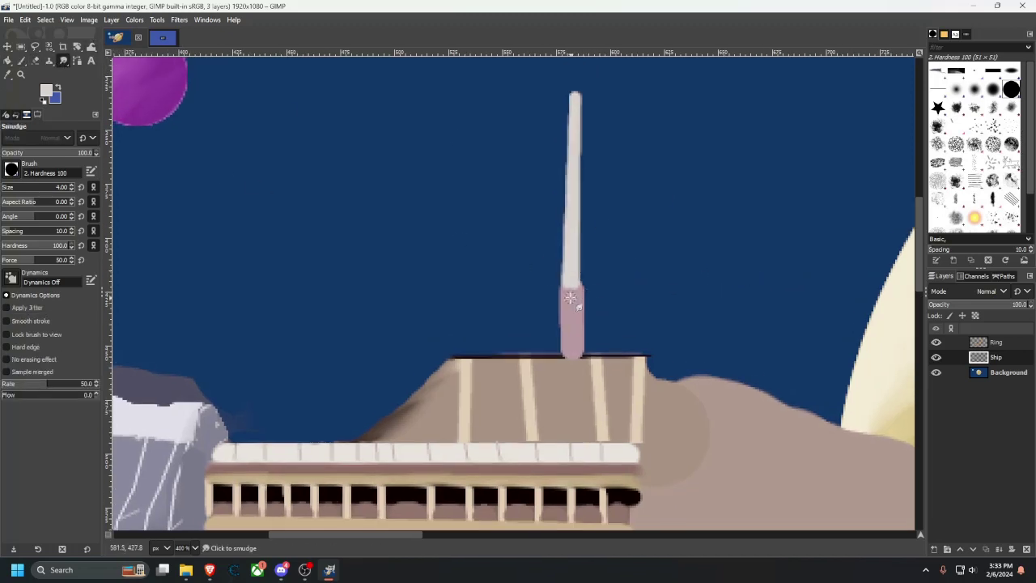
pyautogui.moveTo(573, 301); pyautogui.dragTo(577, 251)
pyautogui.moveTo(577, 280); pyautogui.dragTo(578, 226)
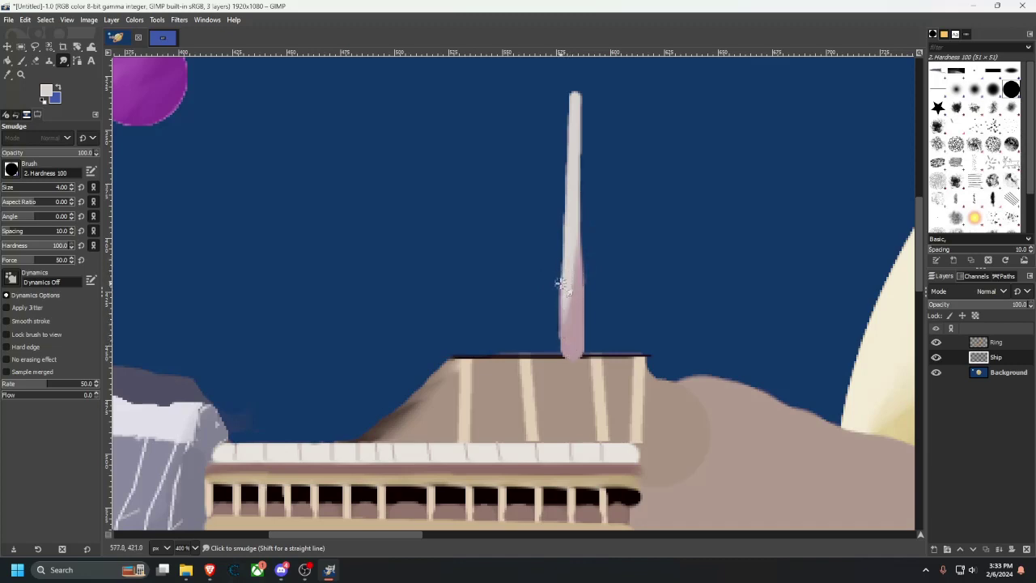
pyautogui.keyDown('ctrl'); pyautogui.scroll(2, 556, 398); pyautogui.keyUp('ctrl')
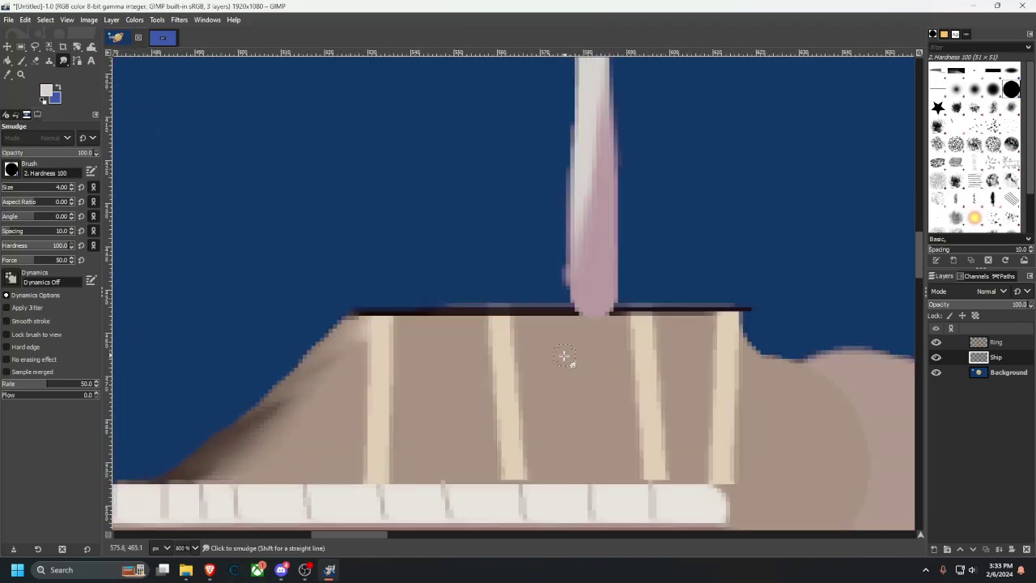
# Sample the roofline's dark brown and paint a short strip across the foot of the antenna at brush size 4.
pyautogui.click(7, 73)
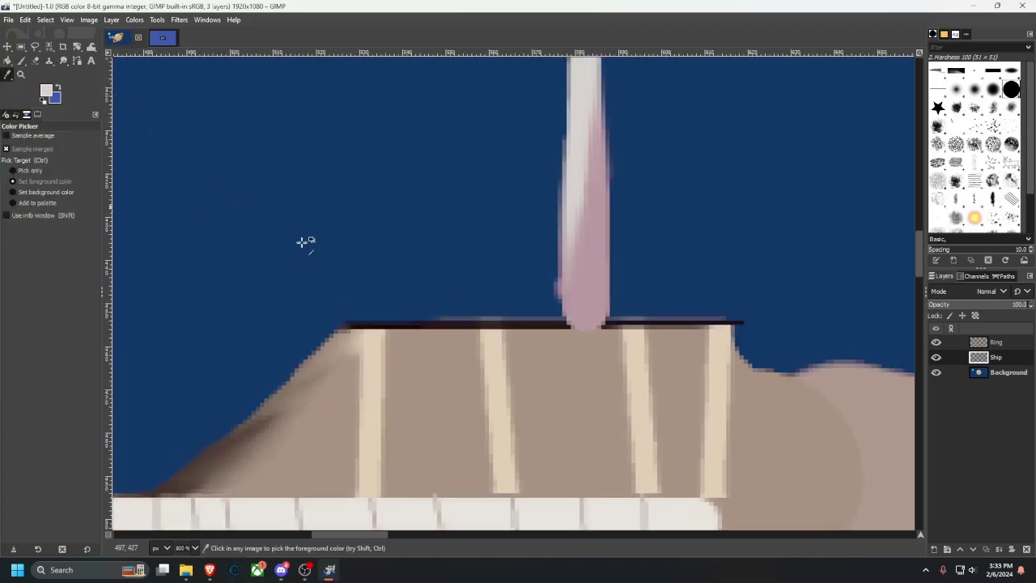
pyautogui.click(21, 60)
pyautogui.moveTo(559, 328)
pyautogui.mouseDown()
pyautogui.moveTo(611, 325)
pyautogui.moveTo(560, 323)
pyautogui.moveTo(589, 326)
pyautogui.mouseUp()
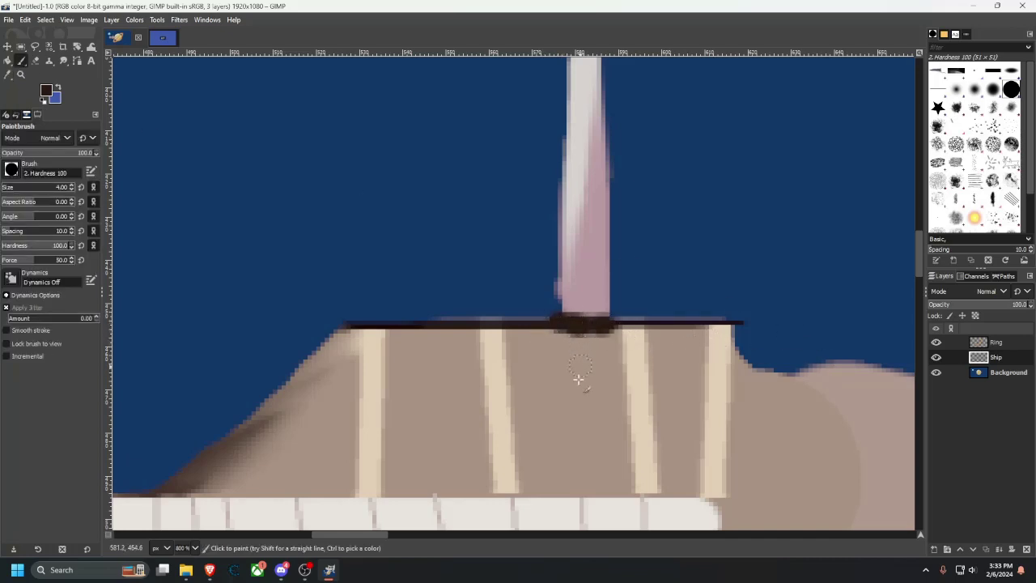
# Sample the tan wall color and paint a tapered mount around the antenna's foot, rising along the shaft's right side.
pyautogui.click(7, 74)
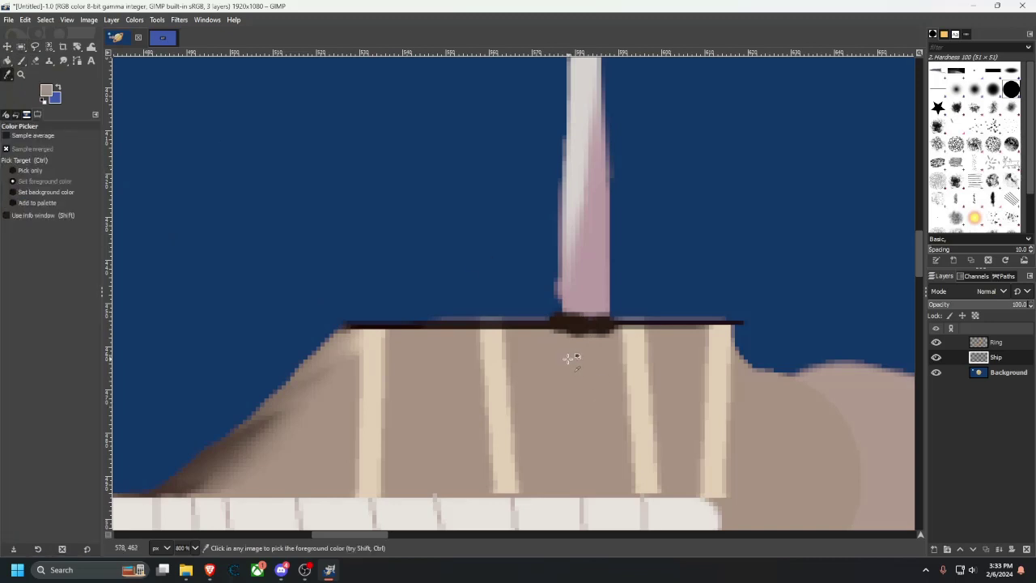
pyautogui.press('p')
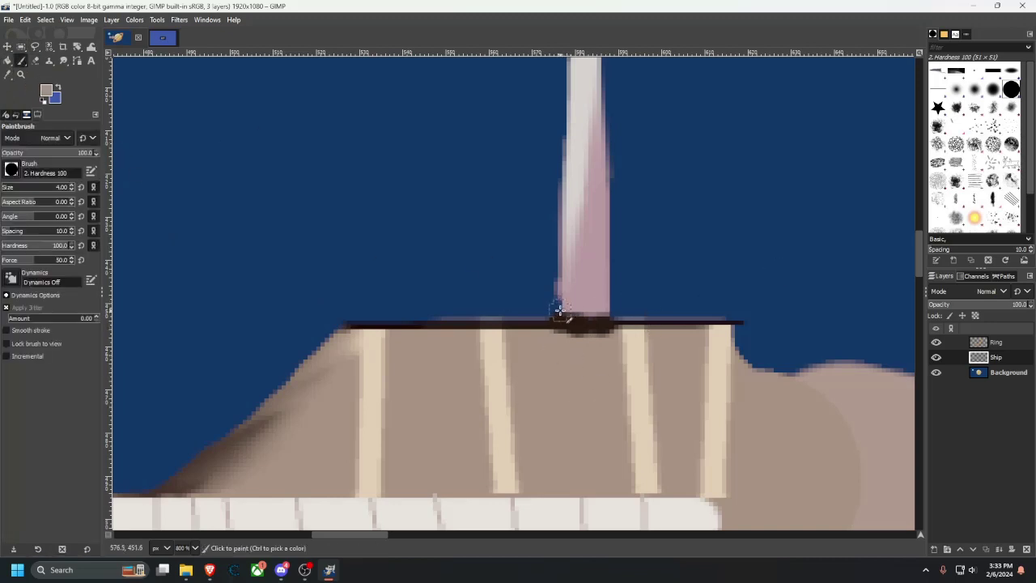
pyautogui.moveTo(559, 310)
pyautogui.mouseDown()
pyautogui.moveTo(613, 247)
pyautogui.moveTo(618, 301)
pyautogui.moveTo(586, 316)
pyautogui.moveTo(615, 316)
pyautogui.moveTo(609, 334)
pyautogui.moveTo(560, 324)
pyautogui.mouseUp()
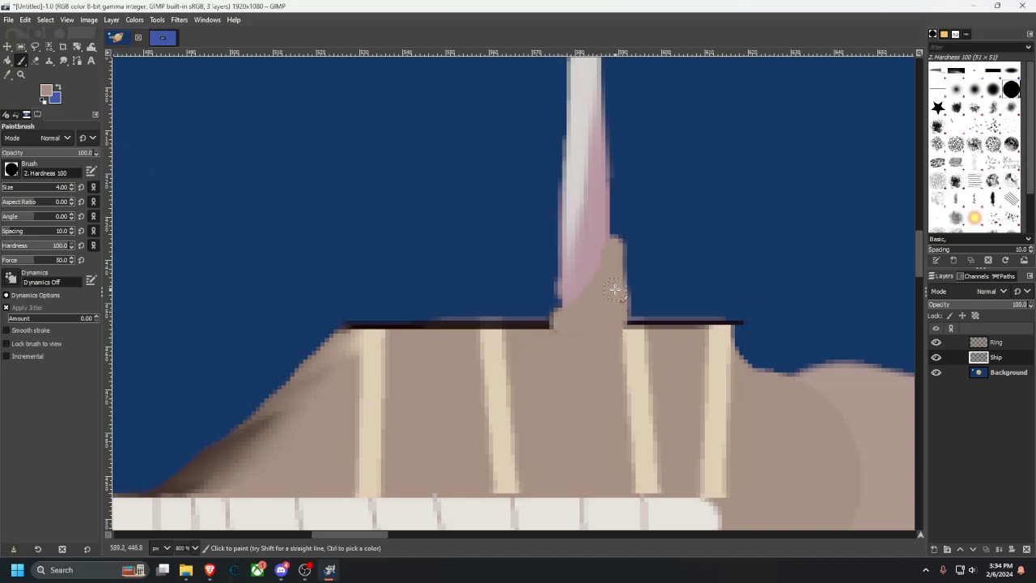
# Compare the painted antenna and superstructure with the antenna cluster in the reference image.
pyautogui.scroll(-3, 604, 335)
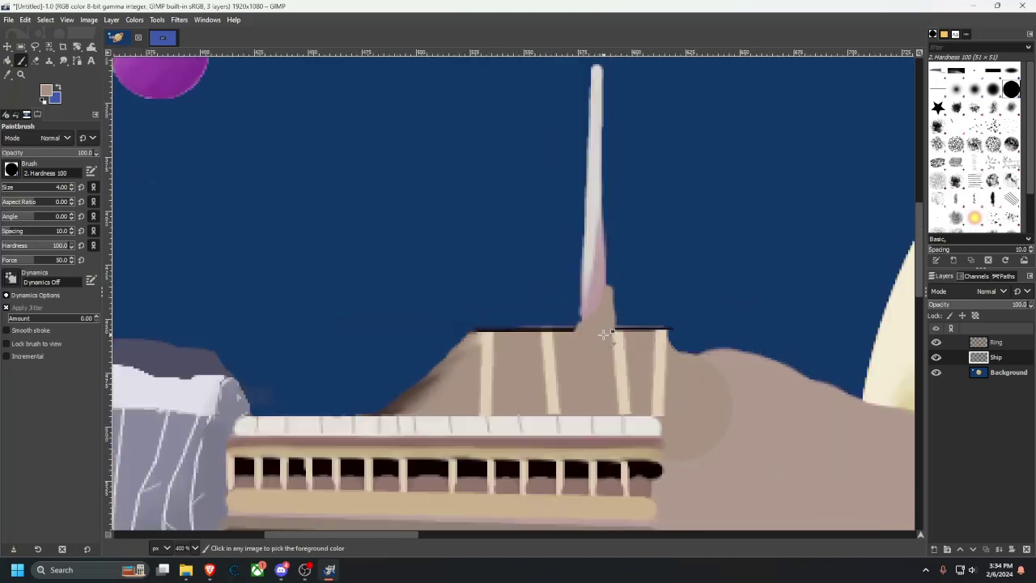
pyautogui.moveTo(474, 313); pyautogui.dragTo(530, 279)
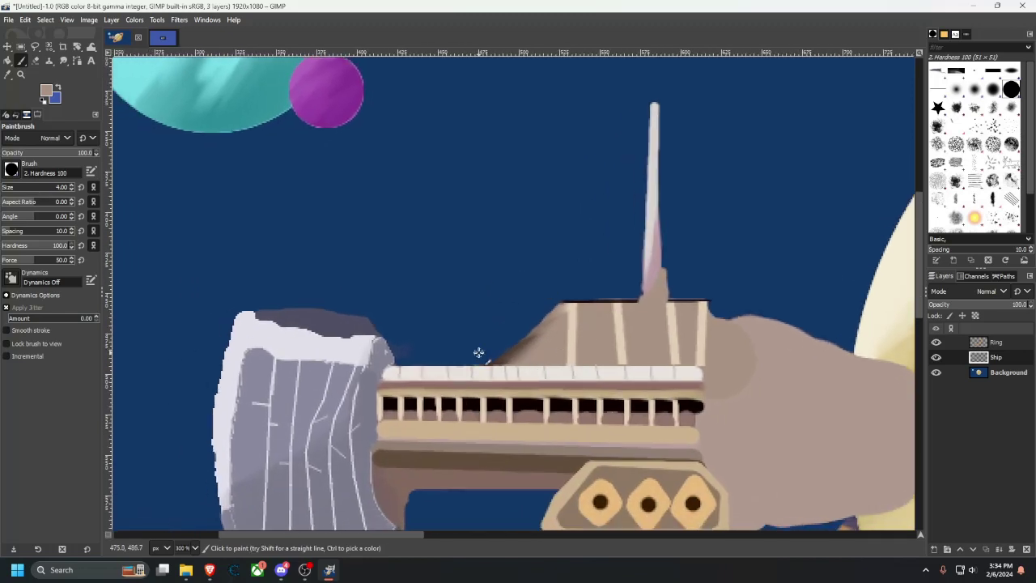
pyautogui.scroll(-2, 571, 317)
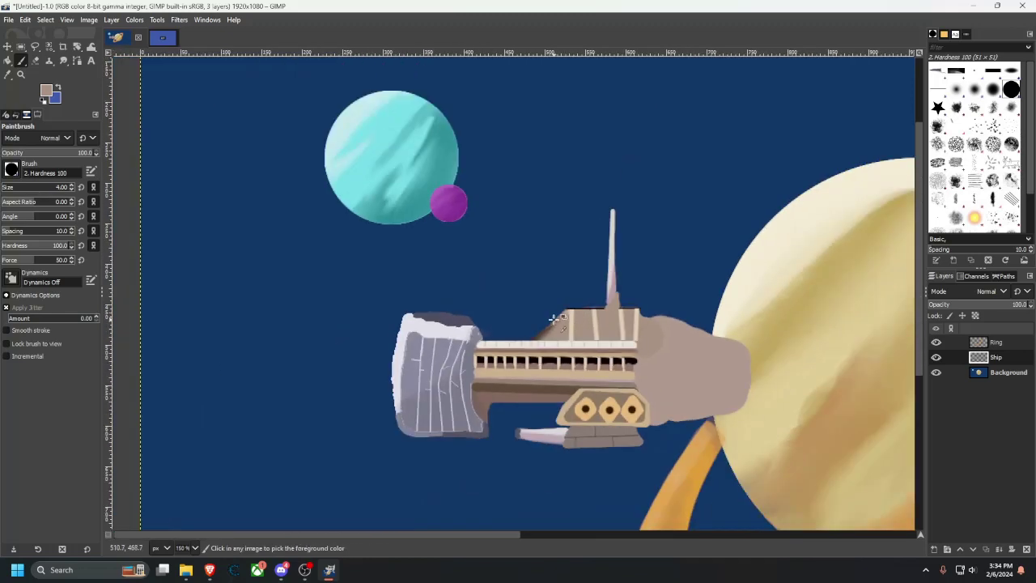
pyautogui.scroll(1, 554, 319)
pyautogui.click(162, 37)
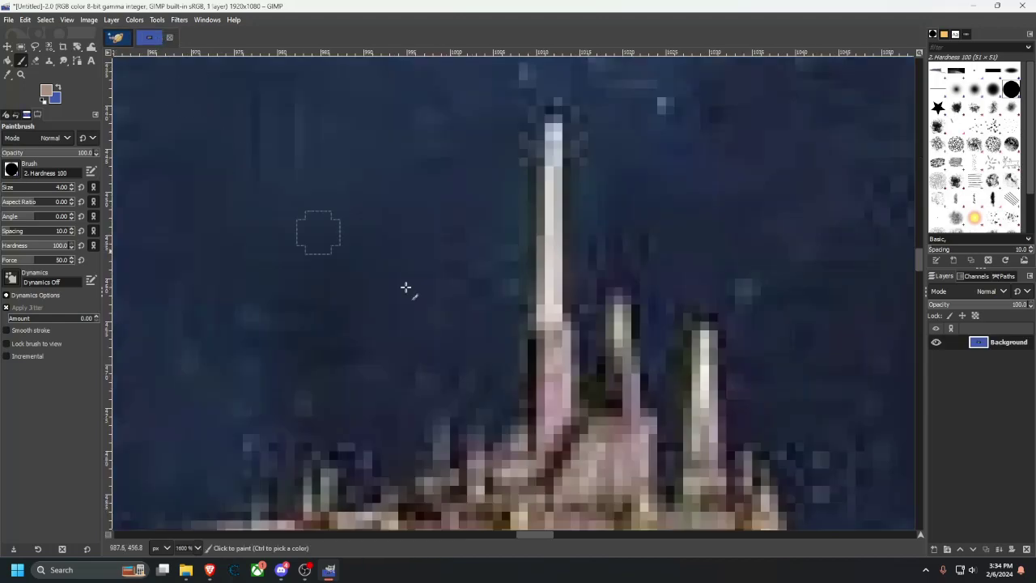
pyautogui.keyDown('ctrl'); pyautogui.scroll(-2, 609, 339); pyautogui.keyUp('ctrl')
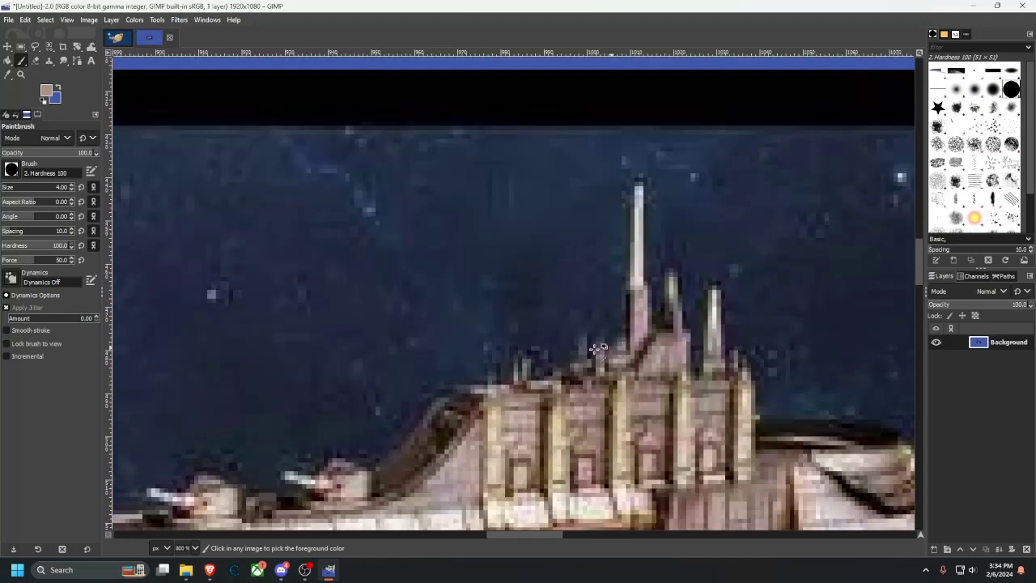
pyautogui.click(115, 37)
# Duplicate the tall antenna using a 29 × 128 px rectangular selection and place the copy just to its left.
pyautogui.keyDown('ctrl'); pyautogui.scroll(2, 640, 288); pyautogui.keyUp('ctrl')
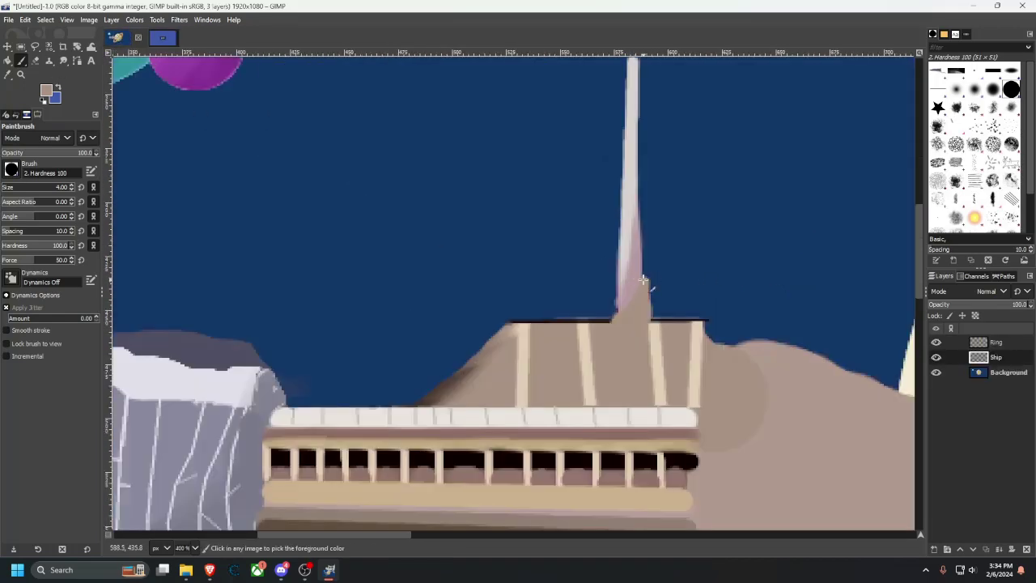
pyautogui.click(21, 46)
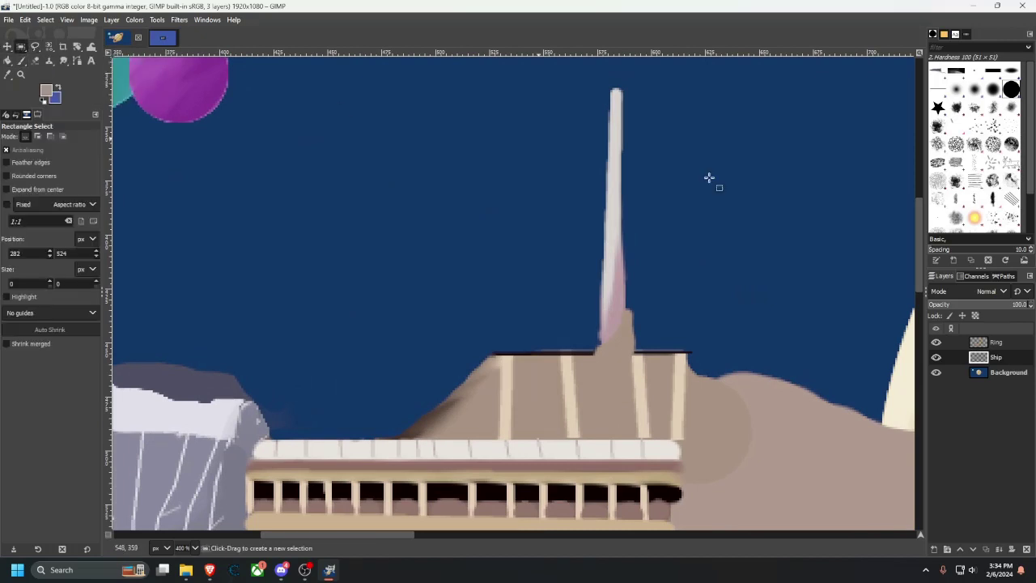
pyautogui.moveTo(584, 75); pyautogui.dragTo(644, 354)
pyautogui.hotkey('ctrl', 'c')
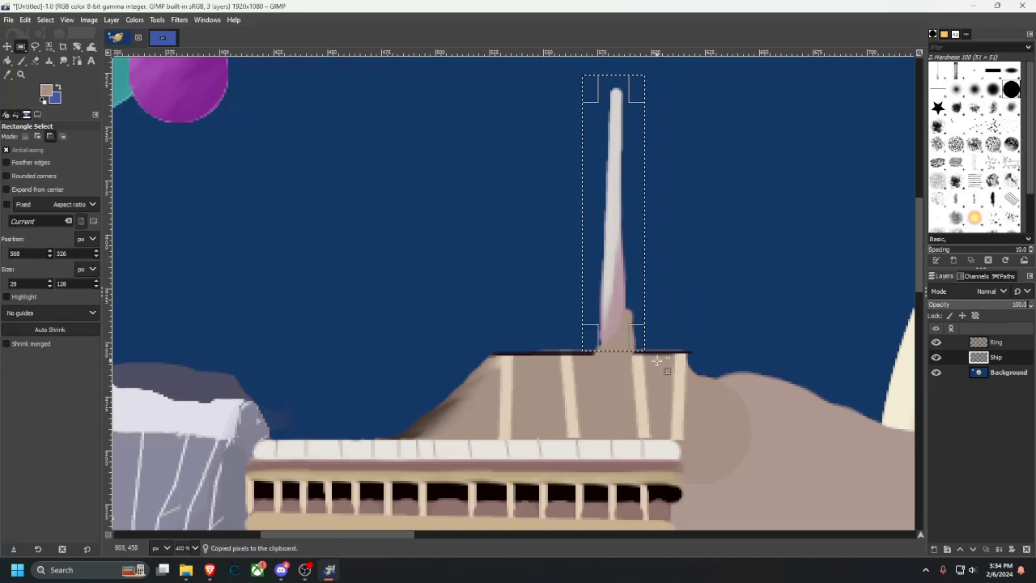
pyautogui.hotkey('ctrl', 'v')
pyautogui.moveTo(612, 279); pyautogui.dragTo(569, 289)
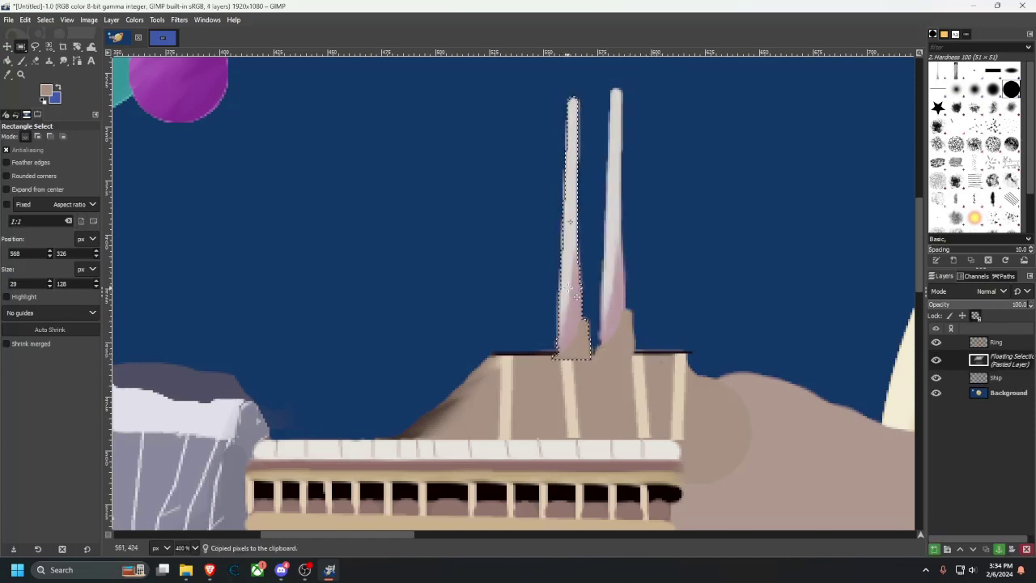
# Scale the pasted antenna copy to 9 × 38 px and stand it on the roofline left of the tall antenna.
pyautogui.click(77, 46)
pyautogui.click(77, 47)
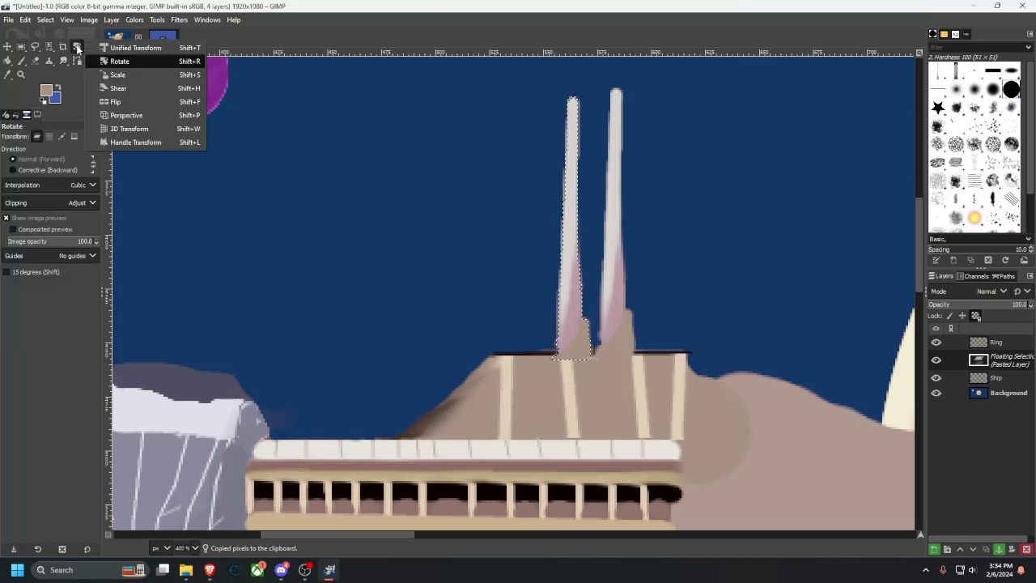
pyautogui.click(117, 75)
pyautogui.click(579, 220)
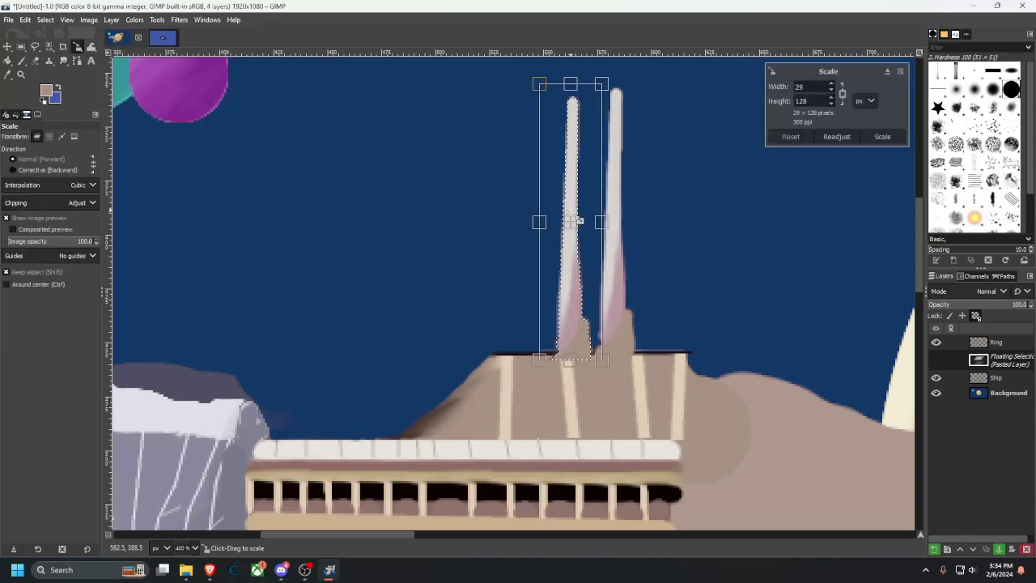
pyautogui.moveTo(540, 88); pyautogui.dragTo(581, 277)
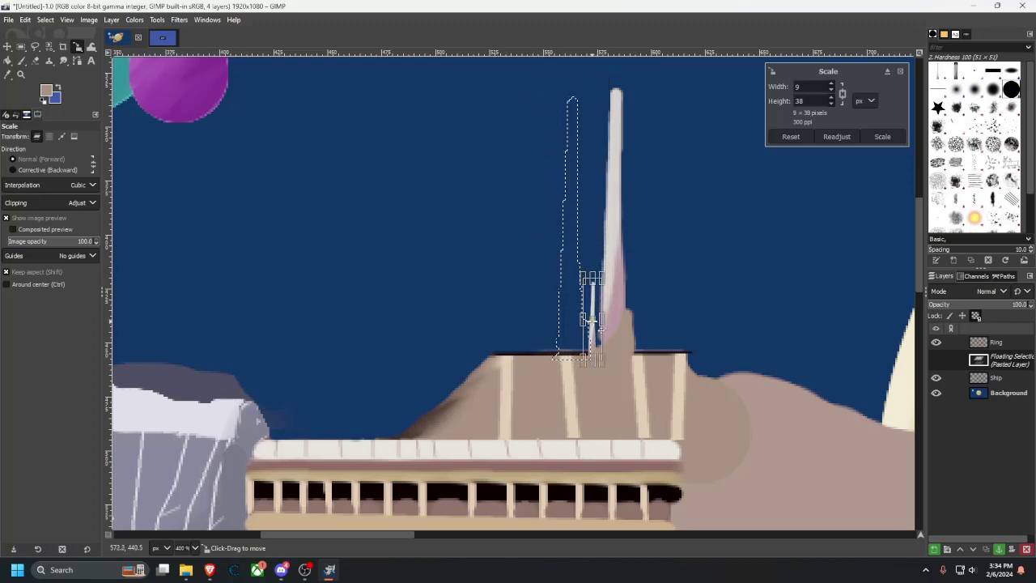
pyautogui.moveTo(594, 320); pyautogui.dragTo(586, 320)
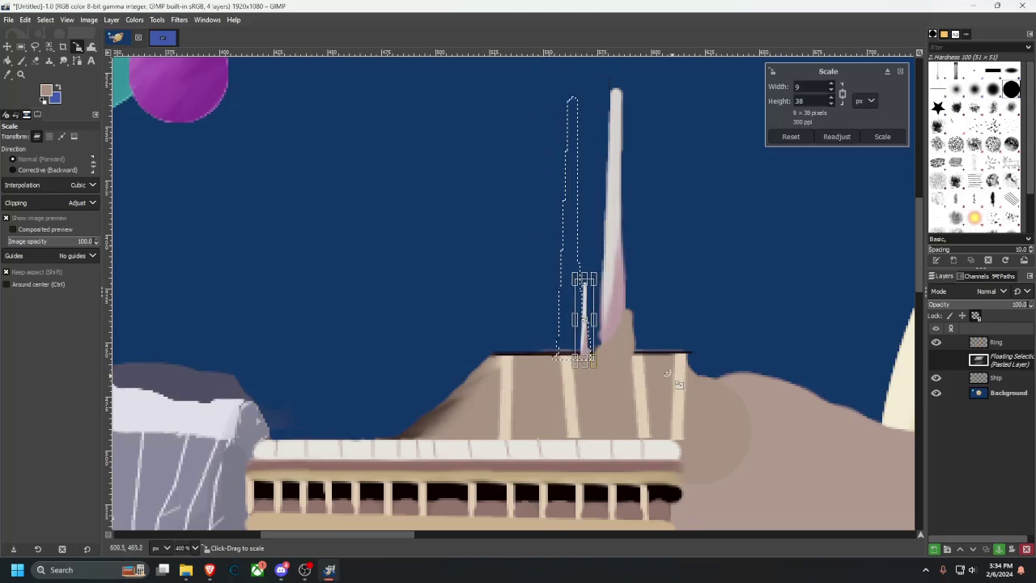
pyautogui.click(881, 136)
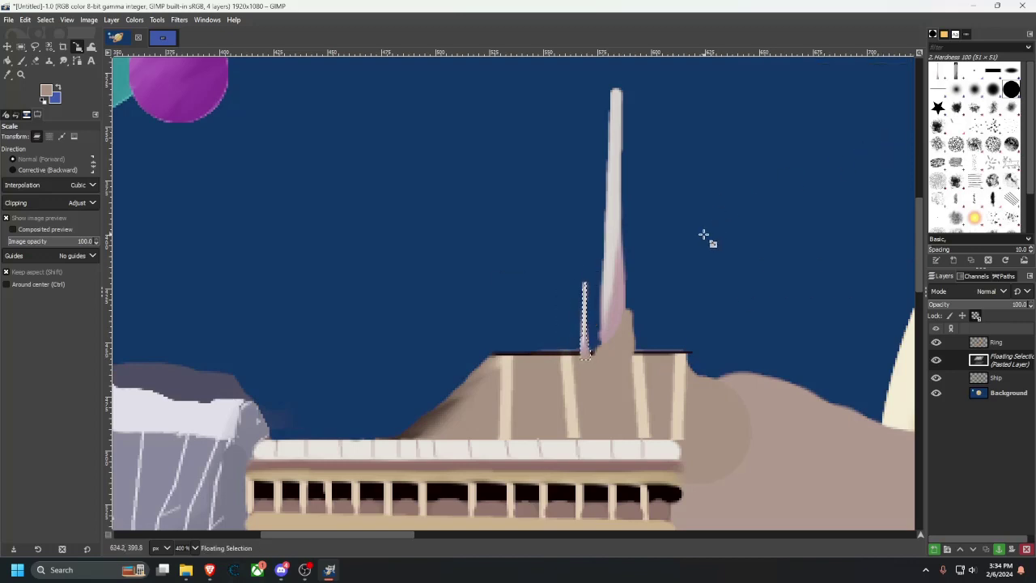
# Duplicate the small antenna, place the copy on the roofline right of the tall antenna, and anchor it.
pyautogui.hotkey('ctrl', 'c')
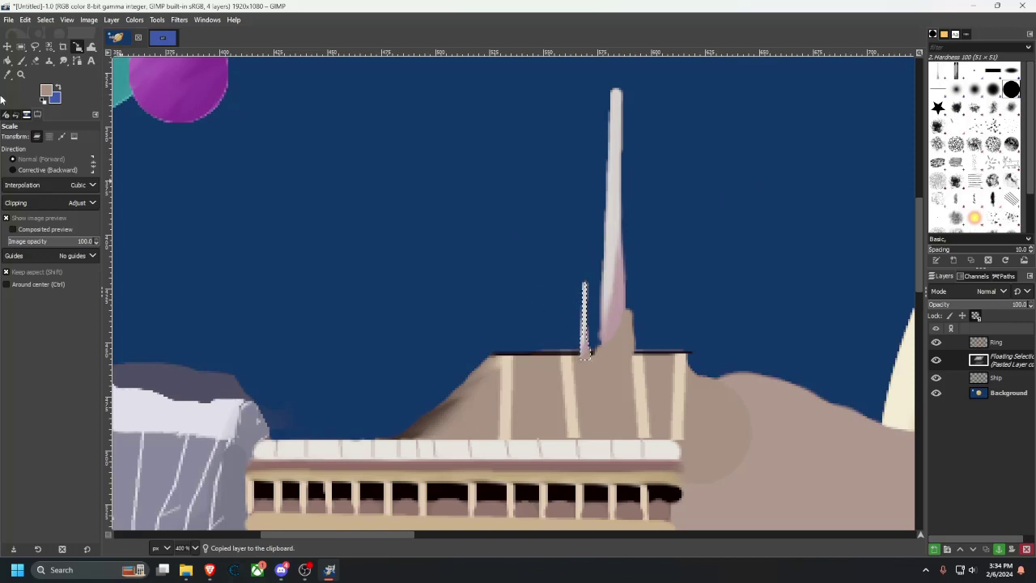
pyautogui.click(8, 46)
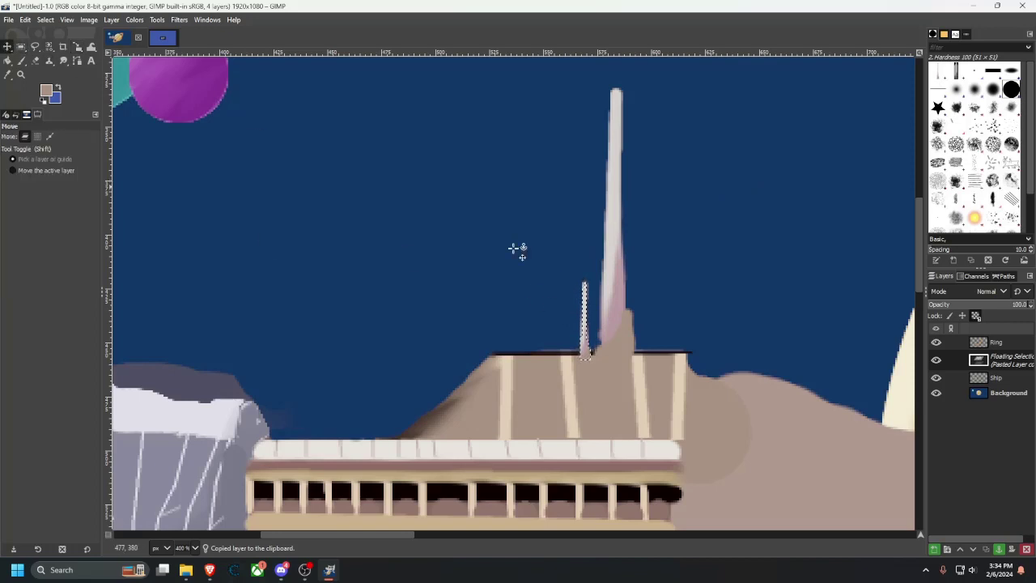
pyautogui.click(565, 327)
pyautogui.hotkey('ctrl', 'v')
pyautogui.moveTo(571, 344); pyautogui.dragTo(646, 357)
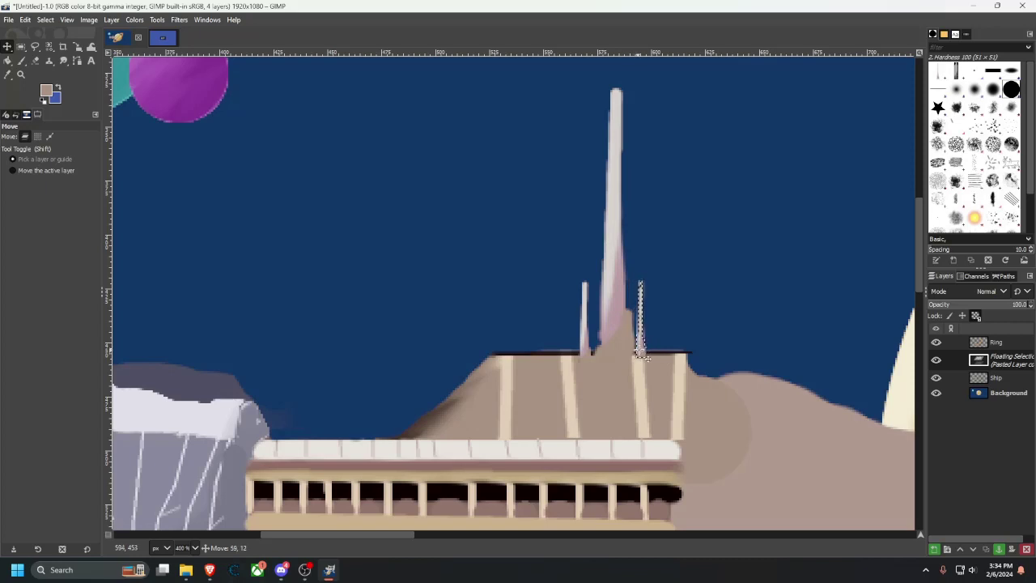
pyautogui.click(701, 301)
# Examine the reference ship's rear hull and the turrets along its upper deck against the painted ship.
pyautogui.scroll(-1, 728, 316)
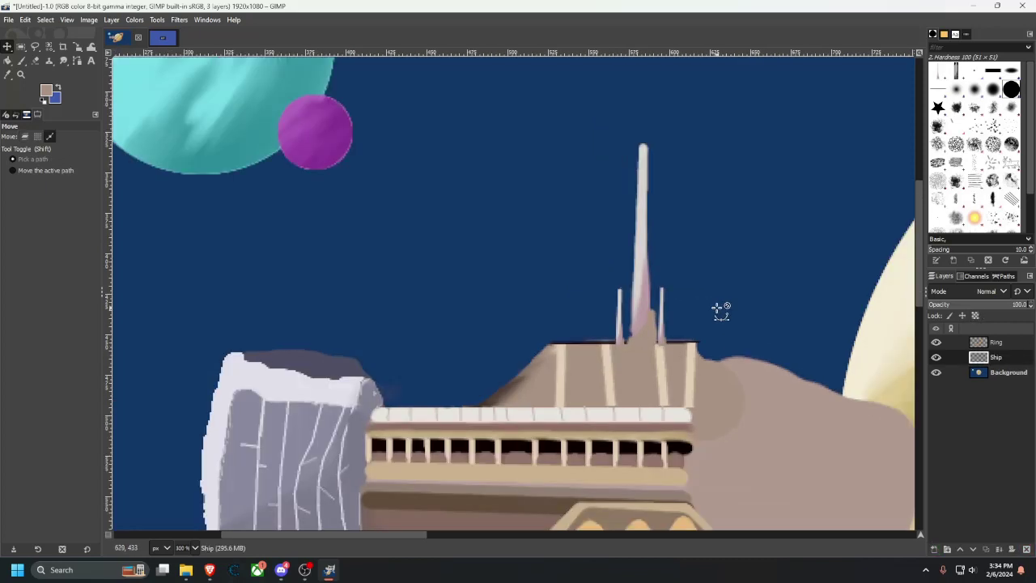
pyautogui.scroll(1, 599, 301)
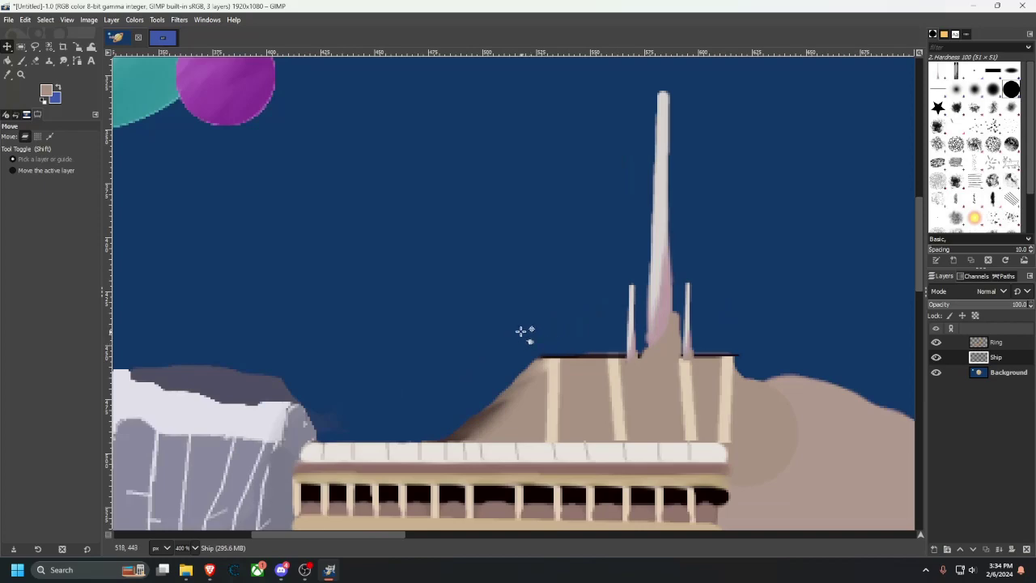
pyautogui.click(166, 40)
pyautogui.moveTo(606, 402); pyautogui.dragTo(302, 159)
pyautogui.scroll(-3, 423, 243)
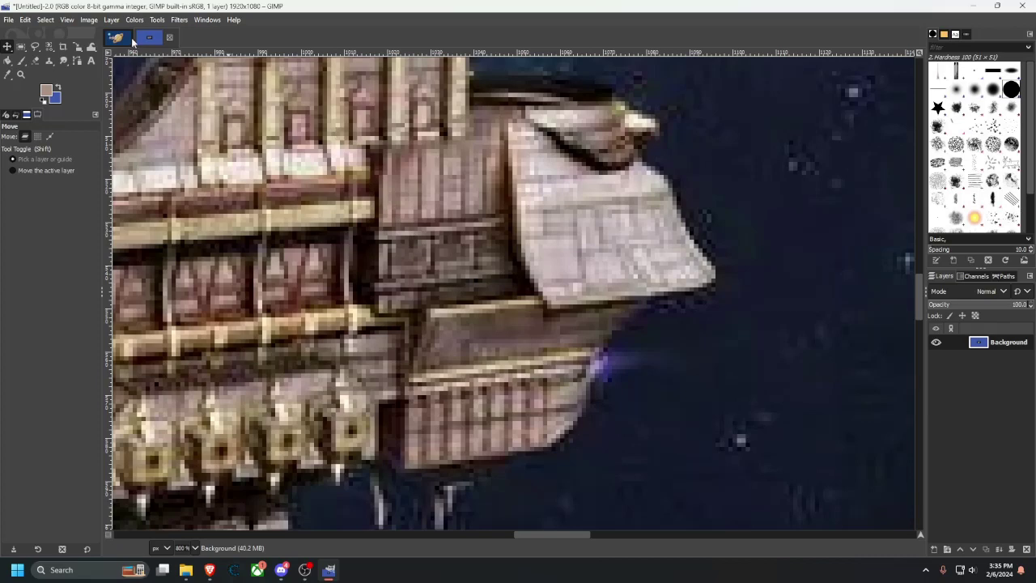
pyautogui.click(117, 38)
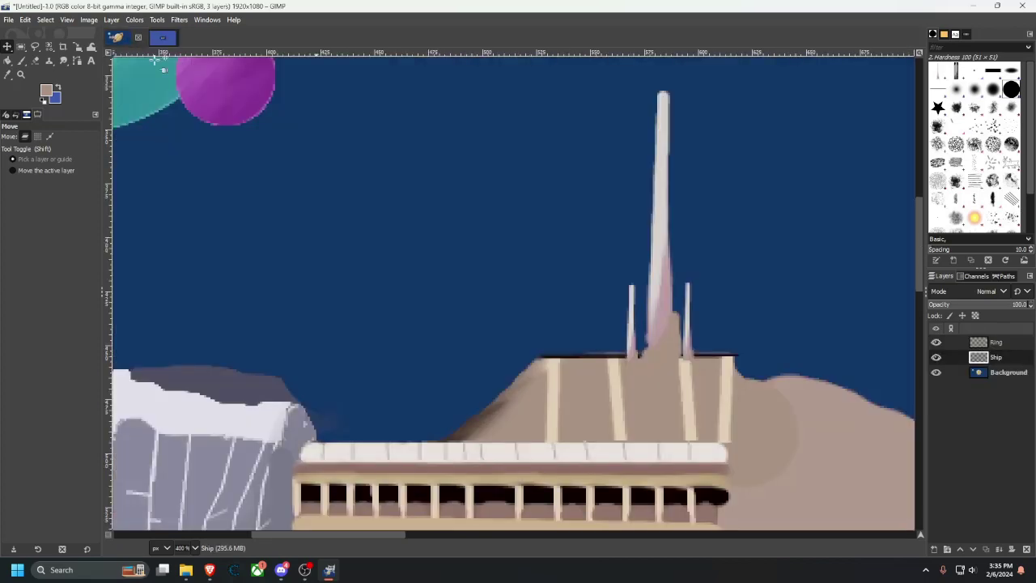
pyautogui.scroll(3, 486, 352)
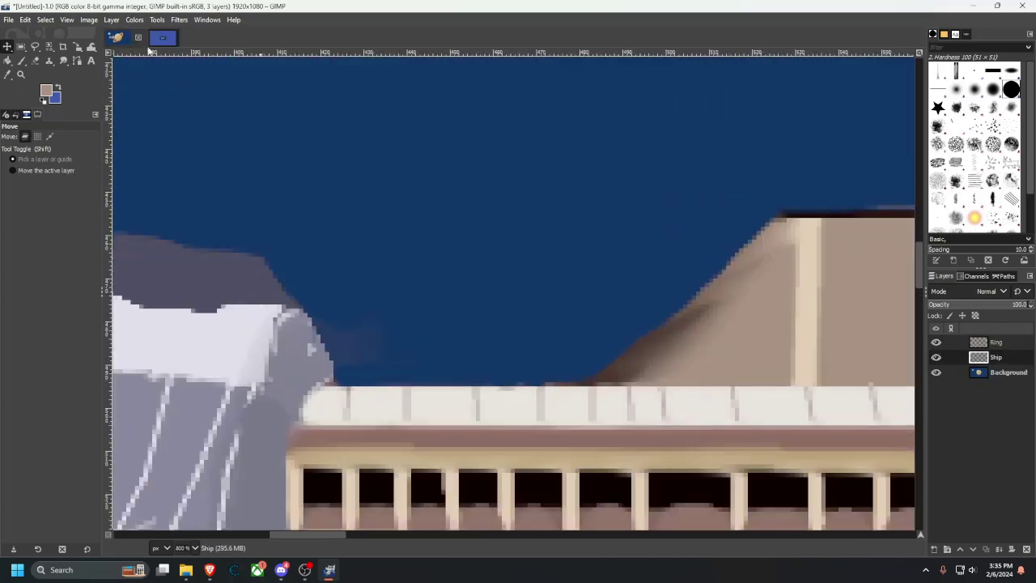
pyautogui.click(162, 37)
pyautogui.scroll(3, 210, 333)
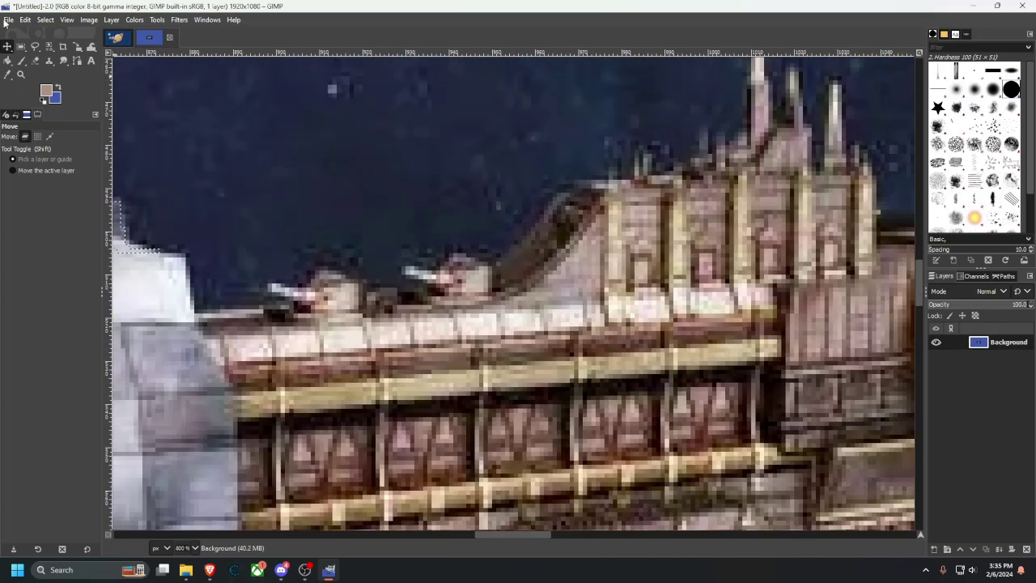
pyautogui.click(119, 37)
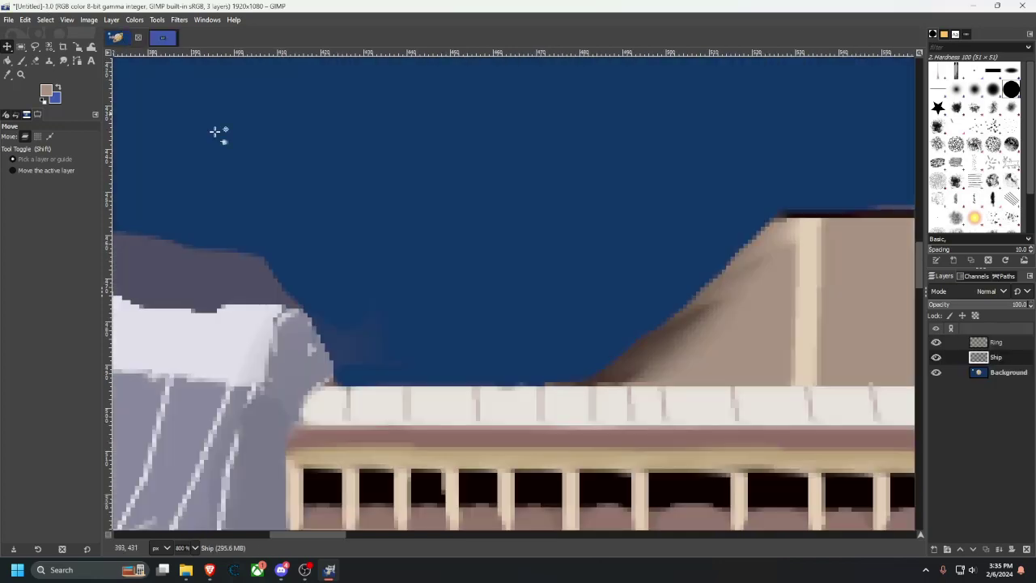
# Sample the buttress's shaded brown and paint a turret block about 15 × 10 px on the white deck beside the buttress's foot.
pyautogui.click(7, 74)
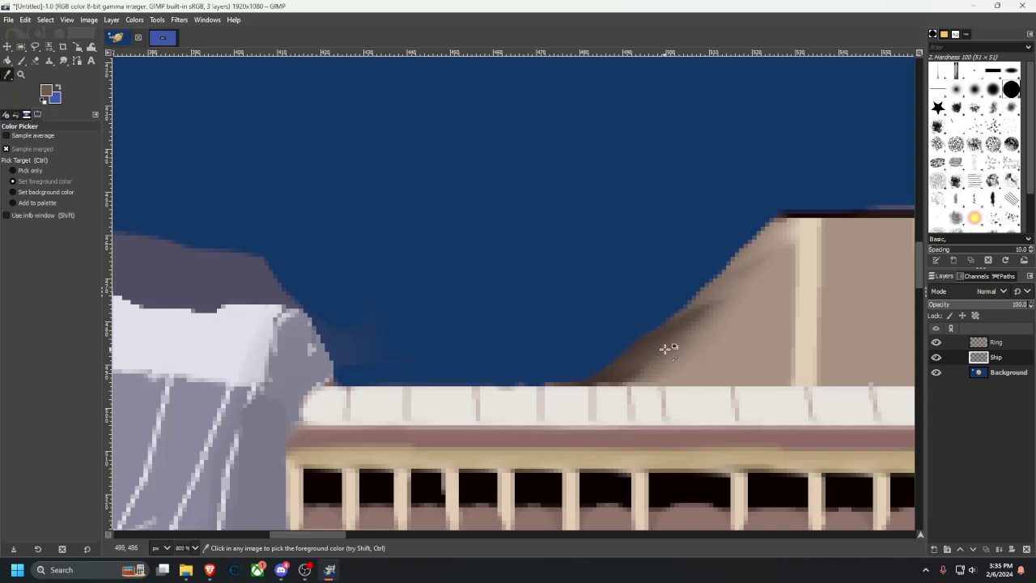
pyautogui.click(21, 60)
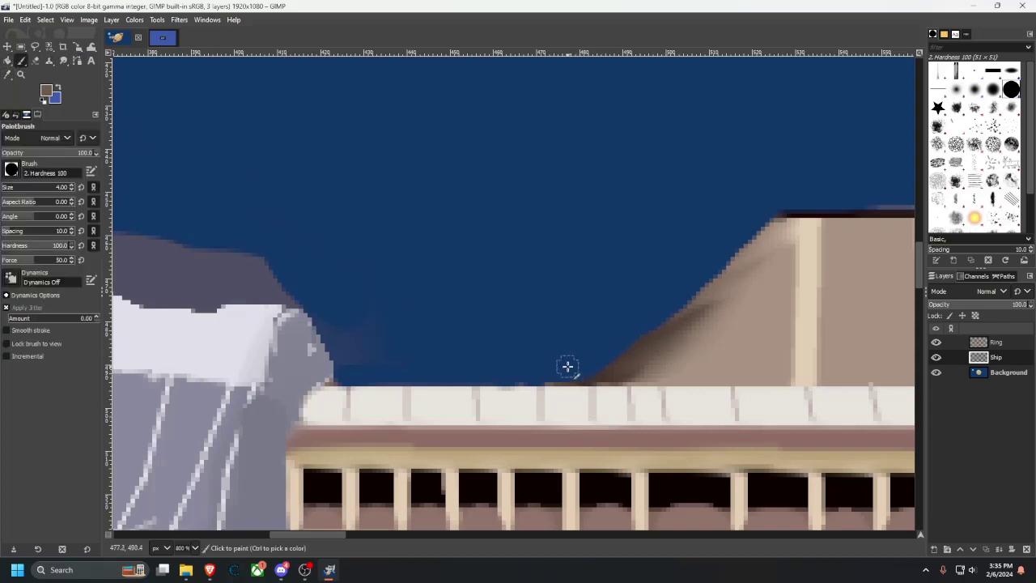
pyautogui.moveTo(567, 367)
pyautogui.mouseDown()
pyautogui.moveTo(583, 365)
pyautogui.moveTo(539, 365)
pyautogui.moveTo(553, 373)
pyautogui.moveTo(580, 371)
pyautogui.moveTo(575, 357)
pyautogui.moveTo(536, 354)
pyautogui.moveTo(535, 374)
pyautogui.mouseUp()
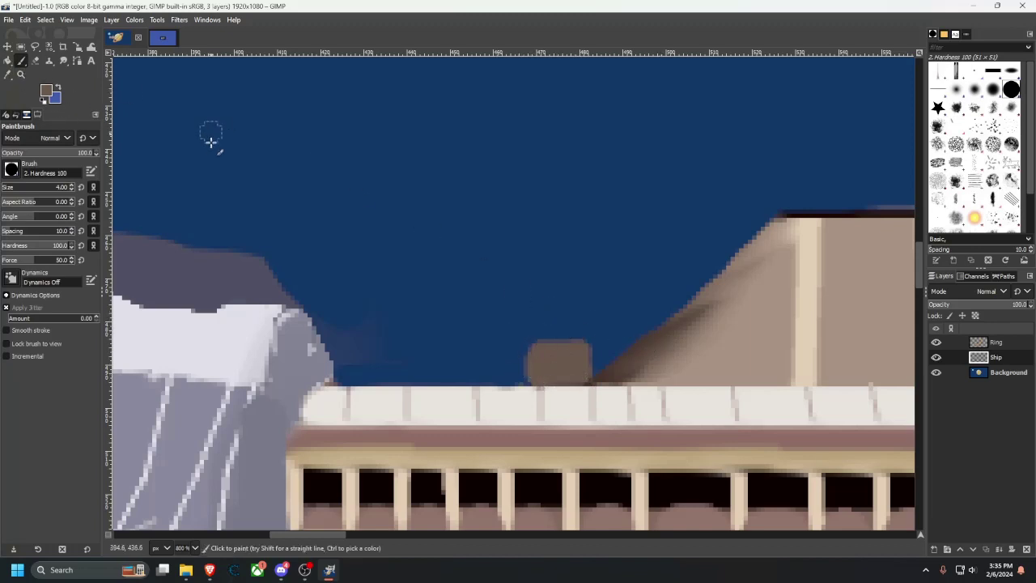
# Sample the light gray of the right turret's gun barrel in the reference as the foreground color and return to the painting.
pyautogui.click(163, 37)
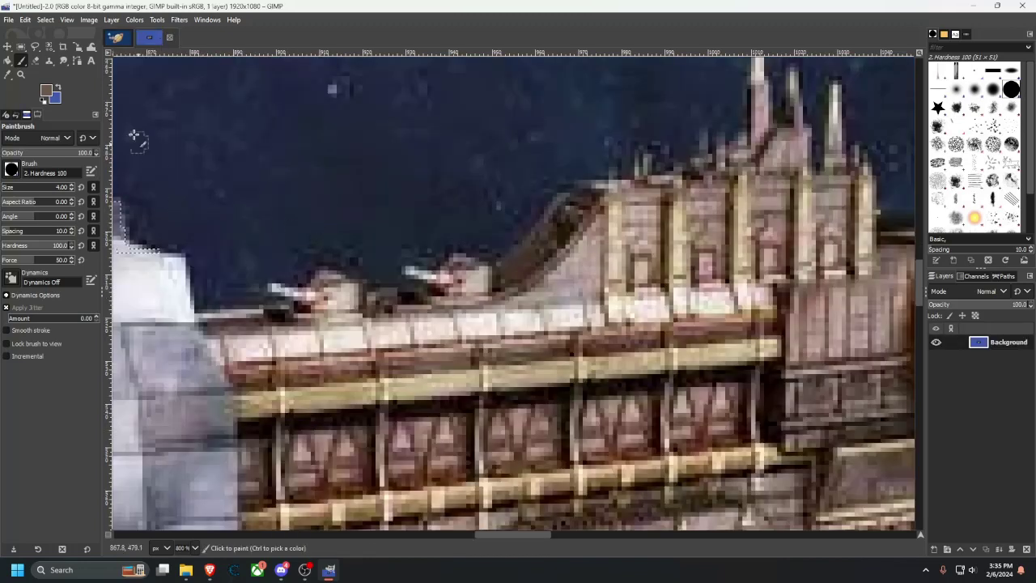
pyautogui.click(8, 74)
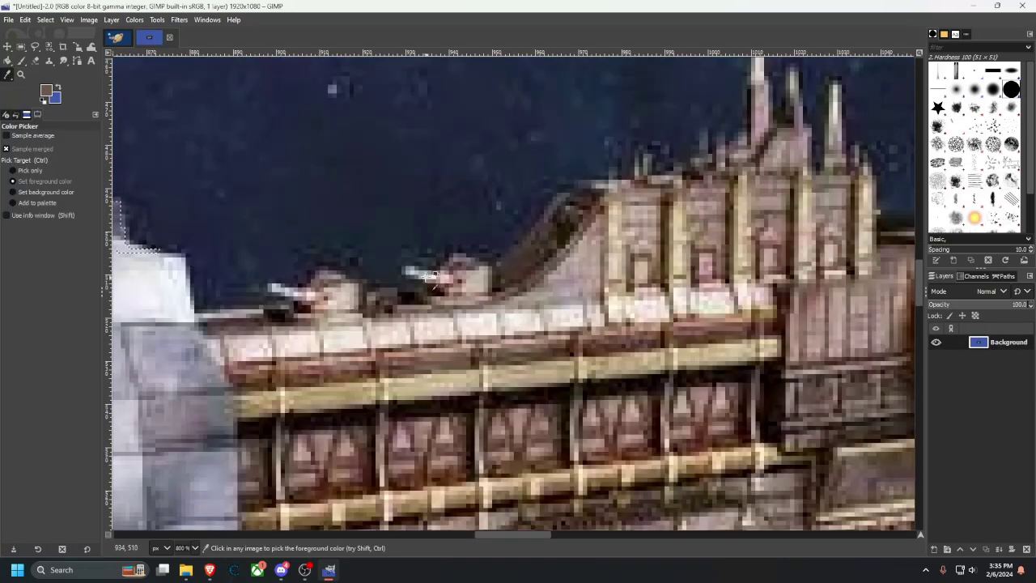
pyautogui.click(119, 37)
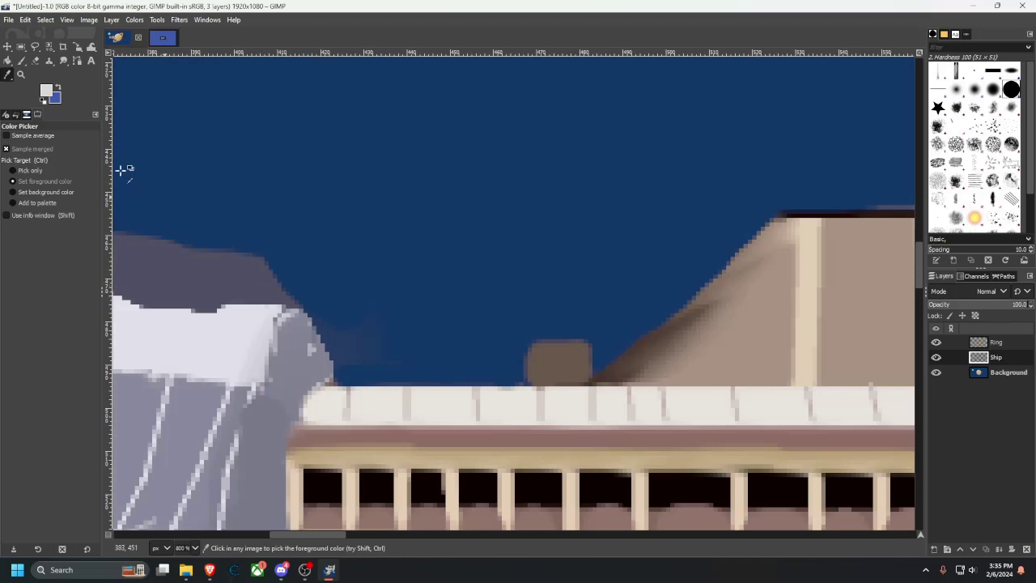
# Paint a light gray gun barrel about 15 px long, angled up and left from the turret block, with straight 4 px brush strokes.
pyautogui.click(21, 61)
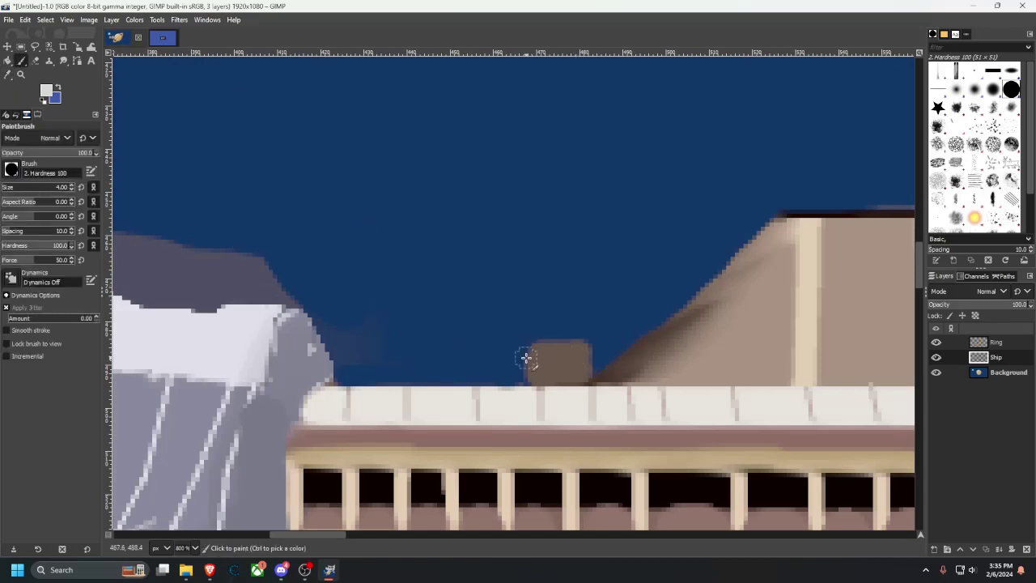
pyautogui.moveTo(530, 356)
pyautogui.mouseDown()
pyautogui.moveTo(494, 333)
pyautogui.moveTo(535, 366)
pyautogui.mouseUp()
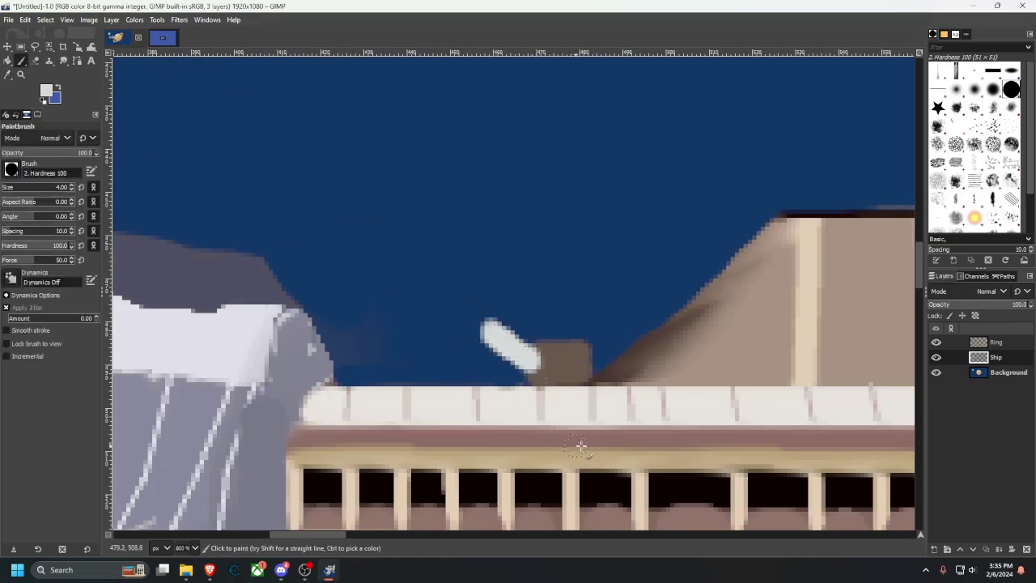
pyautogui.hotkey('ctrl', 'z')
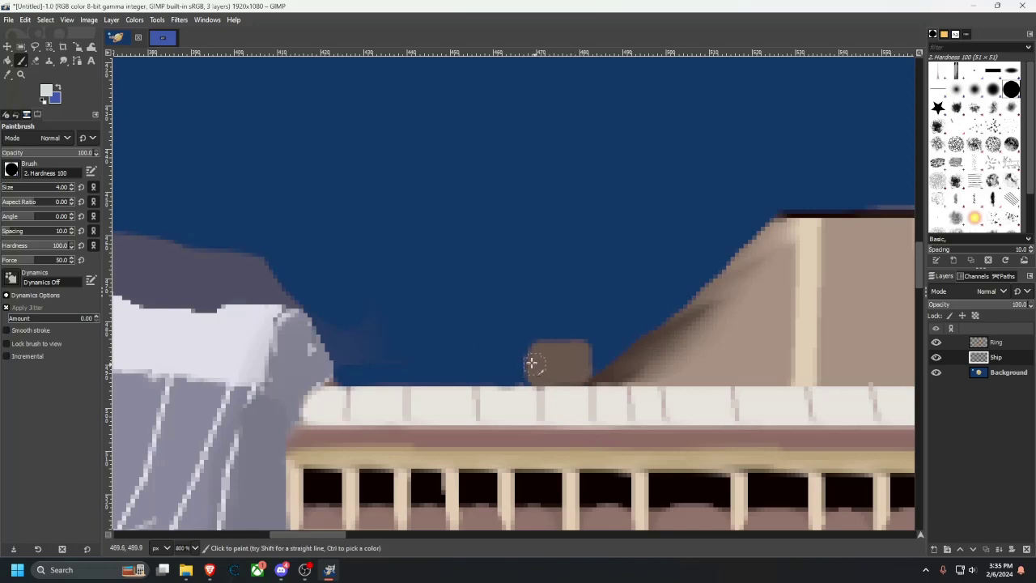
pyautogui.click(530, 356)
pyautogui.press('shift')
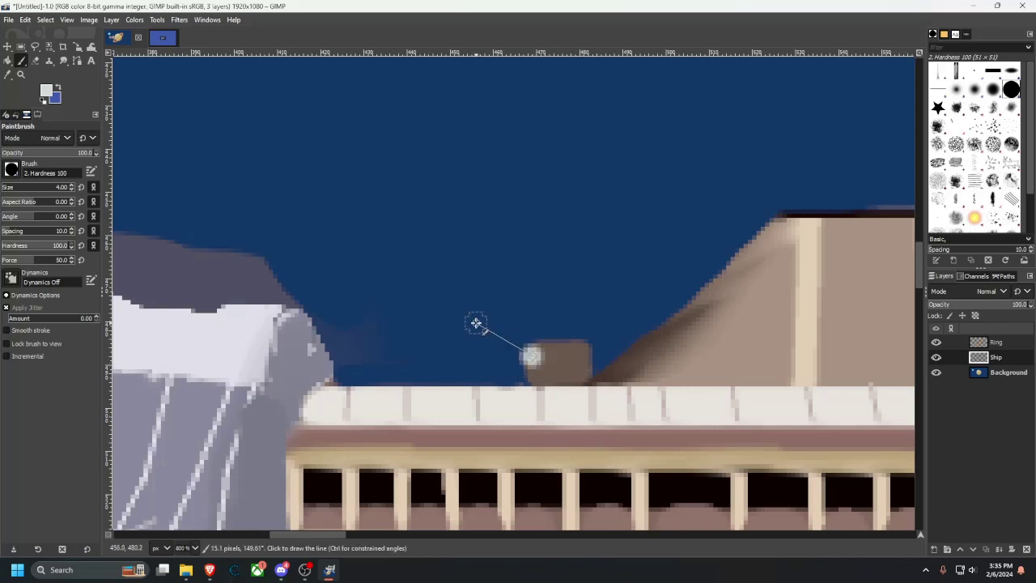
pyautogui.keyDown('shift'); pyautogui.click(476, 323); pyautogui.keyUp('shift')
pyautogui.keyDown('shift'); pyautogui.click(526, 368); pyautogui.keyUp('shift')
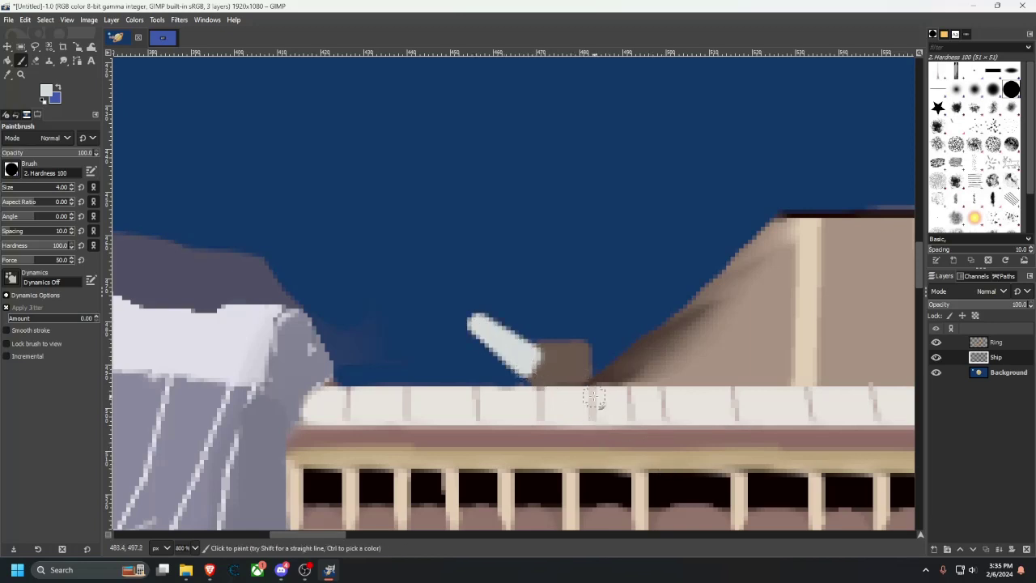
# Sample the dark reddish brown of the right turret in the reference and paint it along the underside of the barrel's base.
pyautogui.click(164, 38)
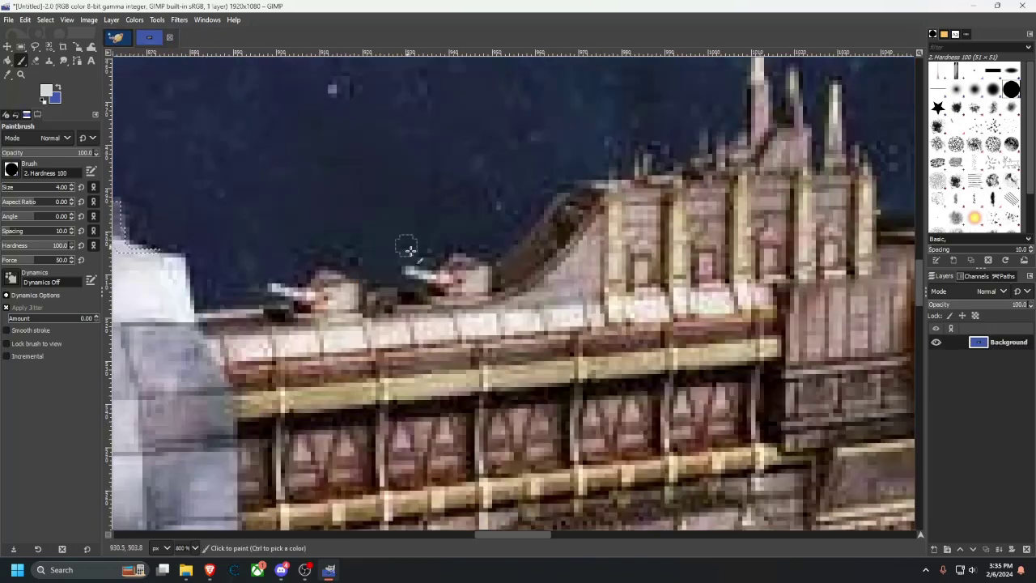
pyautogui.click(7, 74)
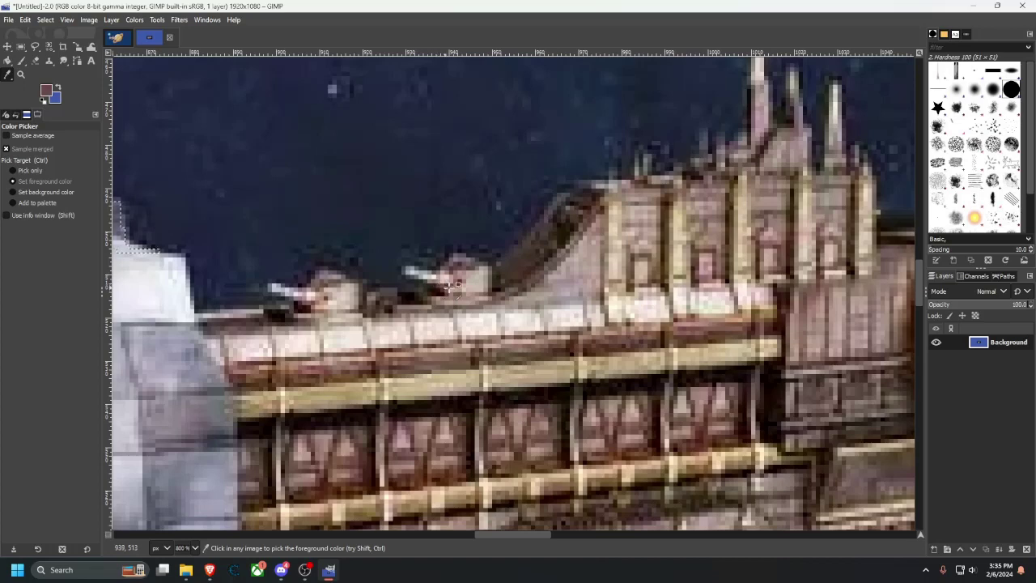
pyautogui.click(122, 38)
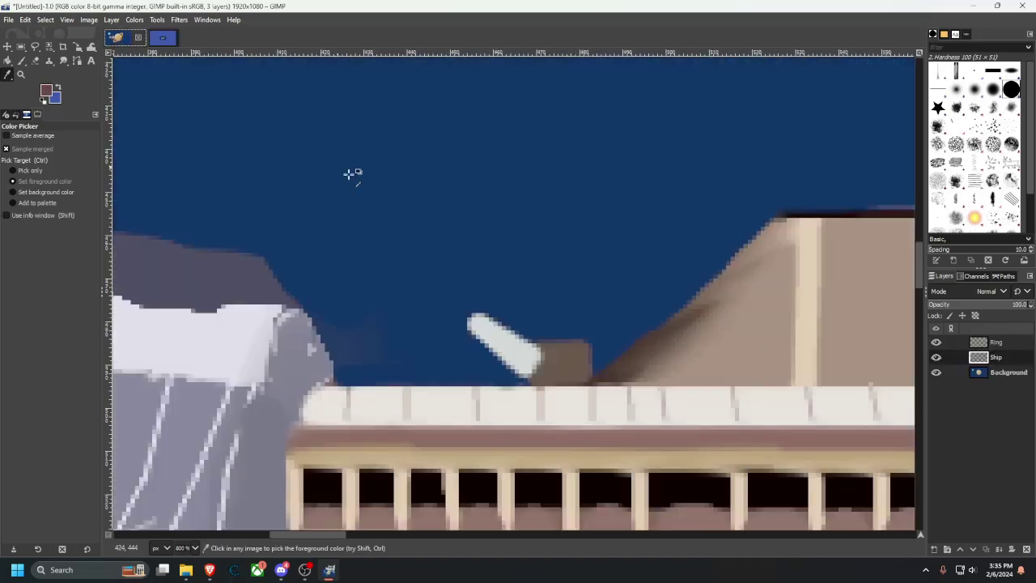
pyautogui.scroll(1, 523, 376)
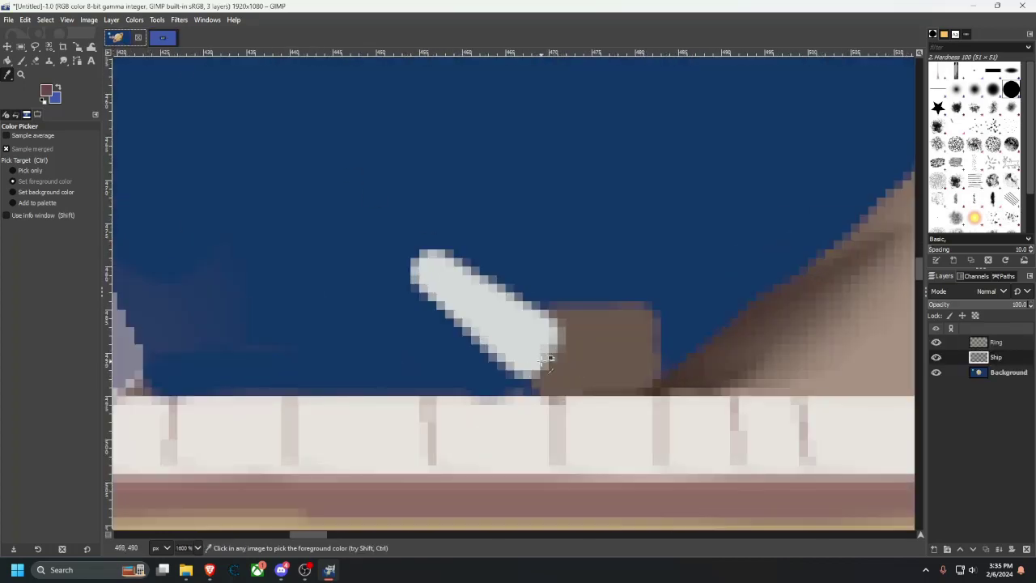
pyautogui.click(22, 61)
pyautogui.moveTo(526, 360); pyautogui.dragTo(489, 332)
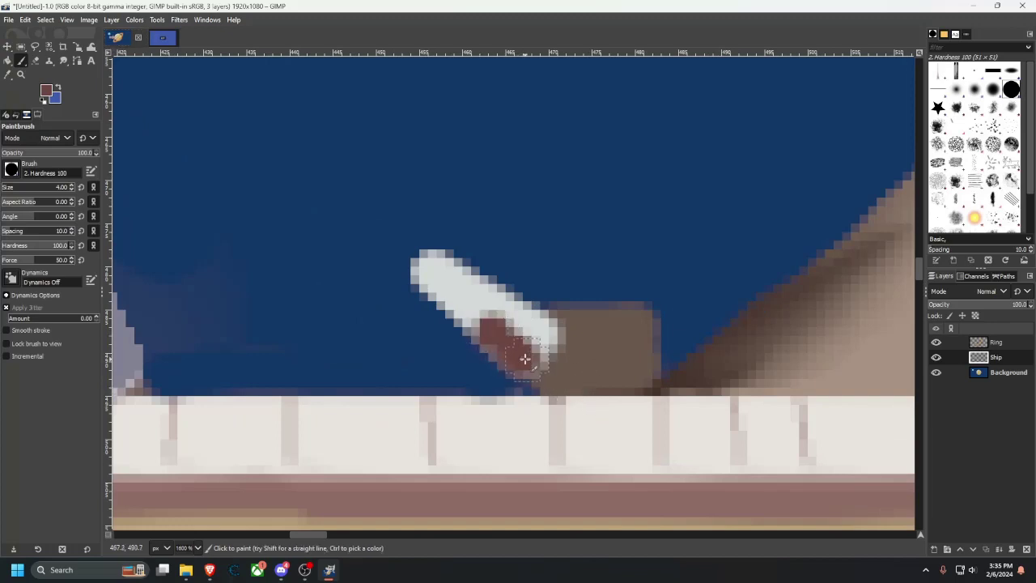
# Smudge the reddish shade toward the barrel's tip and the light gray back toward the turret block with straight strokes.
pyautogui.click(64, 61)
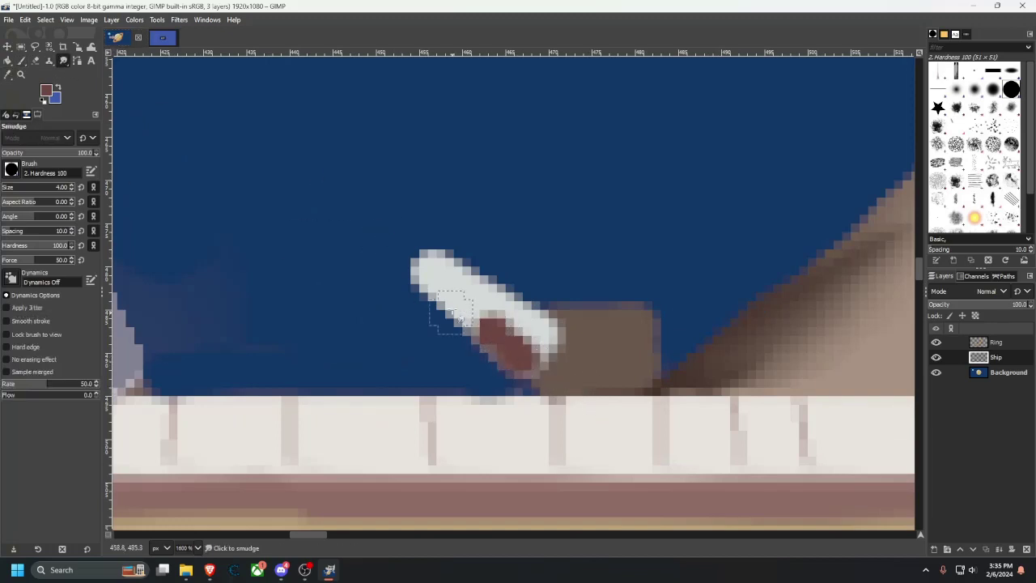
pyautogui.click(526, 364)
pyautogui.keyDown('shift'); pyautogui.click(430, 269); pyautogui.keyUp('shift')
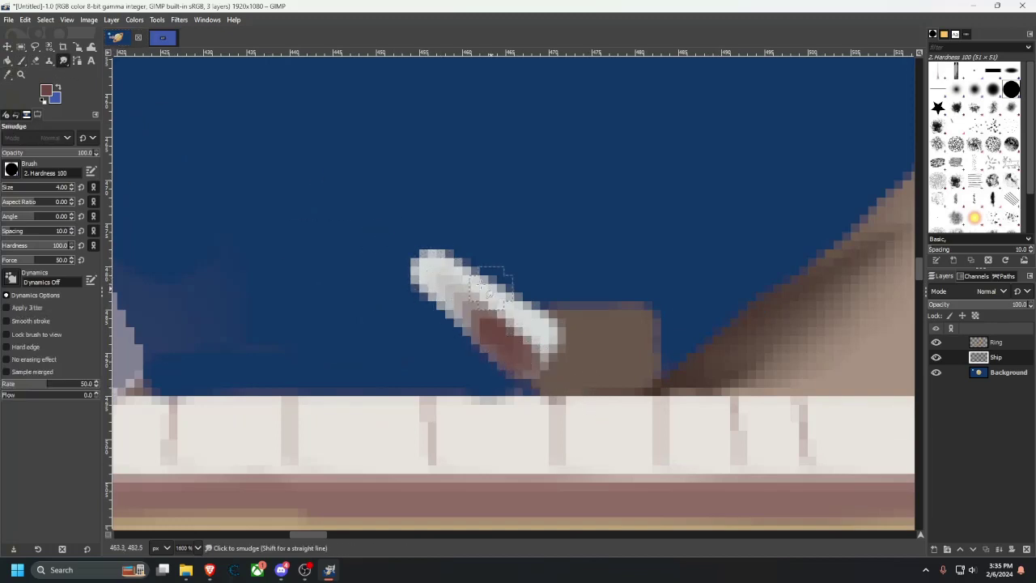
pyautogui.keyDown('shift'); pyautogui.click(561, 344); pyautogui.keyUp('shift')
pyautogui.click(437, 271)
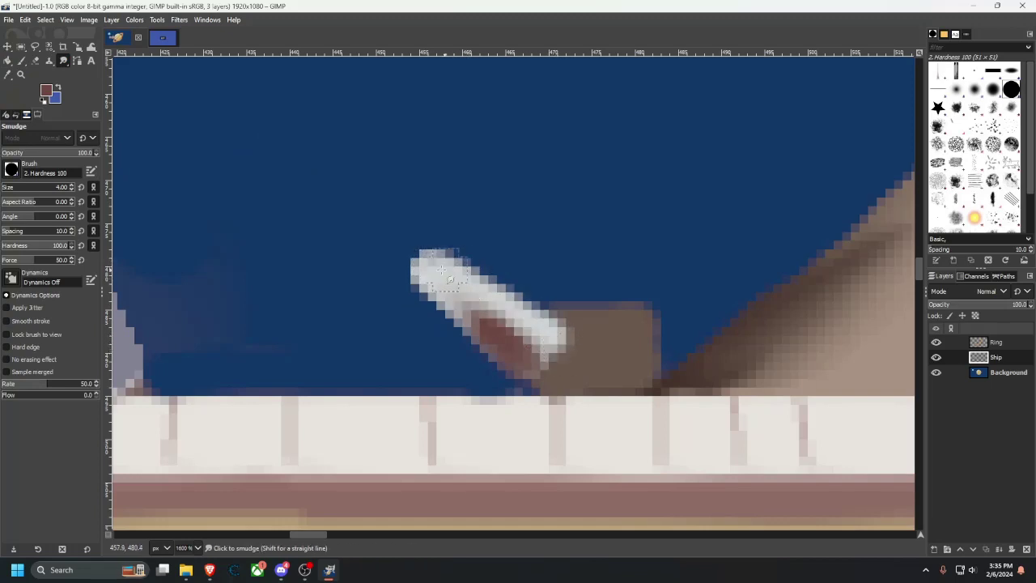
pyautogui.keyDown('shift'); pyautogui.click(538, 332); pyautogui.keyUp('shift')
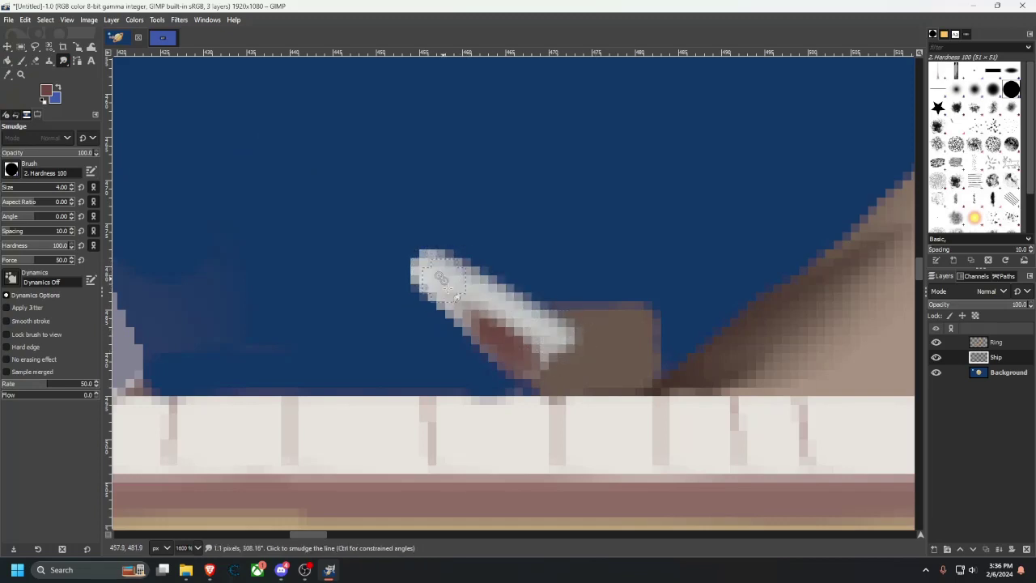
# Smudge the turret block's brown leftward into the barrel's base with repeated short strokes to blend the joint.
pyautogui.scroll(-3, 617, 349)
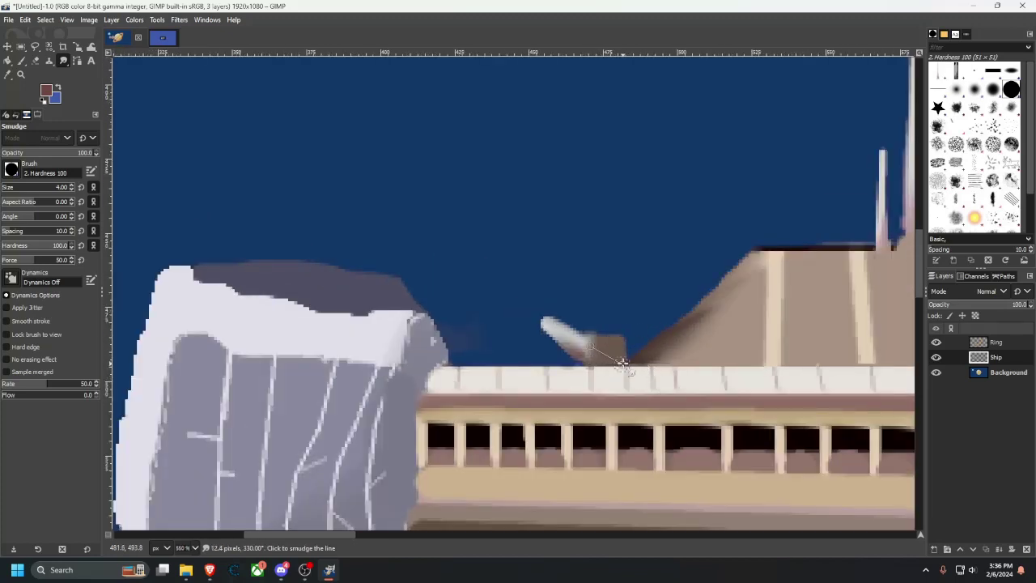
pyautogui.scroll(5, 608, 357)
pyautogui.scroll(-5, 616, 360)
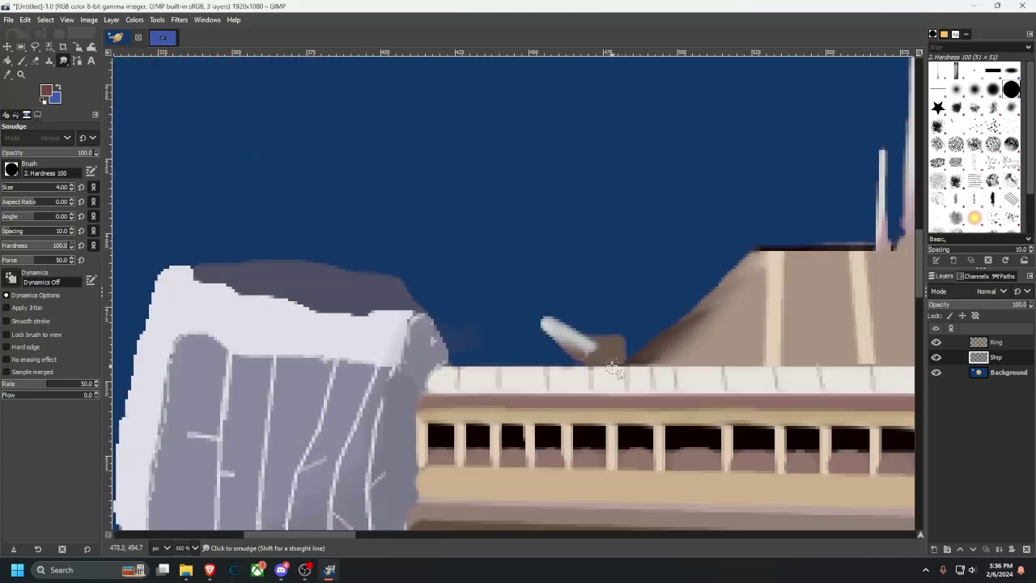
pyautogui.hscroll(-10, 624, 365)
pyautogui.scroll(-4, 566, 348)
pyautogui.hscroll(10, 599, 275)
pyautogui.scroll(2, 521, 299)
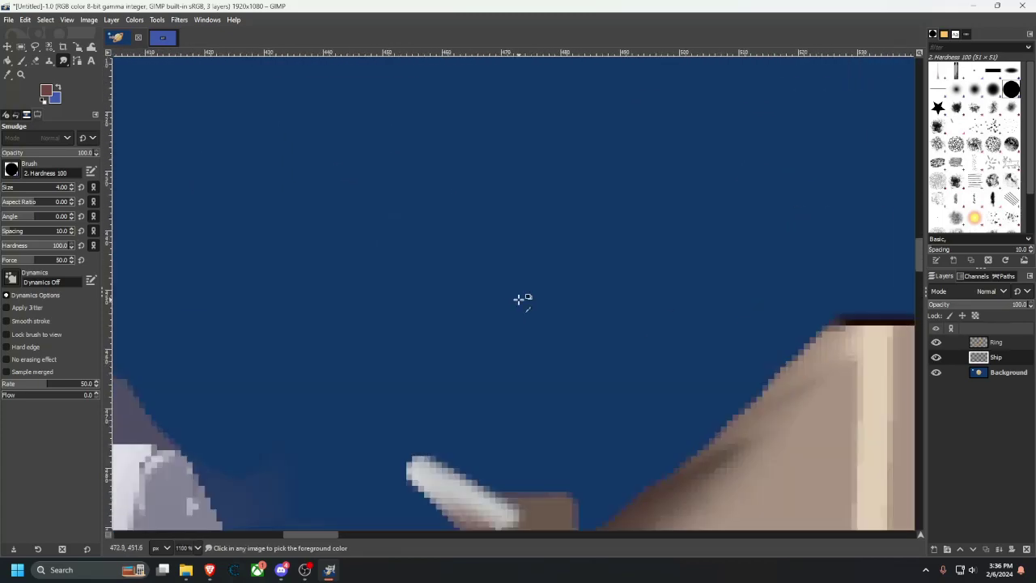
pyautogui.scroll(-3, 539, 359)
pyautogui.moveTo(491, 349)
pyautogui.mouseDown()
pyautogui.moveTo(493, 359)
pyautogui.moveTo(495, 347)
pyautogui.mouseUp()
pyautogui.keyDown('shift'); pyautogui.click(445, 350); pyautogui.keyUp('shift')
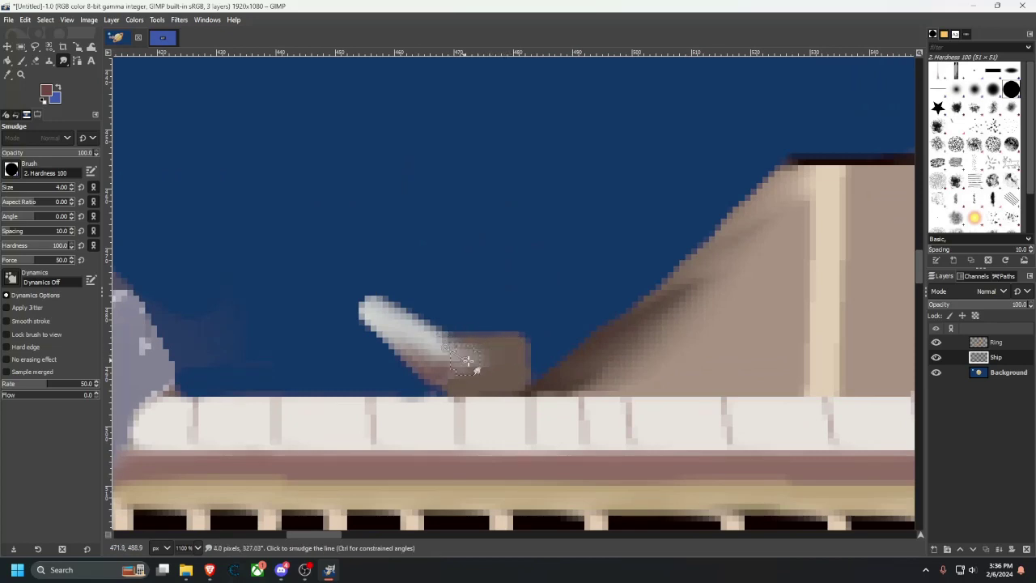
pyautogui.click(499, 352)
pyautogui.keyDown('shift'); pyautogui.click(445, 351); pyautogui.keyUp('shift')
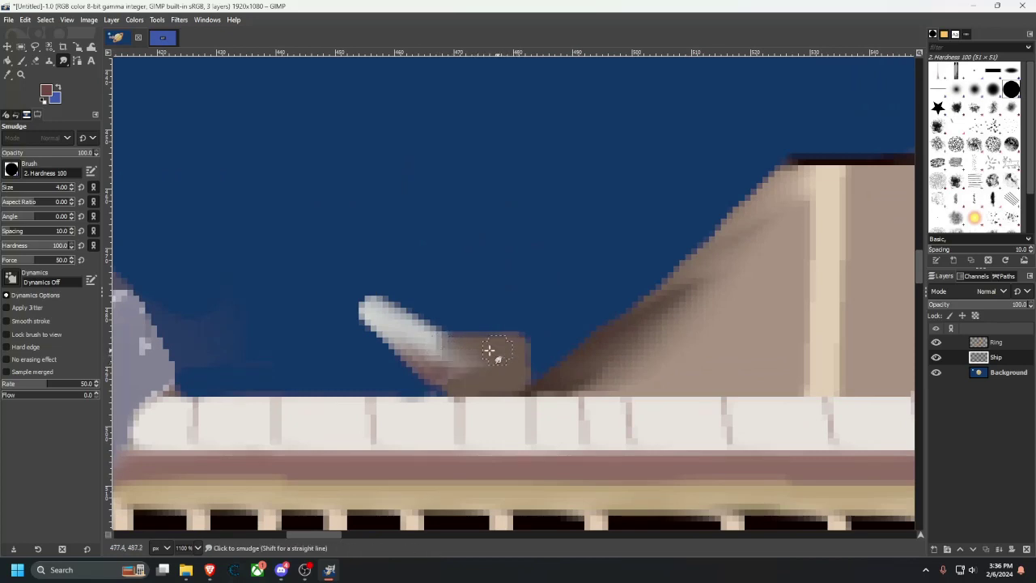
pyautogui.click(490, 351)
pyautogui.keyDown('shift'); pyautogui.click(448, 356); pyautogui.keyUp('shift')
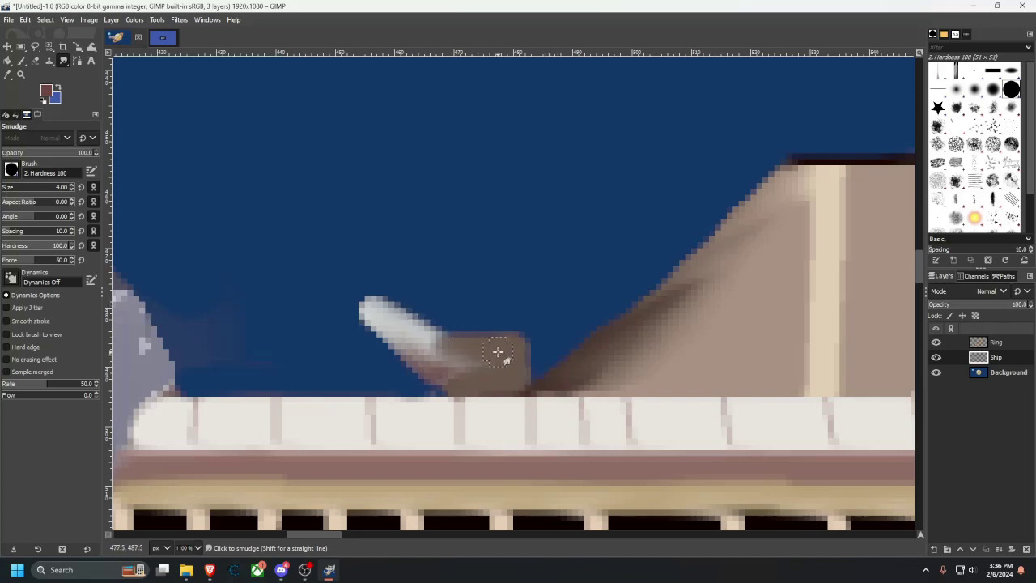
# Duplicate the finished turret from a 33 × 20 px rectangular selection, place the copy left of it on the white deck, and anchor it.
pyautogui.click(21, 47)
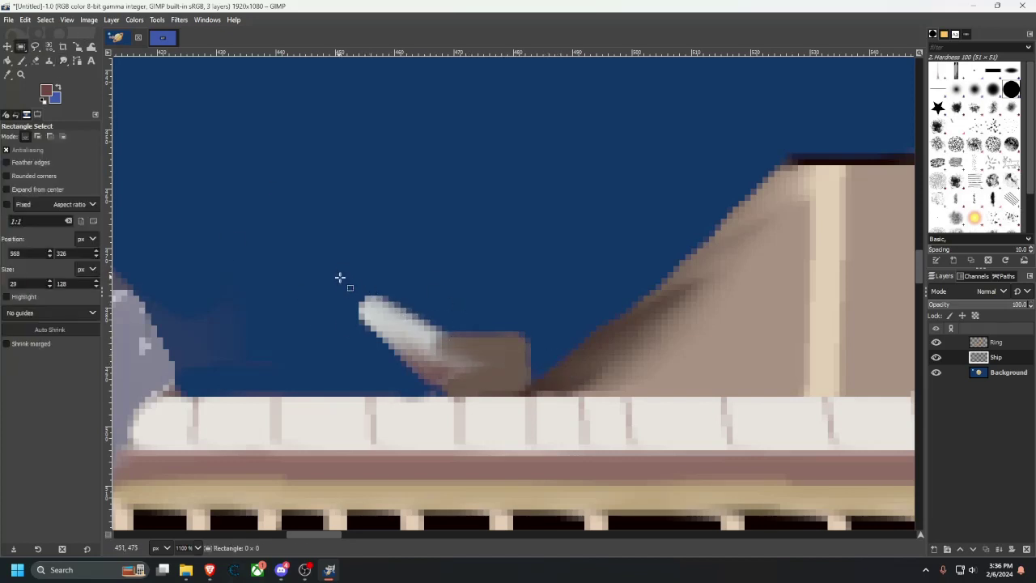
pyautogui.moveTo(340, 278); pyautogui.dragTo(533, 395)
pyautogui.hotkey('ctrl', 'c')
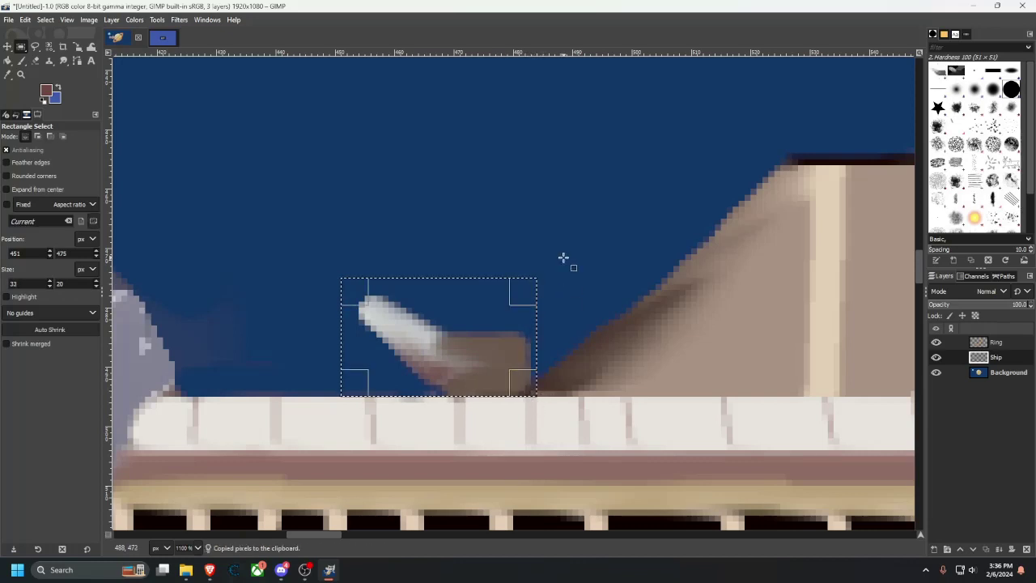
pyautogui.hotkey('ctrl', 'v')
pyautogui.moveTo(553, 328)
pyautogui.mouseDown()
pyautogui.moveTo(370, 342)
pyautogui.moveTo(277, 372)
pyautogui.moveTo(296, 378)
pyautogui.mouseUp()
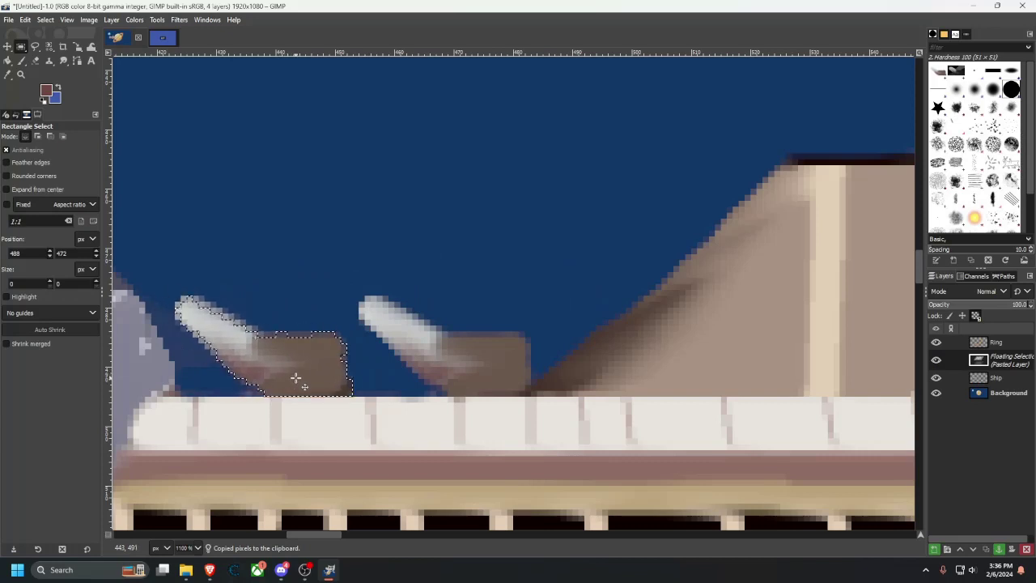
pyautogui.scroll(-5, 516, 328)
pyautogui.click(504, 283)
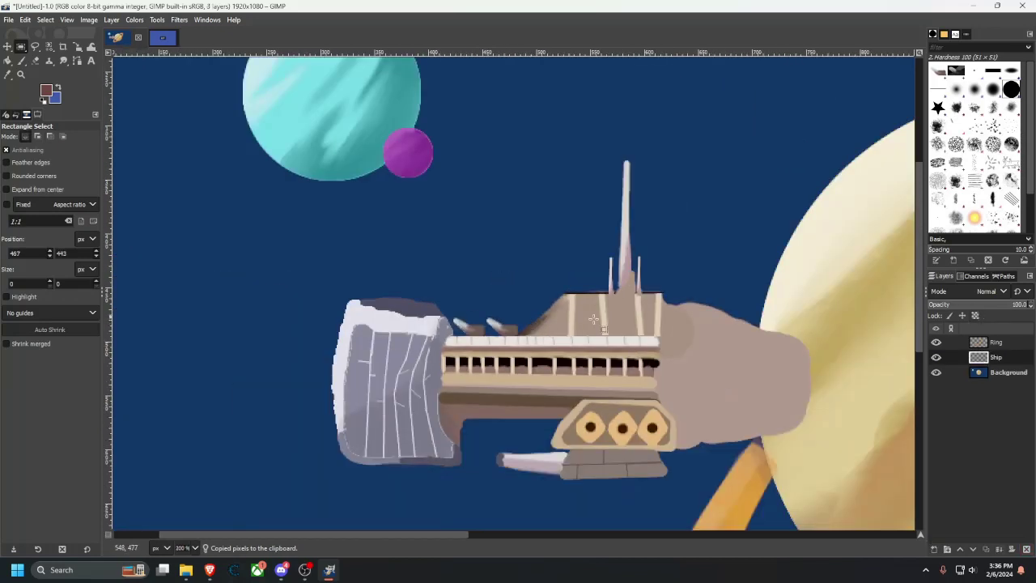
# Sample the reddish brown of the paneled wall behind the reference ship's white deck as the foreground color and return to the painting.
pyautogui.hscroll(2, 580, 319)
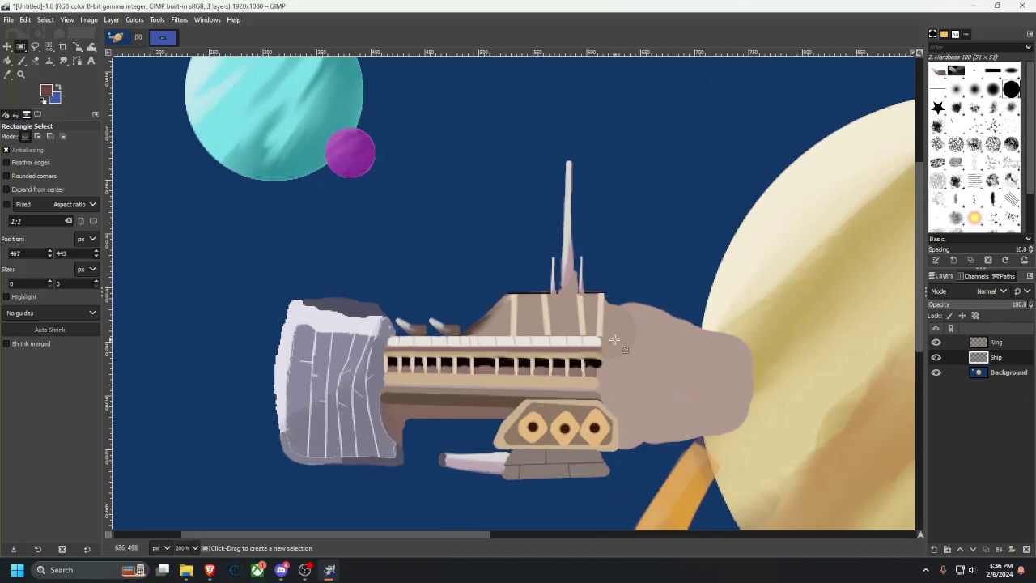
pyautogui.scroll(1, 526, 286)
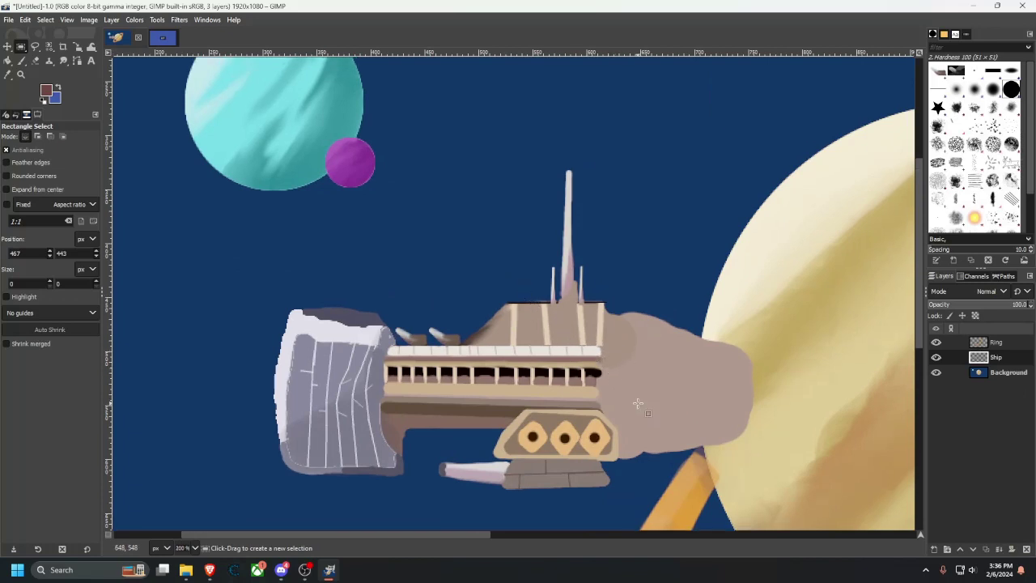
pyautogui.scroll(2, 638, 403)
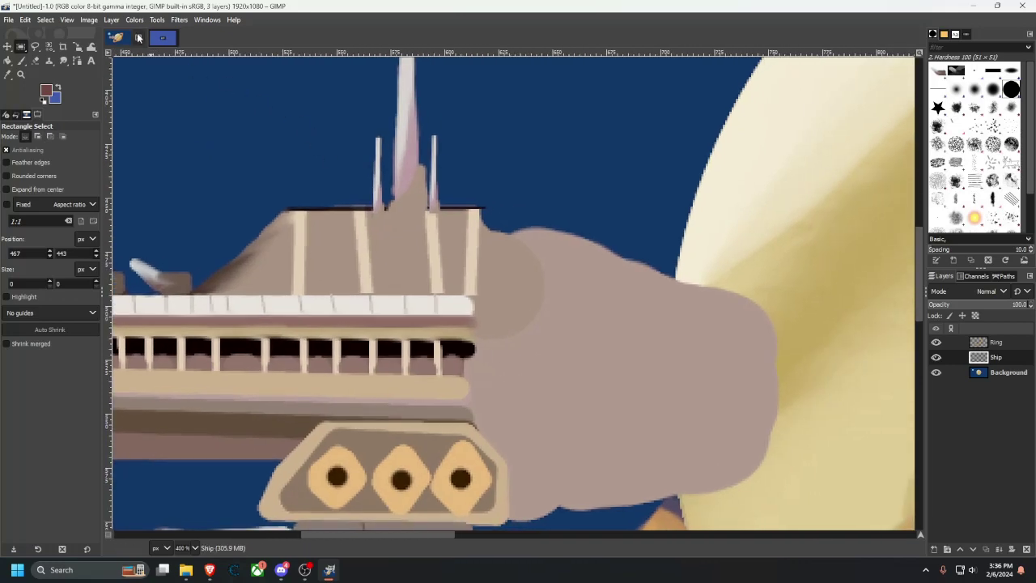
pyautogui.click(138, 38)
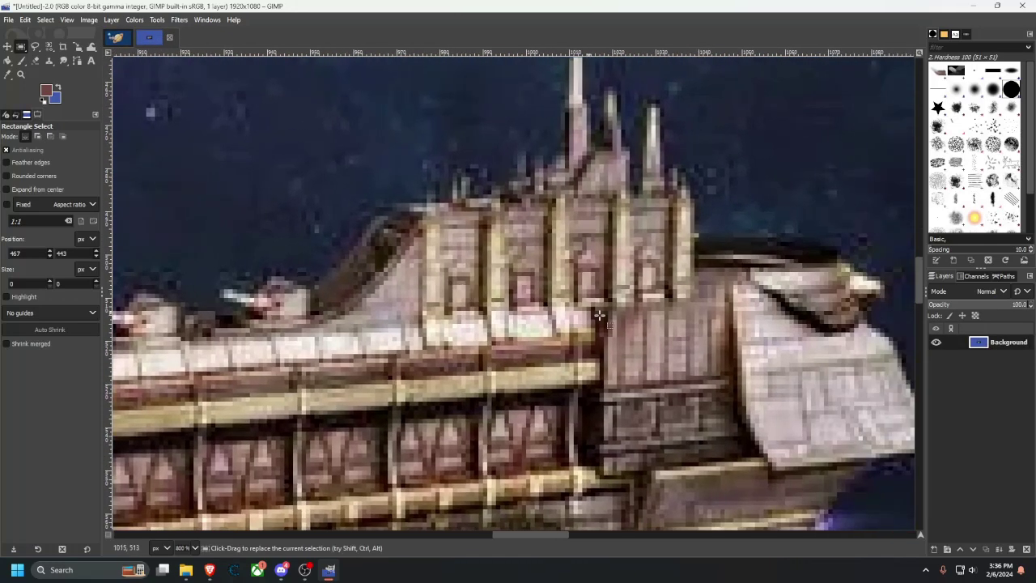
pyautogui.hscroll(2, 603, 320)
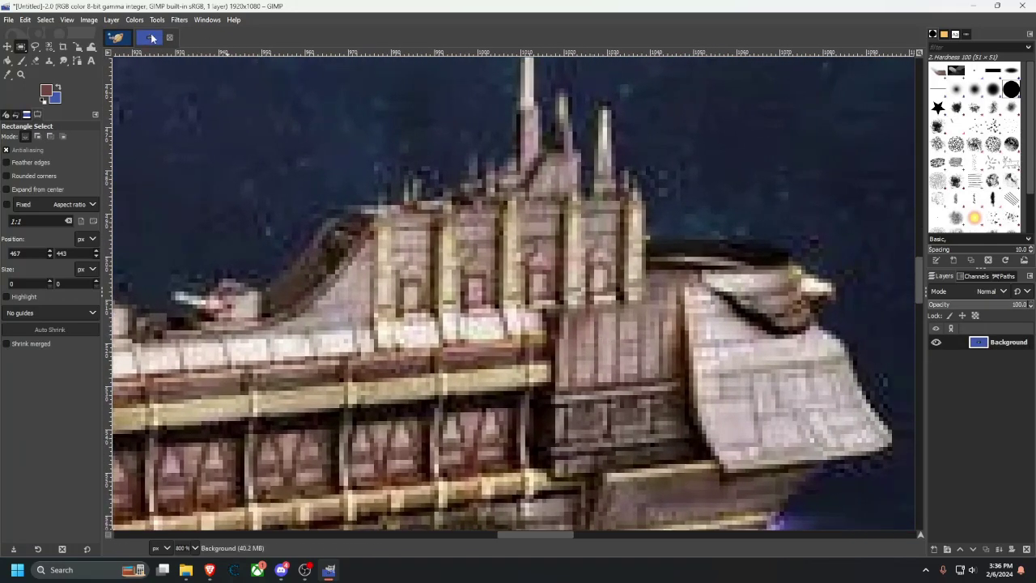
pyautogui.click(7, 74)
pyautogui.click(582, 349)
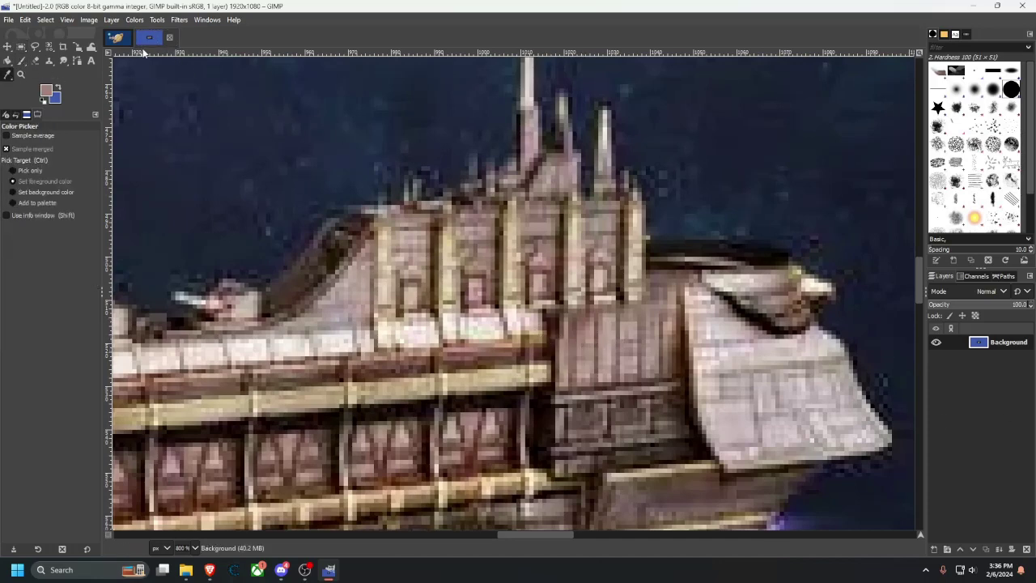
pyautogui.click(117, 38)
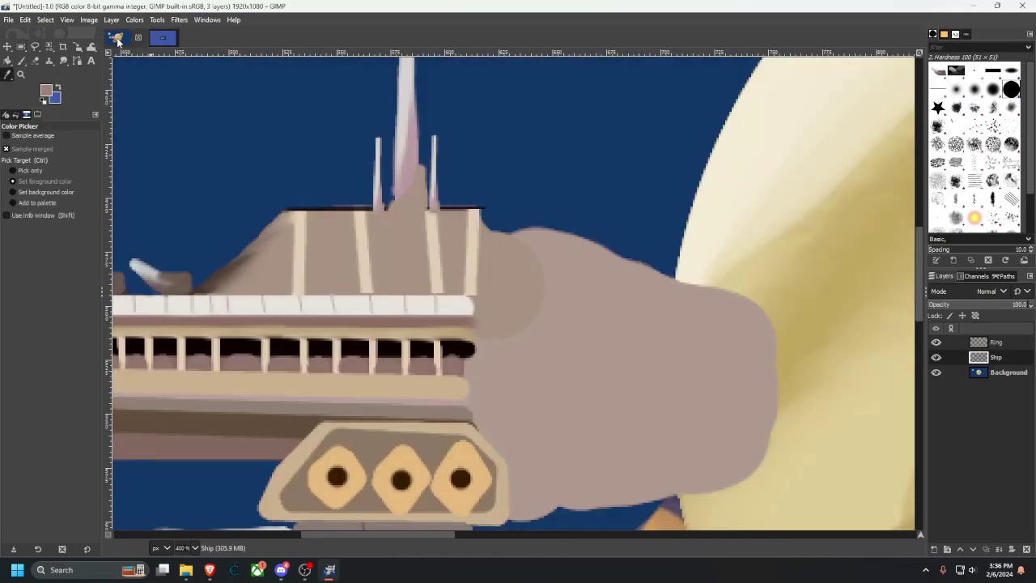
# Outline and fill a reddish-brown wall section about 65 × 60 px behind the deck's right end, curved on its upper right, using a 12 px brush.
pyautogui.click(21, 61)
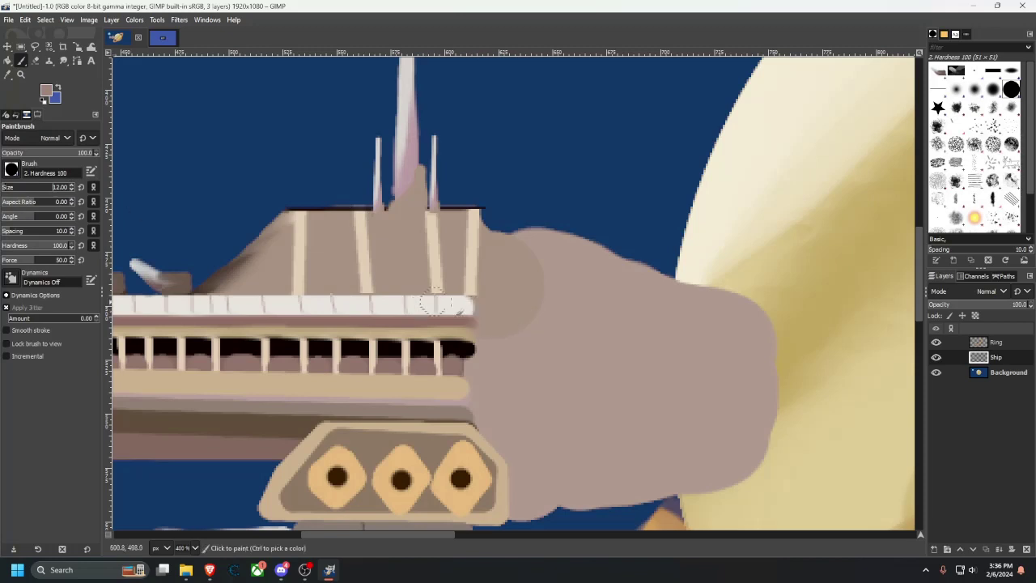
pyautogui.moveTo(487, 303)
pyautogui.mouseDown()
pyautogui.moveTo(486, 405)
pyautogui.moveTo(596, 404)
pyautogui.mouseUp()
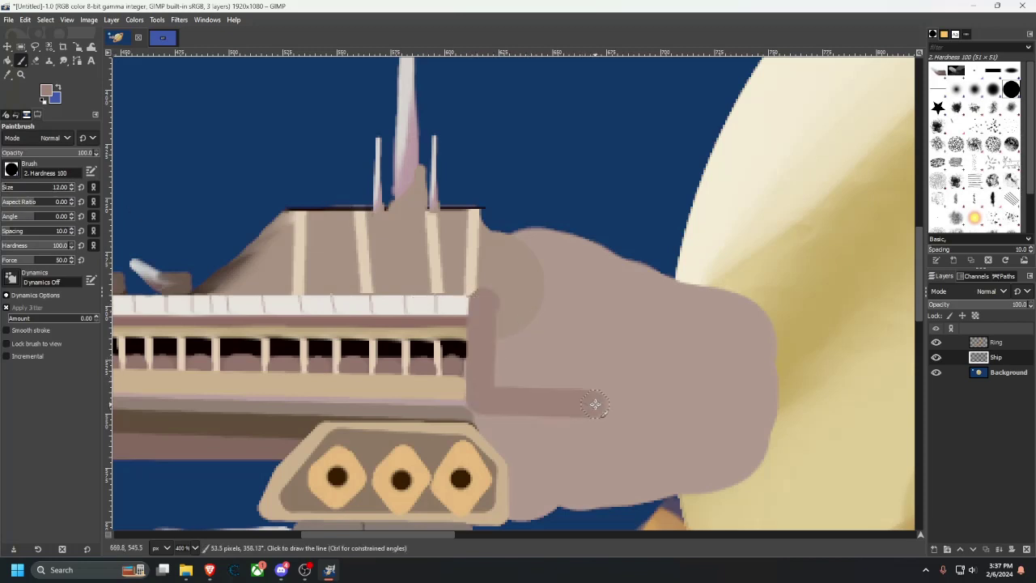
pyautogui.keyDown('shift'); pyautogui.click(585, 357); pyautogui.keyUp('shift')
pyautogui.moveTo(584, 357)
pyautogui.mouseDown()
pyautogui.moveTo(561, 331)
pyautogui.moveTo(489, 295)
pyautogui.mouseUp()
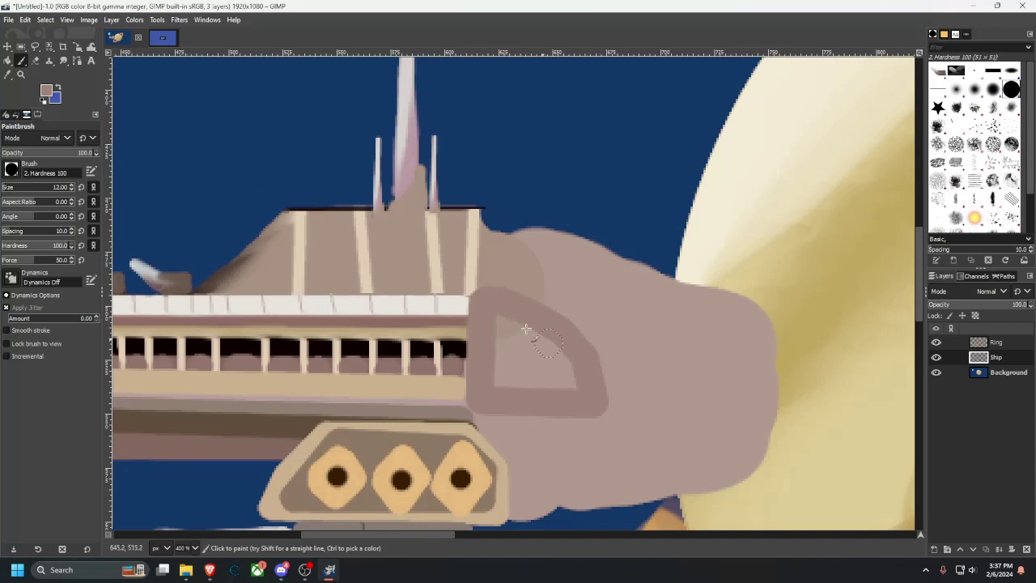
pyautogui.moveTo(499, 323)
pyautogui.mouseDown()
pyautogui.moveTo(498, 378)
pyautogui.moveTo(577, 383)
pyautogui.moveTo(550, 350)
pyautogui.moveTo(513, 330)
pyautogui.moveTo(531, 372)
pyautogui.mouseUp()
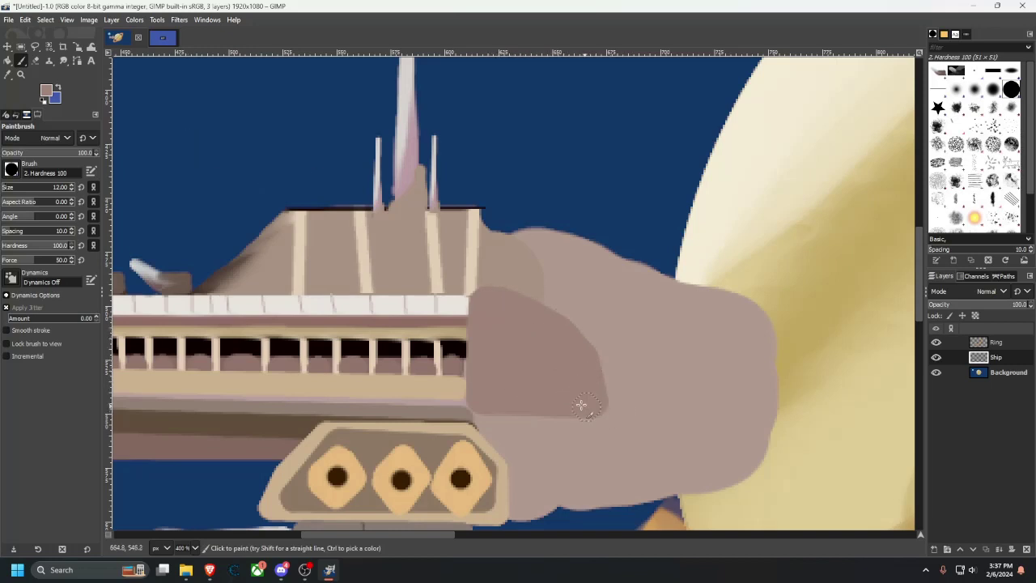
# Sample a dark brown from the reference ship and paint a band about 65 px long along the reddish-brown wall's lower edge, thickening its right end.
pyautogui.click(162, 37)
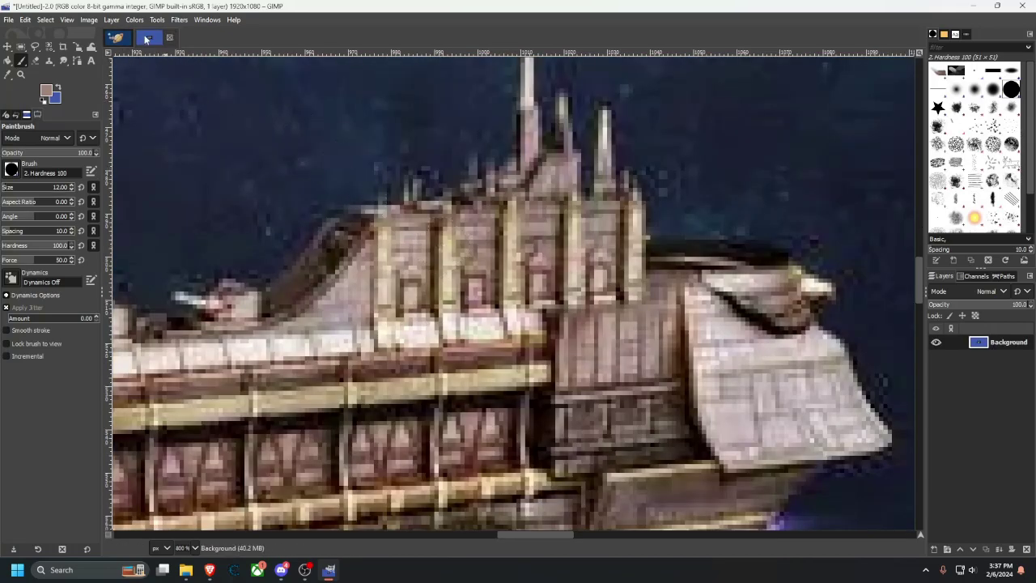
pyautogui.click(7, 75)
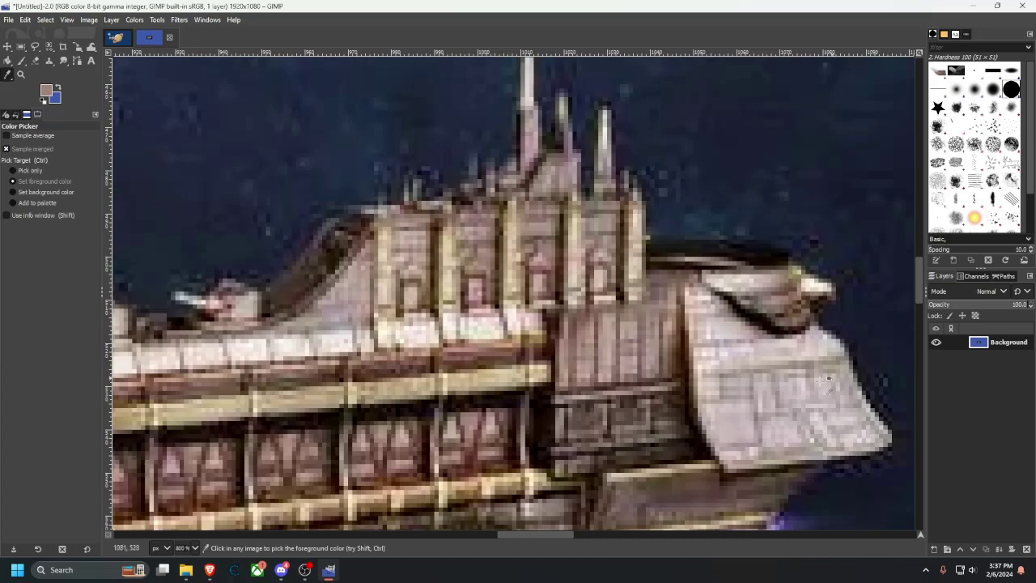
pyautogui.click(19, 61)
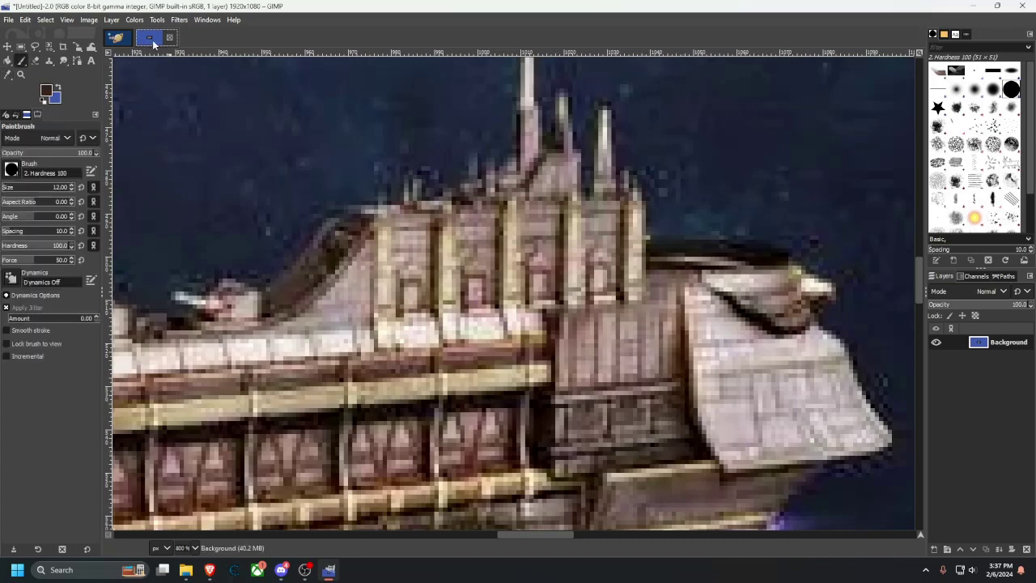
pyautogui.click(120, 38)
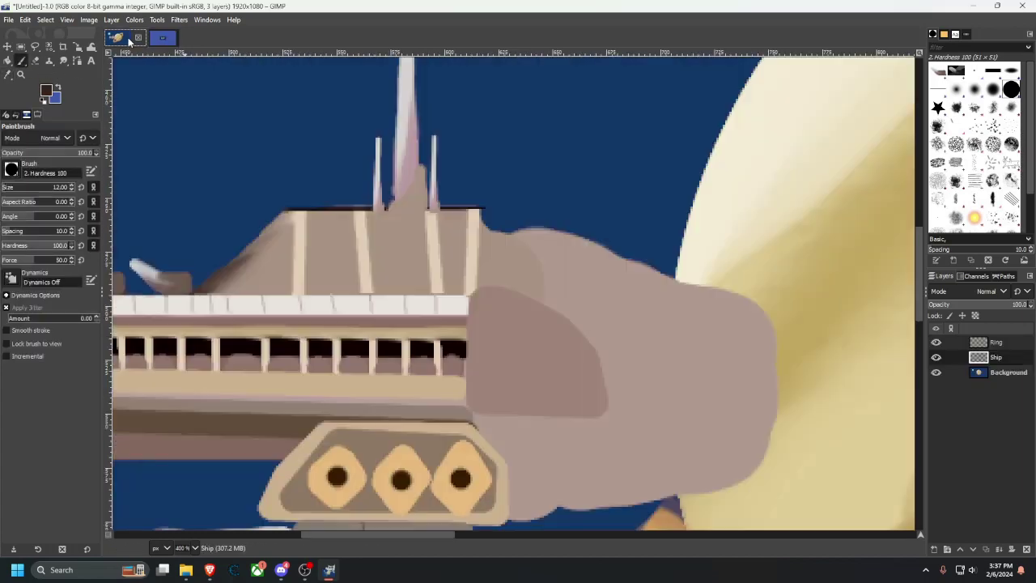
pyautogui.click(474, 402)
pyautogui.keyDown('shift'); pyautogui.click(609, 406); pyautogui.keyUp('shift')
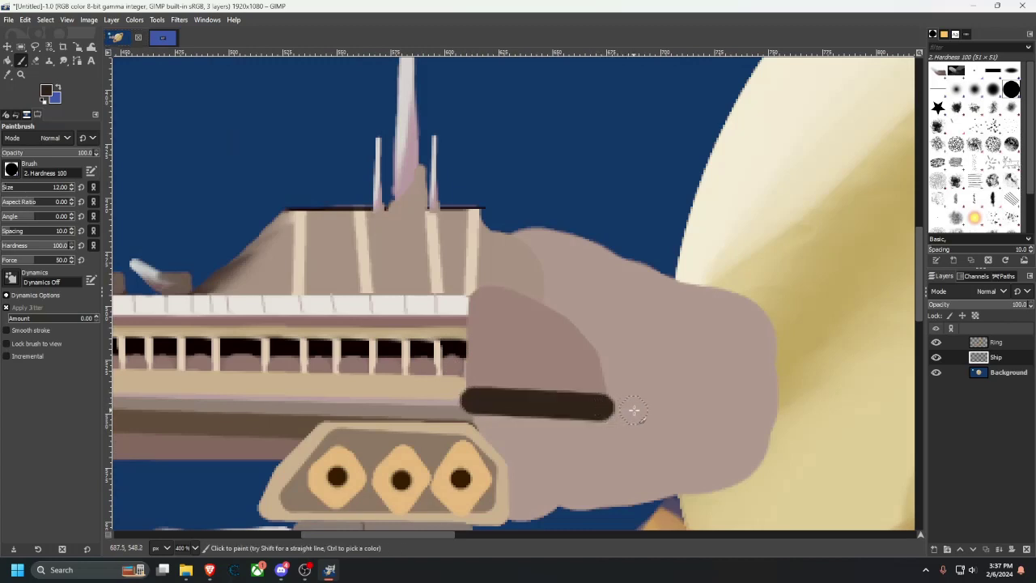
pyautogui.click(163, 38)
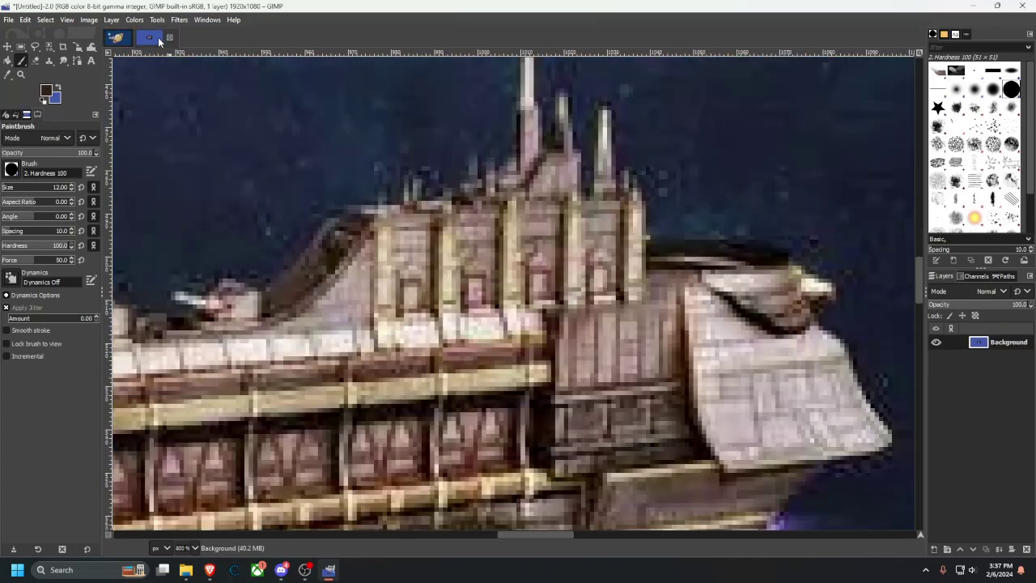
pyautogui.click(120, 38)
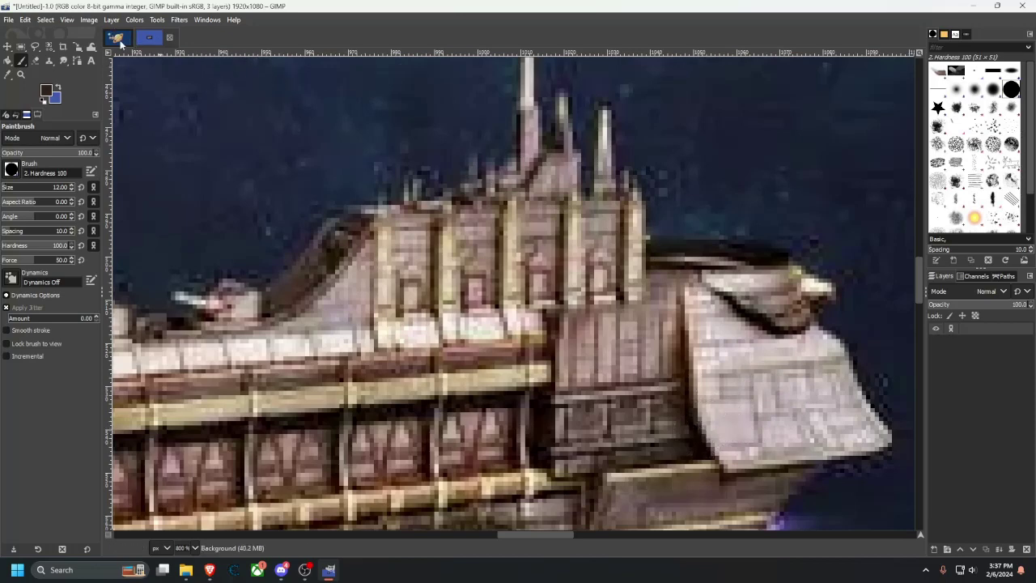
pyautogui.moveTo(601, 386); pyautogui.dragTo(608, 416)
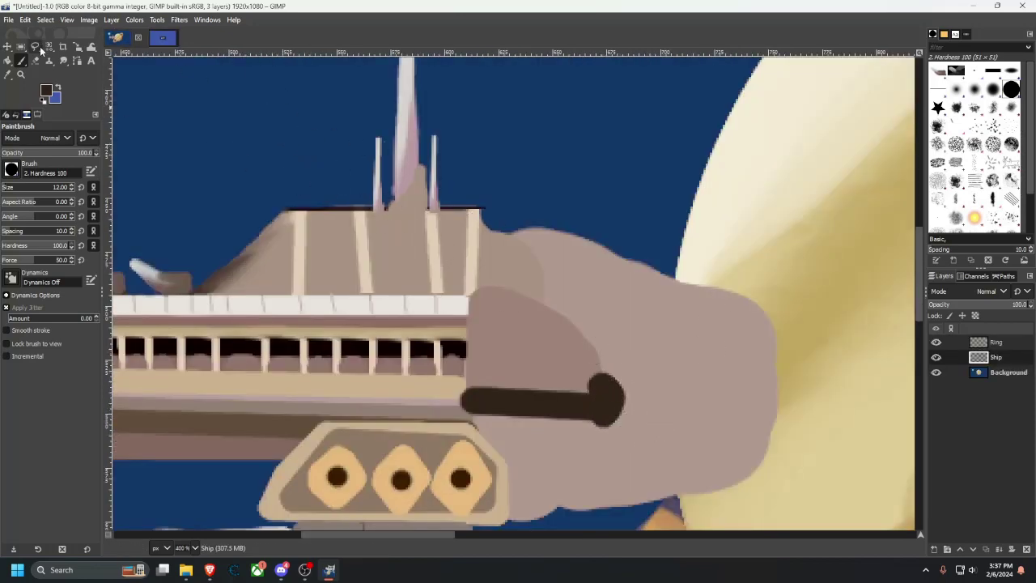
# Resample the wall's reddish brown and paint its upper-right area outward with the 12 px brush to square off the curved corner.
pyautogui.click(9, 75)
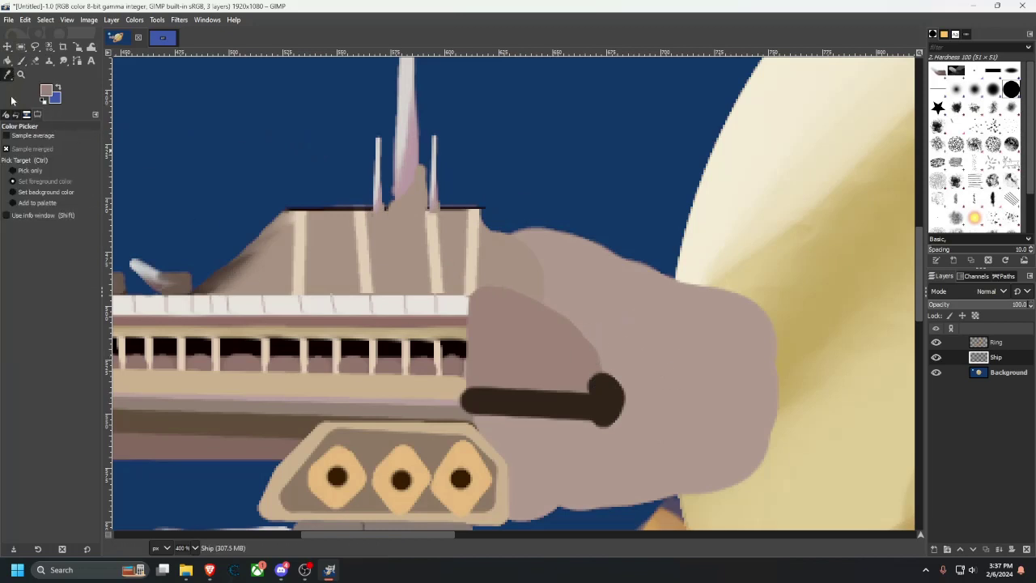
pyautogui.click(22, 62)
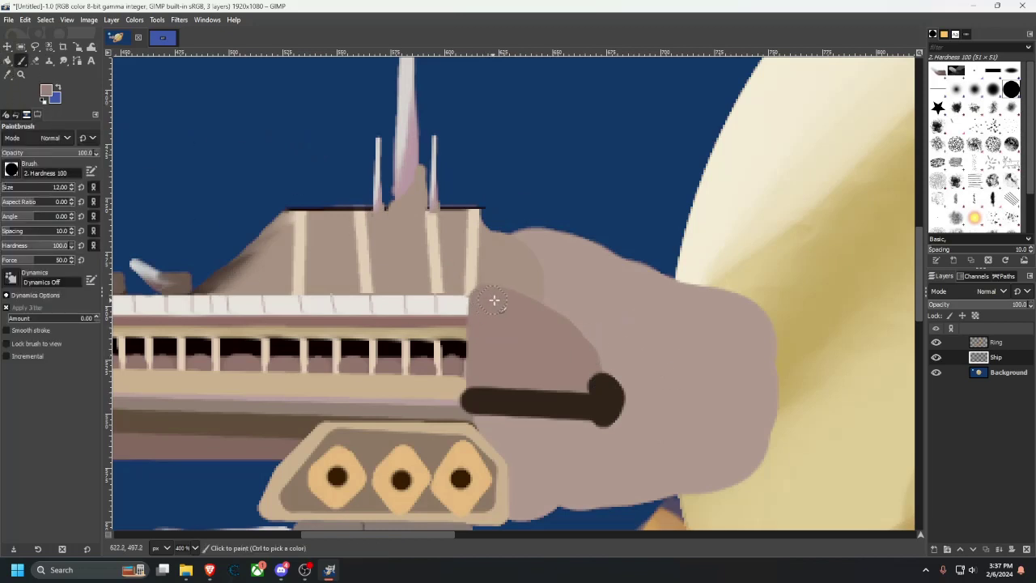
pyautogui.moveTo(494, 302)
pyautogui.mouseDown()
pyautogui.moveTo(573, 305)
pyautogui.moveTo(588, 378)
pyautogui.mouseUp()
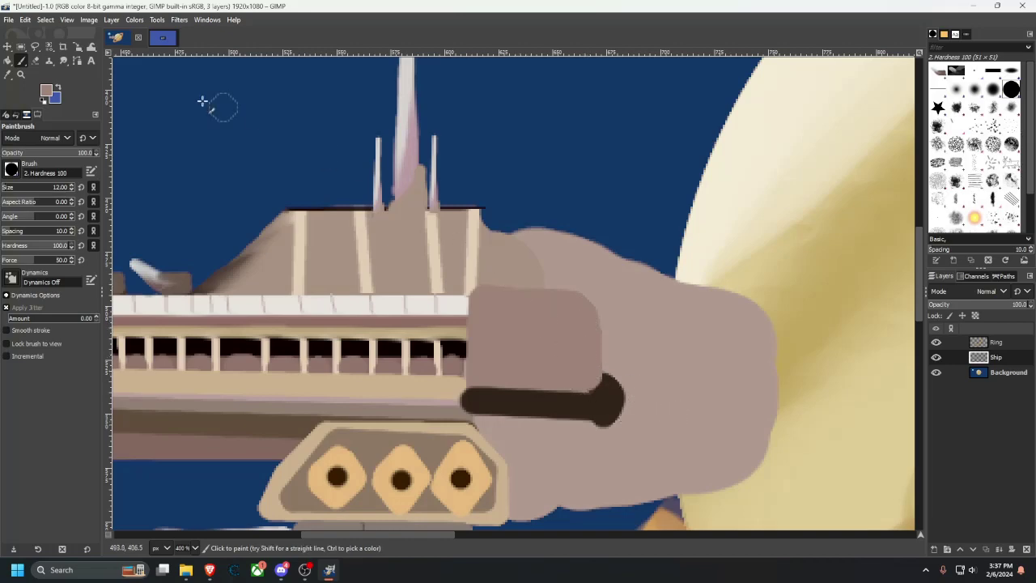
# Sample the near-black of the reference's rear roof strip, return to the painting, and sample the light brown hull beside the tower.
pyautogui.click(163, 38)
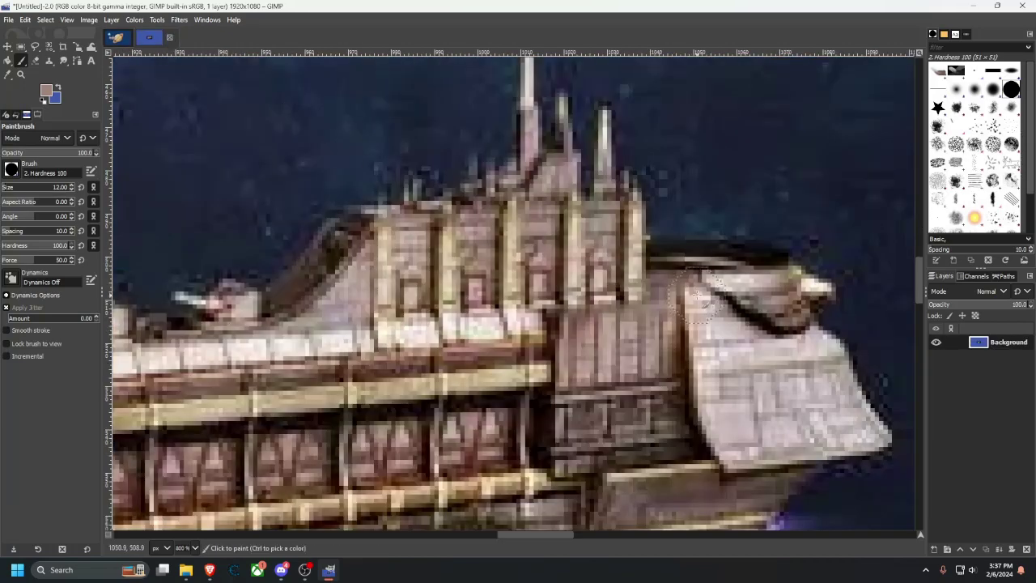
pyautogui.moveTo(697, 295); pyautogui.dragTo(630, 299)
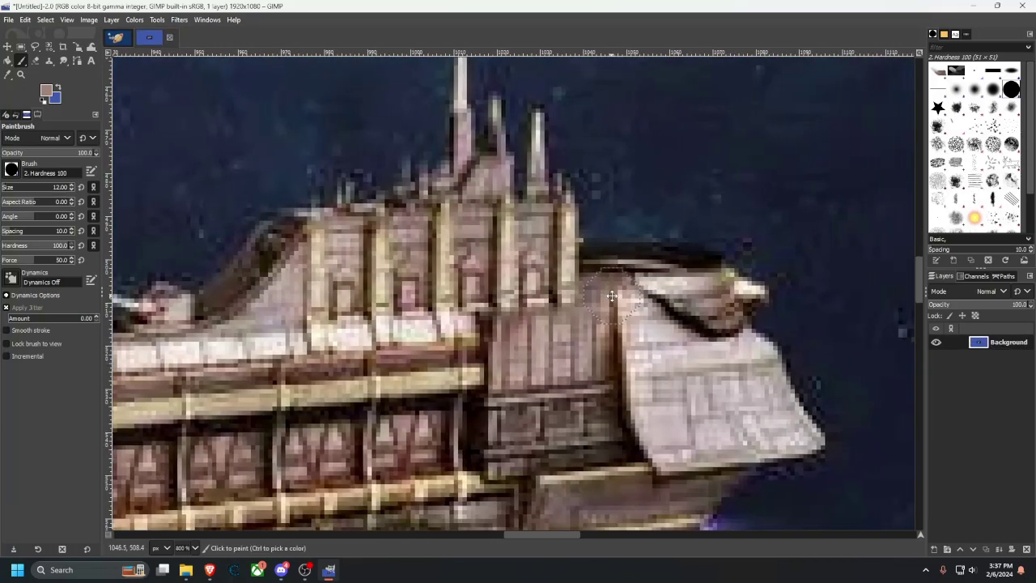
pyautogui.click(9, 74)
pyautogui.click(676, 254)
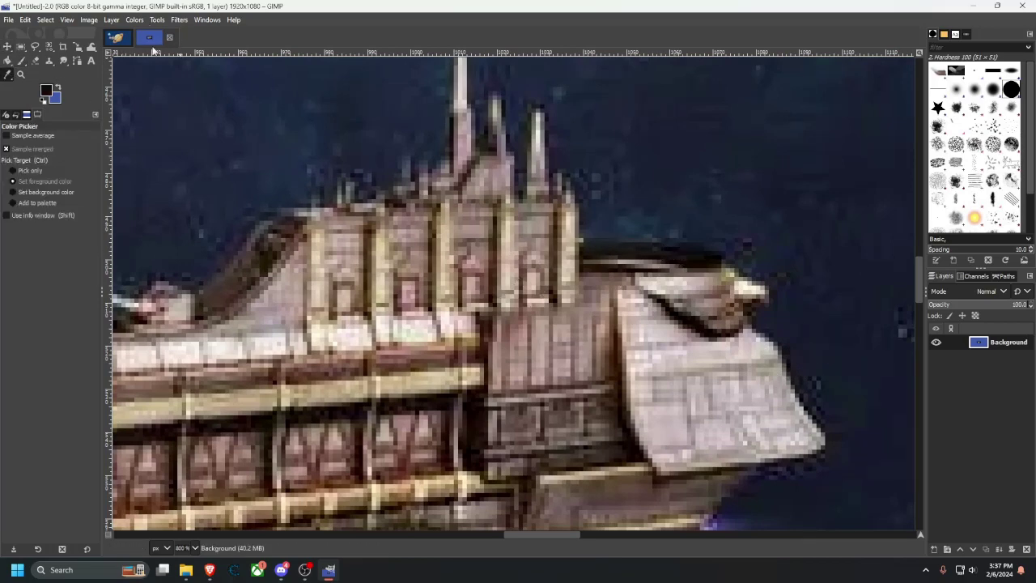
pyautogui.click(116, 37)
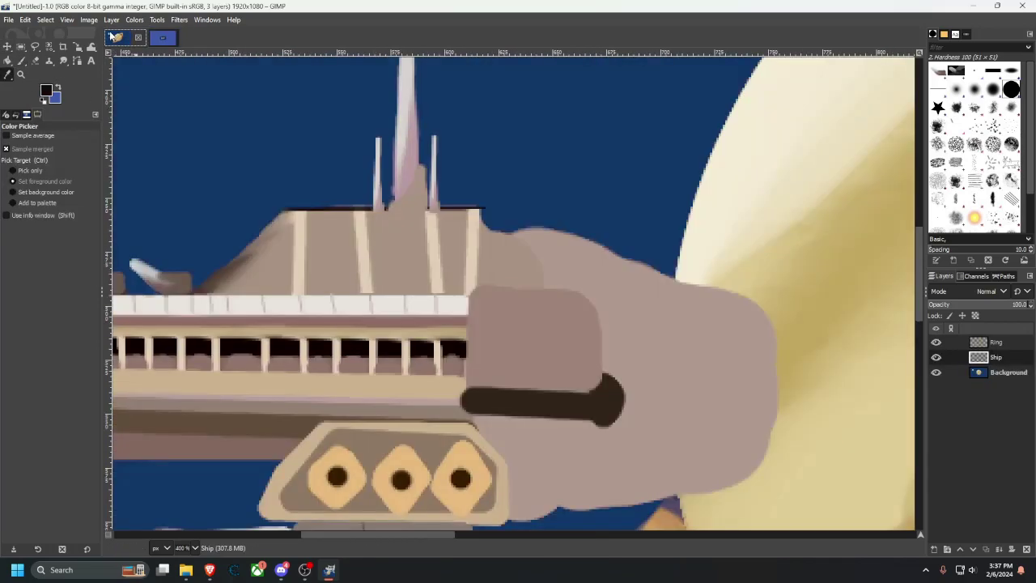
pyautogui.click(497, 231)
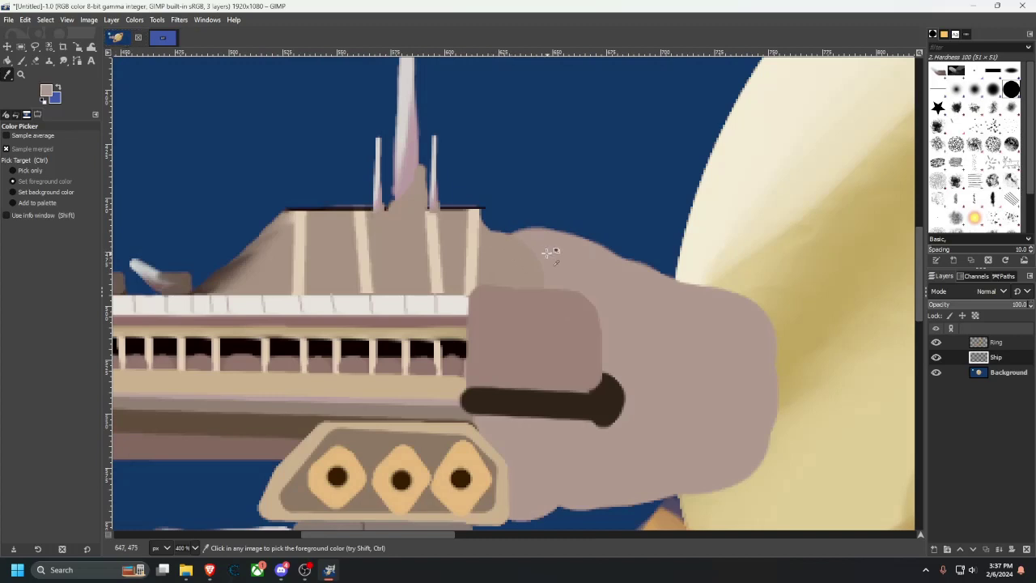
# Erase the hull mass rising behind the tower with the 12 px Eraser, leaving a nearly straight top edge level with the wall section.
pyautogui.click(35, 61)
pyautogui.moveTo(510, 223)
pyautogui.mouseDown()
pyautogui.moveTo(505, 254)
pyautogui.moveTo(497, 232)
pyautogui.moveTo(501, 274)
pyautogui.mouseUp()
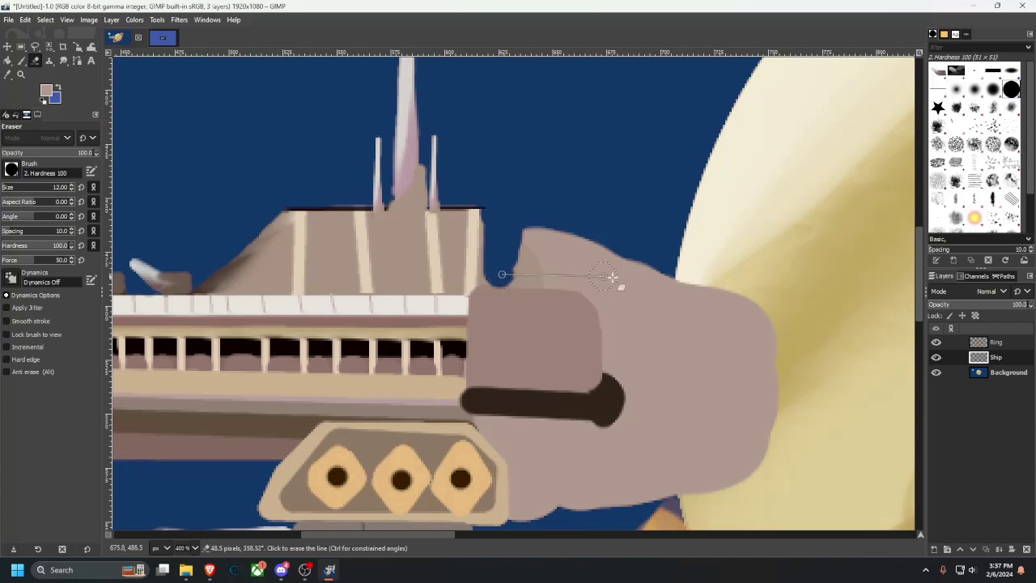
pyautogui.keyDown('shift'); pyautogui.click(669, 279); pyautogui.keyUp('shift')
pyautogui.click(656, 227)
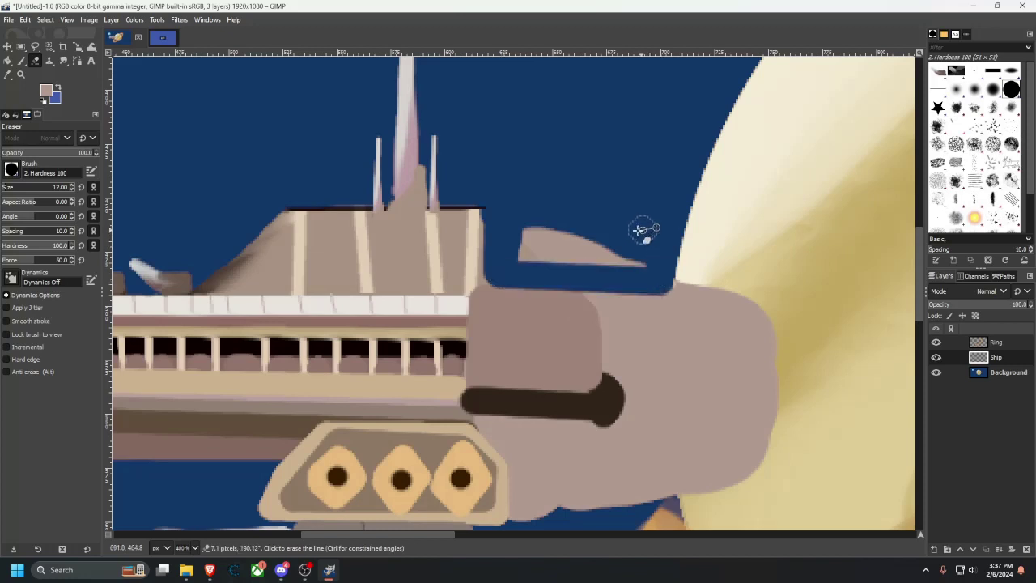
pyautogui.moveTo(520, 231)
pyautogui.mouseDown()
pyautogui.moveTo(527, 247)
pyautogui.moveTo(653, 264)
pyautogui.mouseUp()
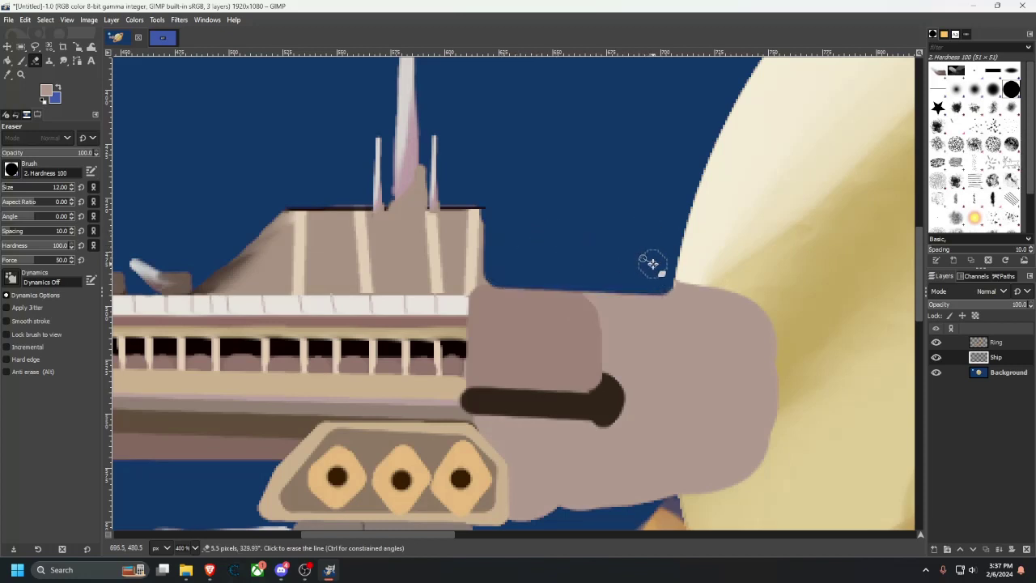
# Erase the upper right of the rear hull, comparing with the reference, to form a diagonal slope down to the stern tip.
pyautogui.click(681, 287)
pyautogui.keyDown('shift'); pyautogui.click(761, 309); pyautogui.keyUp('shift')
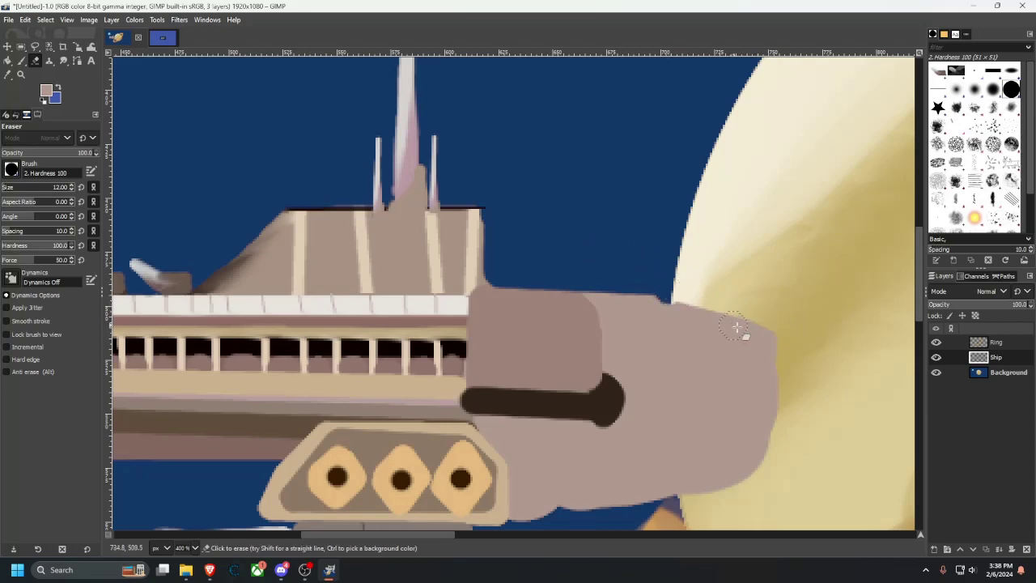
pyautogui.click(160, 39)
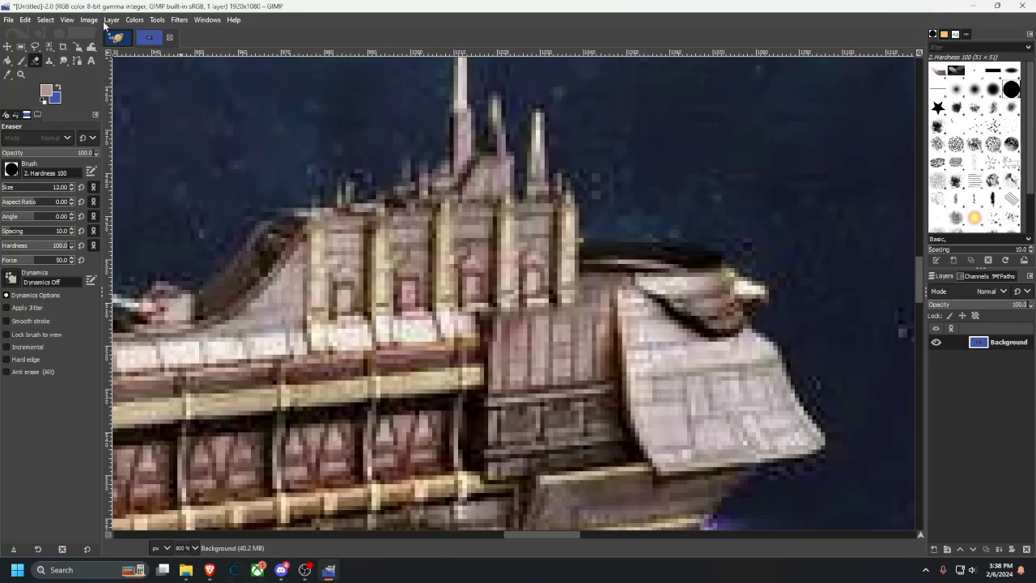
pyautogui.click(118, 39)
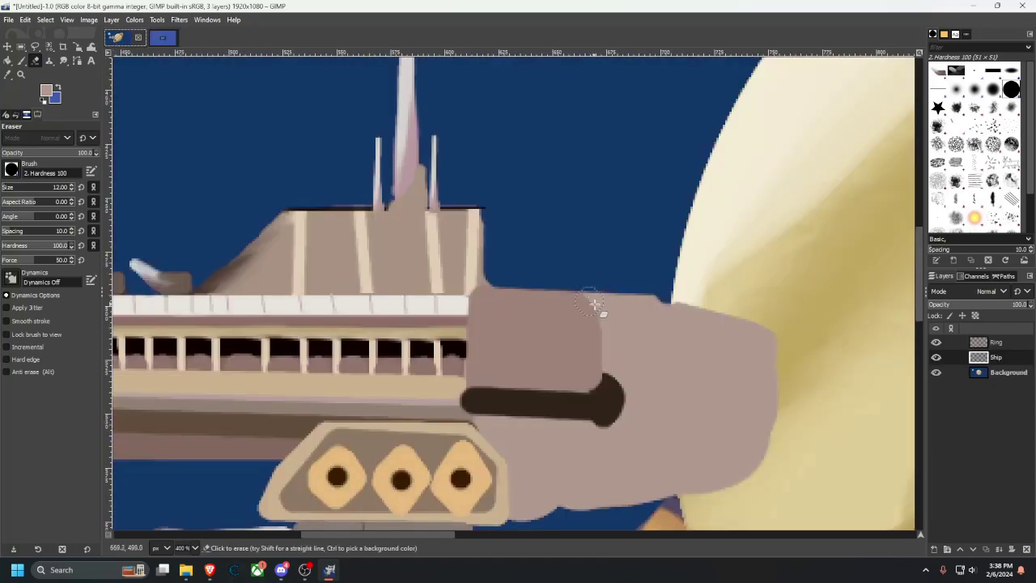
pyautogui.scroll(1, 365, 215)
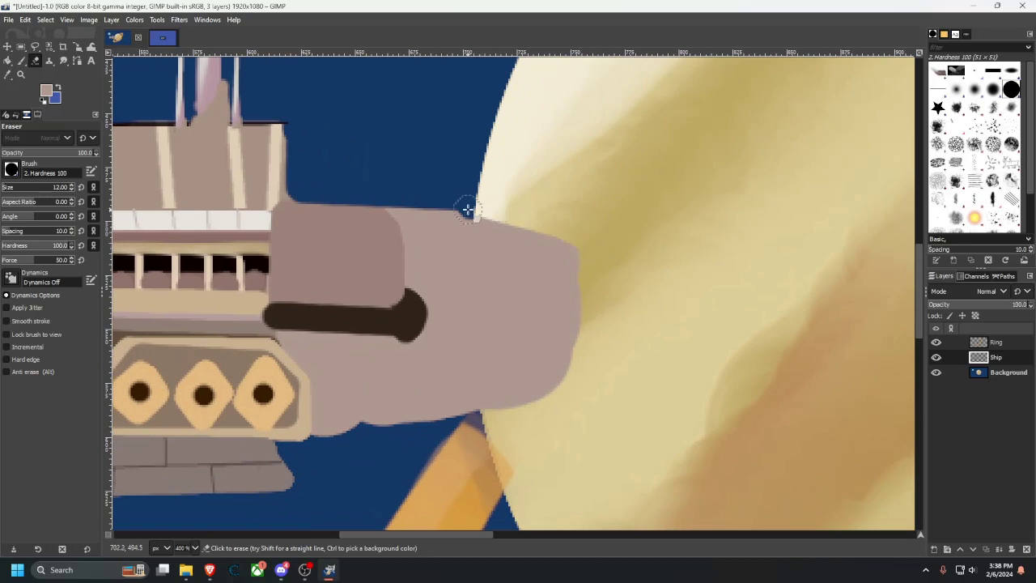
pyautogui.moveTo(468, 210)
pyautogui.mouseDown()
pyautogui.moveTo(594, 267)
pyautogui.moveTo(589, 283)
pyautogui.moveTo(551, 273)
pyautogui.moveTo(472, 212)
pyautogui.moveTo(520, 239)
pyautogui.moveTo(588, 317)
pyautogui.moveTo(459, 201)
pyautogui.moveTo(575, 323)
pyautogui.mouseUp()
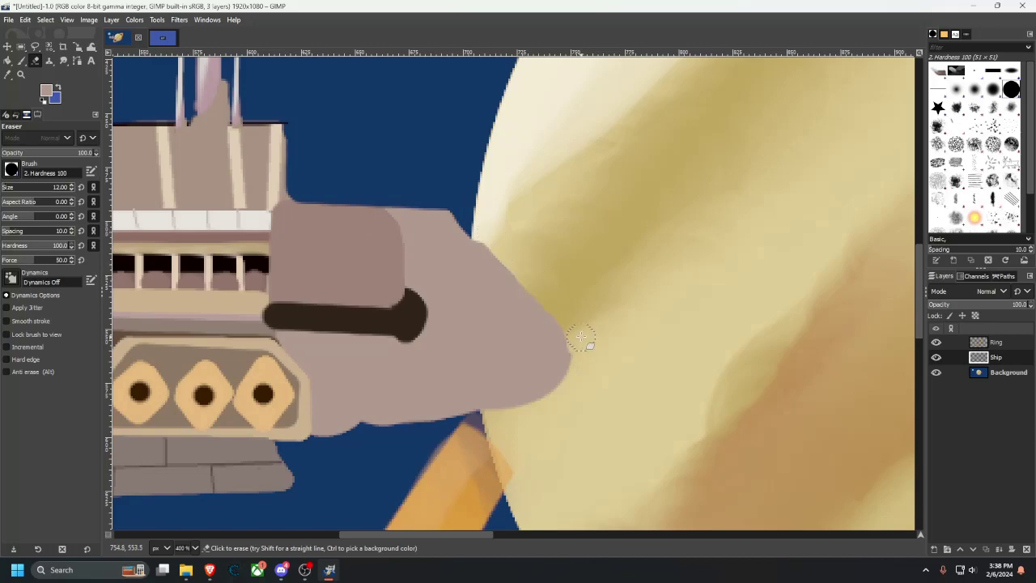
# Sample the pale pinkish gray of the reference's sloped rear plating as the foreground color and return to the painting.
pyautogui.moveTo(532, 240)
pyautogui.mouseDown()
pyautogui.moveTo(661, 270)
pyautogui.moveTo(422, 275)
pyautogui.mouseUp()
pyautogui.moveTo(284, 379); pyautogui.dragTo(280, 257)
pyautogui.scroll(-4, 280, 258)
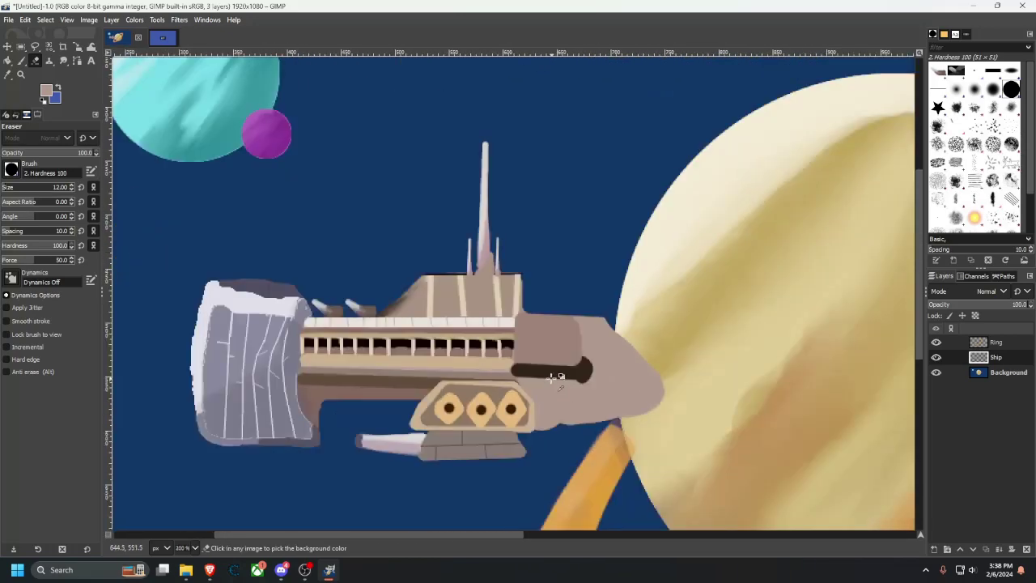
pyautogui.scroll(2, 547, 344)
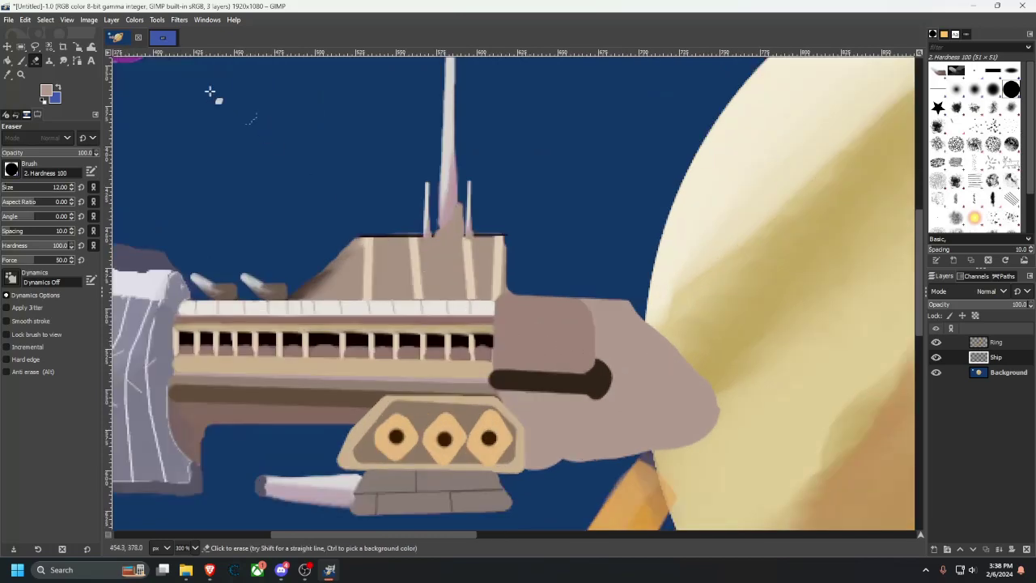
pyautogui.click(173, 39)
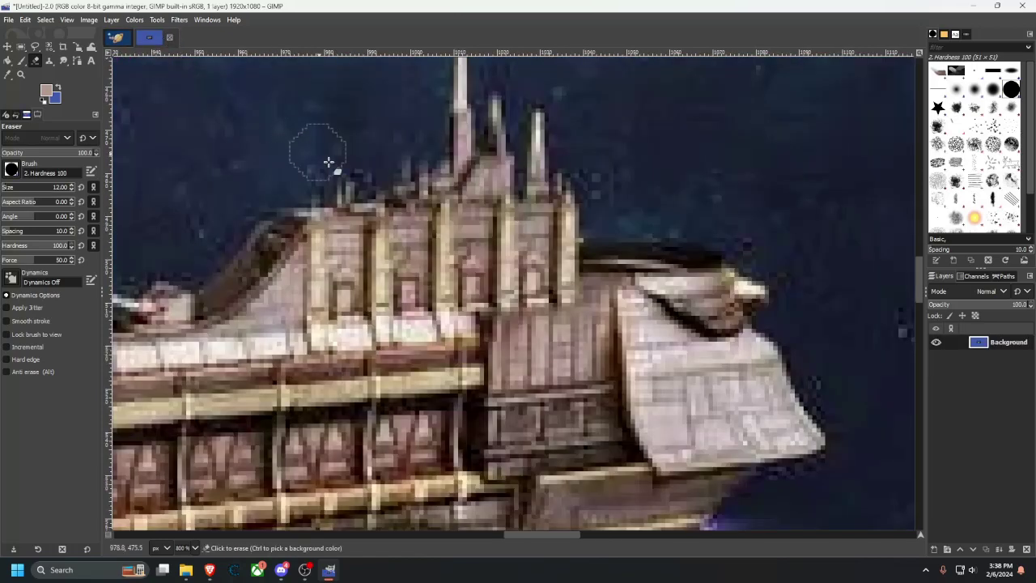
pyautogui.click(7, 74)
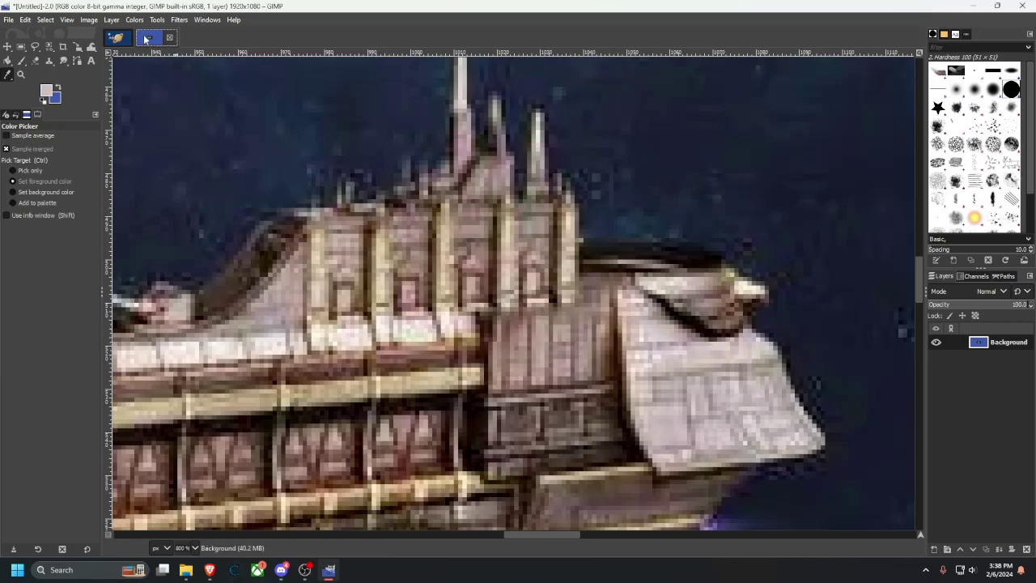
pyautogui.click(118, 37)
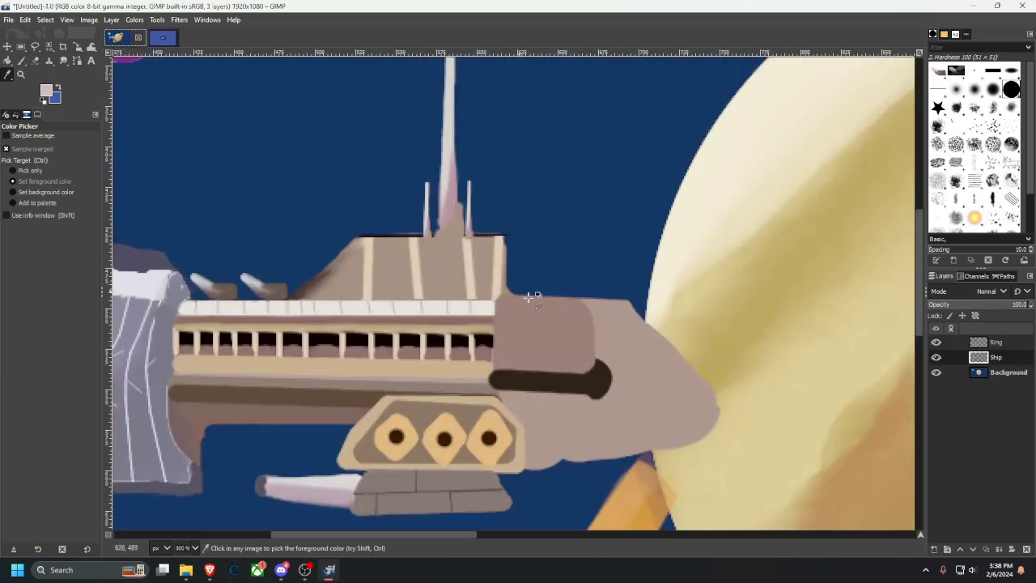
# Paint two connected straight pale strips with the 12 px brush, one diagonally down from the wall's upper-right corner, one across to the stern tip.
pyautogui.moveTo(607, 351); pyautogui.dragTo(423, 342)
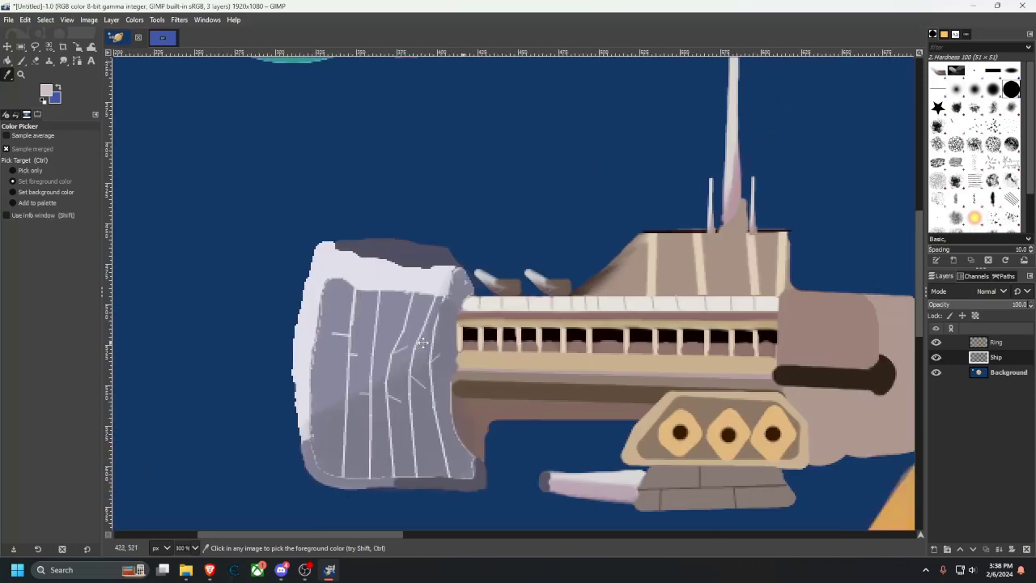
pyautogui.hscroll(6, 423, 343)
pyautogui.scroll(-1, 423, 343)
pyautogui.click(24, 61)
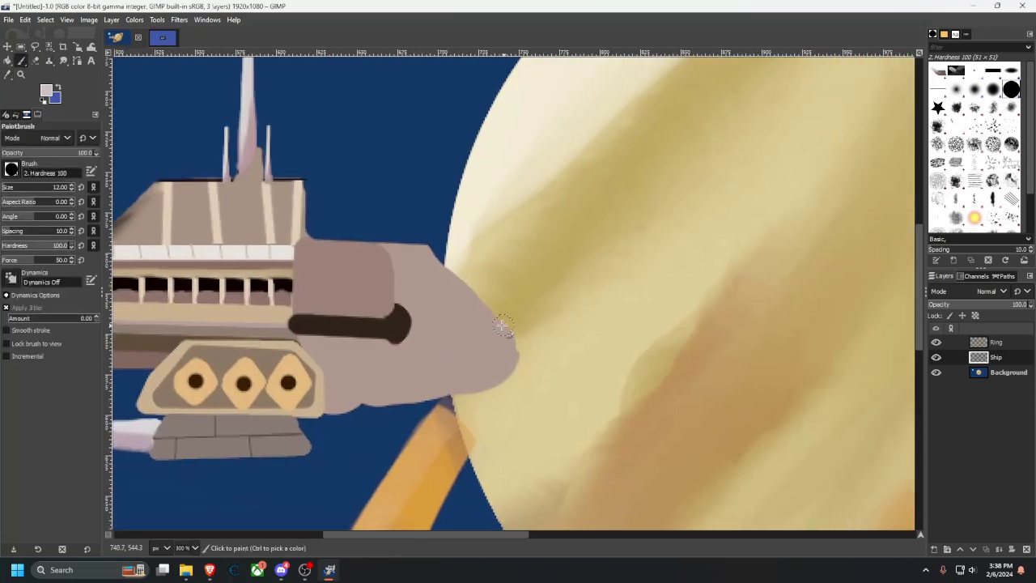
pyautogui.click(381, 247)
pyautogui.keyDown('shift'); pyautogui.click(432, 333); pyautogui.keyUp('shift')
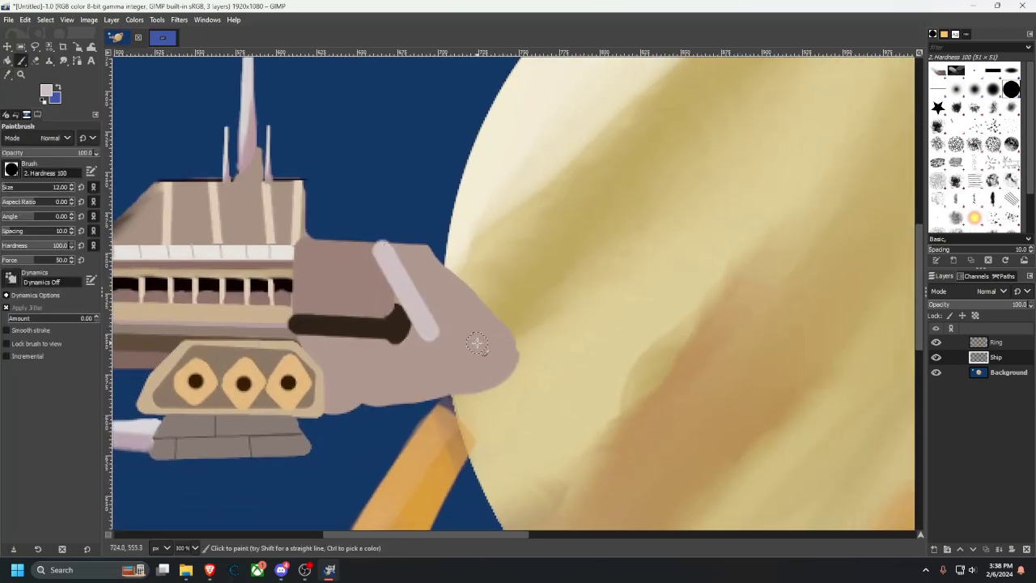
pyautogui.keyDown('shift'); pyautogui.click(513, 338); pyautogui.keyUp('shift')
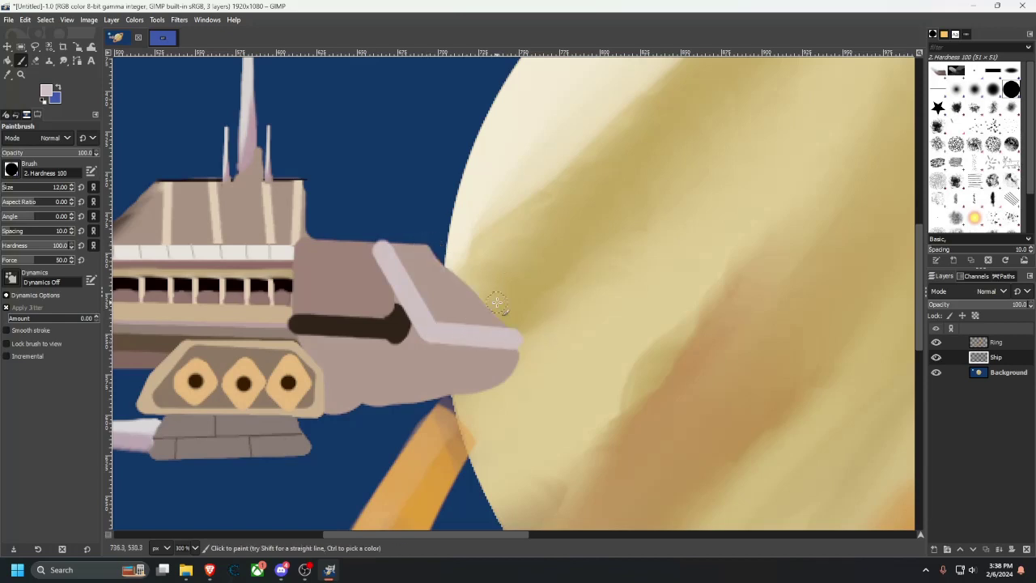
# Smudge the pale strip above the stern tip up and across the sloped rear plating with straight parallel strokes of the 12 px Smudge tool.
pyautogui.click(63, 60)
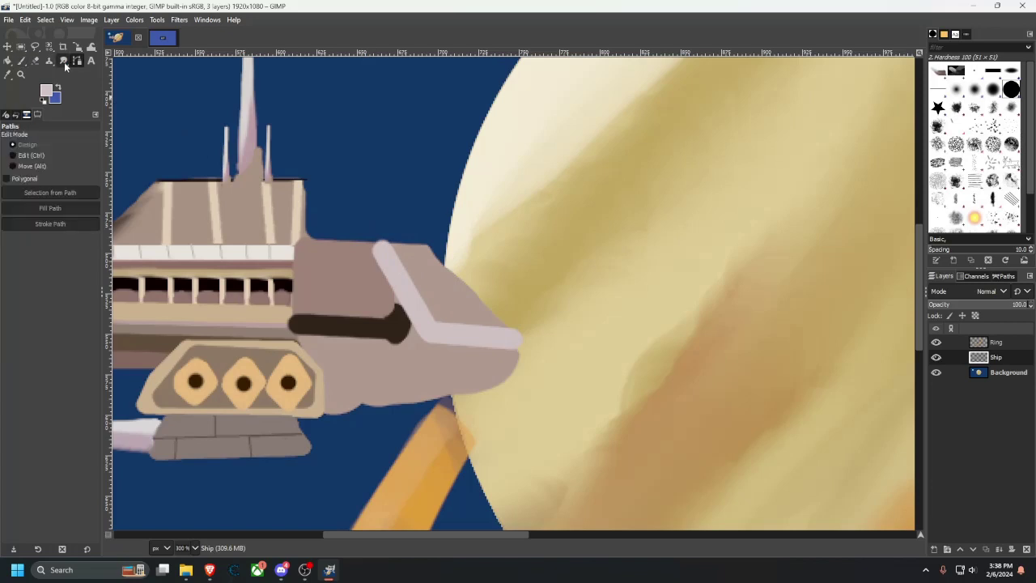
pyautogui.click(448, 329)
pyautogui.keyDown('shift'); pyautogui.click(401, 247); pyautogui.keyUp('shift')
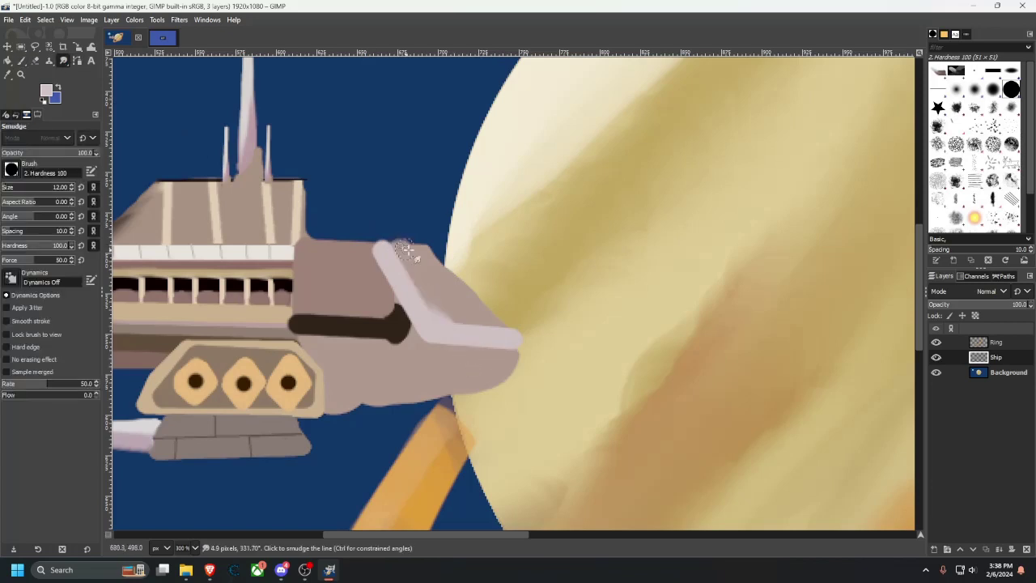
pyautogui.click(472, 326)
pyautogui.keyDown('shift'); pyautogui.click(413, 244); pyautogui.keyUp('shift')
pyautogui.click(491, 327)
pyautogui.keyDown('shift'); pyautogui.click(423, 240); pyautogui.keyUp('shift')
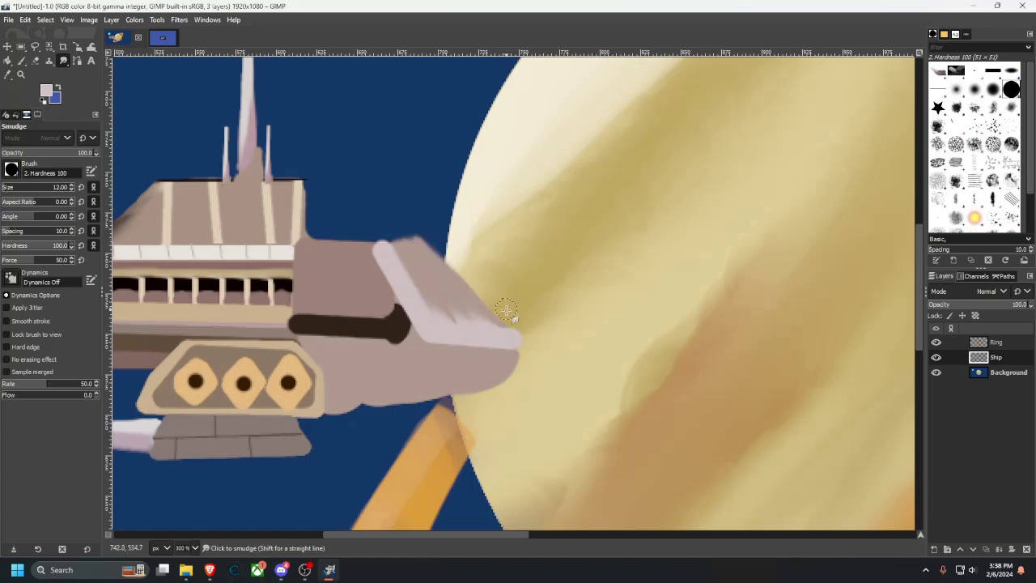
pyautogui.click(491, 309)
pyautogui.keyDown('shift'); pyautogui.click(428, 241); pyautogui.keyUp('shift')
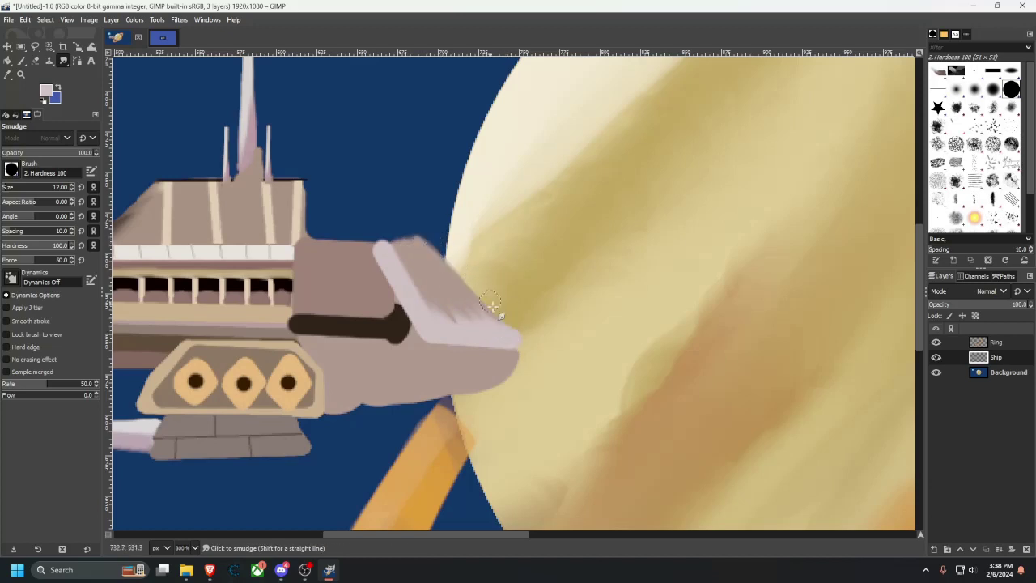
pyautogui.keyDown('shift'); pyautogui.click(425, 234); pyautogui.keyUp('shift')
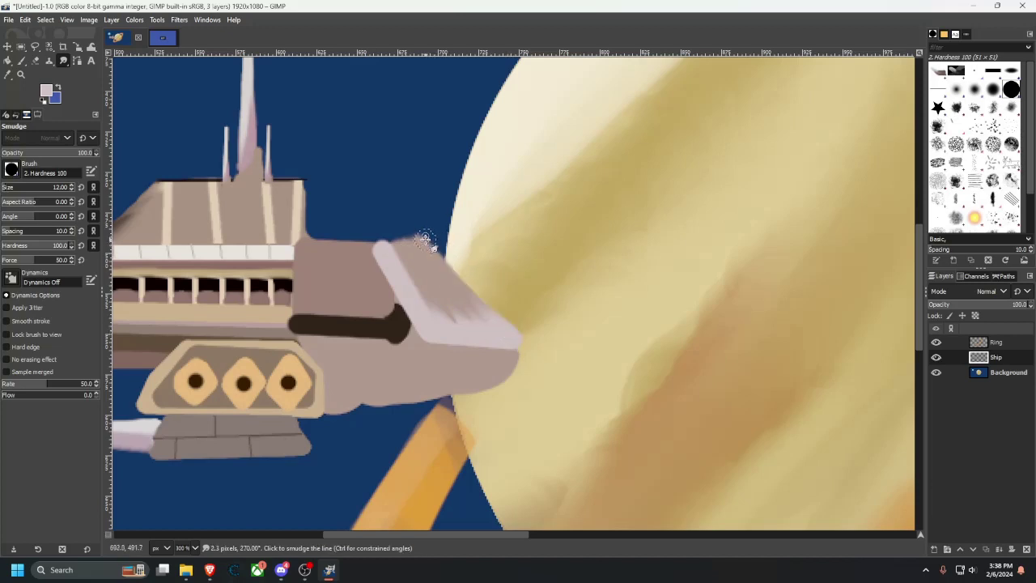
# Erase the uneven smears along the rear hull's top edge with the 12 px Eraser, leaving it straight from the tower to the slope.
pyautogui.moveTo(458, 279); pyautogui.dragTo(504, 319)
pyautogui.scroll(1, 465, 340)
pyautogui.scroll(-1, 453, 342)
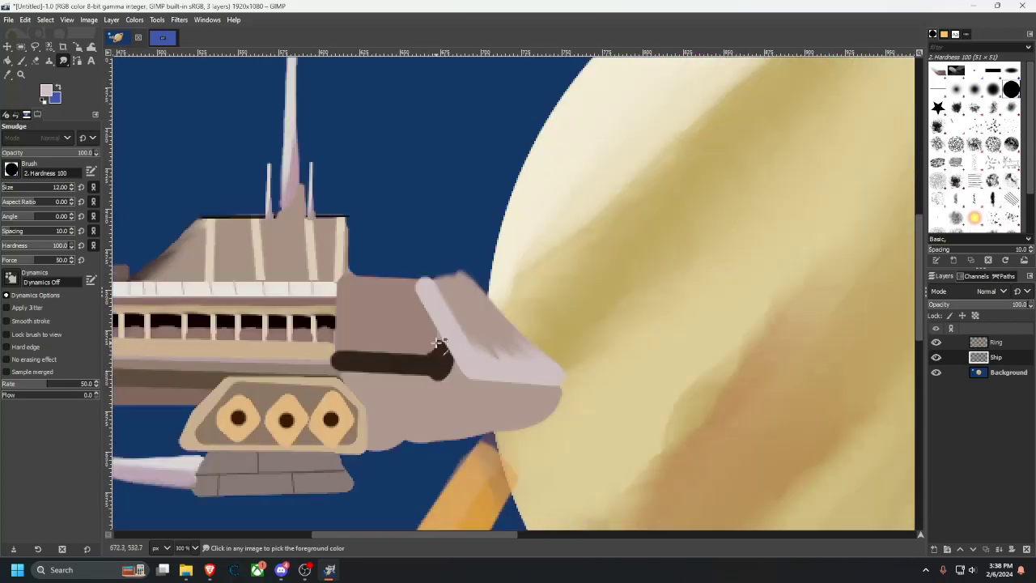
pyautogui.scroll(2, 434, 346)
pyautogui.click(35, 62)
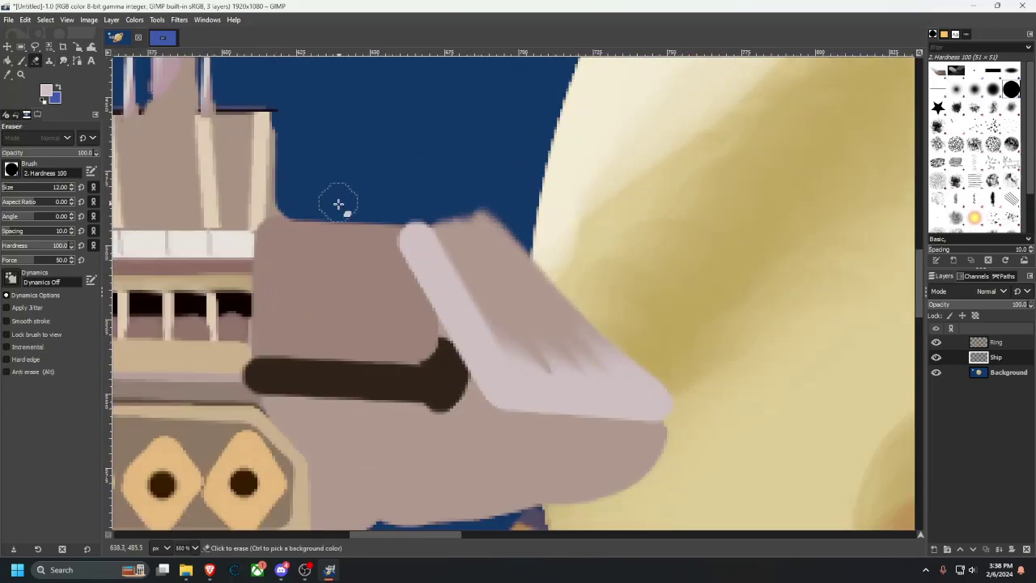
pyautogui.moveTo(320, 207)
pyautogui.mouseDown()
pyautogui.moveTo(307, 208)
pyautogui.moveTo(530, 209)
pyautogui.mouseUp()
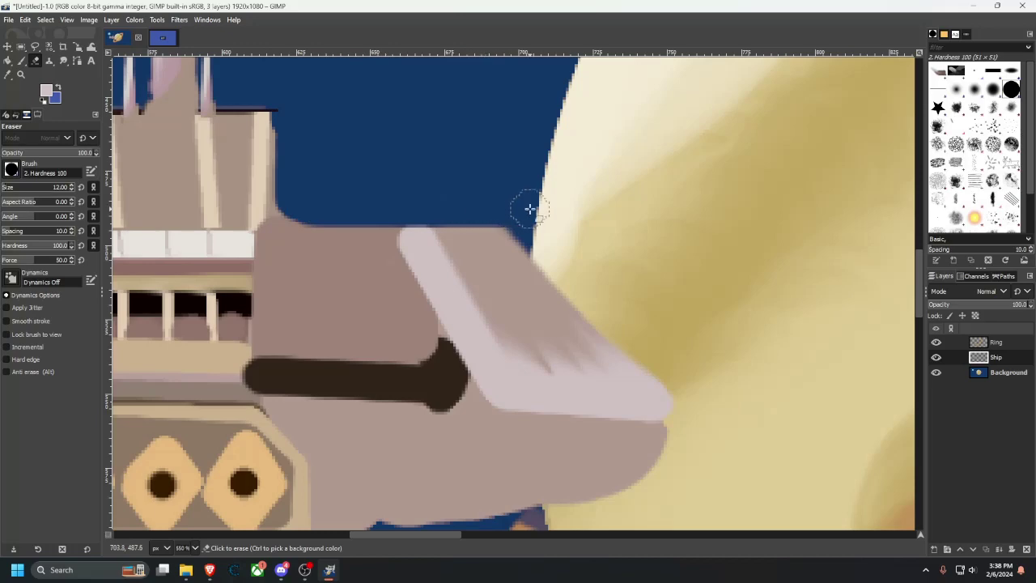
# Compare the rear wall with the reference, and try smudging the dark band upward into the wall section with straight strokes along its length.
pyautogui.moveTo(518, 335); pyautogui.dragTo(525, 336)
pyautogui.hscroll(-3, 526, 336)
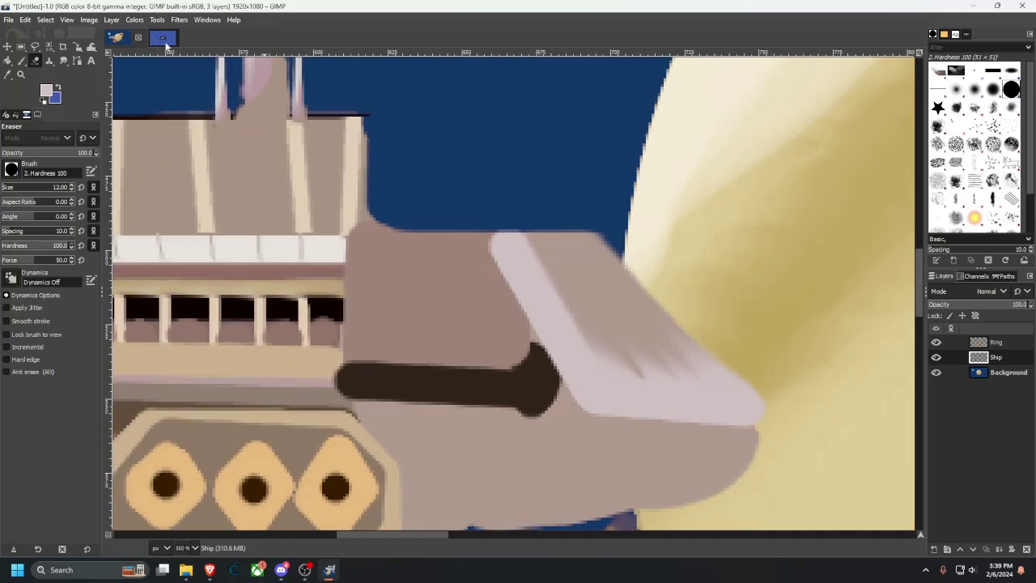
pyautogui.click(163, 38)
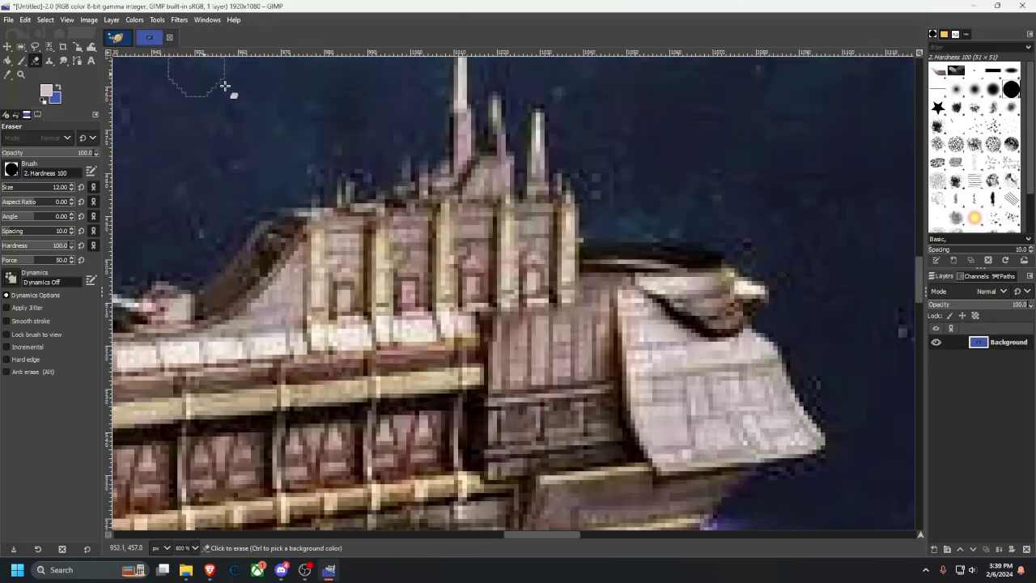
pyautogui.click(8, 74)
pyautogui.click(118, 38)
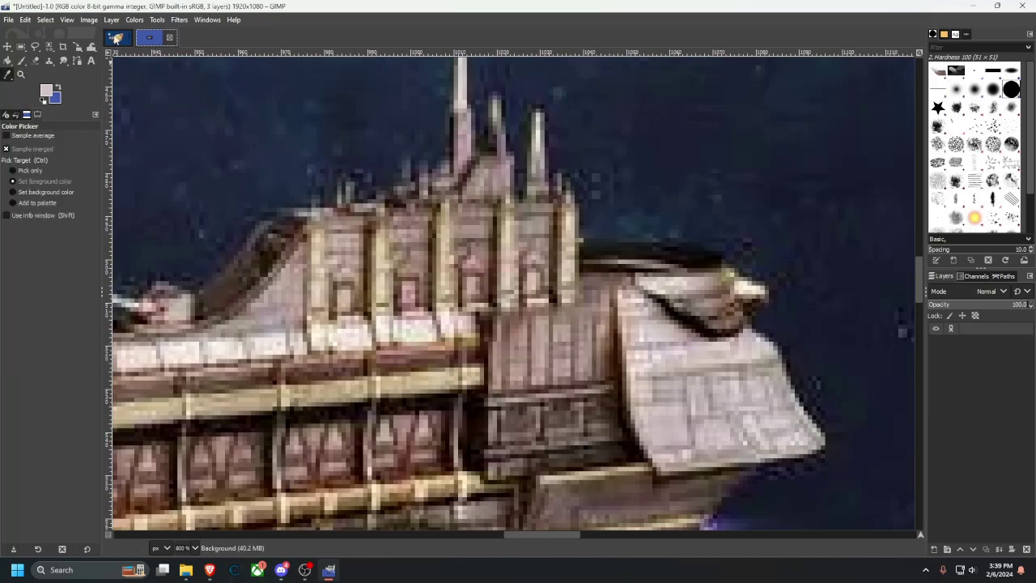
pyautogui.click(63, 60)
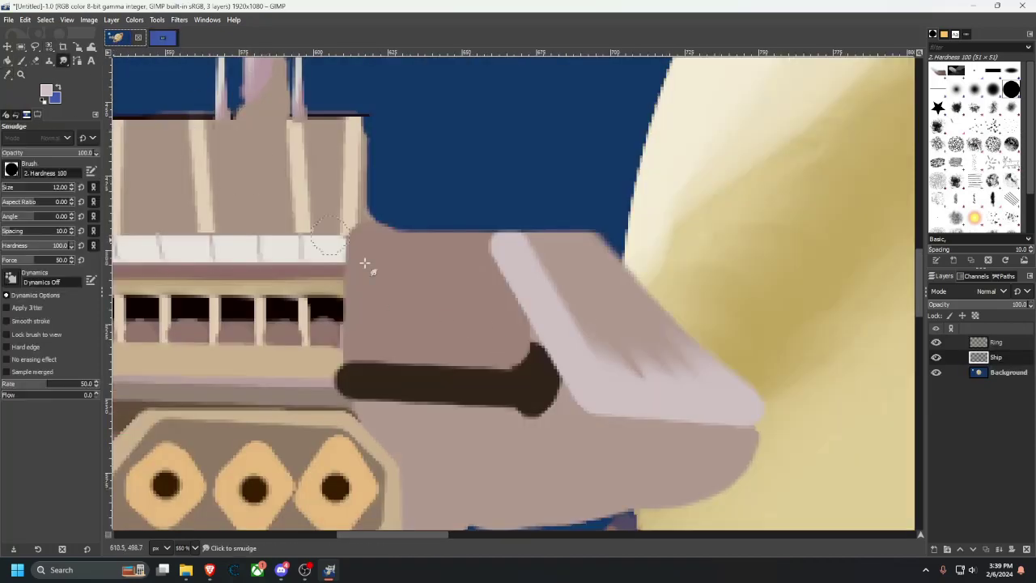
pyautogui.moveTo(517, 364); pyautogui.dragTo(465, 245)
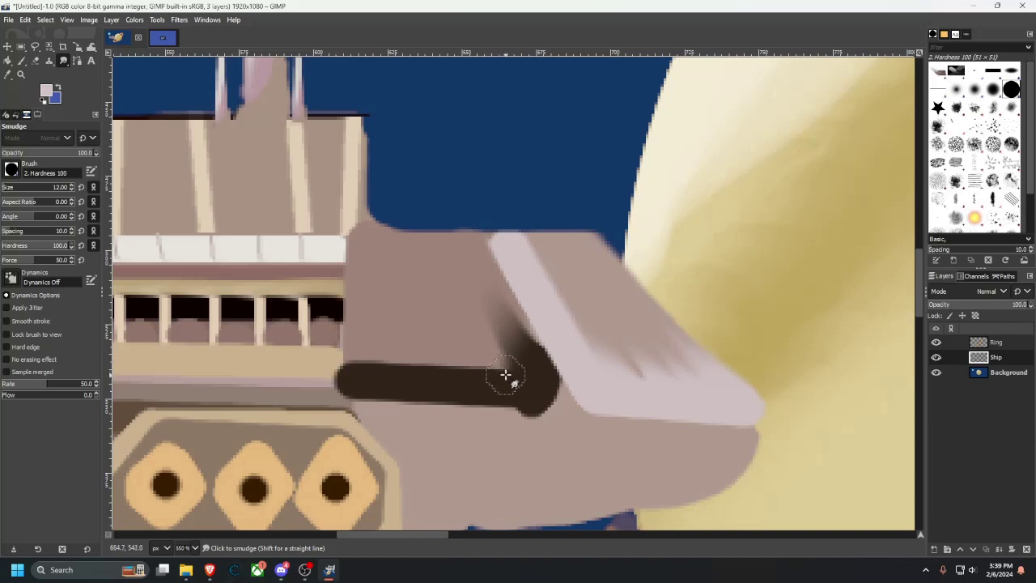
pyautogui.click(507, 375)
pyautogui.keyDown('shift'); pyautogui.click(455, 252); pyautogui.keyUp('shift')
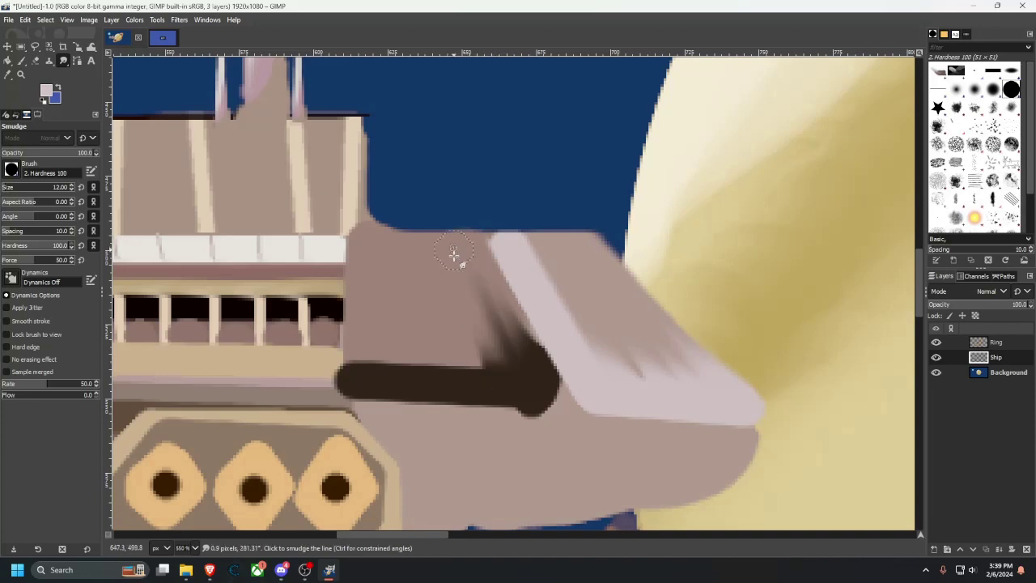
pyautogui.click(473, 372)
pyautogui.keyDown('shift'); pyautogui.click(443, 246); pyautogui.keyUp('shift')
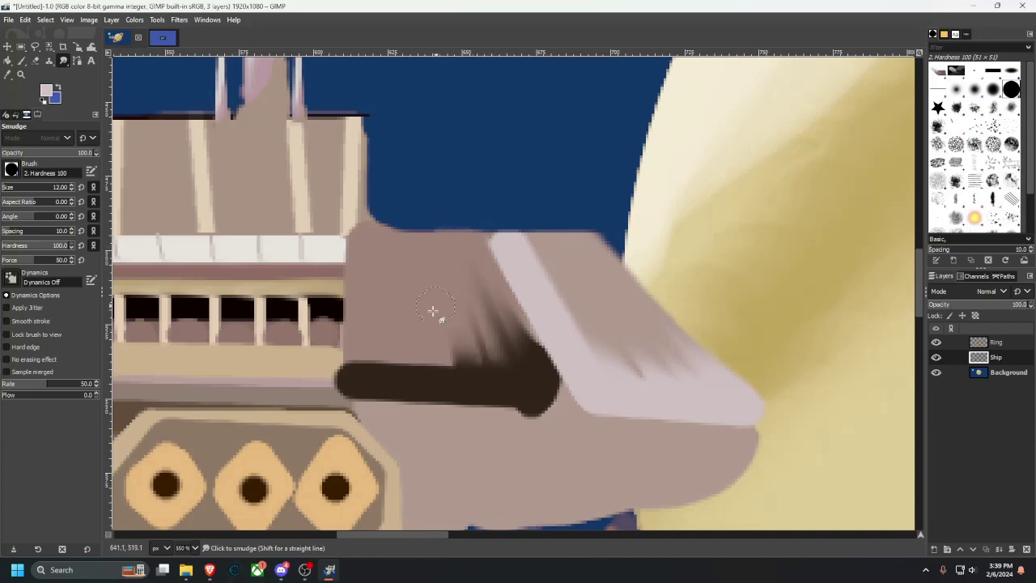
pyautogui.click(439, 375)
pyautogui.keyDown('shift'); pyautogui.click(427, 248); pyautogui.keyUp('shift')
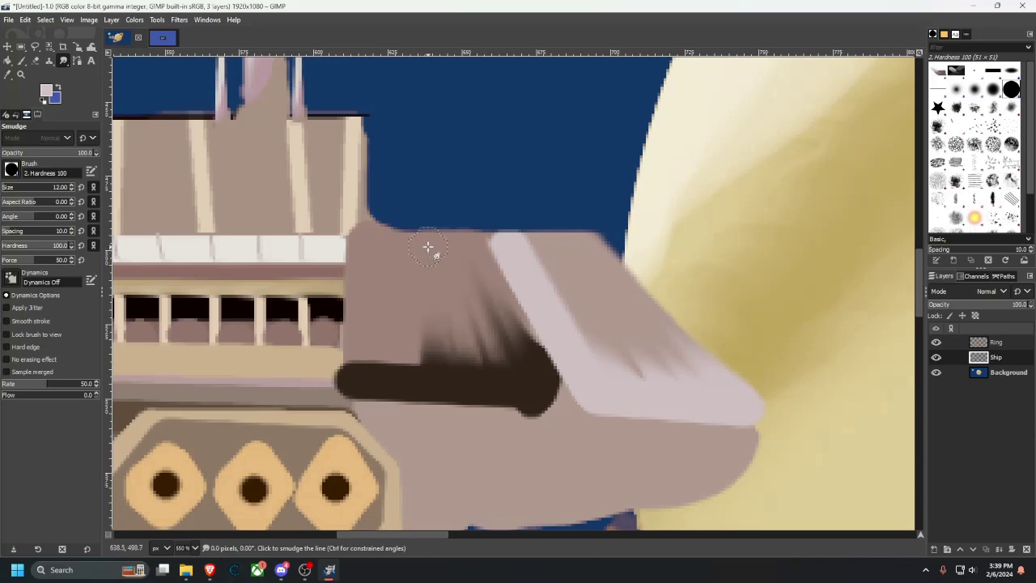
pyautogui.click(407, 371)
pyautogui.keyDown('shift'); pyautogui.click(414, 254); pyautogui.keyUp('shift')
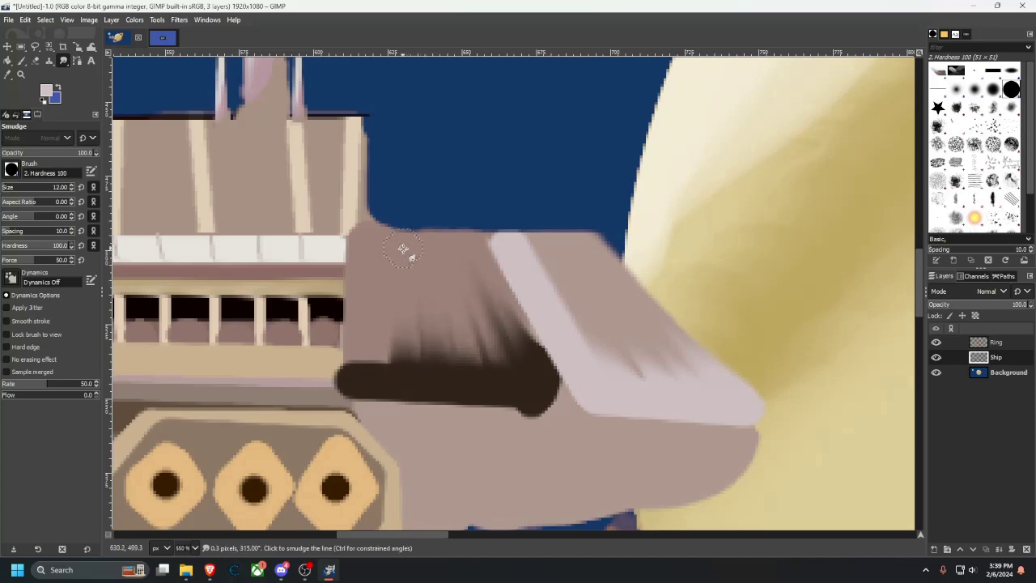
pyautogui.click(372, 364)
pyautogui.keyDown('shift'); pyautogui.click(379, 247); pyautogui.keyUp('shift')
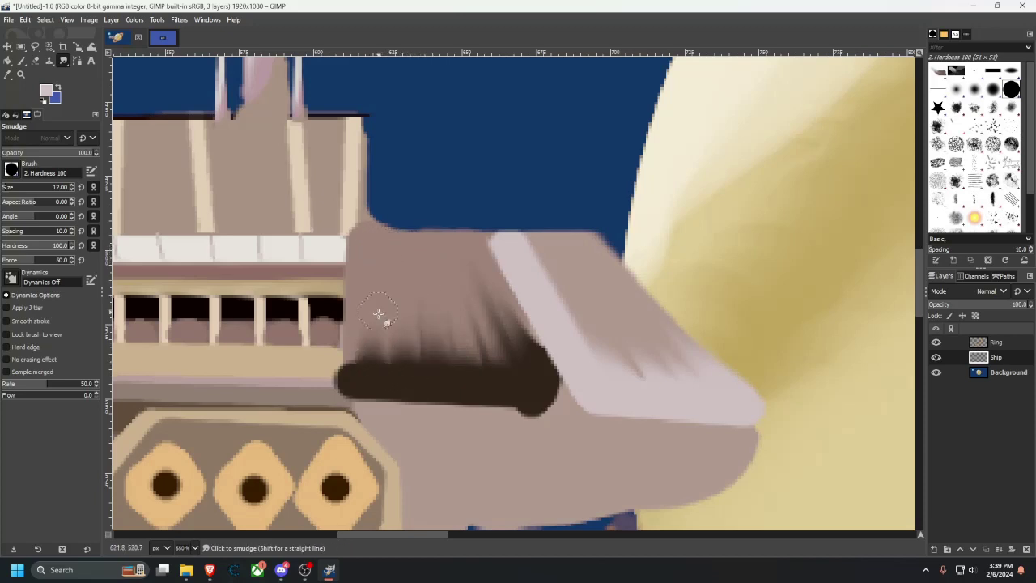
pyautogui.click(353, 366)
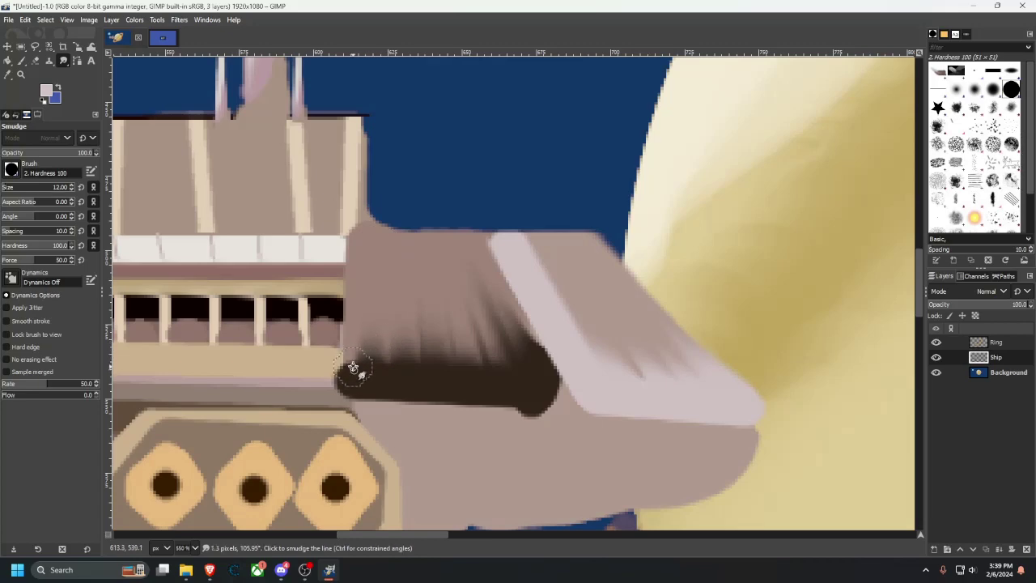
pyautogui.keyDown('shift'); pyautogui.click(360, 251); pyautogui.keyUp('shift')
# Review the whole ship and undo the upward smudges made from the dark band.
pyautogui.press('1')
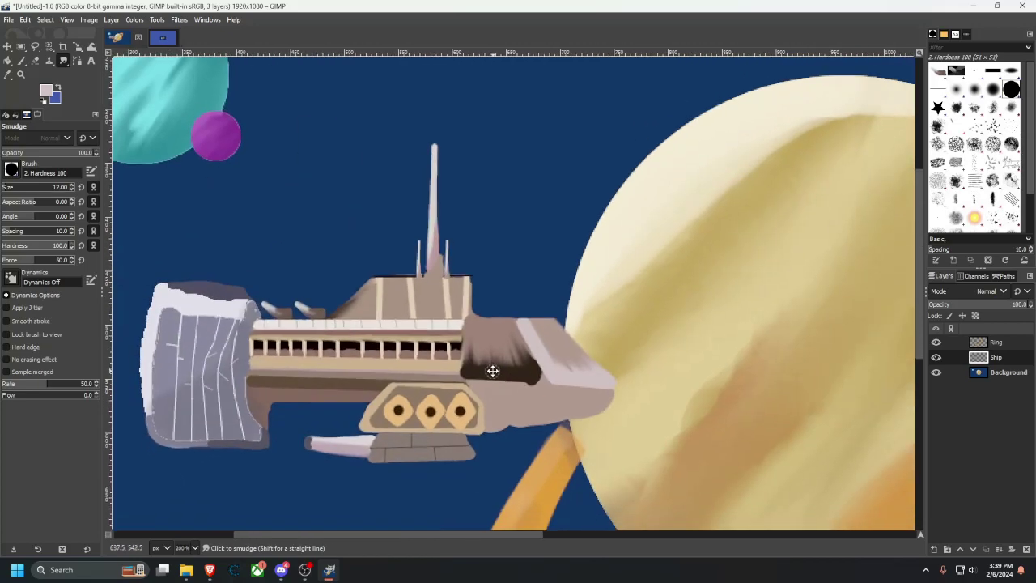
pyautogui.hscroll(-3, 473, 398)
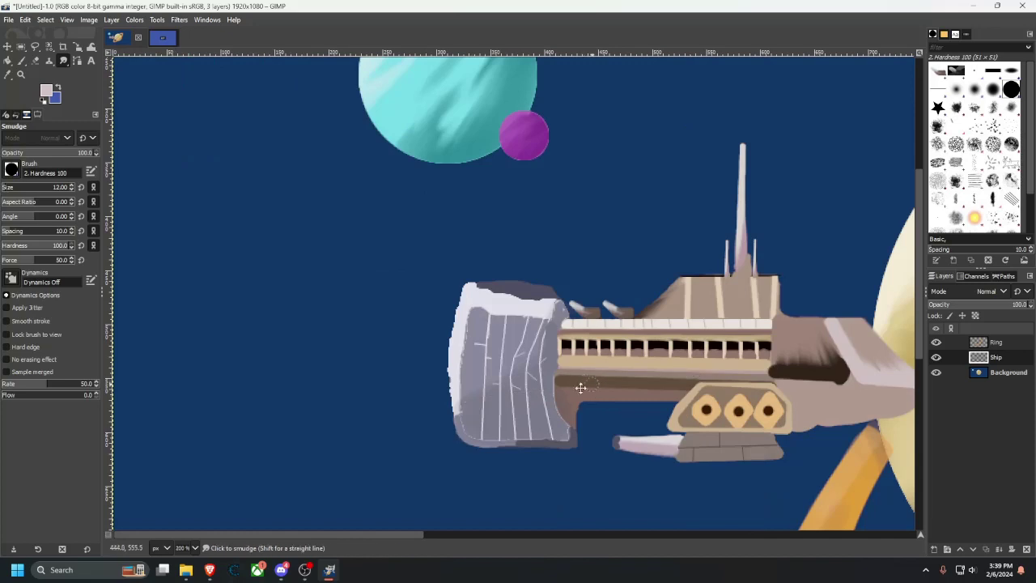
pyautogui.moveTo(581, 386); pyautogui.dragTo(283, 396)
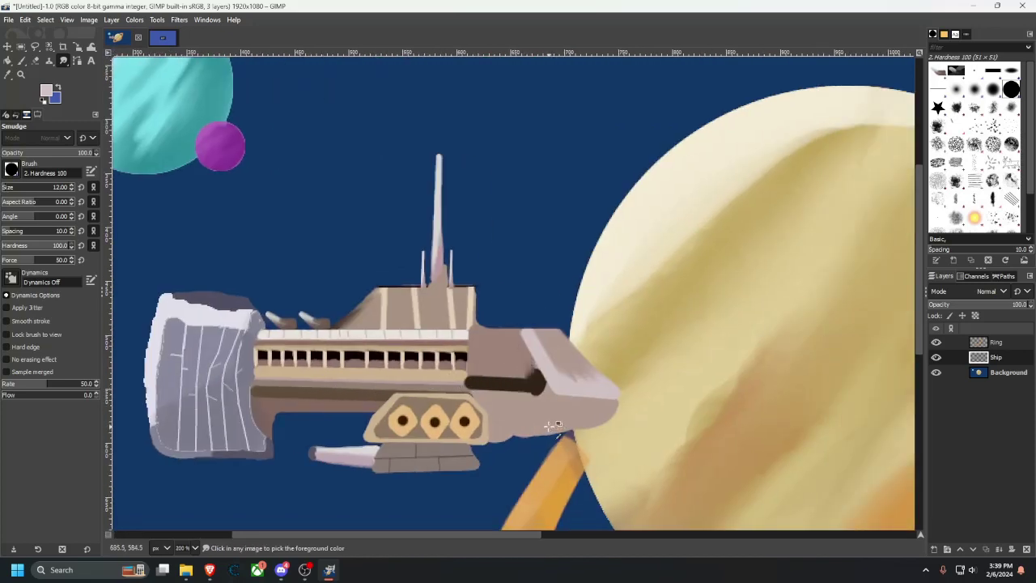
# Sample the tan of the lower beam and paint its rear end down to the engine housing with the 12 px brush, covering the dark band's front end.
pyautogui.scroll(6, 548, 426)
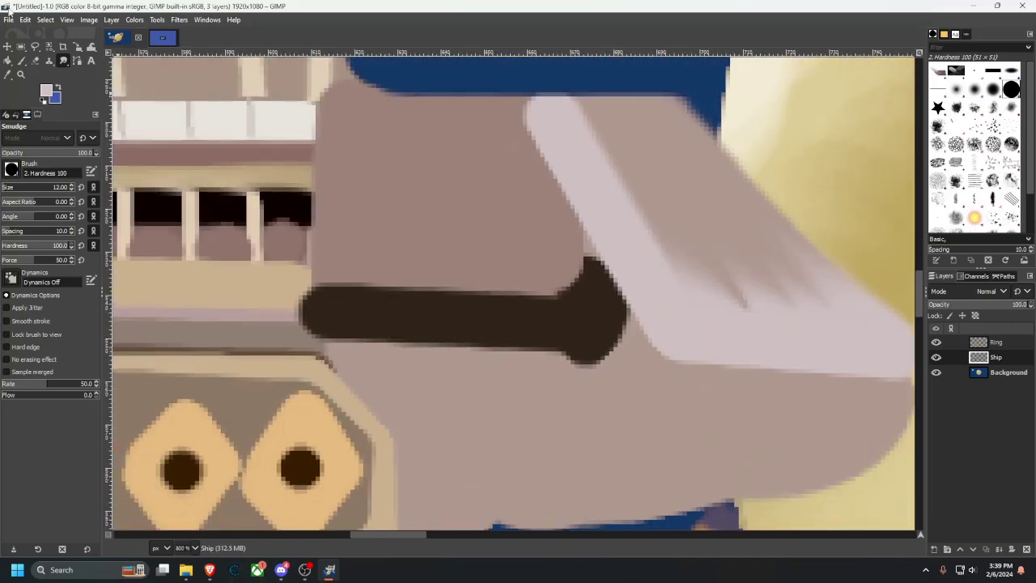
pyautogui.click(8, 74)
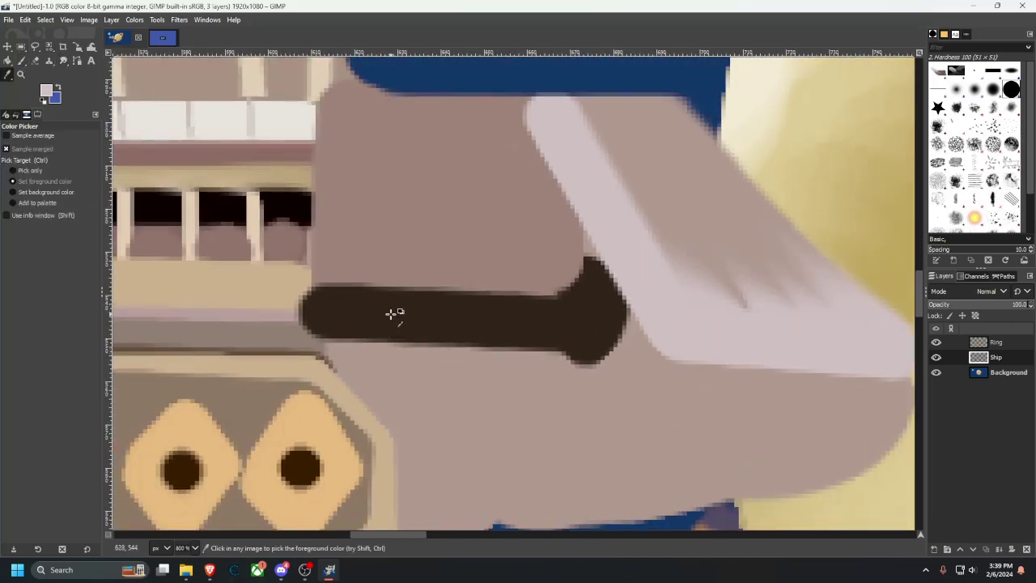
pyautogui.moveTo(311, 254); pyautogui.dragTo(359, 326)
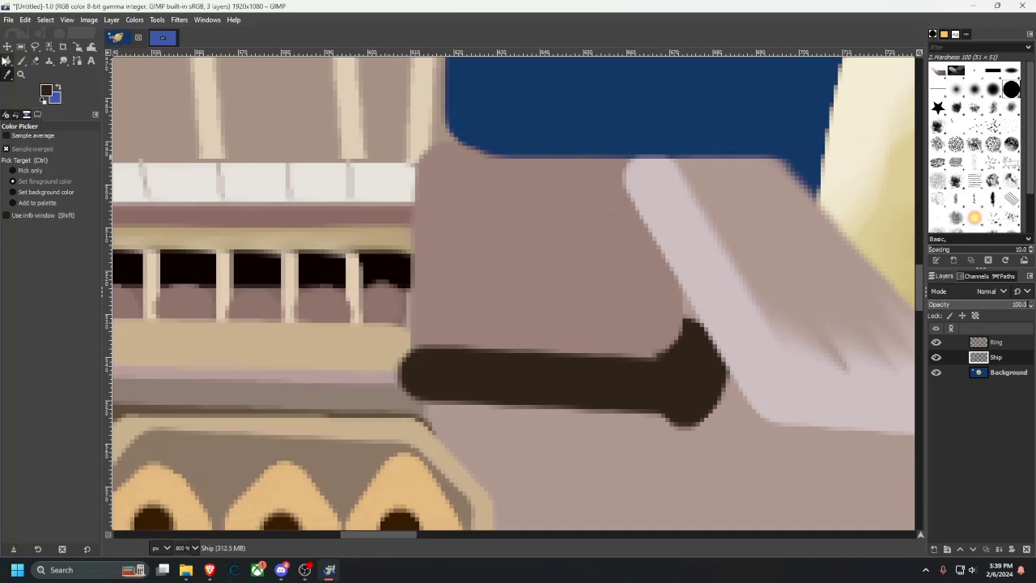
pyautogui.click(368, 347)
pyautogui.click(21, 60)
pyautogui.moveTo(378, 348); pyautogui.dragTo(387, 348)
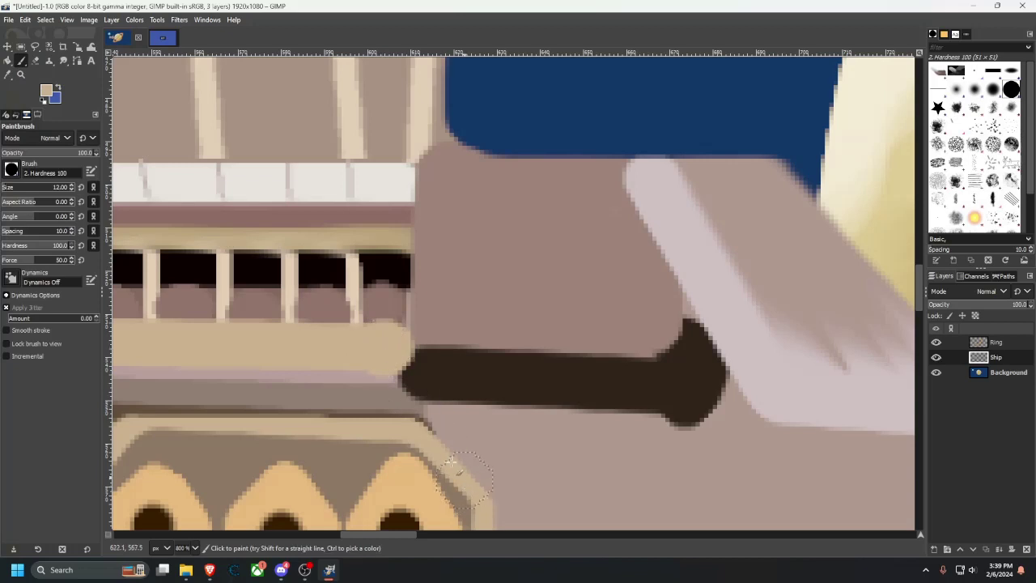
pyautogui.moveTo(448, 413)
pyautogui.mouseDown()
pyautogui.moveTo(406, 411)
pyautogui.moveTo(386, 364)
pyautogui.moveTo(385, 397)
pyautogui.moveTo(409, 409)
pyautogui.mouseUp()
pyautogui.hotkey('ctrl', 'z')
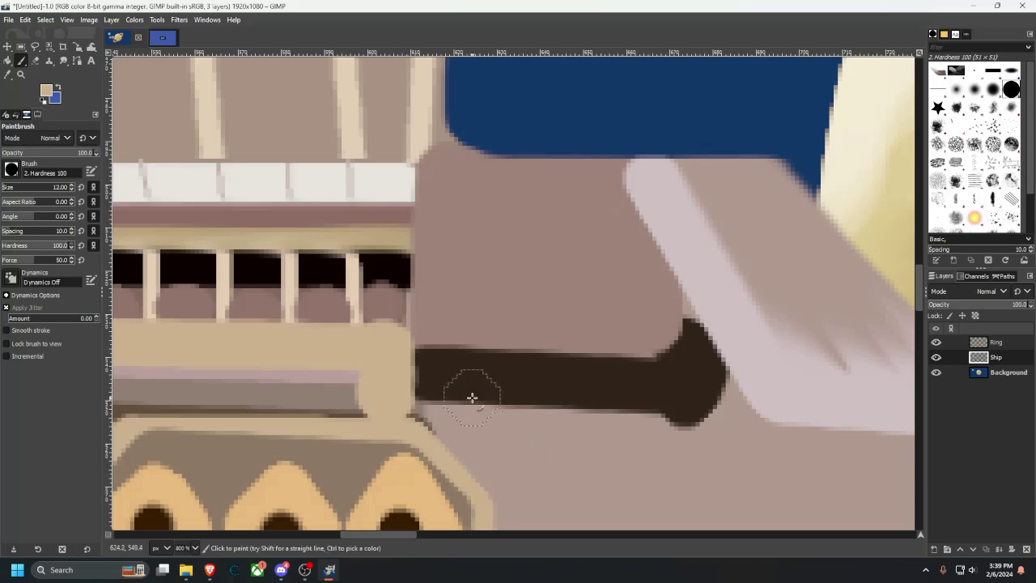
# Sample the muted brown of the reference's rear wall paneling as the foreground color and return to the painting.
pyautogui.scroll(-2, 472, 397)
pyautogui.click(162, 37)
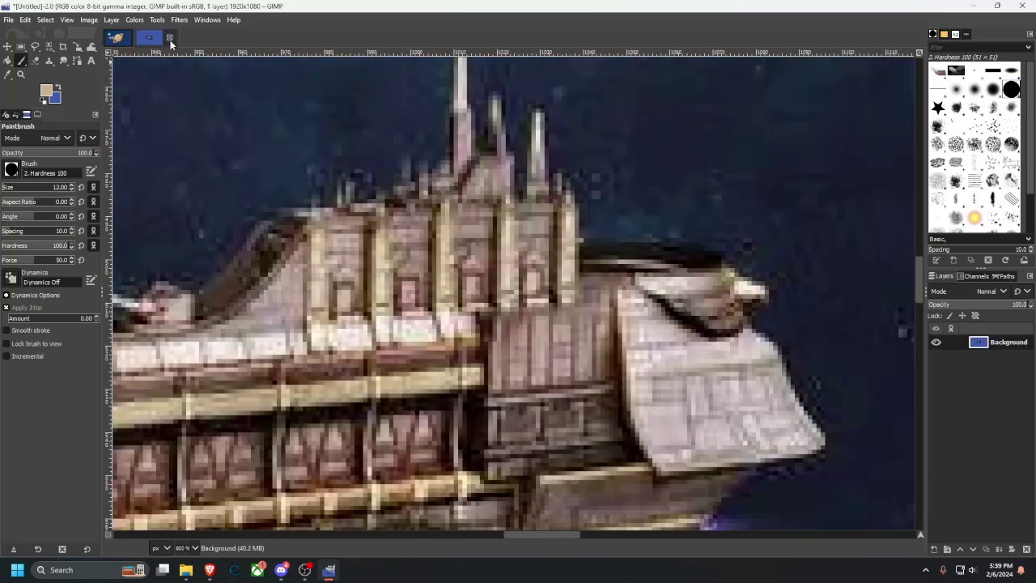
pyautogui.click(7, 73)
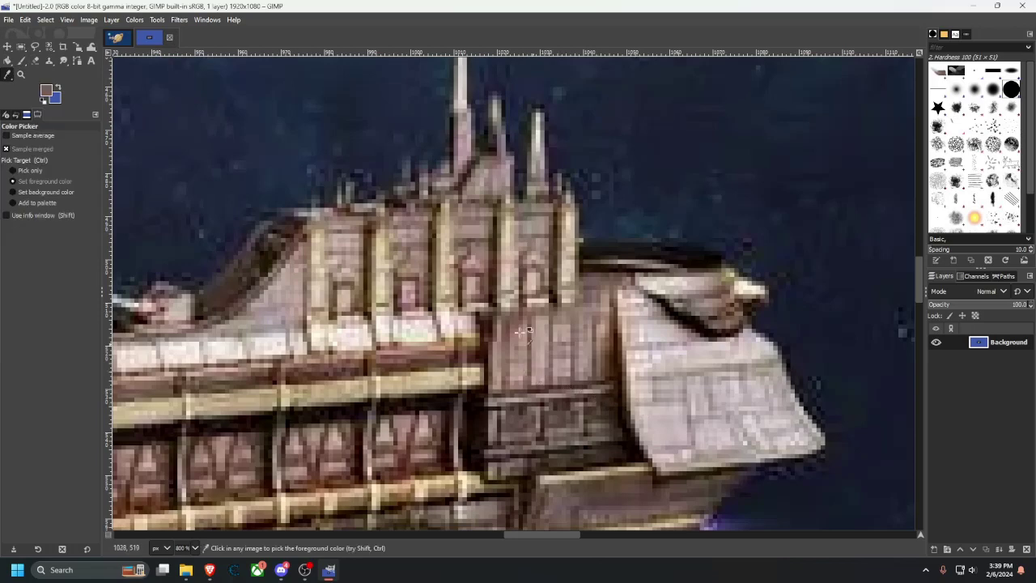
pyautogui.click(115, 37)
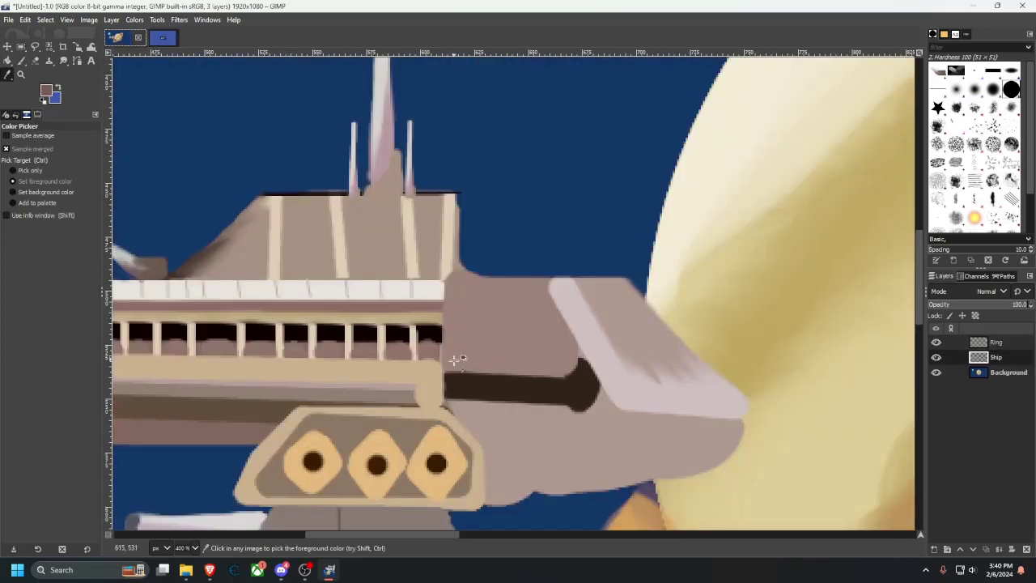
# Paint seven straight, near-vertical panel lines across the rear wall section with the 1 px brush, ending above the dark band.
pyautogui.scroll(2, 487, 381)
pyautogui.click(22, 61)
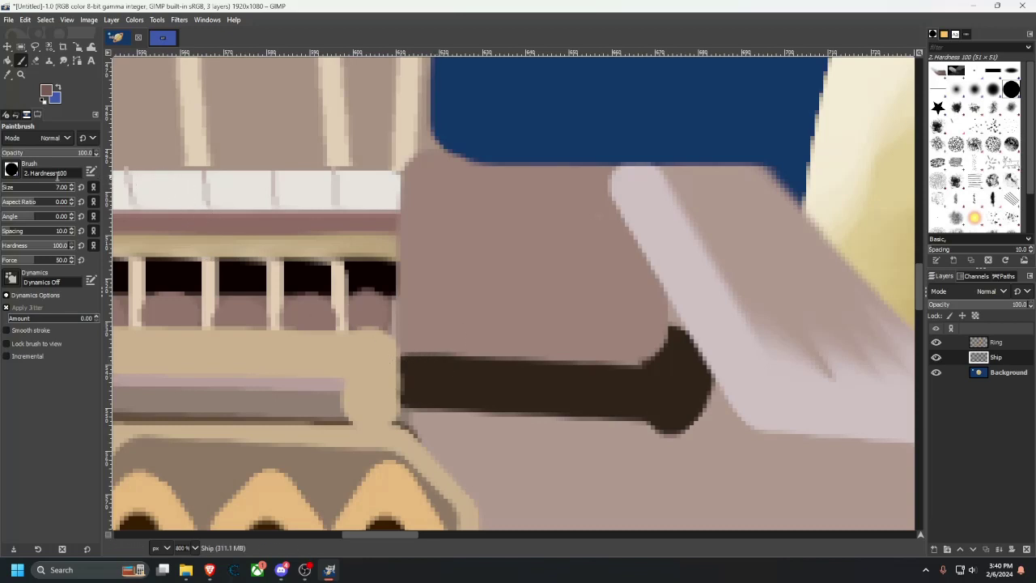
pyautogui.click(427, 361)
pyautogui.keyDown('shift'); pyautogui.click(425, 180); pyautogui.keyUp('shift')
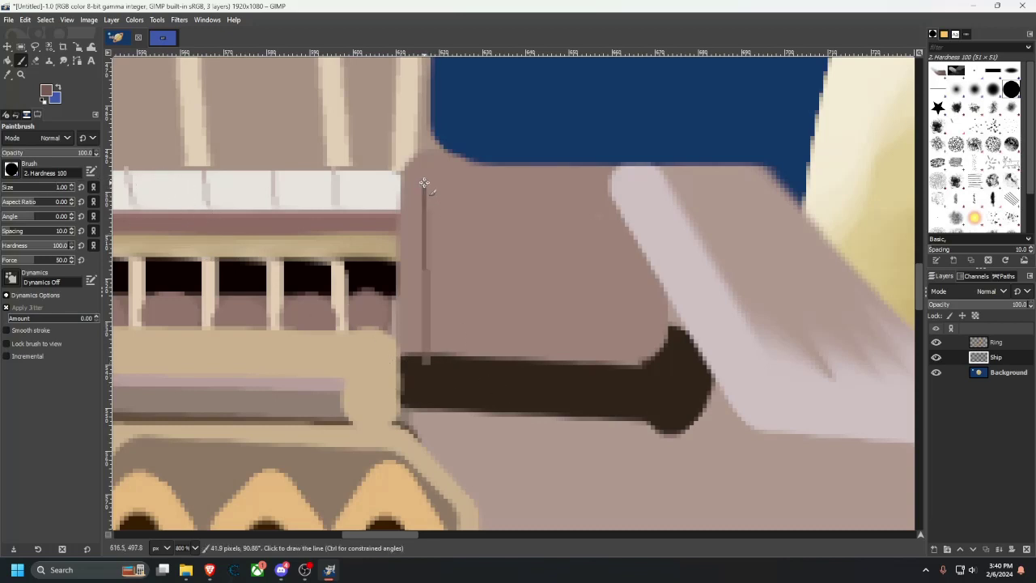
pyautogui.click(454, 358)
pyautogui.keyDown('shift'); pyautogui.click(451, 181); pyautogui.keyUp('shift')
pyautogui.click(481, 363)
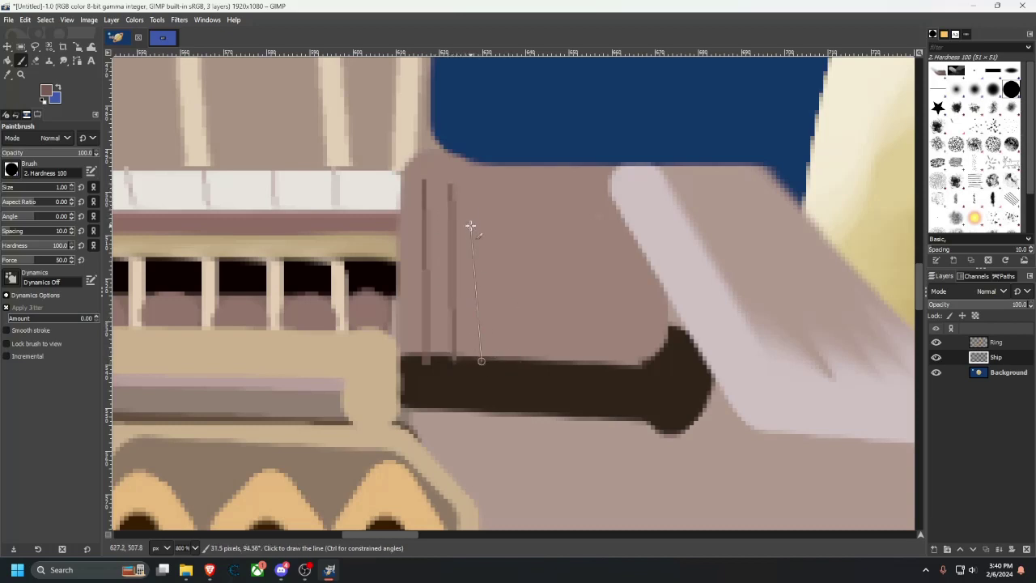
pyautogui.keyDown('shift'); pyautogui.click(481, 186); pyautogui.keyUp('shift')
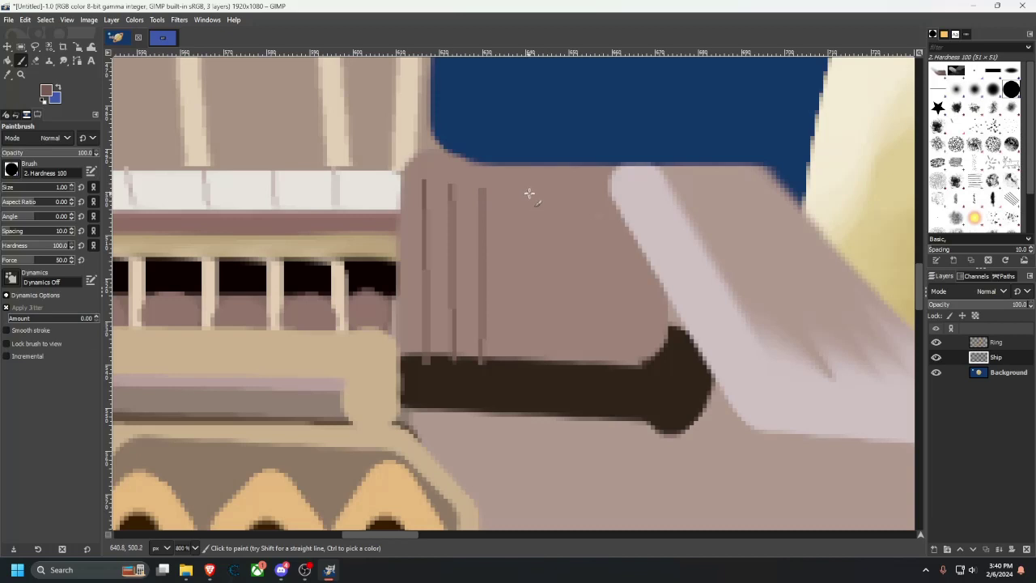
pyautogui.click(518, 357)
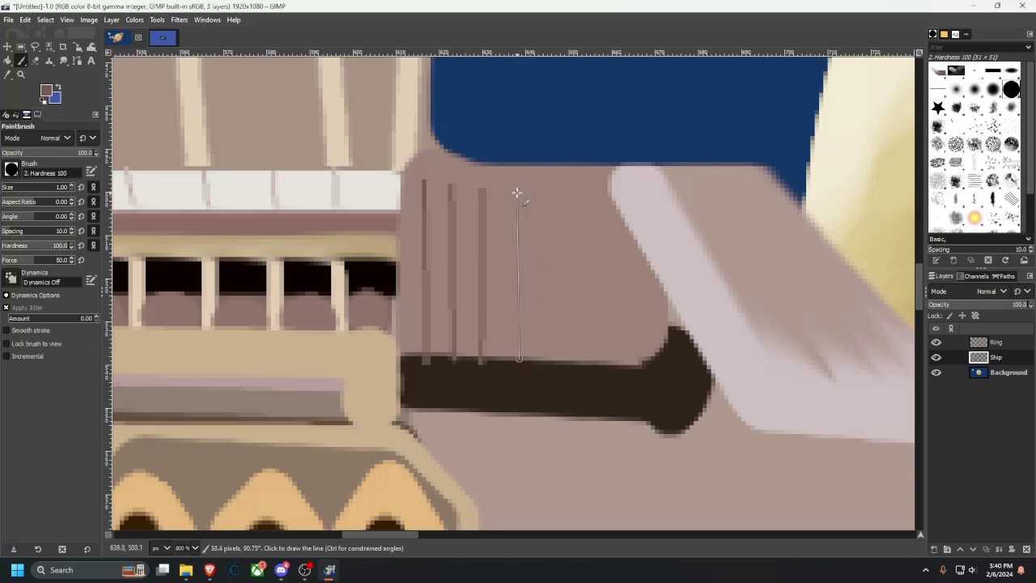
pyautogui.keyDown('shift'); pyautogui.click(518, 194); pyautogui.keyUp('shift')
pyautogui.click(558, 360)
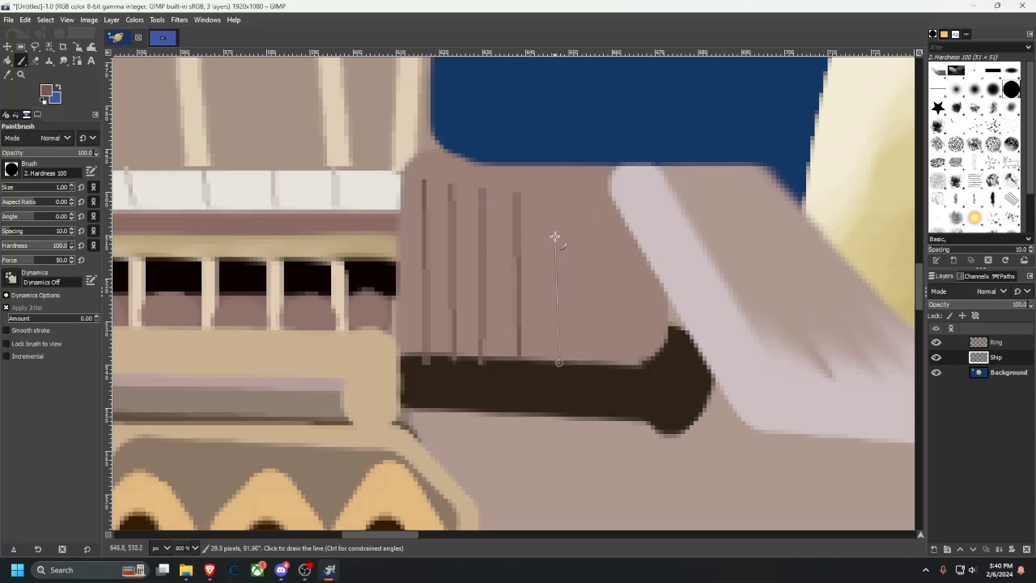
pyautogui.keyDown('shift'); pyautogui.click(549, 193); pyautogui.keyUp('shift')
pyautogui.click(600, 366)
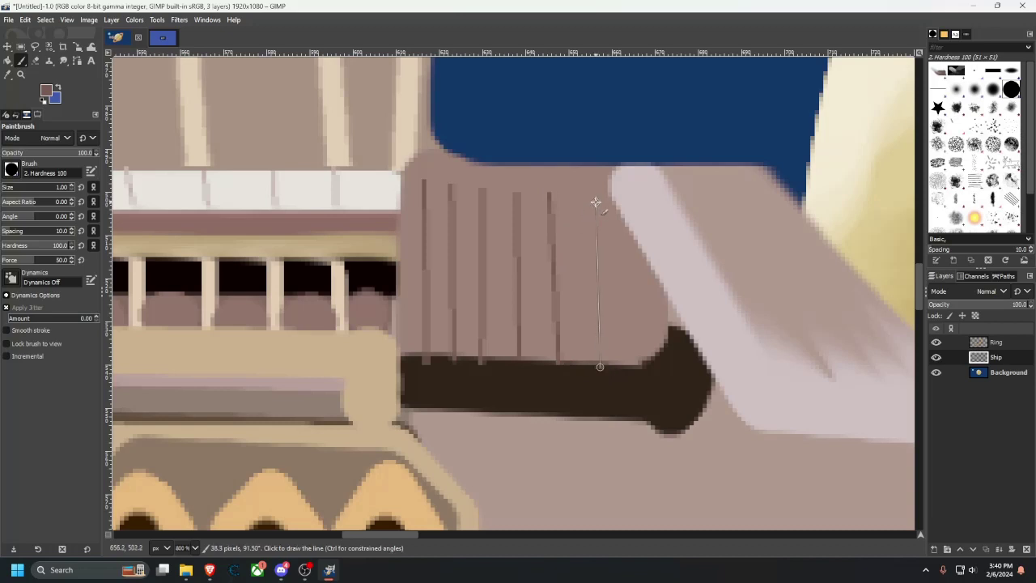
pyautogui.keyDown('shift'); pyautogui.click(597, 197); pyautogui.keyUp('shift')
pyautogui.click(627, 368)
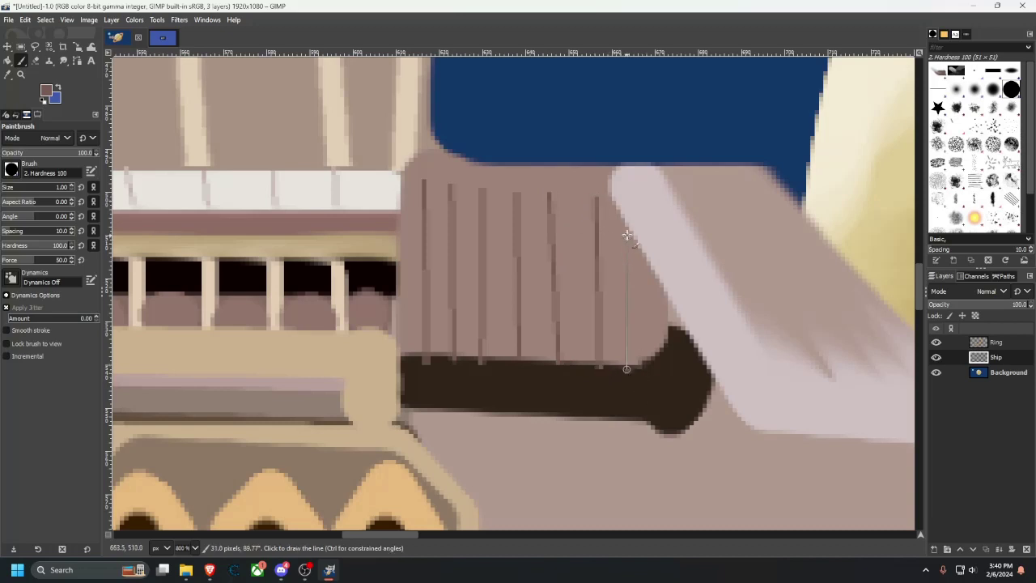
pyautogui.keyDown('shift'); pyautogui.click(625, 231); pyautogui.keyUp('shift')
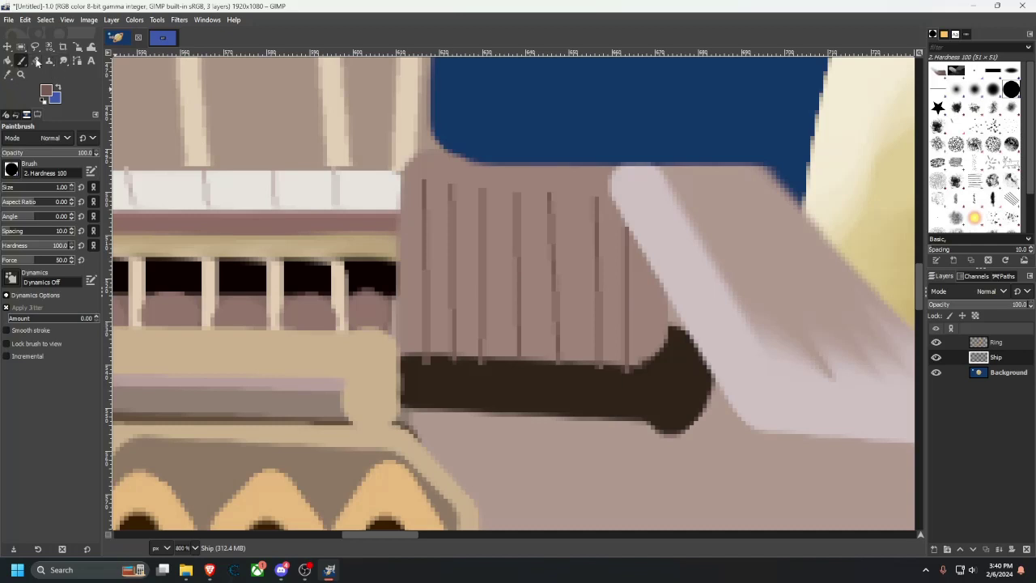
# Sample the dark band's brown as the foreground color and ready the Paintbrush at size 7.
pyautogui.click(63, 61)
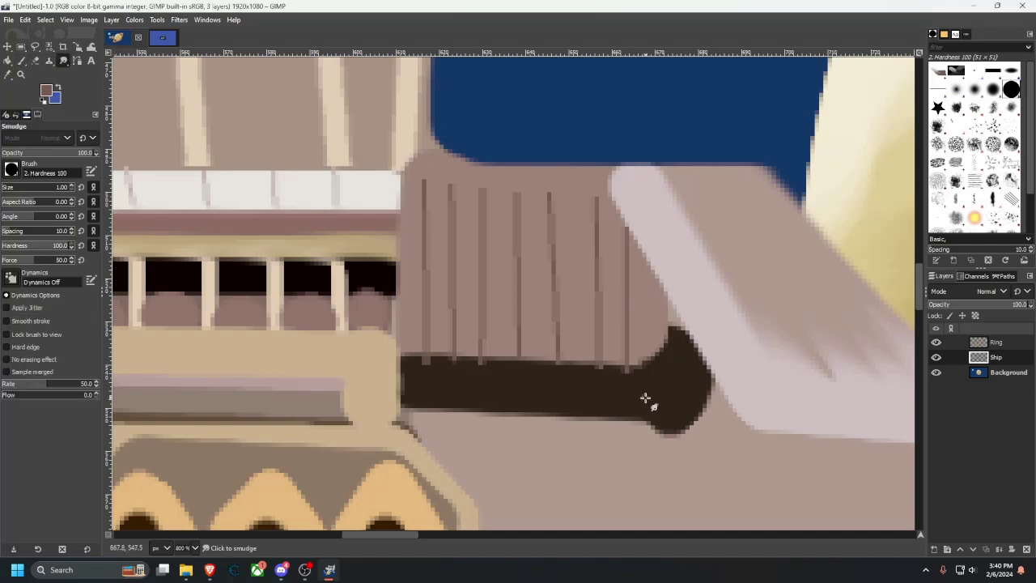
pyautogui.click(8, 74)
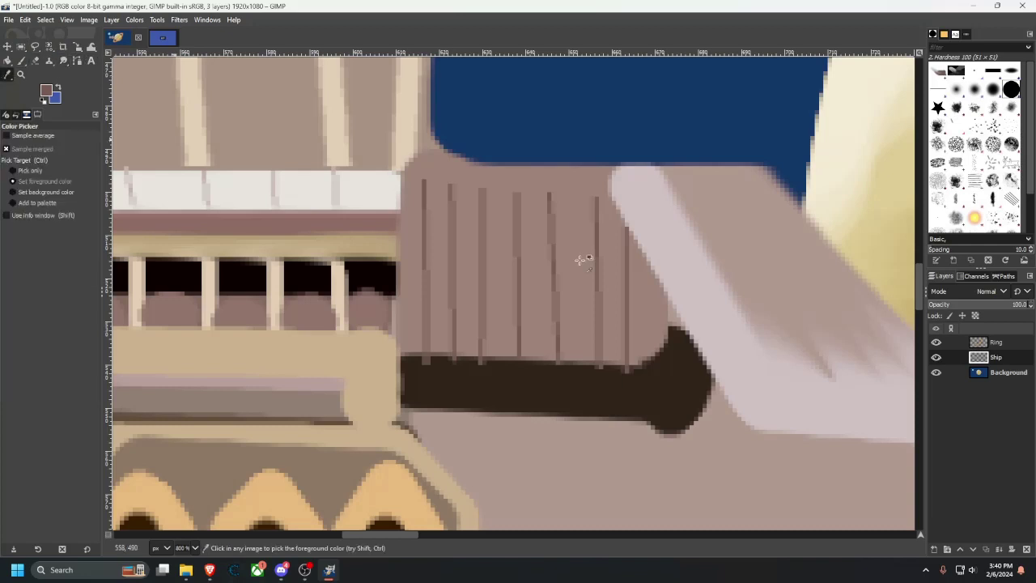
pyautogui.click(20, 61)
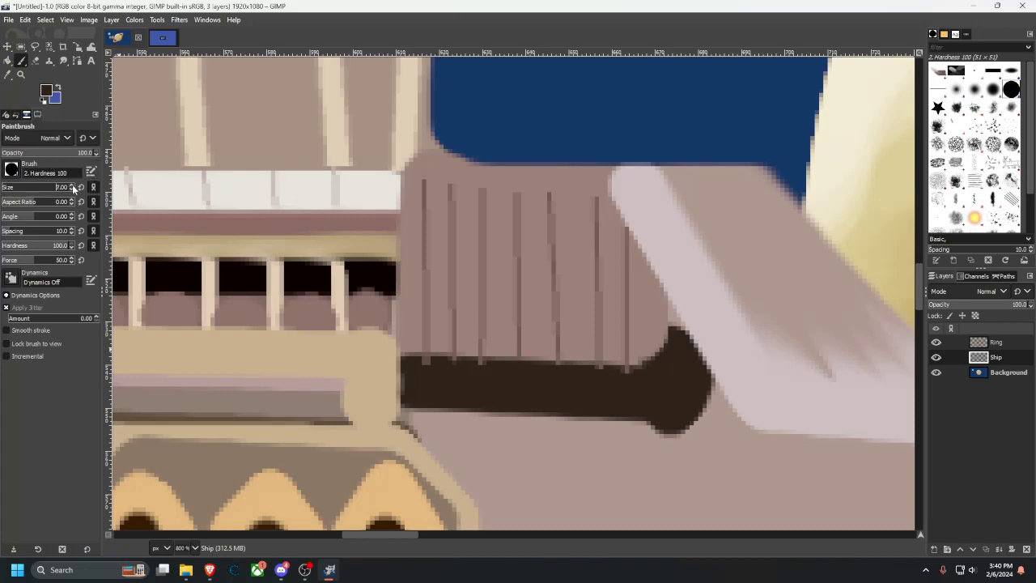
# Try extending the dark band upward along the slanted fin with a 7 px stroke, and undo it.
pyautogui.moveTo(664, 339); pyautogui.dragTo(641, 271)
pyautogui.hotkey('ctrl', 'z')
pyautogui.hotkey('ctrl', 'y')
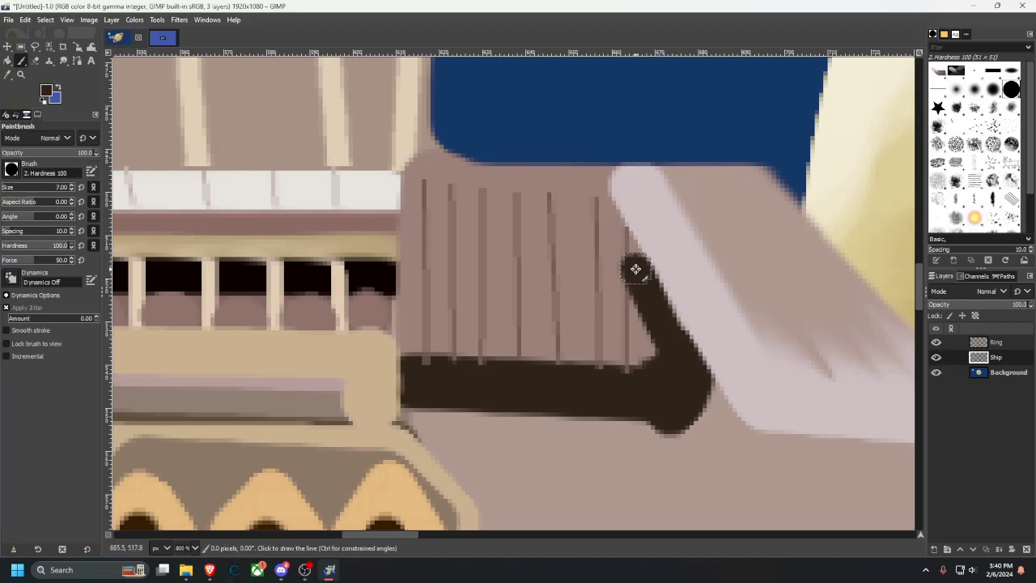
pyautogui.hotkey('ctrl', 'z')
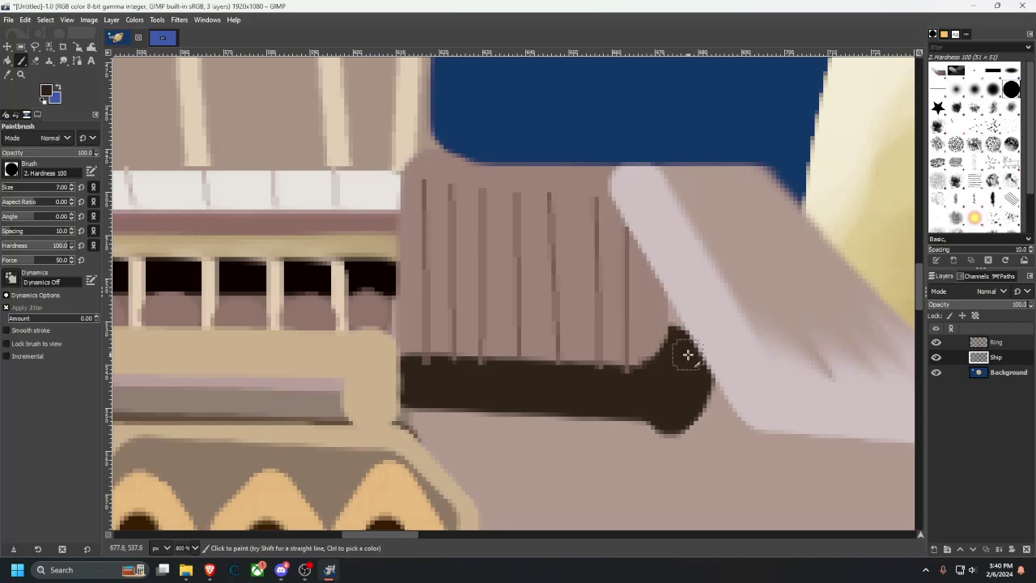
# Extend the dark band upward along the slanted fin's front edge with the 7 px brush, tapering it at the upper end.
pyautogui.keyDown('shift'); pyautogui.click(645, 280); pyautogui.keyUp('shift')
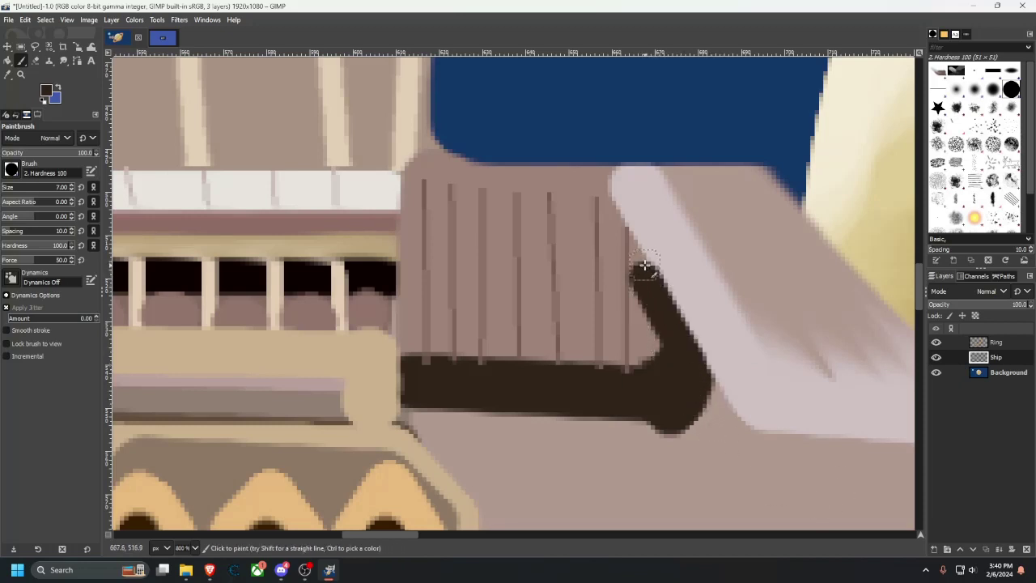
pyautogui.moveTo(646, 273); pyautogui.dragTo(628, 237)
pyautogui.press('1')
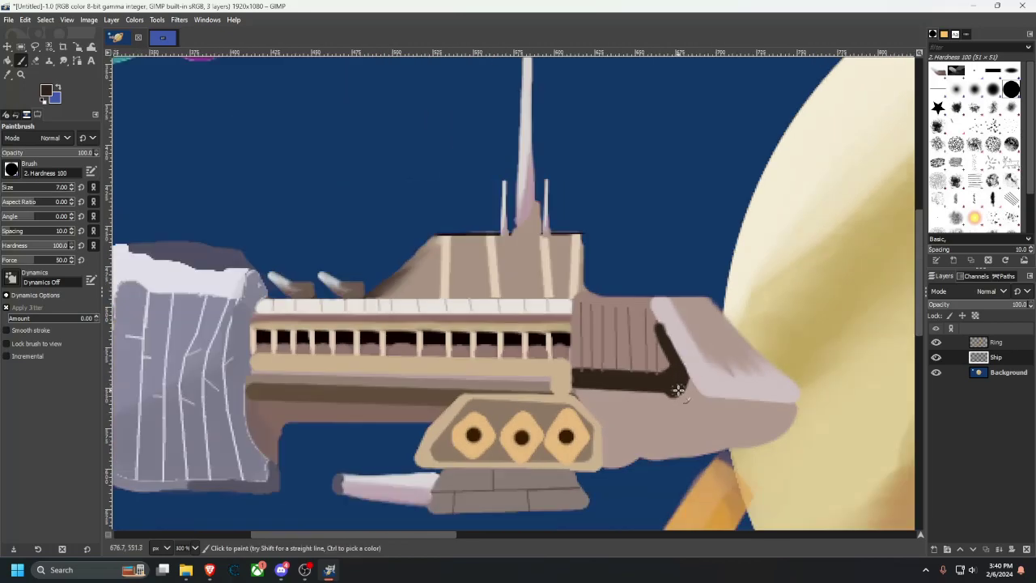
# Sample a light pinkish beige from the reference ship's rear section as the foreground color and return to the painting.
pyautogui.click(162, 37)
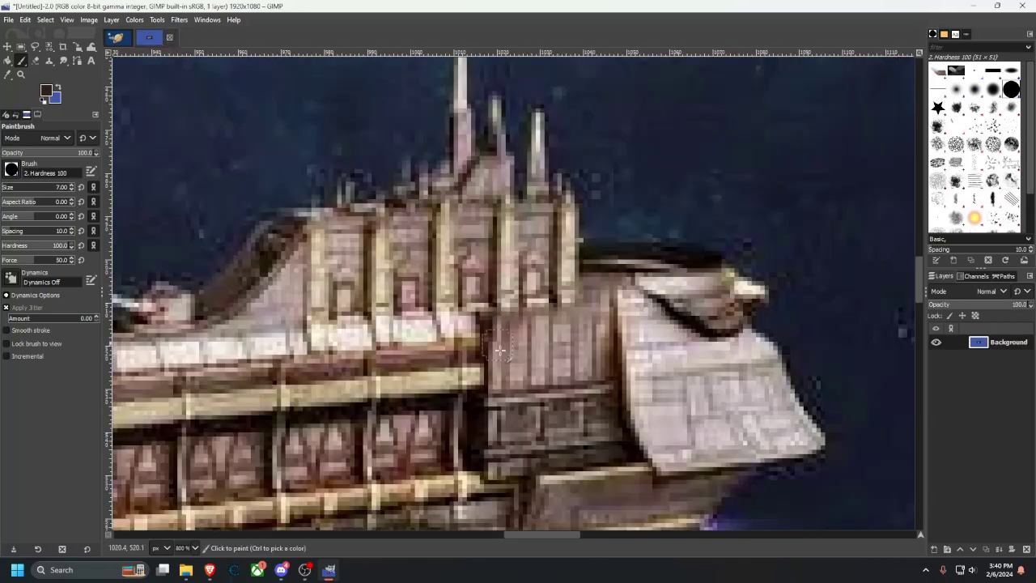
pyautogui.scroll(-3, 486, 324)
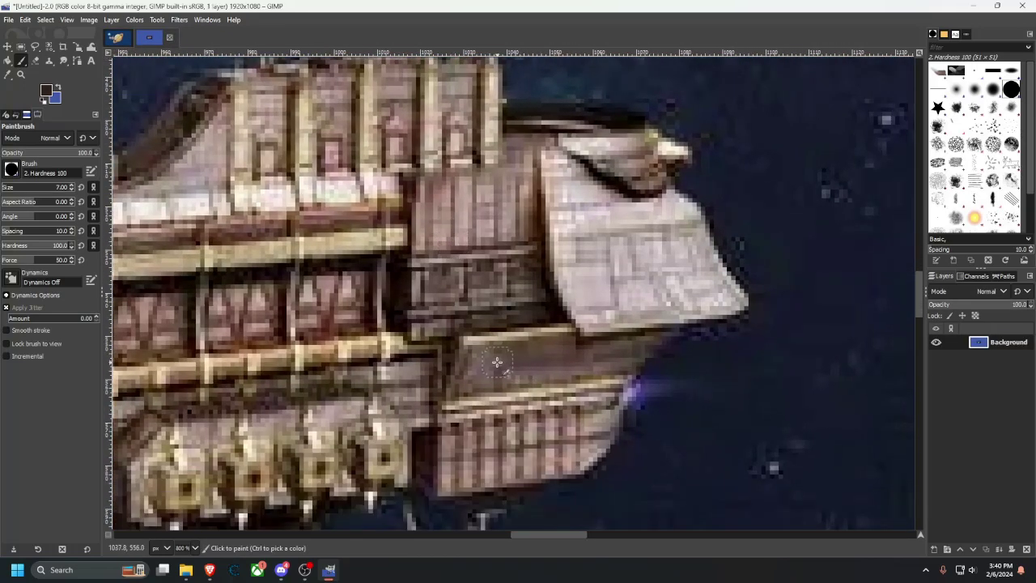
pyautogui.click(7, 74)
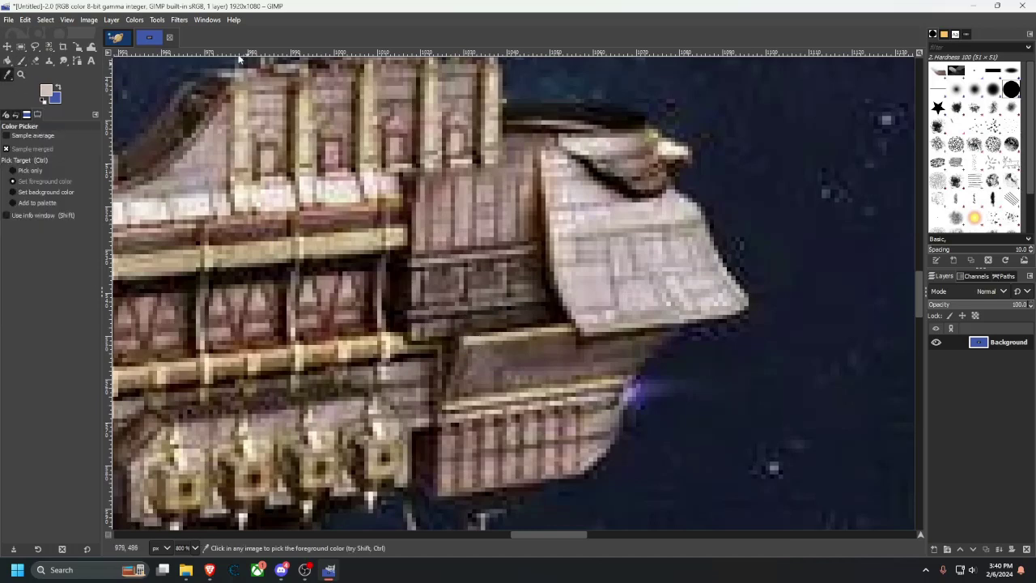
pyautogui.press('-')
pyautogui.click(116, 37)
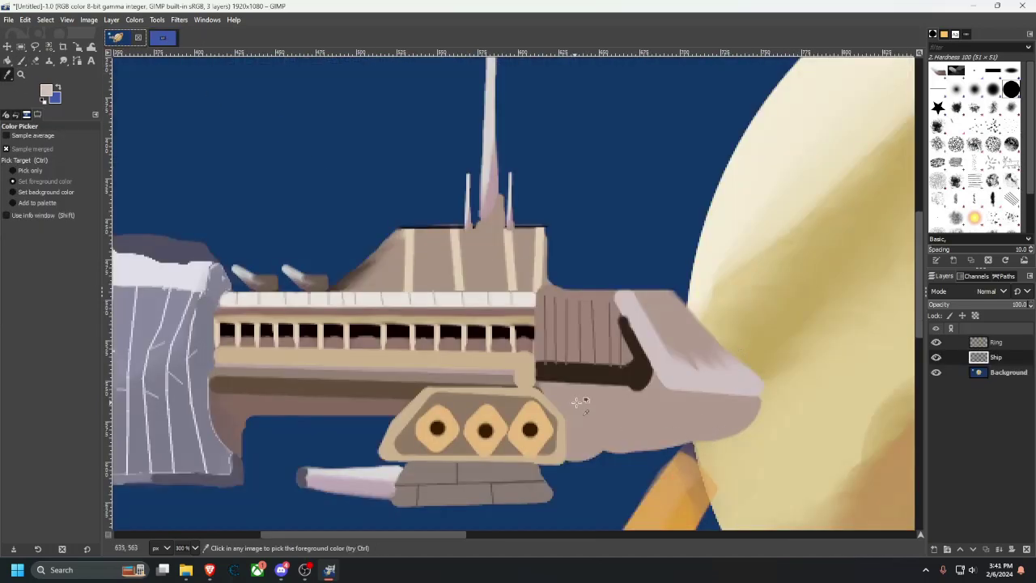
# Try a straight 1 px light line along the dark band's lower edge to the slanted fin, and undo it.
pyautogui.scroll(5, 577, 402)
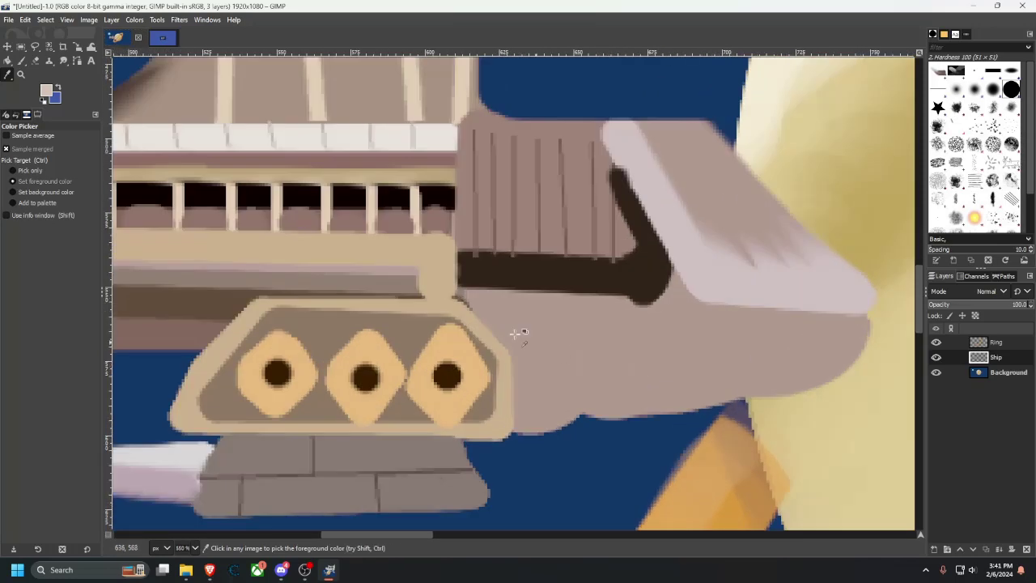
pyautogui.press('p')
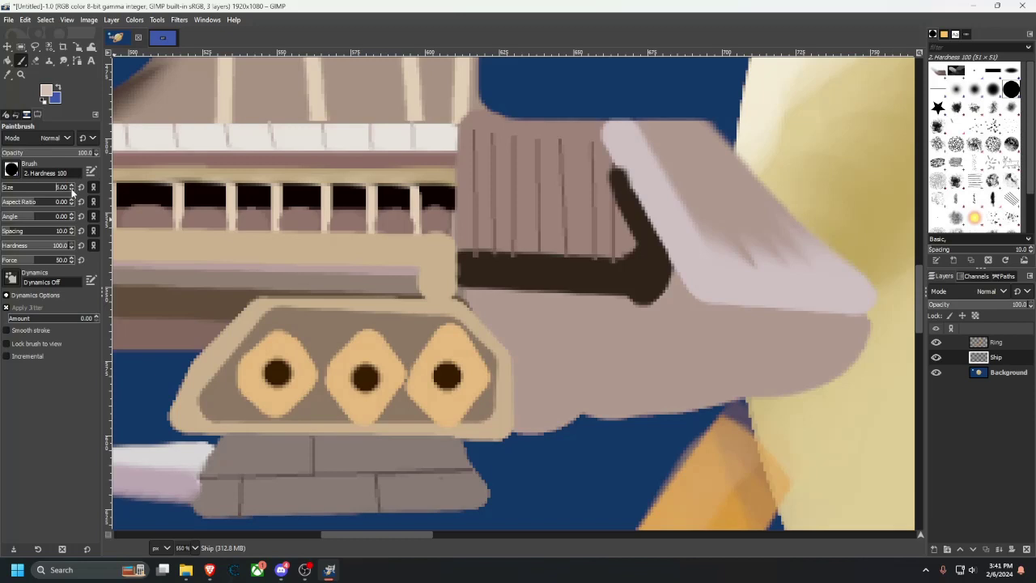
pyautogui.scroll(-2, 71, 190)
pyautogui.scroll(-1, 73, 191)
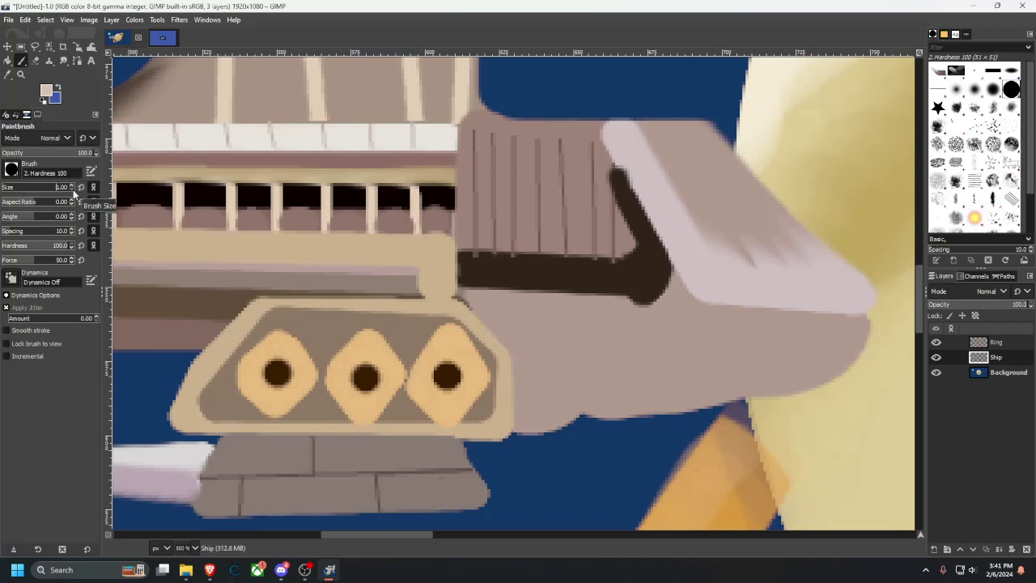
pyautogui.click(457, 290)
pyautogui.keyDown('shift'); pyautogui.click(704, 307); pyautogui.keyUp('shift')
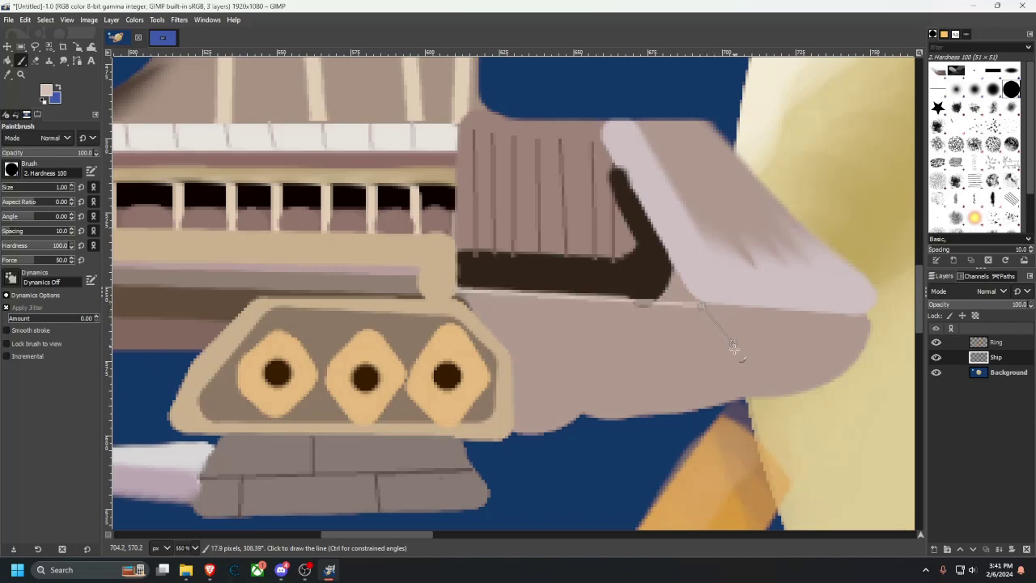
pyautogui.hotkey('ctrl', 'z')
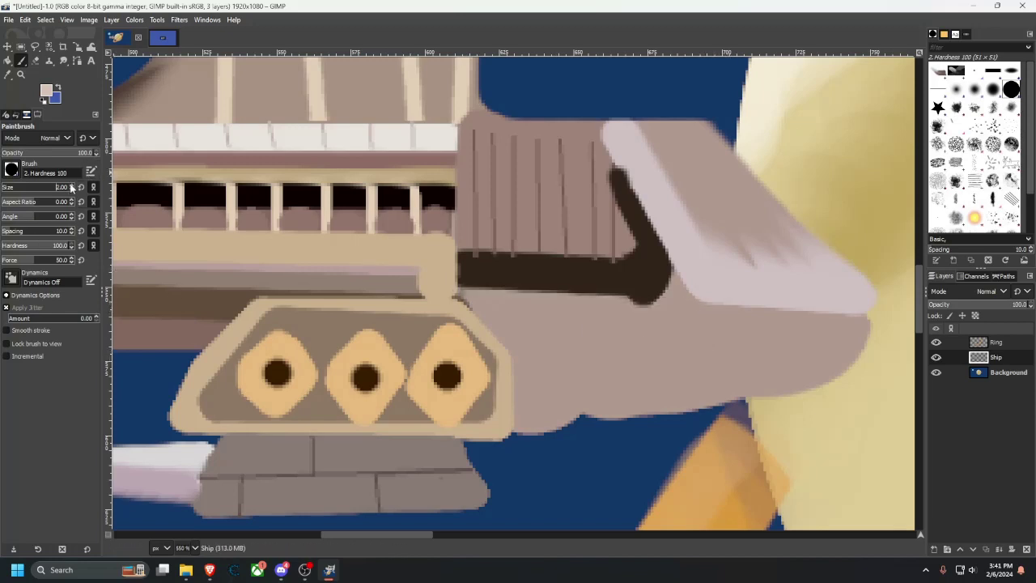
# Paint a straight 5 px light strip under the dark band to the slanted fin, comparing with the reference and redrawing it more level.
pyautogui.click(461, 292)
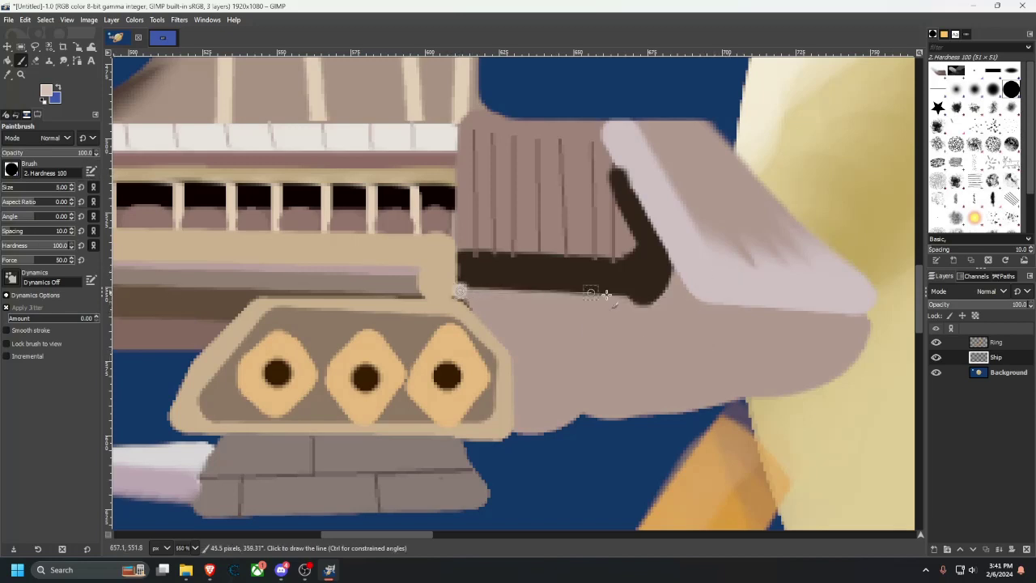
pyautogui.keyDown('shift'); pyautogui.click(688, 305); pyautogui.keyUp('shift')
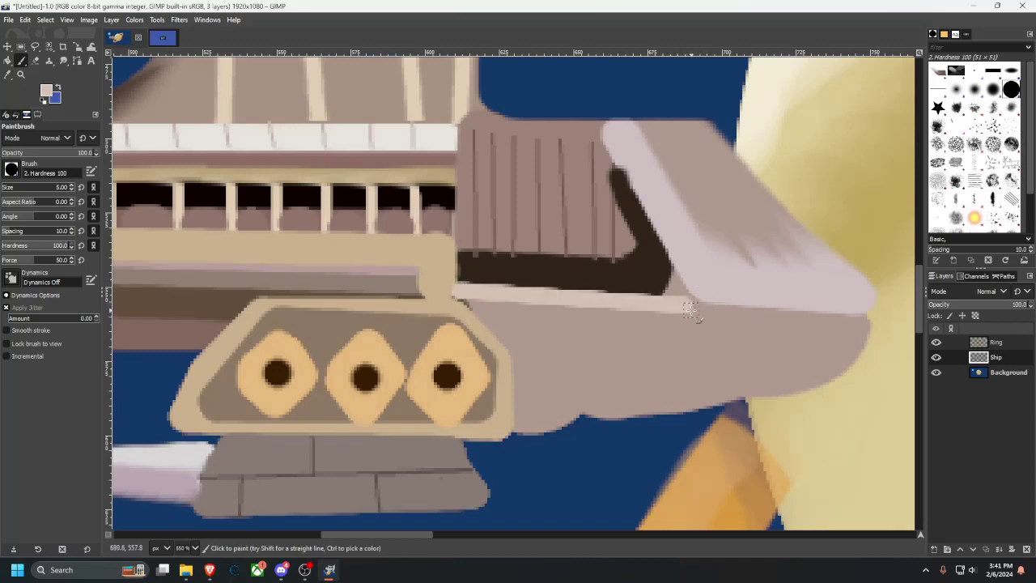
pyautogui.click(170, 38)
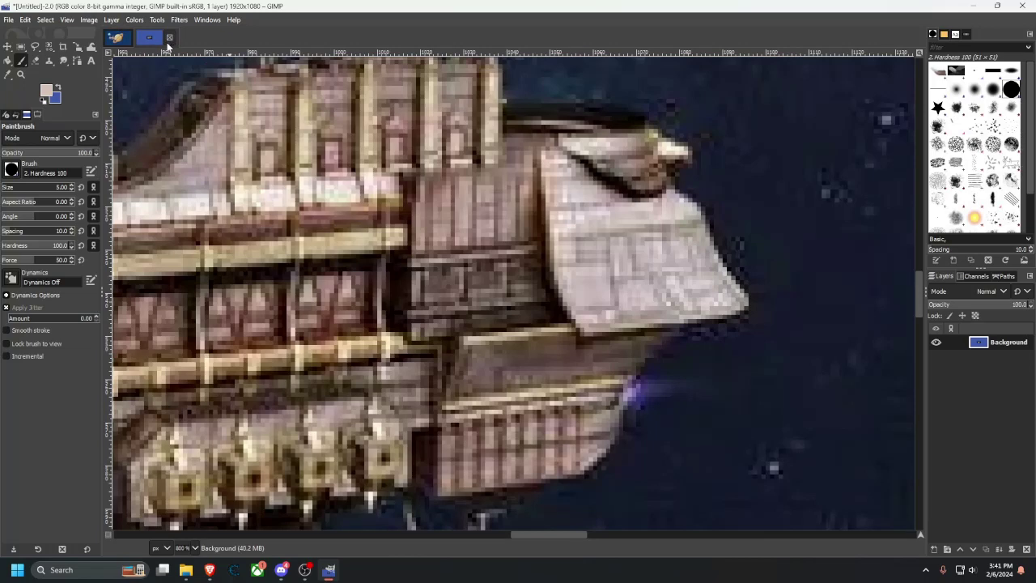
pyautogui.click(118, 37)
pyautogui.hotkey('ctrl', 'z')
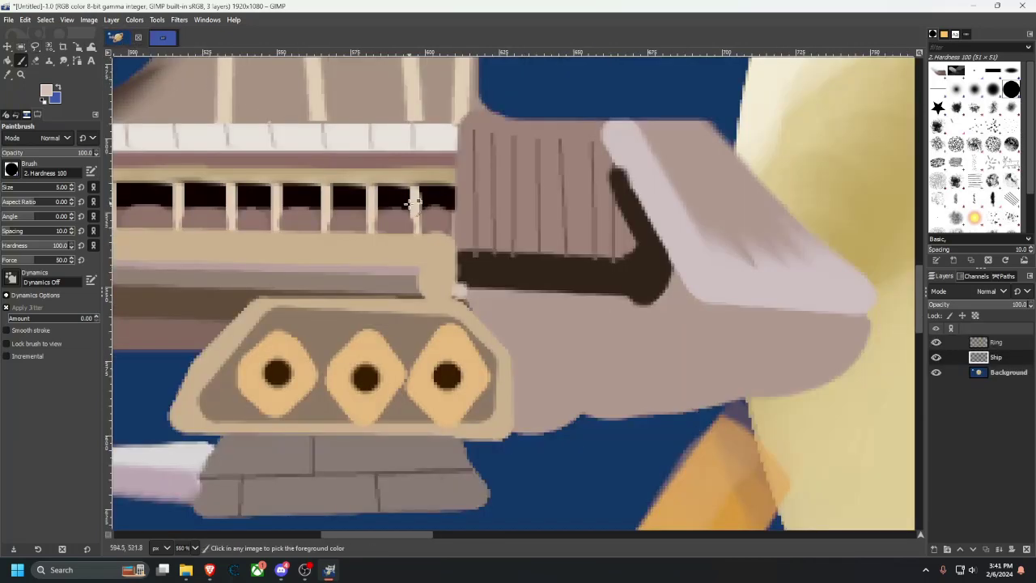
pyautogui.keyDown('shift'); pyautogui.click(686, 298); pyautogui.keyUp('shift')
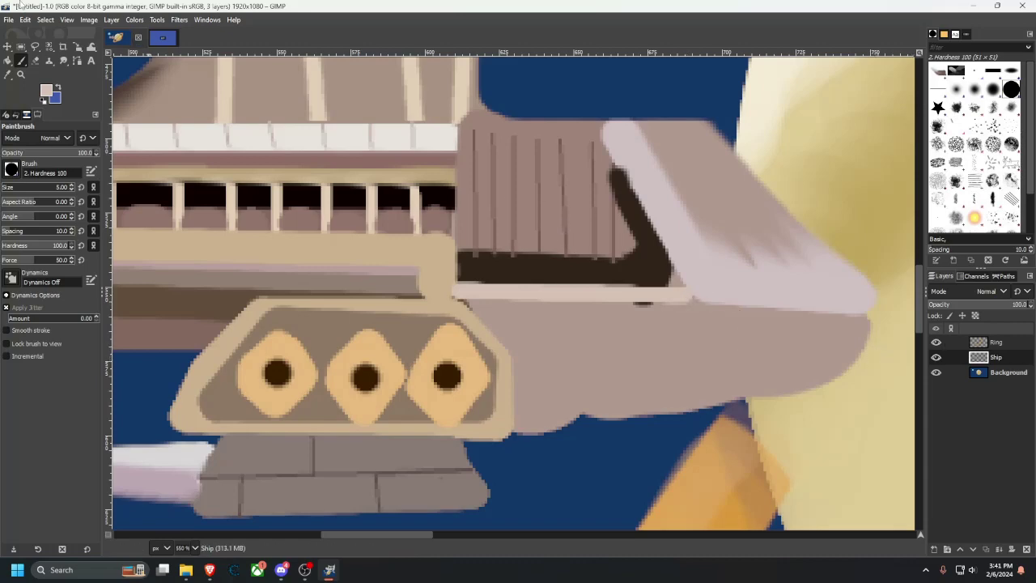
# Check the reference, then paint a straight 5 px light strip across the lower rear hull from the turret housing to the stern.
pyautogui.click(165, 38)
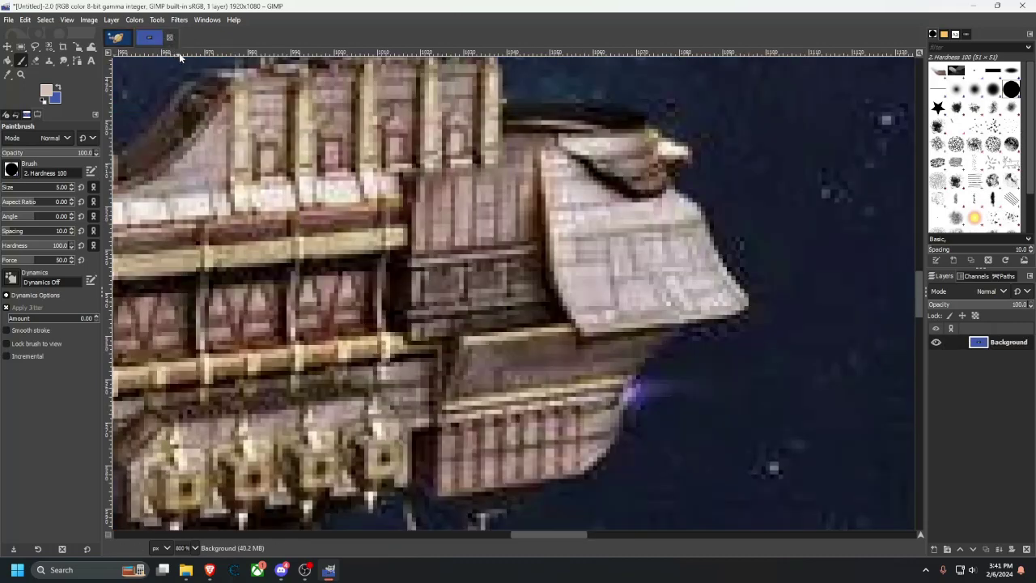
pyautogui.click(108, 38)
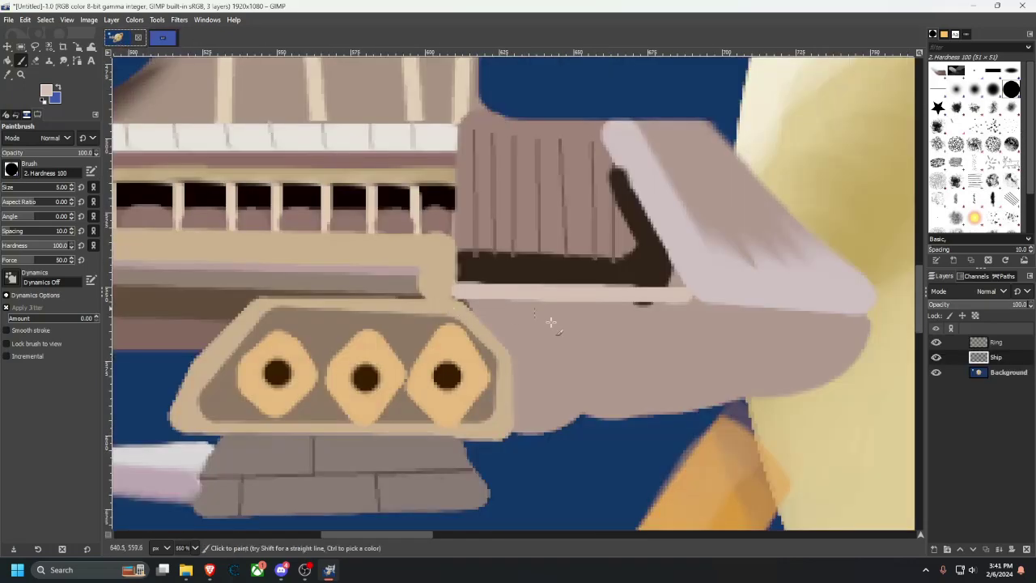
pyautogui.click(510, 355)
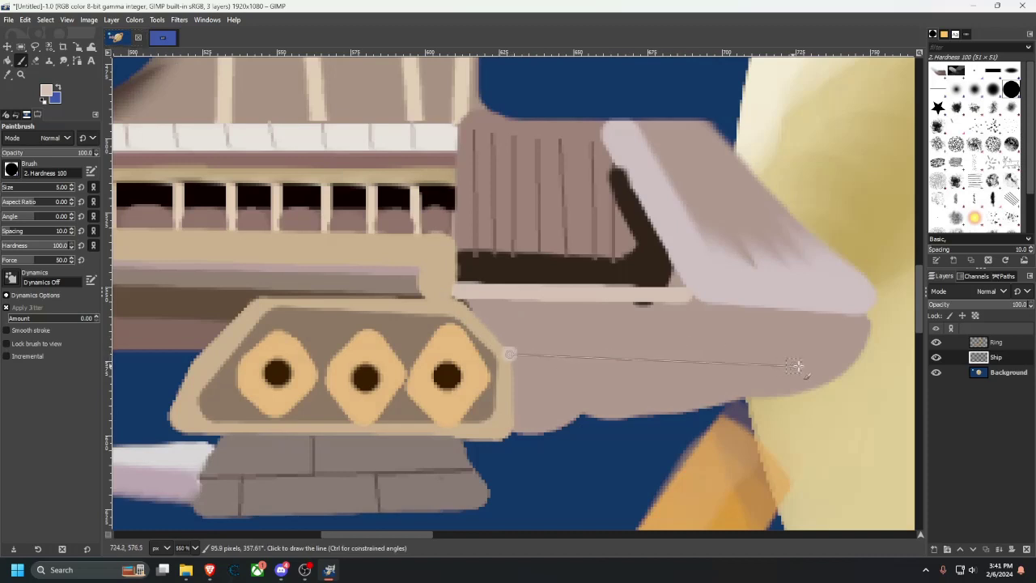
pyautogui.keyDown('shift'); pyautogui.click(858, 350); pyautogui.keyUp('shift')
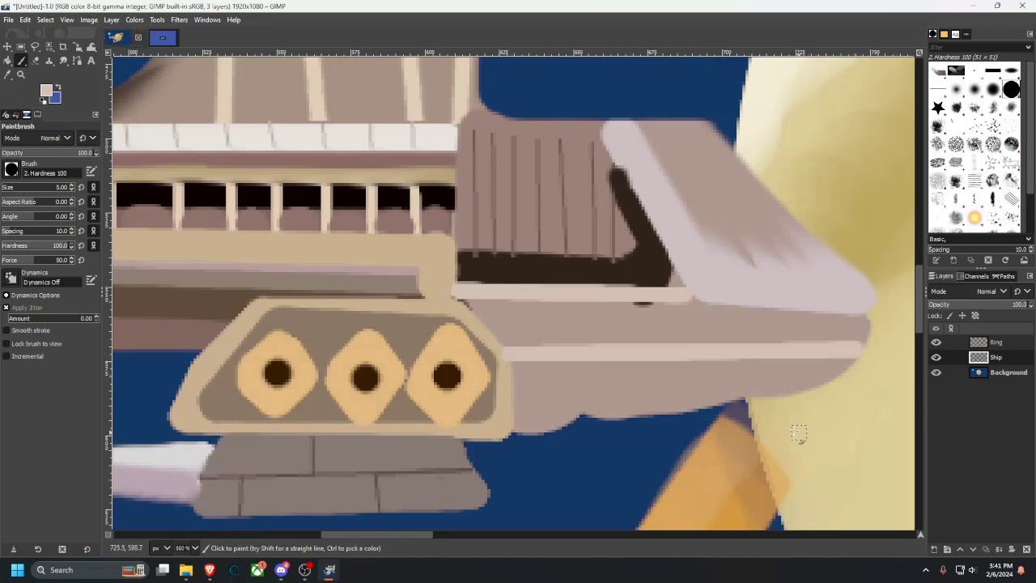
# Connect the two light hull strips with a short slanted 5 px strip continuing the fin's front edge.
pyautogui.click(684, 296)
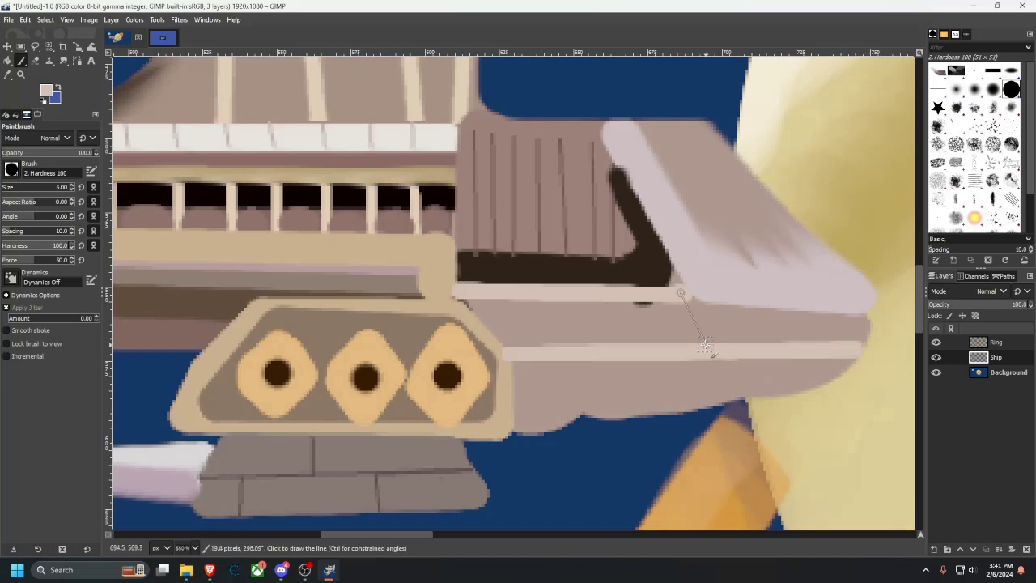
pyautogui.keyDown('shift'); pyautogui.click(710, 350); pyautogui.keyUp('shift')
pyautogui.scroll(-6, 611, 312)
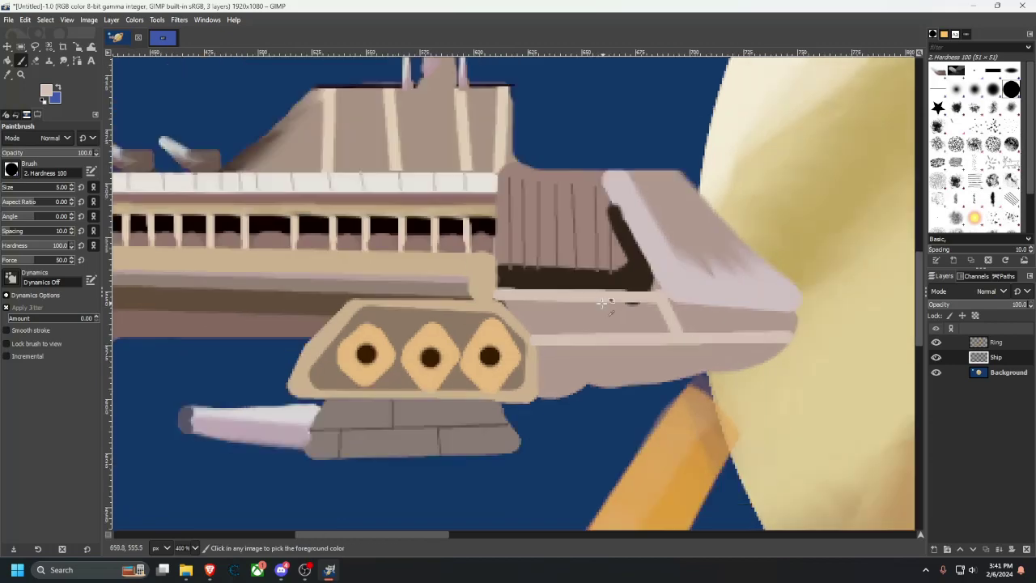
pyautogui.scroll(1, 540, 299)
pyautogui.scroll(1, 551, 305)
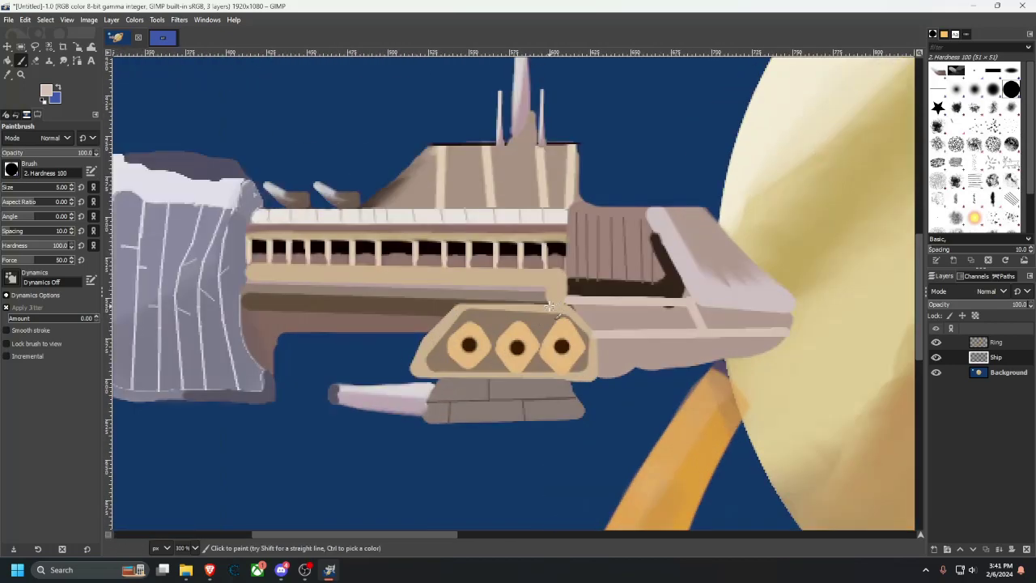
# Compare with the reference and paint a small light cap on the upper rear corner of the slanted fin.
pyautogui.click(163, 37)
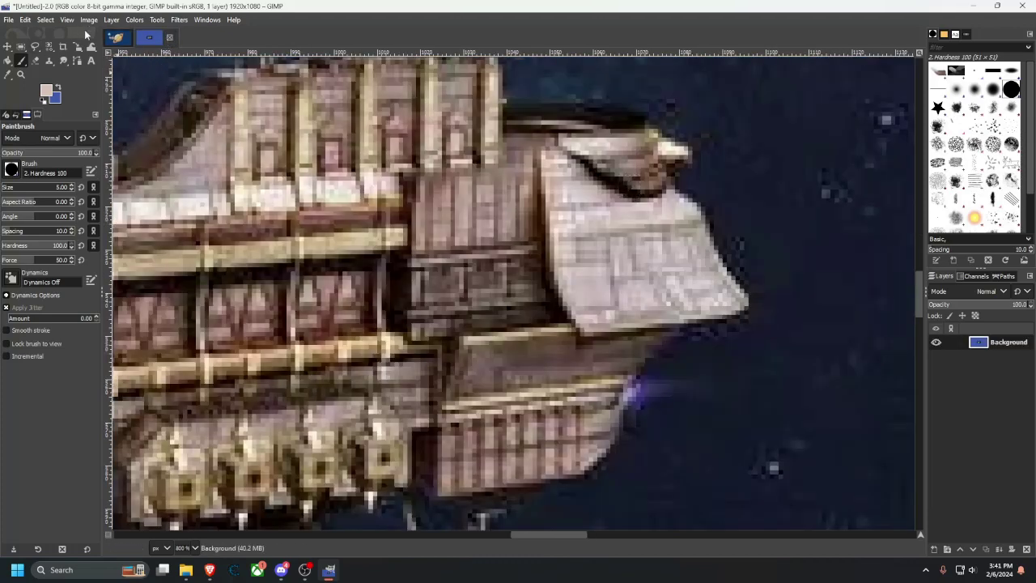
pyautogui.click(122, 40)
pyautogui.scroll(3, 427, 236)
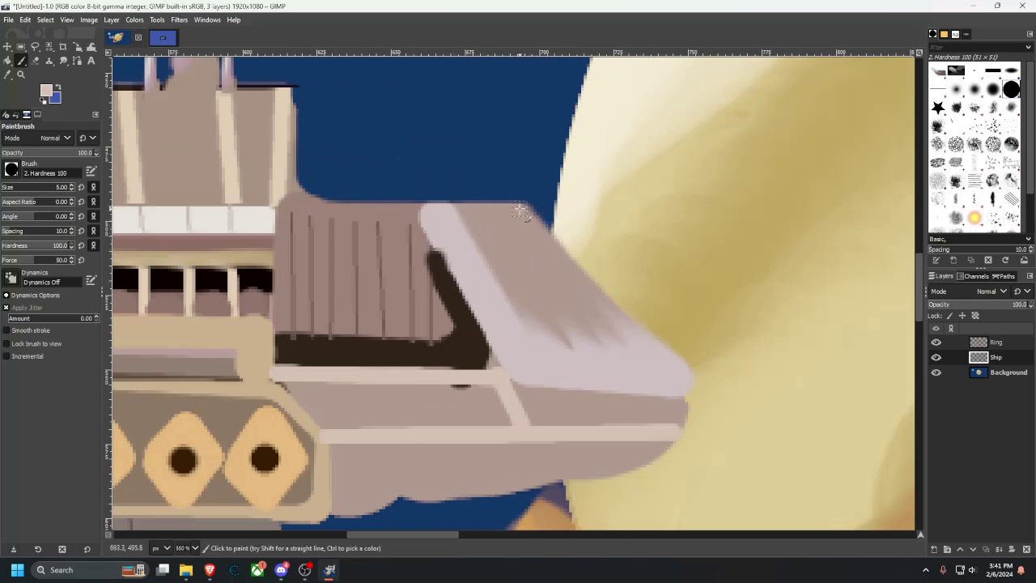
pyautogui.moveTo(520, 210)
pyautogui.mouseDown()
pyautogui.moveTo(567, 216)
pyautogui.moveTo(539, 229)
pyautogui.moveTo(547, 224)
pyautogui.moveTo(502, 217)
pyautogui.mouseUp()
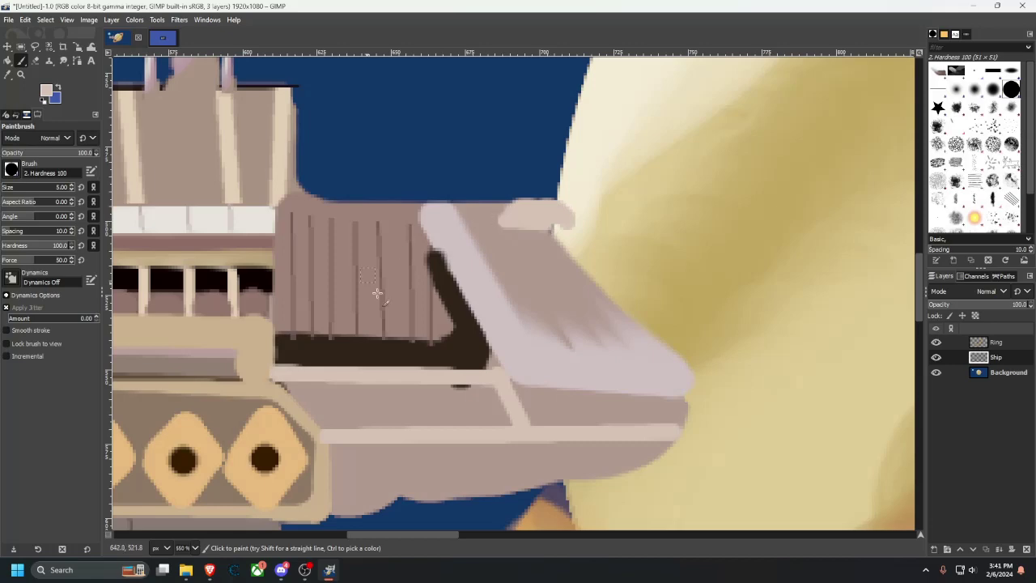
pyautogui.scroll(-3, 539, 301)
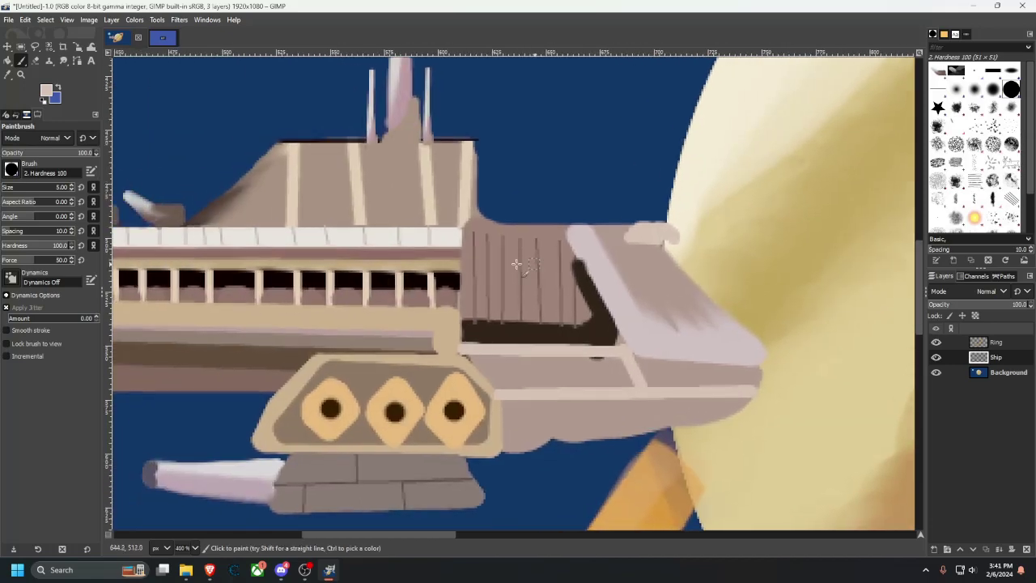
# Sample a very dark reddish brown from the reference ship's lower rear section as the foreground color and return to the painting.
pyautogui.click(161, 37)
pyautogui.scroll(3, 429, 269)
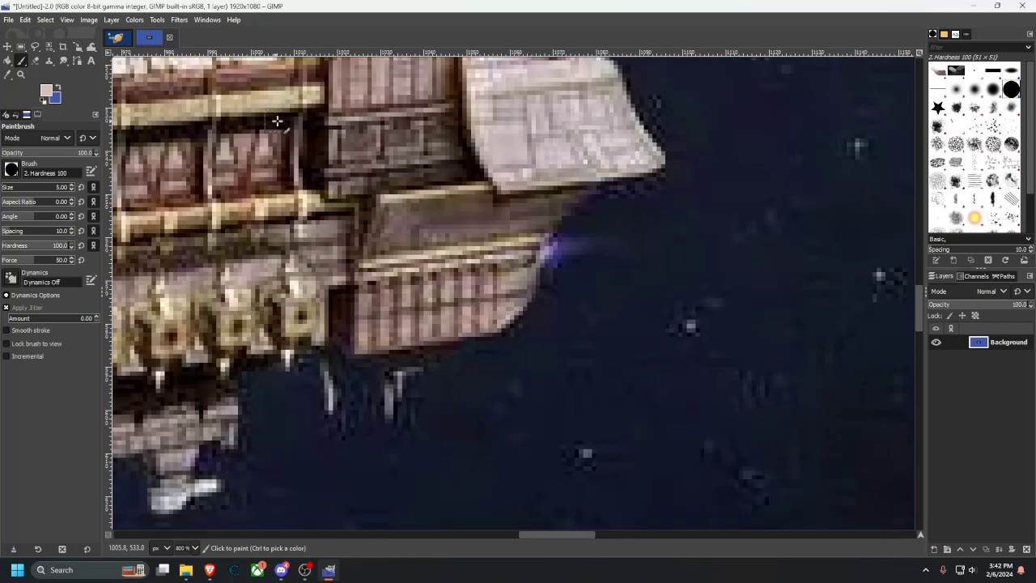
pyautogui.click(118, 40)
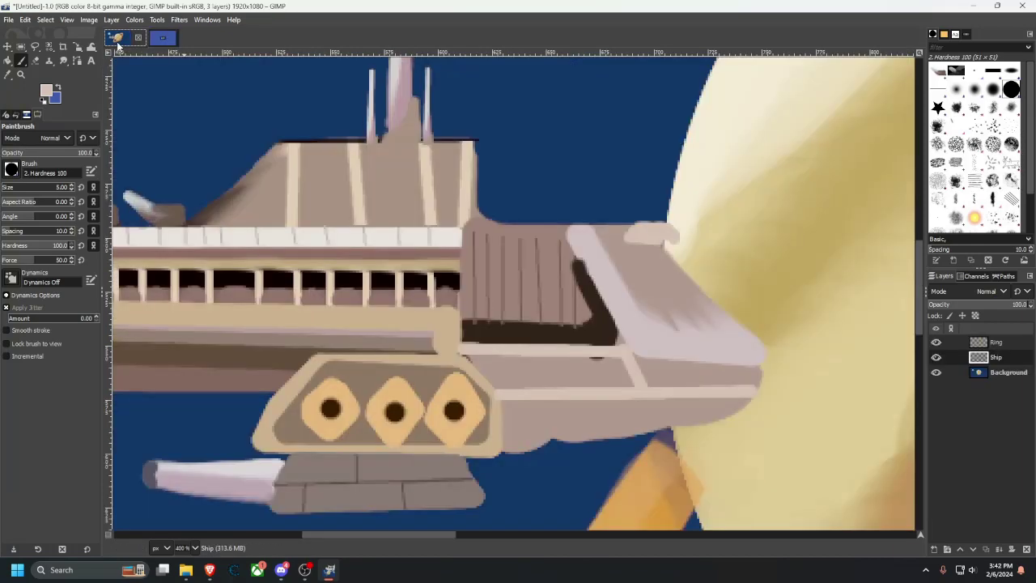
pyautogui.moveTo(569, 435); pyautogui.dragTo(553, 383)
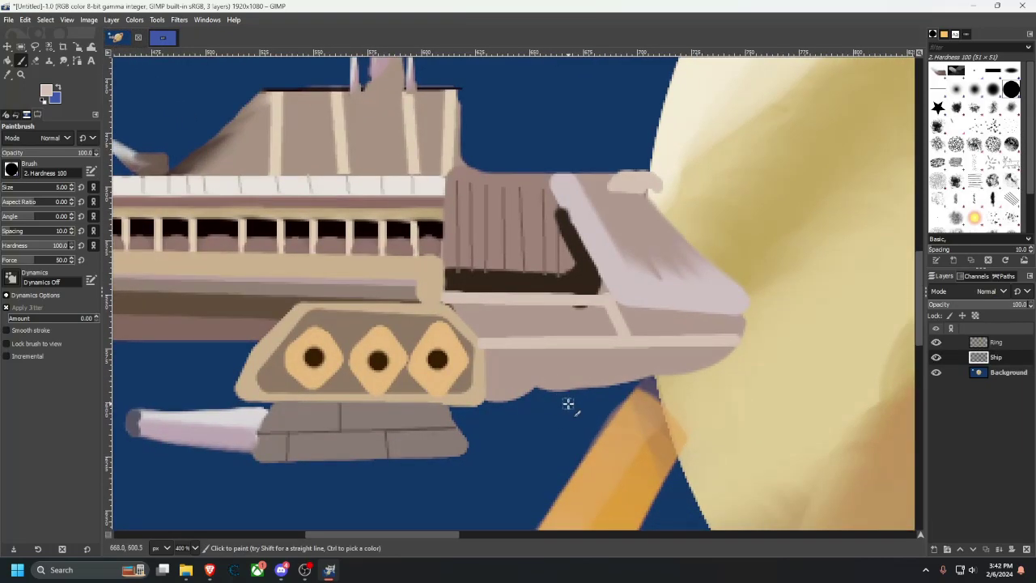
pyautogui.click(163, 37)
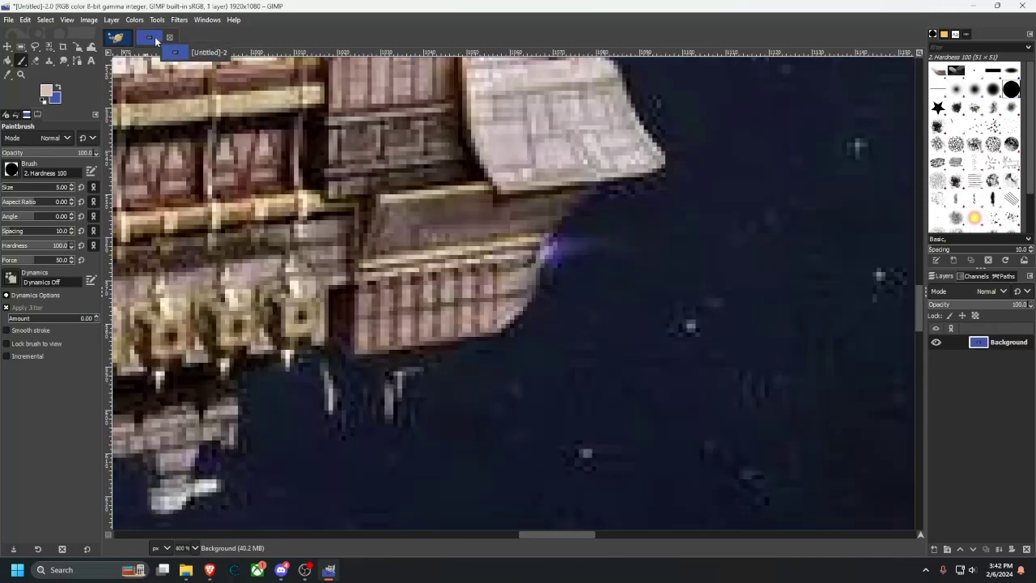
pyautogui.click(8, 74)
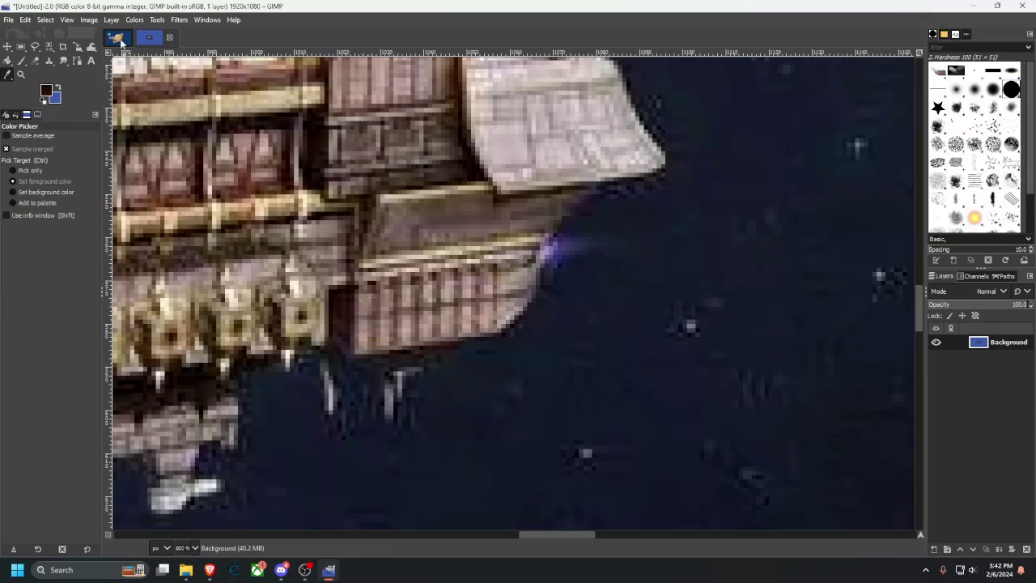
pyautogui.click(111, 20)
pyautogui.moveTo(89, 20)
pyautogui.click(605, 304)
pyautogui.click(117, 38)
# Erase the hull below the lower light strip from the turret housing to just past the slanted strip, leaving the stern block.
pyautogui.keyDown('ctrl'); pyautogui.scroll(6, 515, 472); pyautogui.keyUp('ctrl')
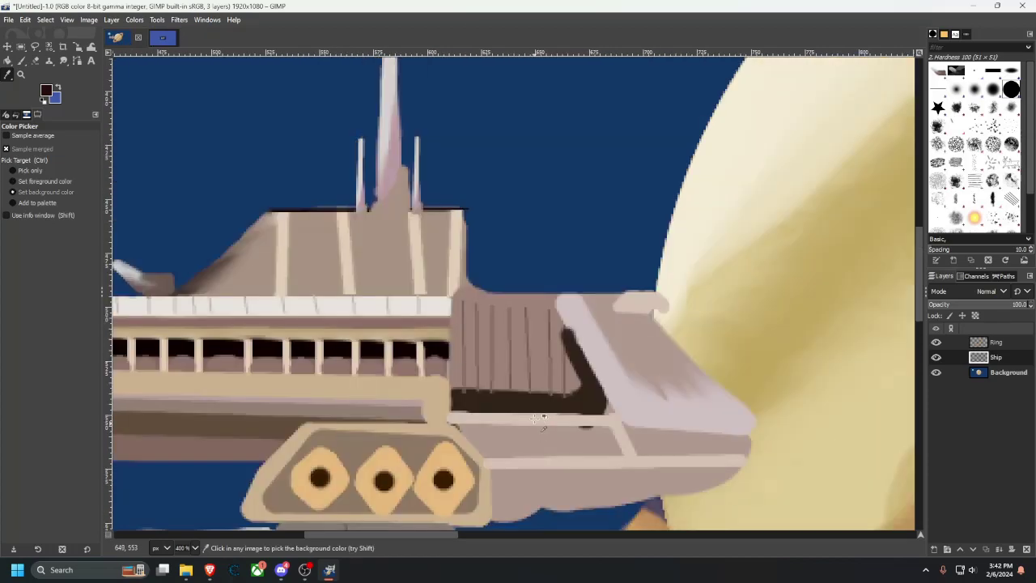
pyautogui.keyDown('ctrl'); pyautogui.scroll(-5, 496, 369); pyautogui.keyUp('ctrl')
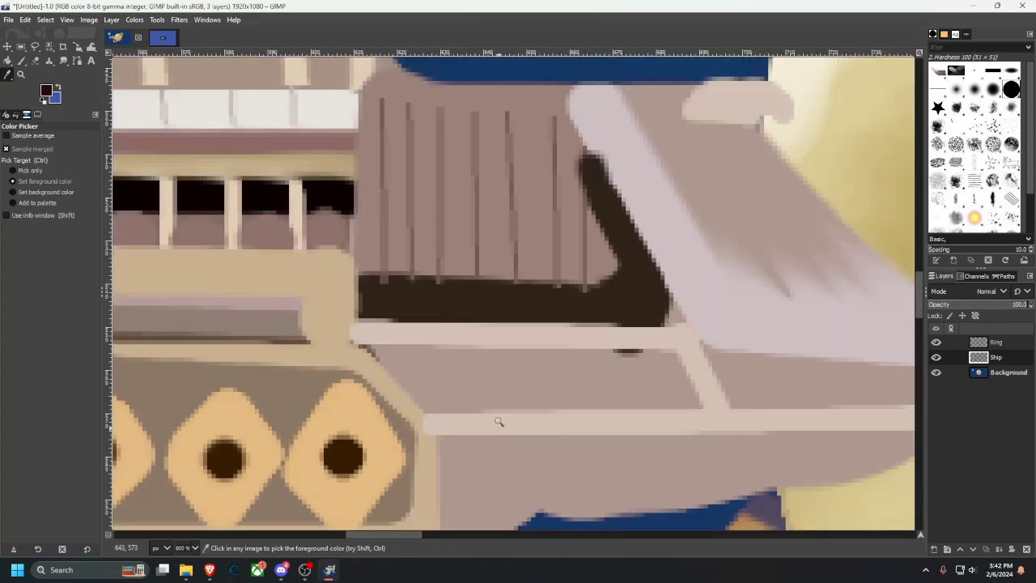
pyautogui.keyDown('ctrl'); pyautogui.scroll(5, 500, 421); pyautogui.keyUp('ctrl')
pyautogui.keyDown('ctrl'); pyautogui.scroll(-4, 506, 321); pyautogui.keyUp('ctrl')
pyautogui.keyDown('ctrl'); pyautogui.scroll(-1, 513, 352); pyautogui.keyUp('ctrl')
pyautogui.moveTo(489, 331); pyautogui.dragTo(455, 246)
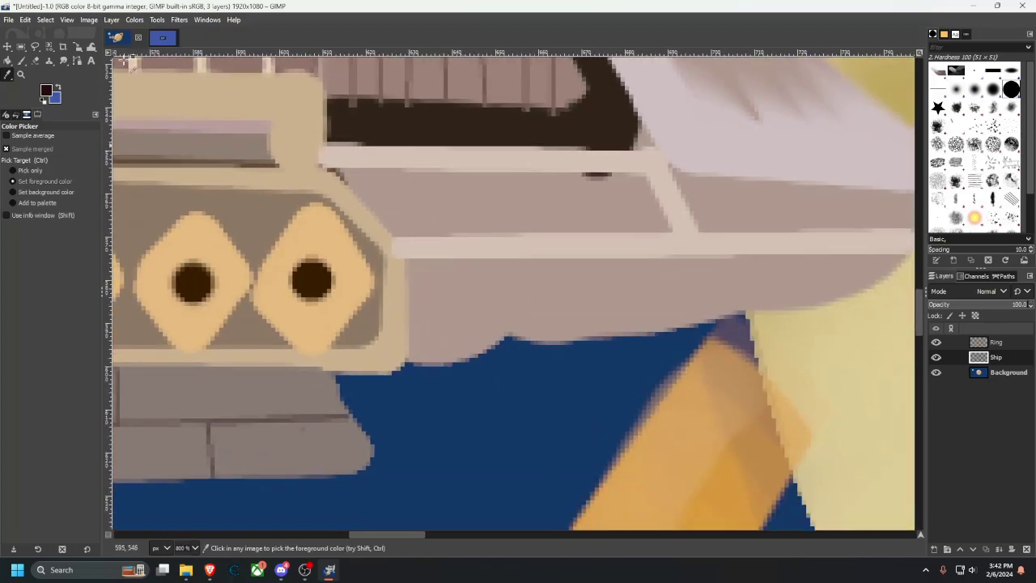
pyautogui.click(35, 61)
pyautogui.moveTo(426, 377)
pyautogui.mouseDown()
pyautogui.moveTo(420, 274)
pyautogui.moveTo(430, 273)
pyautogui.moveTo(479, 279)
pyautogui.moveTo(489, 307)
pyautogui.moveTo(490, 347)
pyautogui.moveTo(453, 351)
pyautogui.moveTo(460, 310)
pyautogui.moveTo(481, 298)
pyautogui.moveTo(457, 358)
pyautogui.moveTo(442, 350)
pyautogui.moveTo(451, 303)
pyautogui.moveTo(445, 289)
pyautogui.moveTo(448, 334)
pyautogui.moveTo(438, 285)
pyautogui.moveTo(462, 365)
pyautogui.moveTo(510, 355)
pyautogui.moveTo(502, 277)
pyautogui.moveTo(418, 272)
pyautogui.mouseUp()
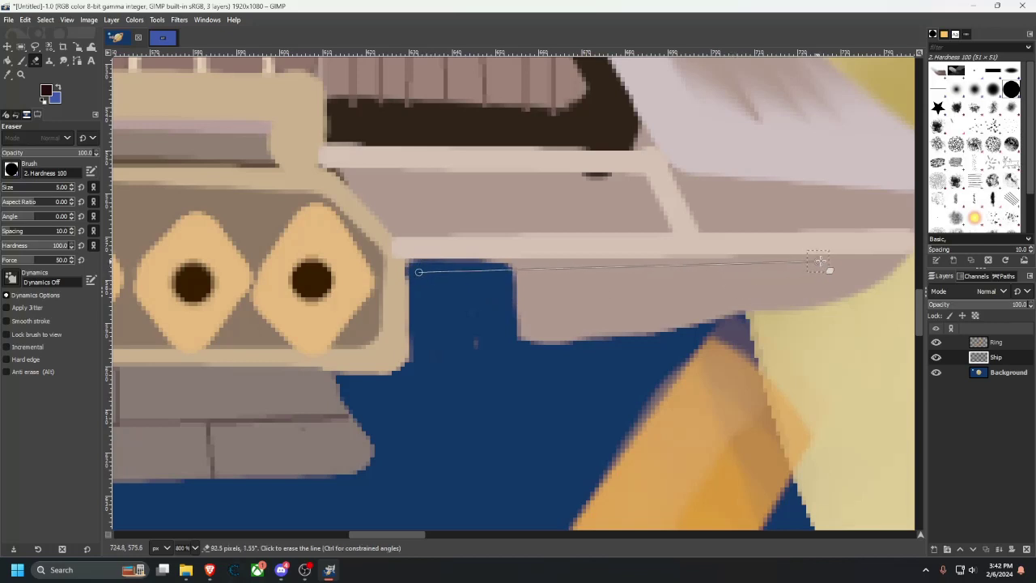
pyautogui.keyDown('shift'); pyautogui.click(676, 269); pyautogui.keyUp('shift')
pyautogui.moveTo(676, 269)
pyautogui.mouseDown()
pyautogui.moveTo(672, 355)
pyautogui.moveTo(659, 297)
pyautogui.moveTo(623, 342)
pyautogui.moveTo(666, 279)
pyautogui.moveTo(648, 329)
pyautogui.moveTo(608, 308)
pyautogui.moveTo(536, 312)
pyautogui.moveTo(543, 280)
pyautogui.moveTo(633, 288)
pyautogui.moveTo(549, 296)
pyautogui.moveTo(540, 347)
pyautogui.moveTo(627, 332)
pyautogui.moveTo(478, 338)
pyautogui.moveTo(560, 344)
pyautogui.moveTo(615, 313)
pyautogui.moveTo(499, 288)
pyautogui.moveTo(589, 273)
pyautogui.moveTo(562, 269)
pyautogui.moveTo(597, 323)
pyautogui.mouseUp()
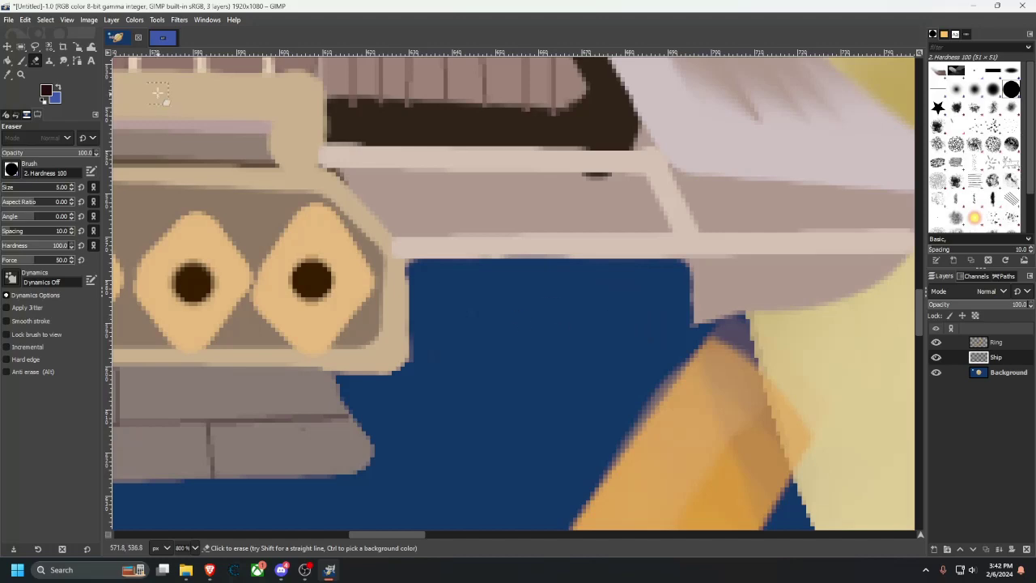
# Paint a dark reddish-brown 5 px vertical edge on the front side of the remaining stern block.
pyautogui.press('p')
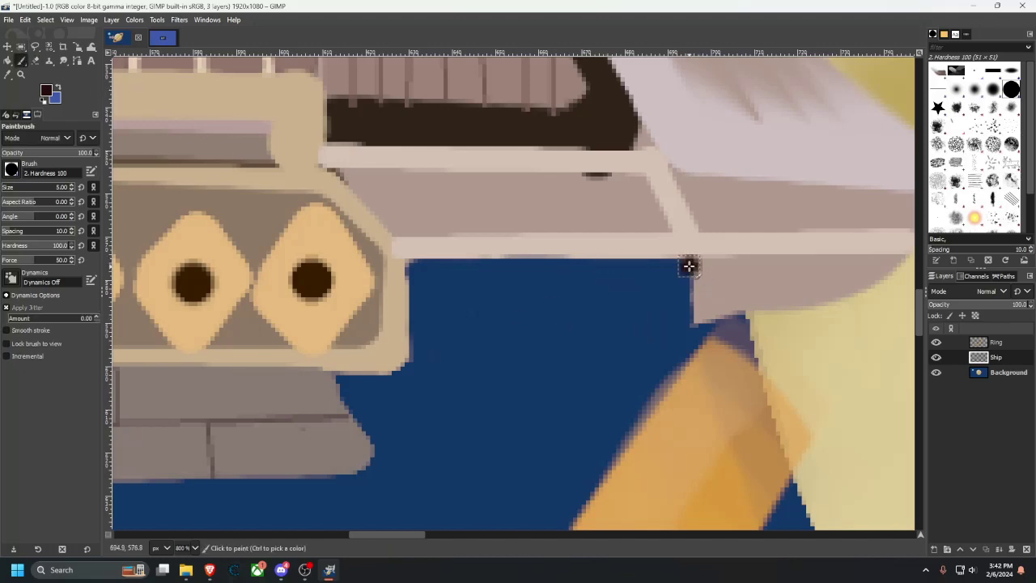
pyautogui.moveTo(689, 266)
pyautogui.mouseDown()
pyautogui.moveTo(697, 318)
pyautogui.moveTo(708, 323)
pyautogui.moveTo(689, 266)
pyautogui.mouseUp()
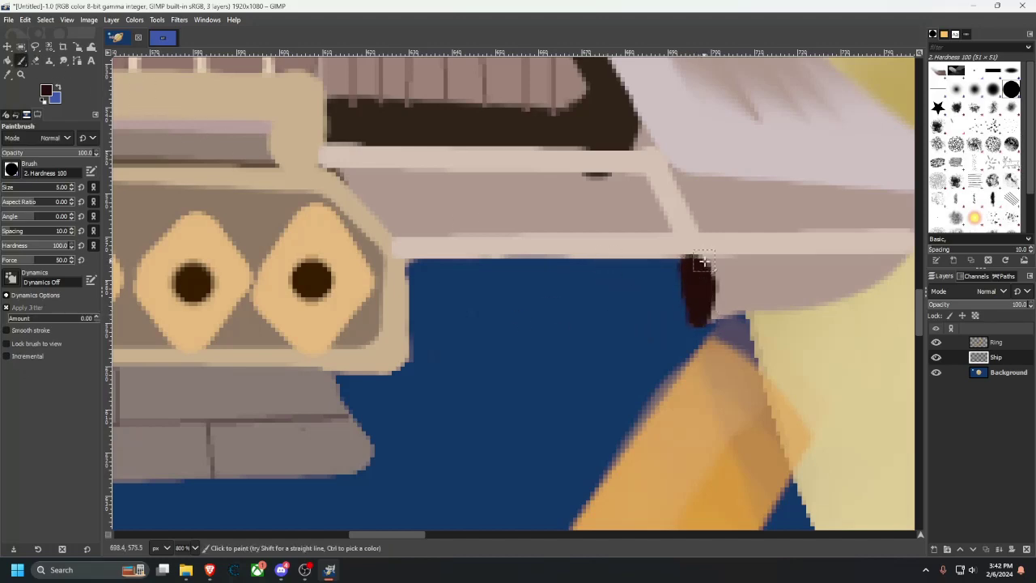
pyautogui.scroll(-1, 689, 266)
pyautogui.scroll(4, 590, 270)
pyautogui.scroll(-10, 600, 217)
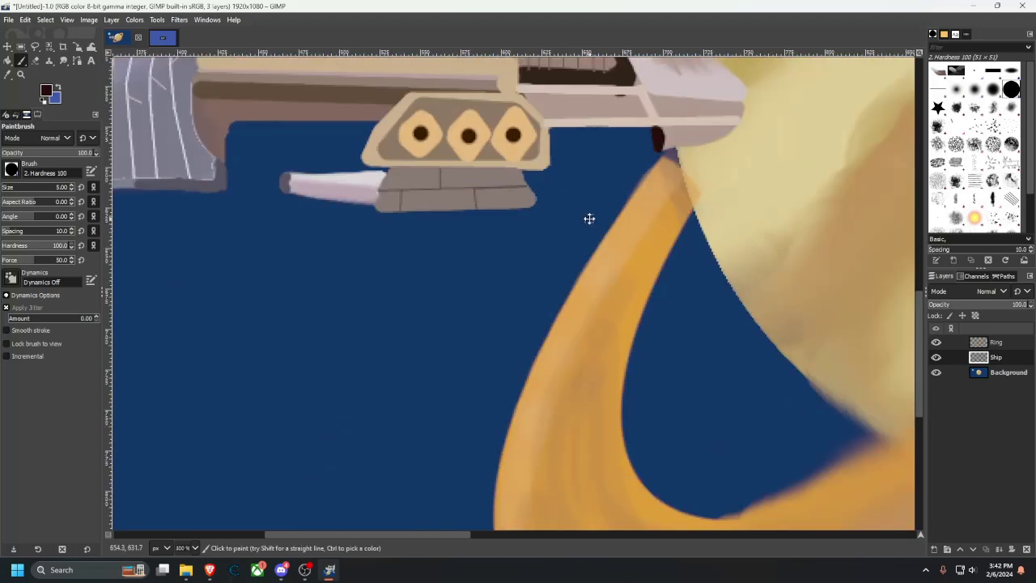
# Sample a greyish mauve from the reference ship's ribbed lower stern as the foreground color and return to the painting.
pyautogui.click(162, 36)
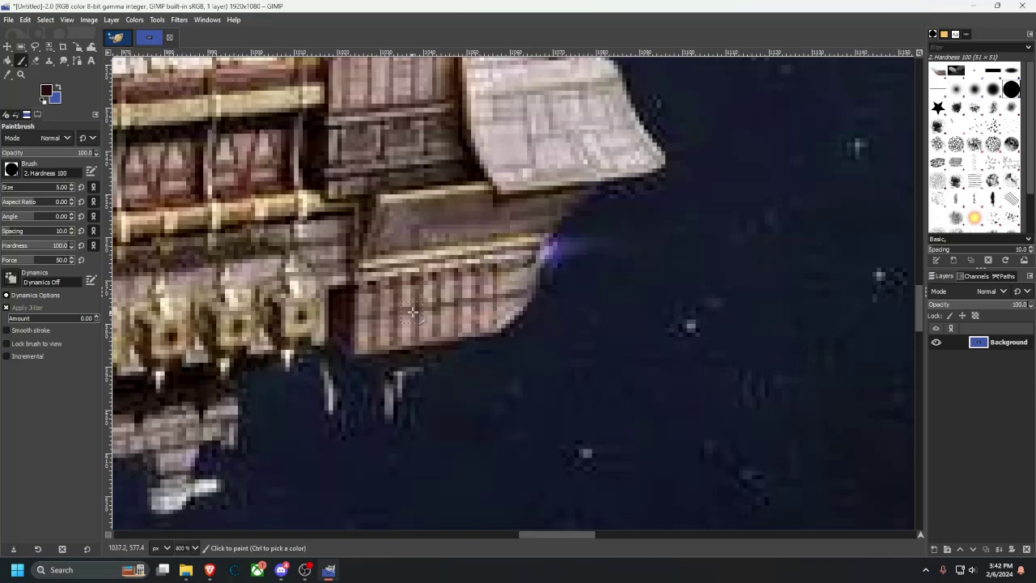
pyautogui.click(7, 74)
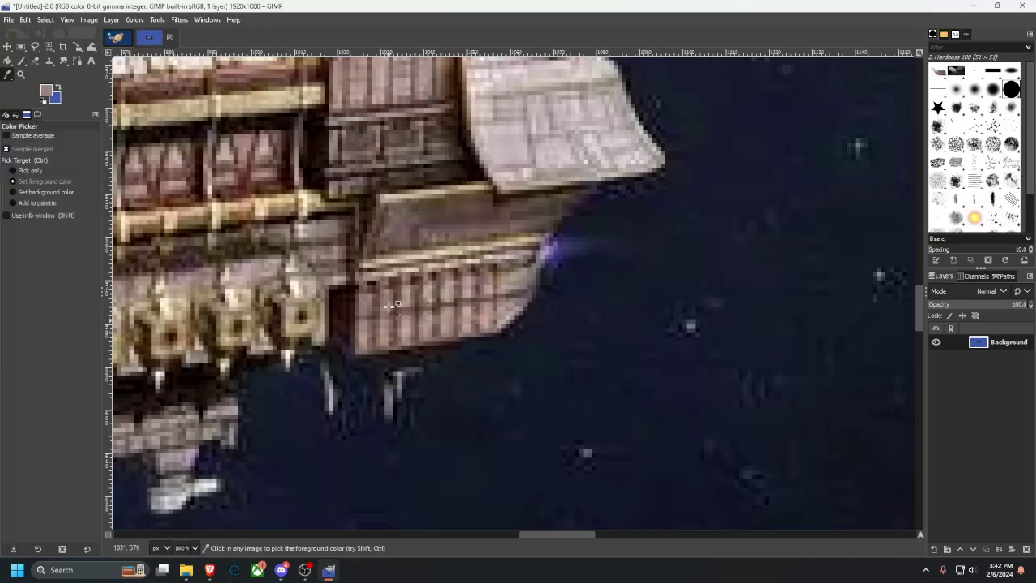
pyautogui.click(117, 37)
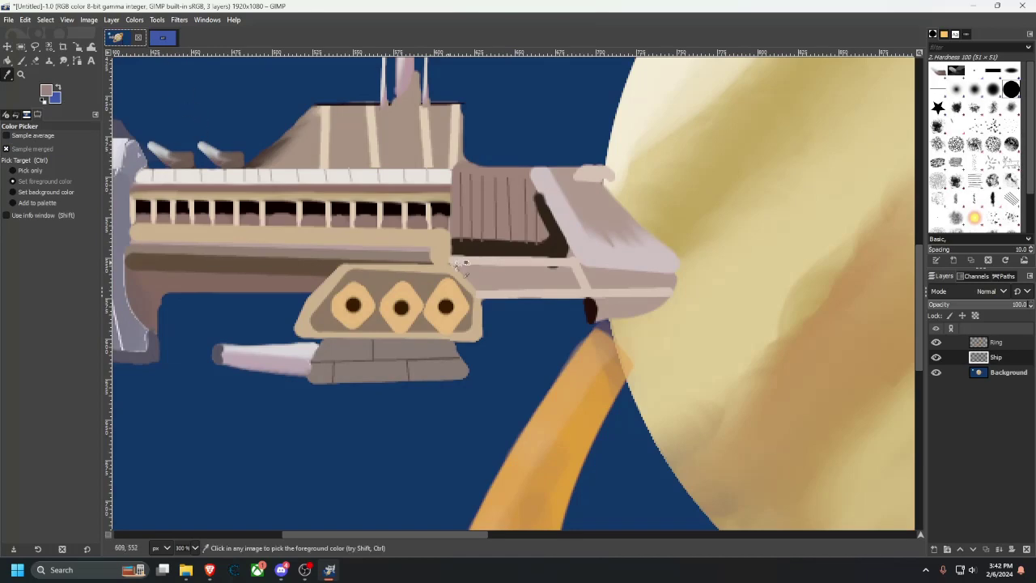
# Repaint the stern block below the light strip in greyish mauve, narrowing the dark front edge and squaring its outline.
pyautogui.scroll(4, 667, 360)
pyautogui.scroll(-2, 502, 312)
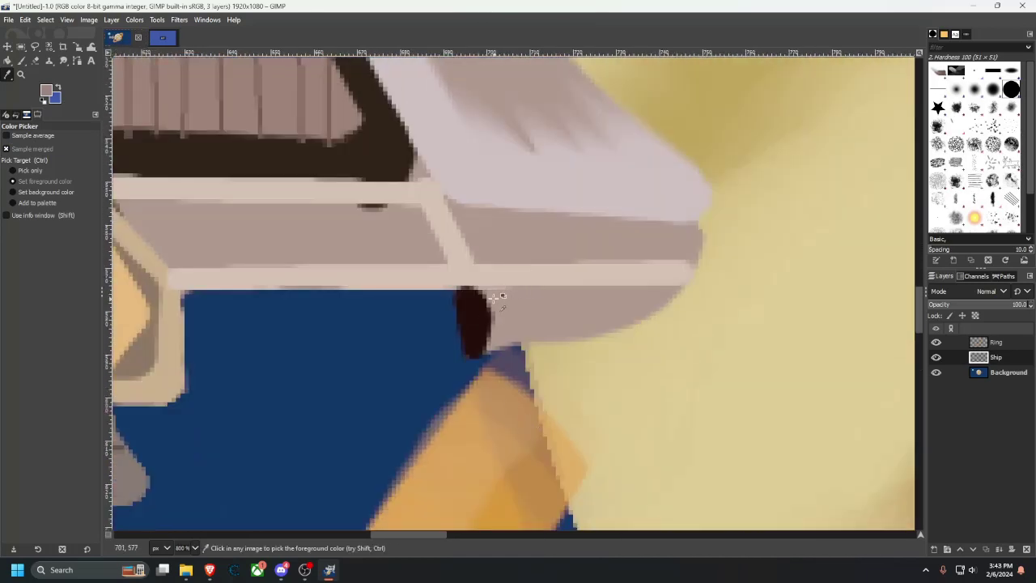
pyautogui.press('p')
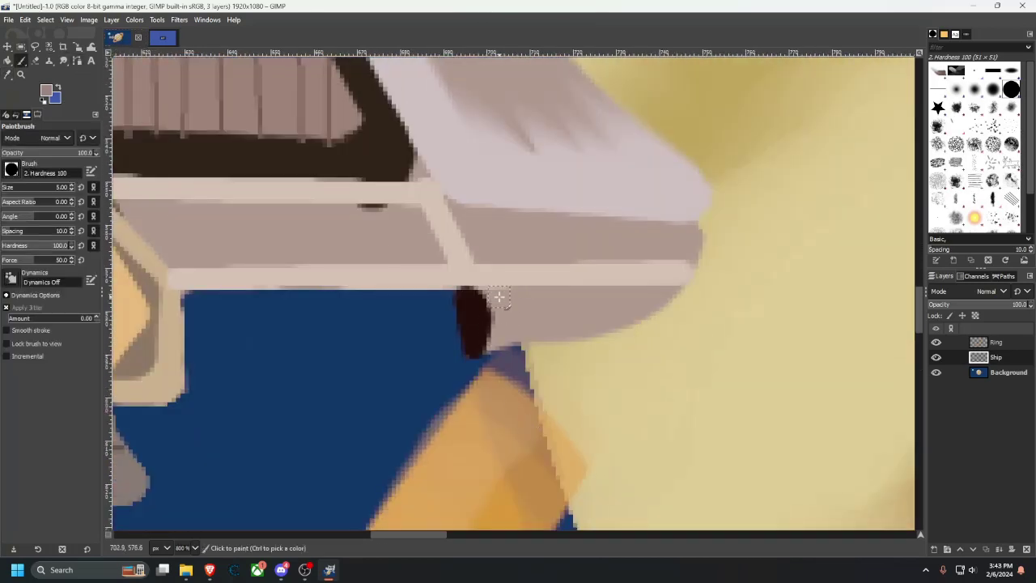
pyautogui.moveTo(499, 297); pyautogui.dragTo(498, 339)
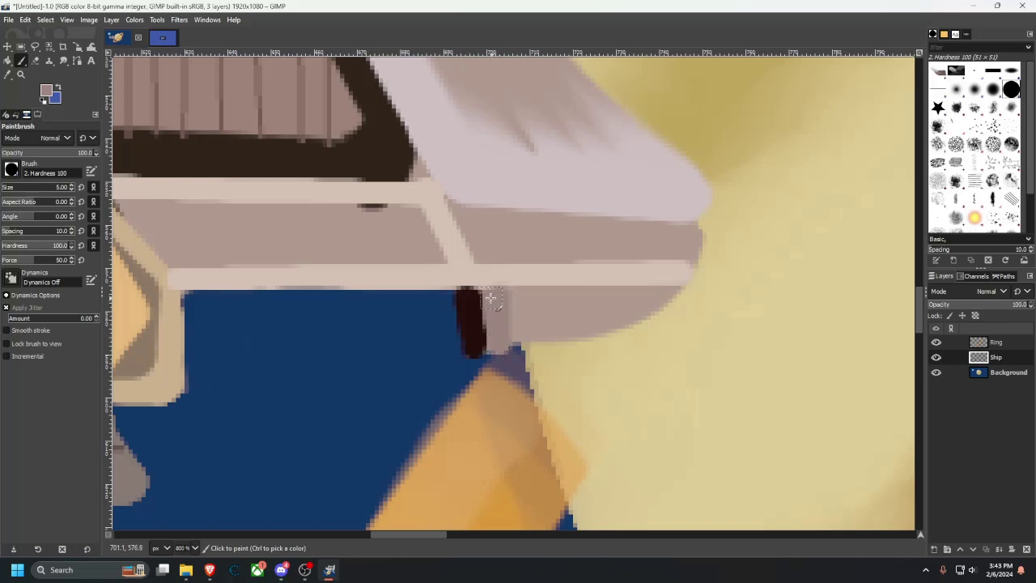
pyautogui.moveTo(510, 293)
pyautogui.mouseDown()
pyautogui.moveTo(520, 335)
pyautogui.moveTo(532, 309)
pyautogui.moveTo(559, 295)
pyautogui.moveTo(558, 333)
pyautogui.moveTo(555, 294)
pyautogui.moveTo(536, 340)
pyautogui.moveTo(535, 297)
pyautogui.moveTo(568, 294)
pyautogui.moveTo(567, 335)
pyautogui.moveTo(589, 295)
pyautogui.moveTo(589, 329)
pyautogui.moveTo(609, 298)
pyautogui.moveTo(626, 317)
pyautogui.moveTo(661, 295)
pyautogui.moveTo(622, 310)
pyautogui.moveTo(658, 290)
pyautogui.moveTo(489, 289)
pyautogui.moveTo(489, 349)
pyautogui.moveTo(653, 327)
pyautogui.mouseUp()
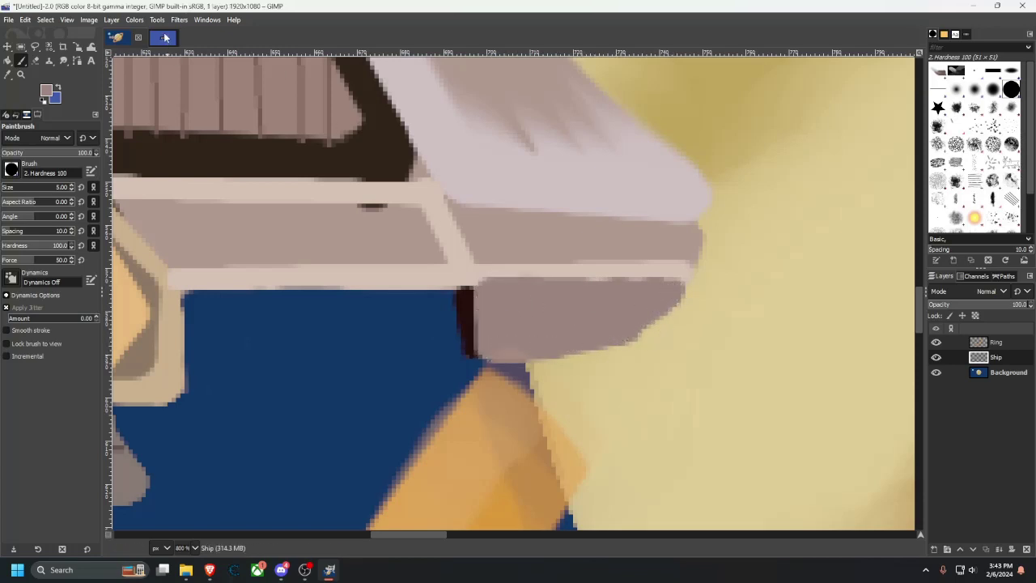
# Sample a dark brown from the reference's ribbed lower stern and return to the painting with the Paintbrush.
pyautogui.click(163, 37)
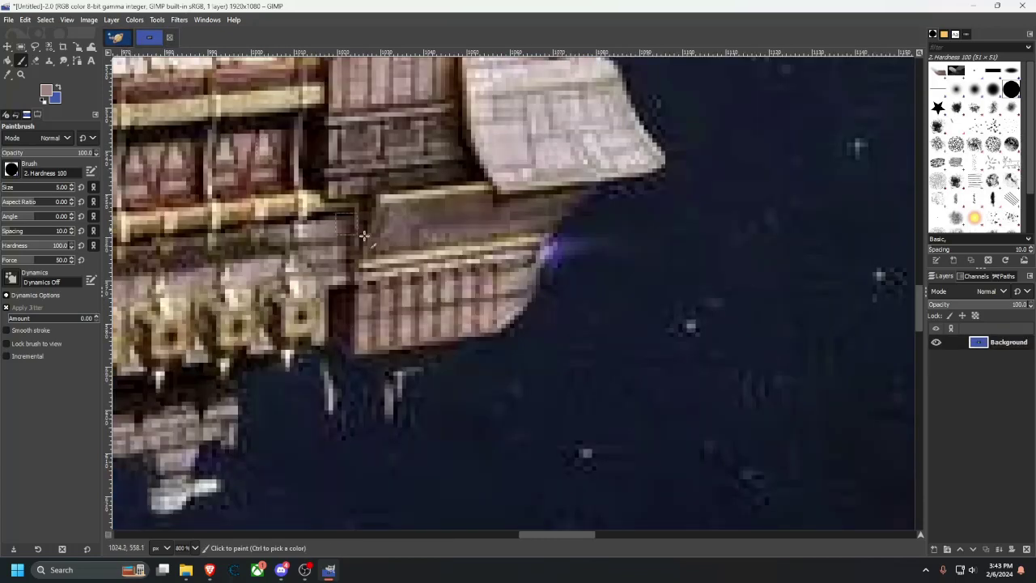
pyautogui.click(18, 75)
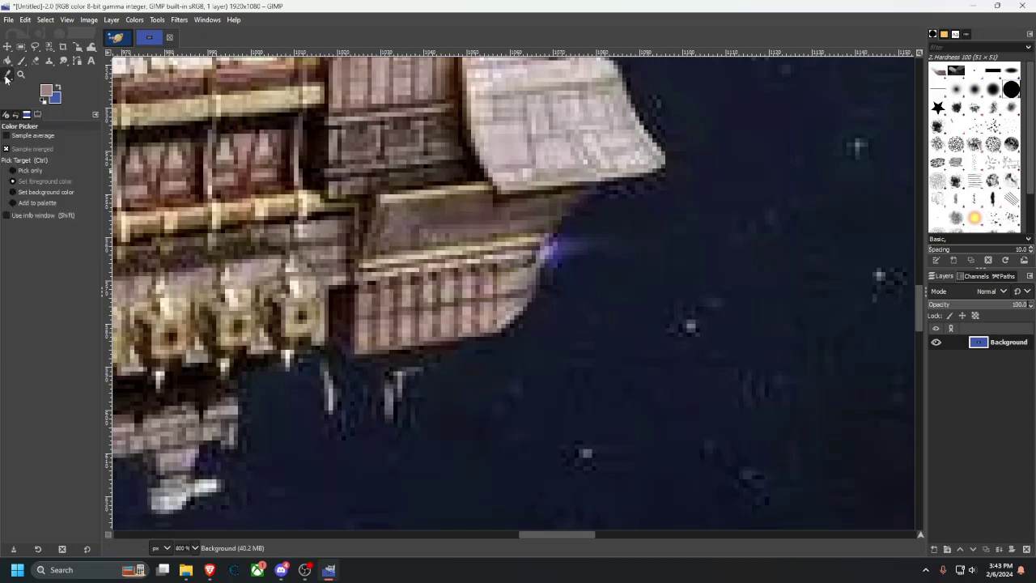
pyautogui.click(402, 314)
pyautogui.click(115, 37)
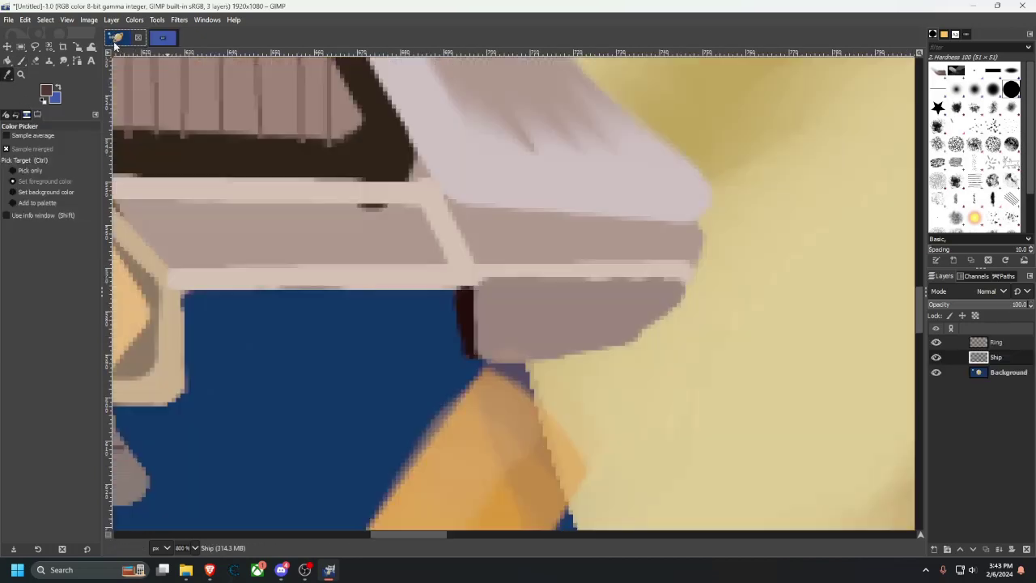
pyautogui.click(21, 60)
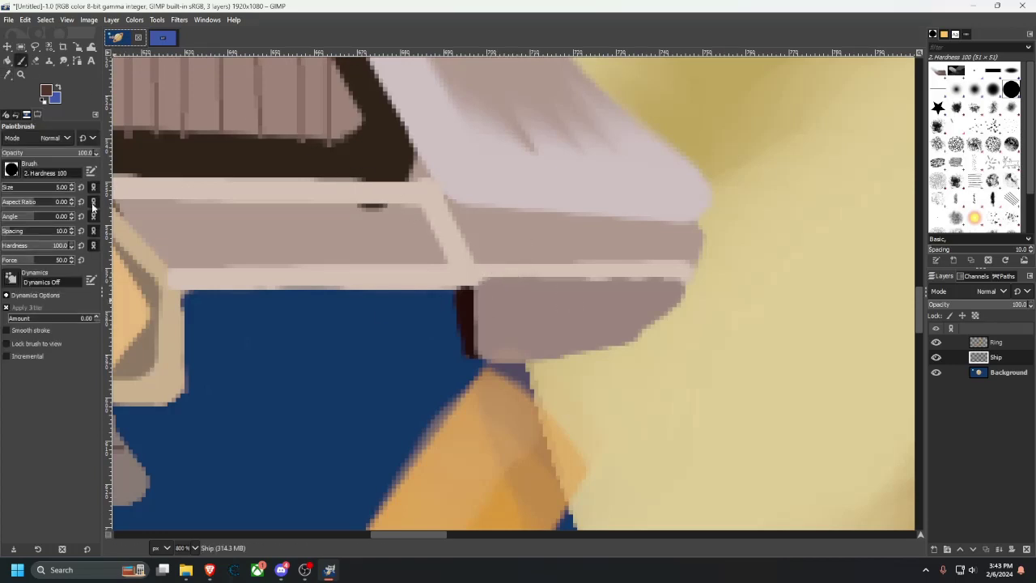
# Paint five straight 1 px dark brown vertical rib lines, evenly spaced across the greyish mauve stern block below the light strip.
pyautogui.click(72, 189)
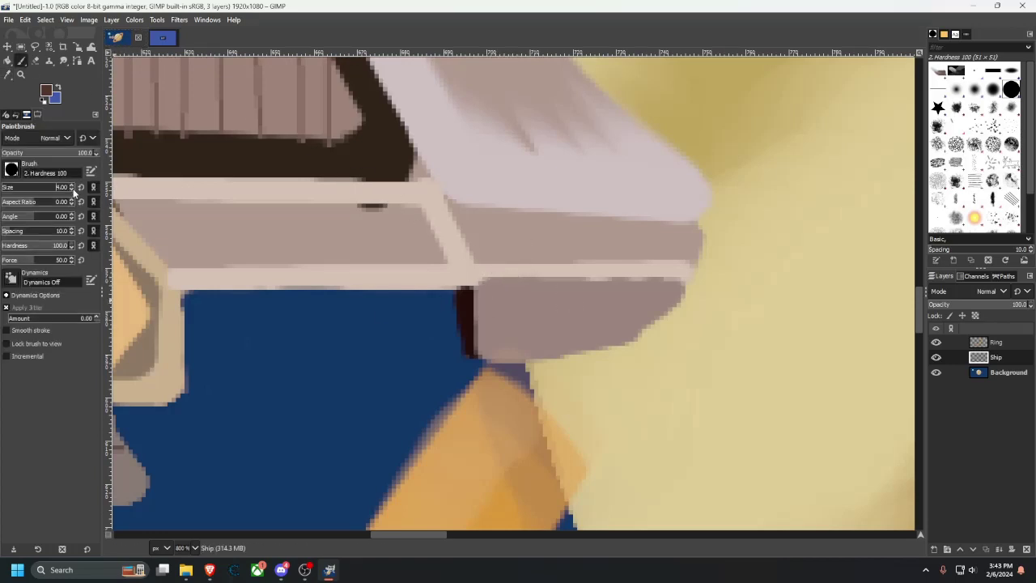
pyautogui.click(499, 282)
pyautogui.keyDown('shift'); pyautogui.click(498, 363); pyautogui.keyUp('shift')
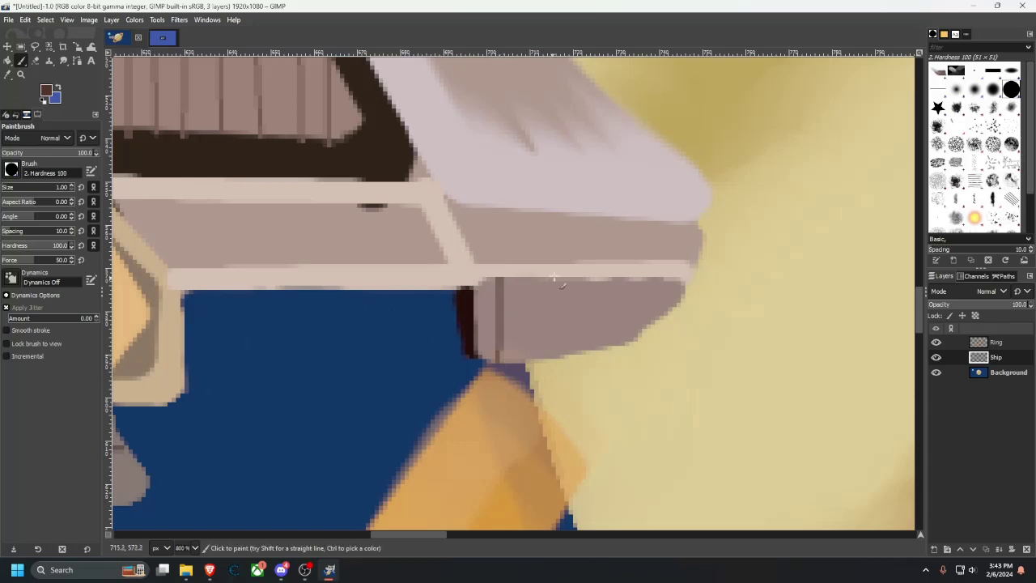
pyautogui.click(531, 279)
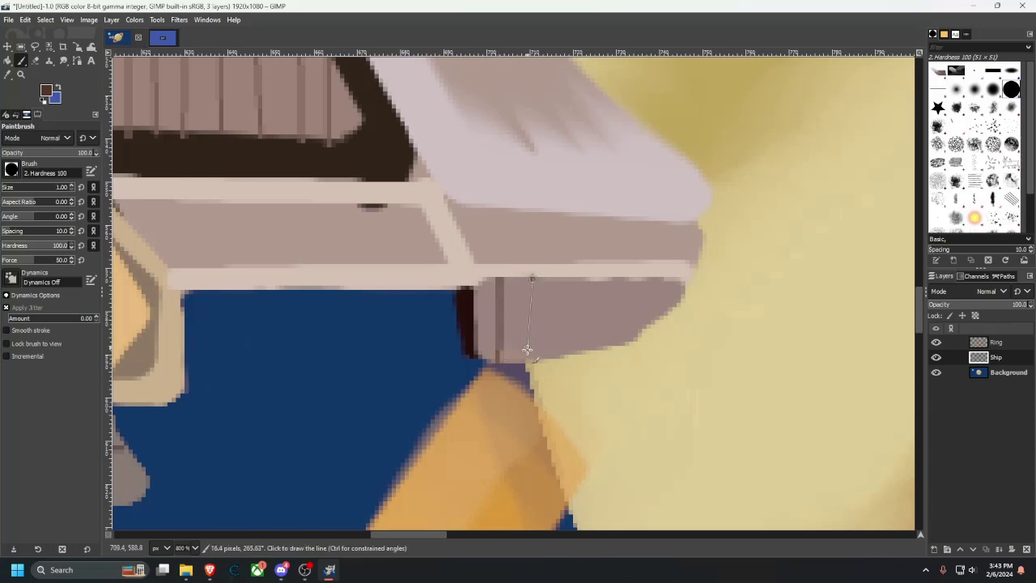
pyautogui.keyDown('shift'); pyautogui.click(529, 357); pyautogui.keyUp('shift')
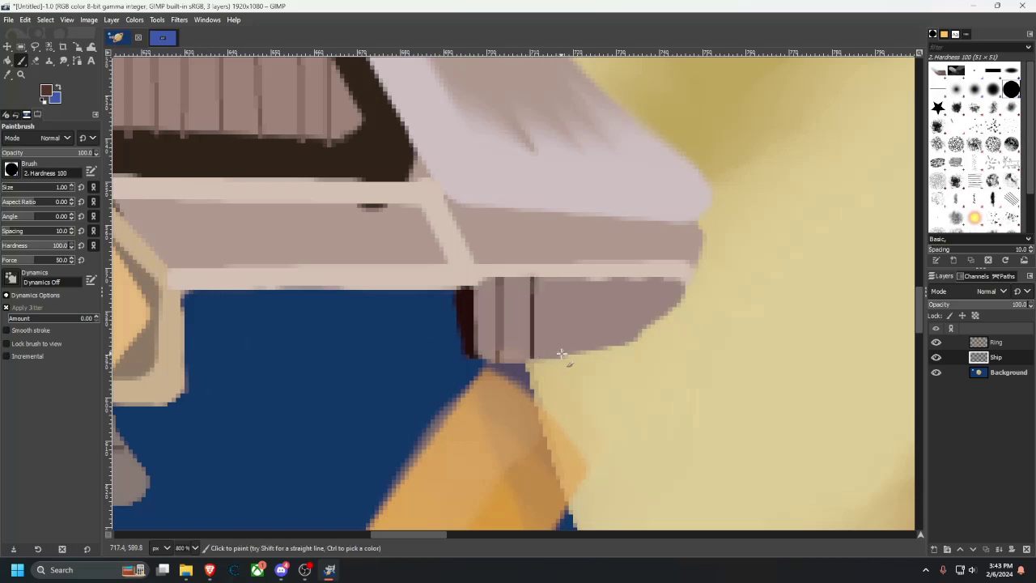
pyautogui.click(557, 280)
pyautogui.keyDown('shift'); pyautogui.click(557, 357); pyautogui.keyUp('shift')
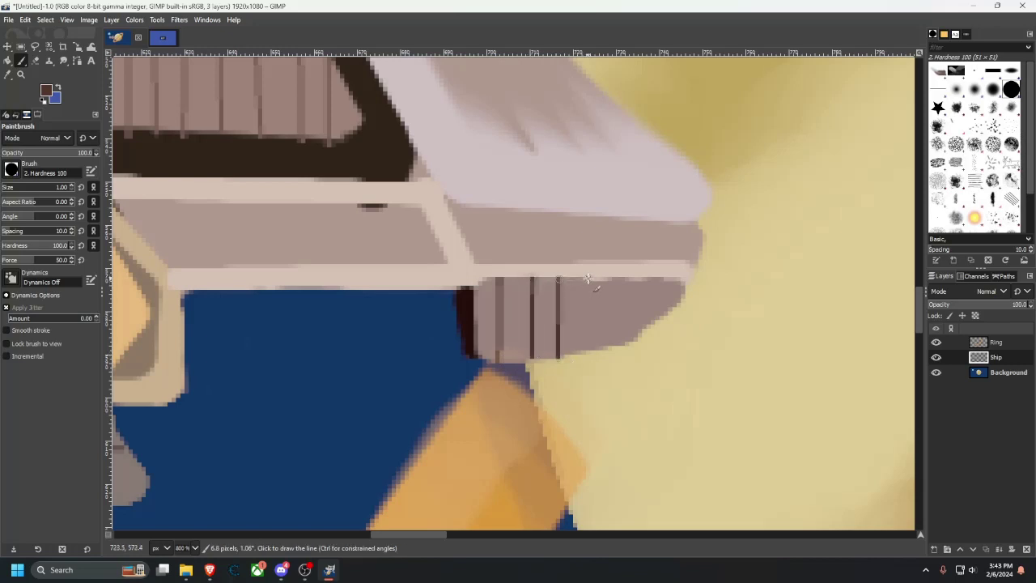
pyautogui.click(557, 280)
pyautogui.click(587, 279)
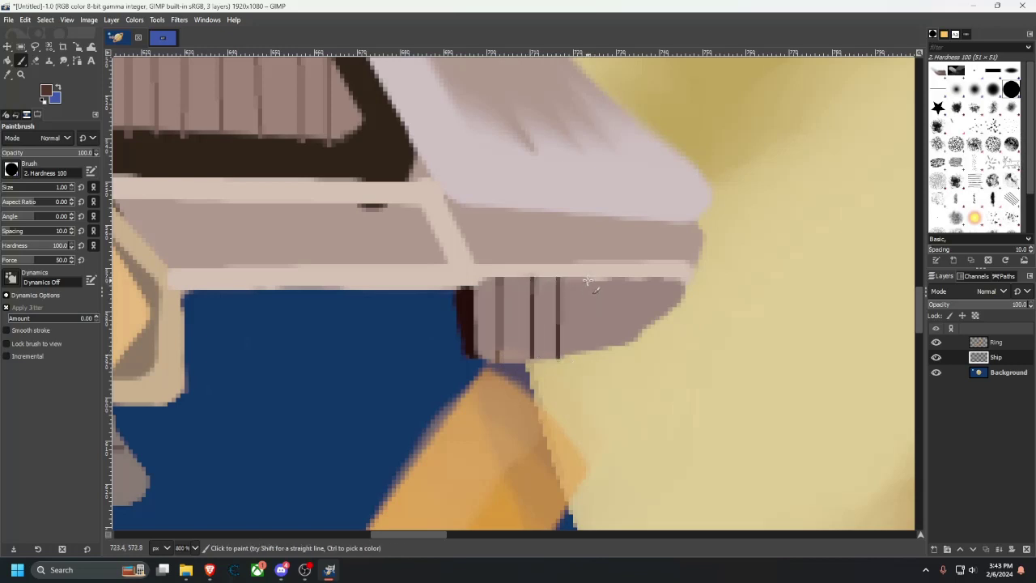
pyautogui.keyDown('shift'); pyautogui.click(587, 353); pyautogui.keyUp('shift')
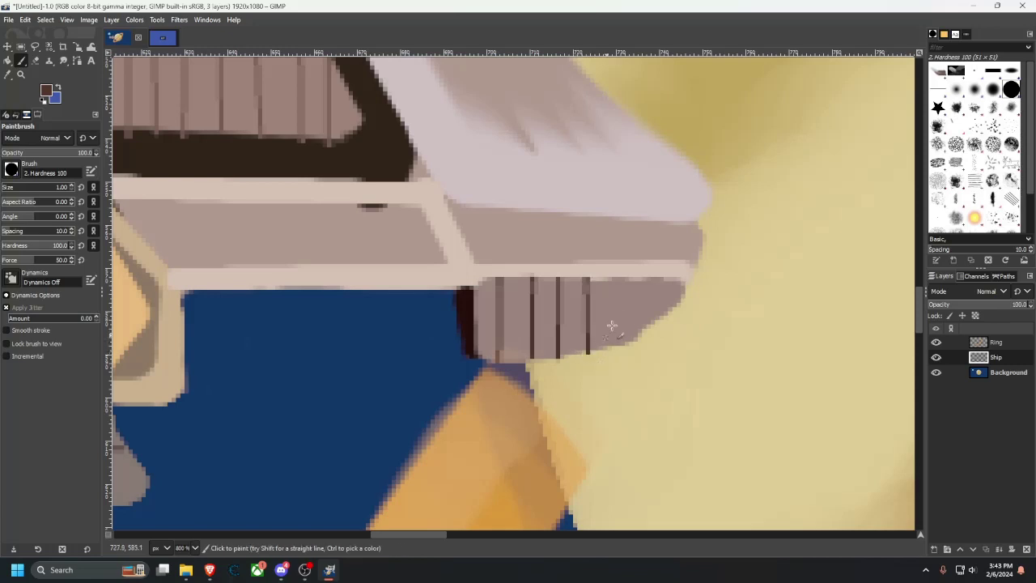
pyautogui.click(617, 279)
pyautogui.keyDown('shift'); pyautogui.click(616, 350); pyautogui.keyUp('shift')
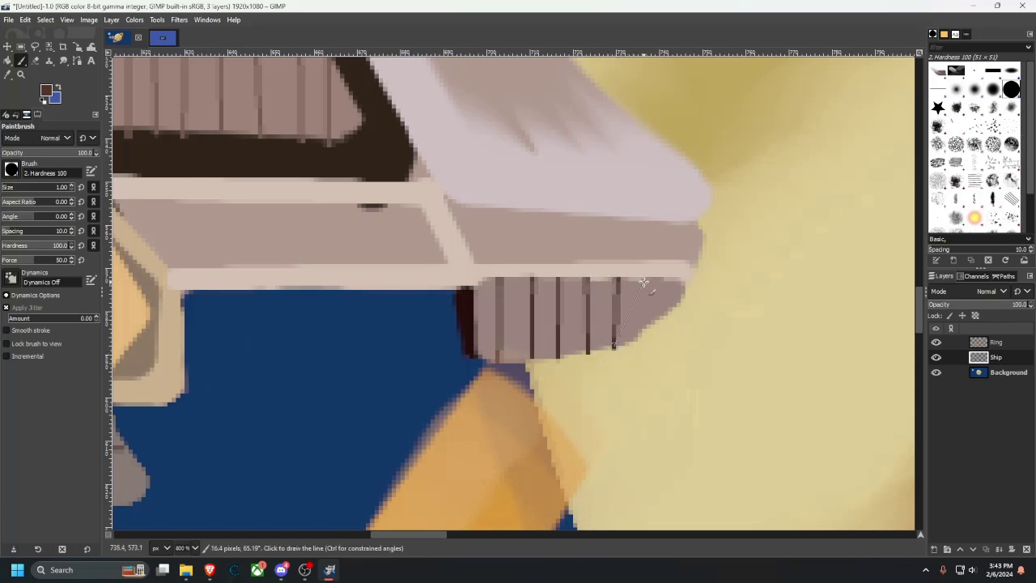
pyautogui.scroll(-8, 648, 324)
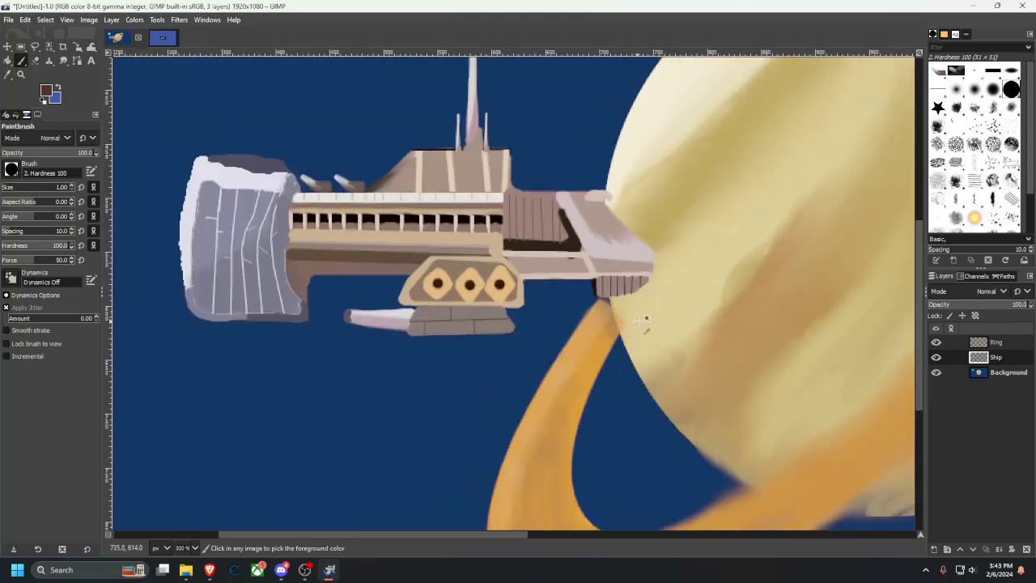
pyautogui.scroll(2, 647, 311)
pyautogui.moveTo(583, 333)
pyautogui.mouseDown()
pyautogui.moveTo(475, 349)
pyautogui.moveTo(488, 388)
pyautogui.moveTo(428, 381)
pyautogui.mouseUp()
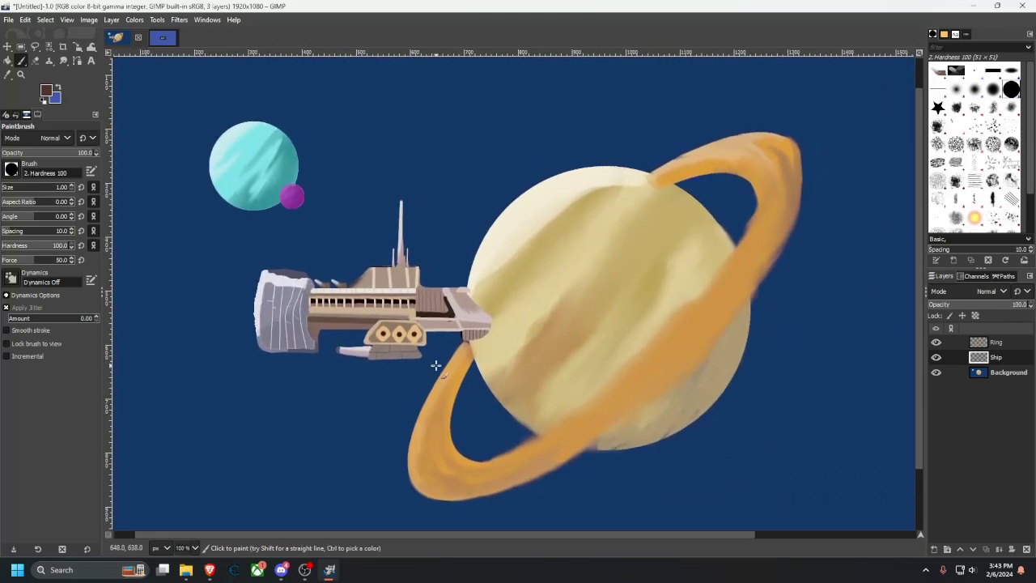